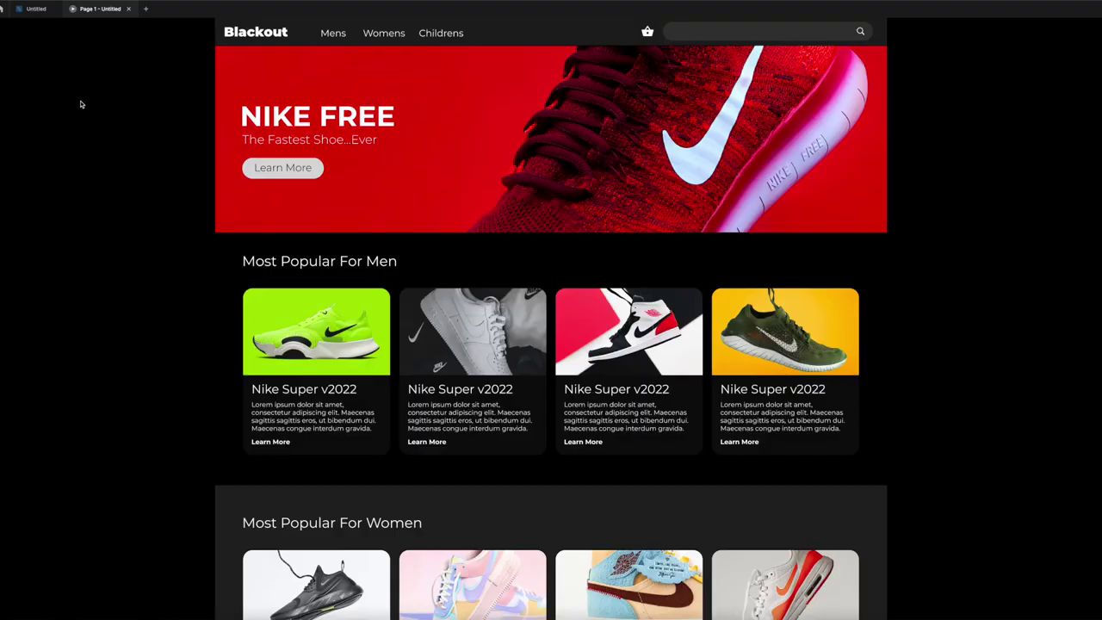
- Look through the finished Blackout store prototype from the hero banner to the footer, and view its design file
{"action": "scroll", "coordinate": [81, 104], "scroll_direction": "down", "scroll_amount": 3}
{"action": "scroll", "coordinate": [81, 104], "scroll_direction": "down", "scroll_amount": 5}
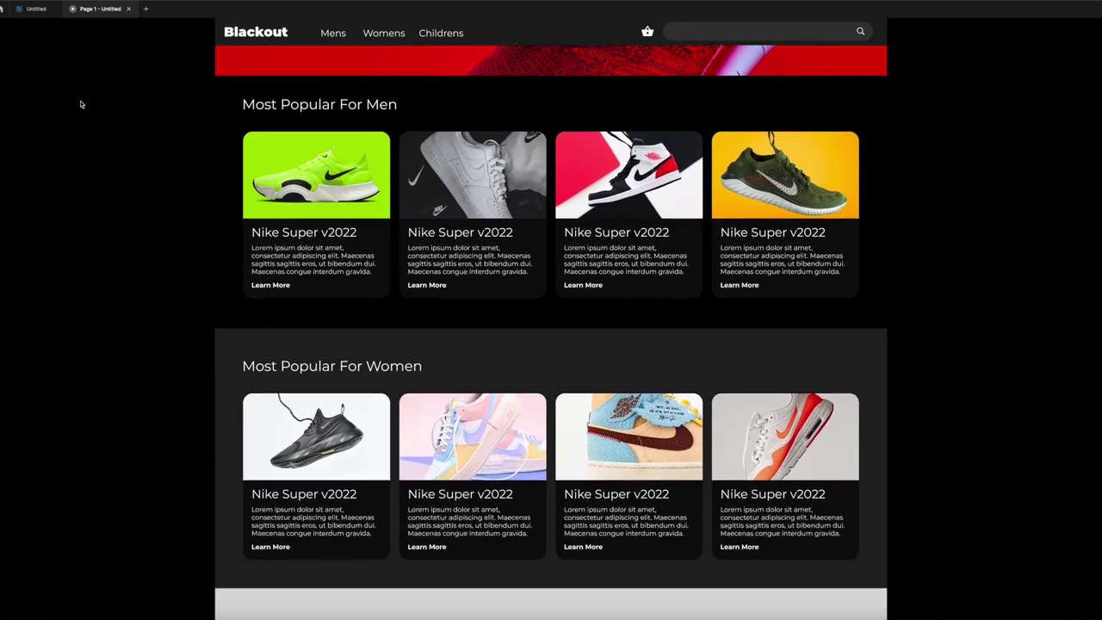
{"action": "scroll", "coordinate": [80, 104], "scroll_direction": "down", "scroll_amount": 1}
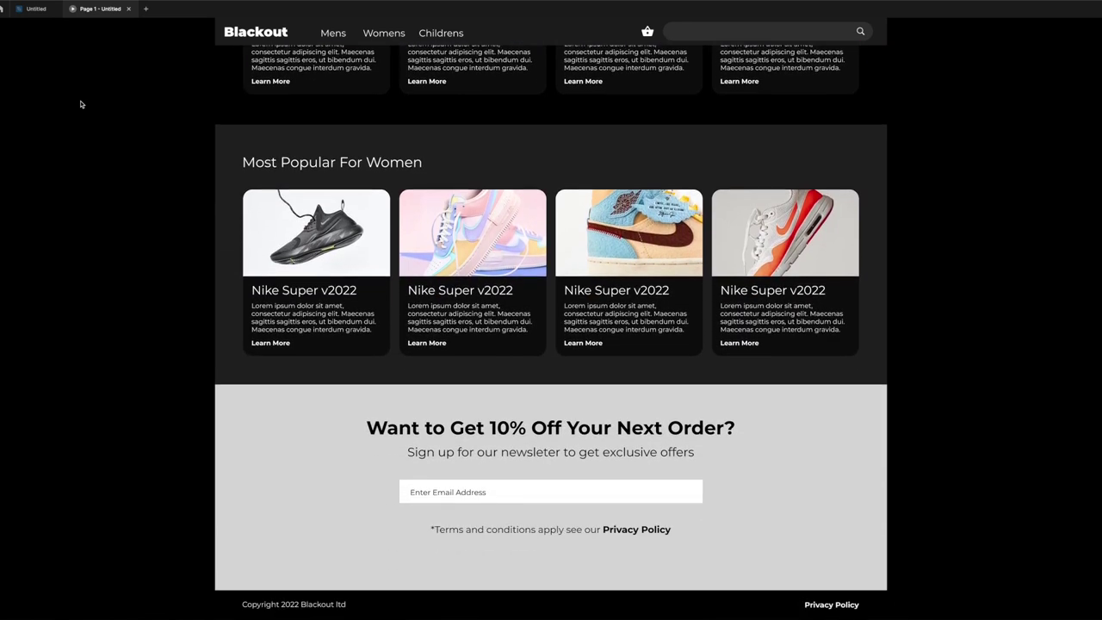
{"action": "left_click", "coordinate": [36, 9]}
{"action": "scroll", "coordinate": [394, 226], "scroll_direction": "up", "scroll_amount": 5}
{"action": "scroll", "coordinate": [423, 394], "scroll_direction": "down", "scroll_amount": 5}
{"action": "left_click_drag", "start_coordinate": [374, 411], "coordinate": [677, 167]}
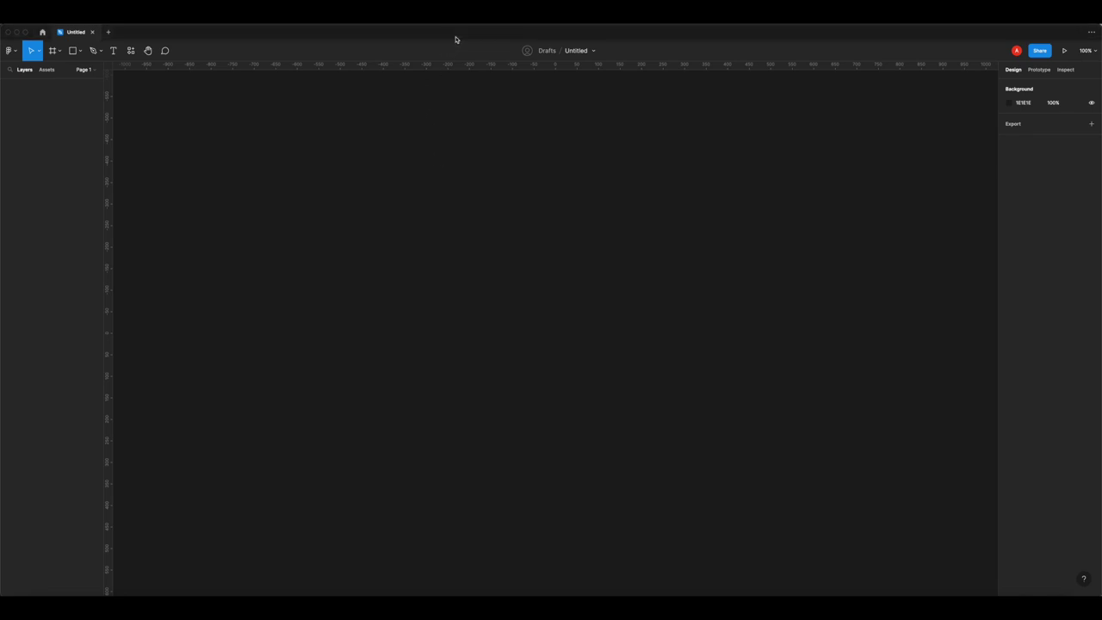
- Create a new frame from the Desktop preset, 1440 × 1024, on the empty canvas
{"action": "key", "text": "f"}
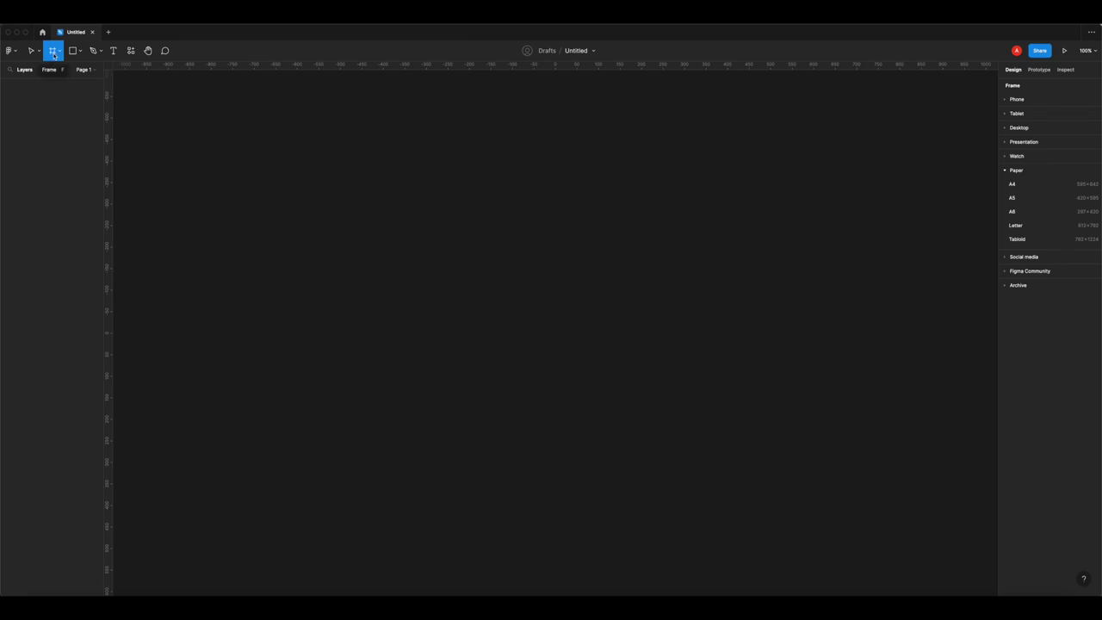
{"action": "left_click", "coordinate": [1022, 128]}
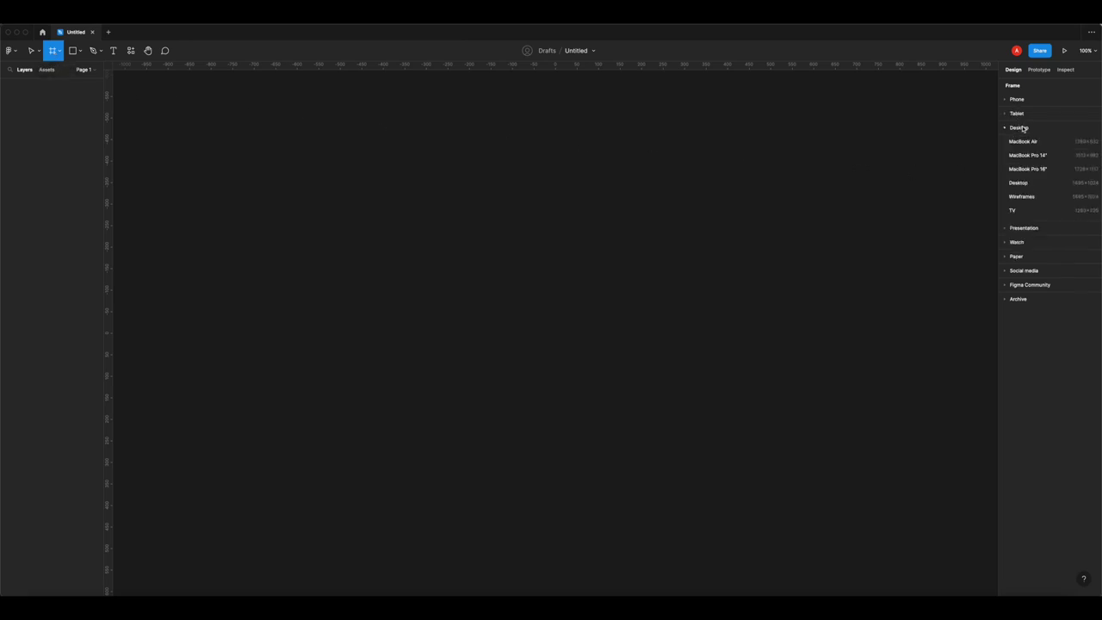
{"action": "left_click", "coordinate": [1025, 182]}
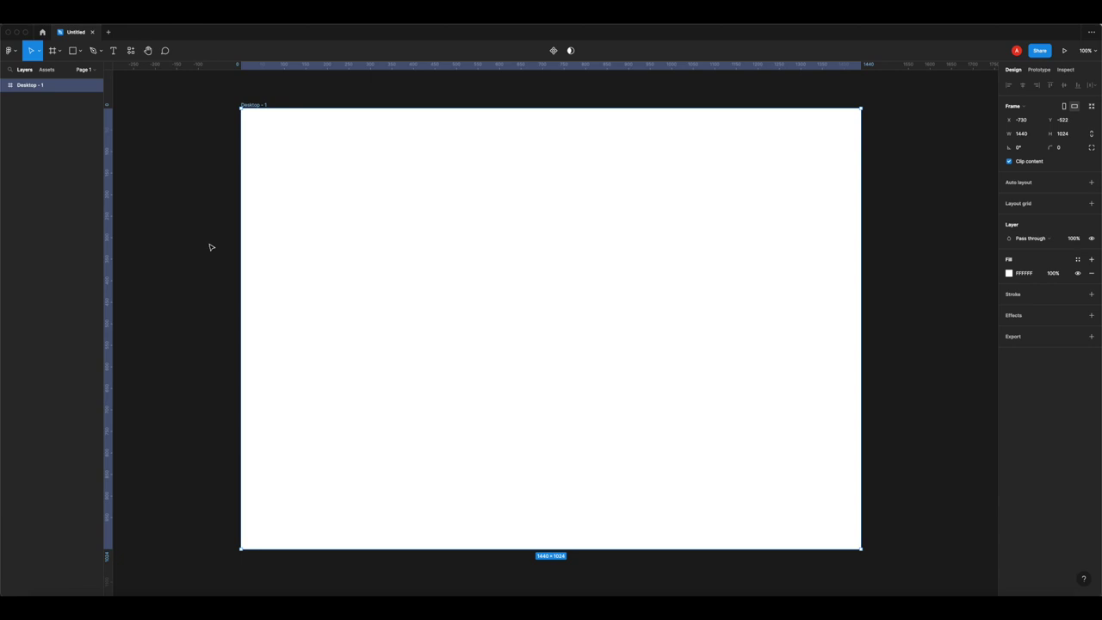
{"action": "left_click", "coordinate": [165, 181]}
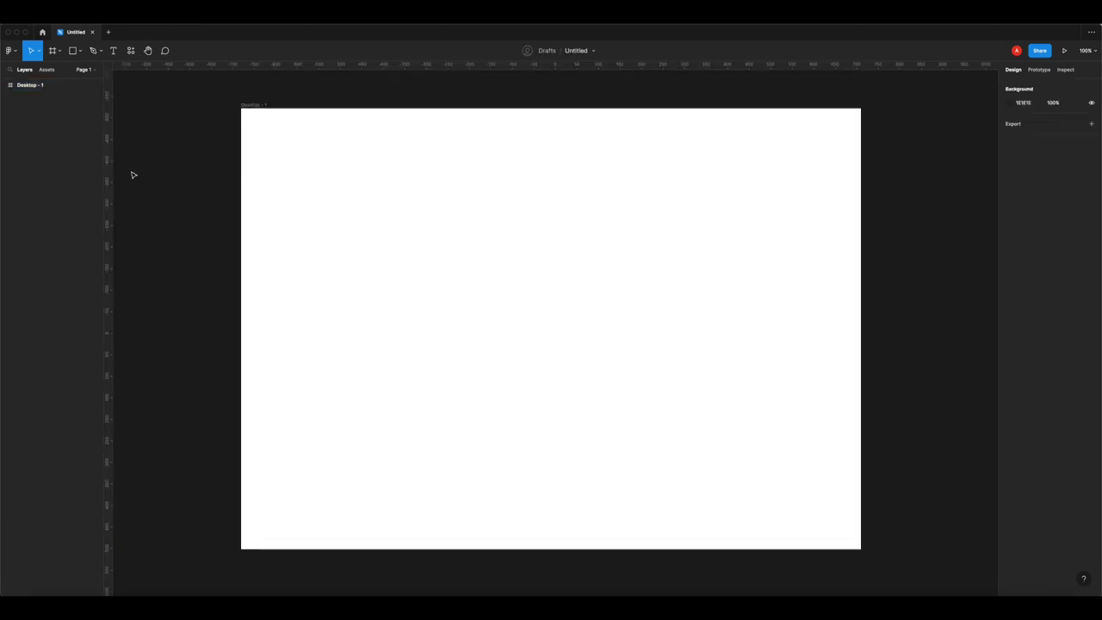
- Change the desktop frame's fill to solid black, 000000, using the colour picker
{"action": "left_click", "coordinate": [264, 105]}
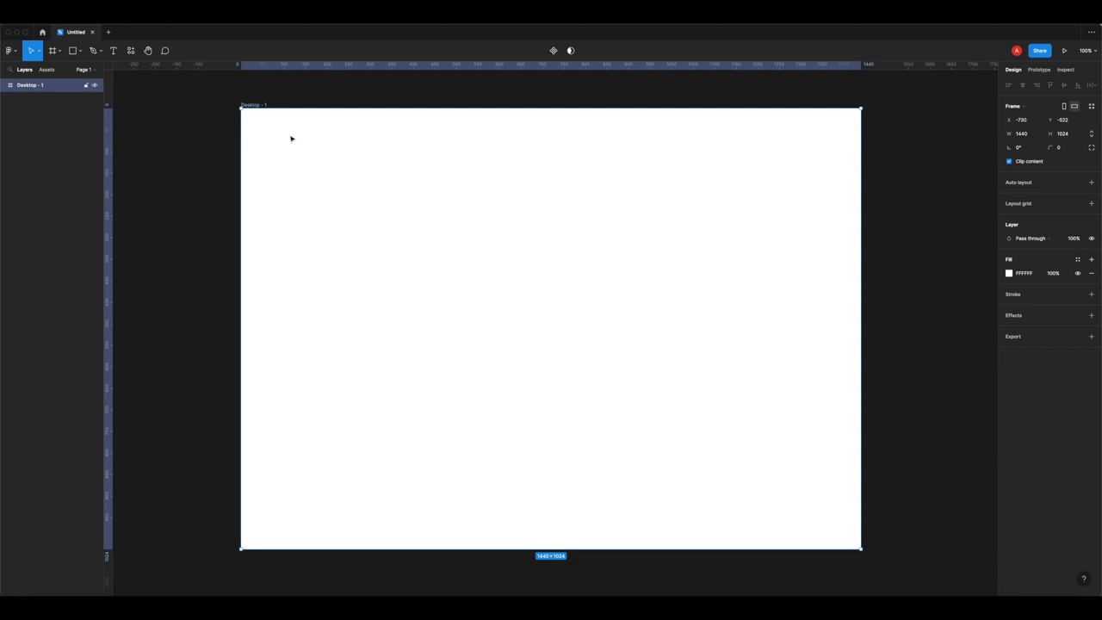
{"action": "left_click", "coordinate": [235, 103]}
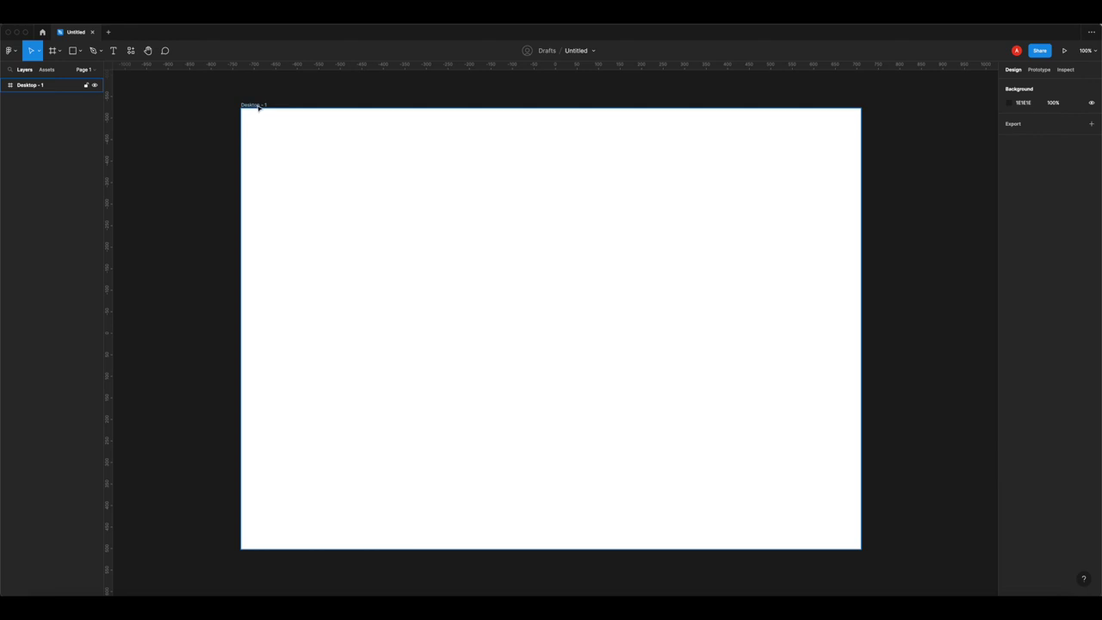
{"action": "left_click", "coordinate": [259, 106]}
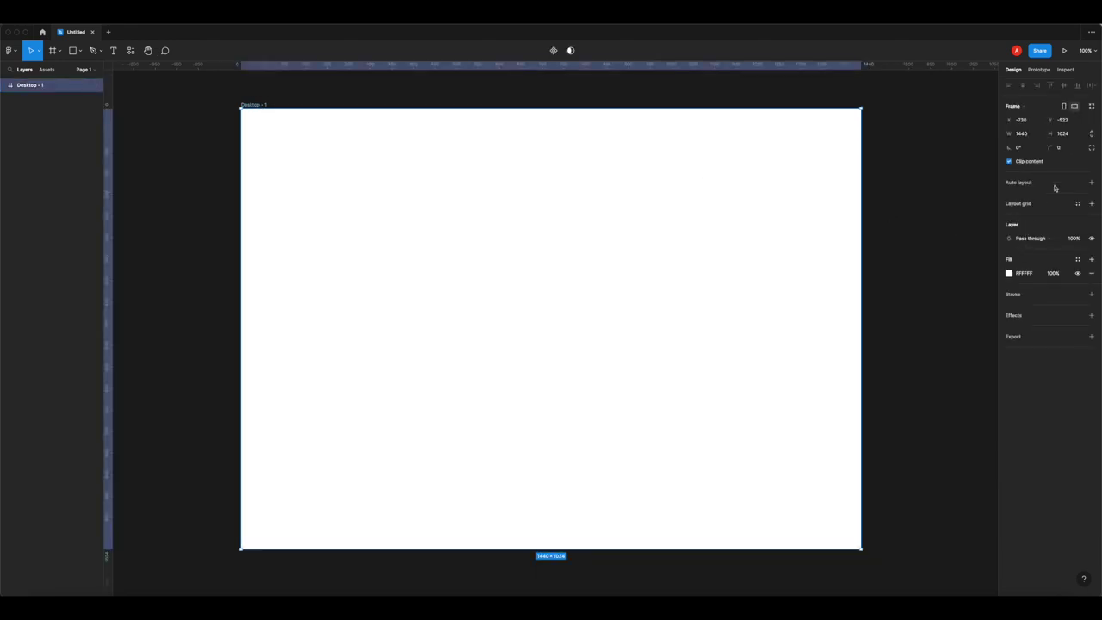
{"action": "left_click", "coordinate": [1010, 274]}
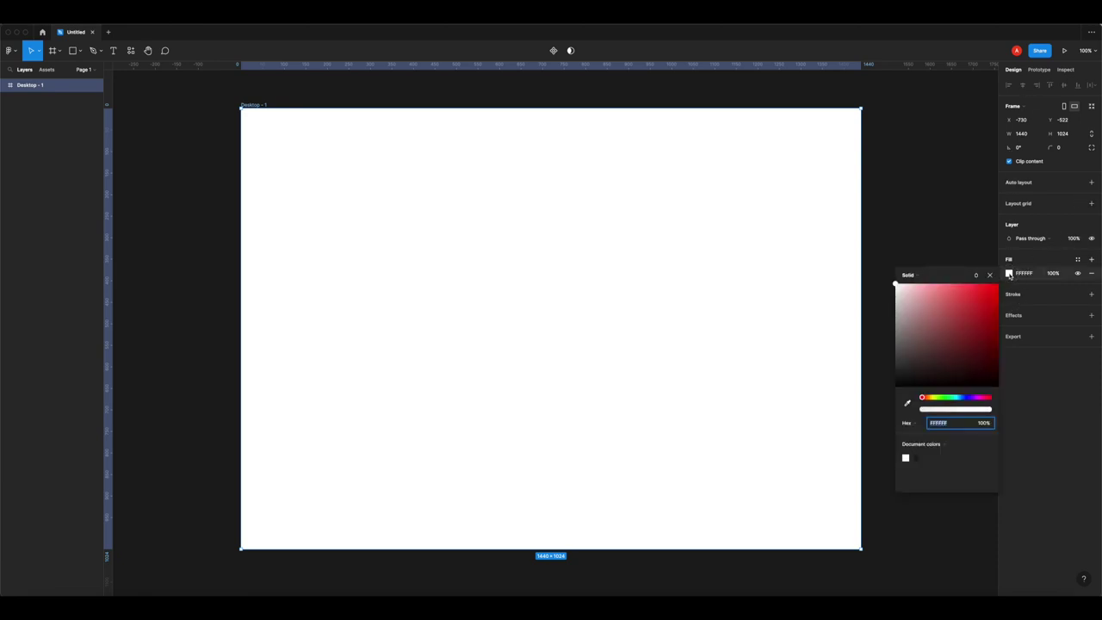
{"action": "left_click_drag", "start_coordinate": [905, 295], "coordinate": [886, 402]}
{"action": "left_click", "coordinate": [1051, 395]}
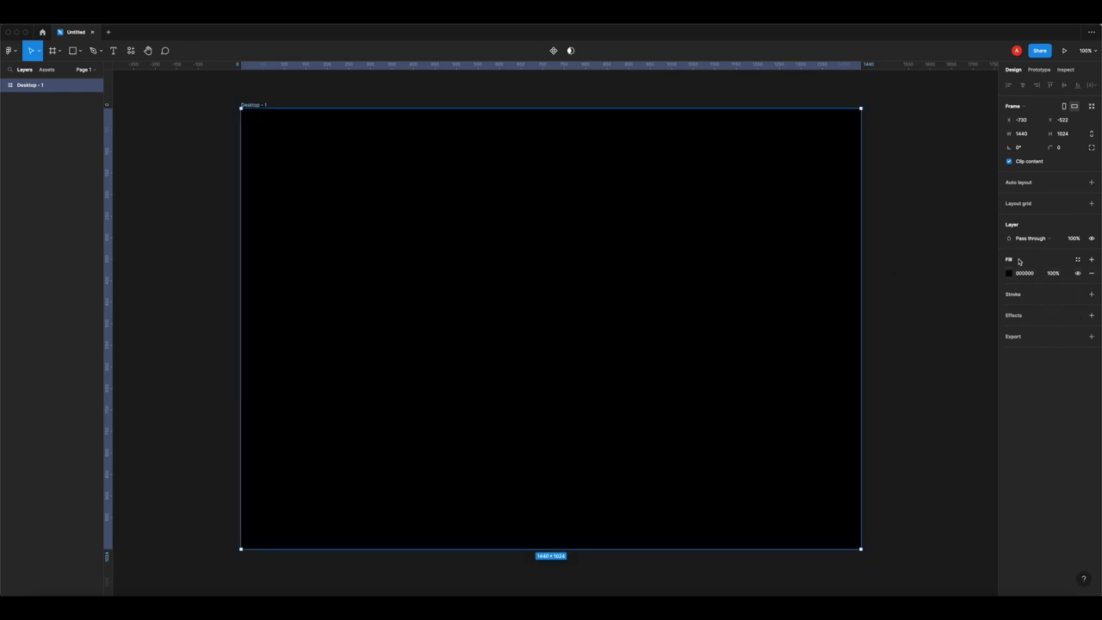
- Try white FFFFFF as the desktop frame's fill and restore it to black 000000
{"action": "left_click", "coordinate": [1027, 274]}
{"action": "type", "text": "ffffff"}
{"action": "key", "text": "Return"}
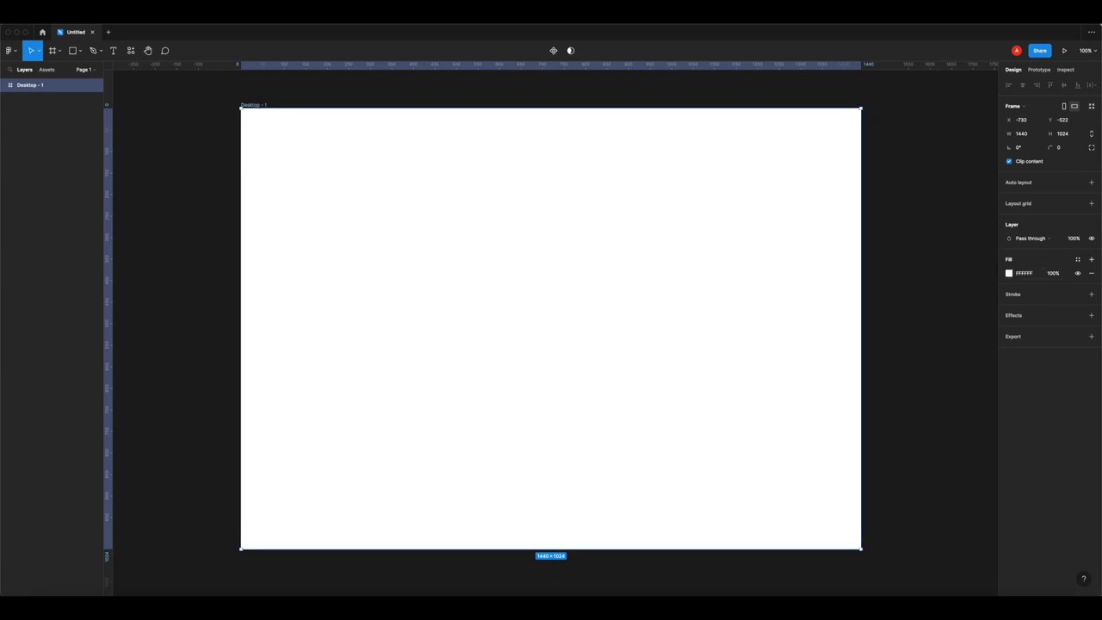
{"action": "left_click", "coordinate": [1032, 276]}
{"action": "type", "text": "000000"}
{"action": "key", "text": "Return"}
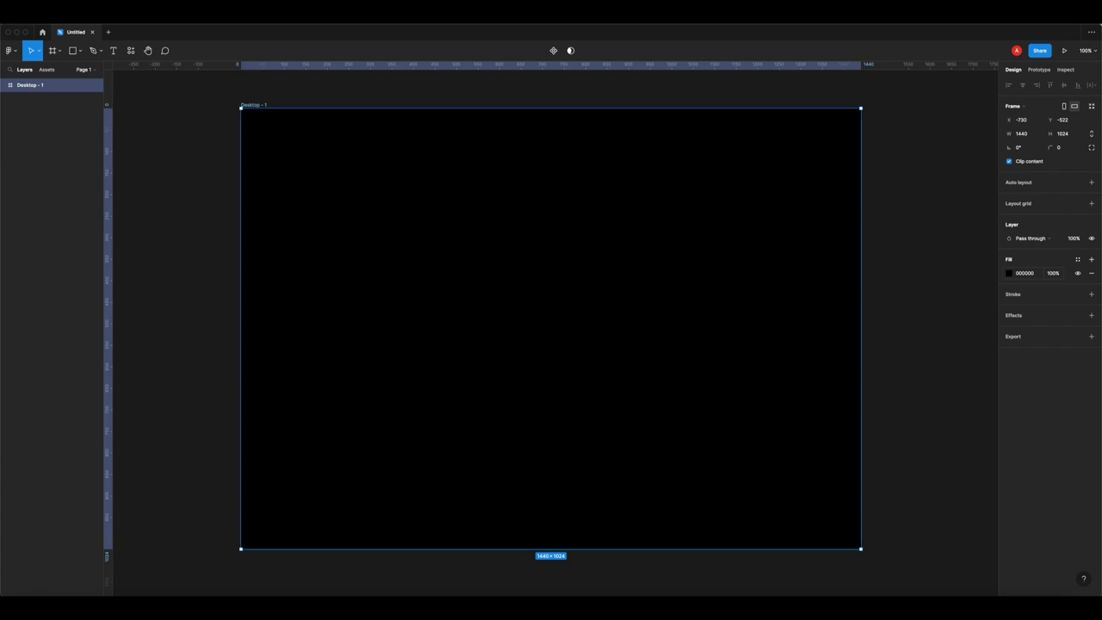
{"action": "left_click", "coordinate": [164, 146]}
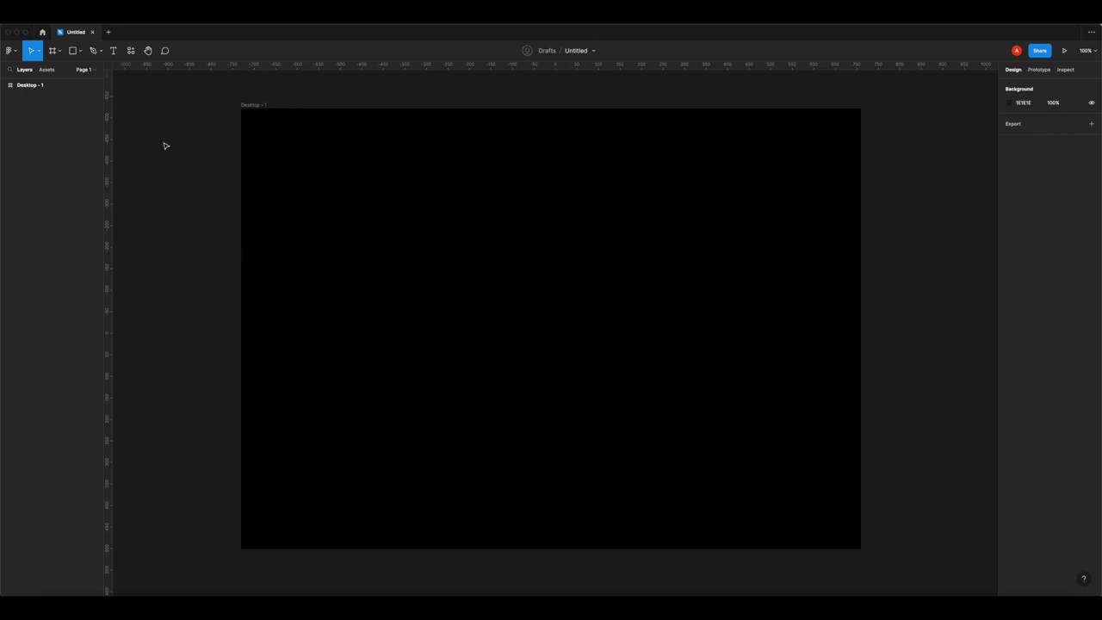
- Draw a header rectangle about 1440 × 88 spanning the full width of the frame along its upper edge
{"action": "left_click", "coordinate": [212, 115]}
{"action": "left_click", "coordinate": [73, 53]}
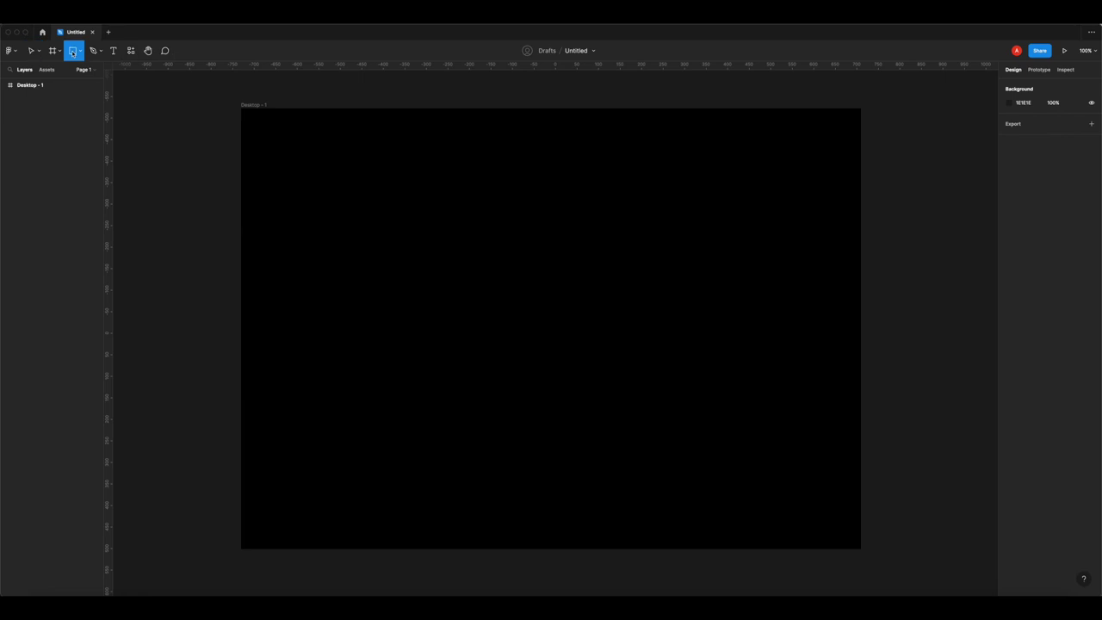
{"action": "left_click", "coordinate": [242, 110]}
{"action": "left_click_drag", "start_coordinate": [242, 110], "coordinate": [859, 148]}
{"action": "mouse_move", "coordinate": [240, 144]}
{"action": "left_mouse_down"}
{"action": "mouse_move", "coordinate": [271, 140]}
{"action": "mouse_move", "coordinate": [239, 146]}
{"action": "left_mouse_up"}
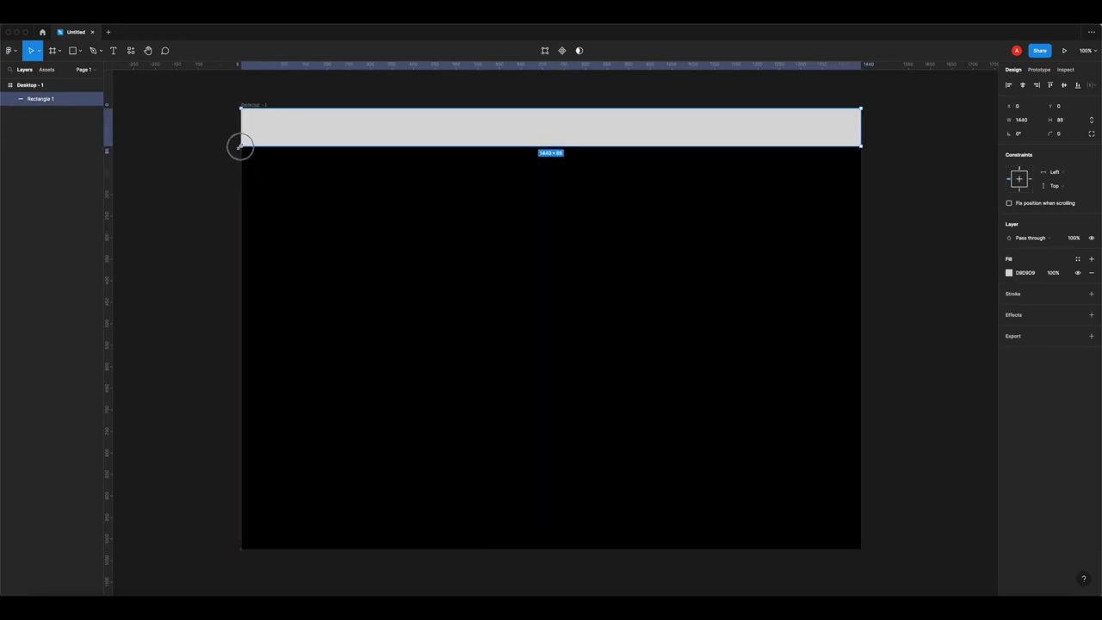
{"action": "left_click_drag", "start_coordinate": [278, 108], "coordinate": [280, 107]}
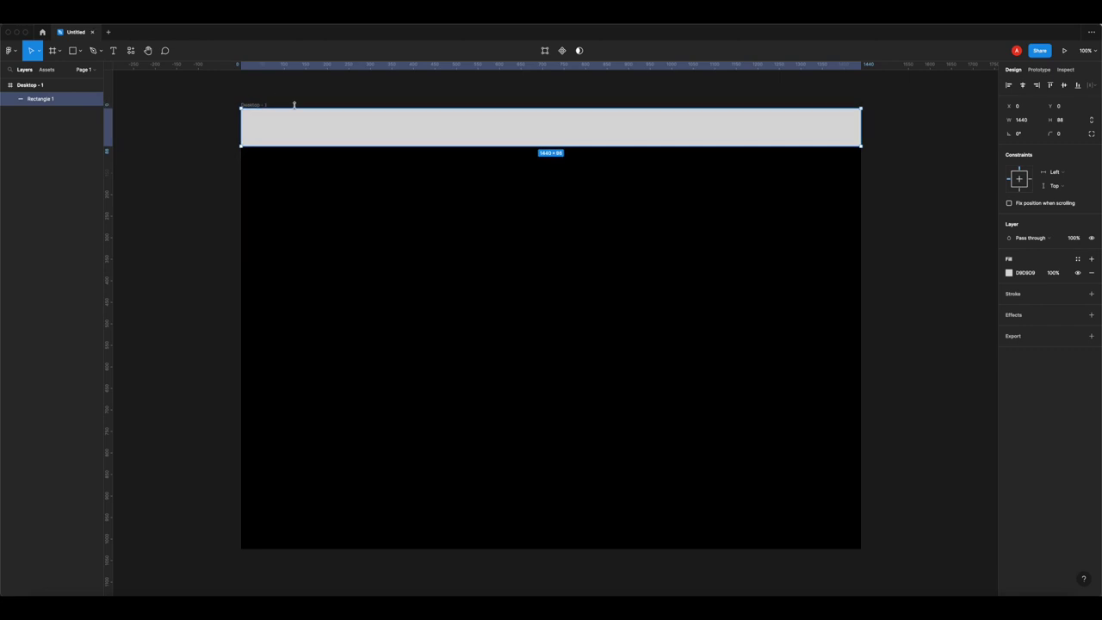
{"action": "left_click", "coordinate": [231, 131]}
{"action": "left_click_drag", "start_coordinate": [232, 98], "coordinate": [406, 187]}
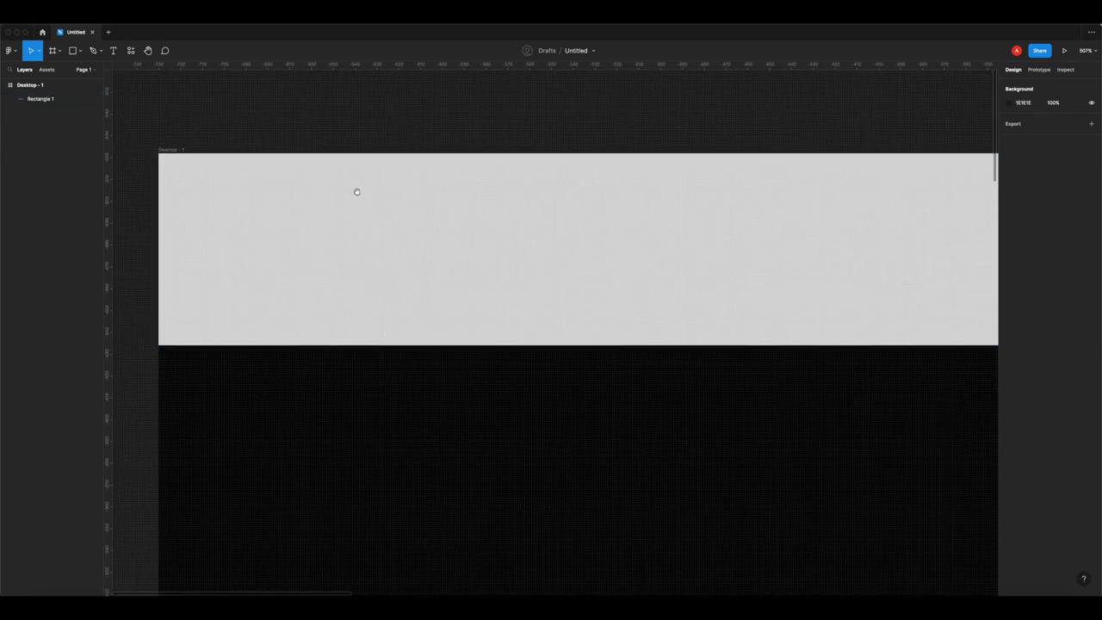
{"action": "key", "text": "minus"}
{"action": "left_click_drag", "start_coordinate": [358, 211], "coordinate": [164, 116]}
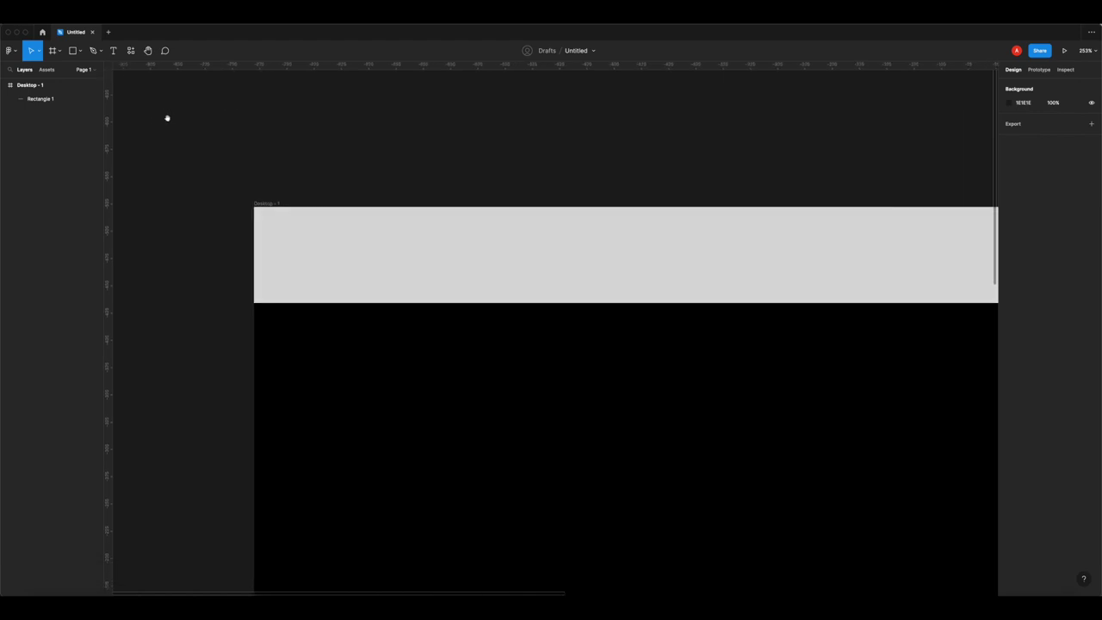
{"action": "scroll", "coordinate": [320, 148], "scroll_direction": "down", "scroll_amount": 5}
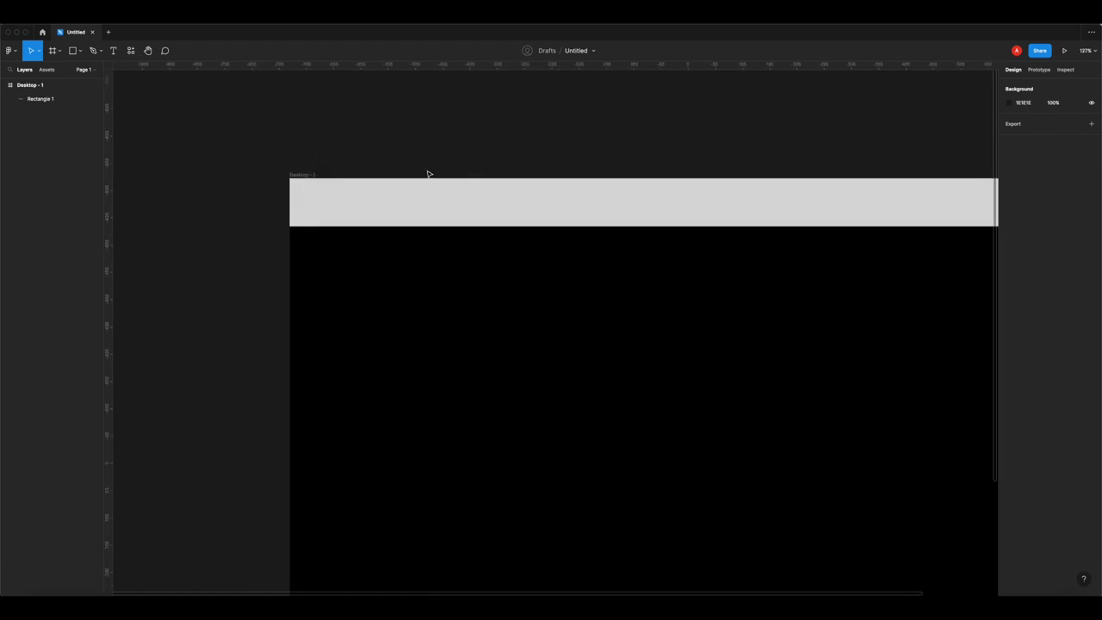
{"action": "scroll", "coordinate": [429, 174], "scroll_direction": "down", "scroll_amount": 2}
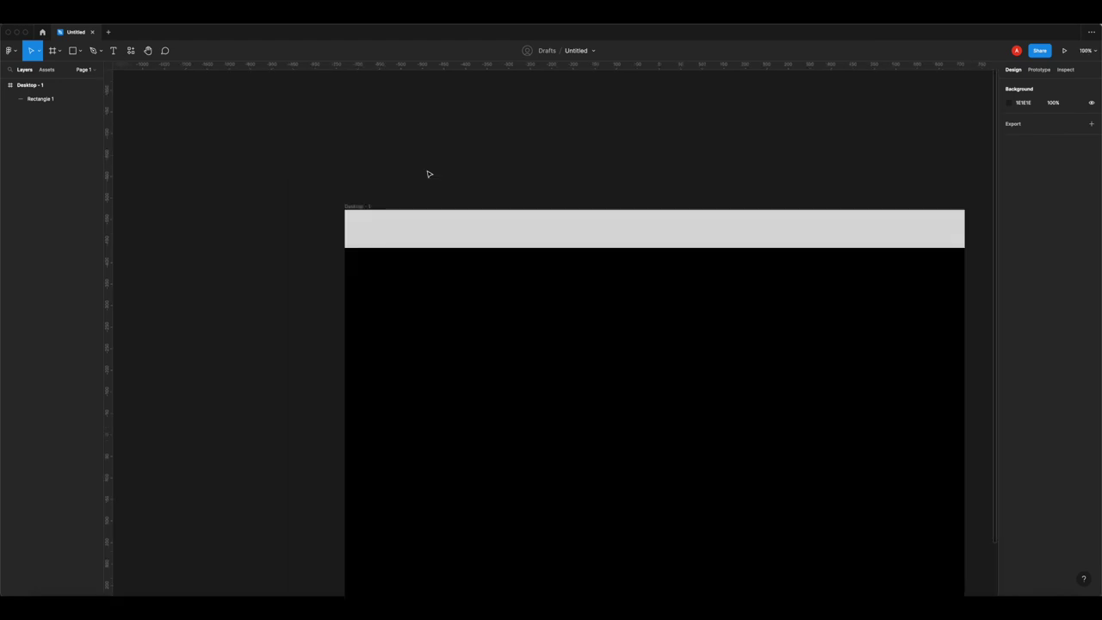
{"action": "left_click_drag", "start_coordinate": [608, 298], "coordinate": [512, 256]}
- Try a height of 50 on the header rectangle and settle on a height of 60
{"action": "left_click", "coordinate": [268, 185]}
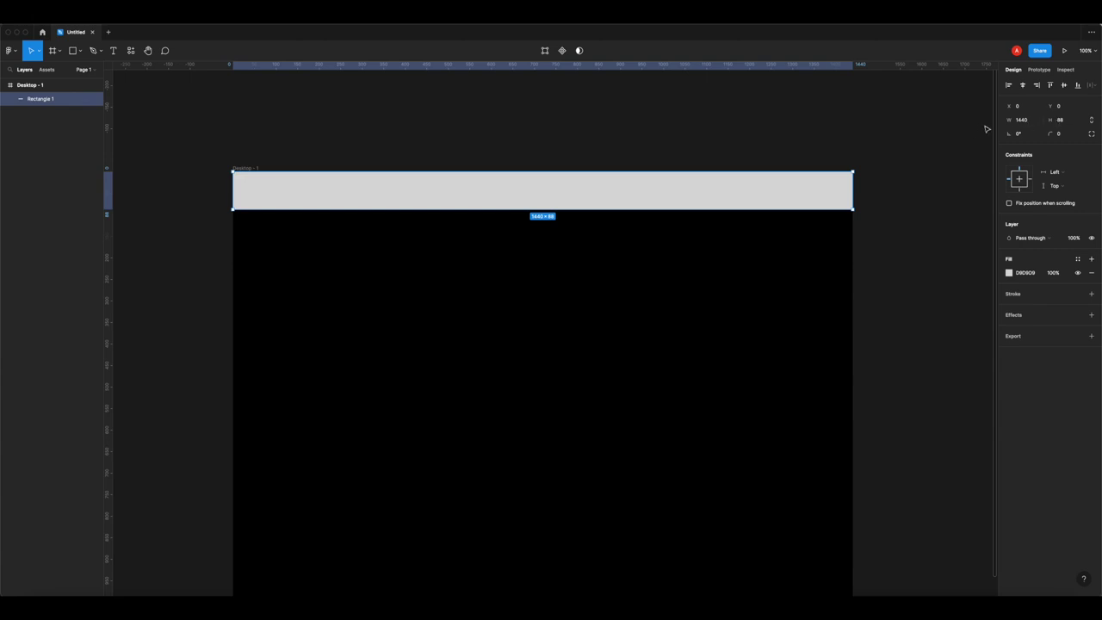
{"action": "left_click", "coordinate": [1071, 119]}
{"action": "type", "text": "50"}
{"action": "key", "text": "Return"}
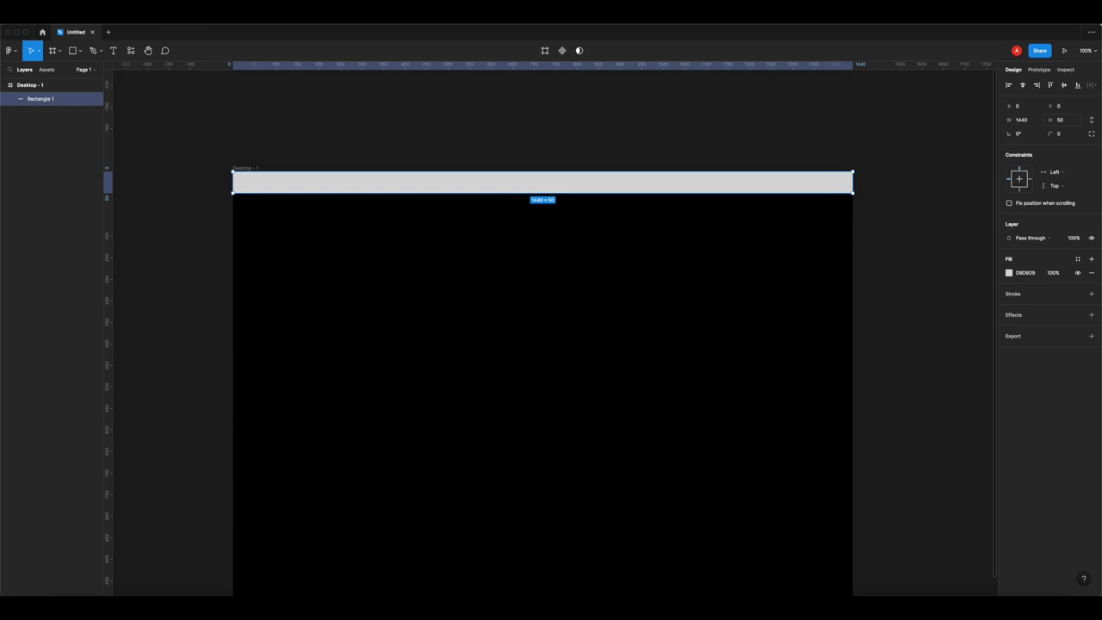
{"action": "left_click", "coordinate": [1061, 121]}
{"action": "type", "text": "60"}
{"action": "key", "text": "Return"}
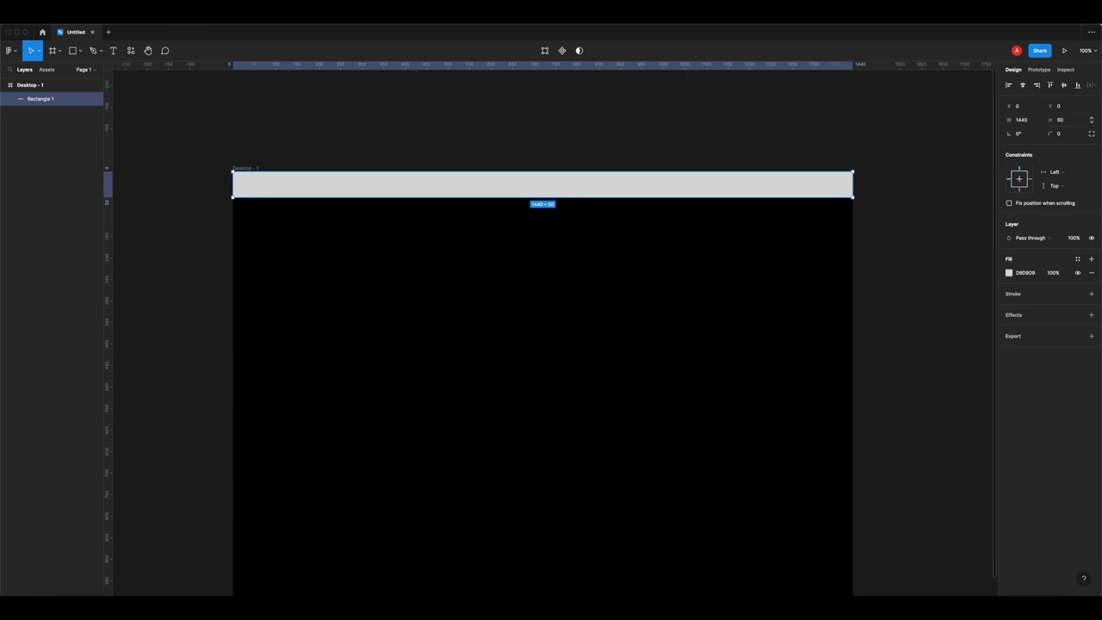
- Fill the header rectangle with the dark grey colour 202020
{"action": "left_click", "coordinate": [1009, 272]}
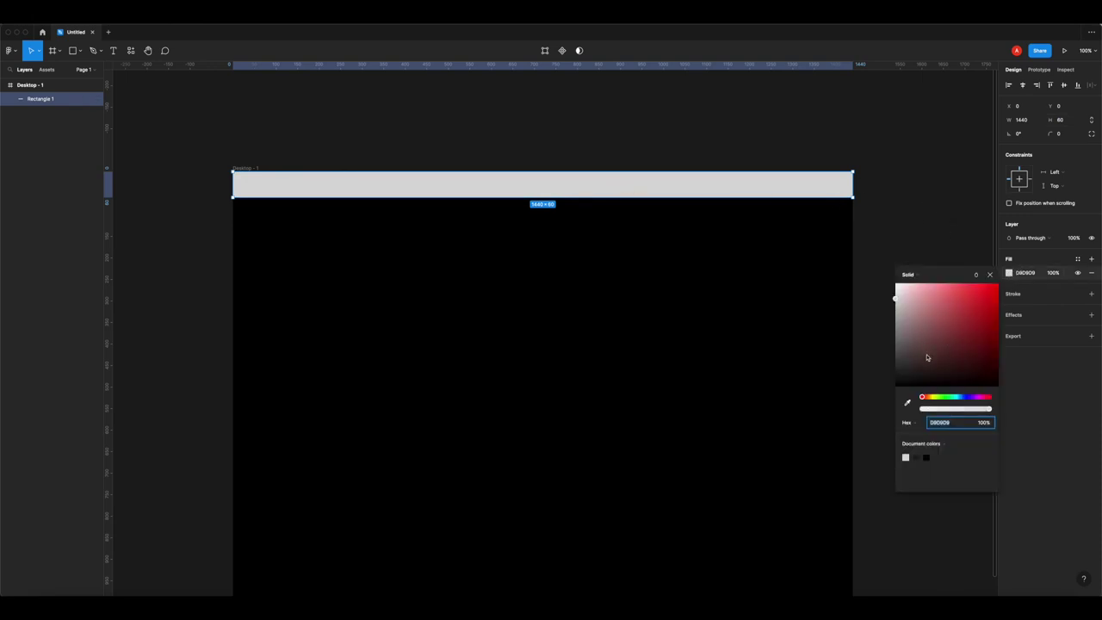
{"action": "type", "text": "202020"}
{"action": "key", "text": "Return"}
{"action": "left_click_drag", "start_coordinate": [846, 372], "coordinate": [844, 379]}
{"action": "left_click", "coordinate": [754, 142]}
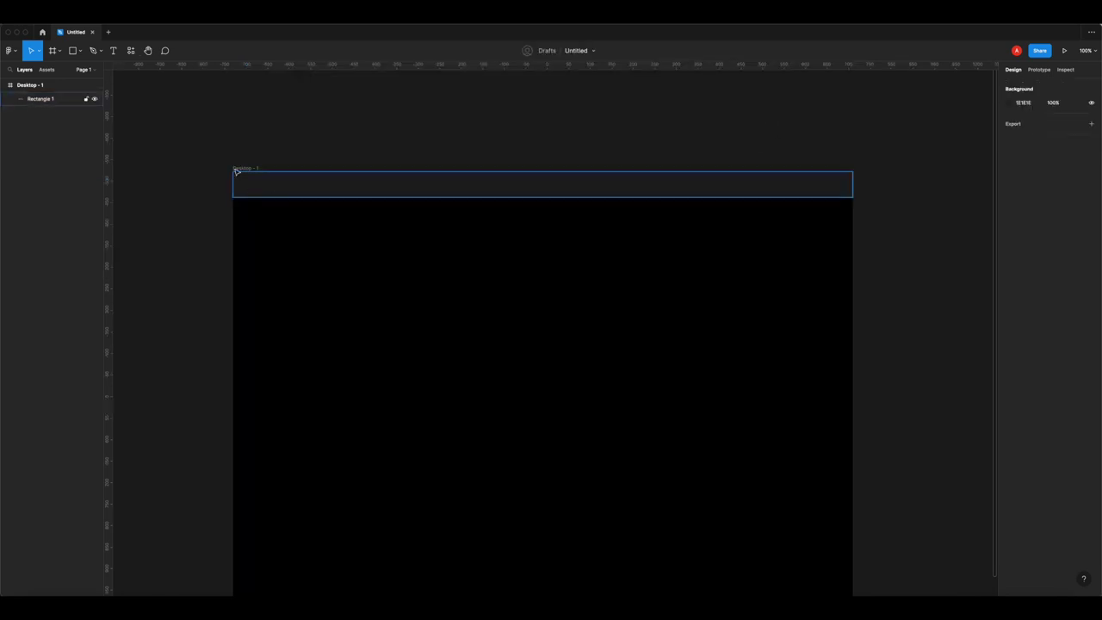
- Add a text box about 207 × 17 near the header's lower-left corner reading "Blackout"
{"action": "left_click_drag", "start_coordinate": [220, 161], "coordinate": [512, 253]}
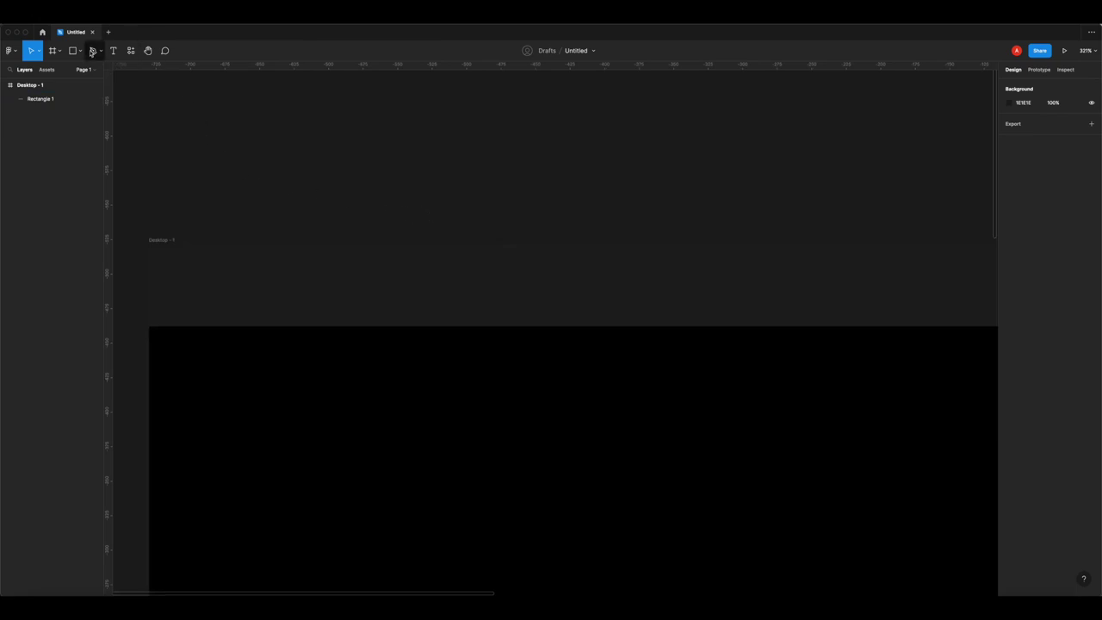
{"action": "left_click", "coordinate": [111, 52]}
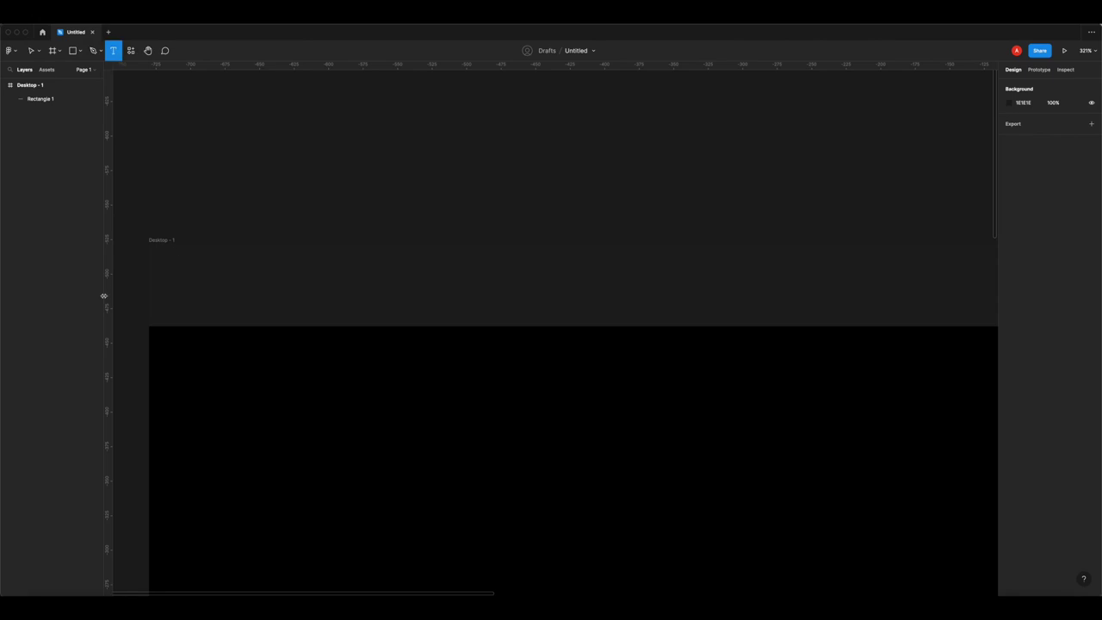
{"action": "left_click_drag", "start_coordinate": [162, 301], "coordinate": [446, 324]}
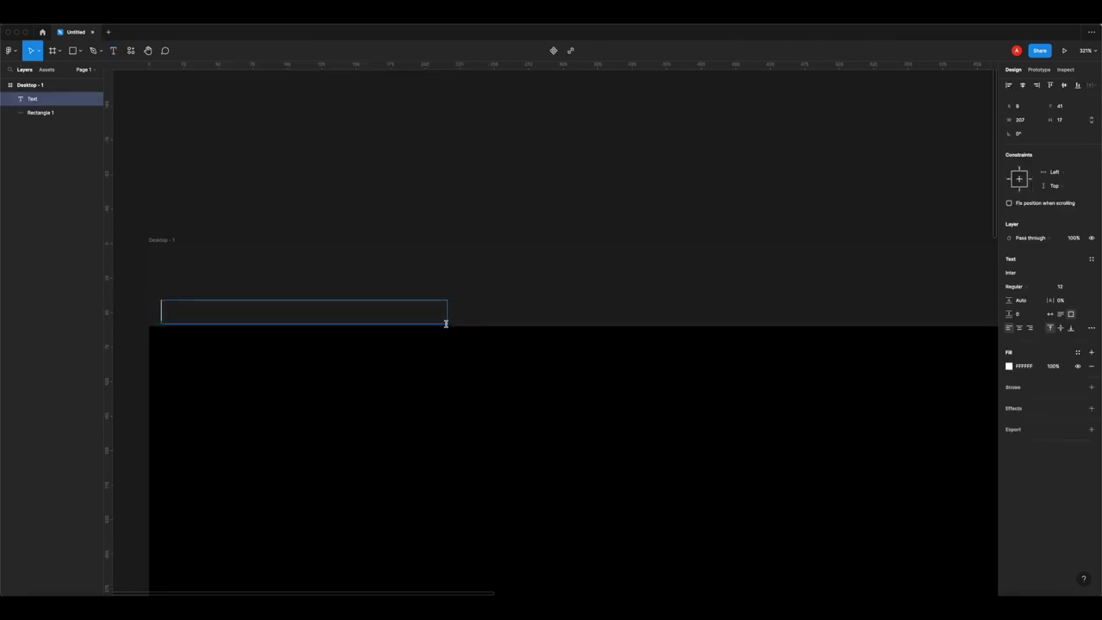
{"action": "type", "text": "Blackout"}
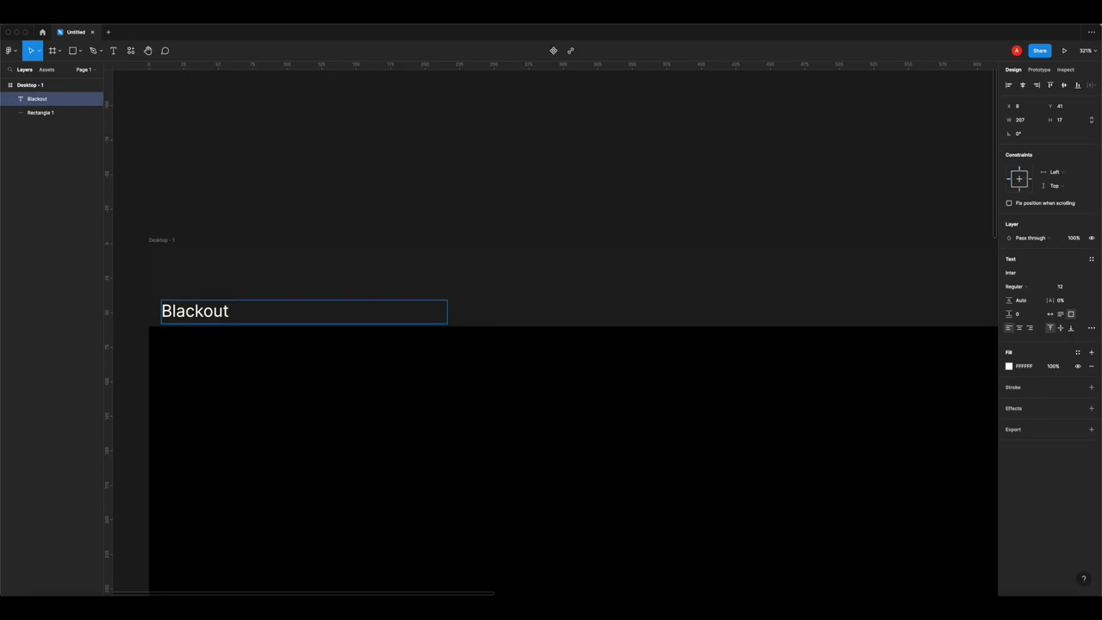
- Set the "Blackout" text's font to Irish Grover and its size to 20
{"action": "key", "text": "super+a"}
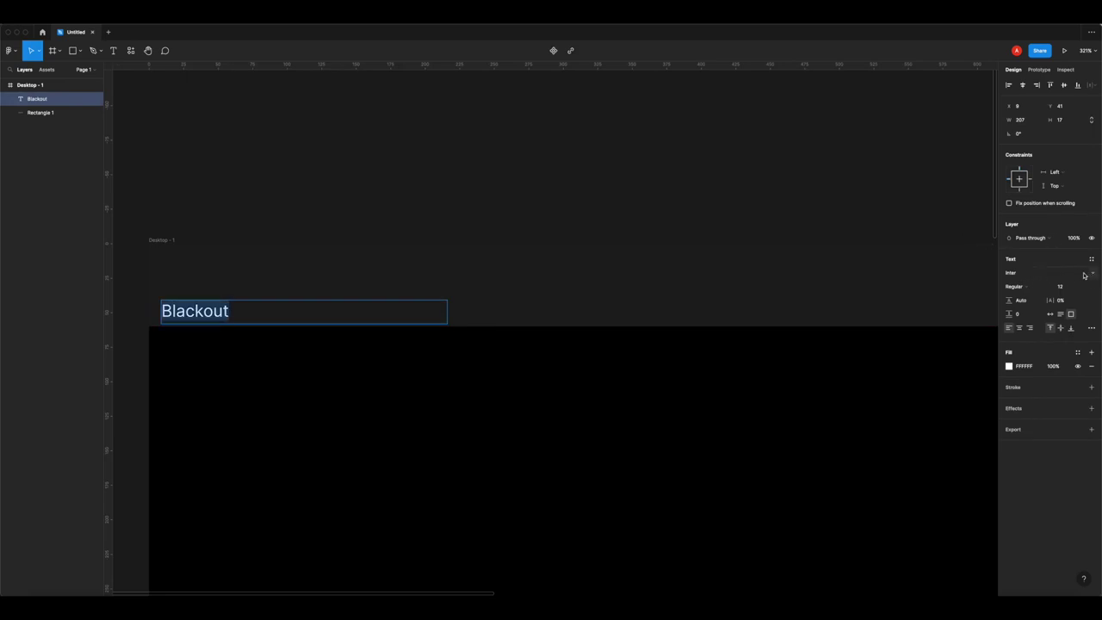
{"action": "left_click", "coordinate": [1070, 279]}
{"action": "left_click", "coordinate": [1093, 273]}
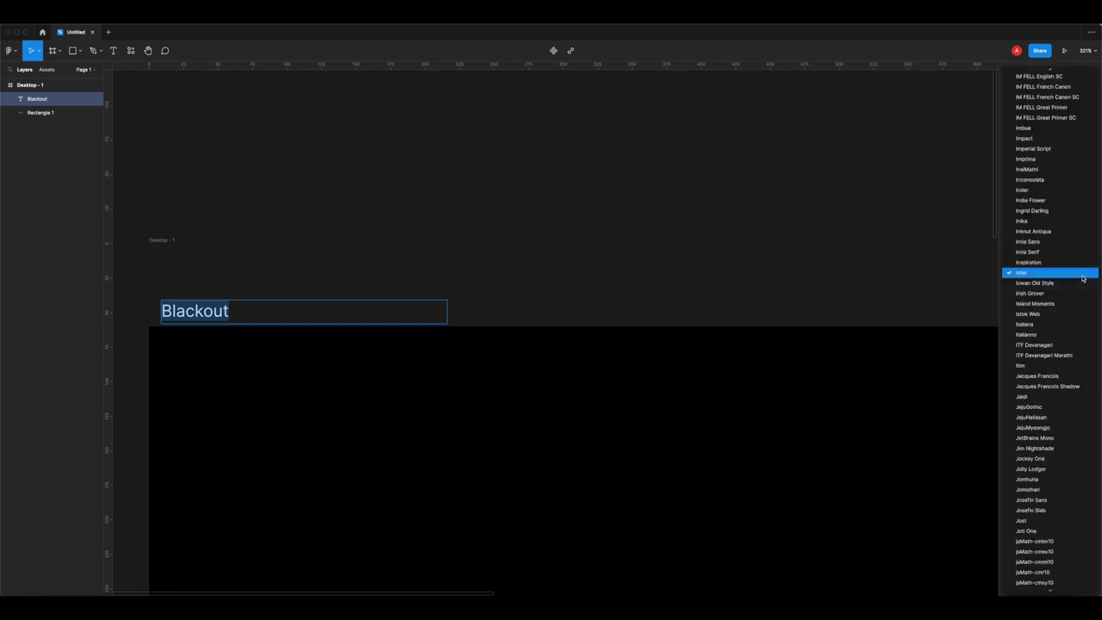
{"action": "left_click", "coordinate": [1070, 293]}
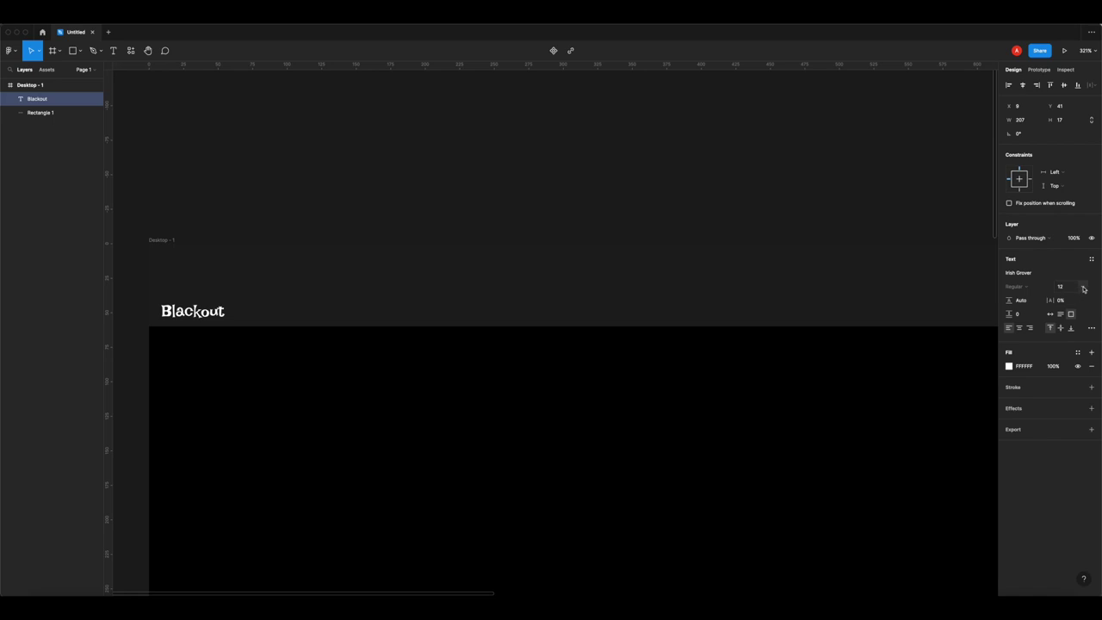
{"action": "left_click", "coordinate": [1089, 287]}
{"action": "left_click", "coordinate": [1073, 337]}
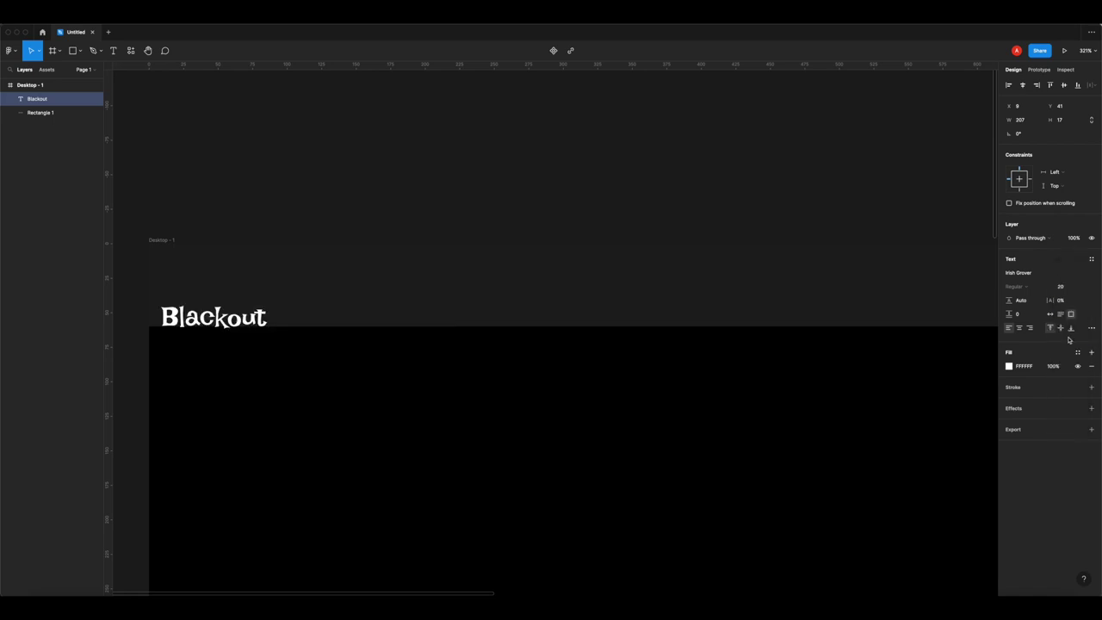
- Try the Italianno and Monaco fonts on the "Blackout" text
{"action": "left_click", "coordinate": [1090, 272]}
{"action": "left_click", "coordinate": [1041, 314]}
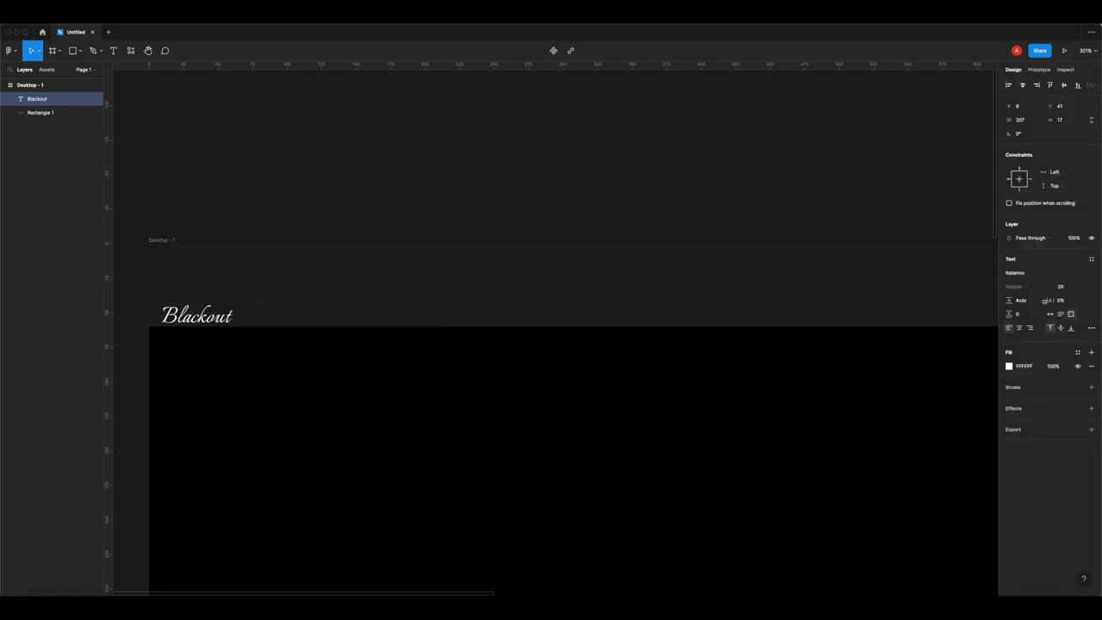
{"action": "type", "text": "Monaco"}
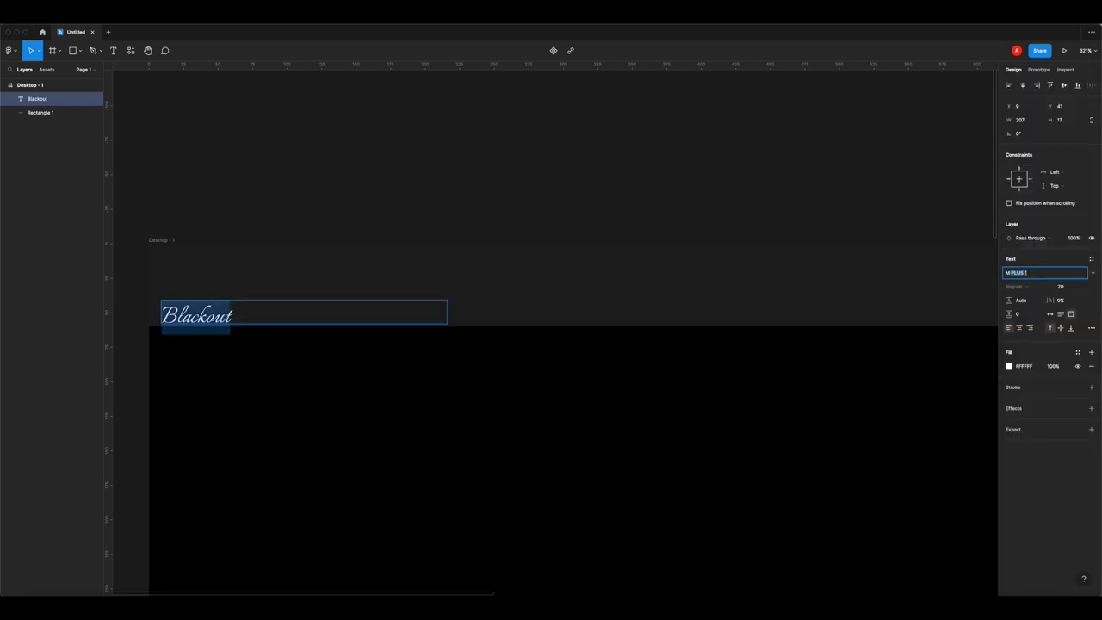
{"action": "key", "text": "Return"}
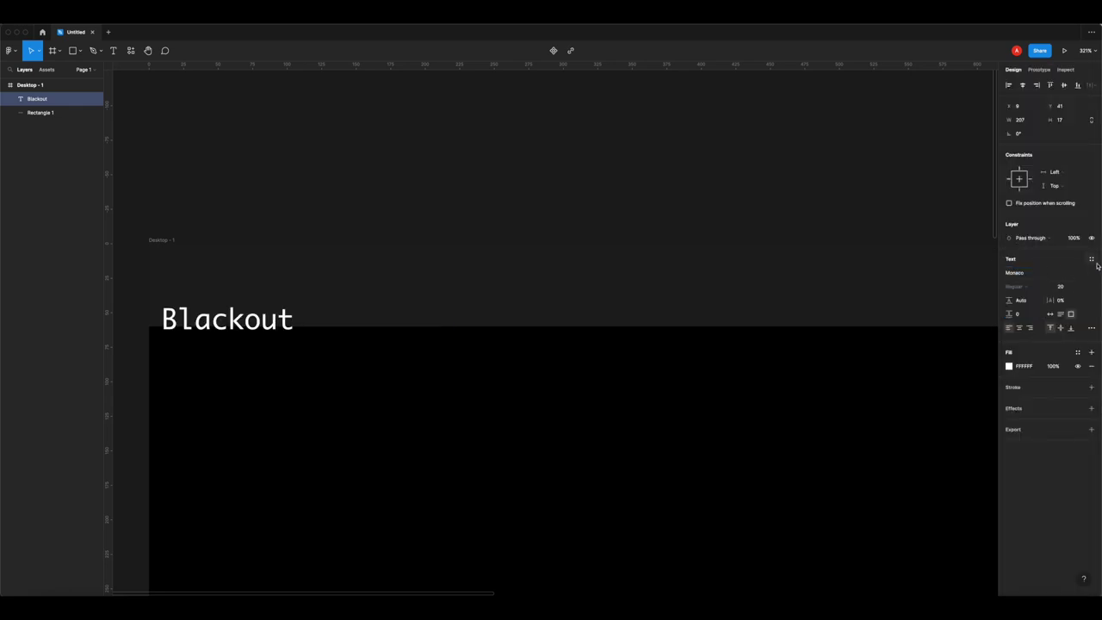
- Set the "Blackout" text's font to Montserrat, trying the Bold weight and settling on Black
{"action": "left_click", "coordinate": [1089, 273]}
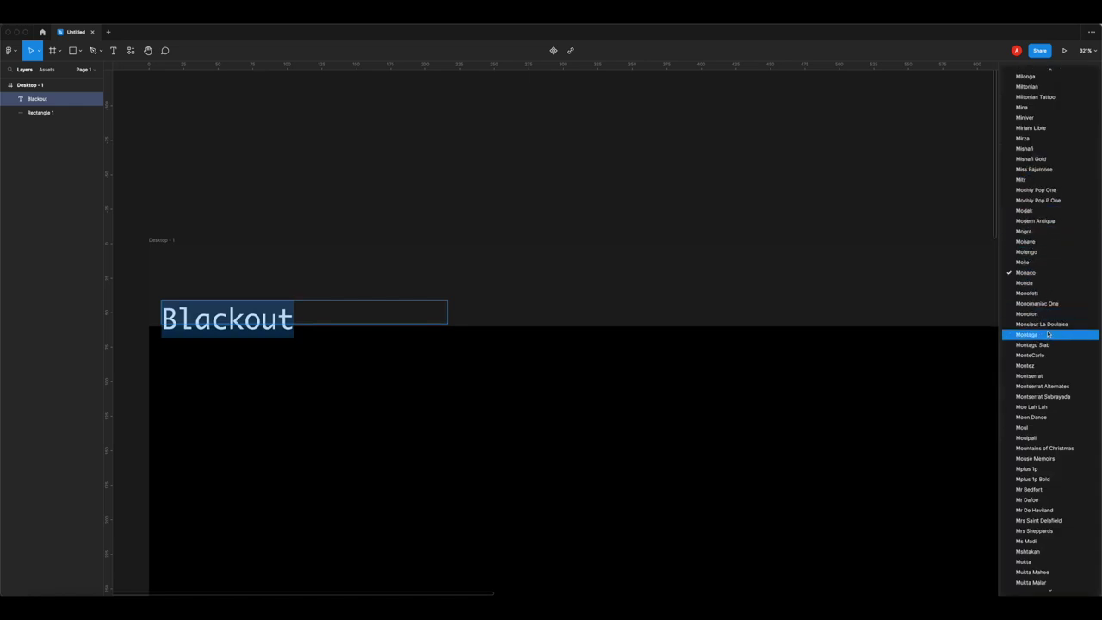
{"action": "left_click", "coordinate": [1041, 376]}
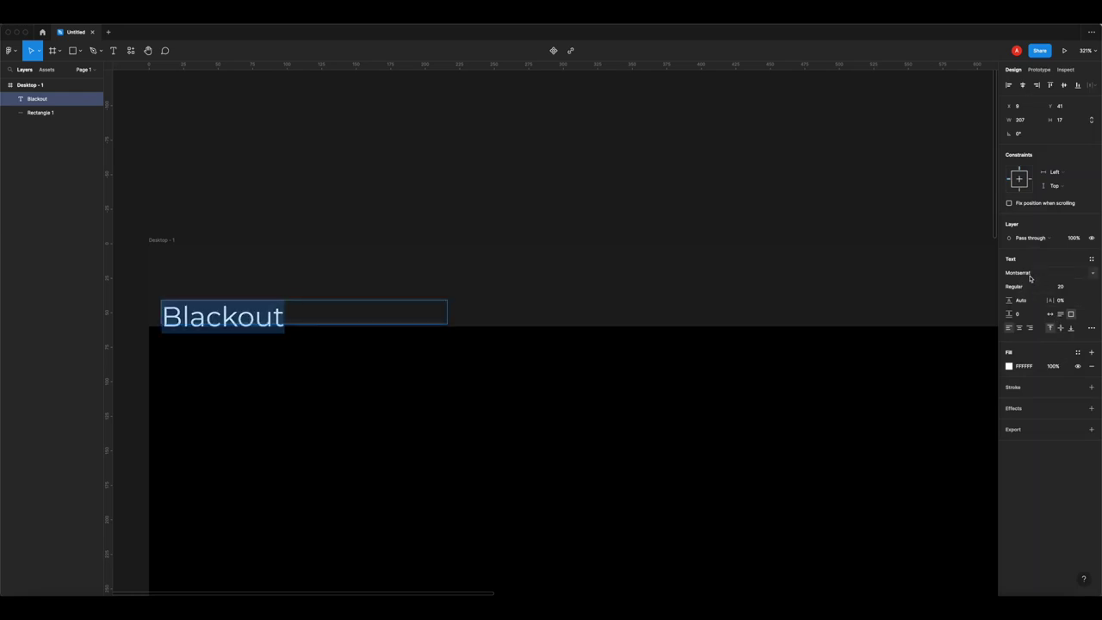
{"action": "left_click", "coordinate": [1037, 289]}
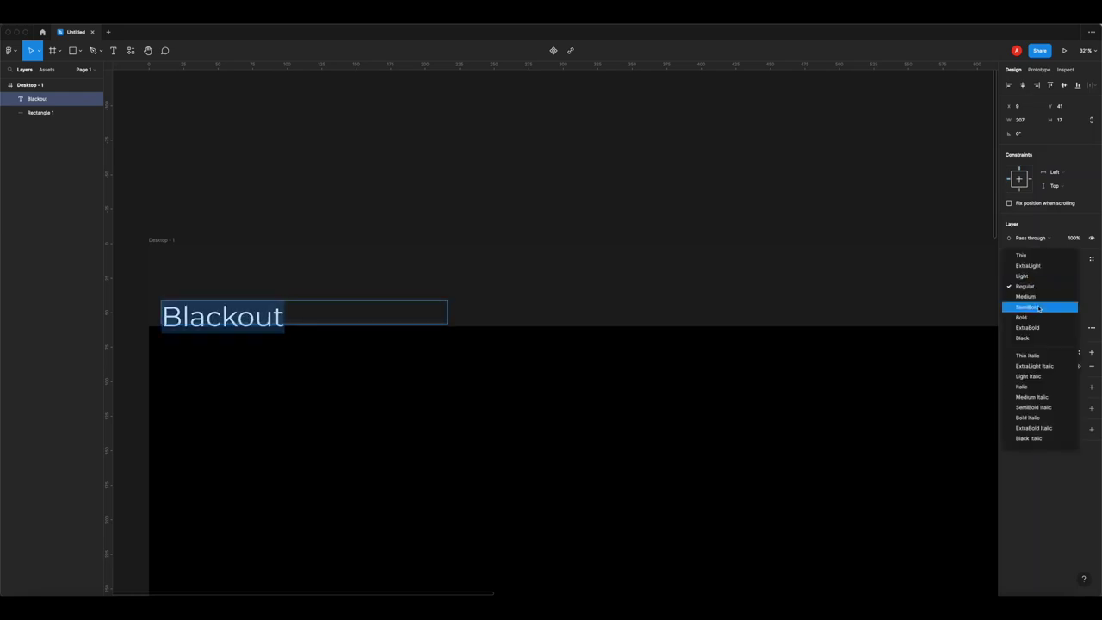
{"action": "left_click", "coordinate": [1042, 318]}
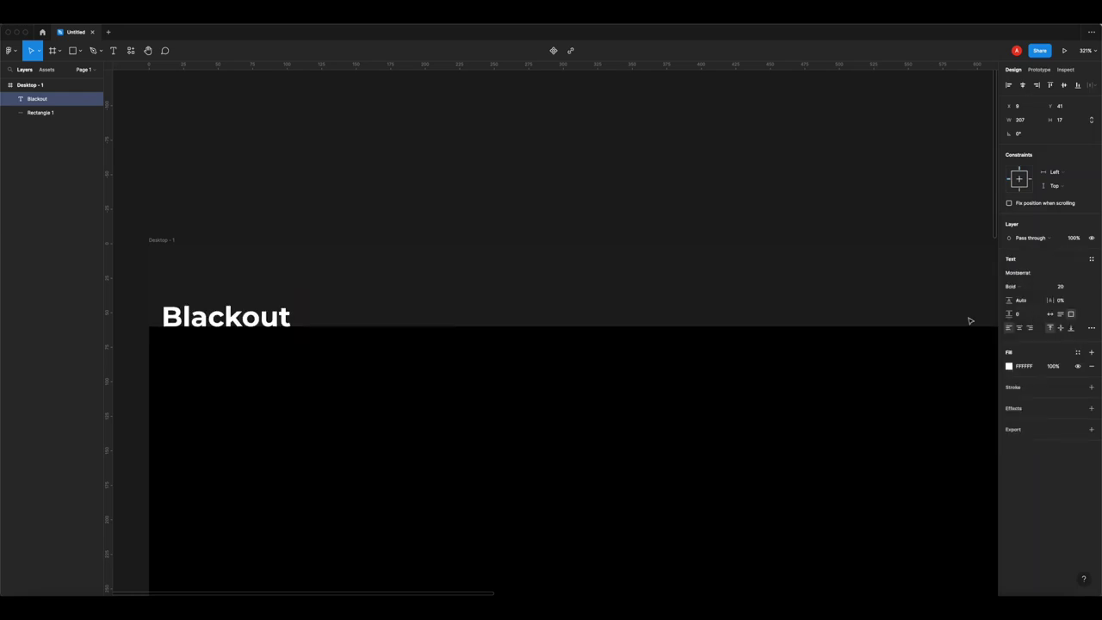
{"action": "left_click", "coordinate": [1018, 291]}
{"action": "left_click", "coordinate": [1034, 307]}
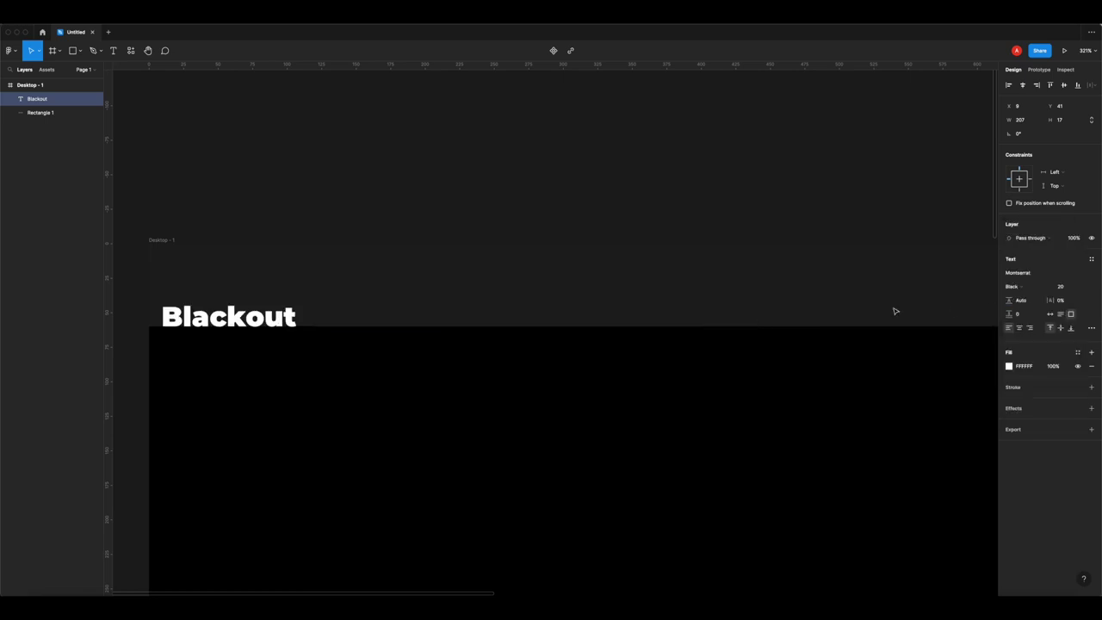
- Extend the "Blackout" text box downward to a height of 19 so it fits the lettering
{"action": "left_click", "coordinate": [287, 233]}
{"action": "scroll", "coordinate": [317, 310], "scroll_direction": "up", "scroll_amount": 5}
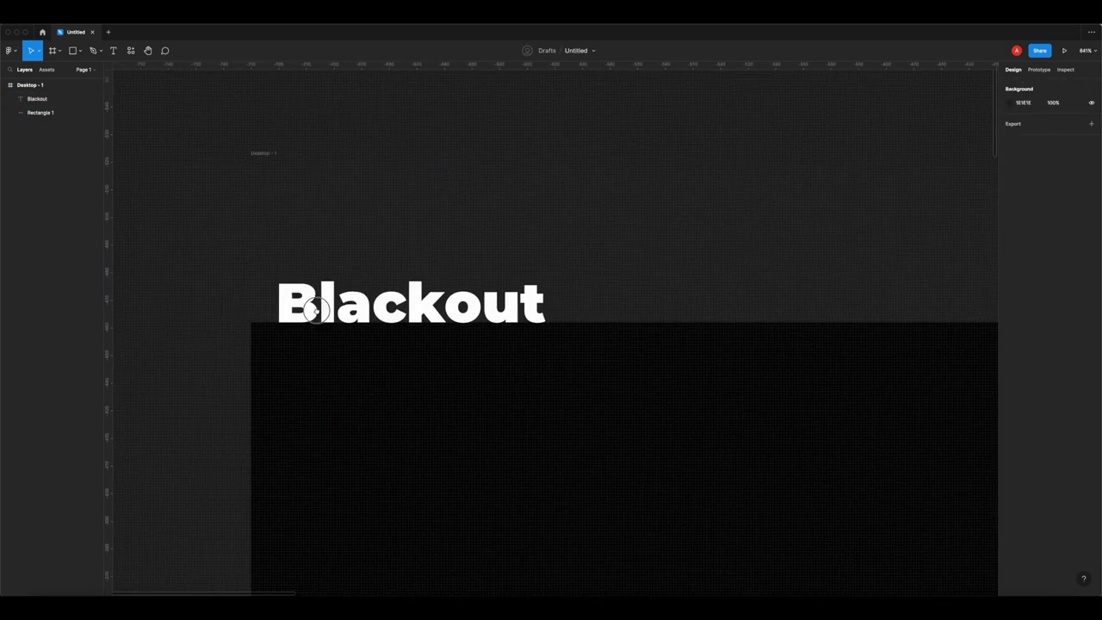
{"action": "scroll", "coordinate": [317, 310], "scroll_direction": "left", "scroll_amount": 3}
{"action": "scroll", "coordinate": [348, 322], "scroll_direction": "up", "scroll_amount": 5}
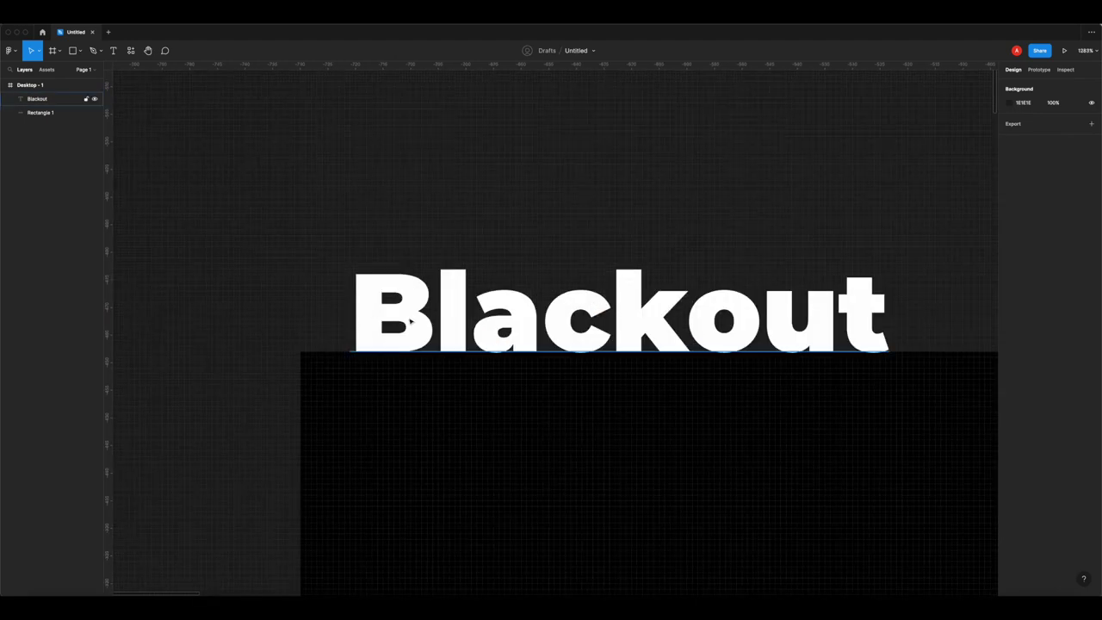
{"action": "left_click", "coordinate": [408, 320]}
{"action": "scroll", "coordinate": [382, 362], "scroll_direction": "up", "scroll_amount": 3}
{"action": "scroll", "coordinate": [384, 371], "scroll_direction": "down", "scroll_amount": 5}
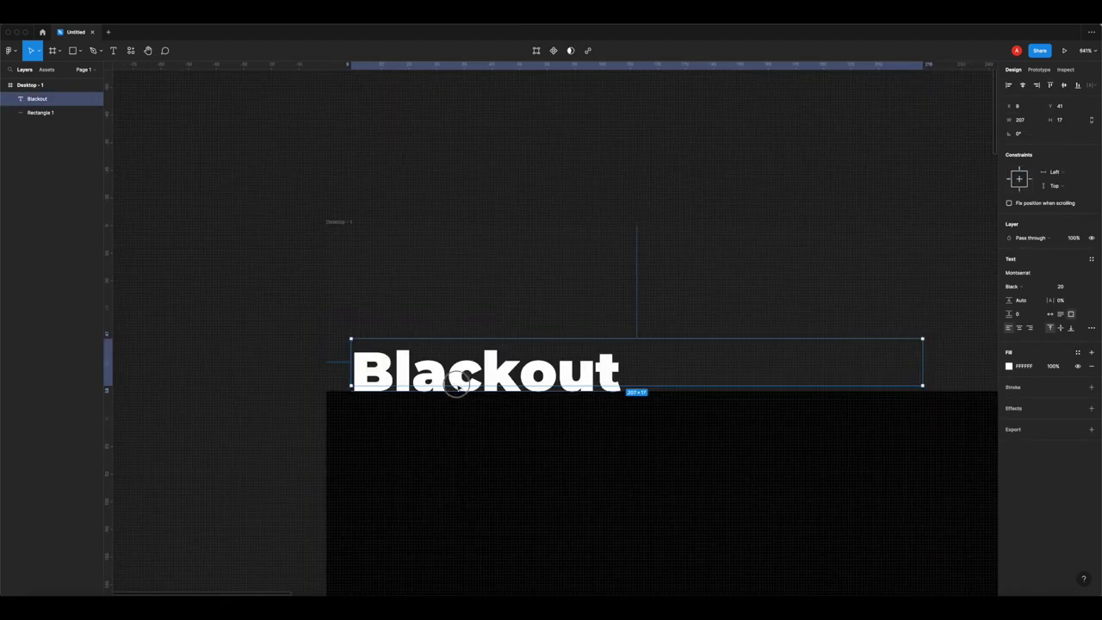
{"action": "left_click_drag", "start_coordinate": [461, 387], "coordinate": [466, 391]}
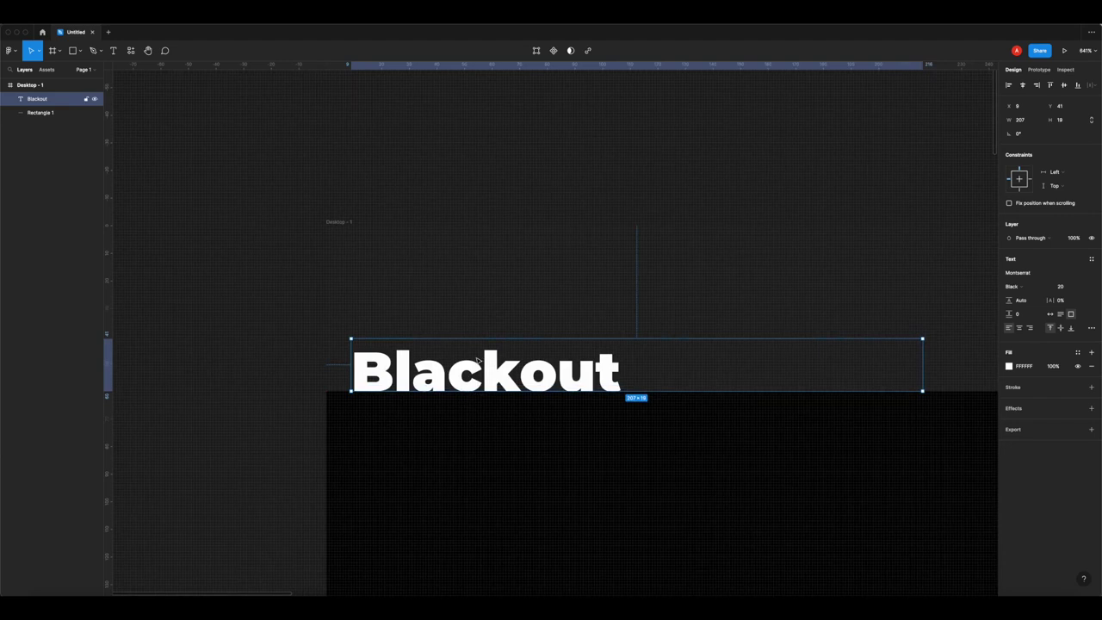
- Move the "Blackout" text up within the header bar to about Y 17
{"action": "left_click_drag", "start_coordinate": [496, 362], "coordinate": [497, 304]}
{"action": "scroll", "coordinate": [504, 351], "scroll_direction": "down", "scroll_amount": 3}
{"action": "left_click_drag", "start_coordinate": [490, 342], "coordinate": [438, 347]}
{"action": "left_click", "coordinate": [477, 240]}
{"action": "left_click", "coordinate": [471, 326]}
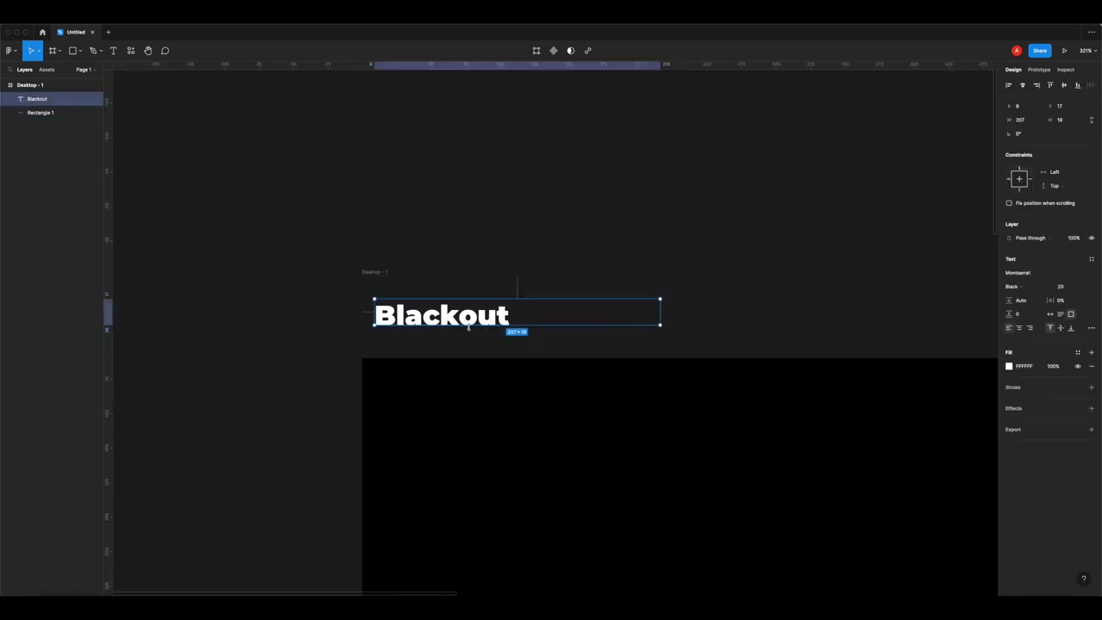
- Set the "Blackout" text's size to 24 and extend its box to a height of 23
{"action": "left_click", "coordinate": [1059, 287]}
{"action": "type", "text": "24"}
{"action": "key", "text": "Return"}
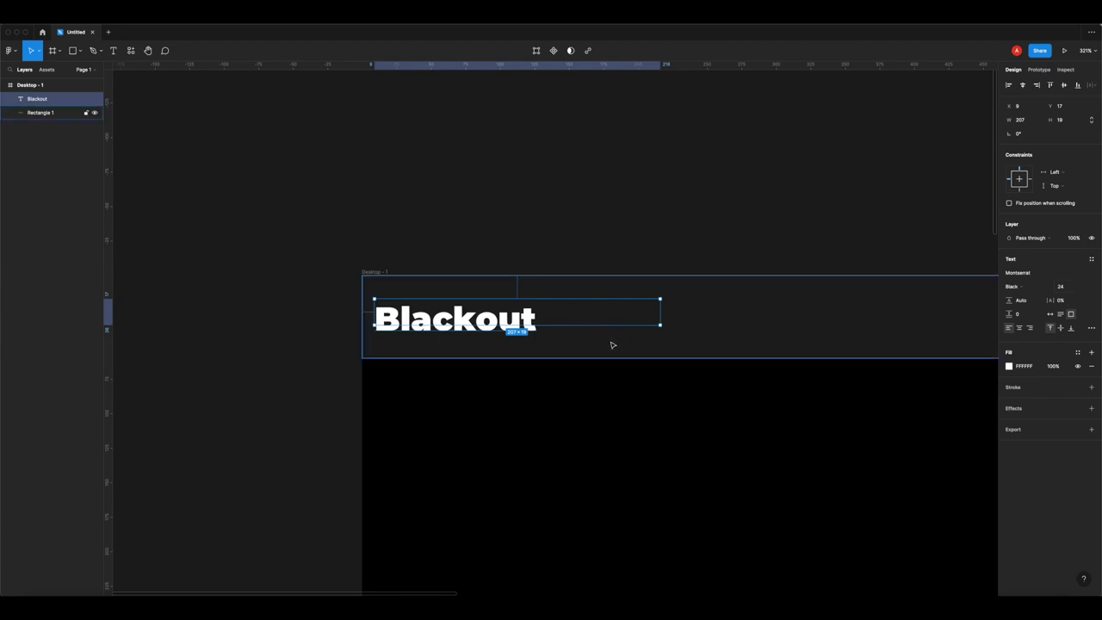
{"action": "left_click", "coordinate": [529, 328]}
{"action": "left_click_drag", "start_coordinate": [529, 328], "coordinate": [526, 335]}
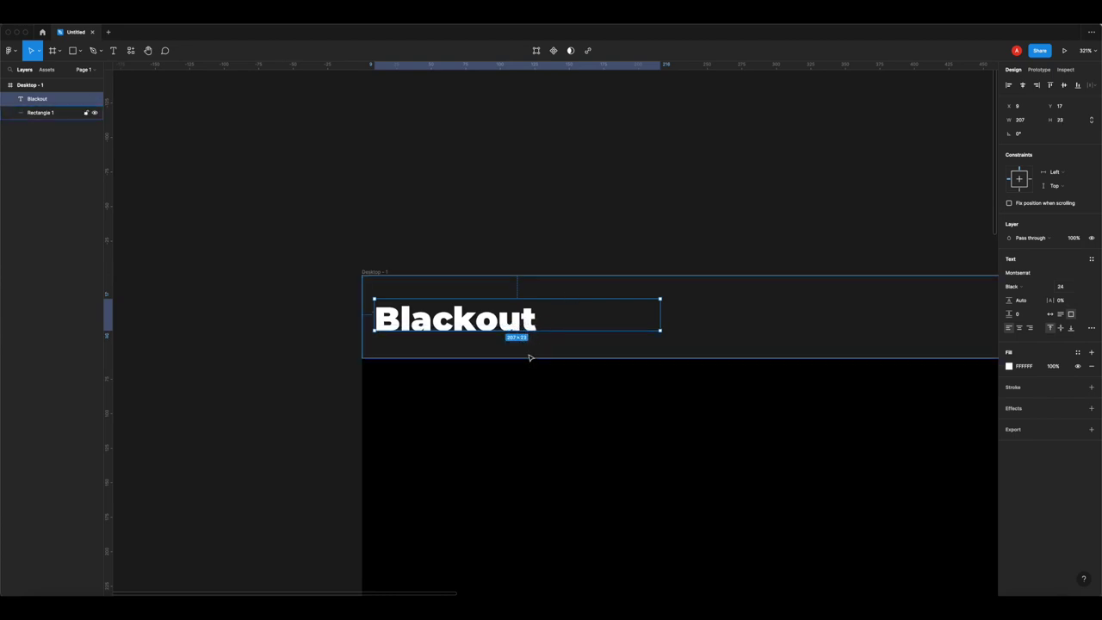
- Align the vertical centres of the "Blackout" text and the header rectangle
{"action": "left_click", "coordinate": [556, 346], "text": "shift"}
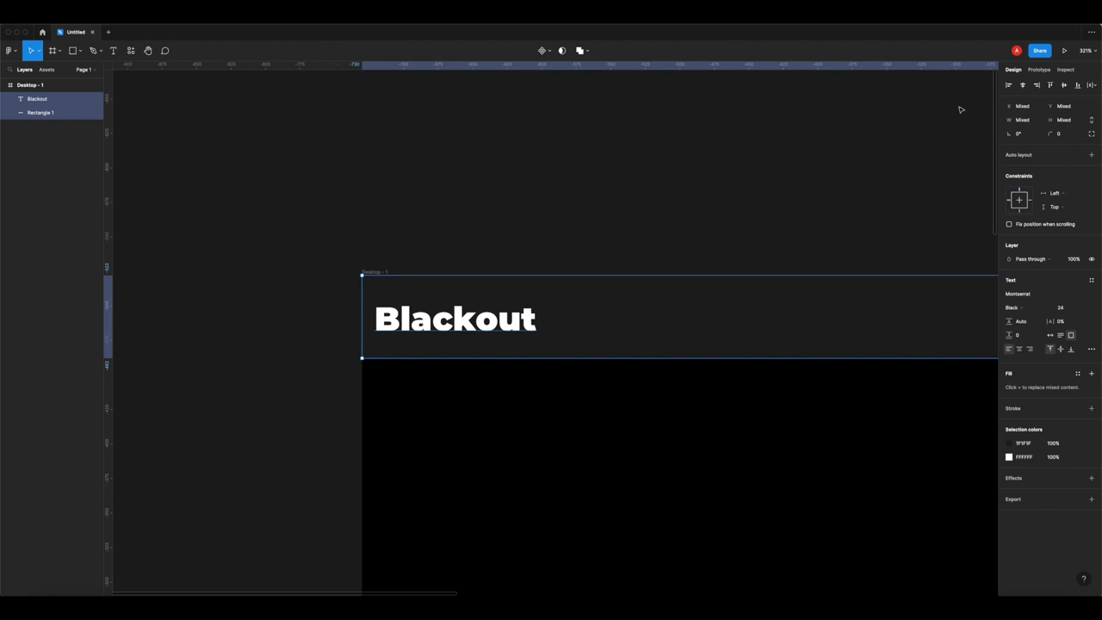
{"action": "left_click", "coordinate": [1067, 87]}
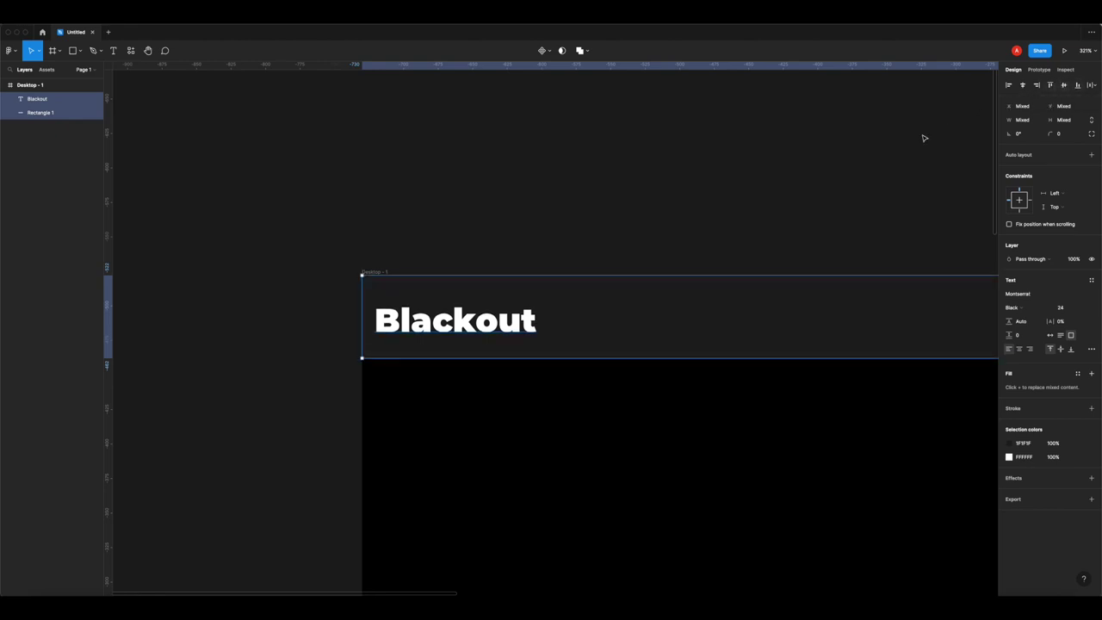
{"action": "left_click", "coordinate": [578, 211]}
- Nudge the "Blackout" text to the frame's left edge, and from there 20 px inward to X 19
{"action": "left_click", "coordinate": [416, 326]}
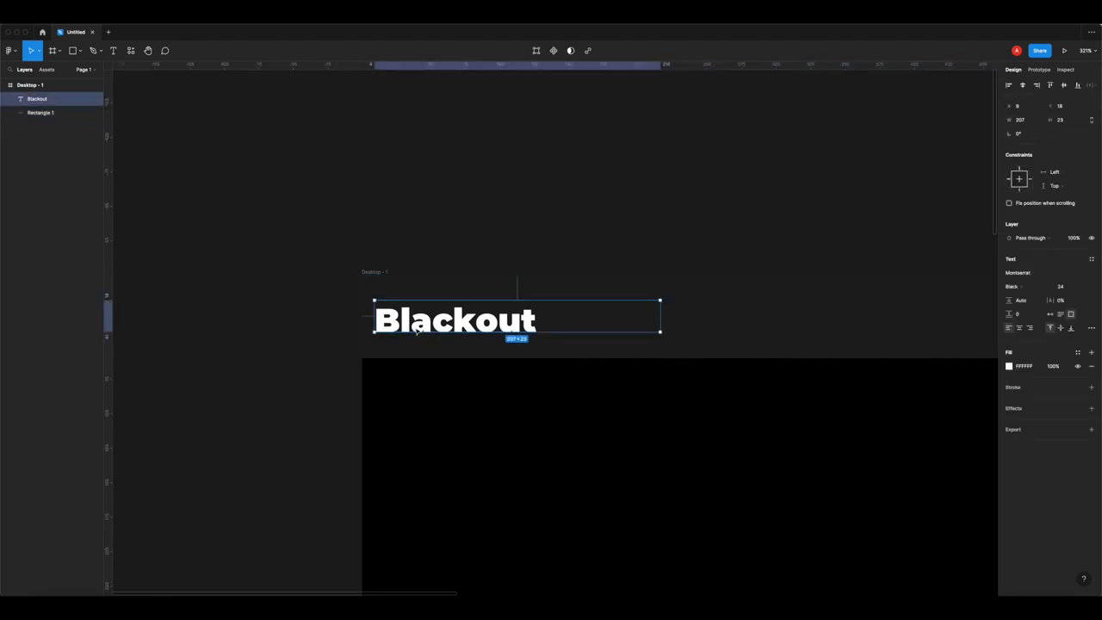
{"action": "key", "text": "Left"}
{"action": "key", "text": "Left"}
{"action": "key", "text": "Left"}
{"action": "key", "text": "Left"}
{"action": "key", "text": "Left"}
{"action": "key", "text": "Left"}
{"action": "key", "text": "Left"}
{"action": "key", "text": "Left"}
{"action": "key", "text": "Left"}
{"action": "key", "text": "Right"}
{"action": "key", "text": "Left"}
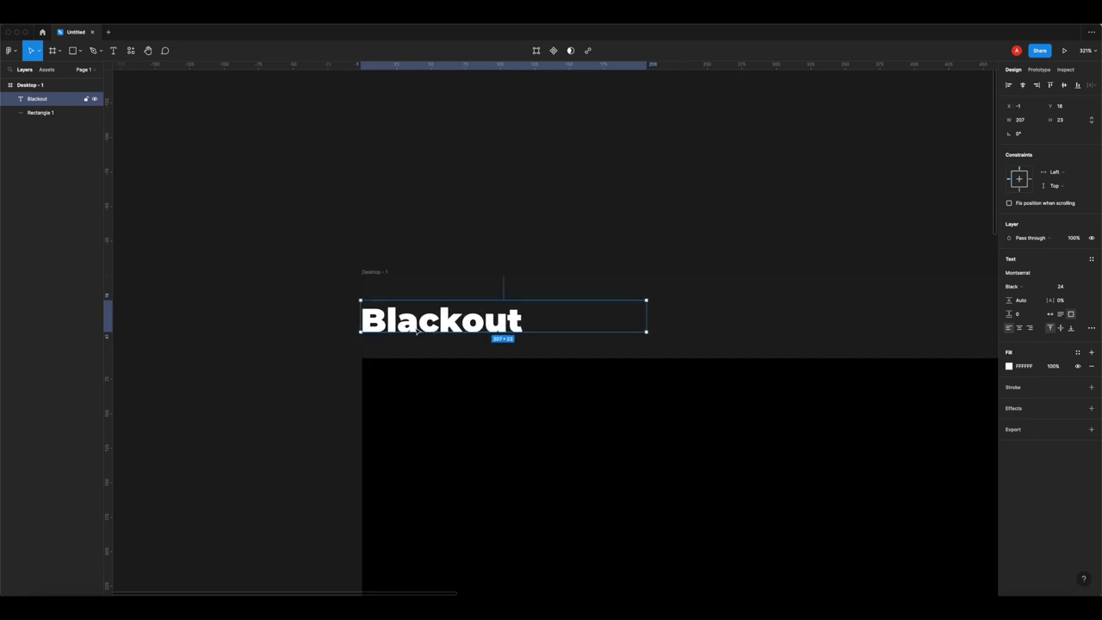
{"action": "key", "text": "shift+Right"}
{"action": "key", "text": "shift+Right"}
{"action": "key", "text": "shift+Right"}
{"action": "key", "text": "shift+Right"}
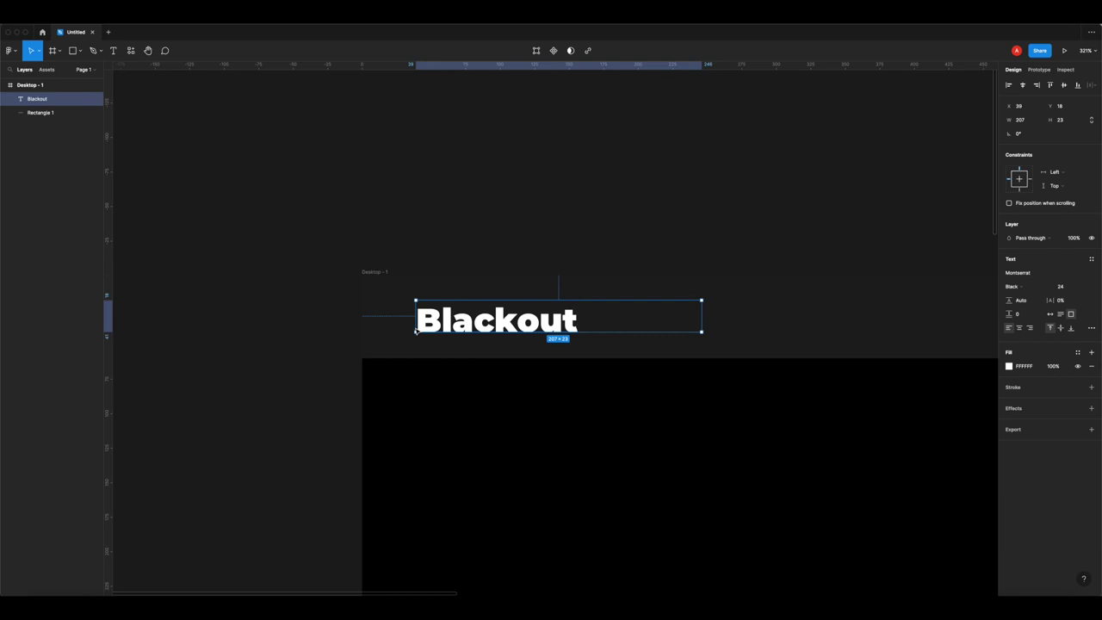
{"action": "key", "text": "shift+Left"}
{"action": "key", "text": "shift+Left"}
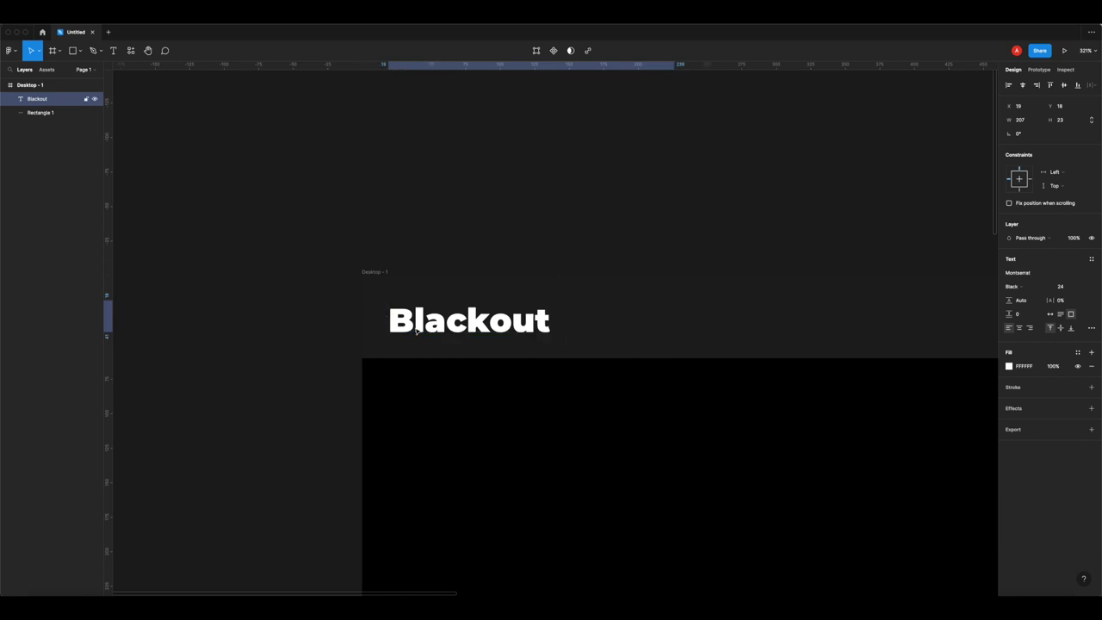
- Preview the homepage frame as a prototype
{"action": "left_click", "coordinate": [338, 143]}
{"action": "scroll", "coordinate": [338, 143], "scroll_direction": "down", "scroll_amount": 10}
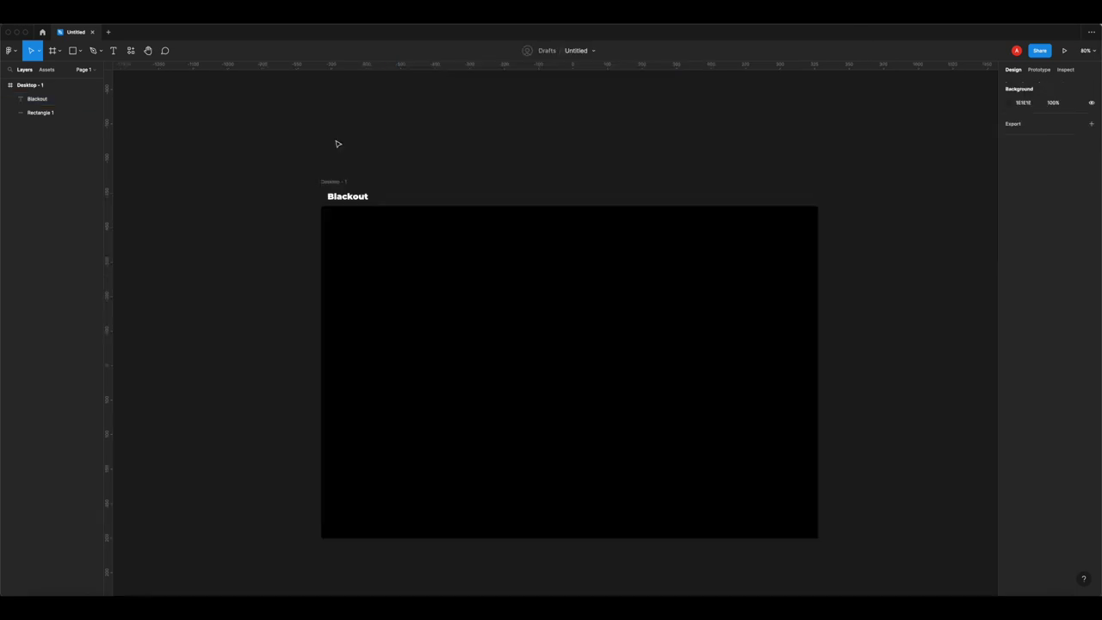
{"action": "left_click", "coordinate": [1065, 52]}
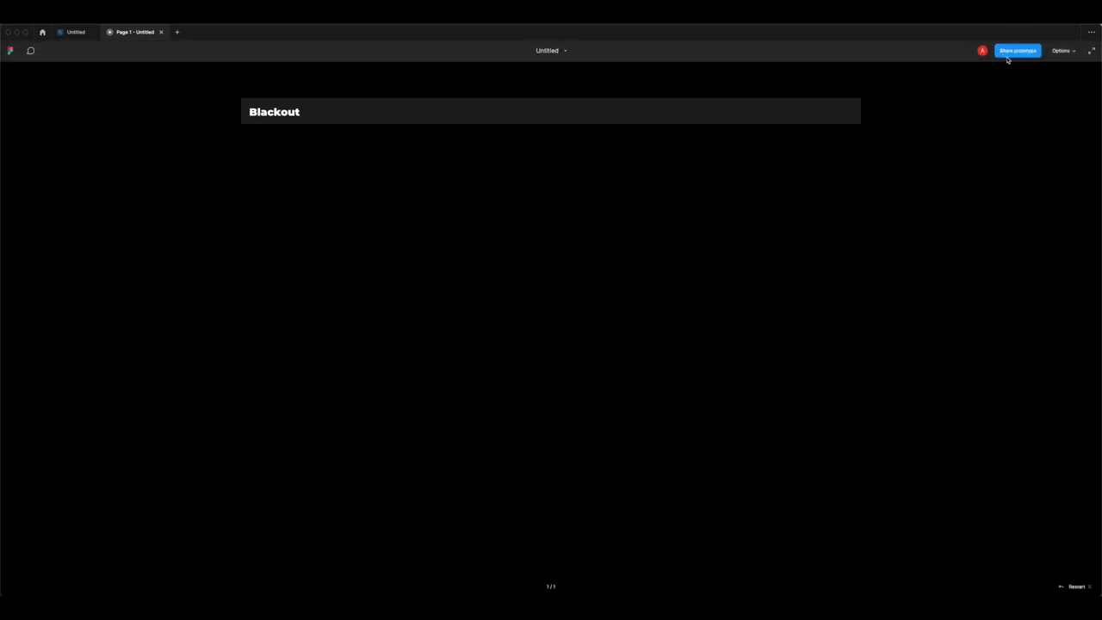
- Copy the prototype's share link with access for anyone with the link, and close the sharing dialog
{"action": "left_click", "coordinate": [1017, 52]}
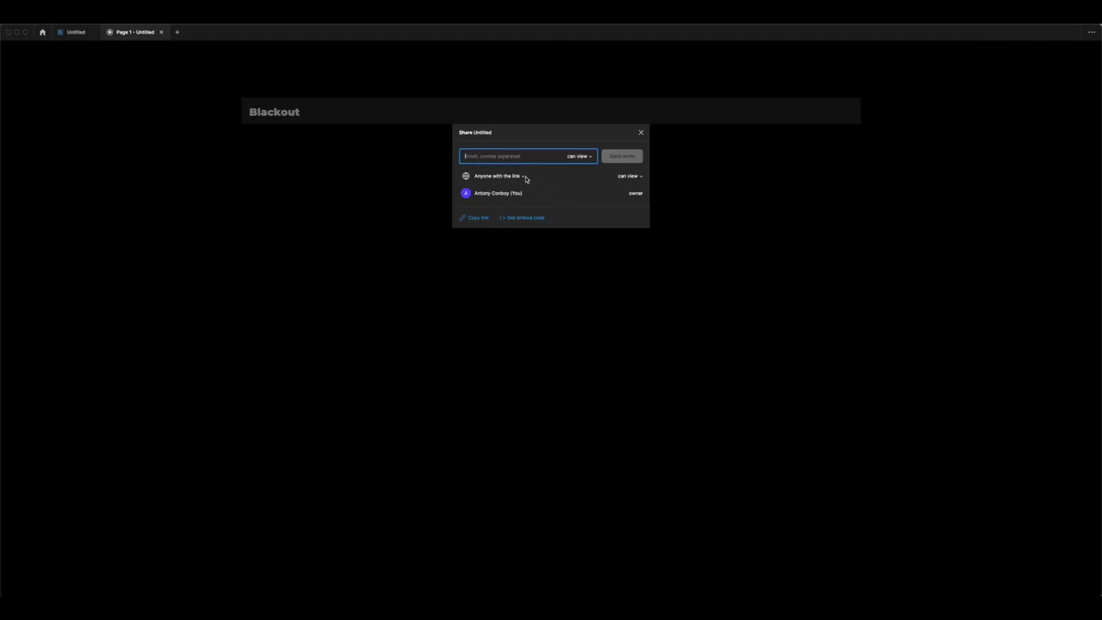
{"action": "left_click", "coordinate": [480, 220]}
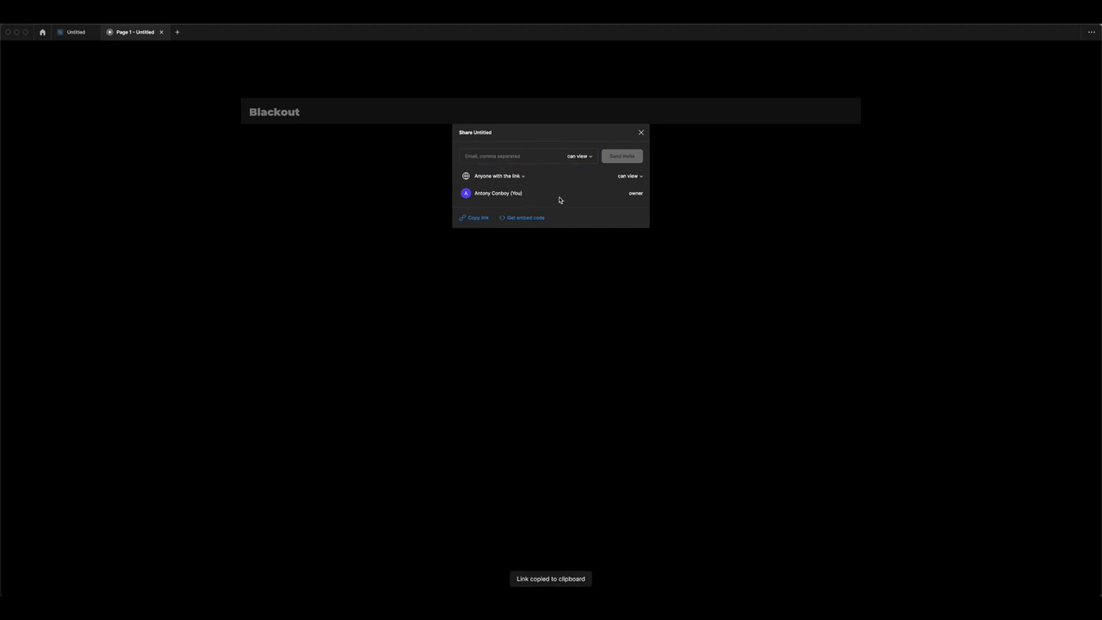
{"action": "left_click", "coordinate": [746, 176]}
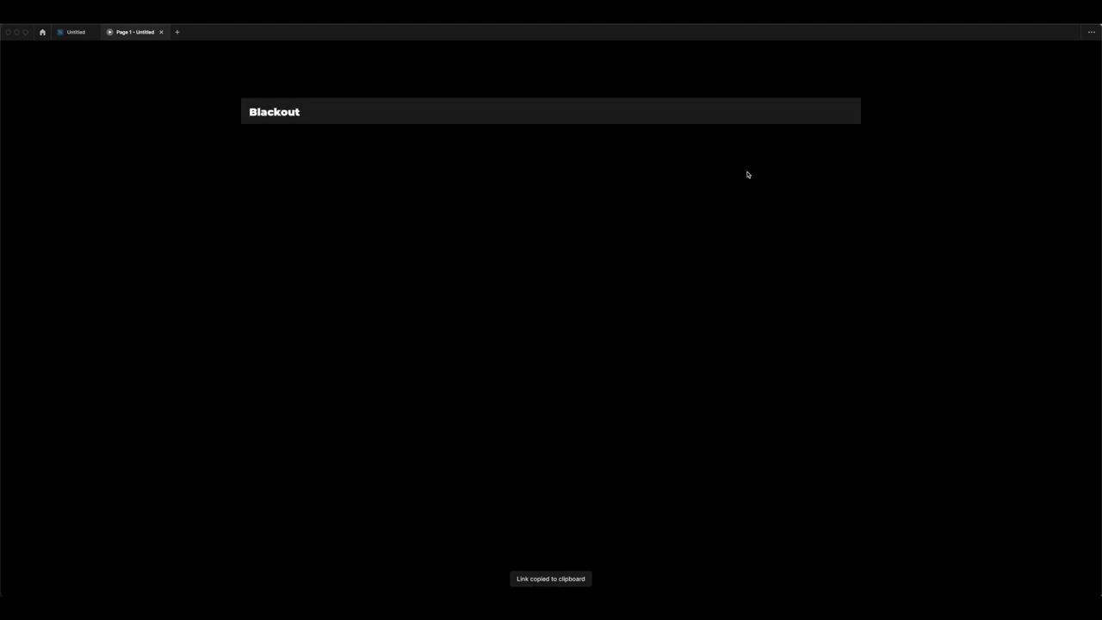
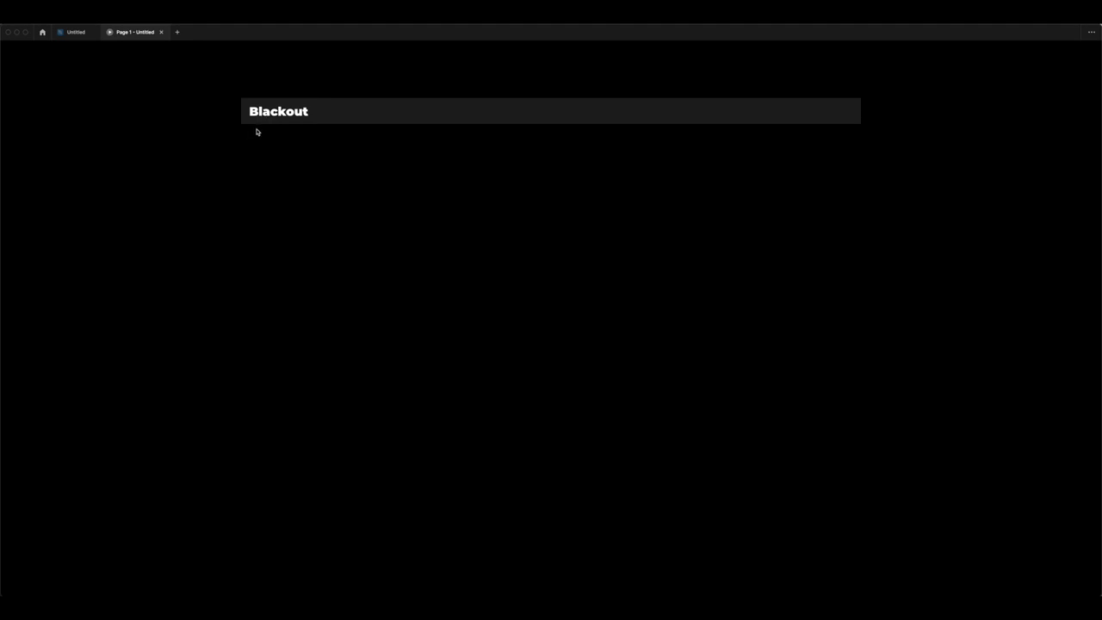
- Return to the design file and examine the header bar from the "Blackout" logo to its right end
{"action": "left_click", "coordinate": [76, 31]}
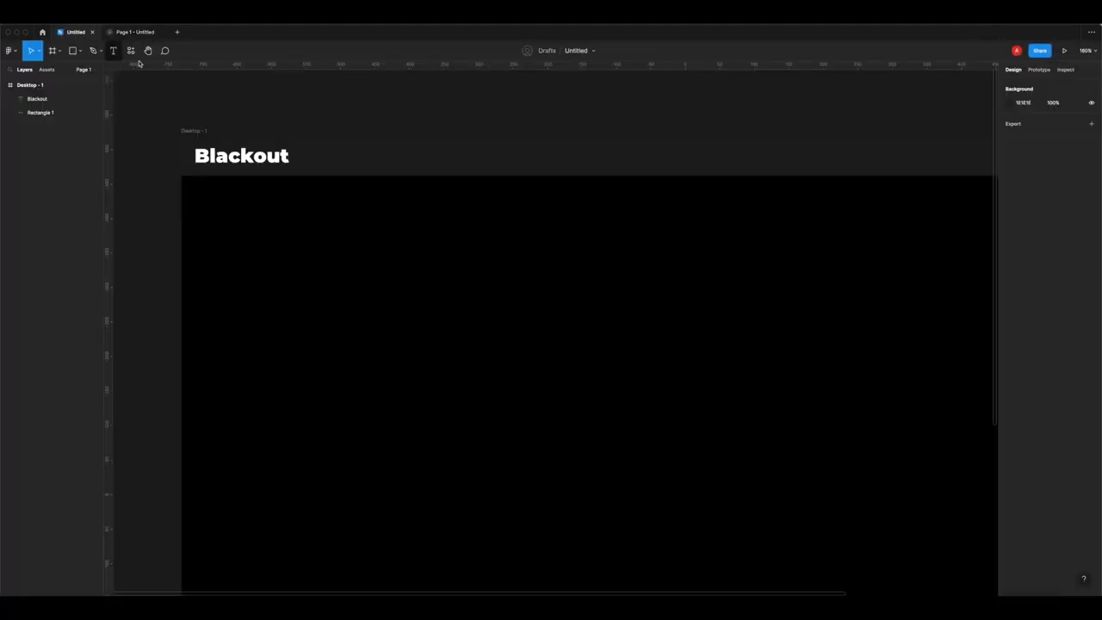
{"action": "scroll", "coordinate": [222, 172], "scroll_direction": "up", "scroll_amount": 5}
{"action": "scroll", "coordinate": [258, 172], "scroll_direction": "left", "scroll_amount": 3}
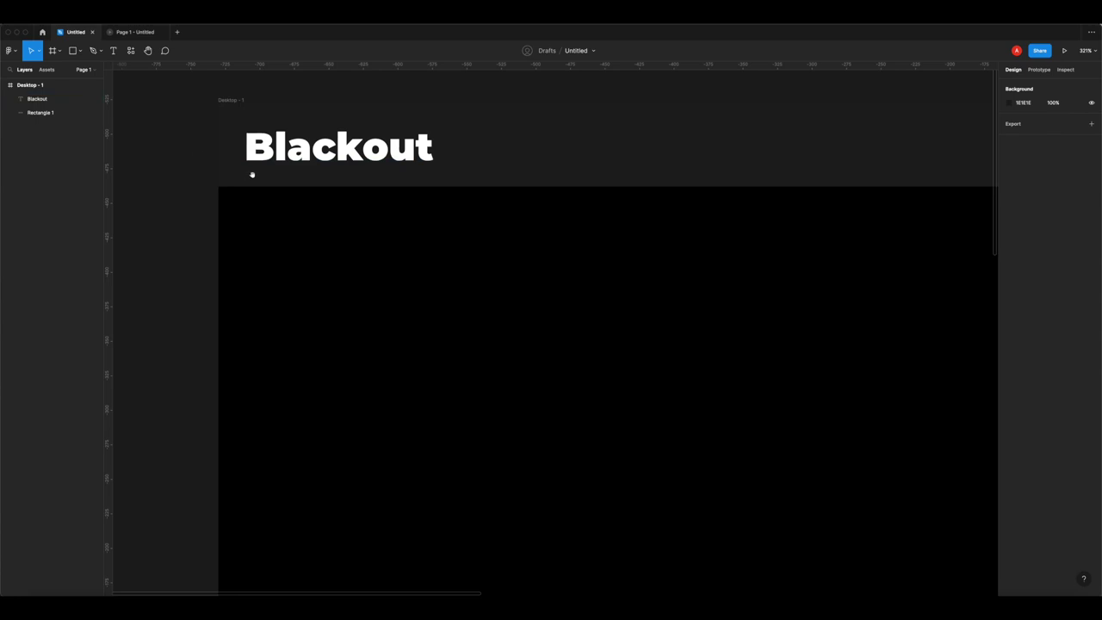
{"action": "scroll", "coordinate": [251, 177], "scroll_direction": "up", "scroll_amount": 1}
{"action": "scroll", "coordinate": [251, 176], "scroll_direction": "left", "scroll_amount": 1}
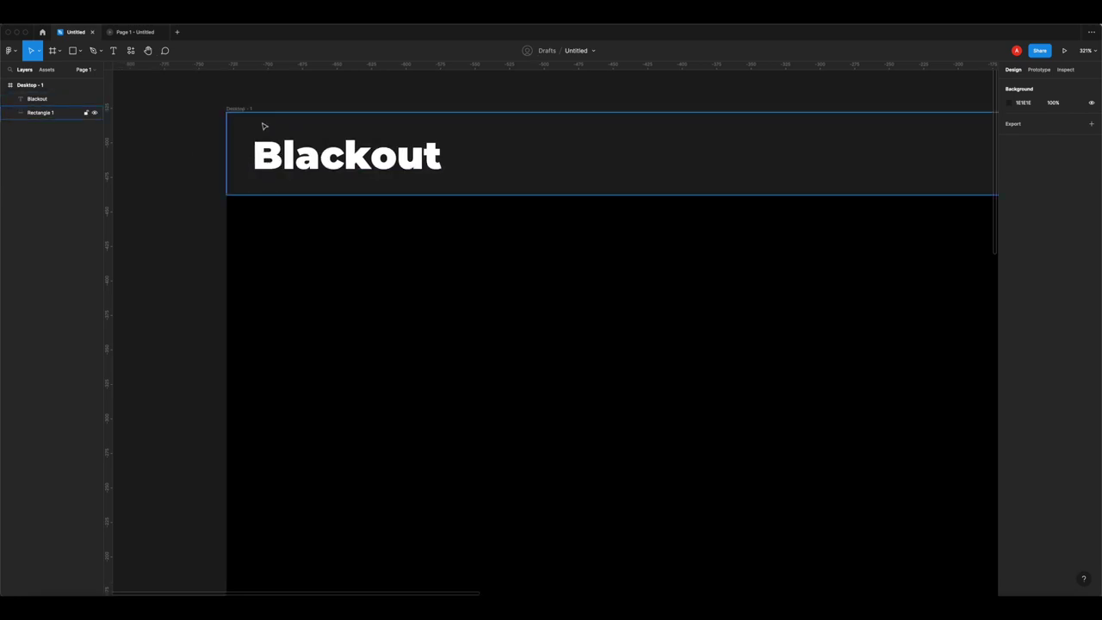
{"action": "left_click", "coordinate": [647, 133]}
{"action": "left_click", "coordinate": [623, 101]}
{"action": "scroll", "coordinate": [623, 128], "scroll_direction": "down", "scroll_amount": 3}
{"action": "scroll", "coordinate": [577, 148], "scroll_direction": "right", "scroll_amount": 2}
{"action": "scroll", "coordinate": [577, 148], "scroll_direction": "right", "scroll_amount": 1}
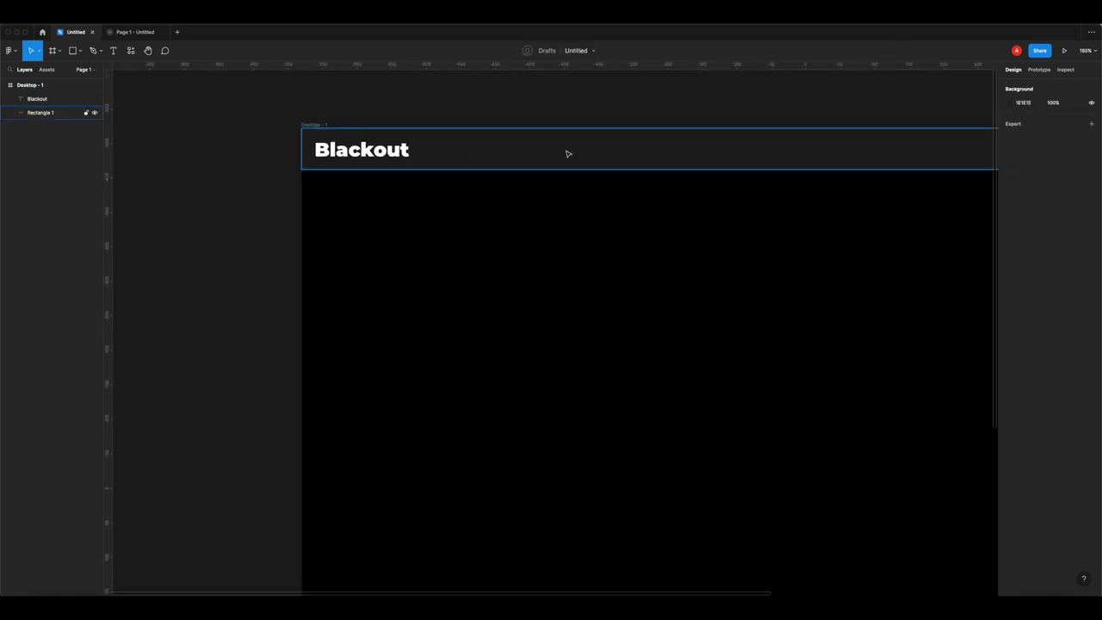
{"action": "scroll", "coordinate": [629, 152], "scroll_direction": "down", "scroll_amount": 3}
{"action": "scroll", "coordinate": [647, 155], "scroll_direction": "right", "scroll_amount": 2}
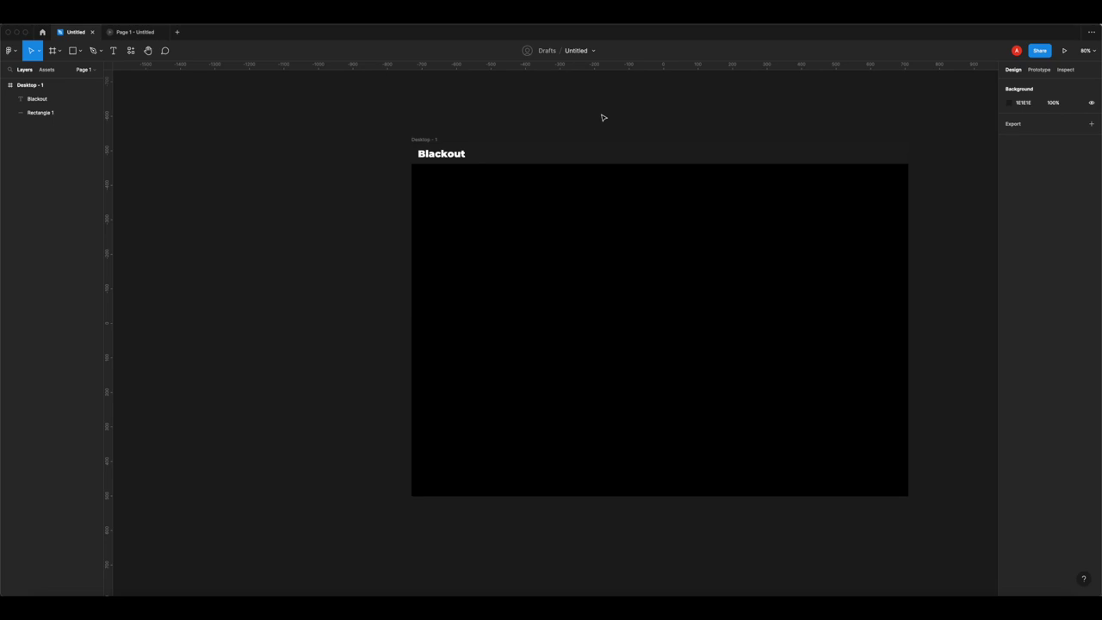
{"action": "left_click_drag", "start_coordinate": [736, 249], "coordinate": [615, 261]}
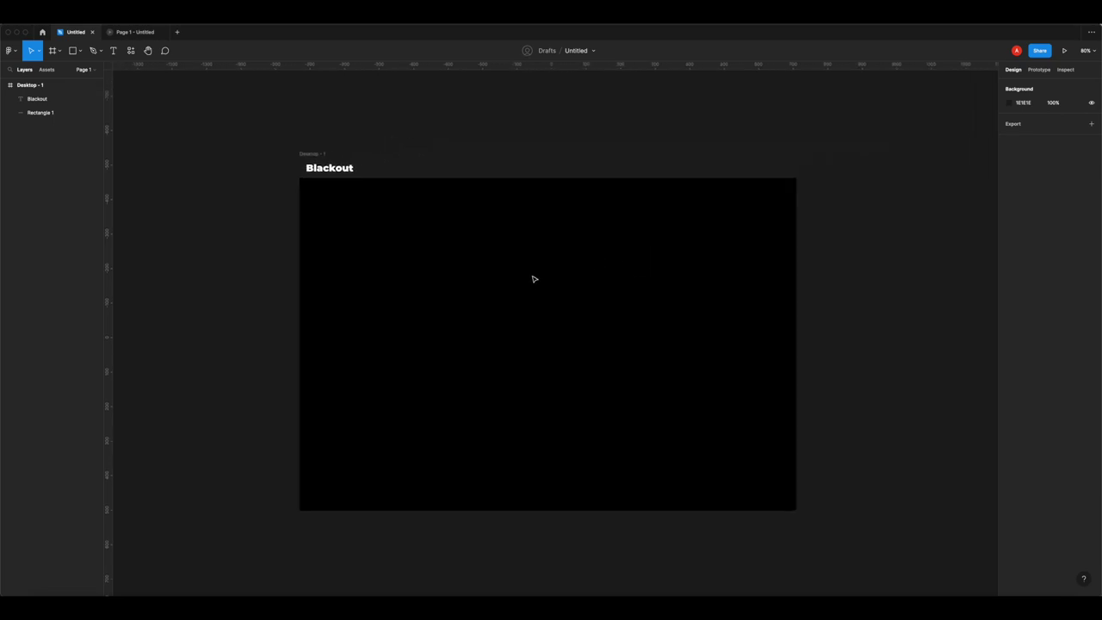
{"action": "scroll", "coordinate": [734, 173], "scroll_direction": "up", "scroll_amount": 3}
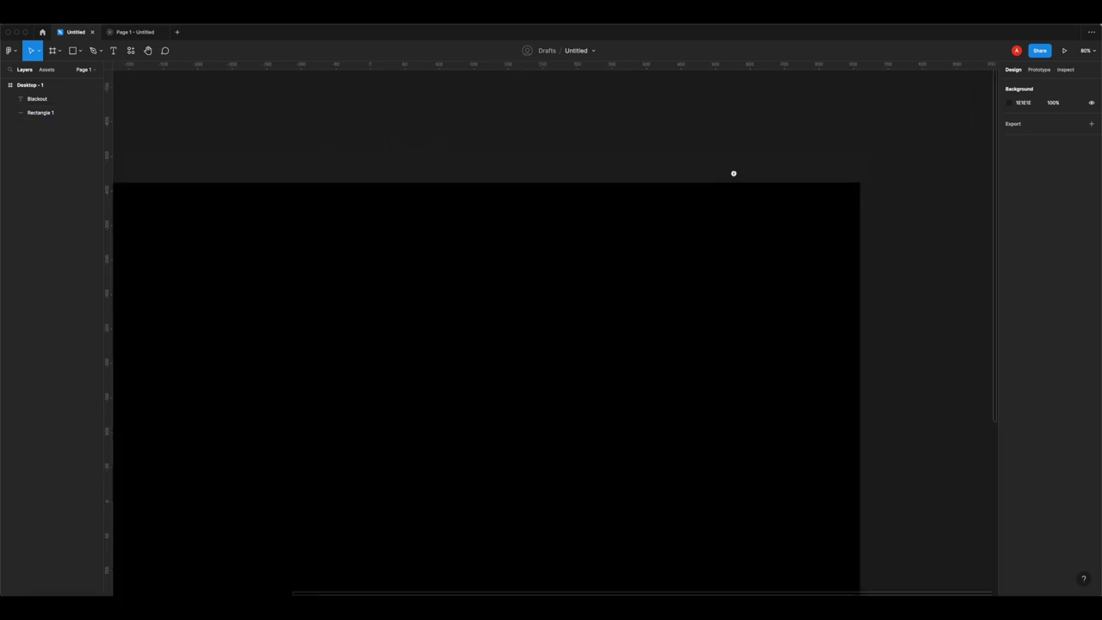
{"action": "scroll", "coordinate": [696, 177], "scroll_direction": "up", "scroll_amount": 3}
{"action": "left_click_drag", "start_coordinate": [851, 183], "coordinate": [706, 184]}
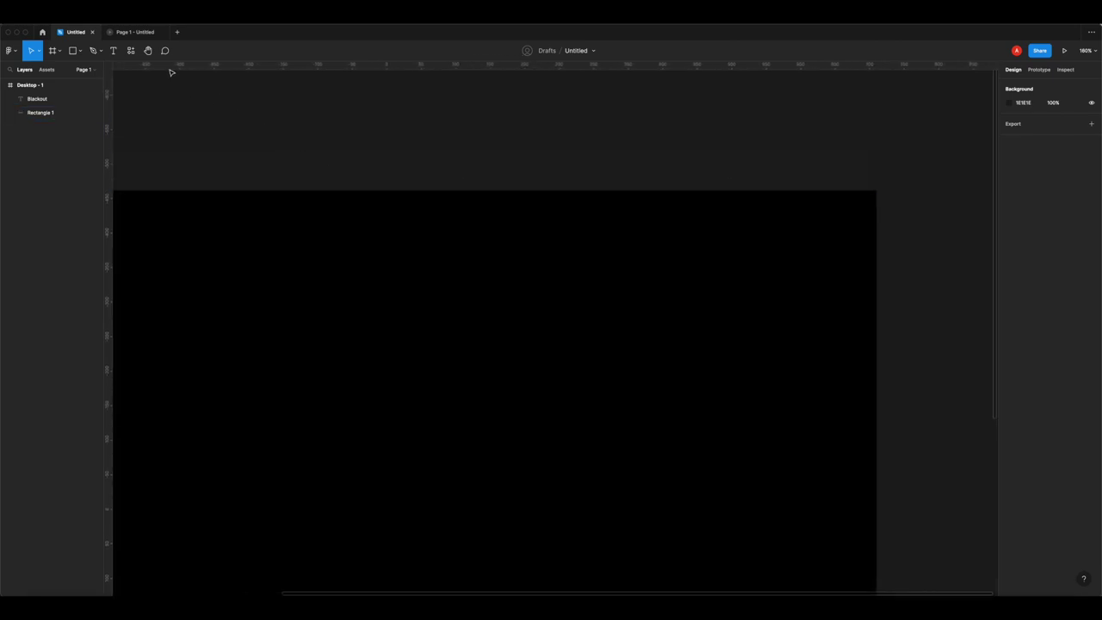
- Draw a rectangle about 515 by 47 near the header bar's right end and place it vertically centred in the bar
{"action": "left_click", "coordinate": [73, 51]}
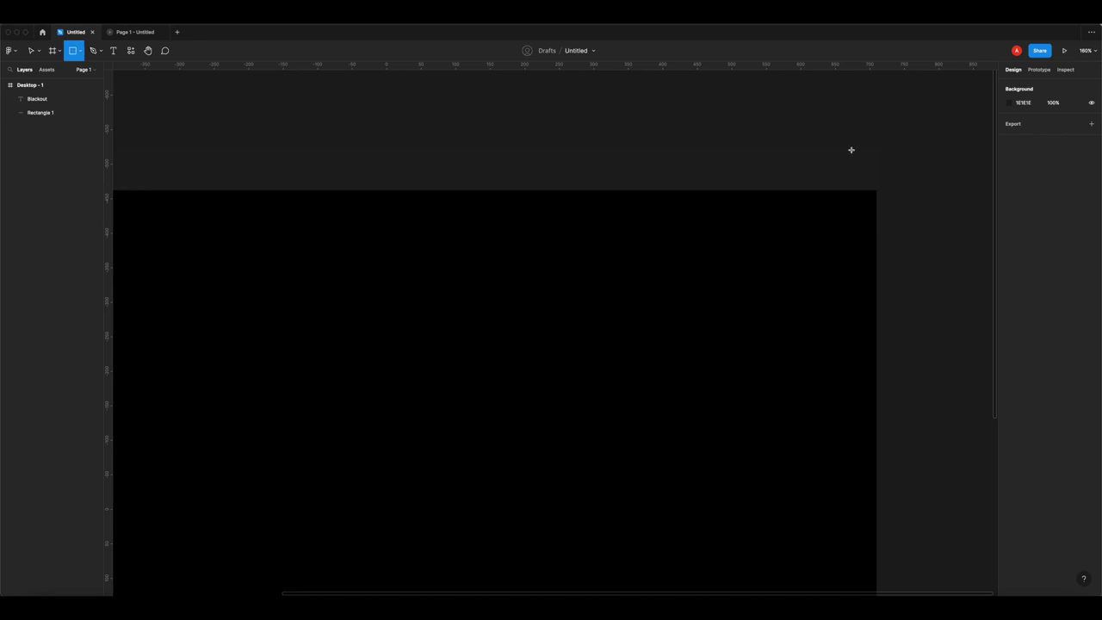
{"action": "left_click_drag", "start_coordinate": [857, 142], "coordinate": [501, 174]}
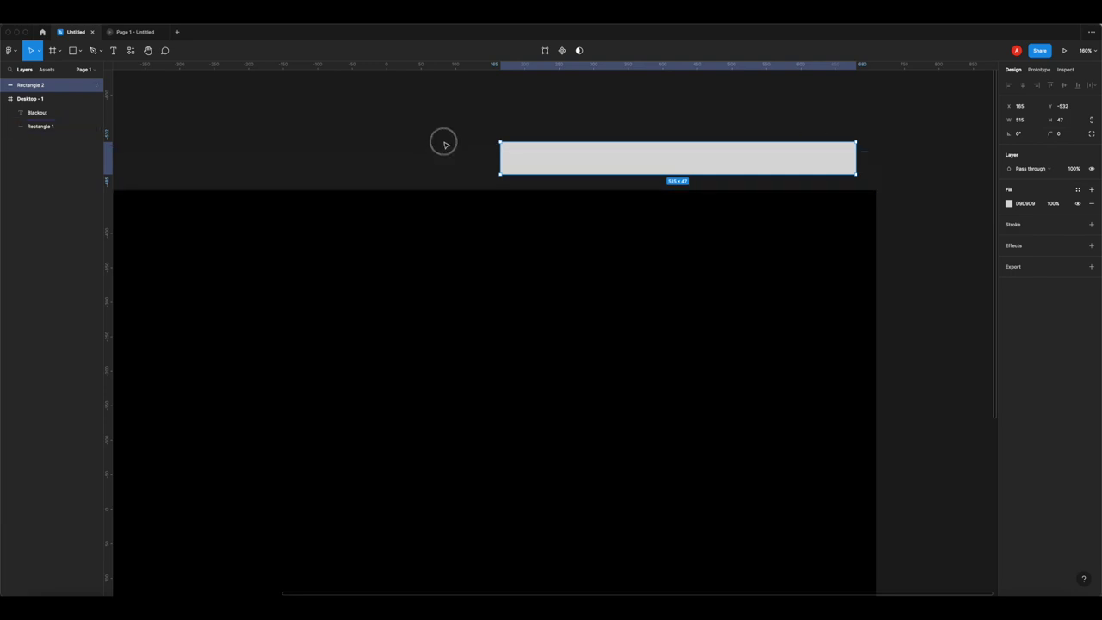
{"action": "left_click", "coordinate": [462, 165]}
{"action": "left_click_drag", "start_coordinate": [539, 164], "coordinate": [538, 176]}
{"action": "left_click", "coordinate": [457, 172], "text": "shift"}
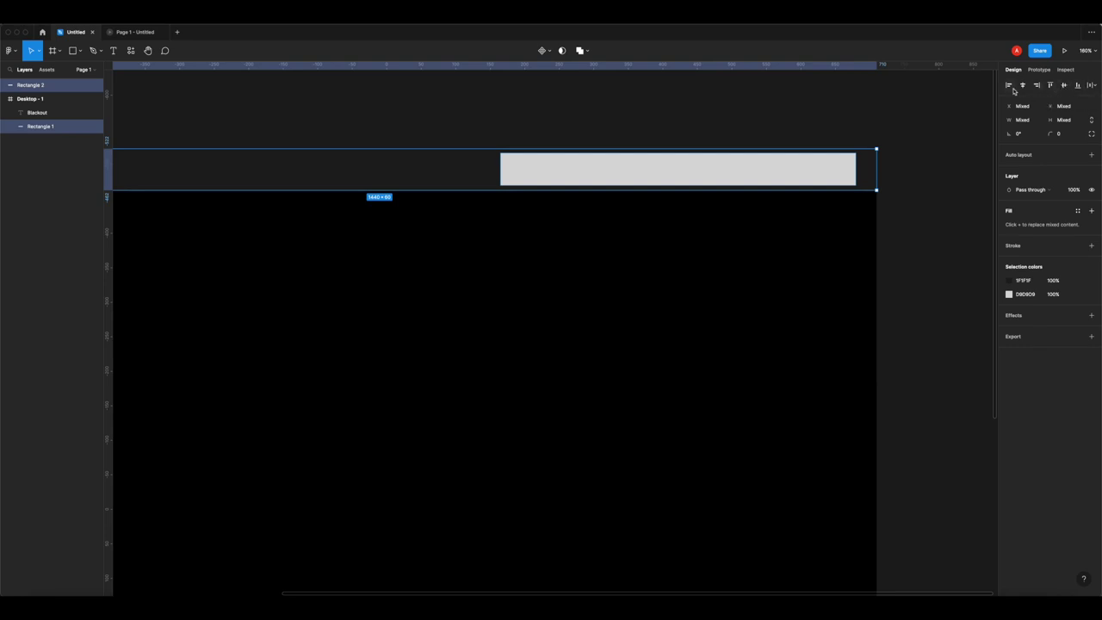
{"action": "left_click", "coordinate": [911, 115]}
- Give the light grey header rectangle a corner radius of 30
{"action": "left_click", "coordinate": [853, 170]}
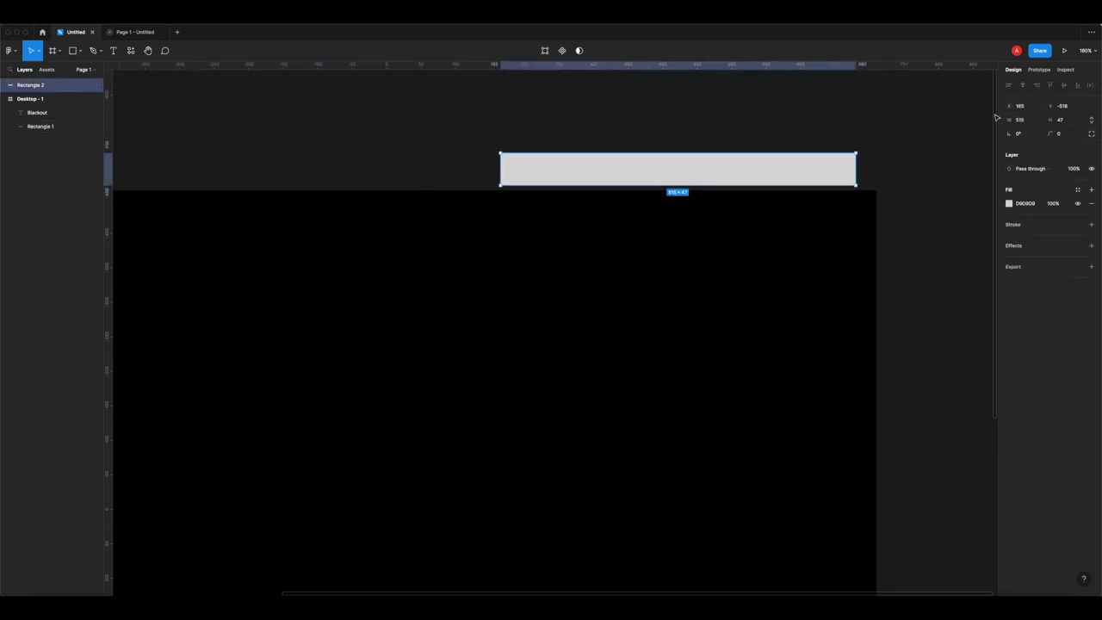
{"action": "left_click", "coordinate": [1063, 139]}
{"action": "key", "text": "Return"}
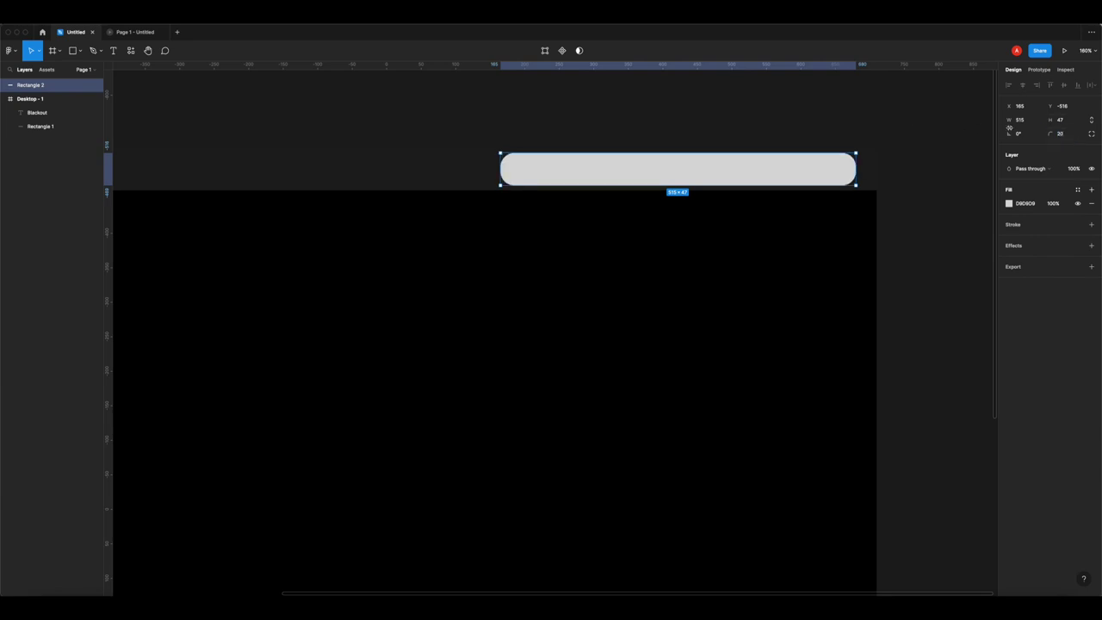
{"action": "left_click", "coordinate": [1070, 134]}
{"action": "type", "text": "30"}
{"action": "key", "text": "Return"}
- Change the rounded rectangle's fill to dark grey 363636
{"action": "left_click", "coordinate": [1009, 203]}
{"action": "left_click", "coordinate": [907, 283]}
{"action": "left_click_drag", "start_coordinate": [872, 297], "coordinate": [847, 298]}
{"action": "left_click", "coordinate": [867, 155]}
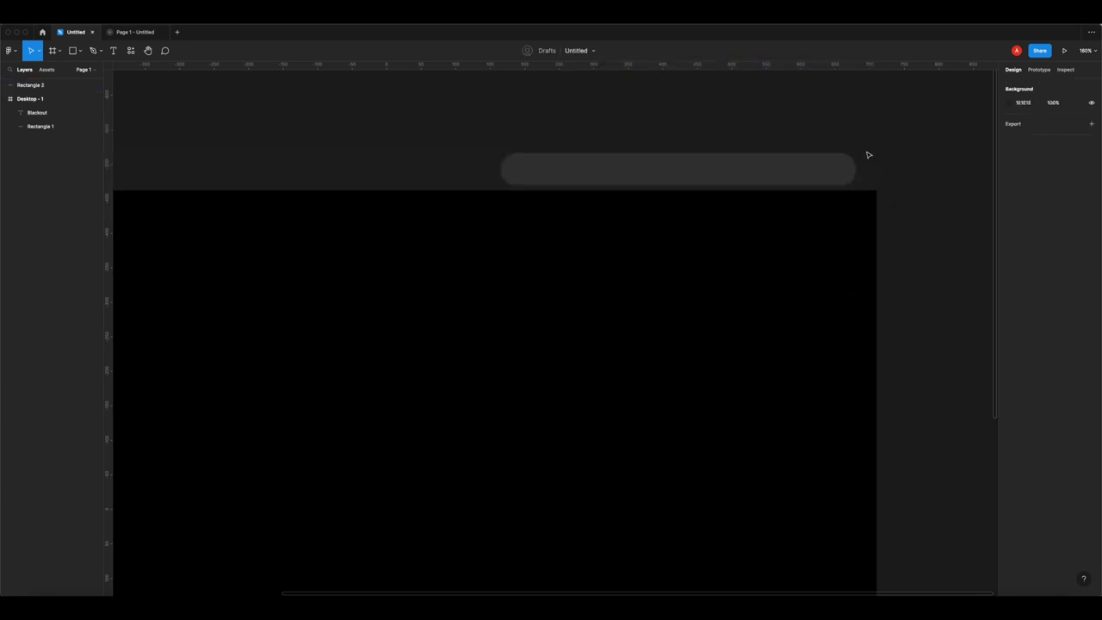
- Try moving the rounded rectangle against the frame's right edge, and undo the move
{"action": "left_click_drag", "start_coordinate": [838, 176], "coordinate": [853, 175]}
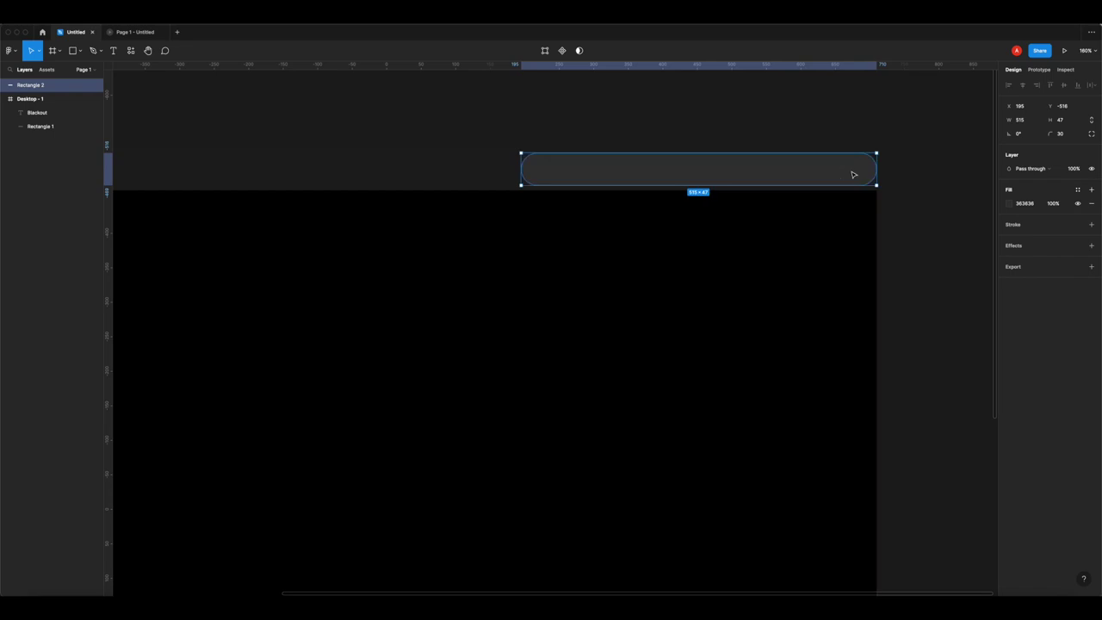
{"action": "key", "text": "ctrl+z"}
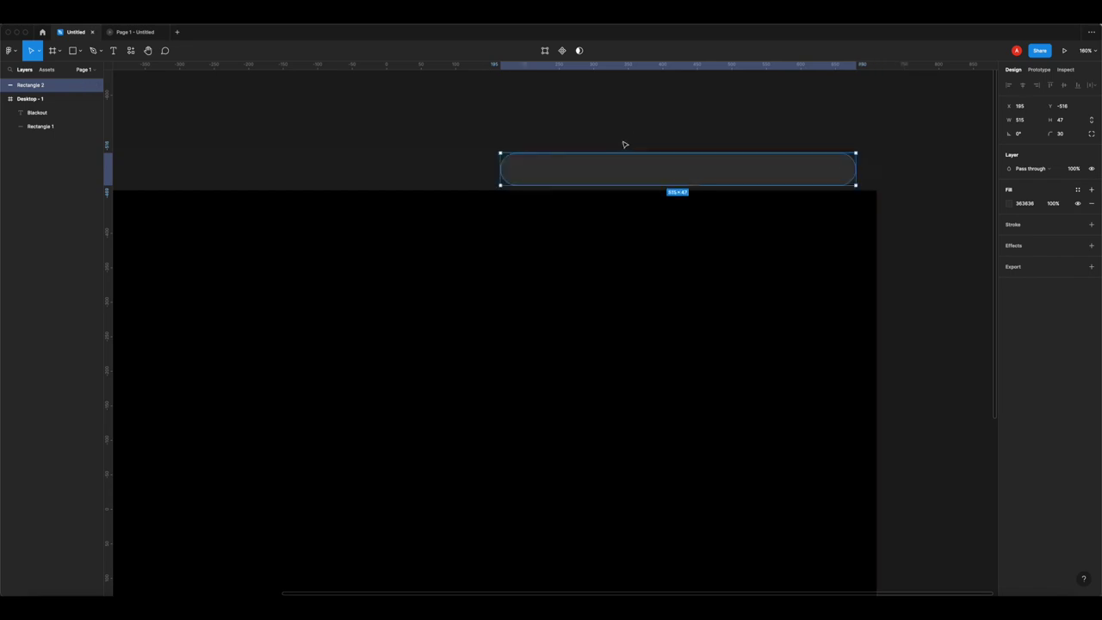
{"action": "left_click", "coordinate": [609, 136]}
- Check the prototype preview for the rounded rectangle in the header and return to the design file
{"action": "left_click", "coordinate": [132, 33]}
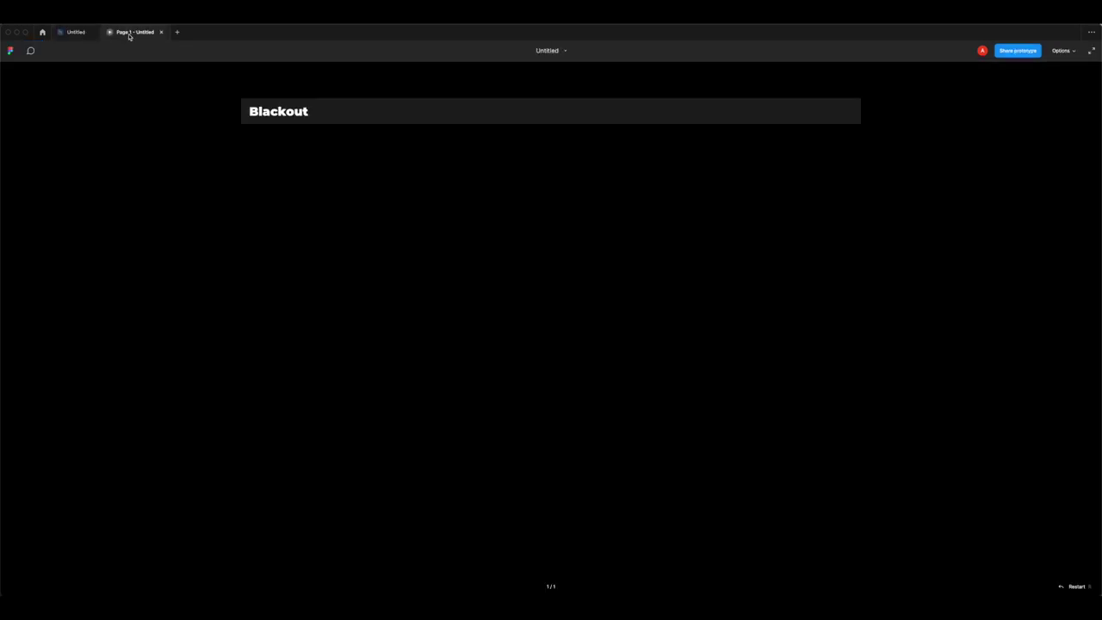
{"action": "left_click", "coordinate": [76, 33]}
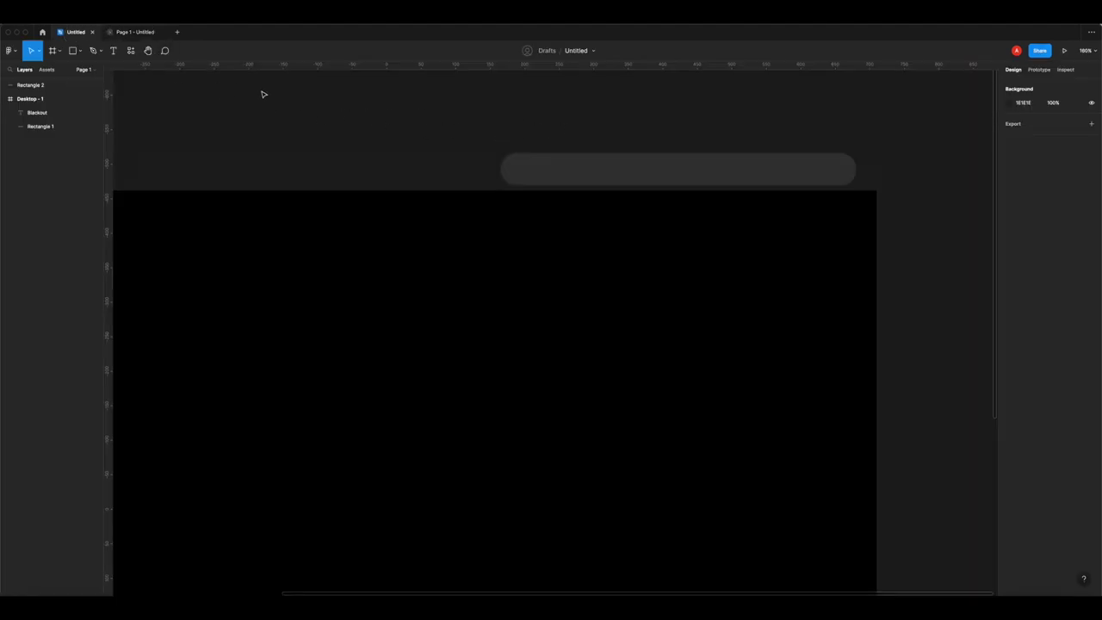
{"action": "left_click", "coordinate": [139, 32]}
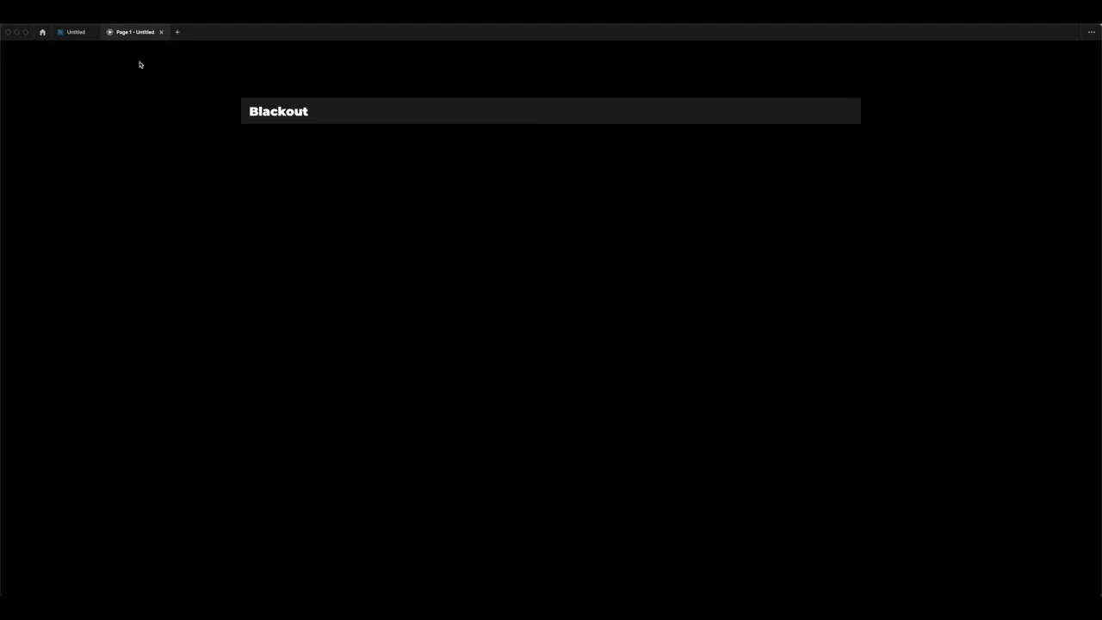
{"action": "left_click", "coordinate": [84, 36]}
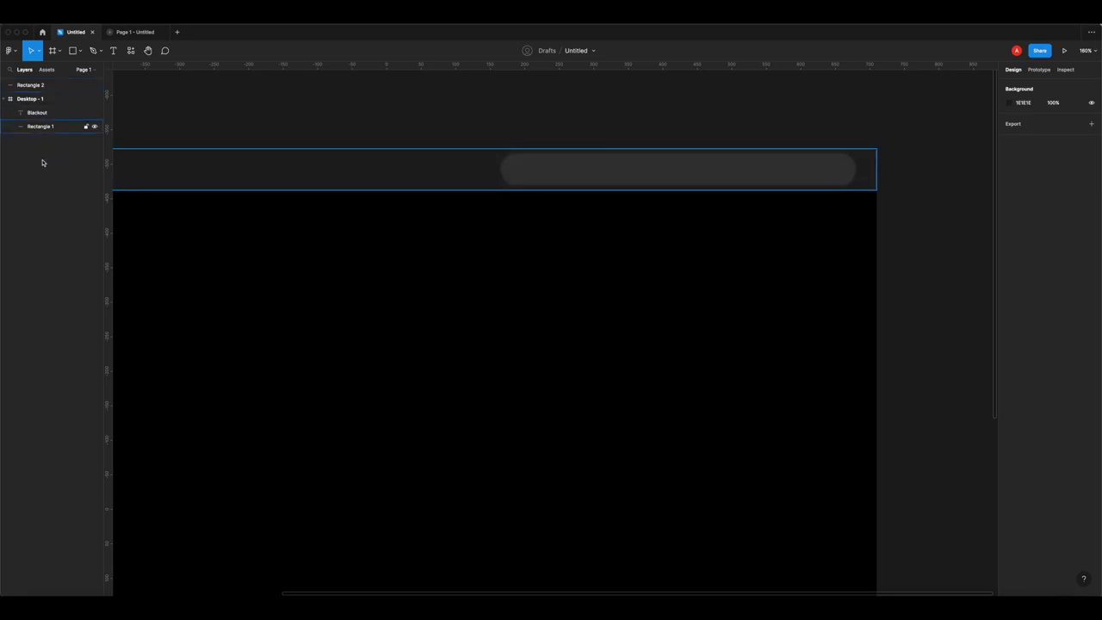
- Rename the rounded rectangle's layer as SEARCH BOX
{"action": "left_click", "coordinate": [13, 103]}
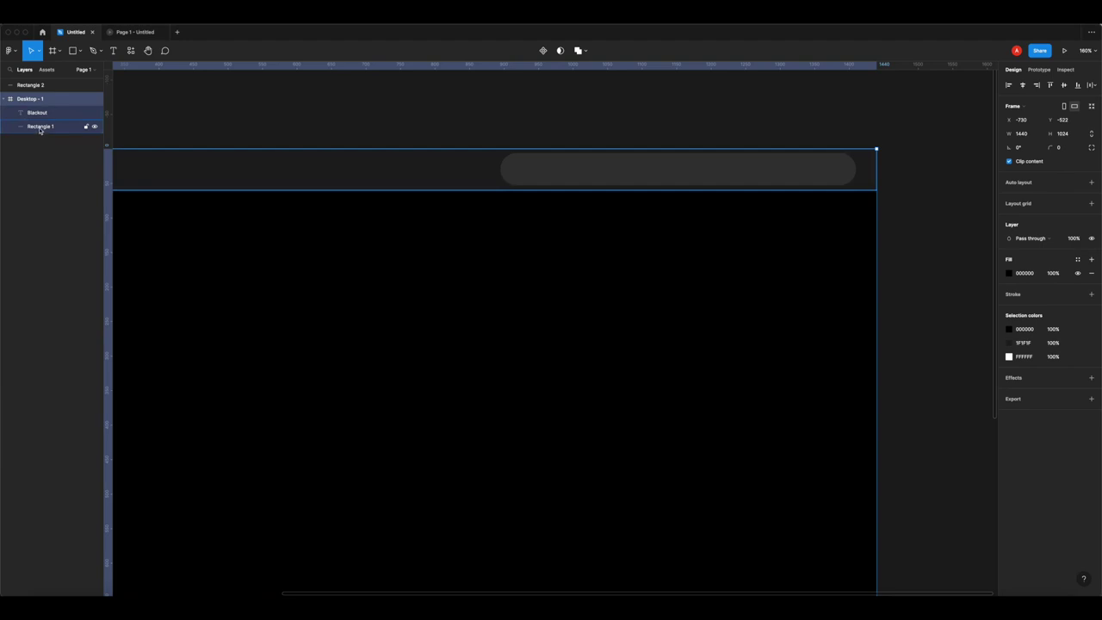
{"action": "left_click", "coordinate": [37, 87]}
{"action": "double_click", "coordinate": [34, 88]}
{"action": "type", "text": "Se"}
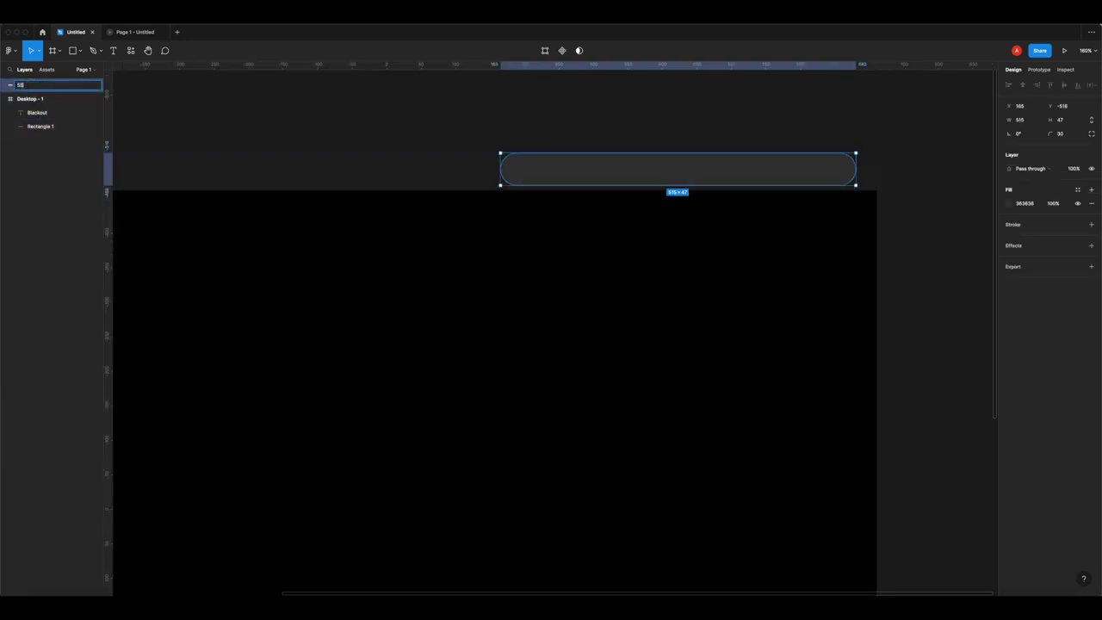
{"action": "type", "text": "ARCH BOX"}
{"action": "key", "text": "Return"}
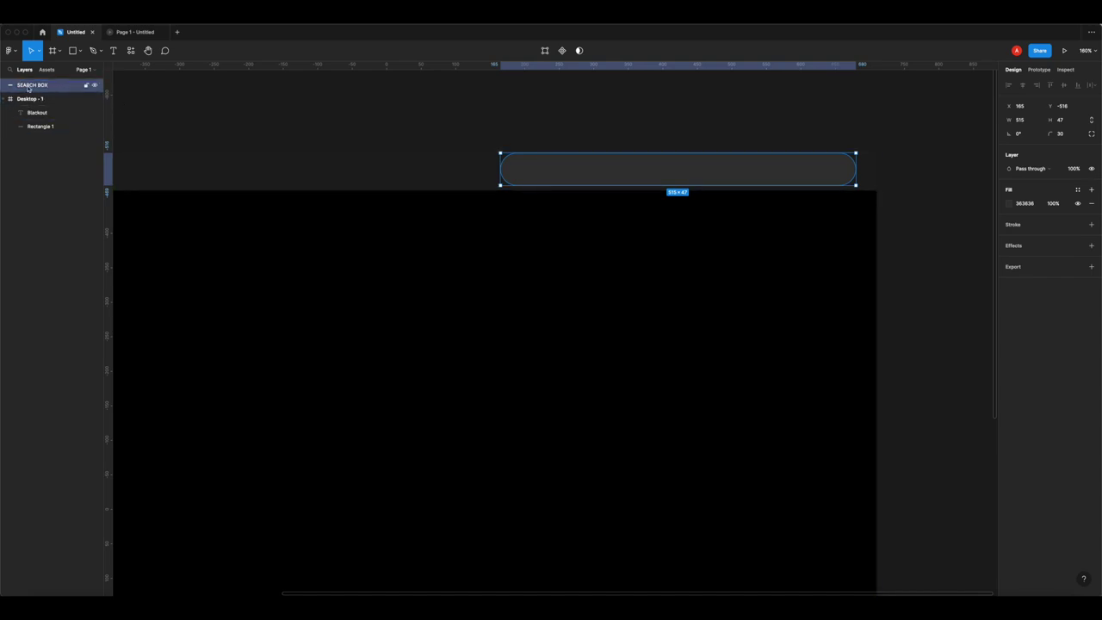
- Move the SEARCH BOX layer into the Desktop - 1 frame, directly above Rectangle 1, and check the result in the prototype preview
{"action": "mouse_move", "coordinate": [34, 89]}
{"action": "left_mouse_down"}
{"action": "mouse_move", "coordinate": [36, 134]}
{"action": "mouse_move", "coordinate": [61, 131]}
{"action": "left_mouse_up"}
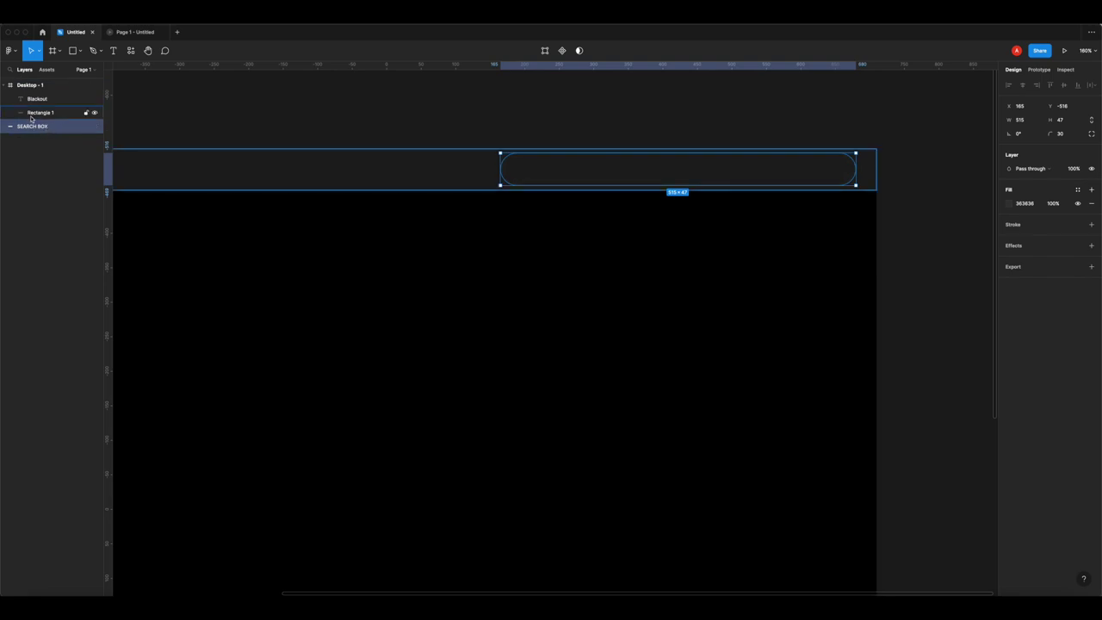
{"action": "mouse_move", "coordinate": [43, 126]}
{"action": "left_mouse_down"}
{"action": "mouse_move", "coordinate": [41, 110]}
{"action": "mouse_move", "coordinate": [62, 102]}
{"action": "mouse_move", "coordinate": [54, 114]}
{"action": "left_mouse_up"}
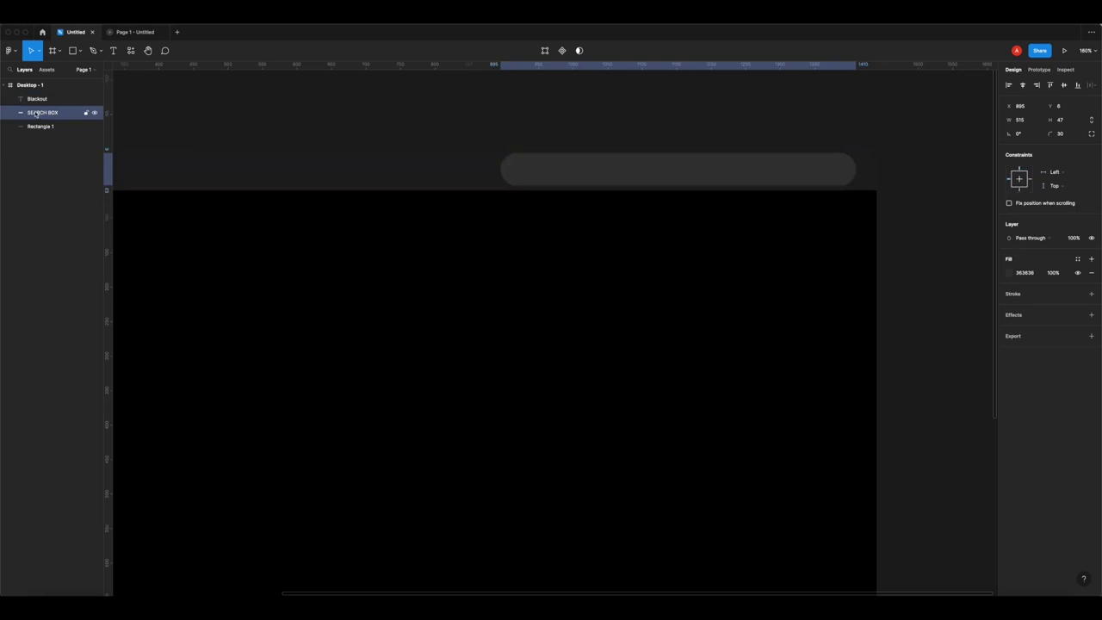
{"action": "left_click", "coordinate": [135, 31]}
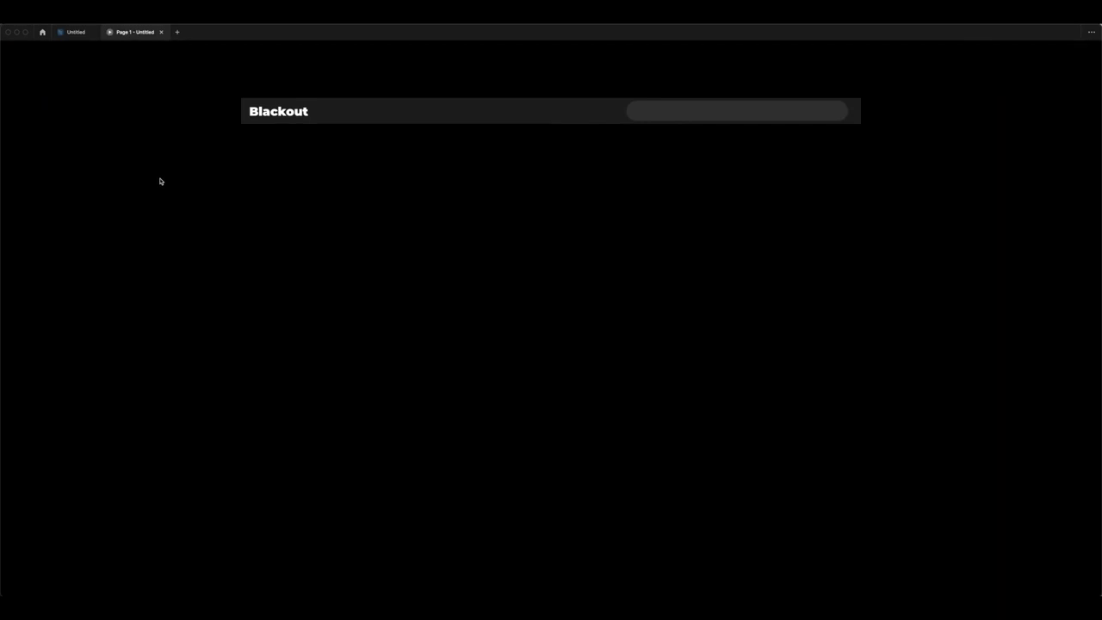
{"action": "left_click", "coordinate": [79, 32]}
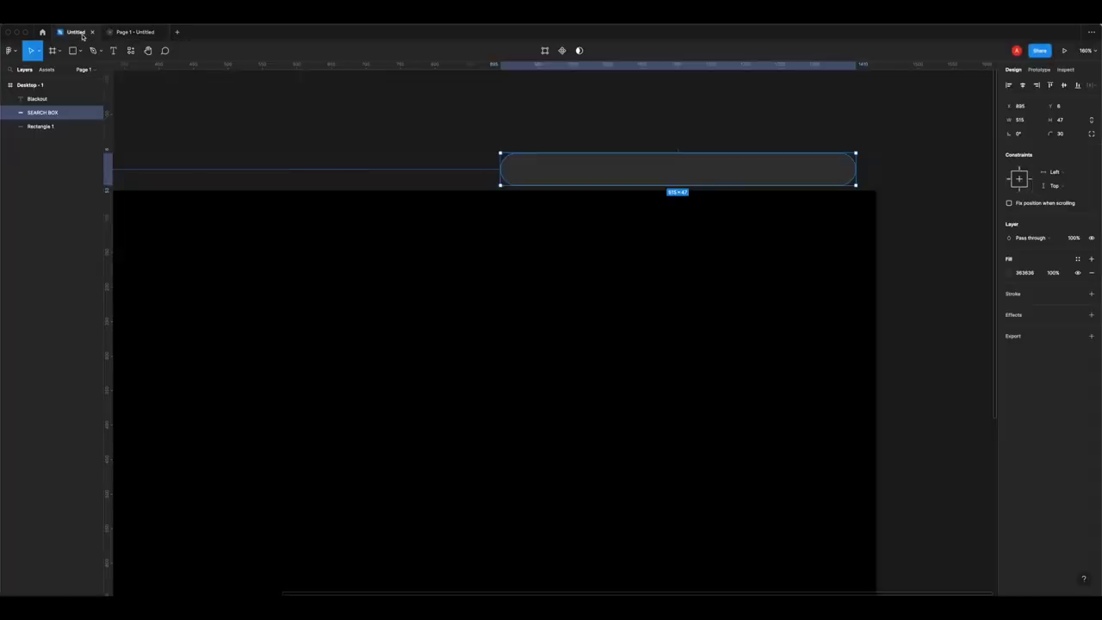
- Set the search box's height to 40
{"action": "left_click", "coordinate": [1029, 121]}
{"action": "key", "text": "Tab"}
{"action": "type", "text": "40"}
{"action": "key", "text": "Return"}
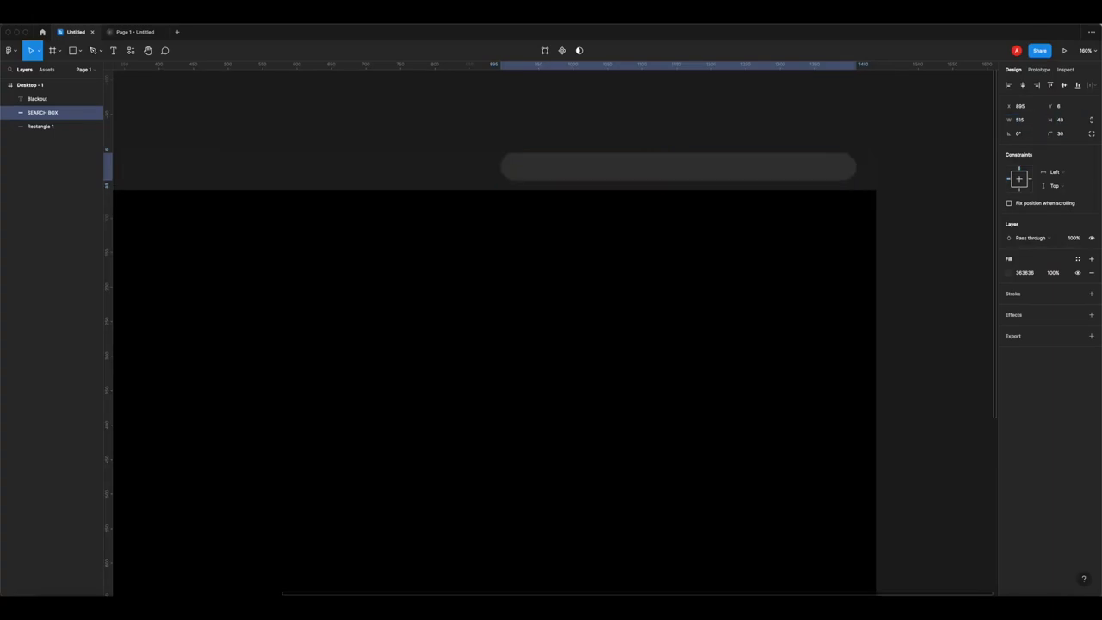
- Align the search box with the header bar on their vertical centres and check it in the prototype preview
{"action": "left_click", "coordinate": [487, 177], "text": "shift"}
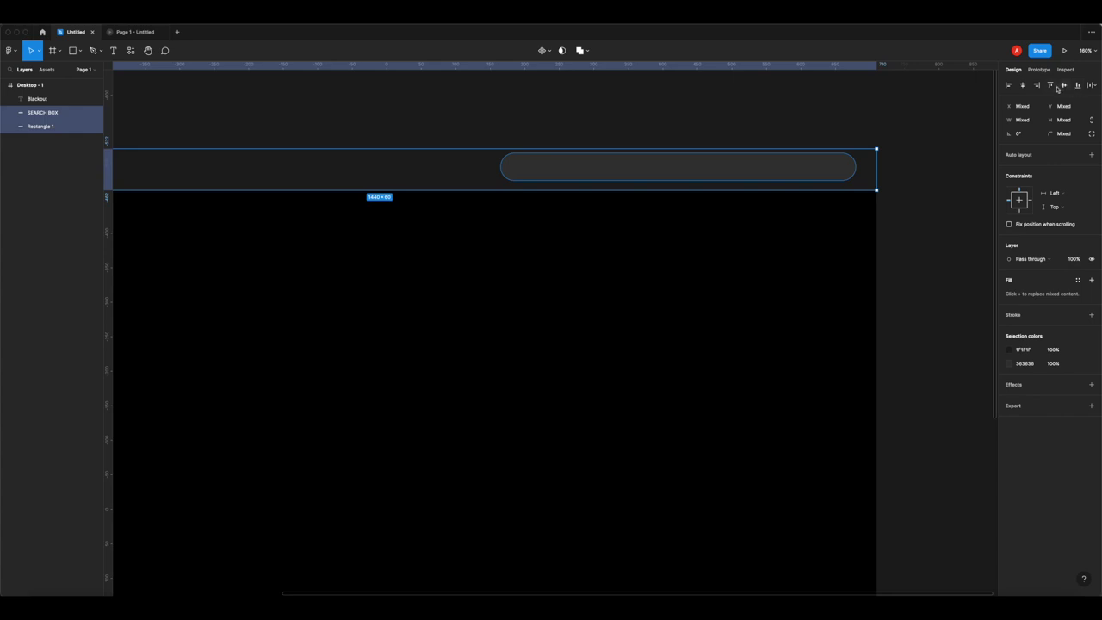
{"action": "left_click", "coordinate": [268, 95]}
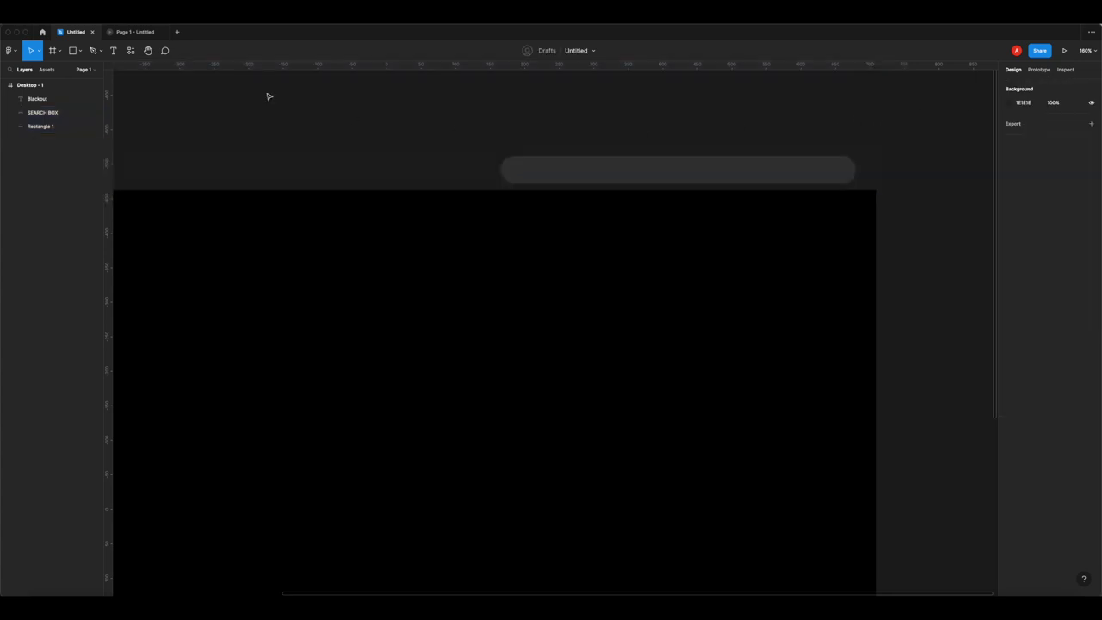
{"action": "left_click", "coordinate": [143, 35]}
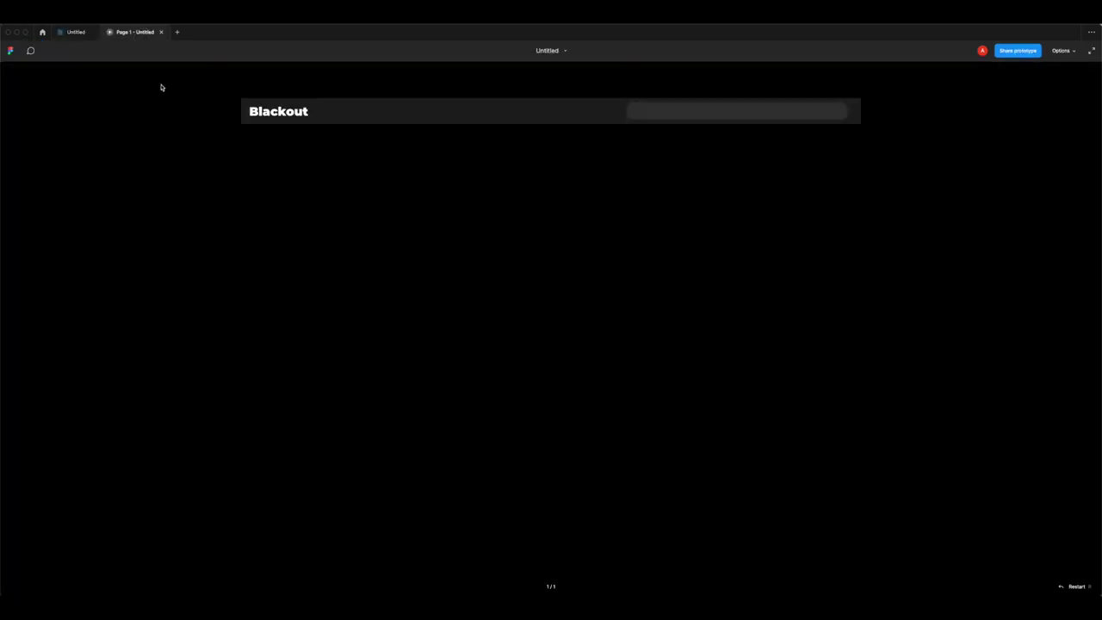
{"action": "left_click", "coordinate": [67, 34]}
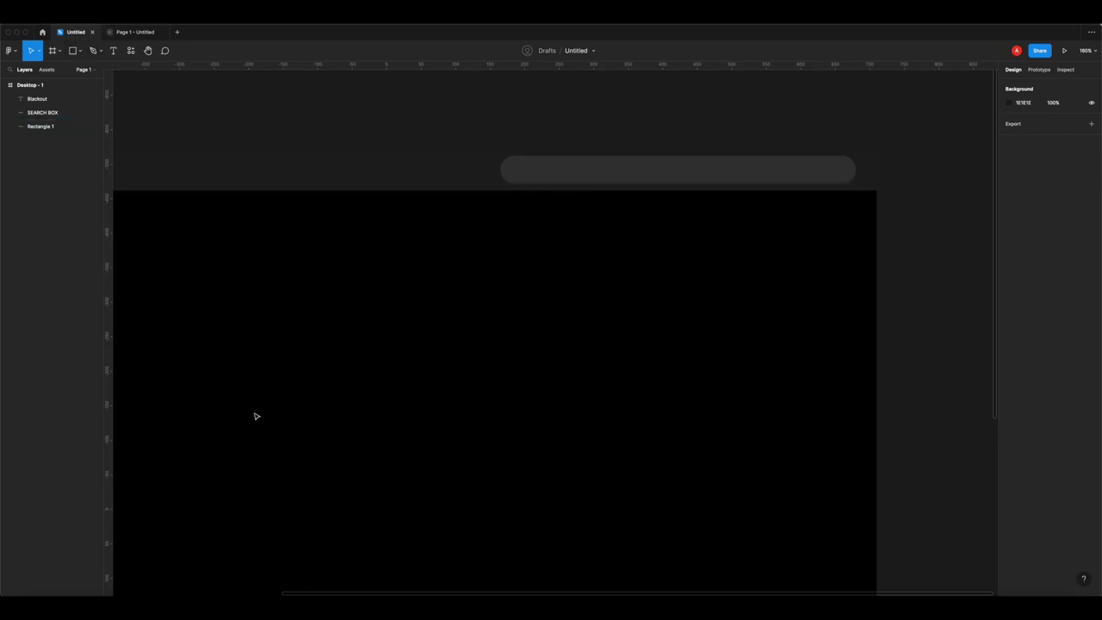
- Switch to the Iconfinder site in the browser and search its free icons for "search"
{"action": "left_click", "coordinate": [153, 607]}
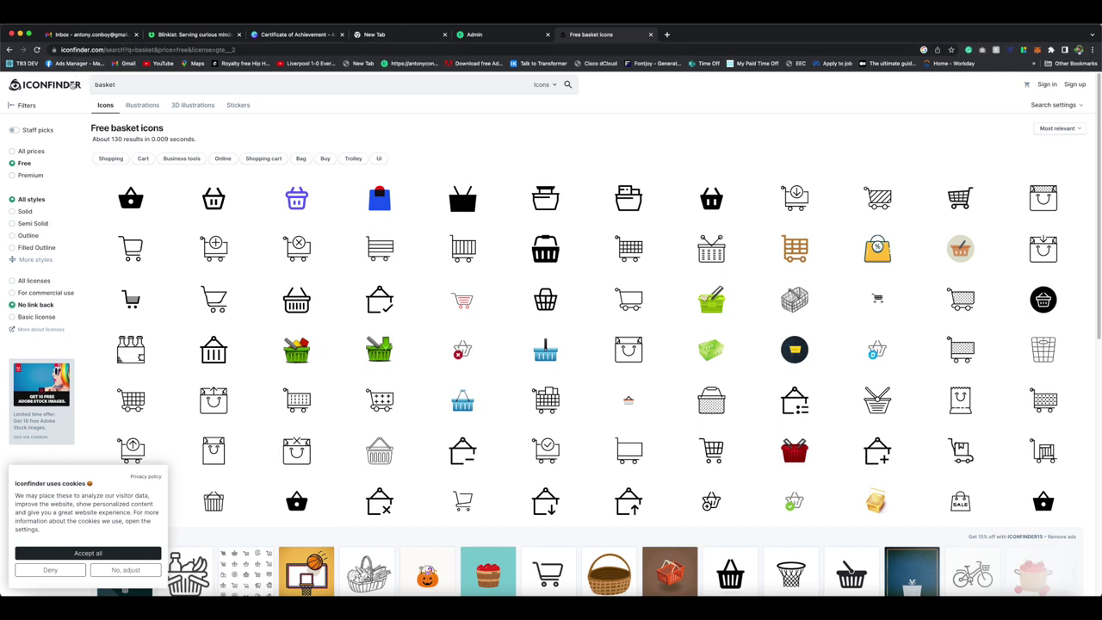
{"action": "left_click", "coordinate": [142, 83]}
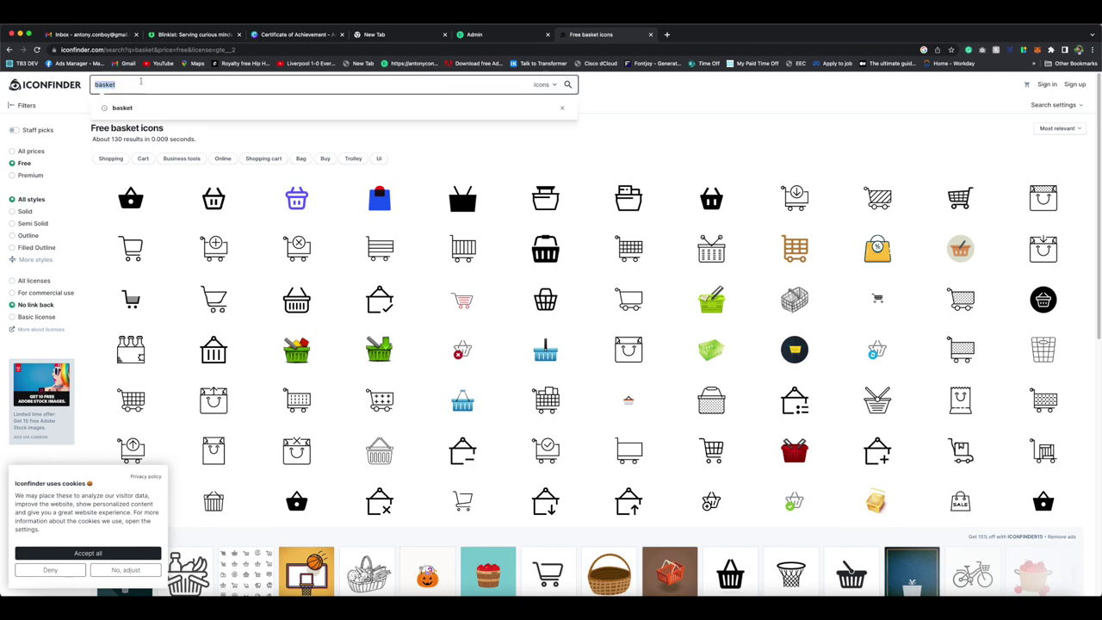
{"action": "type", "text": "search"}
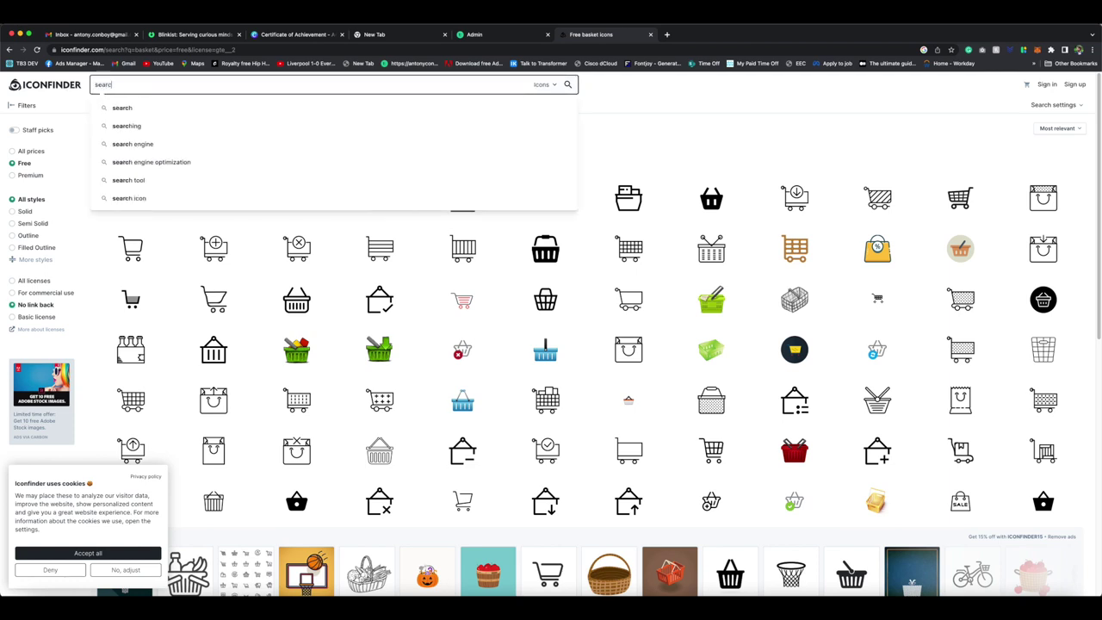
{"action": "key", "text": "Return"}
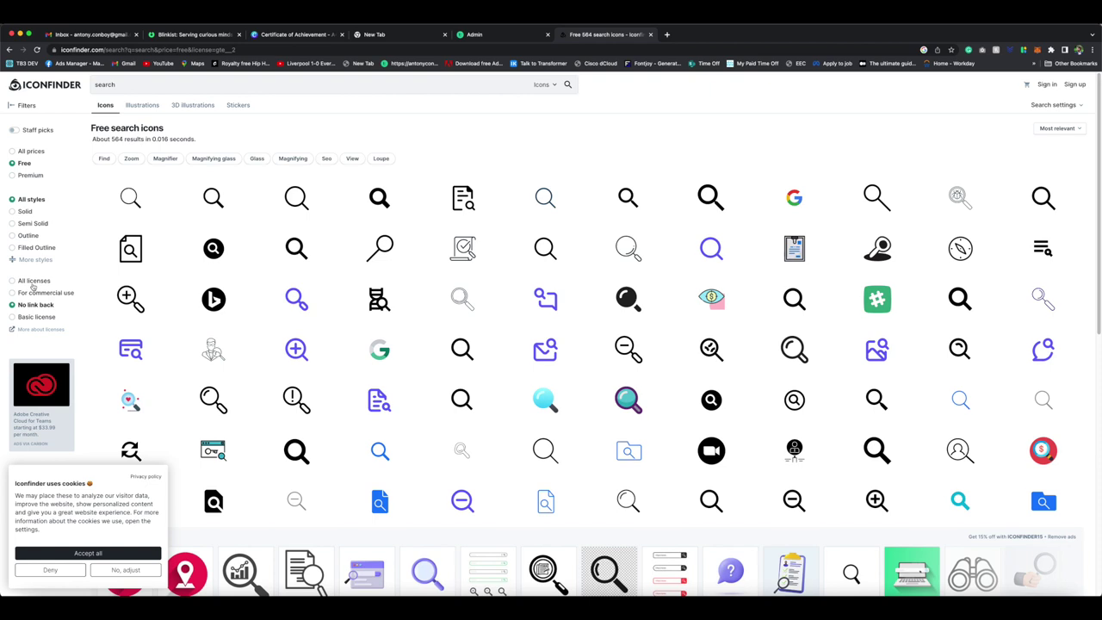
- Accept the site's cookies, open the second magnifying glass icon in the results and download it in SVG format
{"action": "left_click", "coordinate": [215, 200]}
{"action": "left_click", "coordinate": [88, 553]}
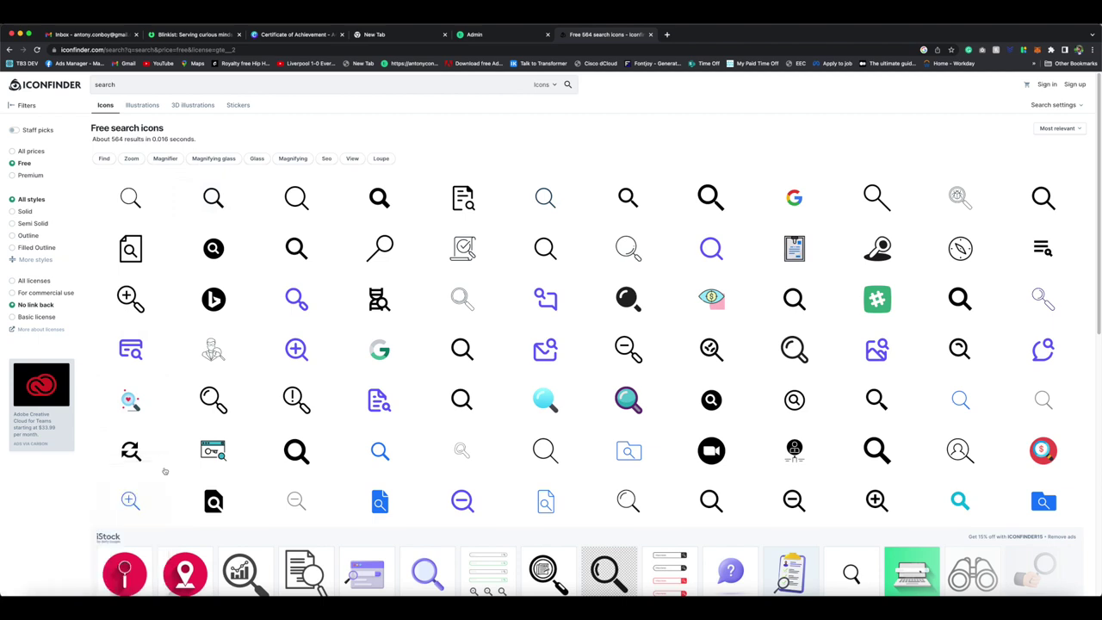
{"action": "left_click", "coordinate": [192, 213]}
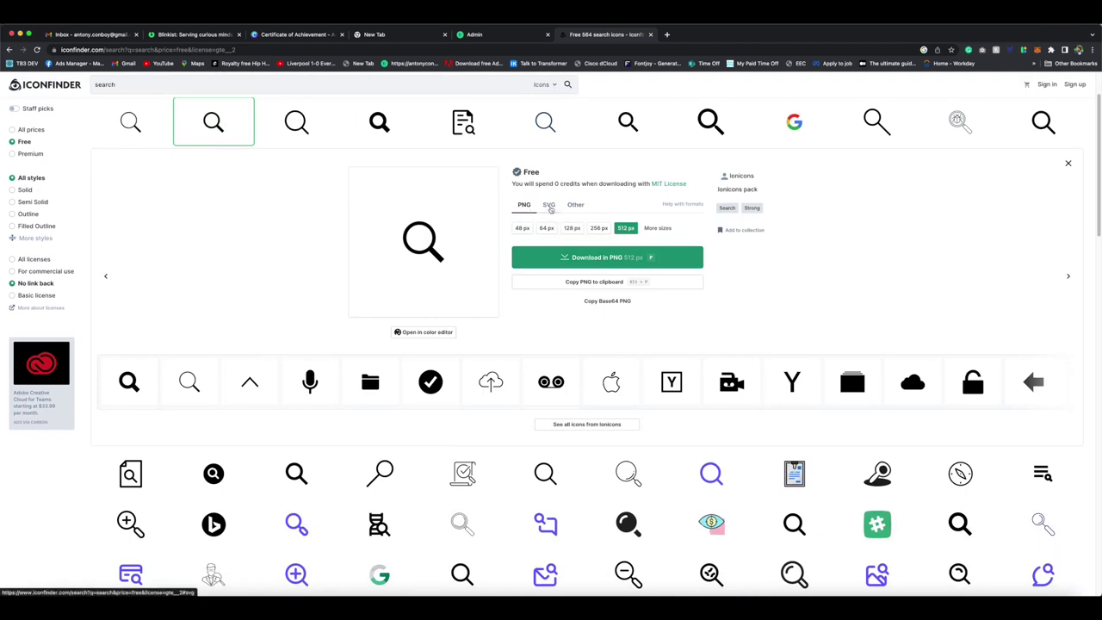
{"action": "left_click", "coordinate": [549, 206]}
{"action": "left_click", "coordinate": [597, 234]}
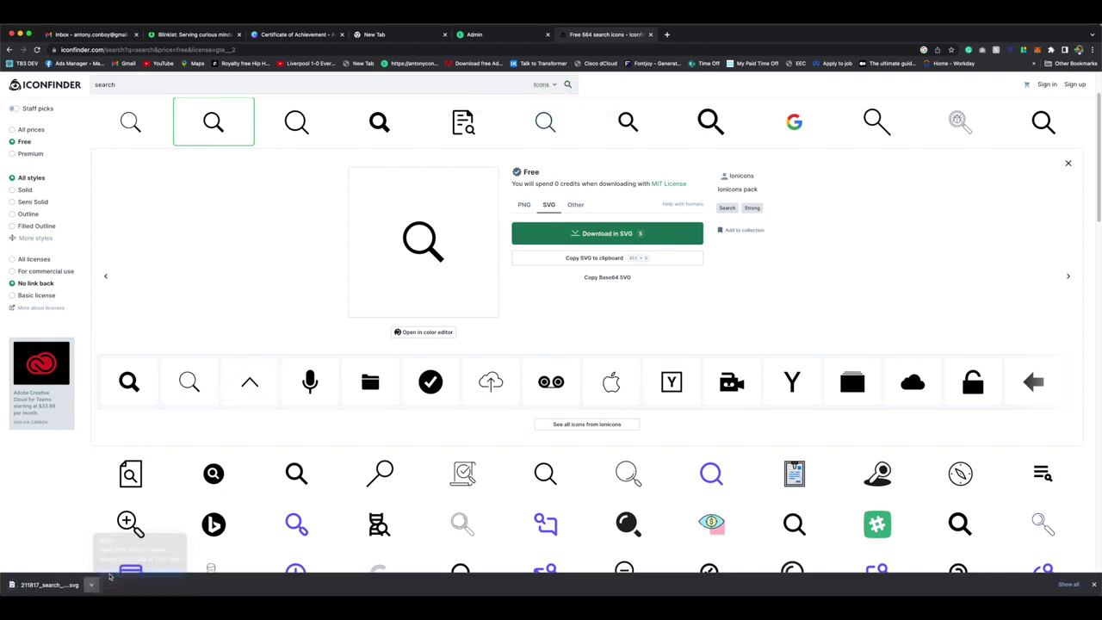
- Copy the downloaded search icon SVG from the Downloads folder and paste it into the homepage frame in Figma
{"action": "left_click", "coordinate": [109, 577]}
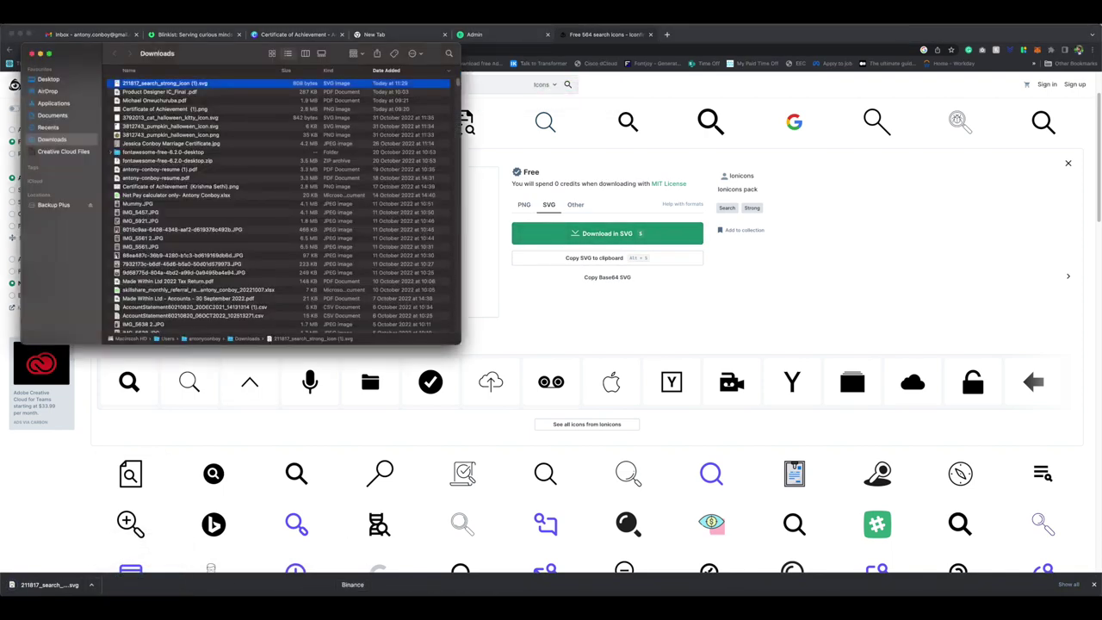
{"action": "key", "text": "super+Tab"}
{"action": "key", "text": "super+v"}
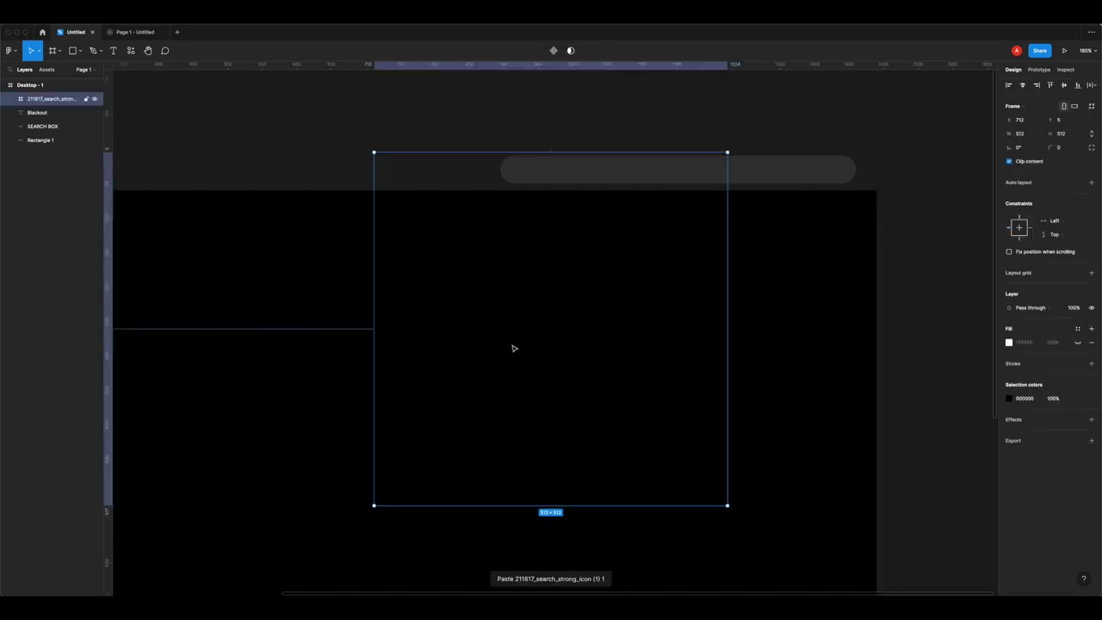
- Recolour the pasted magnifying glass icon from black to white
{"action": "left_click", "coordinate": [1009, 399]}
{"action": "left_click_drag", "start_coordinate": [939, 428], "coordinate": [886, 374]}
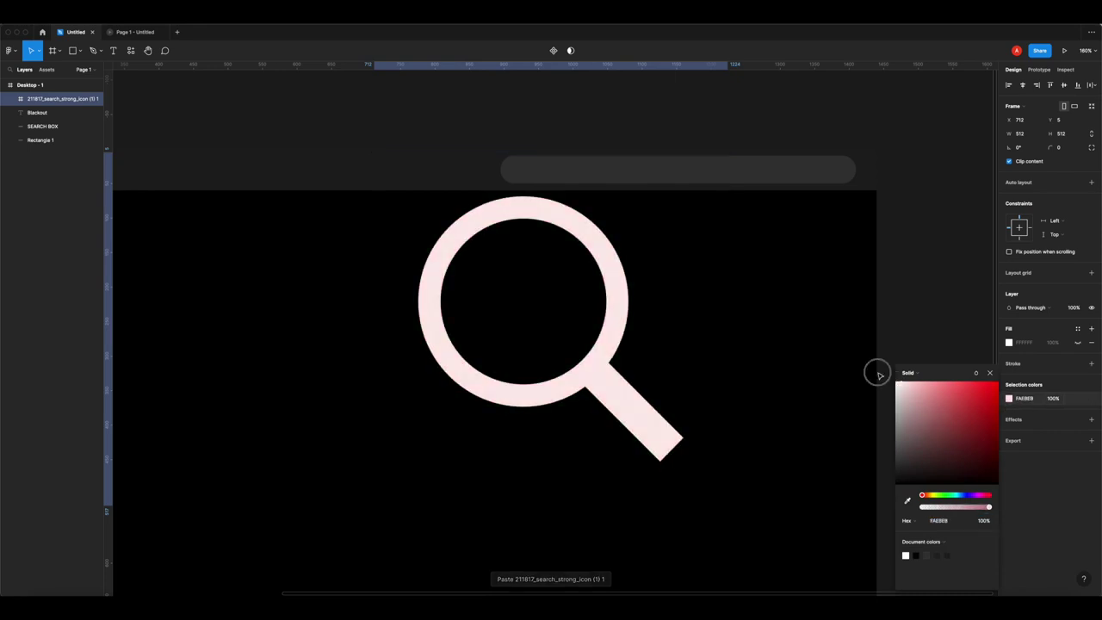
{"action": "left_click", "coordinate": [931, 281]}
{"action": "scroll", "coordinate": [640, 408], "scroll_direction": "up", "scroll_amount": 10}
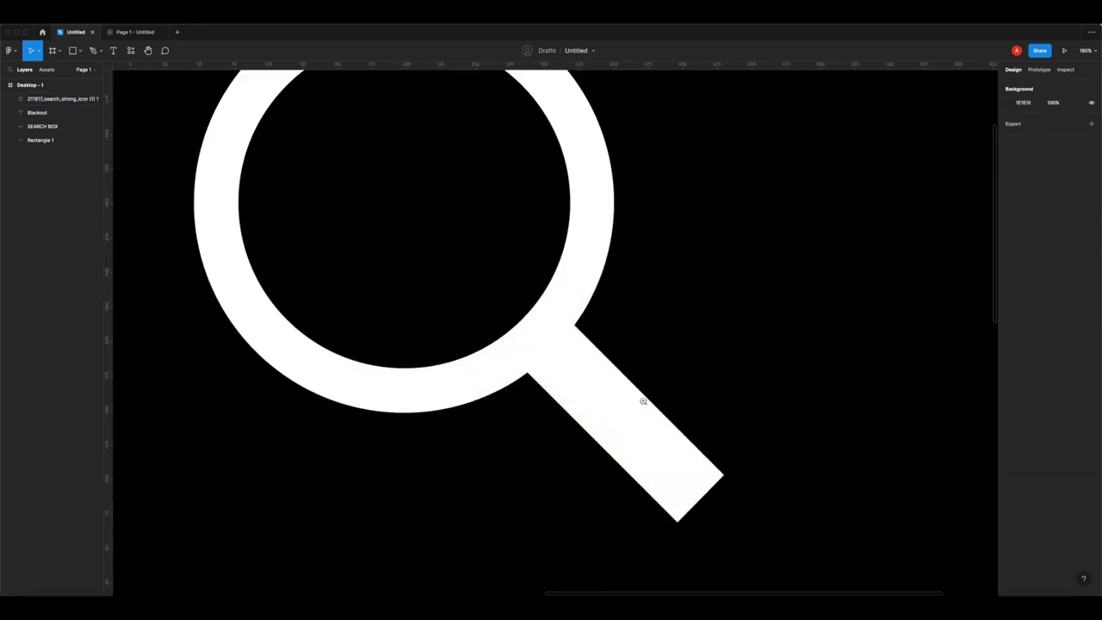
{"action": "scroll", "coordinate": [642, 399], "scroll_direction": "down", "scroll_amount": 6}
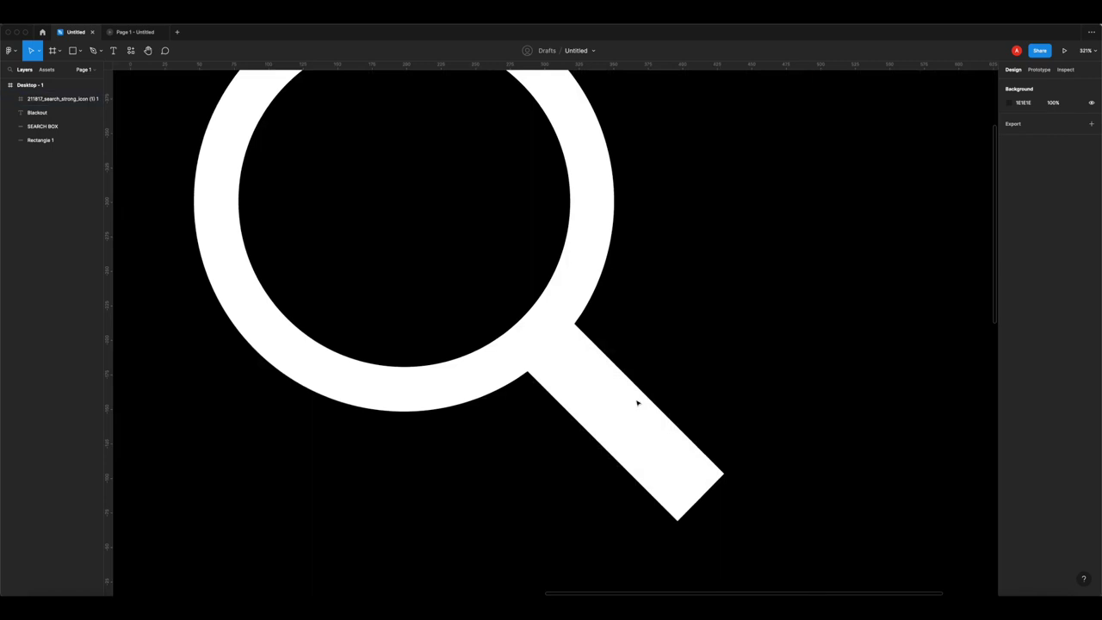
{"action": "scroll", "coordinate": [556, 363], "scroll_direction": "up", "scroll_amount": 6}
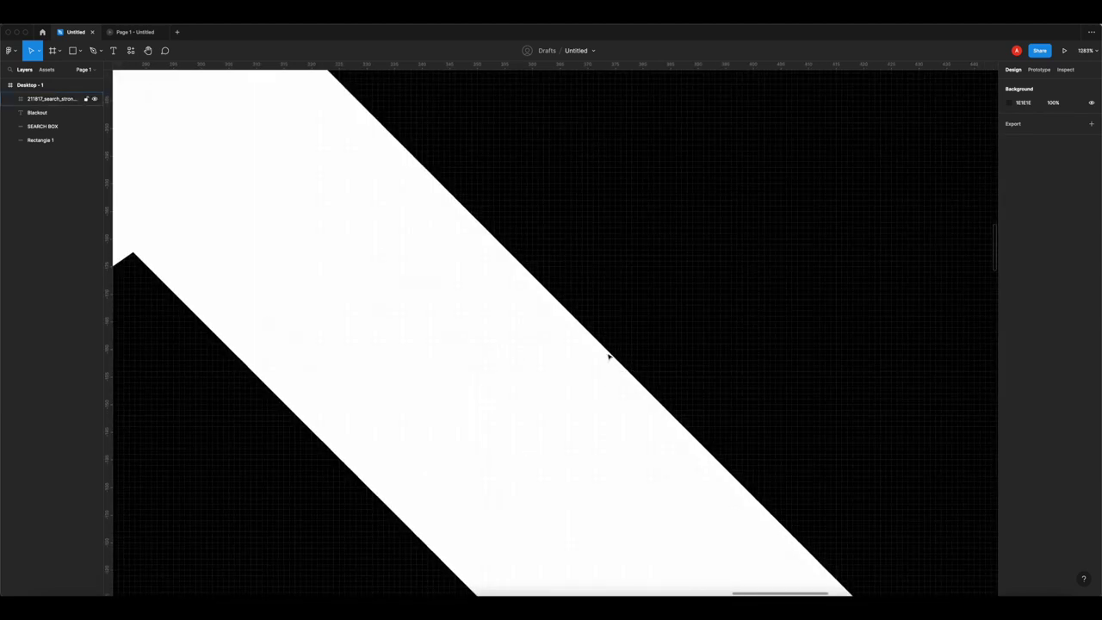
{"action": "scroll", "coordinate": [605, 374], "scroll_direction": "down", "scroll_amount": 8}
{"action": "left_click", "coordinate": [643, 421]}
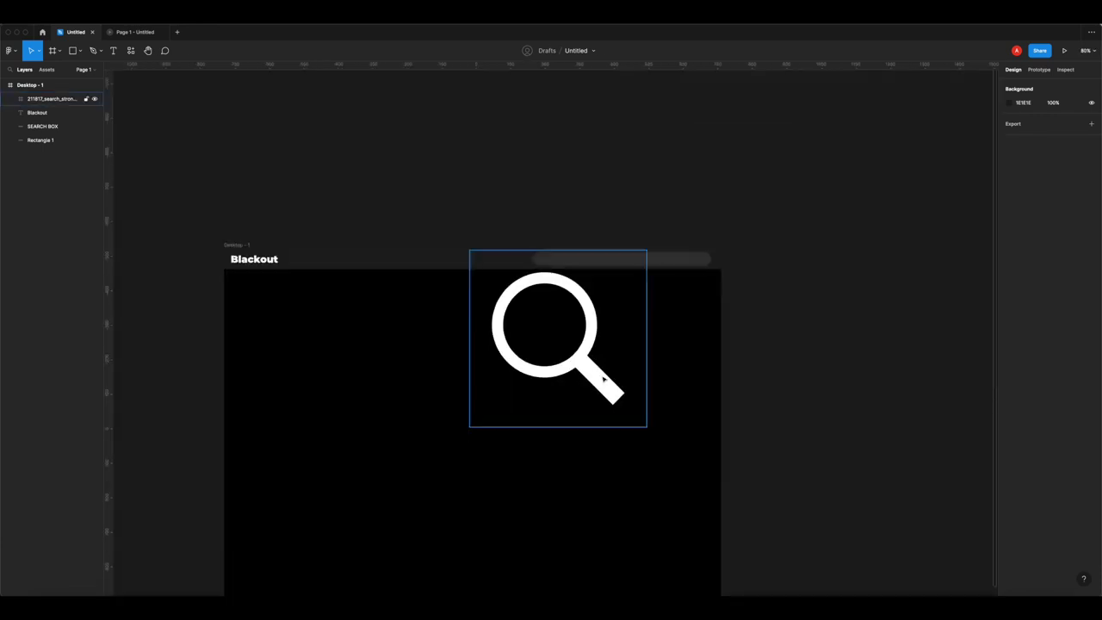
{"action": "left_click_drag", "start_coordinate": [646, 424], "coordinate": [955, 537]}
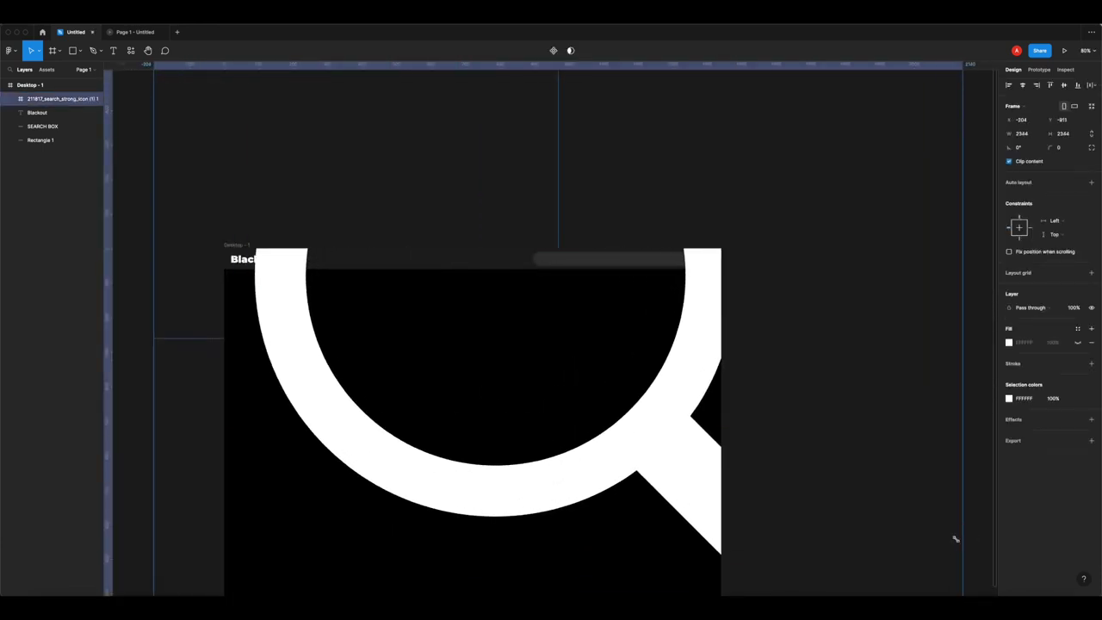
{"action": "scroll", "coordinate": [626, 413], "scroll_direction": "up", "scroll_amount": 5}
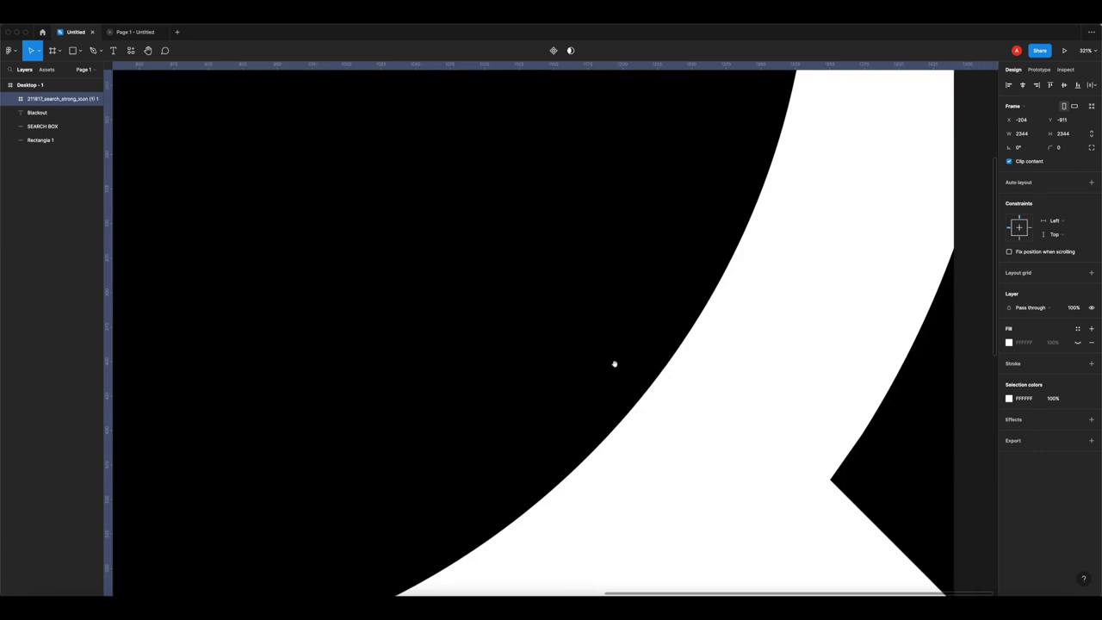
{"action": "scroll", "coordinate": [614, 364], "scroll_direction": "down", "scroll_amount": 8}
- Scale the magnifying glass icon down and place it vertically centred inside the right end of the search box
{"action": "left_click_drag", "start_coordinate": [774, 543], "coordinate": [613, 338]}
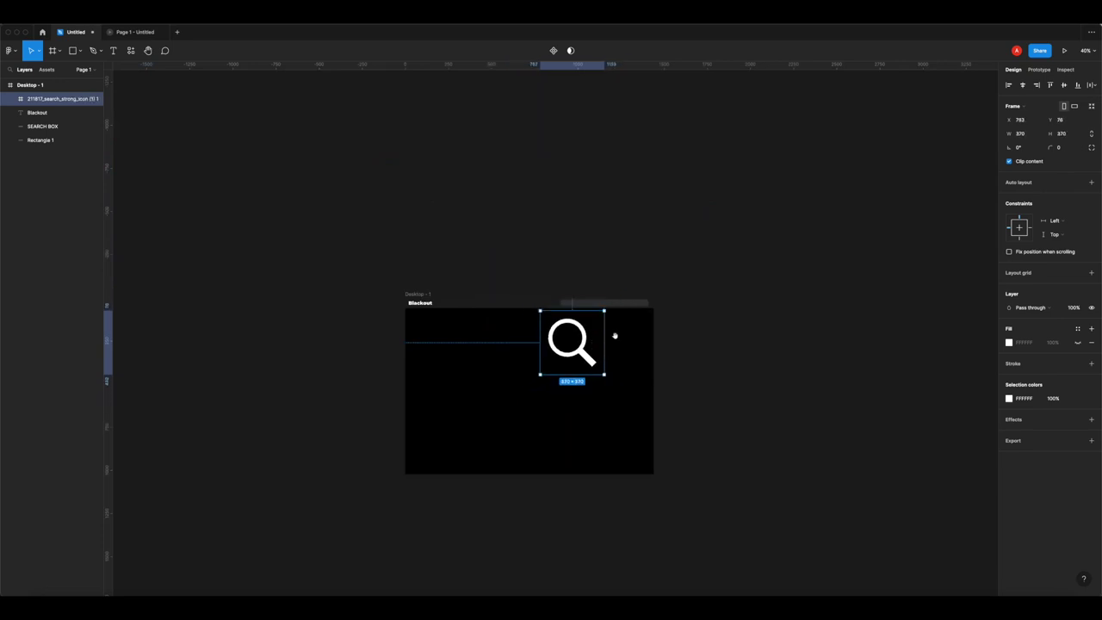
{"action": "scroll", "coordinate": [614, 335], "scroll_direction": "up", "scroll_amount": 3}
{"action": "scroll", "coordinate": [626, 399], "scroll_direction": "down", "scroll_amount": 1}
{"action": "left_click_drag", "start_coordinate": [610, 393], "coordinate": [762, 226]}
{"action": "scroll", "coordinate": [537, 350], "scroll_direction": "up", "scroll_amount": 3}
{"action": "scroll", "coordinate": [763, 227], "scroll_direction": "up", "scroll_amount": 5}
{"action": "left_click", "coordinate": [783, 226], "text": "shift"}
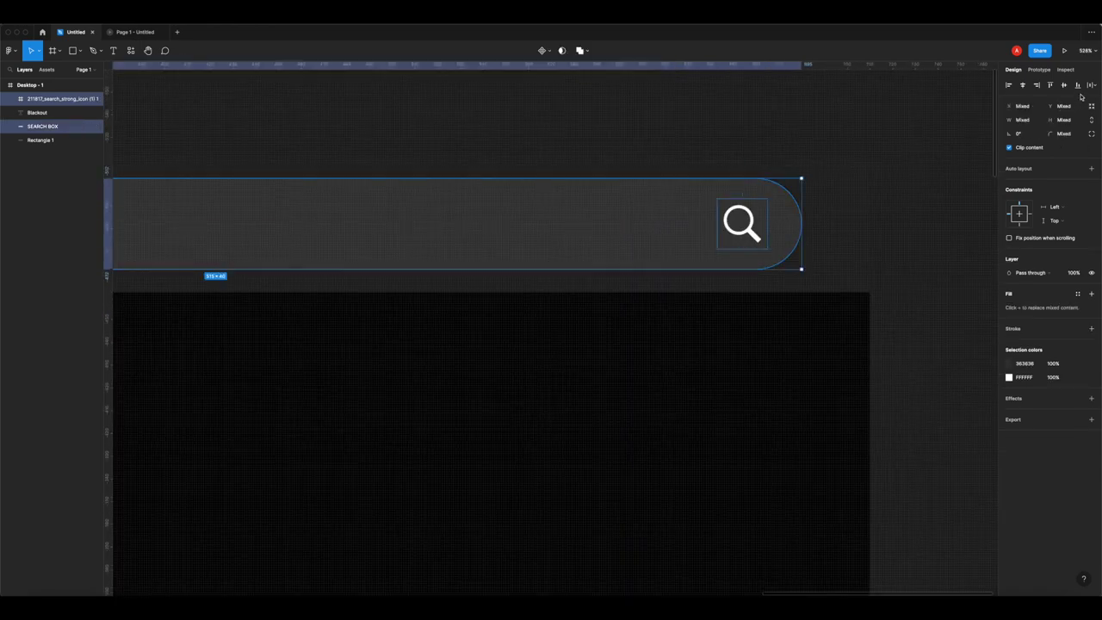
{"action": "left_click", "coordinate": [927, 158]}
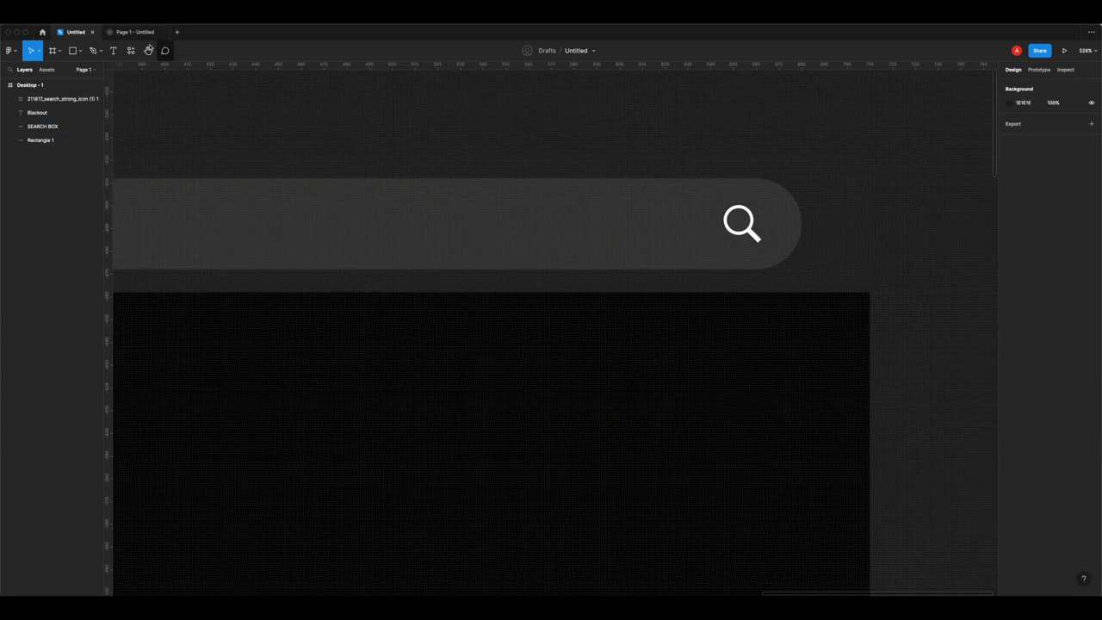
- Check the header in the prototype preview, return to the design file and set the search box's width to 450 px
{"action": "left_click", "coordinate": [135, 36]}
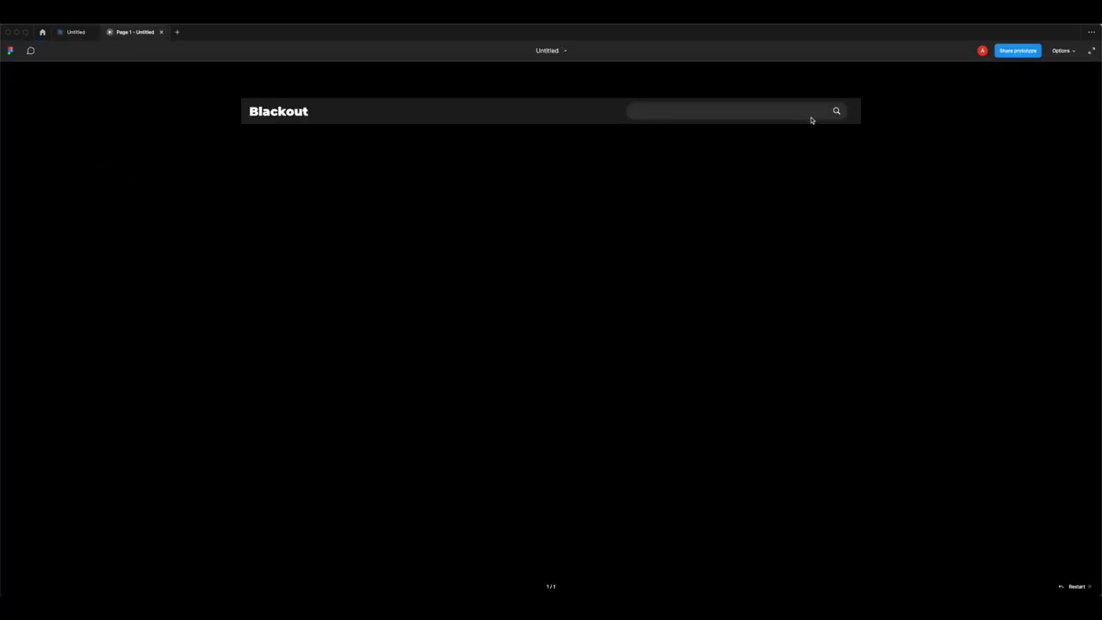
{"action": "key", "text": "ctrl+shift+Tab"}
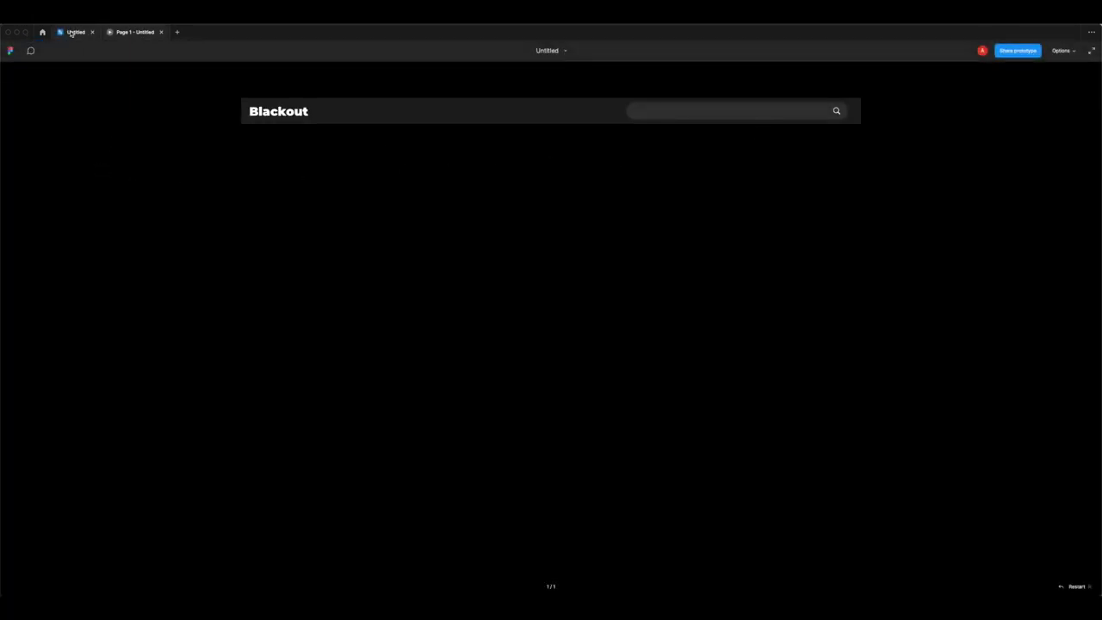
{"action": "scroll", "coordinate": [481, 155], "scroll_direction": "left", "scroll_amount": 3}
{"action": "scroll", "coordinate": [681, 209], "scroll_direction": "down", "scroll_amount": 5}
{"action": "left_click", "coordinate": [448, 214]}
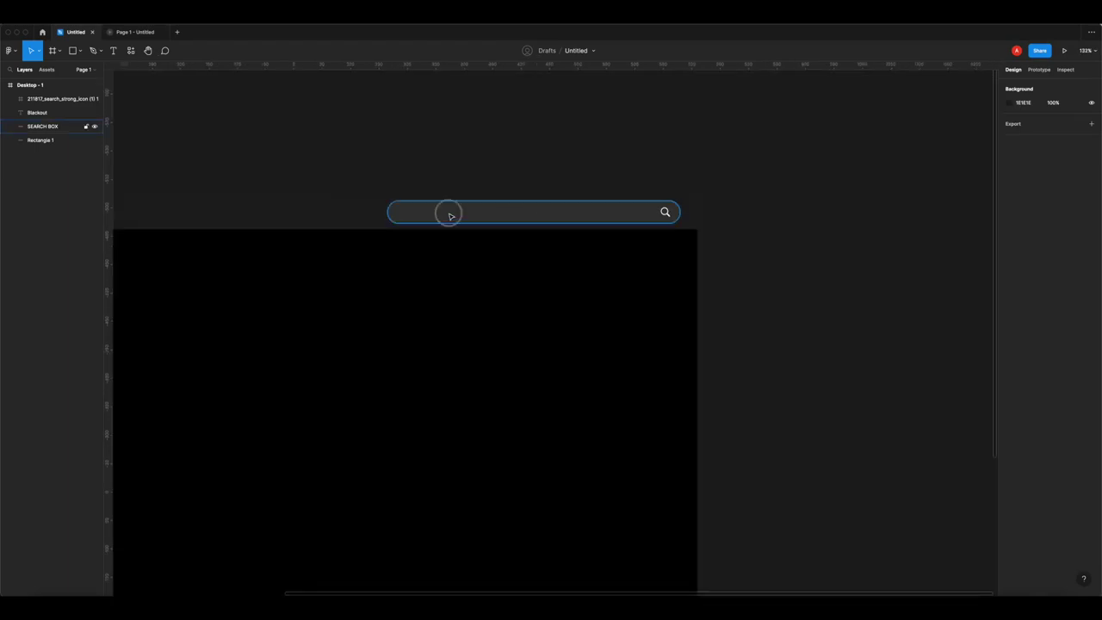
{"action": "left_click", "coordinate": [1028, 123]}
{"action": "key", "text": "Return"}
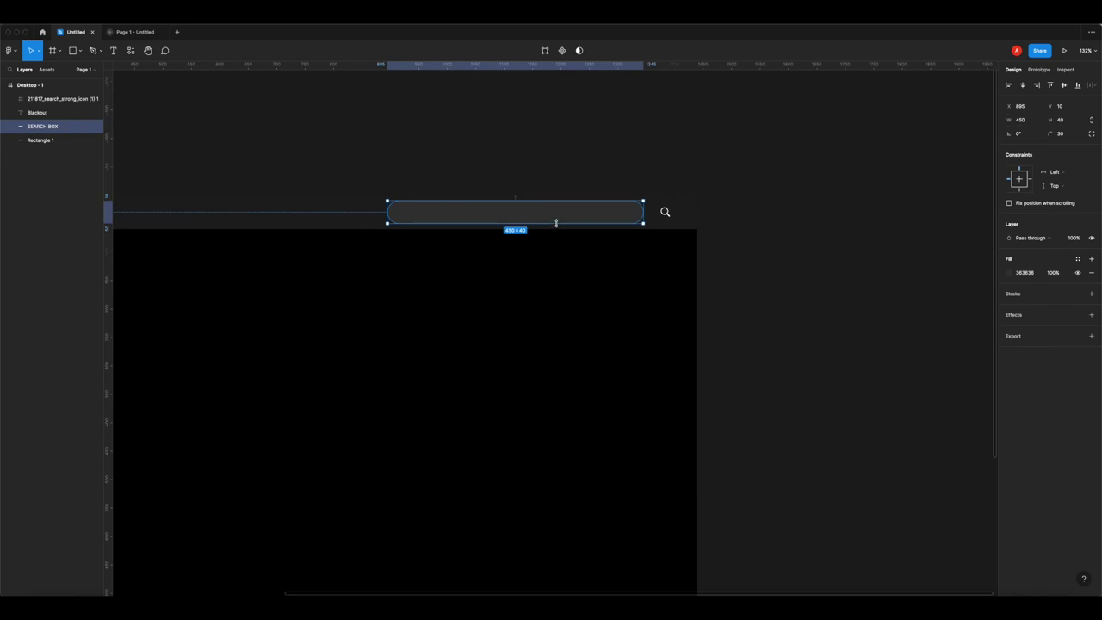
- Move the search box to 30 px from the frame's right edge and check the header in the prototype preview
{"action": "left_click_drag", "start_coordinate": [573, 221], "coordinate": [625, 216]}
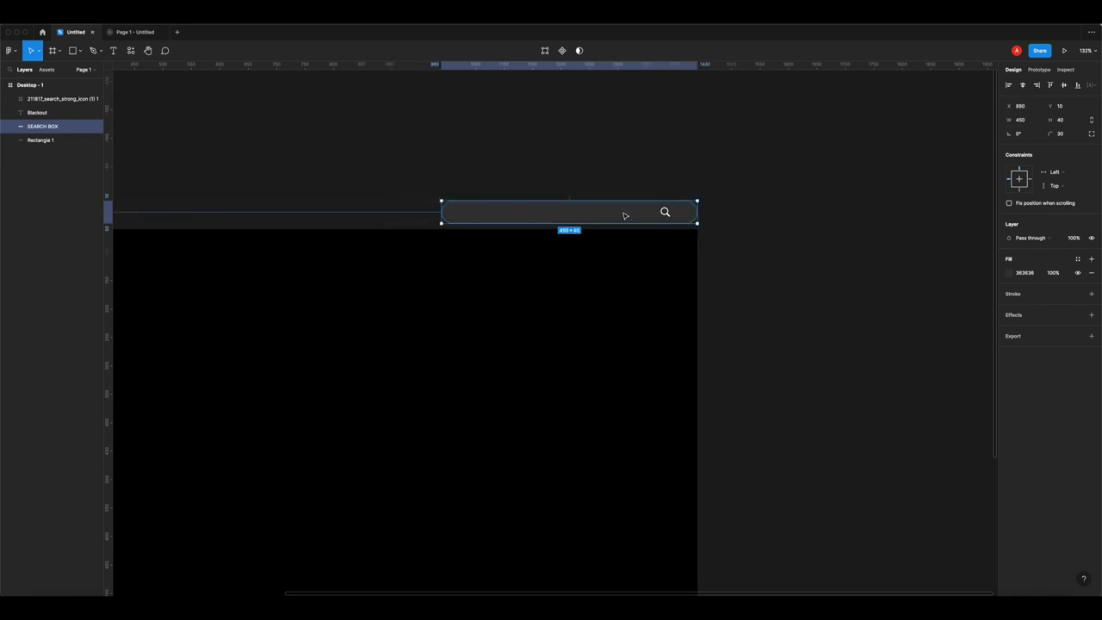
{"action": "key", "text": "shift+Left"}
{"action": "key", "text": "shift+Left"}
{"action": "key", "text": "shift+Left"}
{"action": "left_click", "coordinate": [419, 175]}
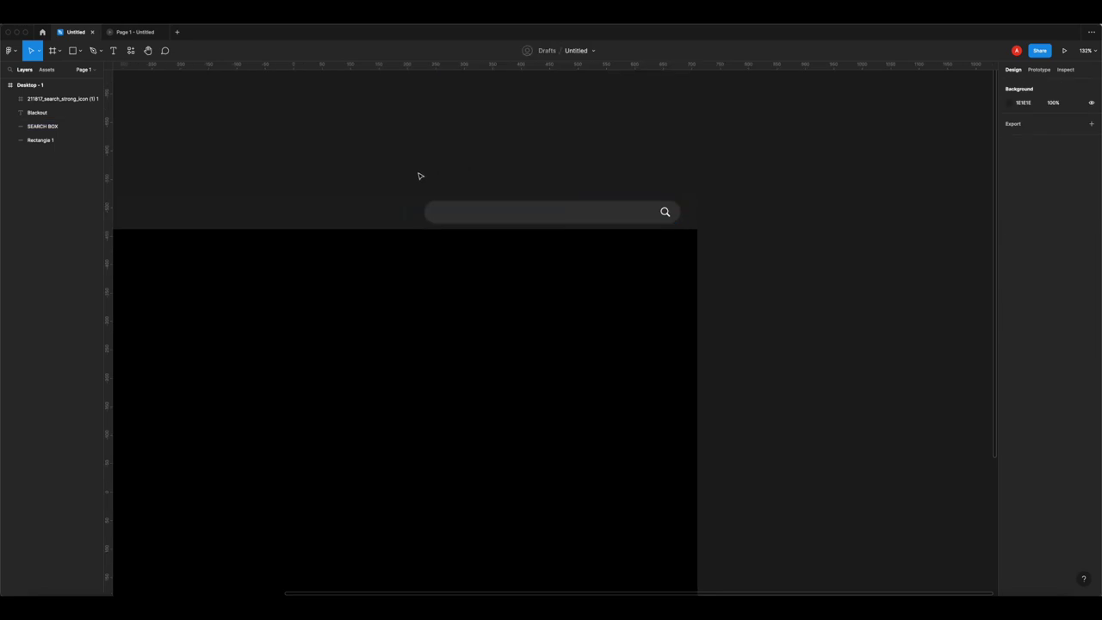
{"action": "left_click", "coordinate": [139, 31]}
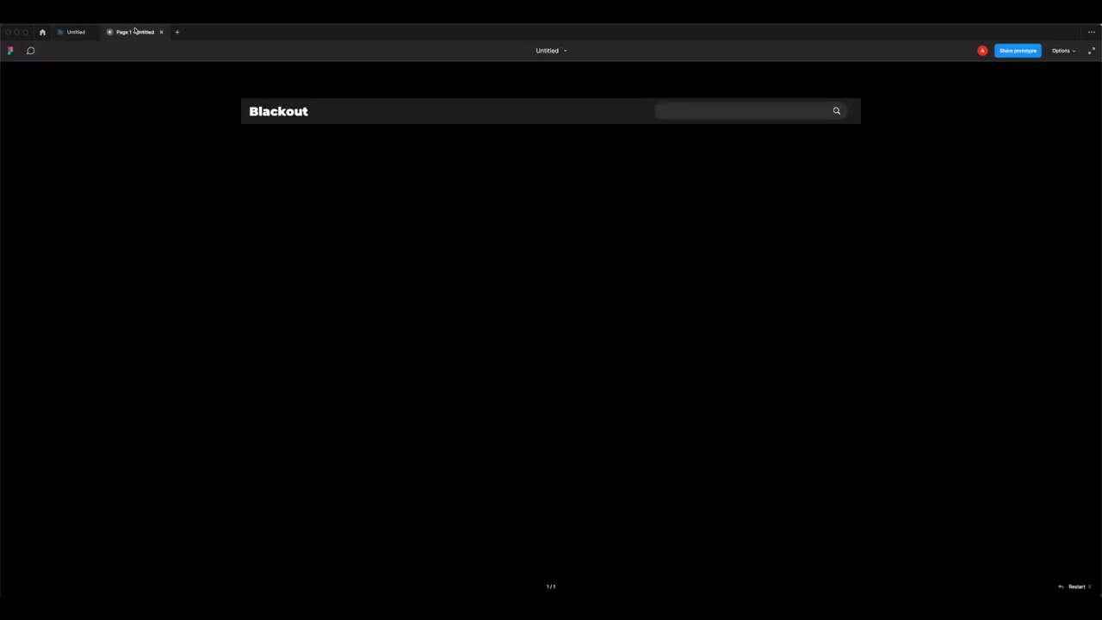
{"action": "left_click", "coordinate": [62, 33]}
- Add the text "Mens" below the header and narrow its text box to about 81 px wide
{"action": "scroll", "coordinate": [686, 140], "scroll_direction": "left", "scroll_amount": 3}
{"action": "scroll", "coordinate": [558, 179], "scroll_direction": "up", "scroll_amount": 3}
{"action": "scroll", "coordinate": [558, 179], "scroll_direction": "right", "scroll_amount": 3}
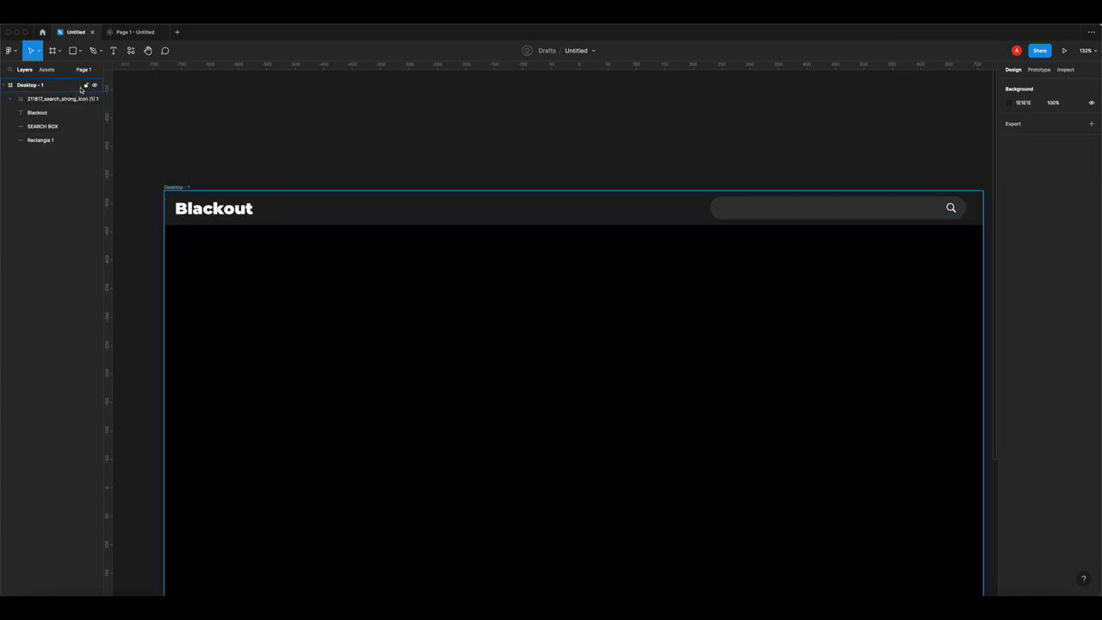
{"action": "left_click", "coordinate": [113, 50]}
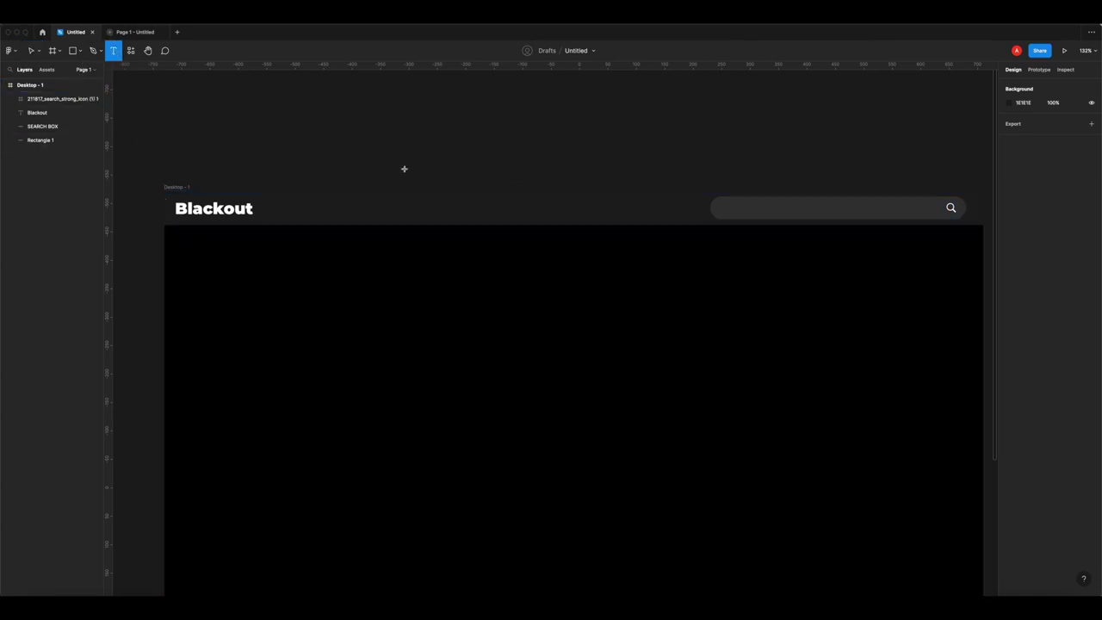
{"action": "left_click_drag", "start_coordinate": [393, 253], "coordinate": [487, 271]}
{"action": "type", "text": "Mens"}
{"action": "key", "text": "ctrl+a"}
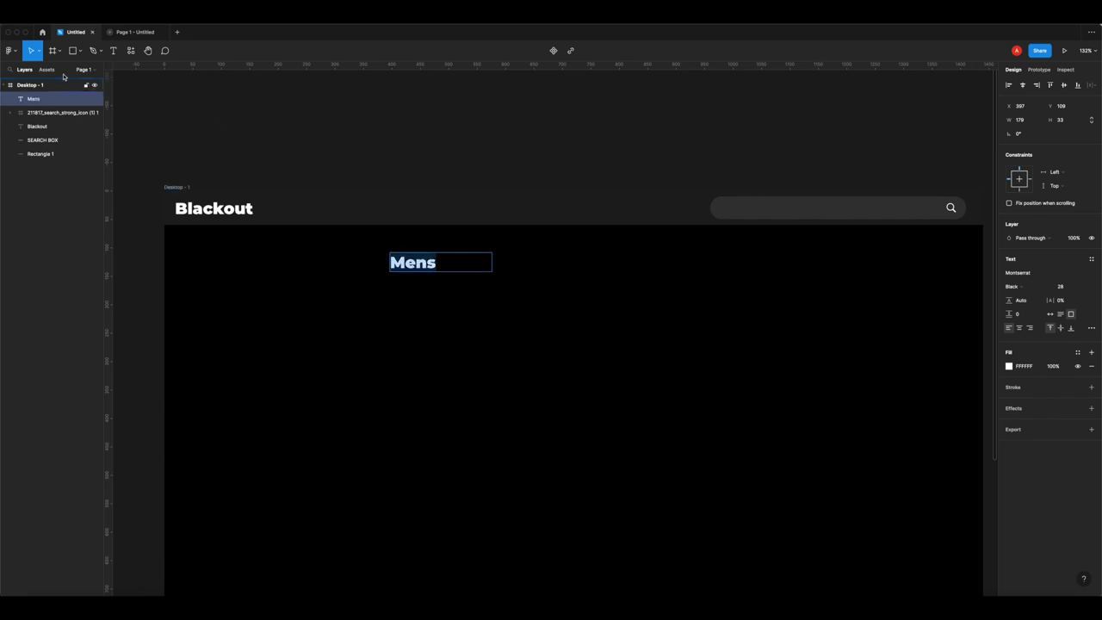
{"action": "key", "text": "Escape"}
{"action": "left_click_drag", "start_coordinate": [492, 264], "coordinate": [434, 270]}
{"action": "double_click", "coordinate": [438, 266]}
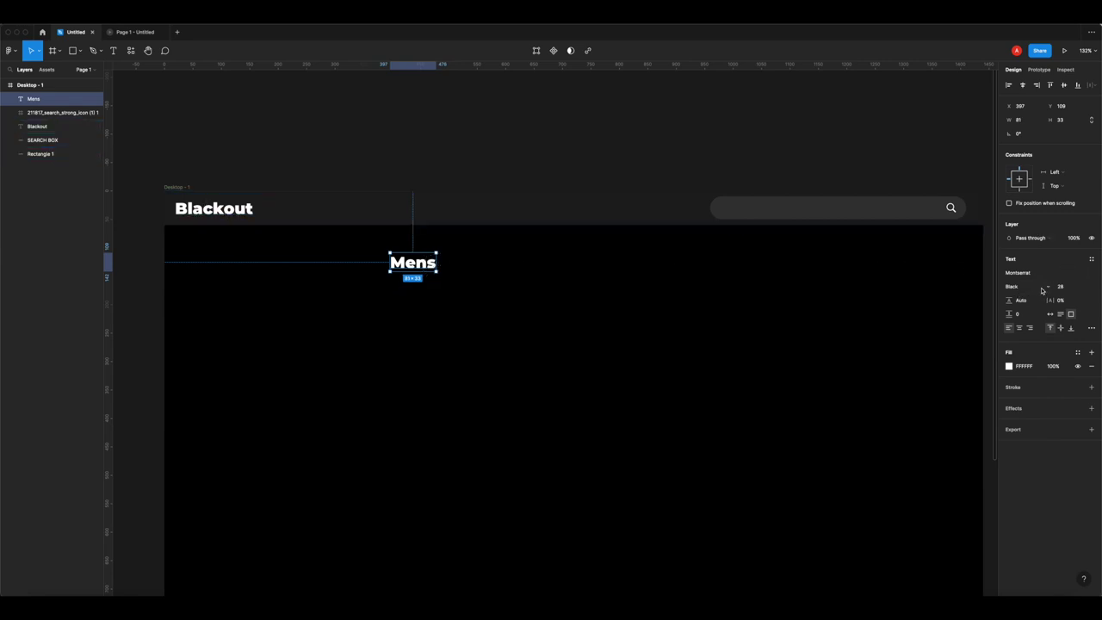
- Set the Mens text to size 20 and Regular weight, and tighten its box around the word
{"action": "key", "text": "Return"}
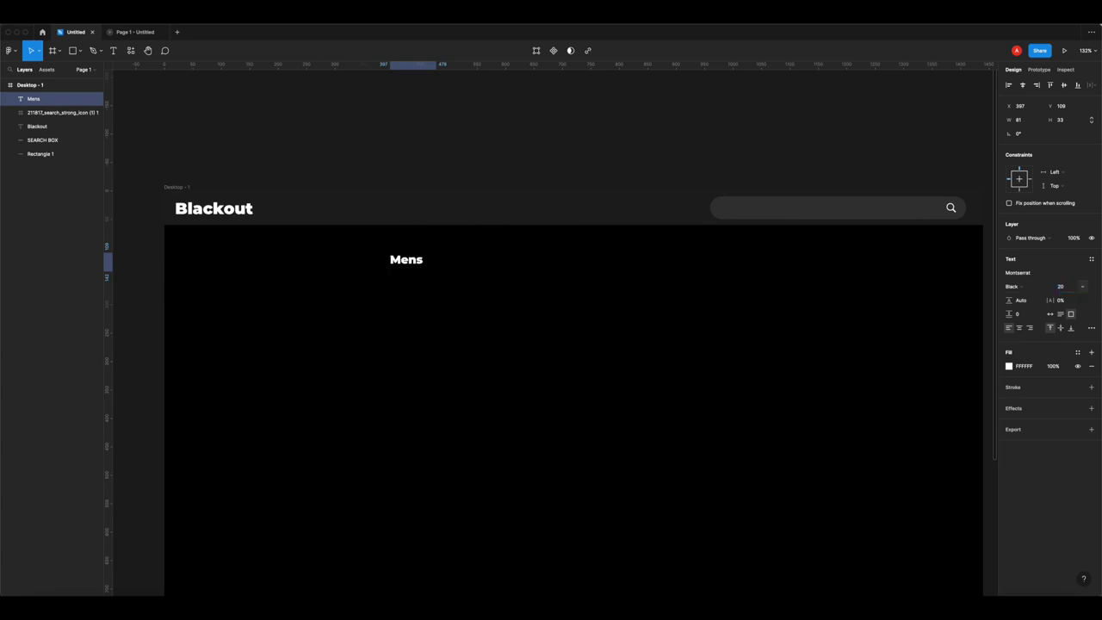
{"action": "left_click", "coordinate": [1038, 285]}
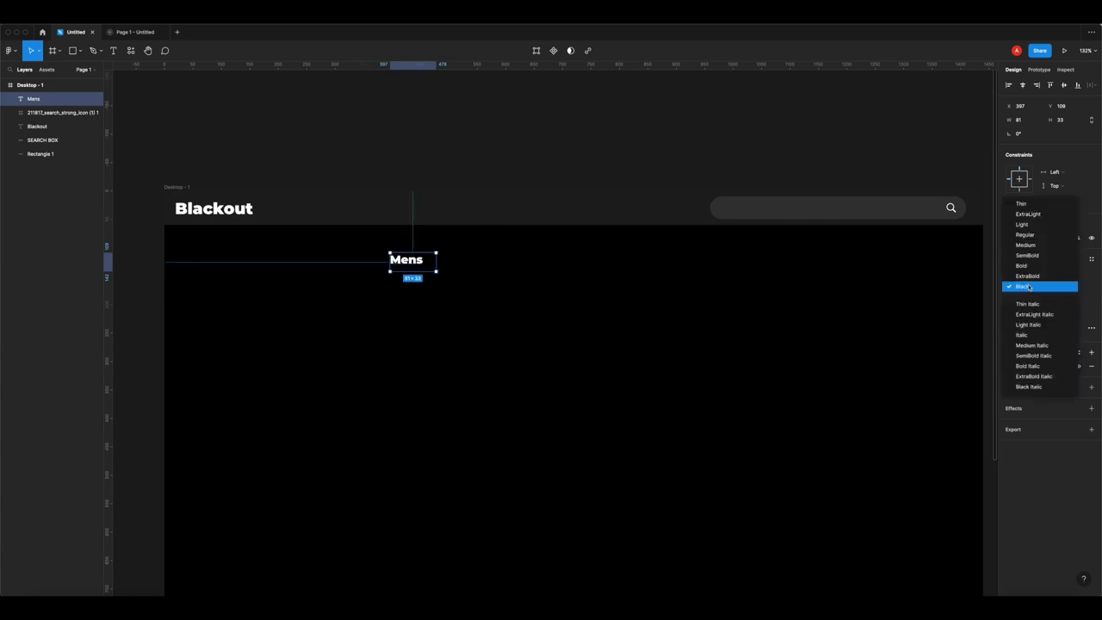
{"action": "left_click", "coordinate": [1032, 233]}
{"action": "left_click_drag", "start_coordinate": [435, 271], "coordinate": [423, 264]}
{"action": "left_click", "coordinate": [430, 280]}
- Move the Mens text into the header beside the Blackout logo, lining it up with the logo's baseline
{"action": "left_click_drag", "start_coordinate": [406, 258], "coordinate": [301, 213]}
{"action": "scroll", "coordinate": [302, 212], "scroll_direction": "up", "scroll_amount": 5}
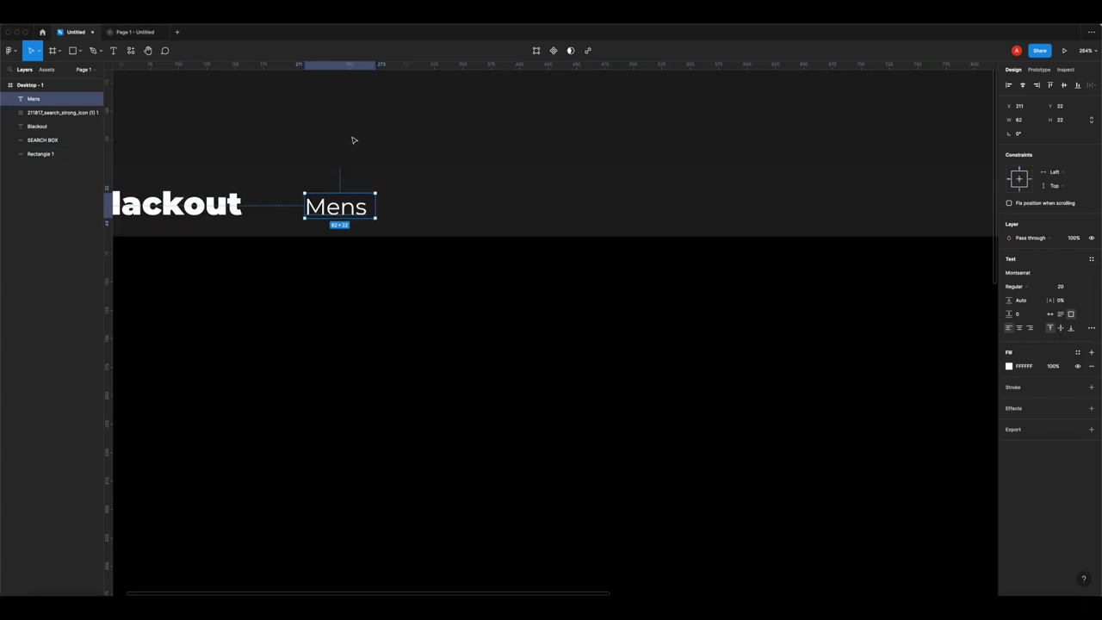
{"action": "scroll", "coordinate": [353, 141], "scroll_direction": "left", "scroll_amount": 5}
{"action": "mouse_move", "coordinate": [636, 230]}
{"action": "left_mouse_down"}
{"action": "mouse_move", "coordinate": [622, 236]}
{"action": "mouse_move", "coordinate": [630, 233]}
{"action": "left_mouse_up"}
{"action": "left_click", "coordinate": [603, 177]}
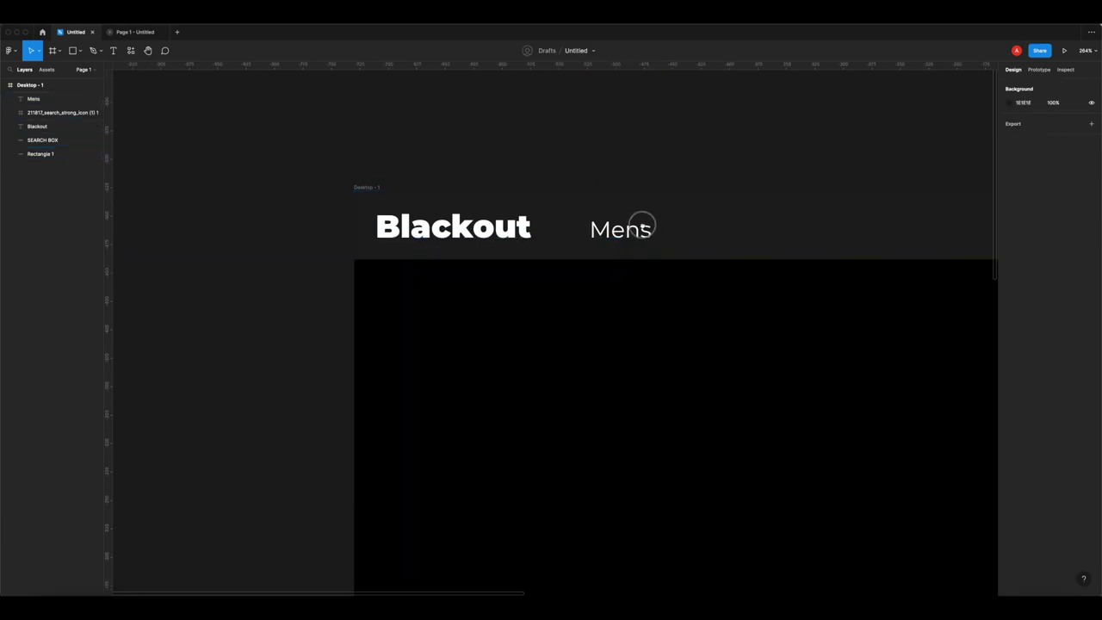
- Duplicate the Mens text to its right in the header at X 317, on the same baseline
{"action": "scroll", "coordinate": [641, 225], "scroll_direction": "right", "scroll_amount": 3}
{"action": "left_click", "coordinate": [525, 238]}
{"action": "left_click_drag", "start_coordinate": [541, 238], "coordinate": [630, 238]}
{"action": "key", "text": "super+v"}
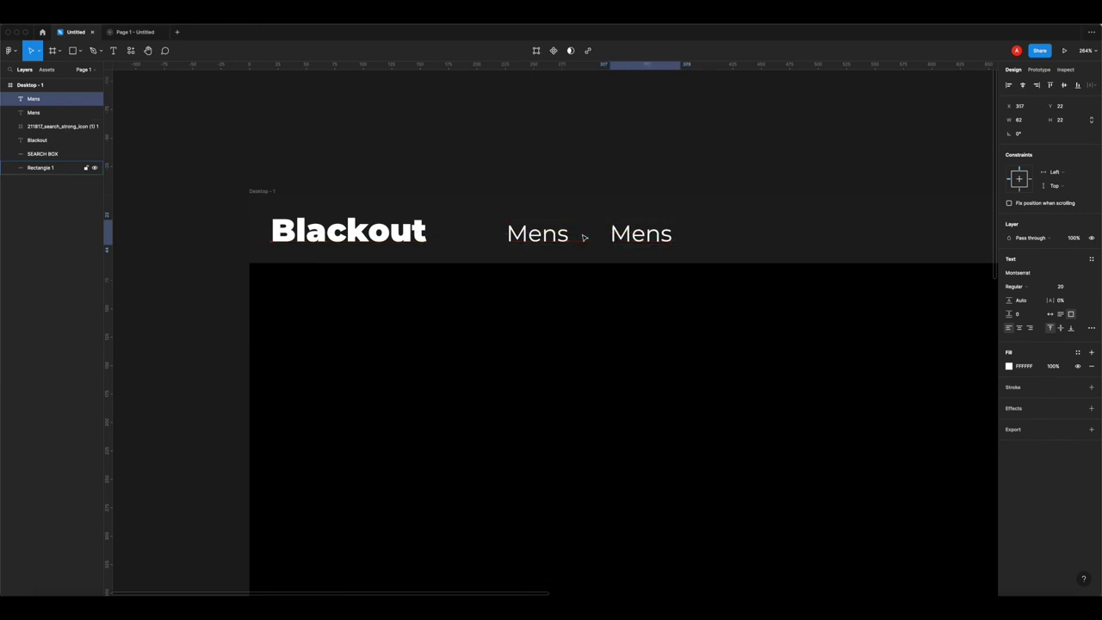
- Change the copied Mens text to "Womens" and fit its text box to the word, 91 px wide
{"action": "double_click", "coordinate": [644, 236]}
{"action": "type", "text": "W"}
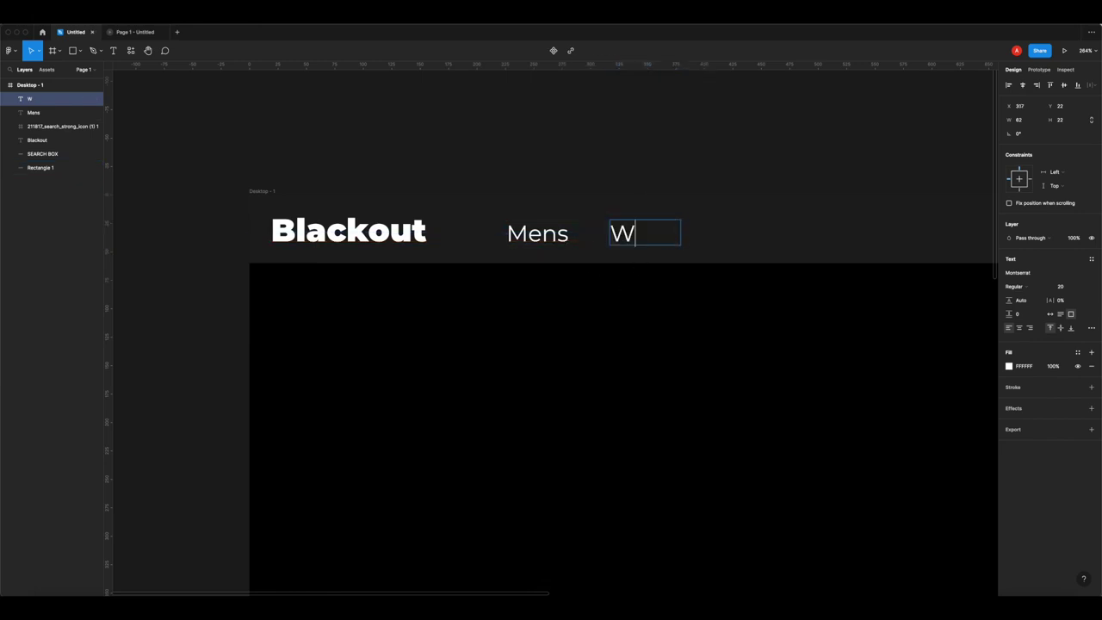
{"action": "type", "text": "omans"}
{"action": "key", "text": "Escape"}
{"action": "left_click_drag", "start_coordinate": [681, 233], "coordinate": [763, 233]}
{"action": "double_click", "coordinate": [680, 234]}
{"action": "left_click", "coordinate": [680, 235]}
{"action": "key", "text": "BackSpace"}
{"action": "type", "text": "ens"}
{"action": "key", "text": "Escape"}
{"action": "scroll", "coordinate": [603, 344], "scroll_direction": "right", "scroll_amount": 2}
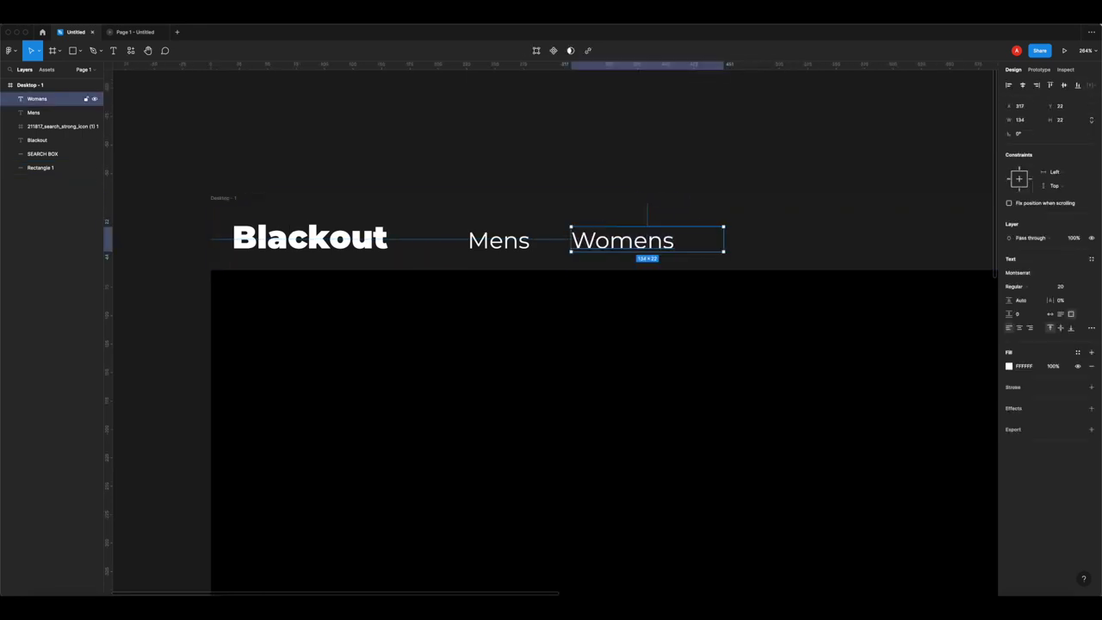
{"action": "left_click_drag", "start_coordinate": [723, 240], "coordinate": [675, 240]}
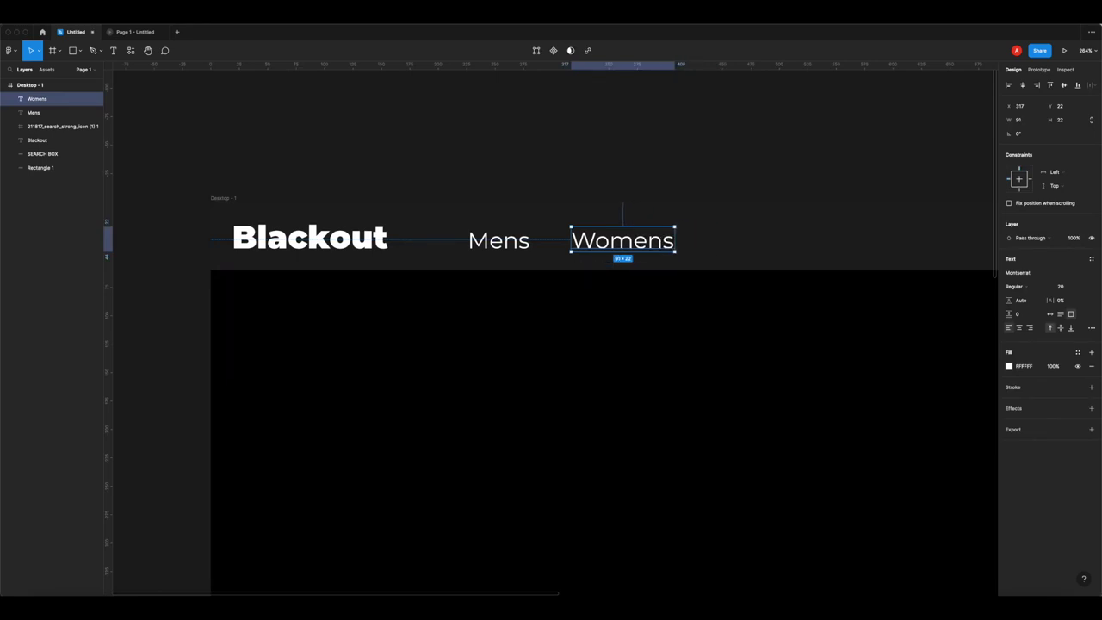
{"action": "key", "text": "Escape"}
- Duplicate the Womens text to its right in the header and change the copy to "Childrens"
{"action": "scroll", "coordinate": [603, 388], "scroll_direction": "right", "scroll_amount": 3}
{"action": "left_click_drag", "start_coordinate": [560, 247], "coordinate": [679, 248]}
{"action": "key", "text": "Return"}
{"action": "type", "text": "Childrens"}
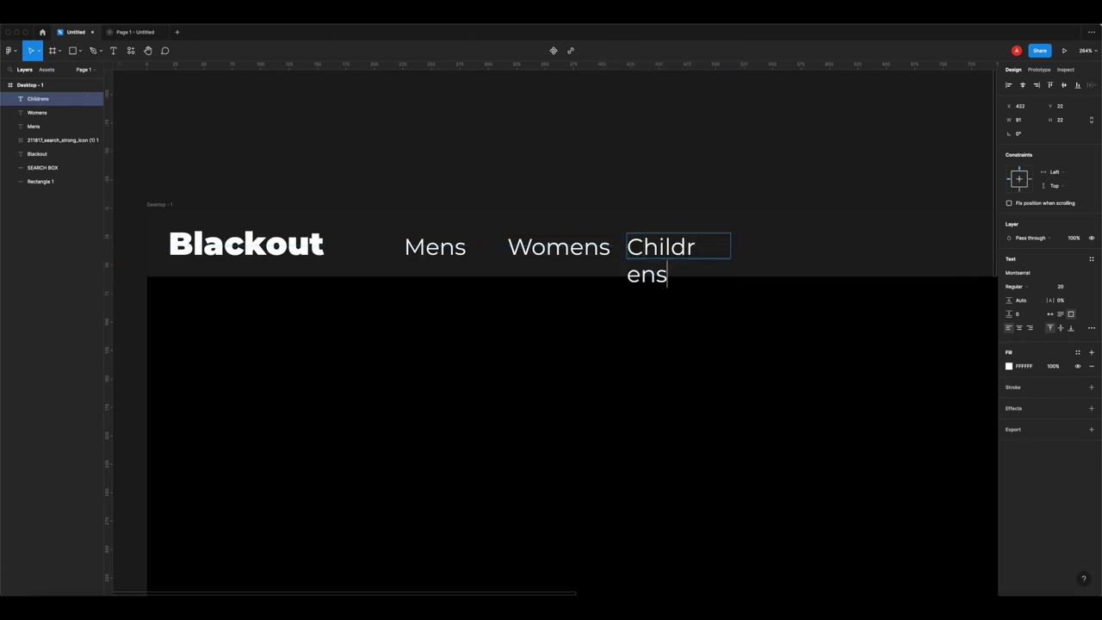
- Widen the Childrens text box to 100 px so the word fits one line and move it to X 437
{"action": "key", "text": "Escape"}
{"action": "double_click", "coordinate": [731, 246]}
{"action": "left_click_drag", "start_coordinate": [663, 251], "coordinate": [676, 253]}
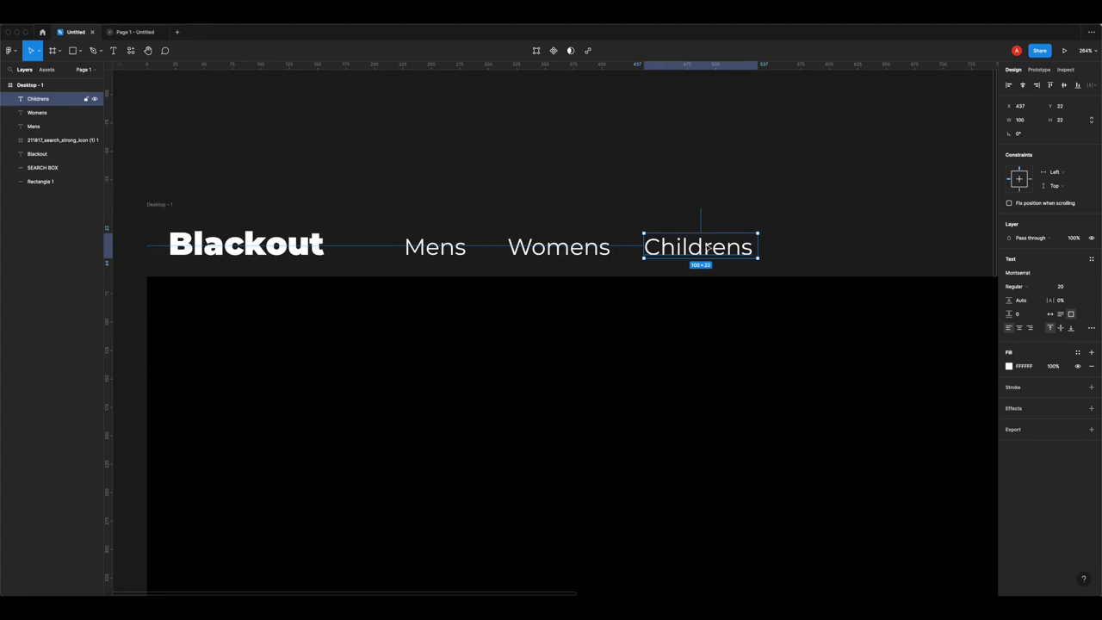
- Duplicate the Childrens text in place in the header
{"action": "scroll", "coordinate": [724, 195], "scroll_direction": "right", "scroll_amount": 5}
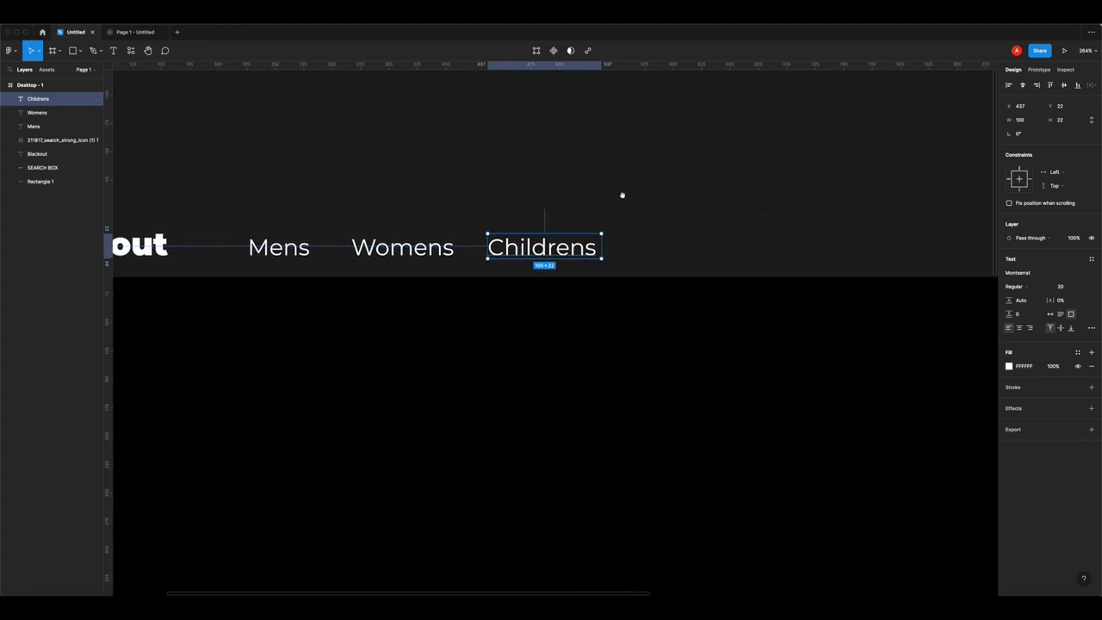
{"action": "key", "text": "ctrl+d"}
{"action": "left_click", "coordinate": [650, 195]}
{"action": "key", "text": "minus"}
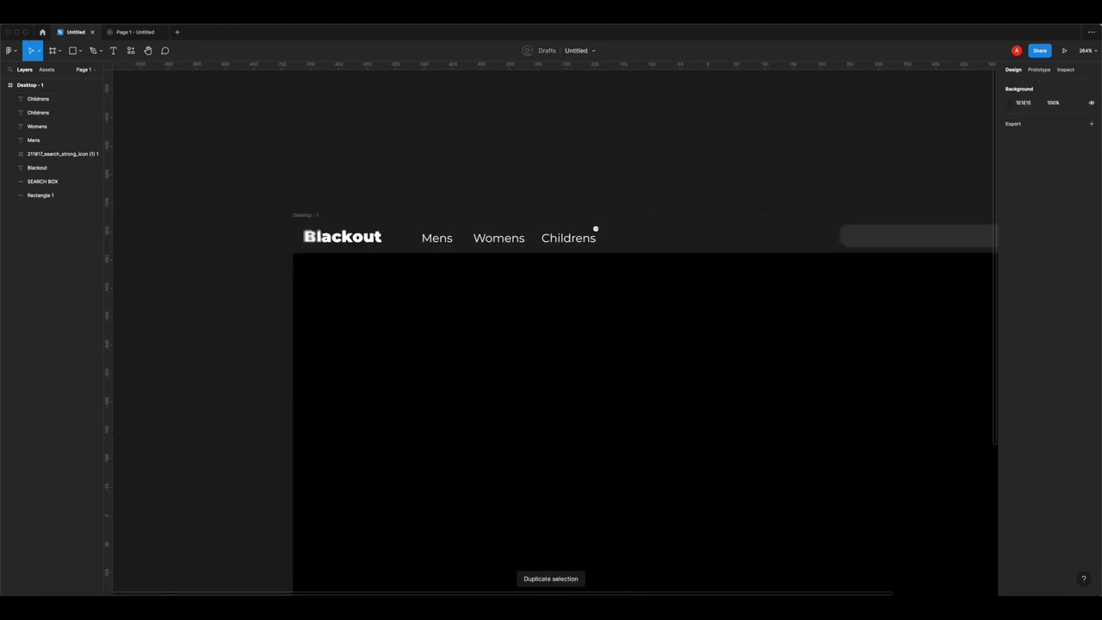
{"action": "left_click", "coordinate": [551, 216]}
{"action": "left_click", "coordinate": [674, 176]}
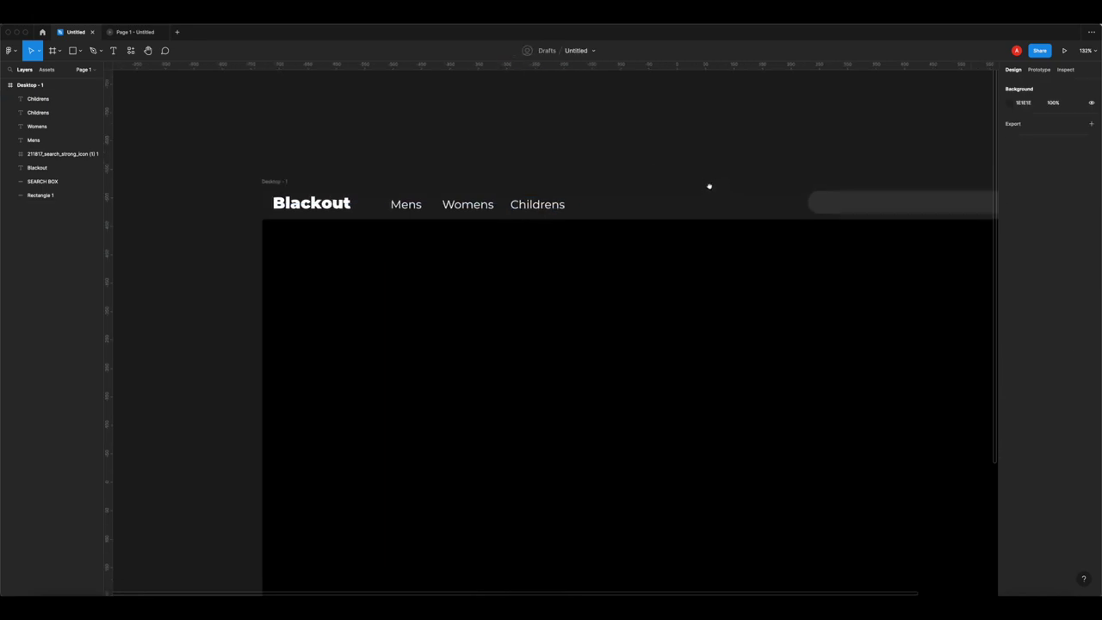
{"action": "key", "text": "minus"}
{"action": "scroll", "coordinate": [828, 213], "scroll_direction": "right", "scroll_amount": 2}
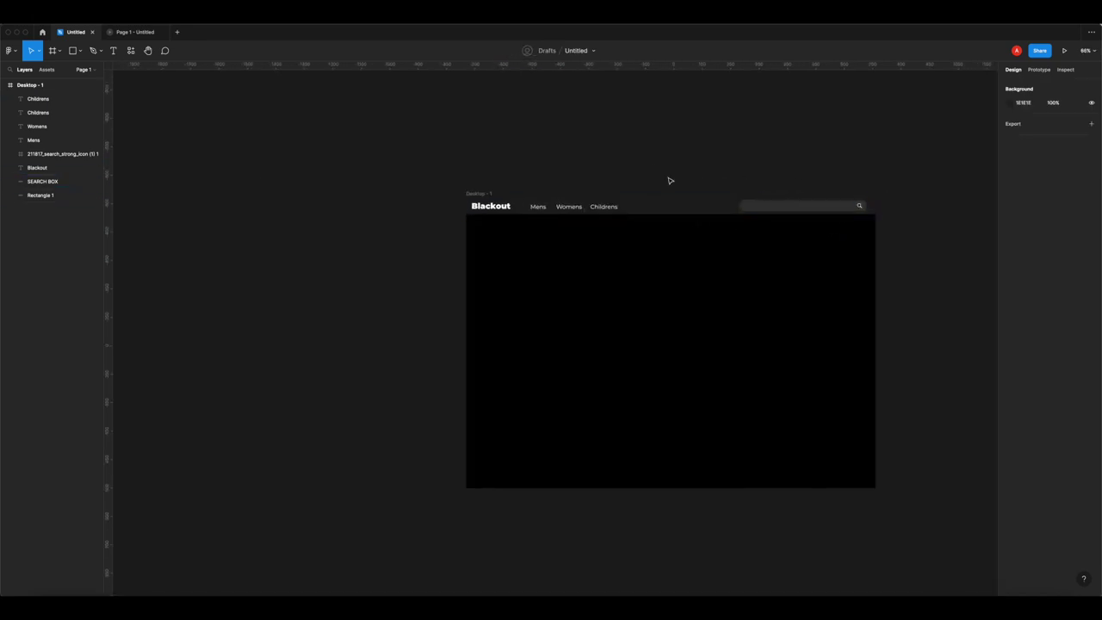
- Check the header with its navigation links in the prototype preview and return to the design file
{"action": "left_click", "coordinate": [136, 35]}
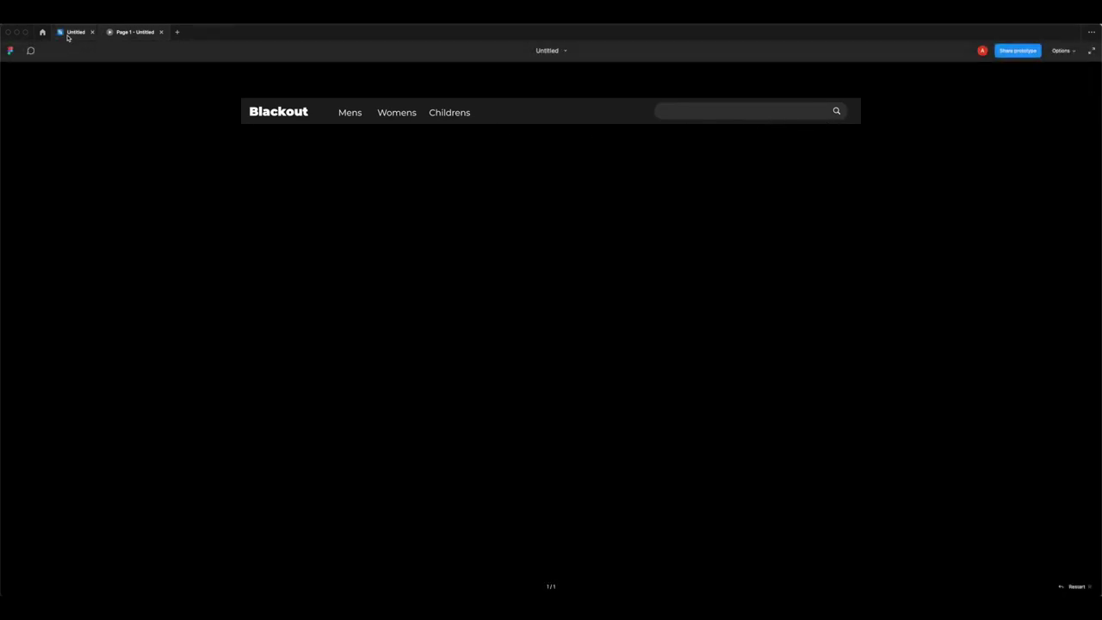
{"action": "key", "text": "ctrl+shift+Tab"}
{"action": "scroll", "coordinate": [693, 243], "scroll_direction": "up", "scroll_amount": 3}
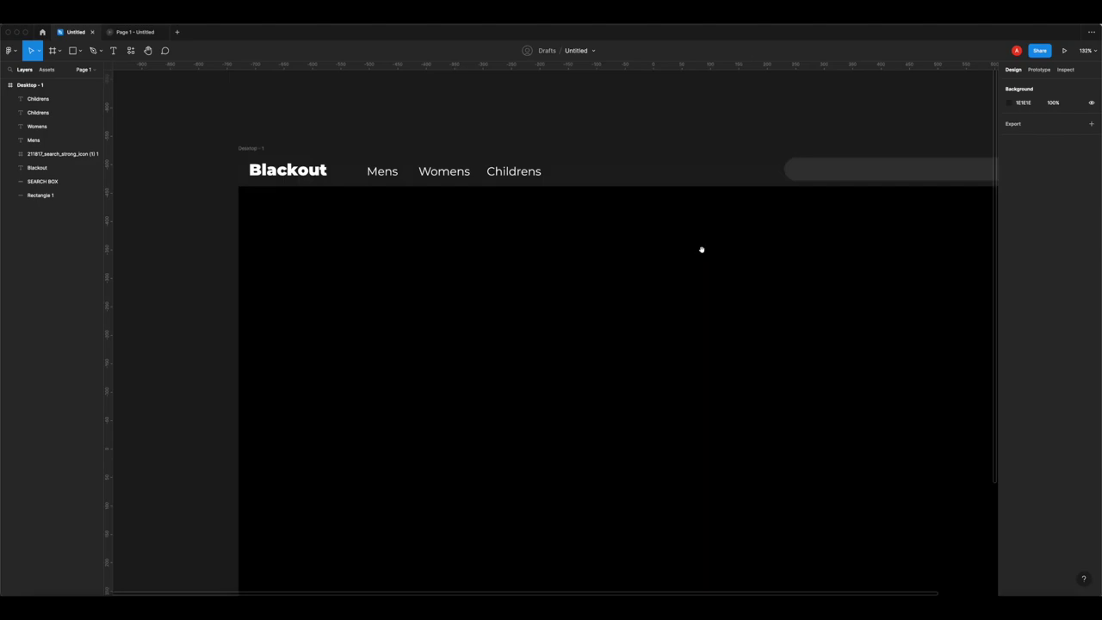
- Switch to Iconfinder in the browser and replace the search term with "basket" to find free basket icons
{"action": "scroll", "coordinate": [702, 250], "scroll_direction": "down", "scroll_amount": 3}
{"action": "key", "text": "super+Tab"}
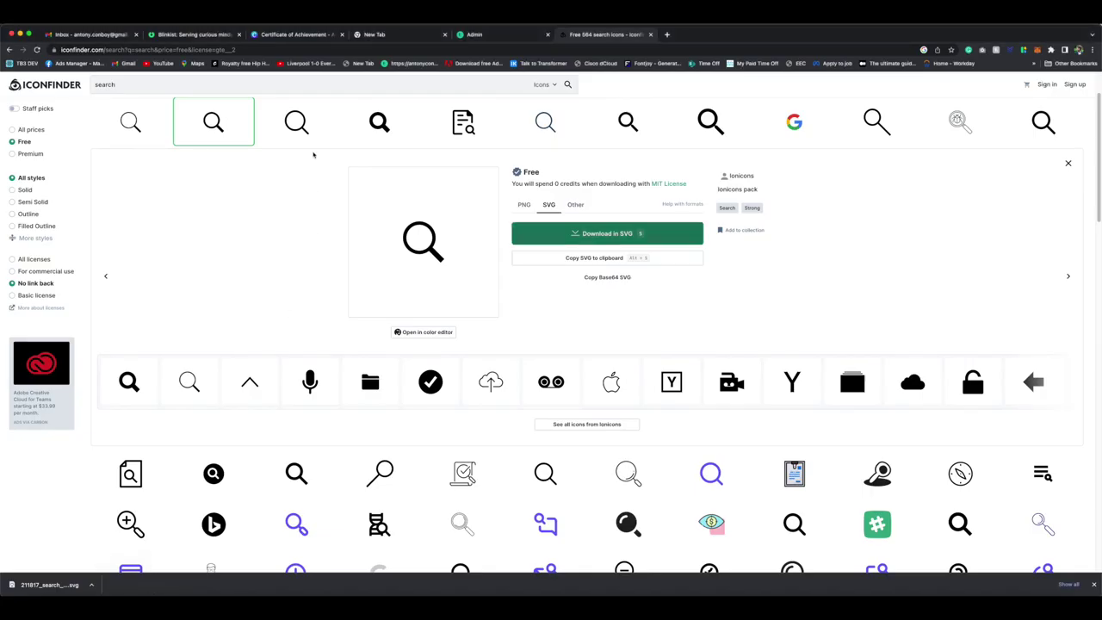
{"action": "left_click", "coordinate": [198, 85]}
{"action": "type", "text": "basket"}
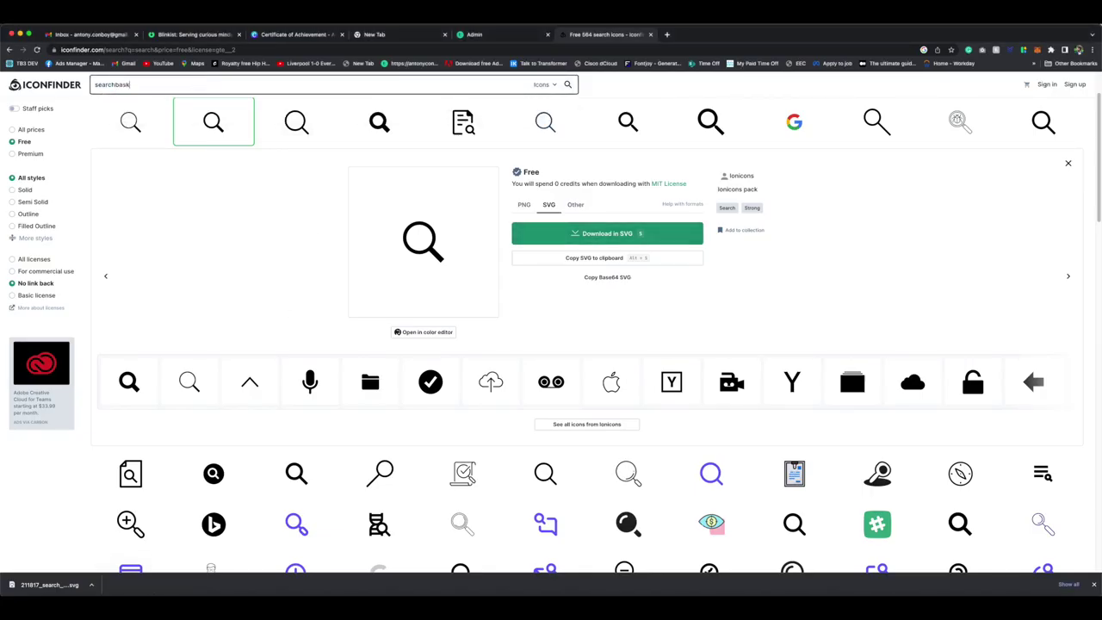
{"action": "key", "text": "Return"}
{"action": "left_click_drag", "start_coordinate": [118, 84], "coordinate": [94, 84]}
{"action": "key", "text": "BackSpace"}
{"action": "key", "text": "Return"}
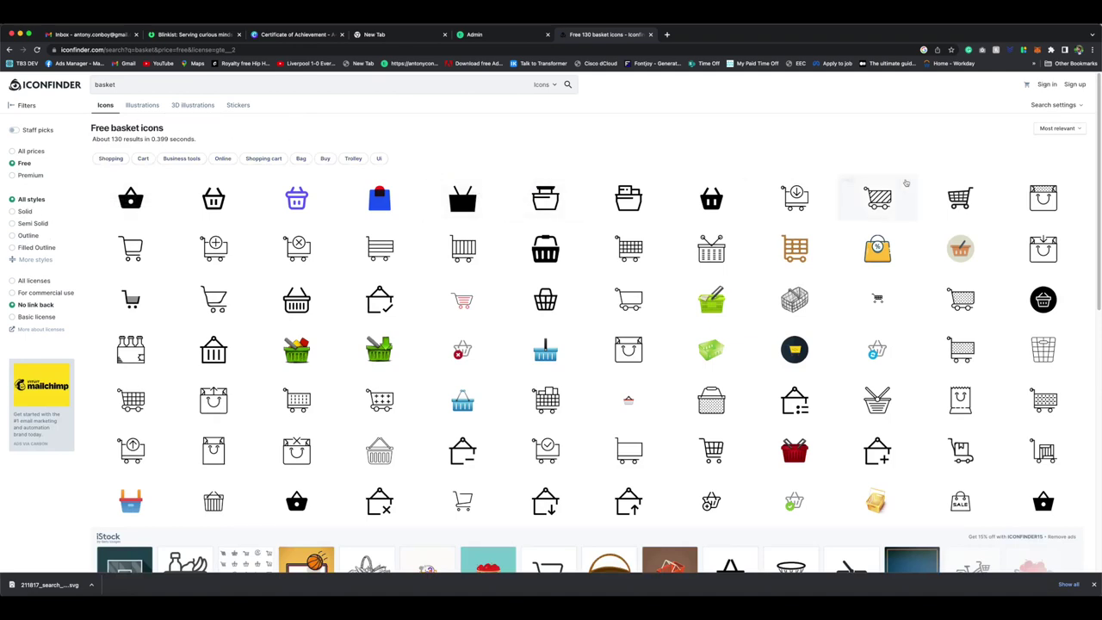
- Download the first solid black basket icon as SVG and place it in the Desktop - 1 frame in Figma
{"action": "left_click", "coordinate": [134, 201]}
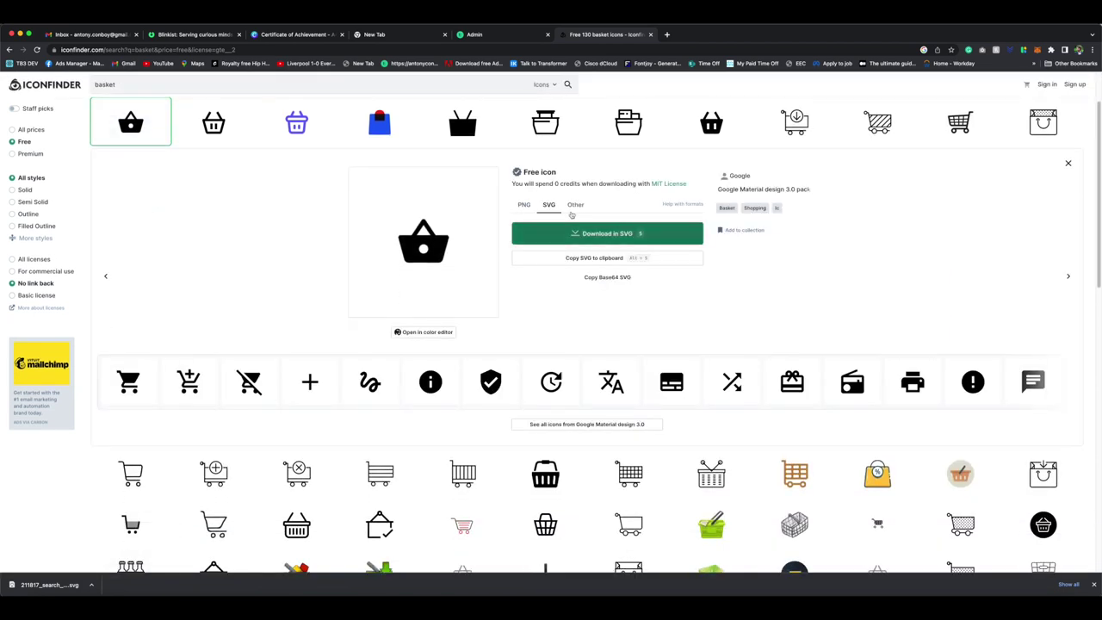
{"action": "left_click", "coordinate": [601, 234]}
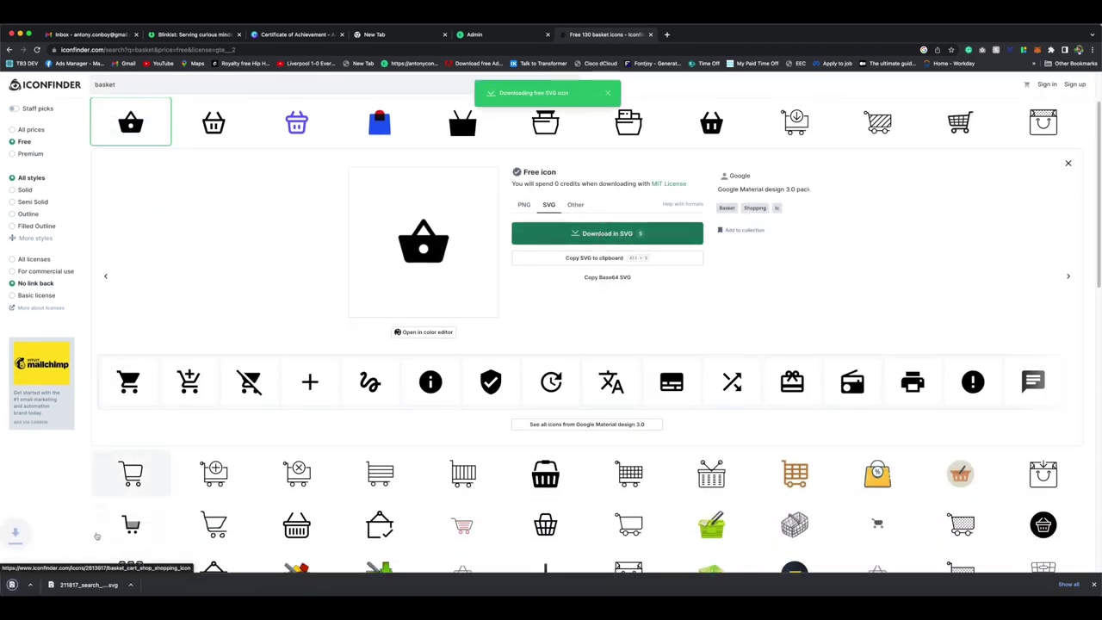
{"action": "key", "text": "super+Tab"}
{"action": "key", "text": "super+v"}
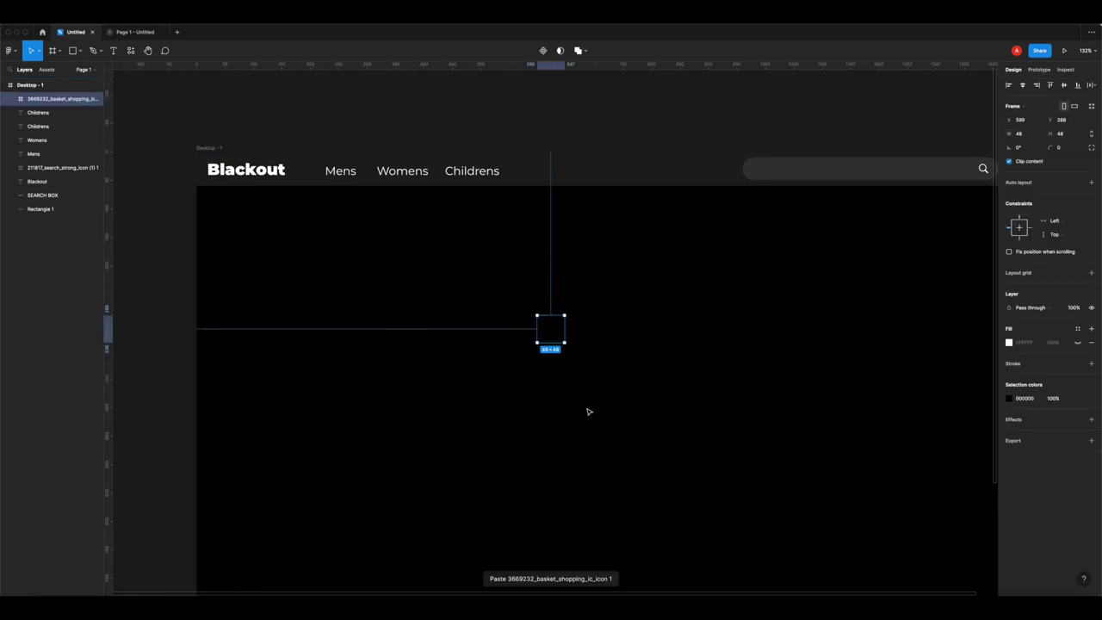
- Recolour the basket icon to white FFFFFF and move it into the header beside the search box
{"action": "left_click", "coordinate": [1009, 398]}
{"action": "left_click_drag", "start_coordinate": [956, 430], "coordinate": [591, 303]}
{"action": "left_click_drag", "start_coordinate": [554, 337], "coordinate": [731, 175]}
- Shrink the basket icon to 28 × 28 and leave a gap between it and the search box
{"action": "scroll", "coordinate": [741, 178], "scroll_direction": "up", "scroll_amount": 3}
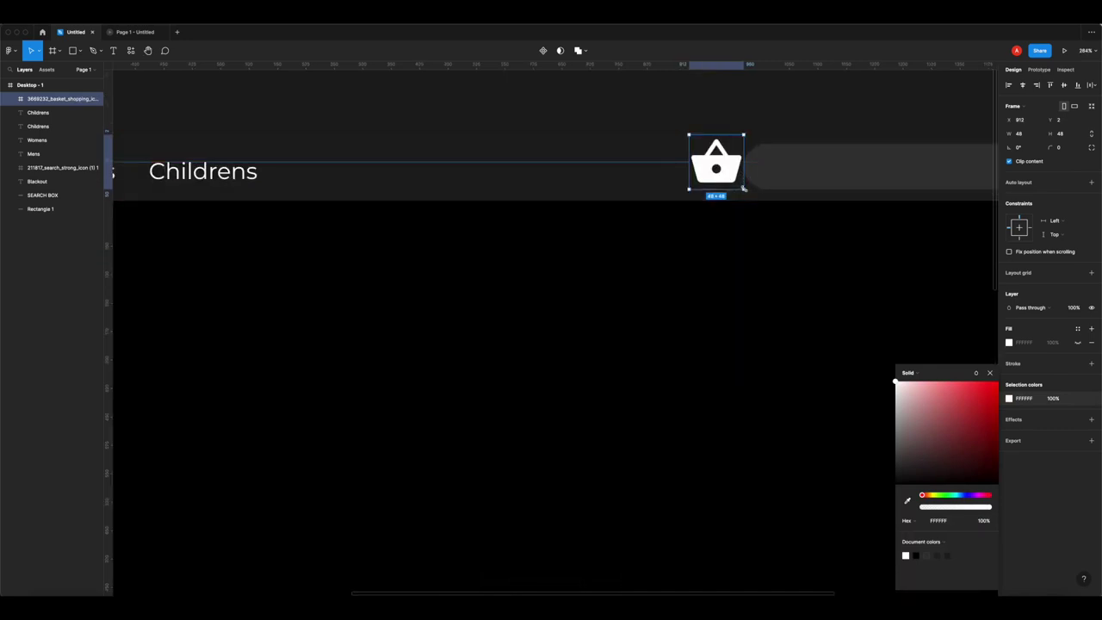
{"action": "mouse_move", "coordinate": [743, 189]}
{"action": "left_mouse_down"}
{"action": "mouse_move", "coordinate": [692, 171]}
{"action": "mouse_move", "coordinate": [739, 184]}
{"action": "left_mouse_up"}
{"action": "scroll", "coordinate": [694, 159], "scroll_direction": "up", "scroll_amount": 3}
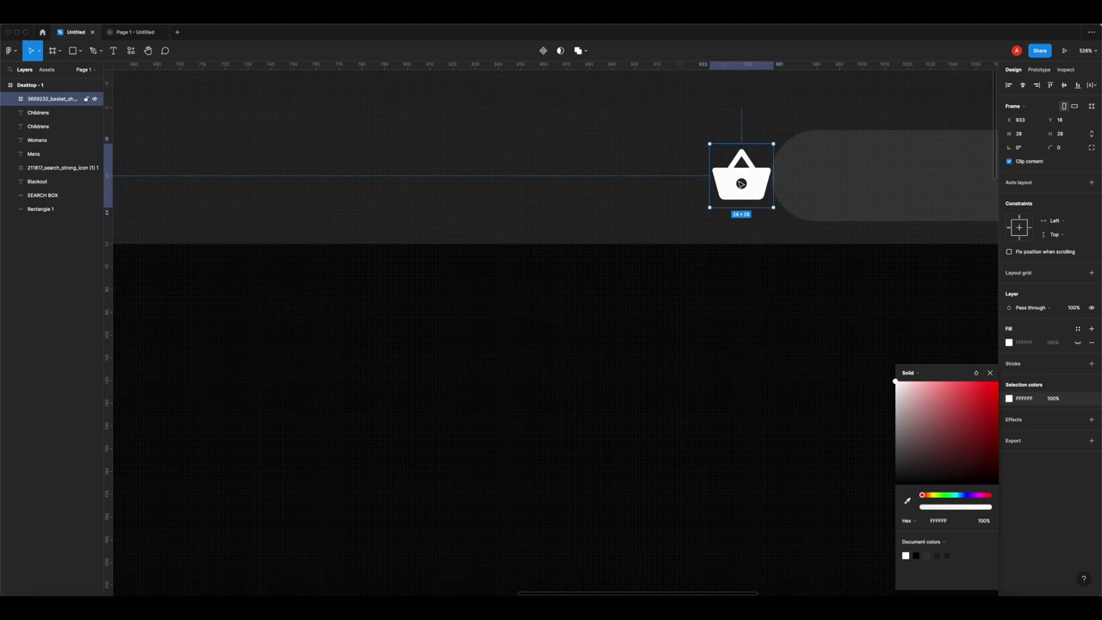
{"action": "key", "text": "ctrl+z"}
- Check the header with its basket icon in the prototype preview and return to the design file
{"action": "left_click", "coordinate": [371, 278]}
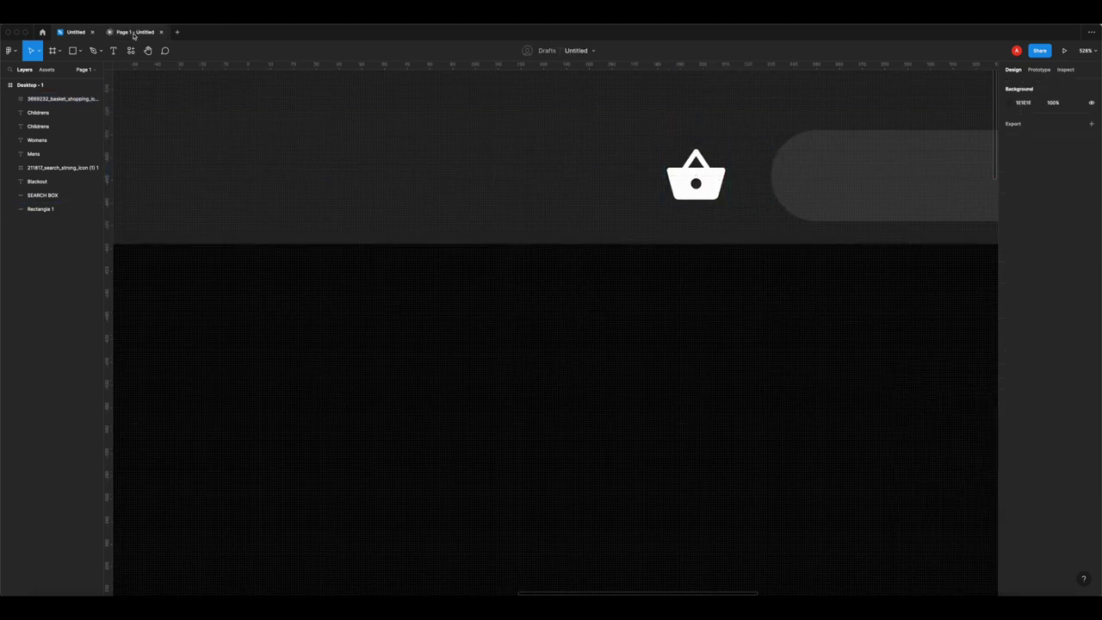
{"action": "left_click", "coordinate": [135, 32]}
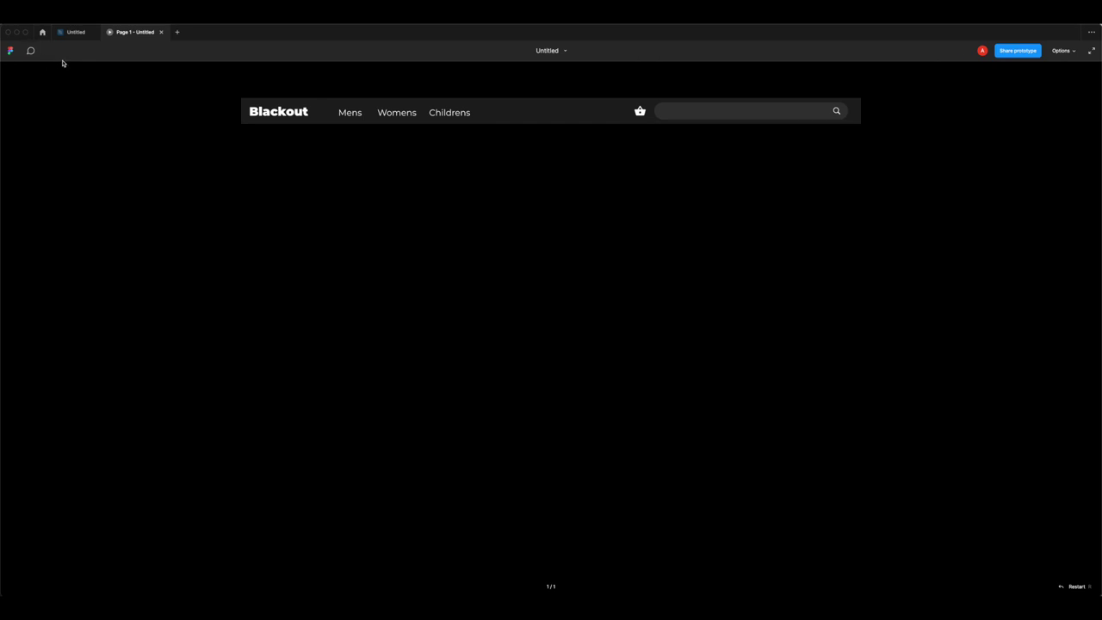
{"action": "left_click", "coordinate": [74, 33]}
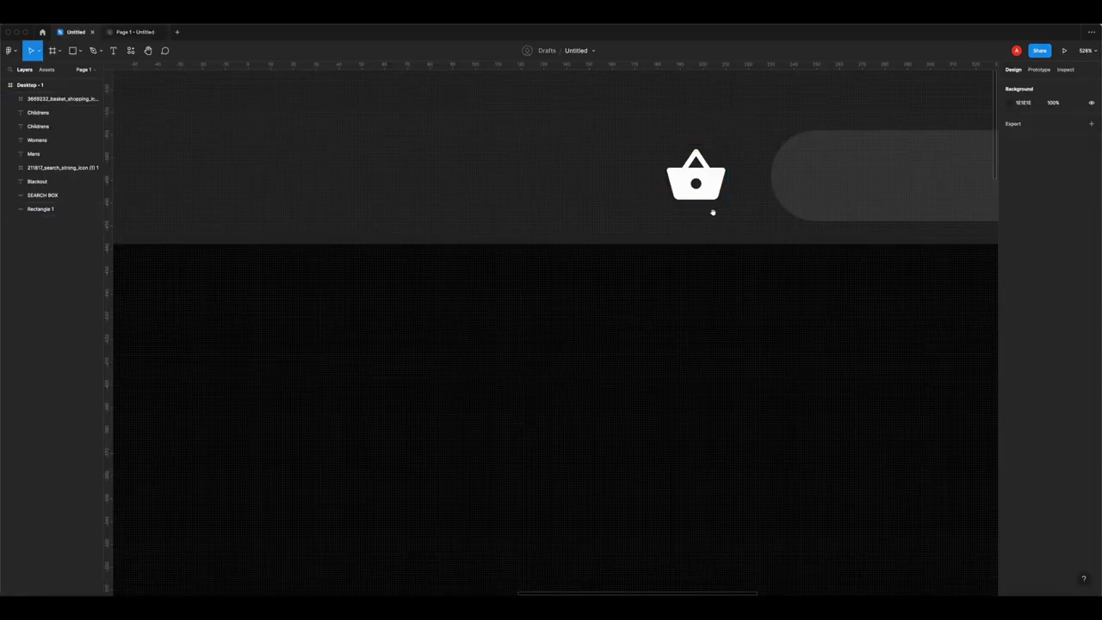
- Select all header elements, including the background rectangle, and group them
{"action": "scroll", "coordinate": [677, 197], "scroll_direction": "down", "scroll_amount": 5}
{"action": "scroll", "coordinate": [678, 196], "scroll_direction": "down", "scroll_amount": 5}
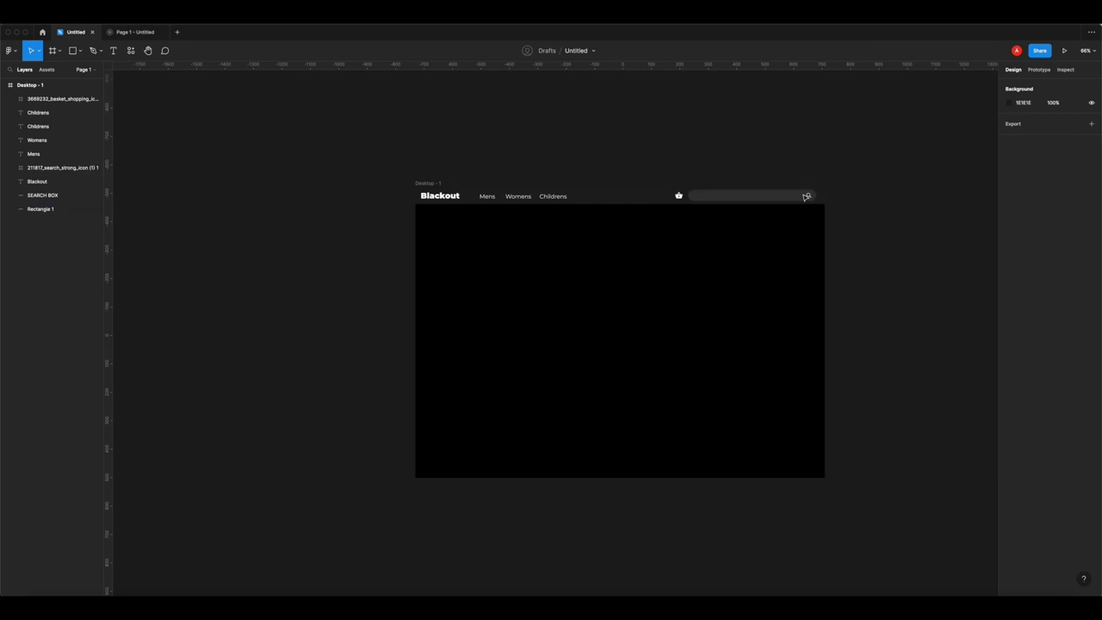
{"action": "left_click_drag", "start_coordinate": [844, 180], "coordinate": [399, 227]}
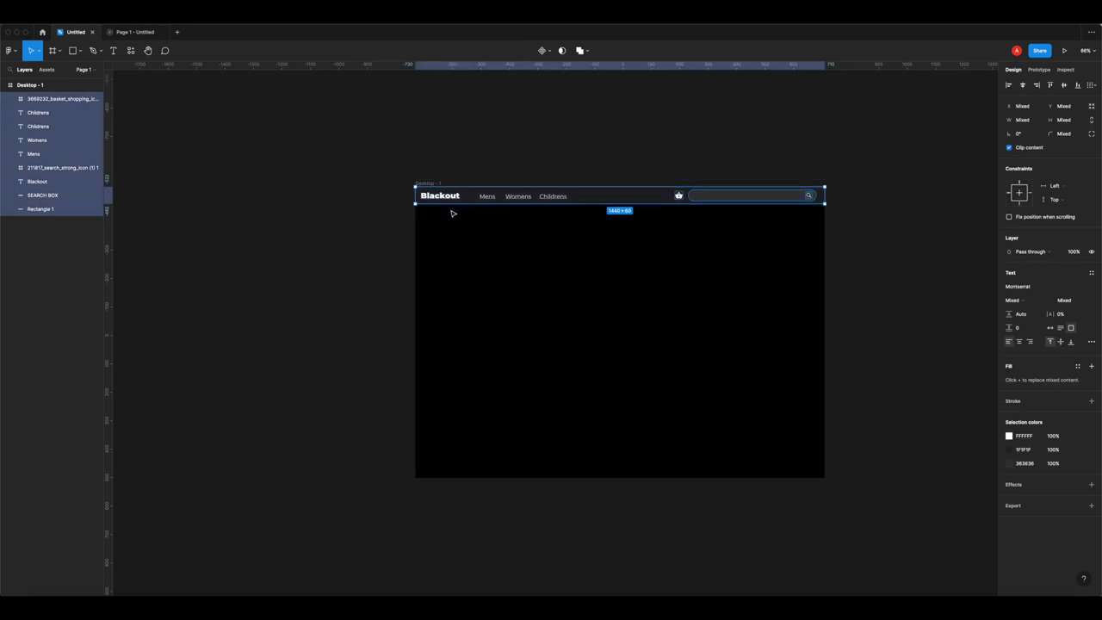
{"action": "scroll", "coordinate": [606, 170], "scroll_direction": "up", "scroll_amount": 5}
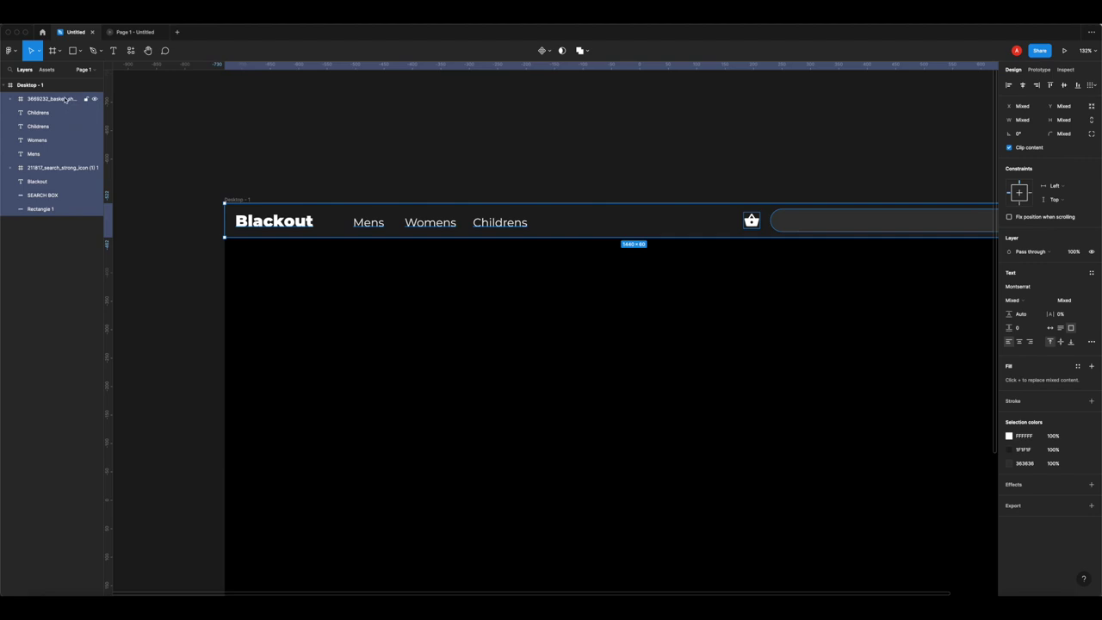
{"action": "left_click", "coordinate": [607, 216]}
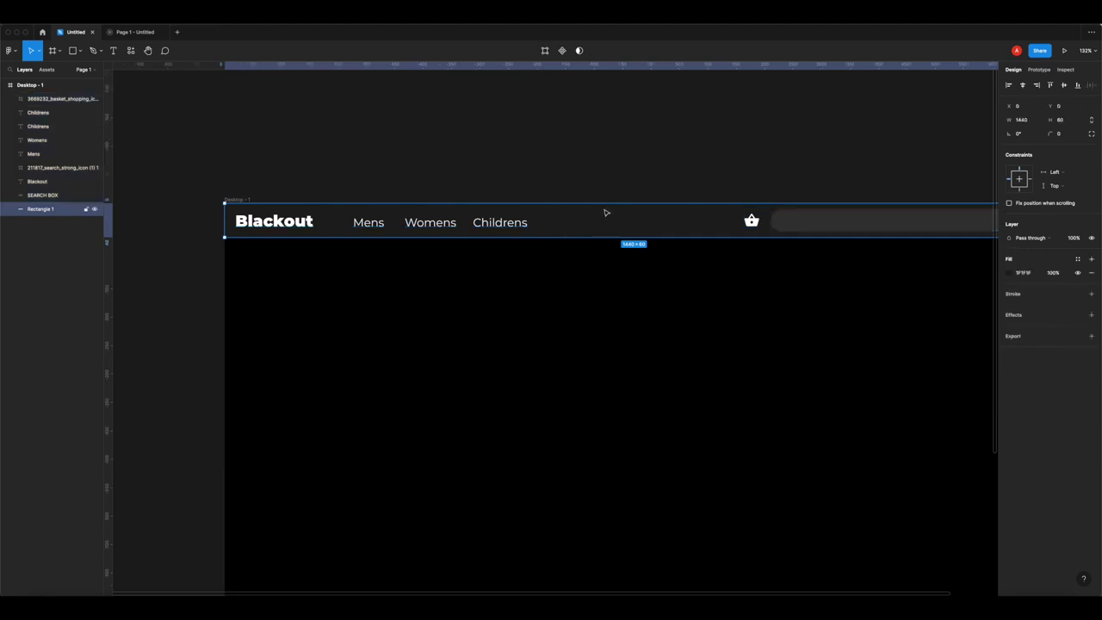
{"action": "key", "text": "super+a"}
{"action": "right_click", "coordinate": [639, 211]}
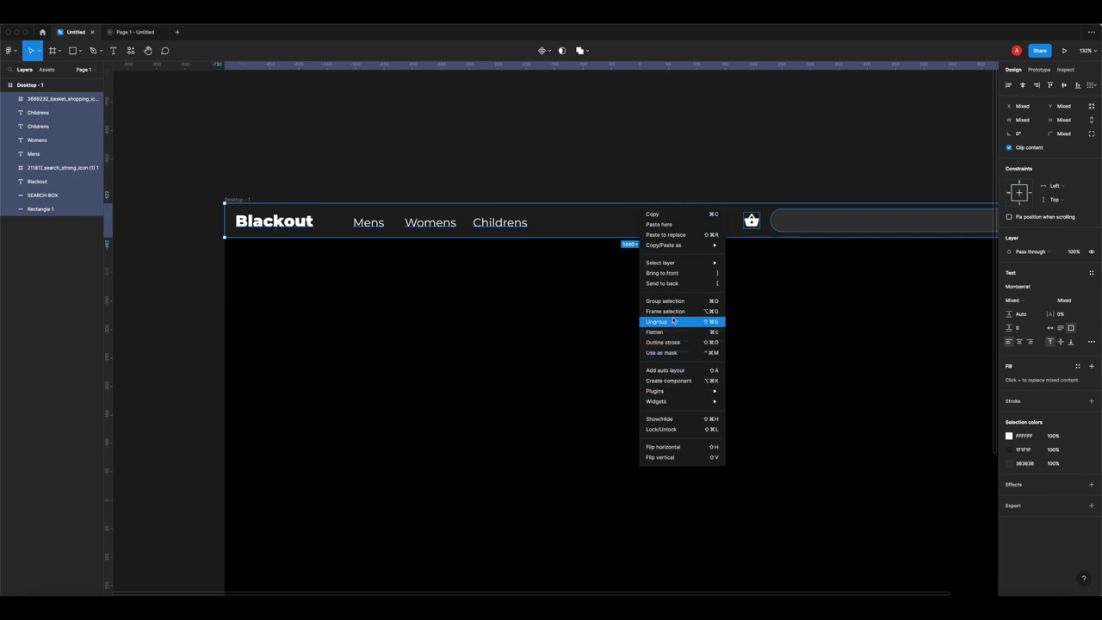
{"action": "left_click", "coordinate": [666, 301]}
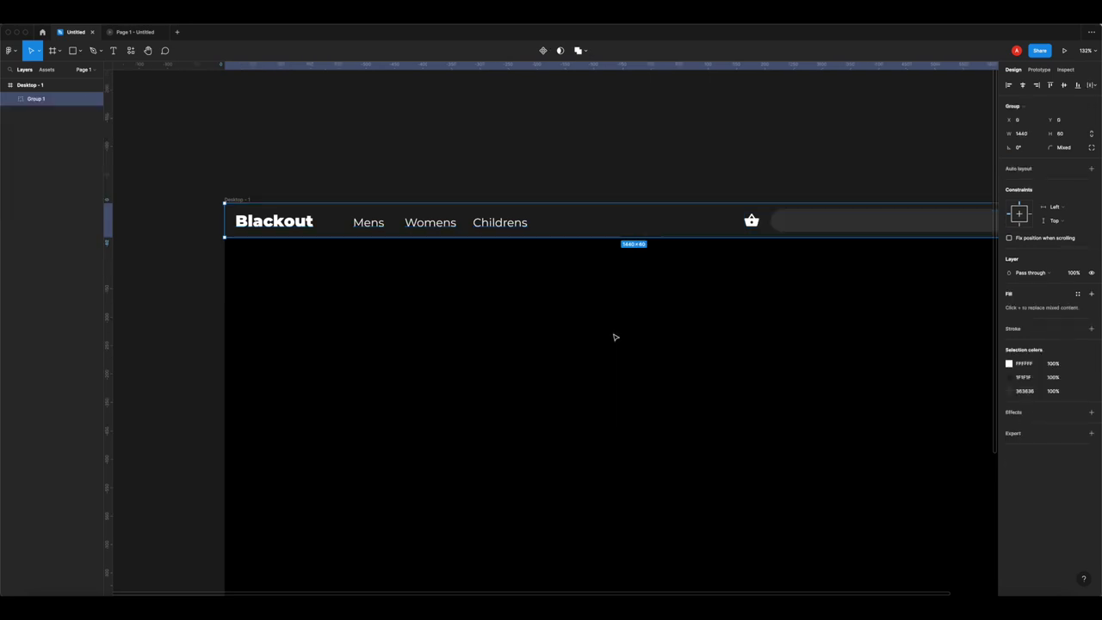
- Look through the layers inside the new header group and rename the group "Header"
{"action": "key", "text": "Escape"}
{"action": "left_click", "coordinate": [37, 100]}
{"action": "left_click", "coordinate": [10, 100]}
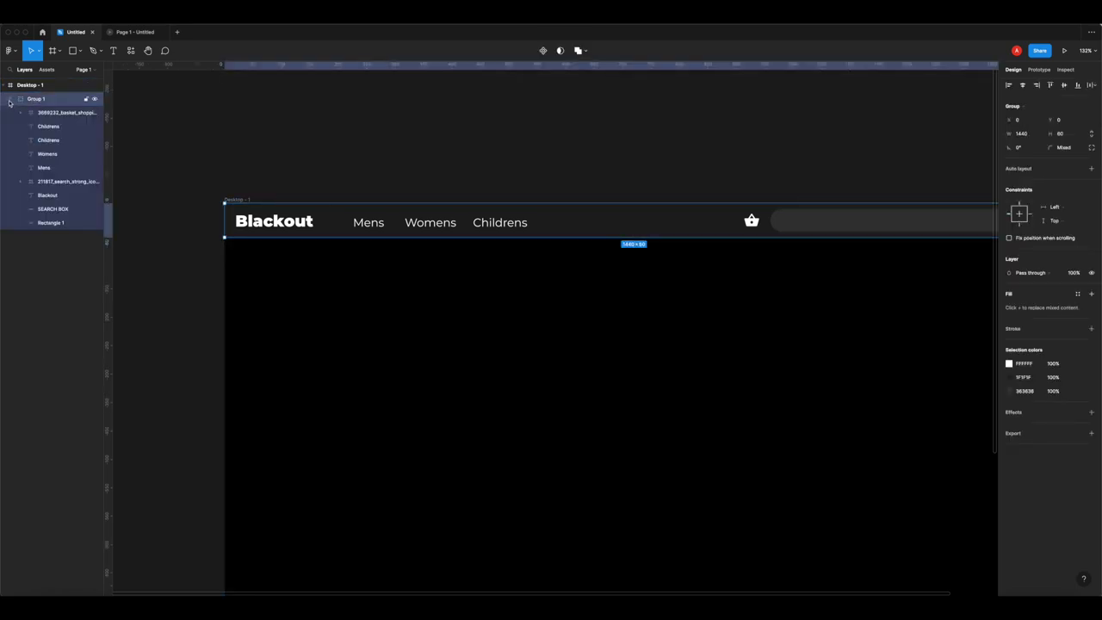
{"action": "left_click", "coordinate": [10, 100]}
{"action": "double_click", "coordinate": [36, 99]}
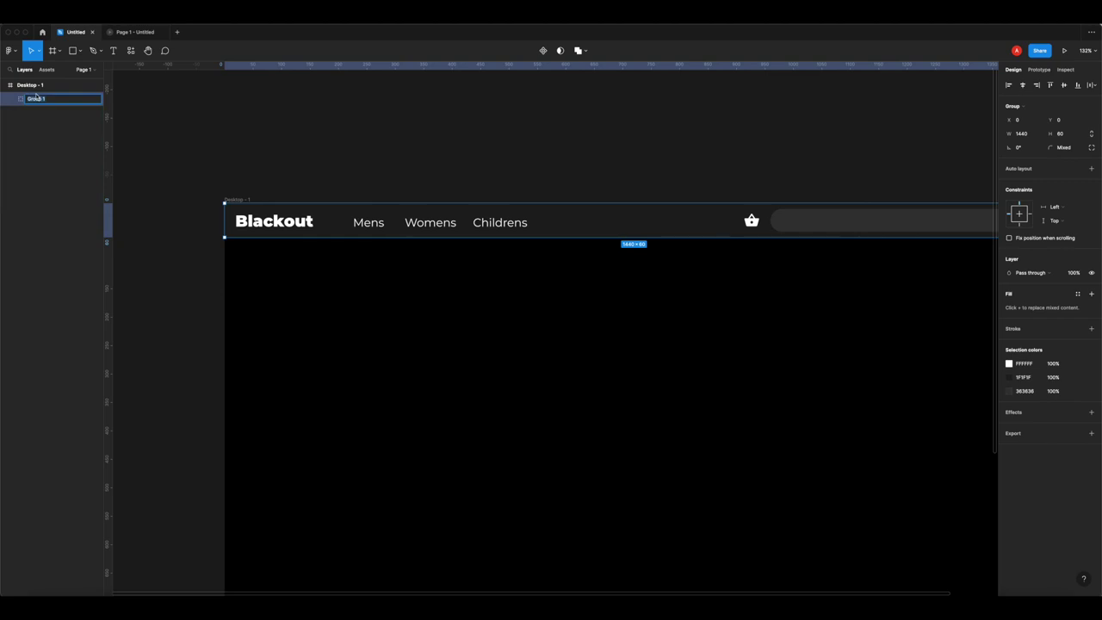
{"action": "type", "text": "Header"}
{"action": "key", "text": "Return"}
{"action": "left_click", "coordinate": [618, 134]}
- Set the Header group to fix its position when scrolling
{"action": "key", "text": "minus"}
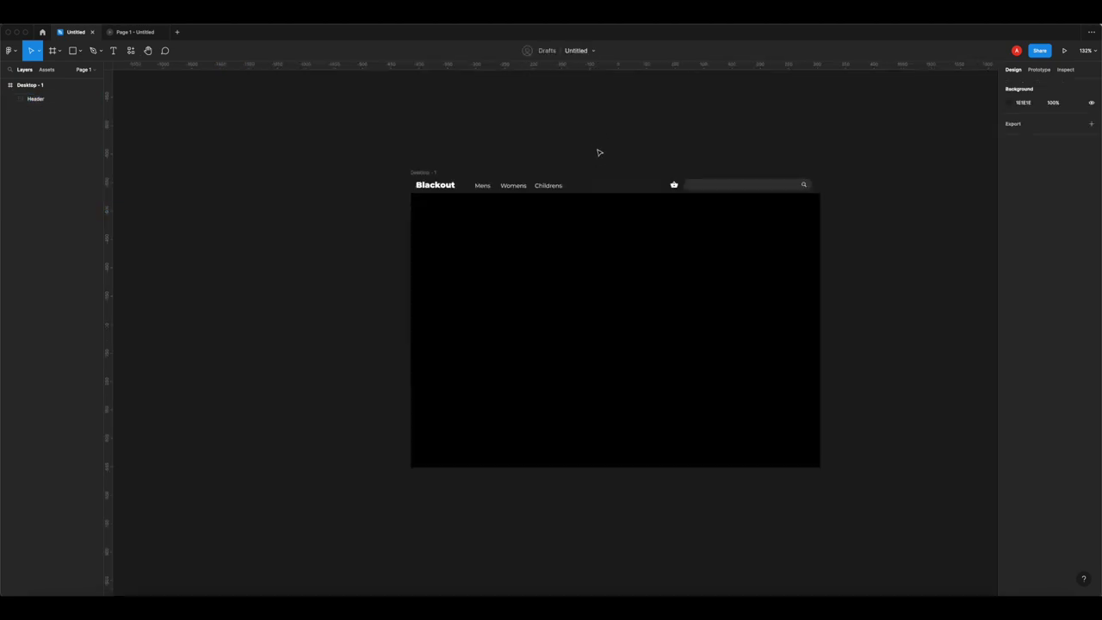
{"action": "scroll", "coordinate": [625, 149], "scroll_direction": "right", "scroll_amount": 1}
{"action": "left_click", "coordinate": [605, 188]}
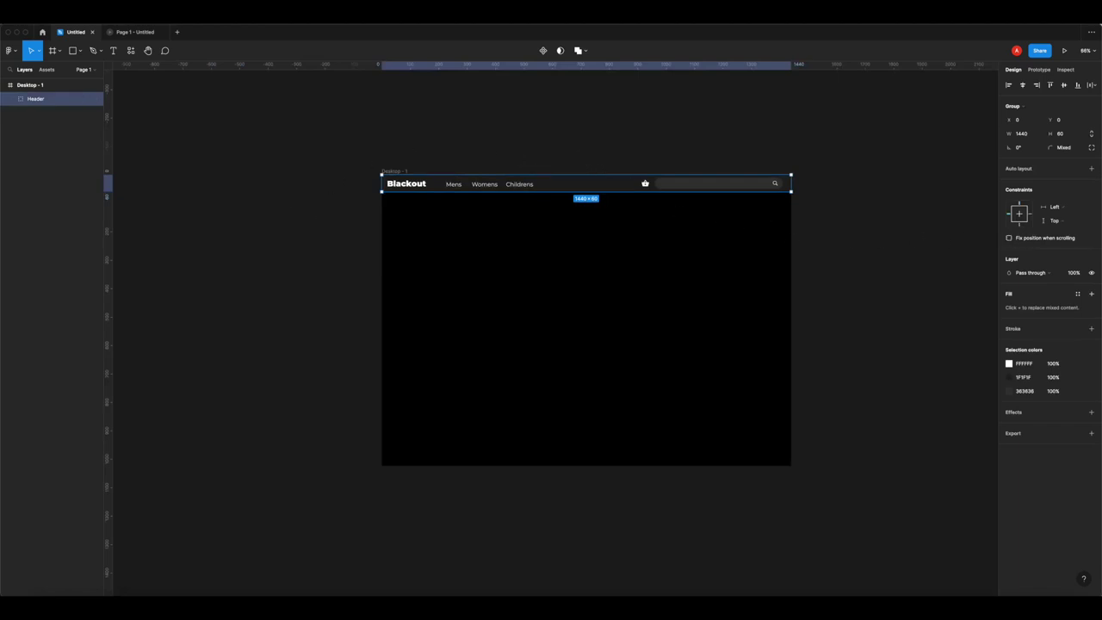
{"action": "left_click", "coordinate": [1027, 240]}
{"action": "left_click", "coordinate": [501, 248]}
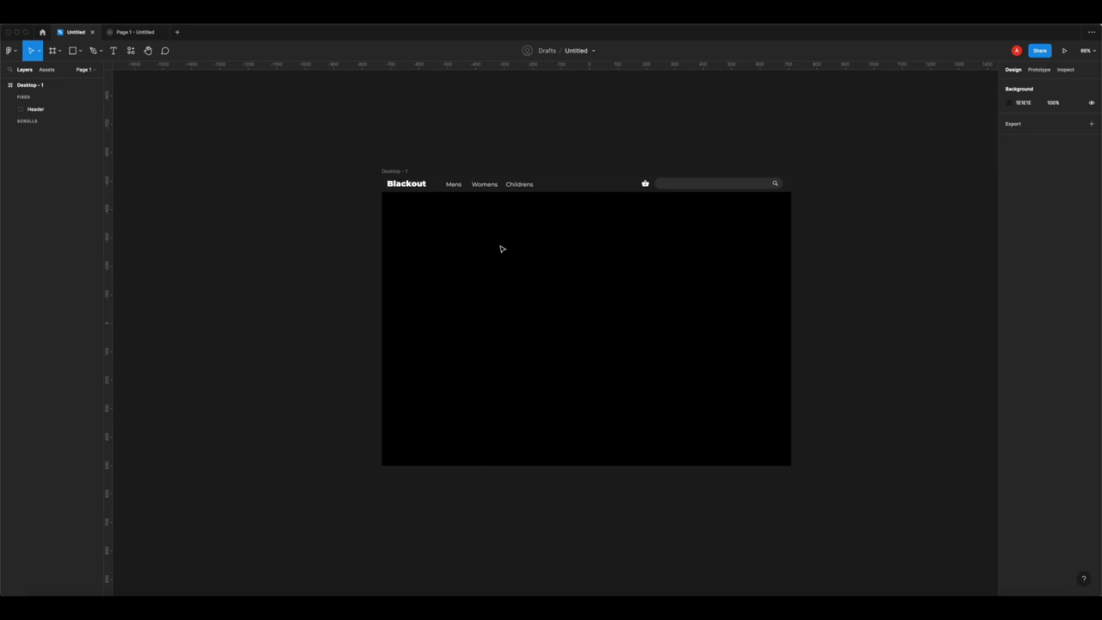
- Check the fixed header in the prototype preview and return to the design file
{"action": "left_click", "coordinate": [135, 32]}
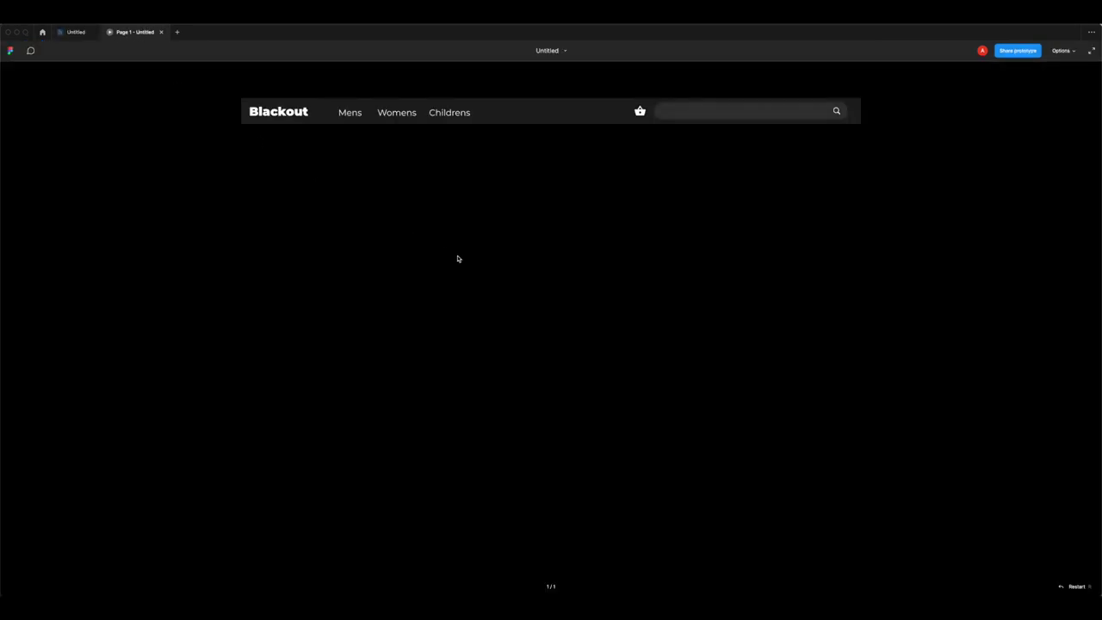
{"action": "left_click", "coordinate": [383, 243]}
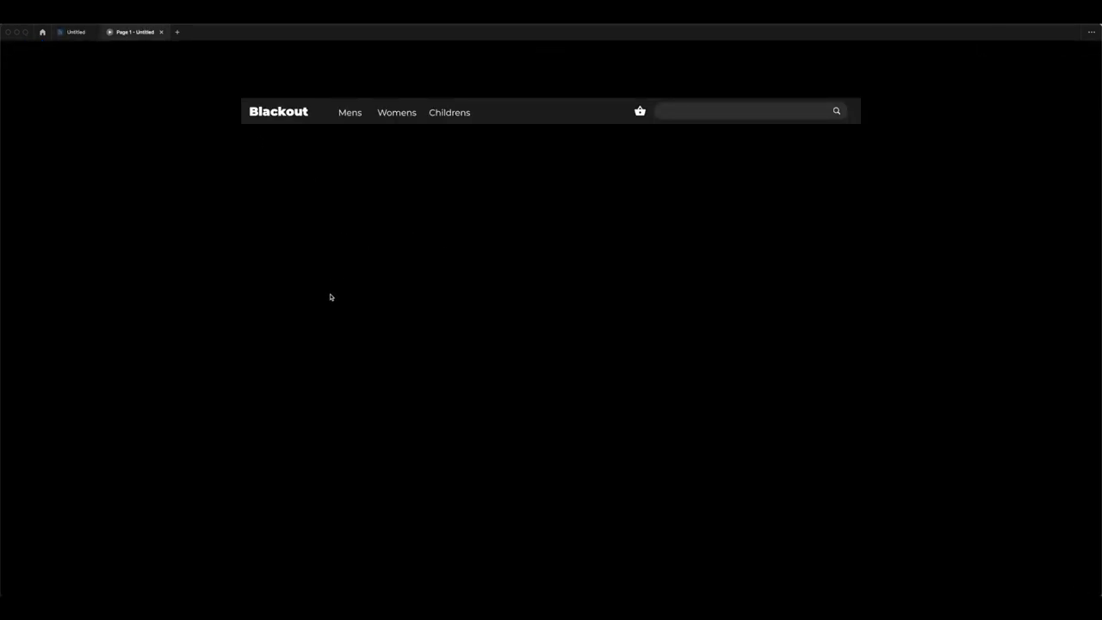
{"action": "left_click", "coordinate": [82, 32]}
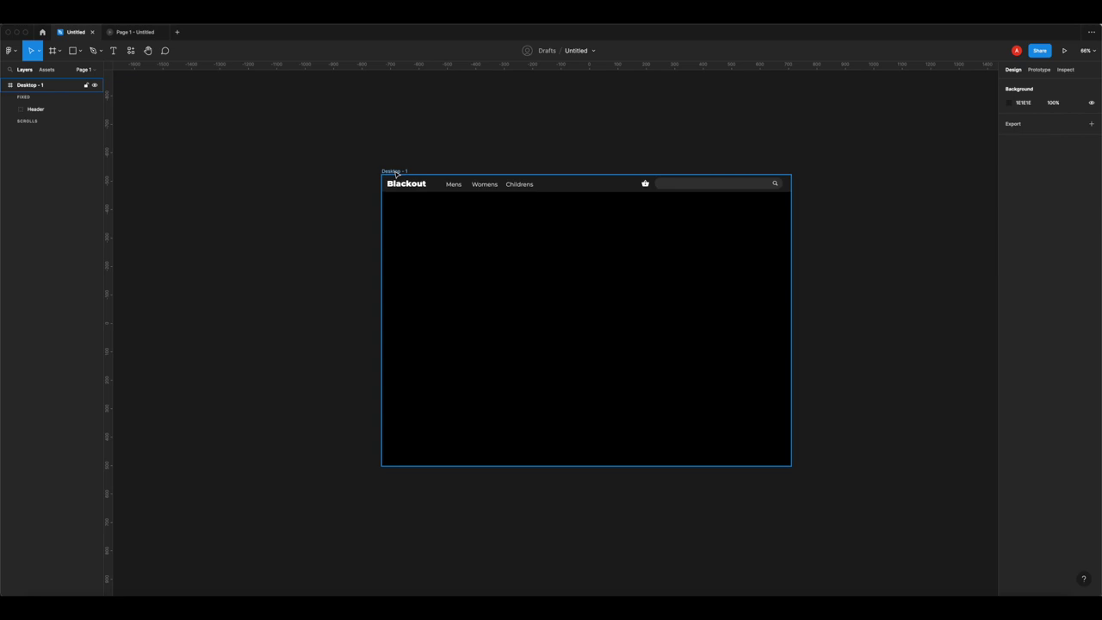
- Extend the Desktop - 1 frame downwards to a height of about 2066 px
{"action": "scroll", "coordinate": [529, 229], "scroll_direction": "down", "scroll_amount": 3}
{"action": "left_click", "coordinate": [529, 229]}
{"action": "scroll", "coordinate": [519, 291], "scroll_direction": "down", "scroll_amount": 5}
{"action": "left_click_drag", "start_coordinate": [529, 303], "coordinate": [527, 449]}
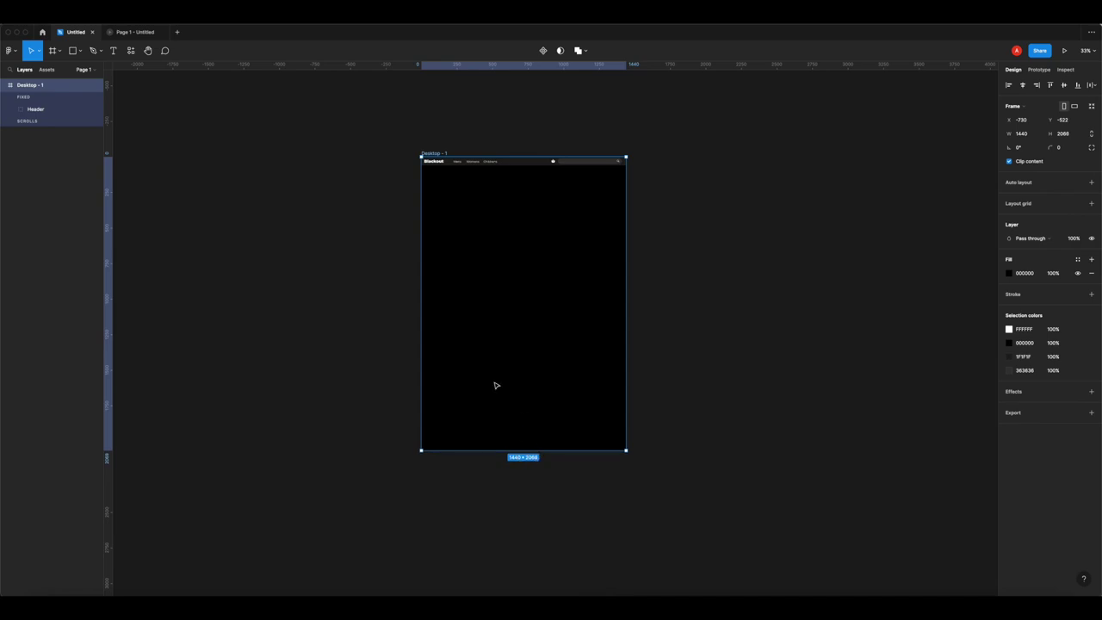
- Draw a test rectangle of about 939 × 969 px below the header in the Desktop - 1 frame
{"action": "left_click", "coordinate": [74, 51]}
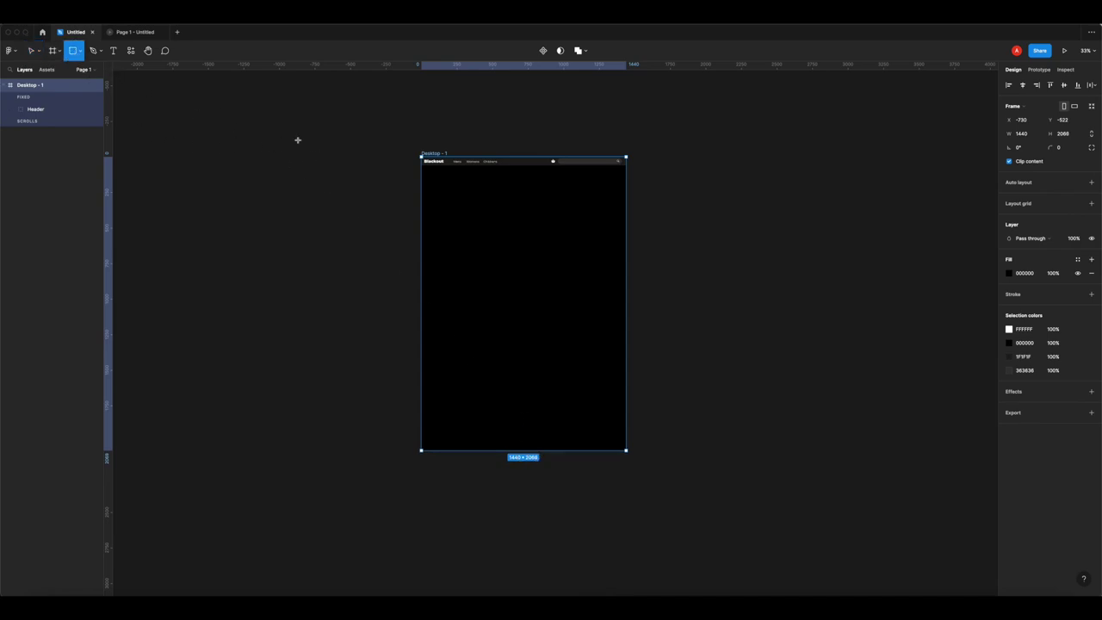
{"action": "left_click_drag", "start_coordinate": [451, 200], "coordinate": [585, 337]}
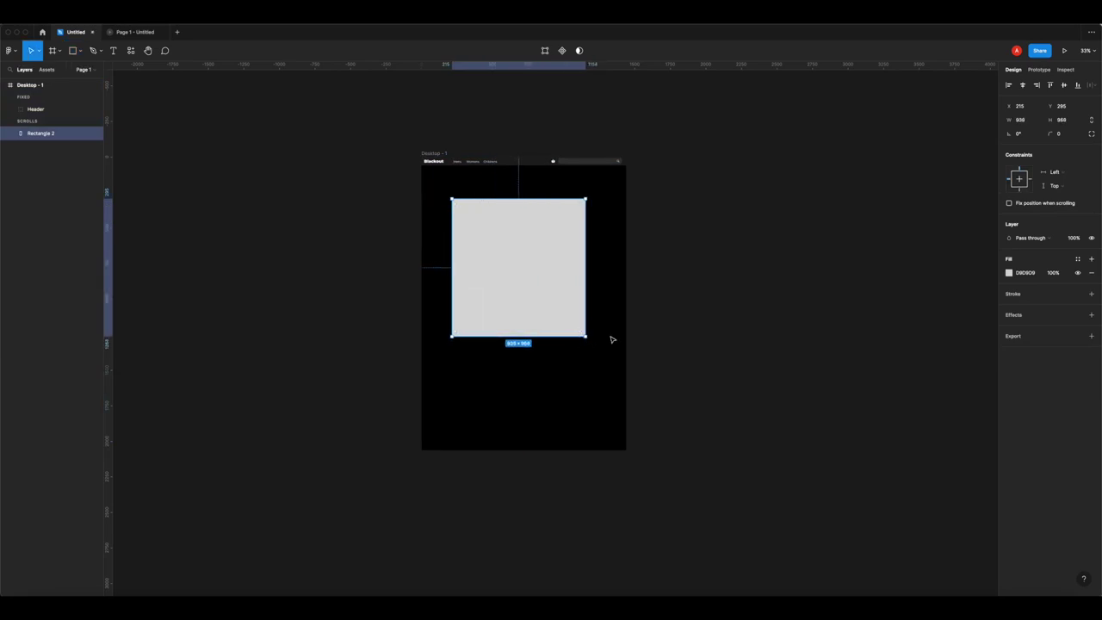
{"action": "left_click", "coordinate": [726, 324]}
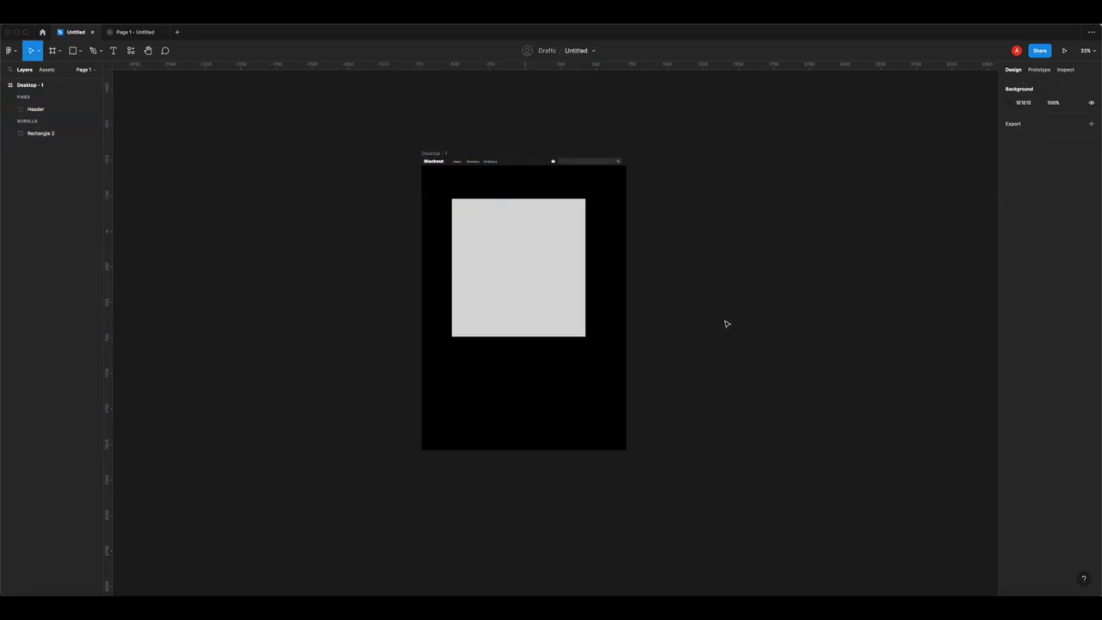
- Scroll the page in the prototype preview to test the fixed header against the rectangle, and return to the design file
{"action": "left_click", "coordinate": [142, 32]}
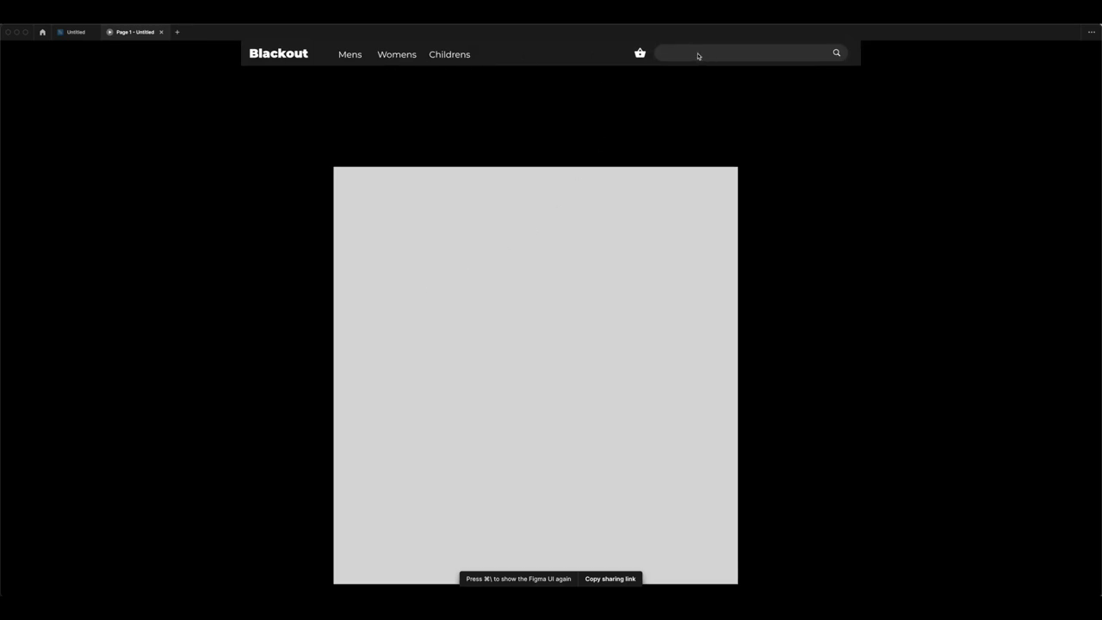
{"action": "left_click", "coordinate": [518, 237]}
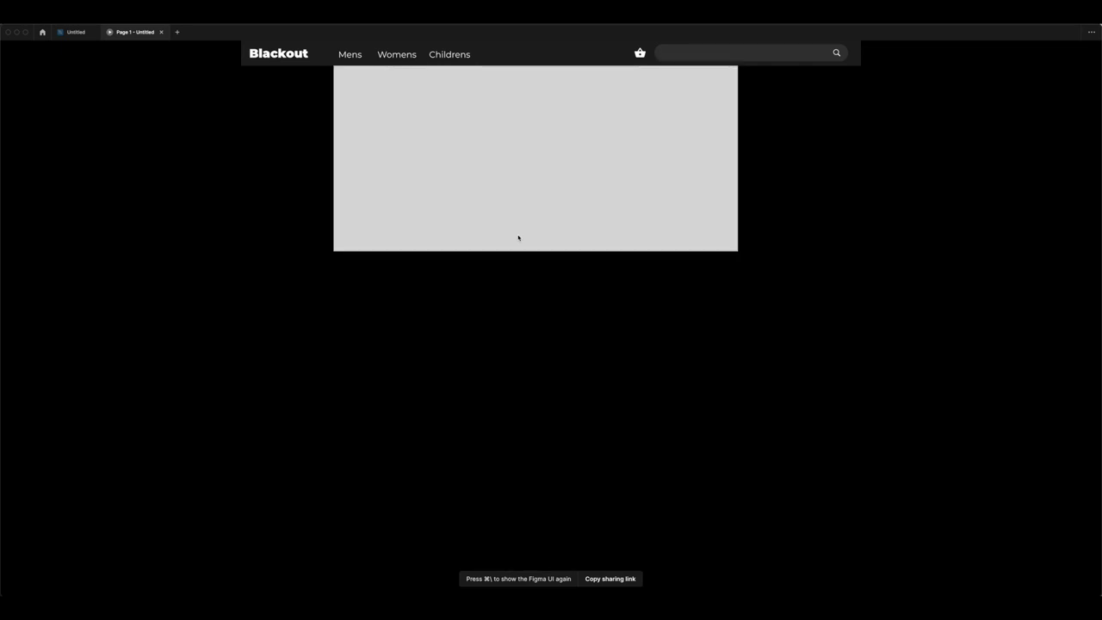
{"action": "left_click", "coordinate": [518, 238]}
{"action": "left_click", "coordinate": [518, 237]}
{"action": "left_click", "coordinate": [519, 238]}
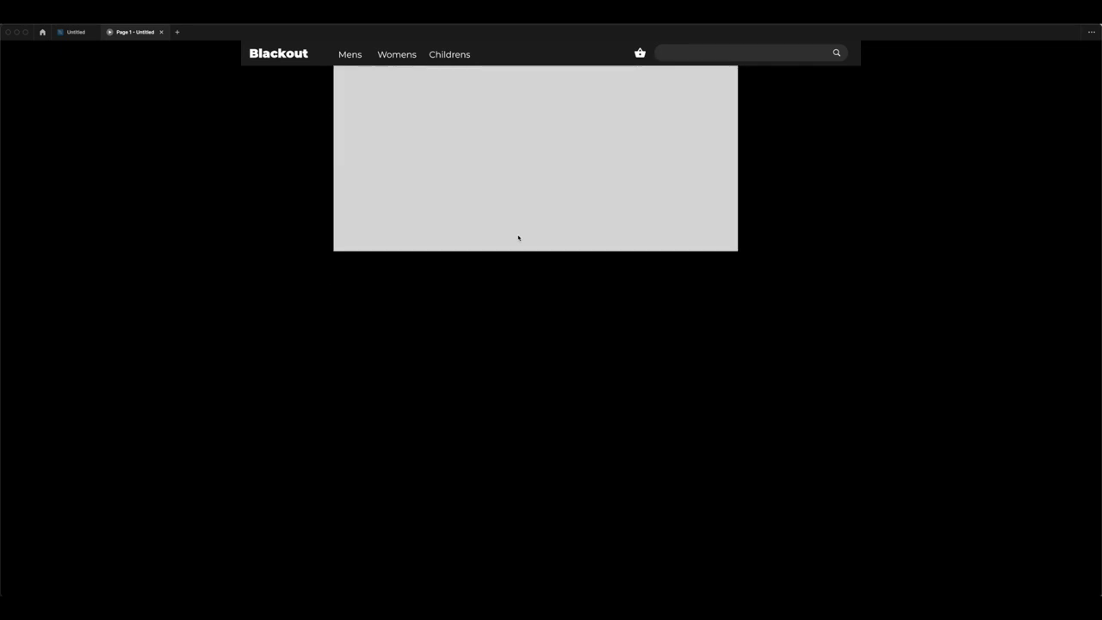
{"action": "left_click", "coordinate": [518, 237]}
{"action": "left_click", "coordinate": [519, 237]}
{"action": "left_click", "coordinate": [518, 238]}
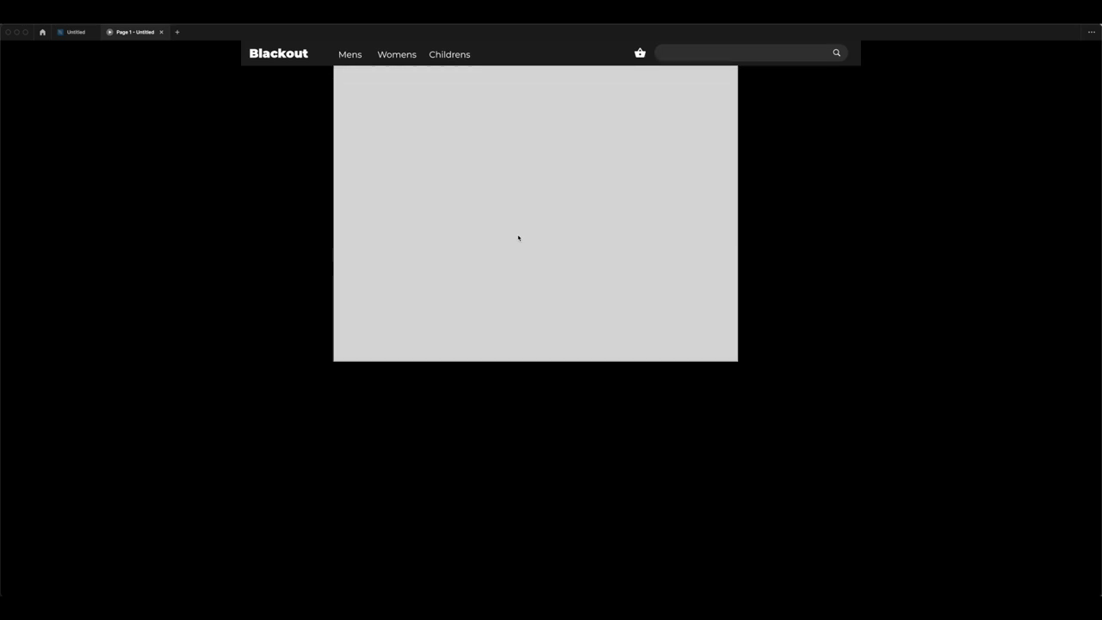
{"action": "left_click", "coordinate": [69, 33]}
- Delete the grey test rectangle from the Desktop - 1 frame
{"action": "left_click", "coordinate": [531, 267]}
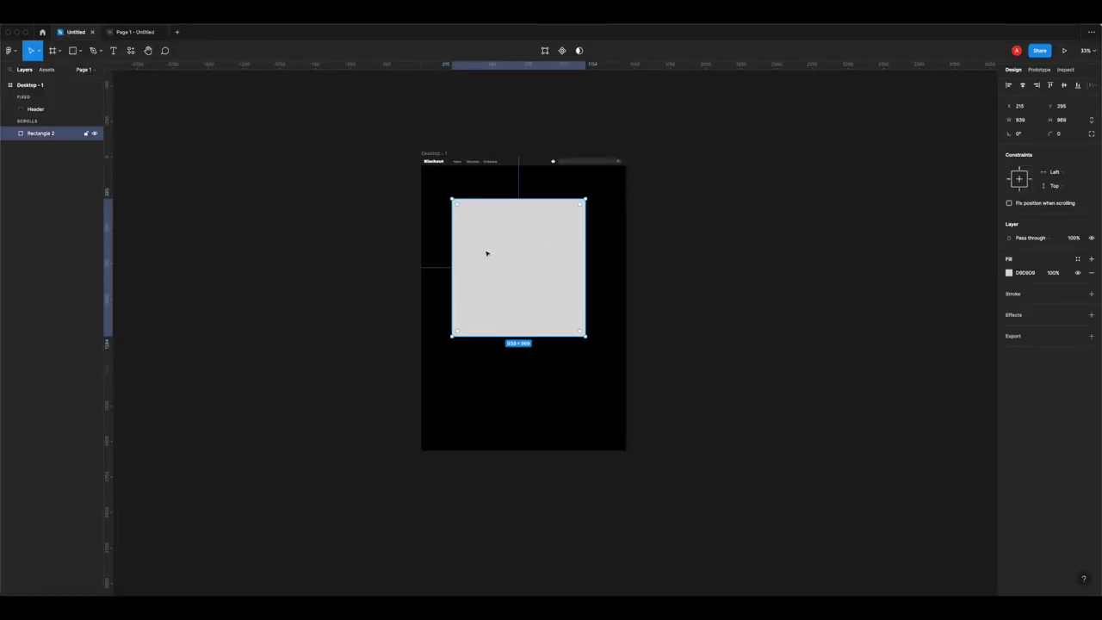
{"action": "key", "text": "Delete"}
{"action": "left_click", "coordinate": [551, 146]}
{"action": "scroll", "coordinate": [554, 151], "scroll_direction": "up", "scroll_amount": 5}
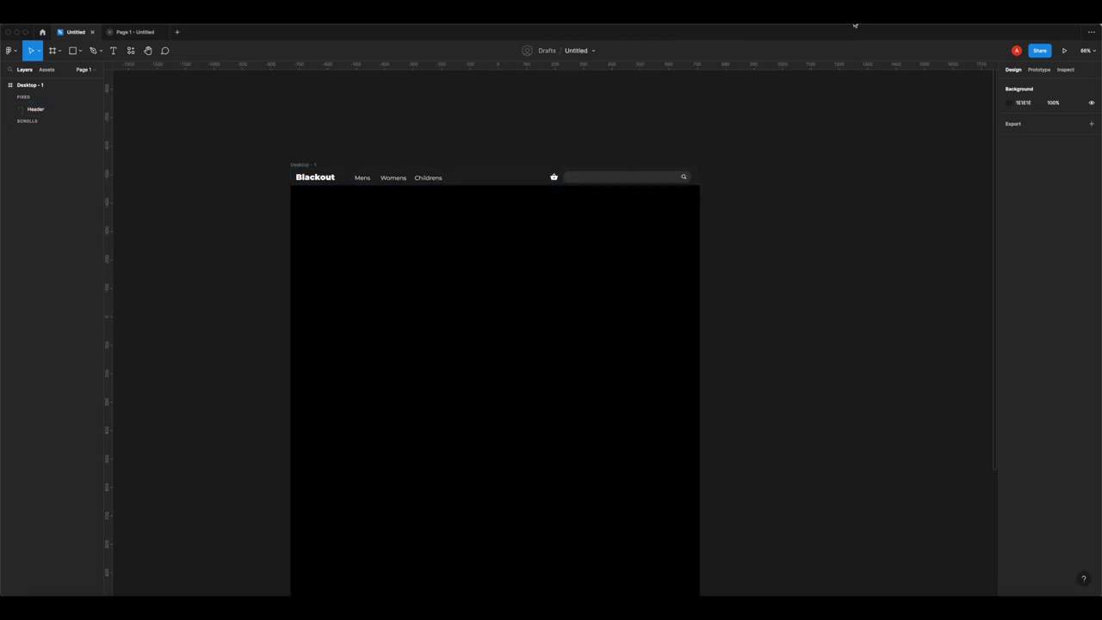
- Draw a full-width rectangle directly below the header in the Desktop - 1 frame, 1440 px wide with its height set to 400
{"action": "scroll", "coordinate": [738, 568], "scroll_direction": "down", "scroll_amount": 2}
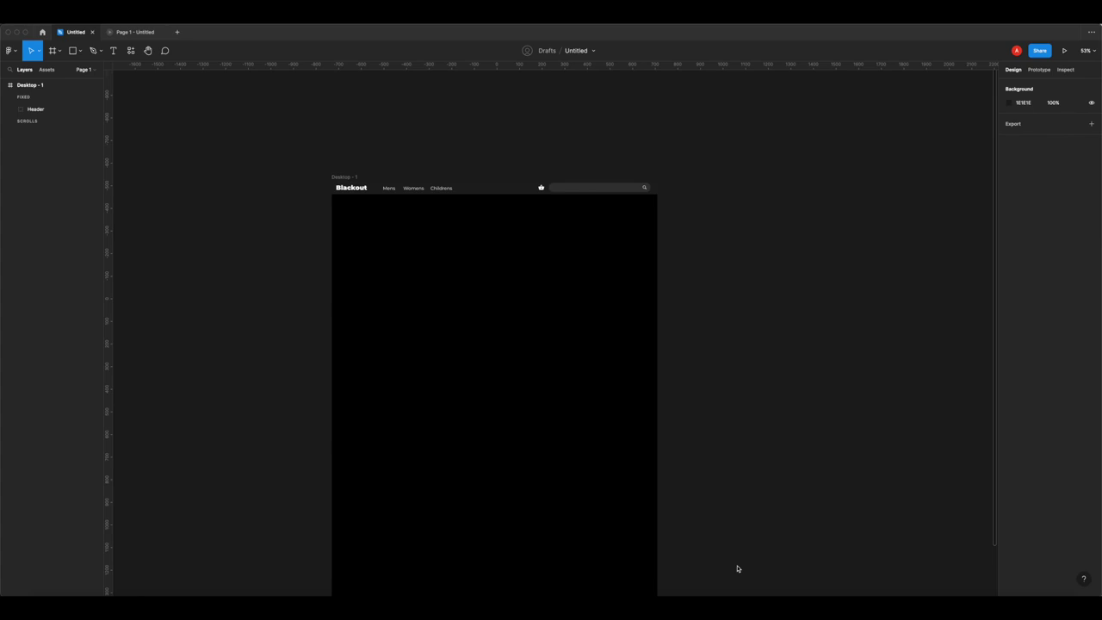
{"action": "left_click", "coordinate": [73, 50]}
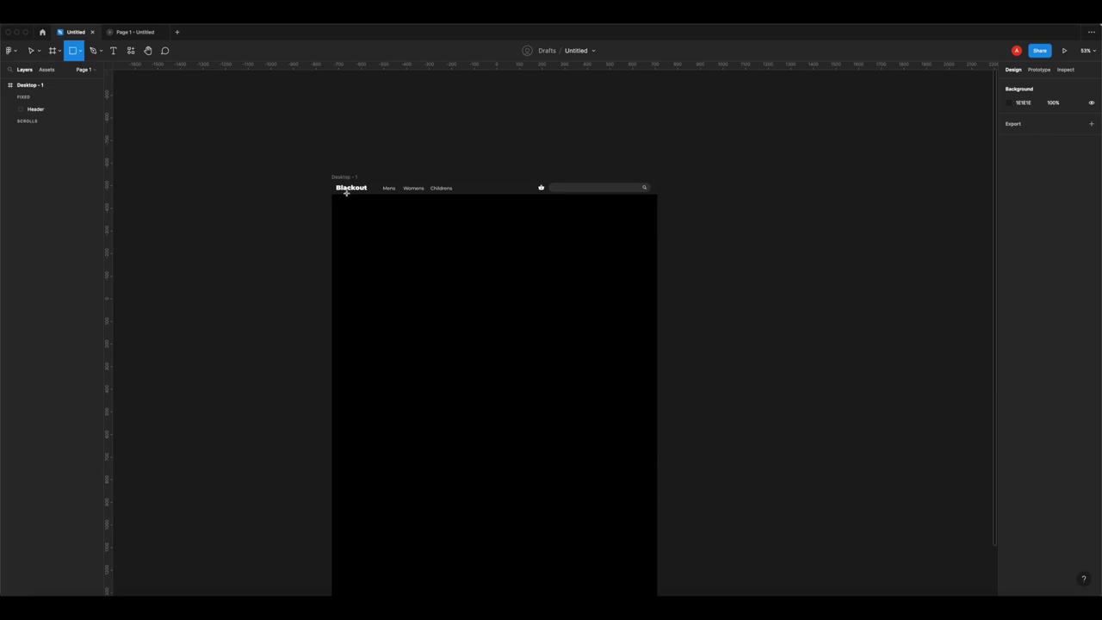
{"action": "left_click_drag", "start_coordinate": [332, 197], "coordinate": [659, 260]}
{"action": "left_click", "coordinate": [1070, 124]}
{"action": "type", "text": "400"}
{"action": "key", "text": "Return"}
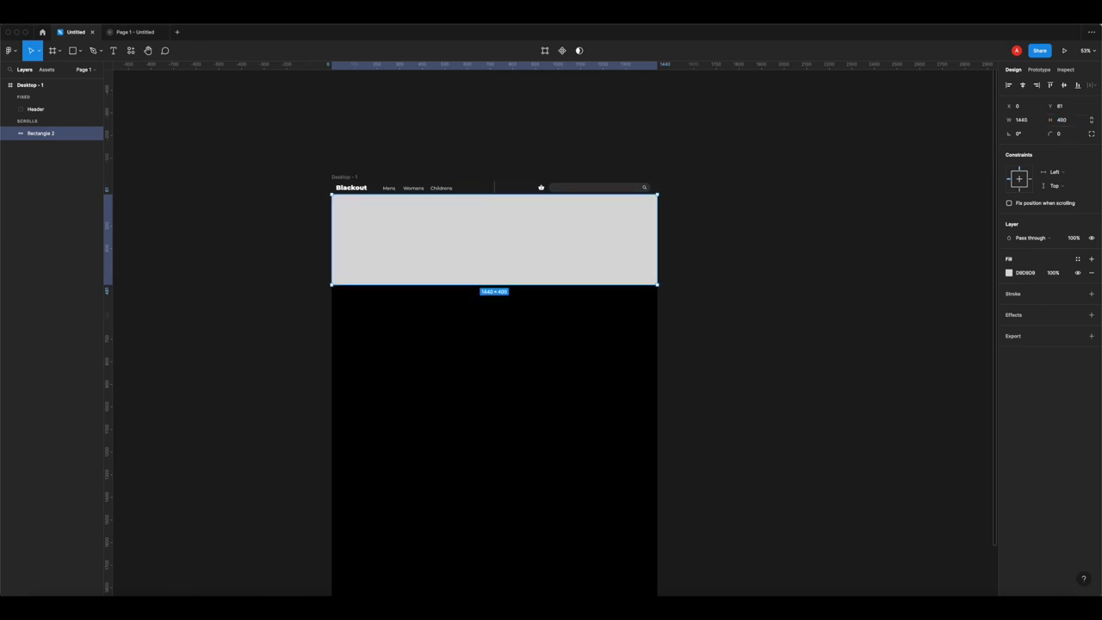
{"action": "left_click", "coordinate": [244, 206]}
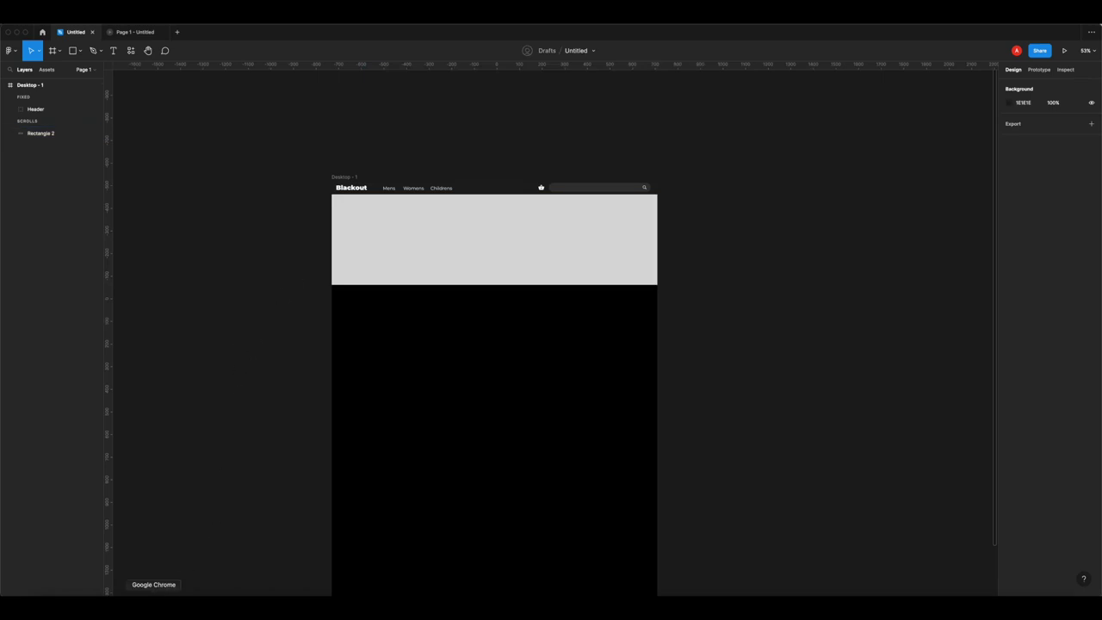
- Switch to Chrome, browse the Unsplash nike photo results, and copy the image of the red Nike sneaker on a red background
{"action": "left_click", "coordinate": [154, 608]}
{"action": "left_click", "coordinate": [6, 86]}
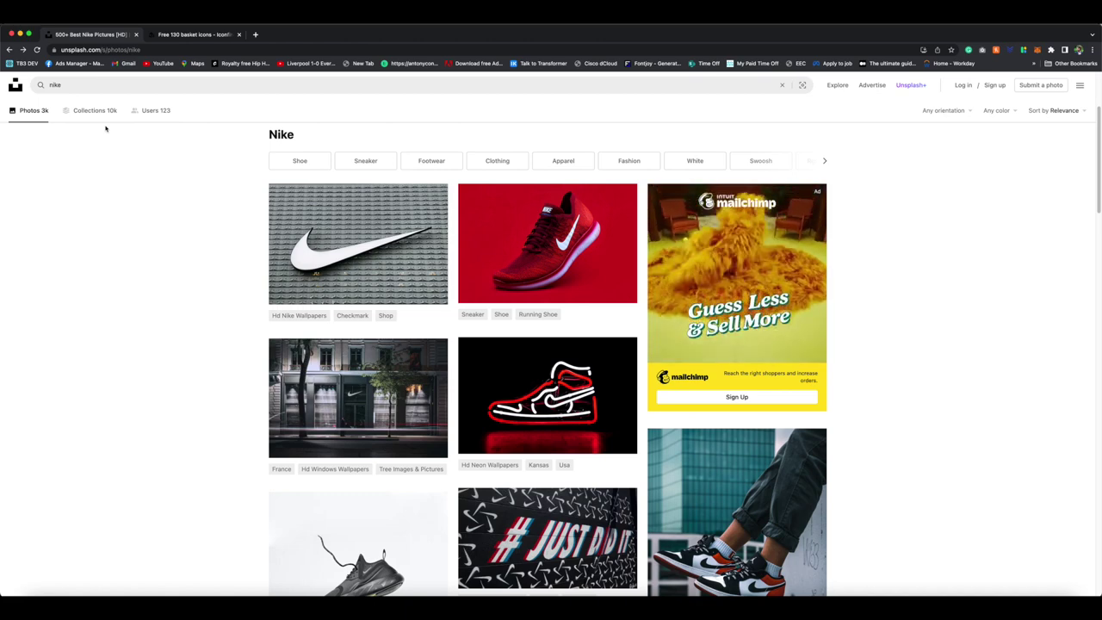
{"action": "scroll", "coordinate": [370, 345], "scroll_direction": "down", "scroll_amount": 10}
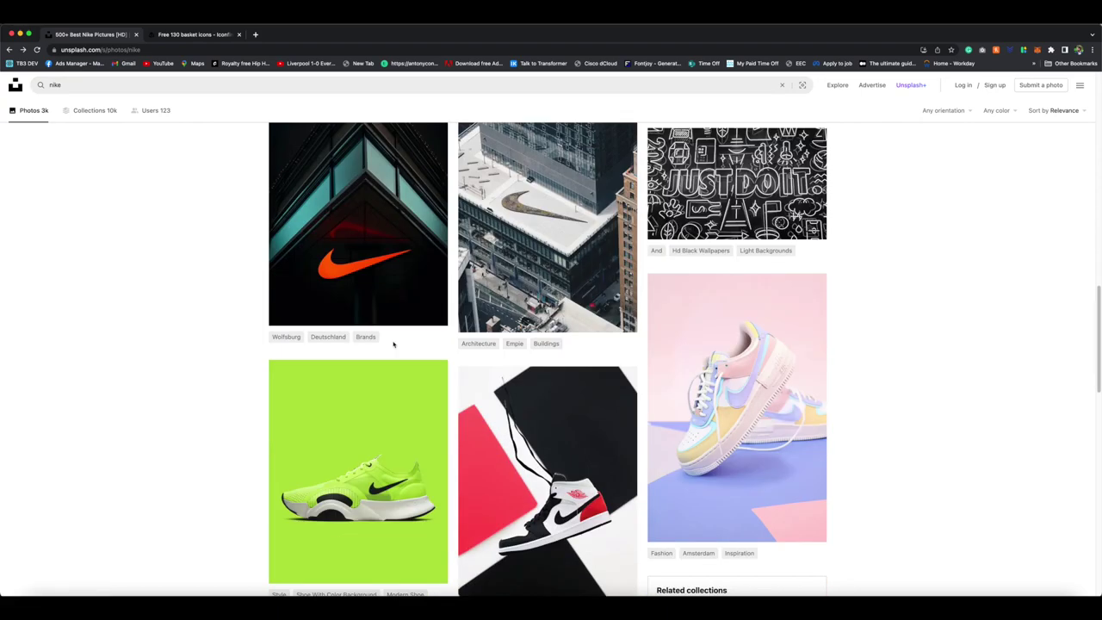
{"action": "scroll", "coordinate": [345, 430], "scroll_direction": "down", "scroll_amount": 4}
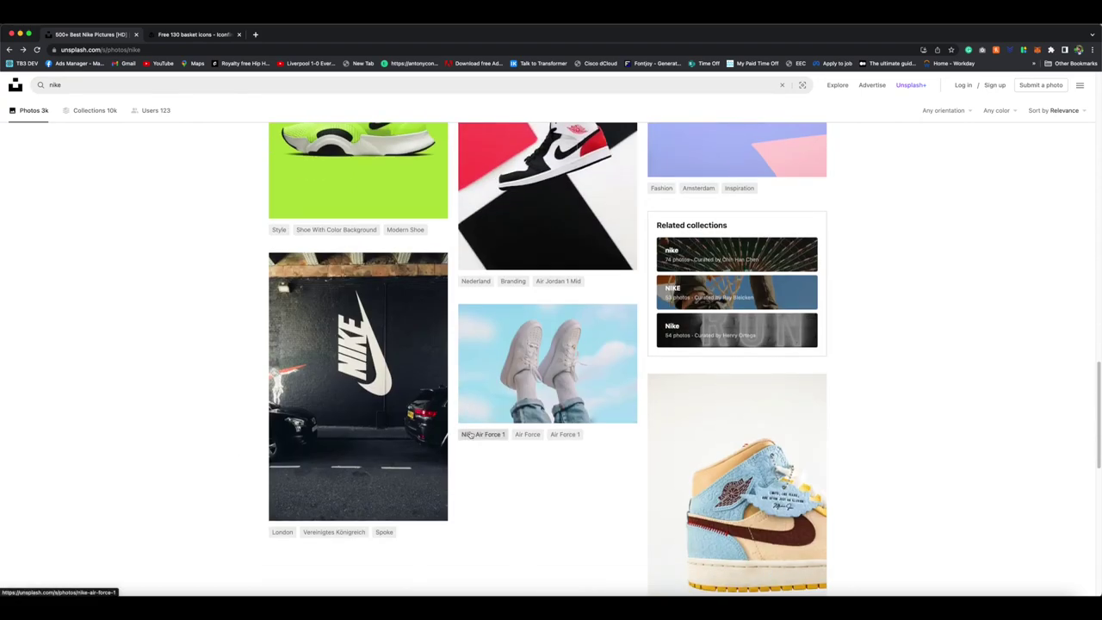
{"action": "scroll", "coordinate": [470, 435], "scroll_direction": "up", "scroll_amount": 15}
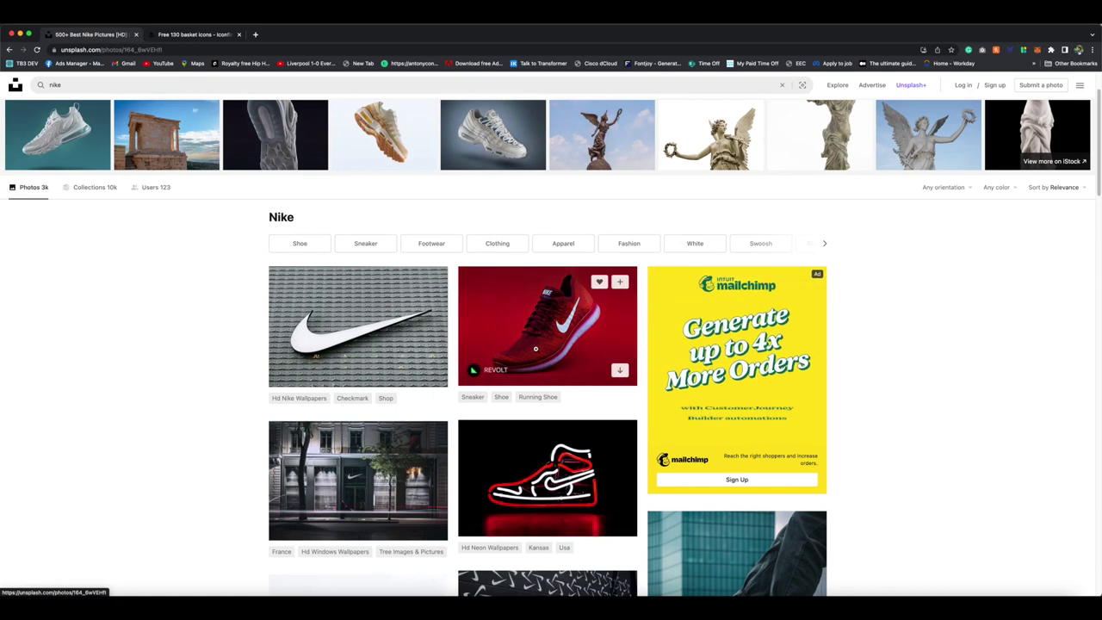
{"action": "left_click", "coordinate": [548, 336]}
{"action": "right_click", "coordinate": [516, 348]}
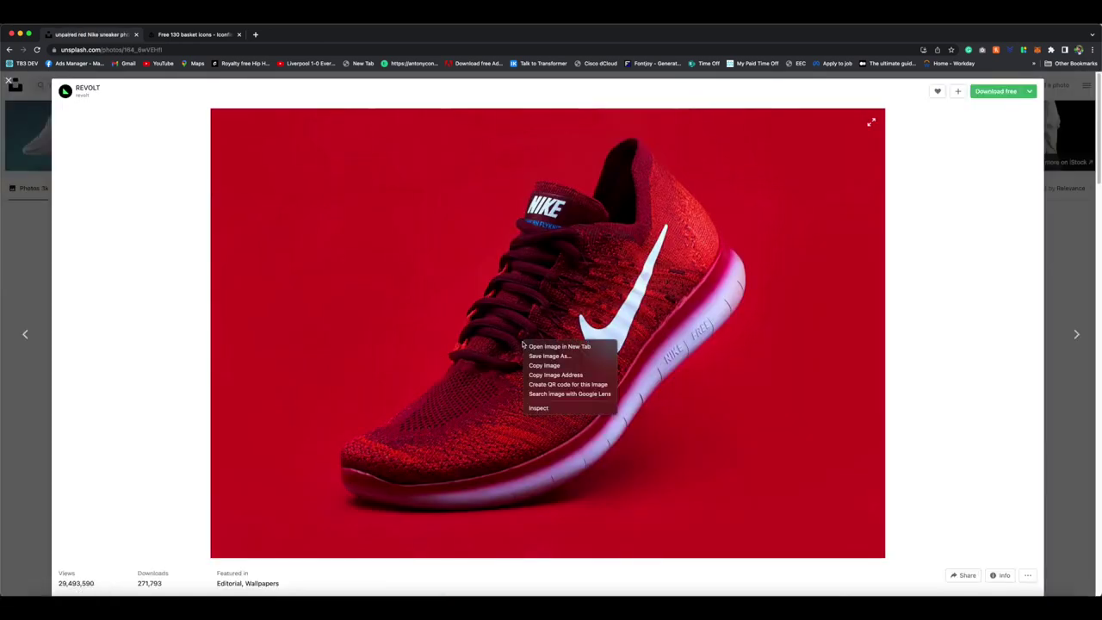
{"action": "left_click", "coordinate": [545, 367]}
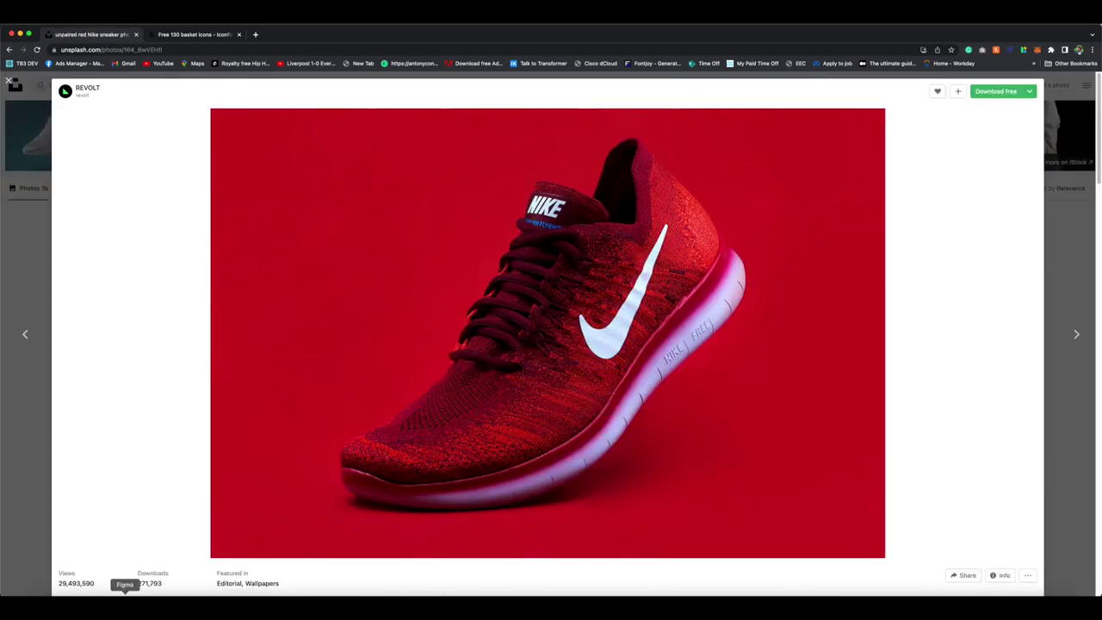
- Return to Figma and paste the red sneaker photo, scaling it down to about 1652 × 1102 px over the banner rectangle
{"action": "left_click", "coordinate": [125, 594]}
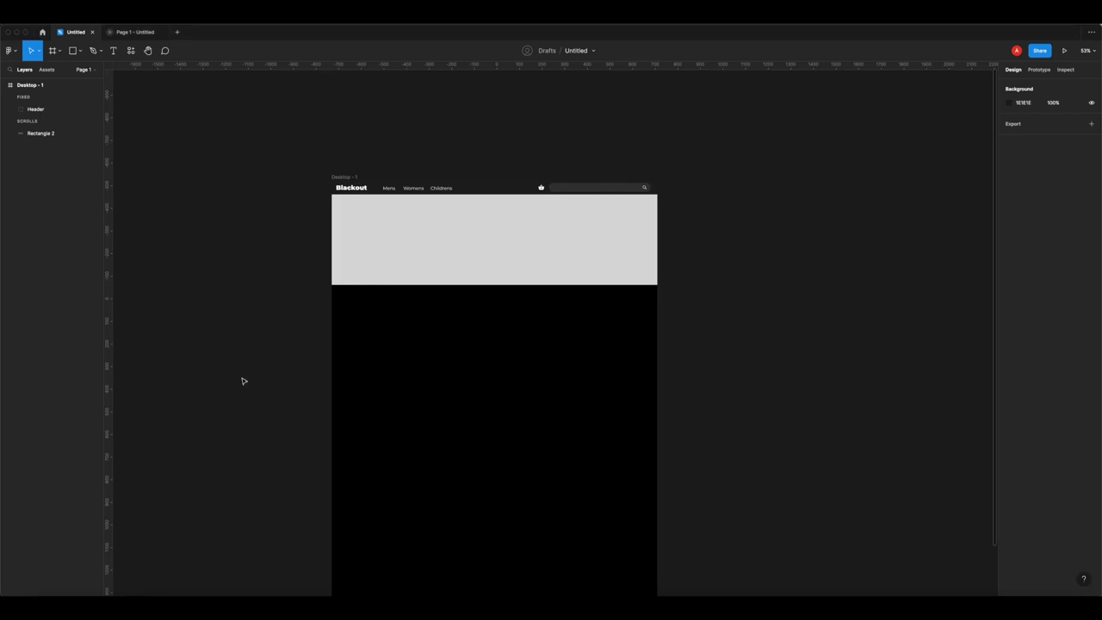
{"action": "key", "text": "super+v"}
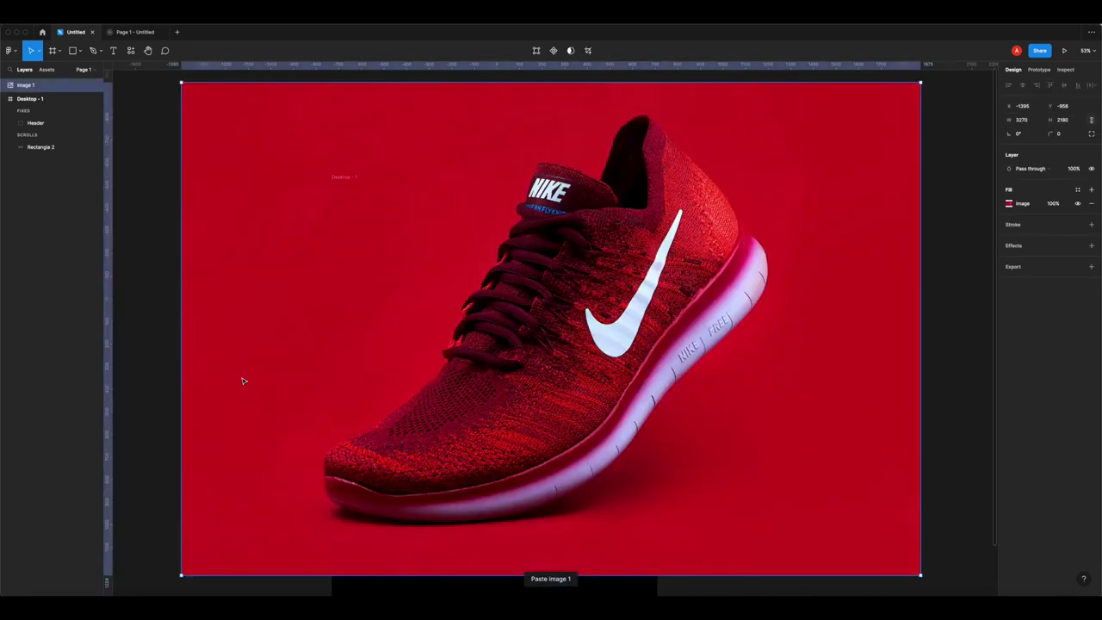
{"action": "left_click_drag", "start_coordinate": [922, 291], "coordinate": [595, 315]}
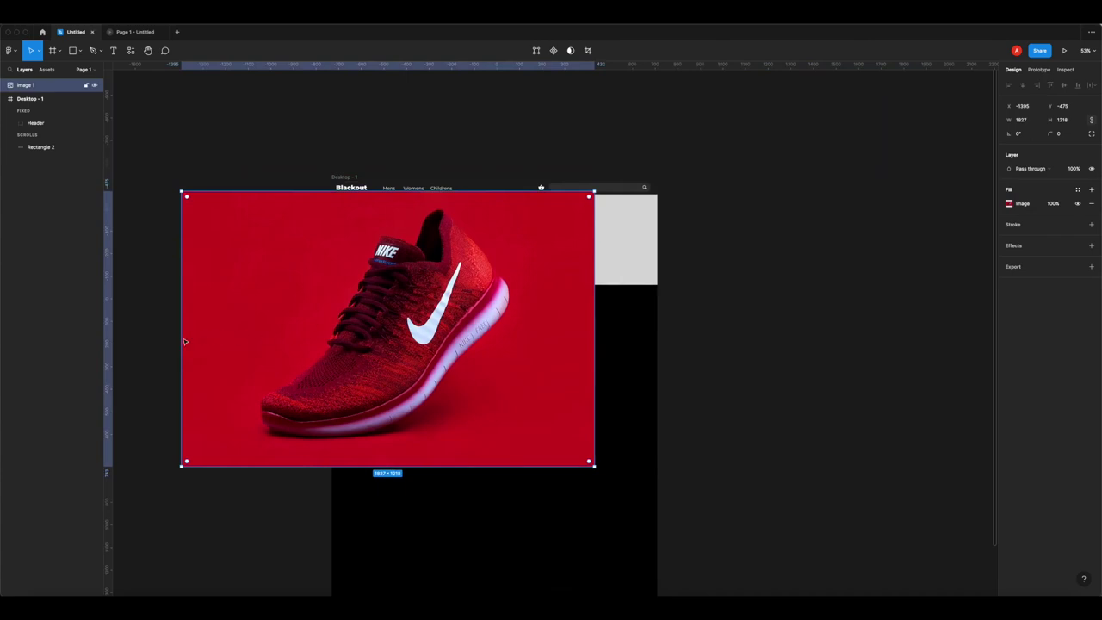
{"action": "left_click_drag", "start_coordinate": [178, 336], "coordinate": [348, 326]}
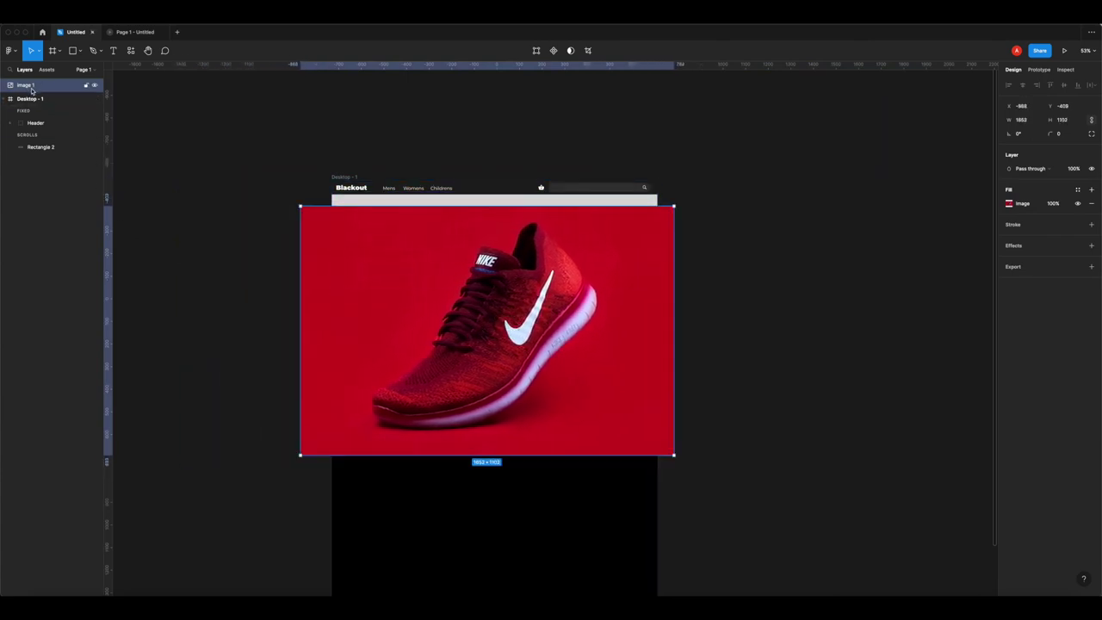
- Move the sneaker image inside the Desktop - 1 frame above Rectangle 2 and mask it with that rectangle
{"action": "left_click_drag", "start_coordinate": [31, 91], "coordinate": [43, 143]}
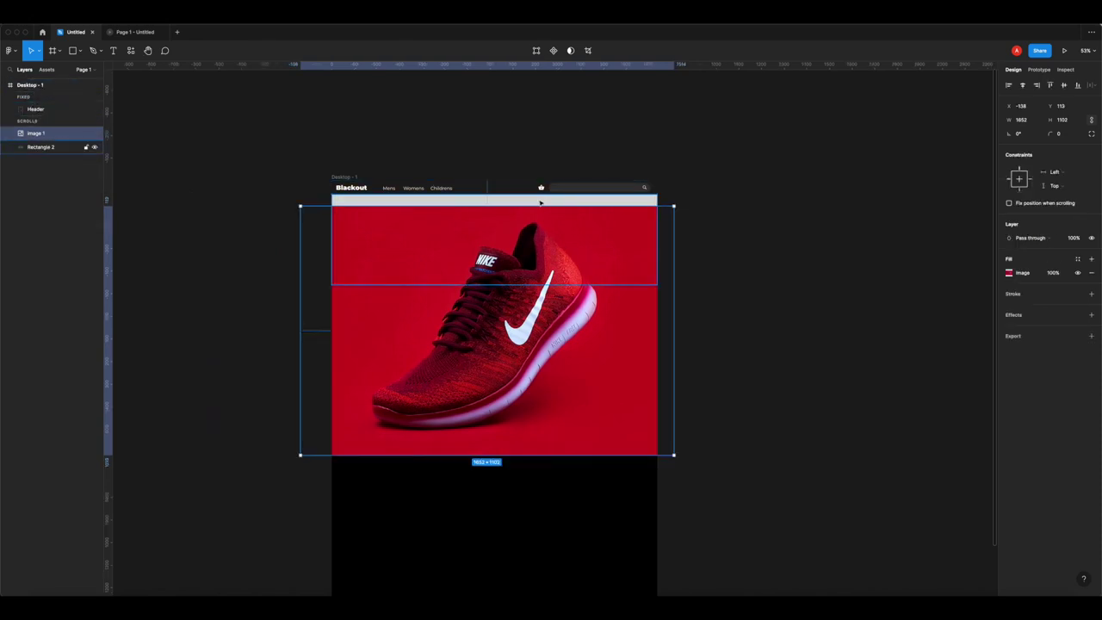
{"action": "left_click", "coordinate": [233, 244]}
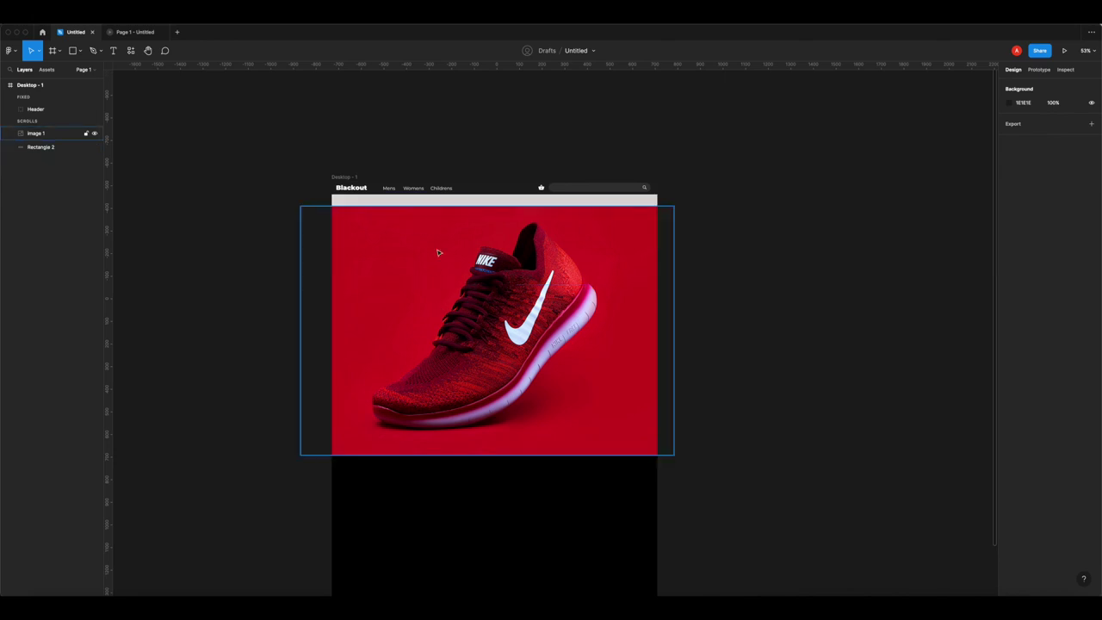
{"action": "left_click", "coordinate": [439, 208]}
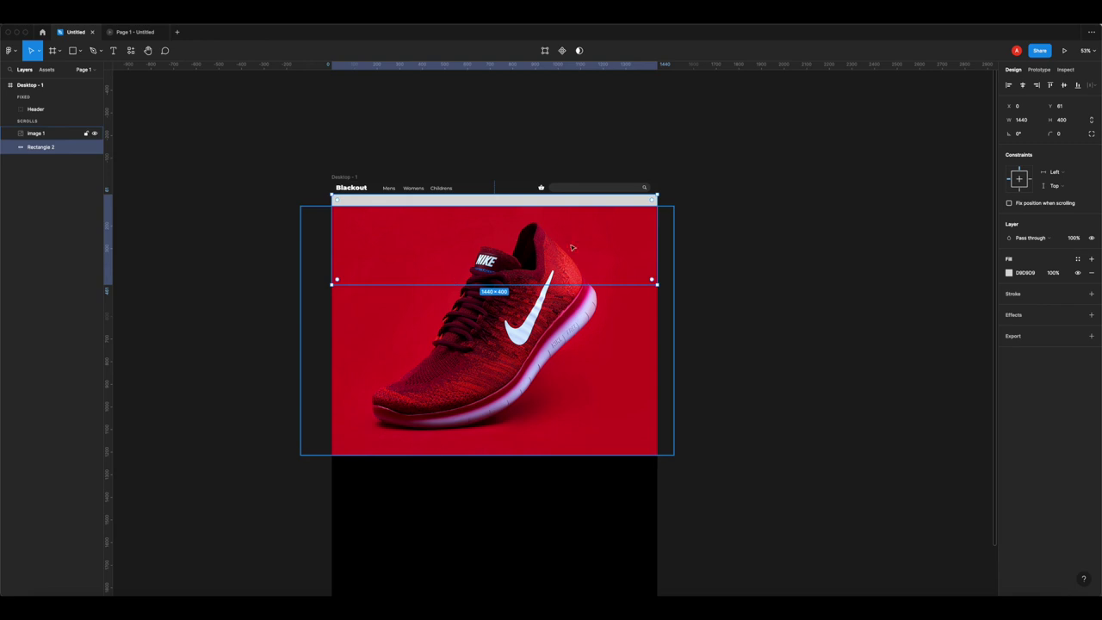
{"action": "left_click_drag", "start_coordinate": [280, 244], "coordinate": [410, 291]}
{"action": "right_click", "coordinate": [382, 229]}
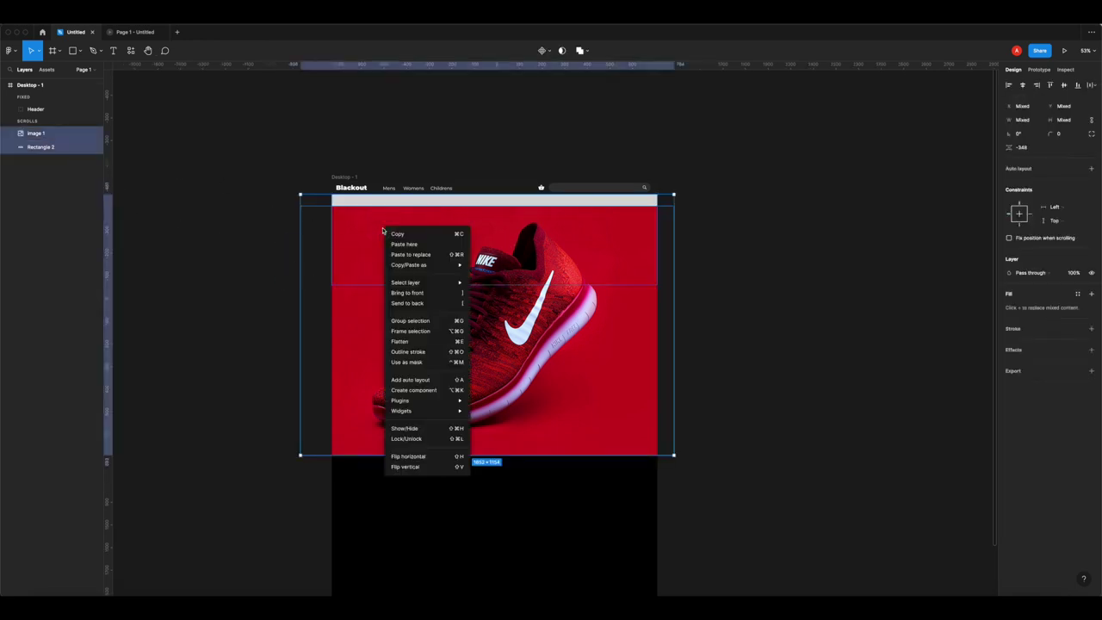
{"action": "left_click", "coordinate": [429, 363]}
{"action": "left_click", "coordinate": [475, 315]}
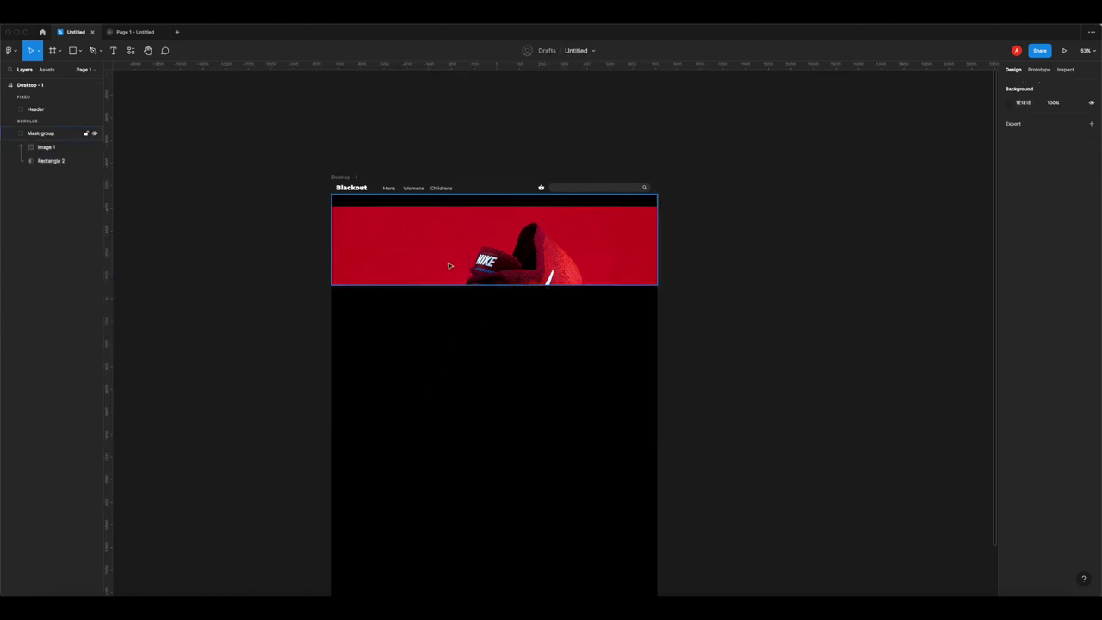
- Rescale and reposition the sneaker image inside the mask group so the laces, swoosh and sole fill the banner's right half
{"action": "left_click", "coordinate": [457, 248]}
{"action": "double_click", "coordinate": [476, 250]}
{"action": "left_click_drag", "start_coordinate": [520, 265], "coordinate": [524, 259]}
{"action": "left_click_drag", "start_coordinate": [525, 439], "coordinate": [524, 419]}
{"action": "left_click_drag", "start_coordinate": [480, 300], "coordinate": [466, 226]}
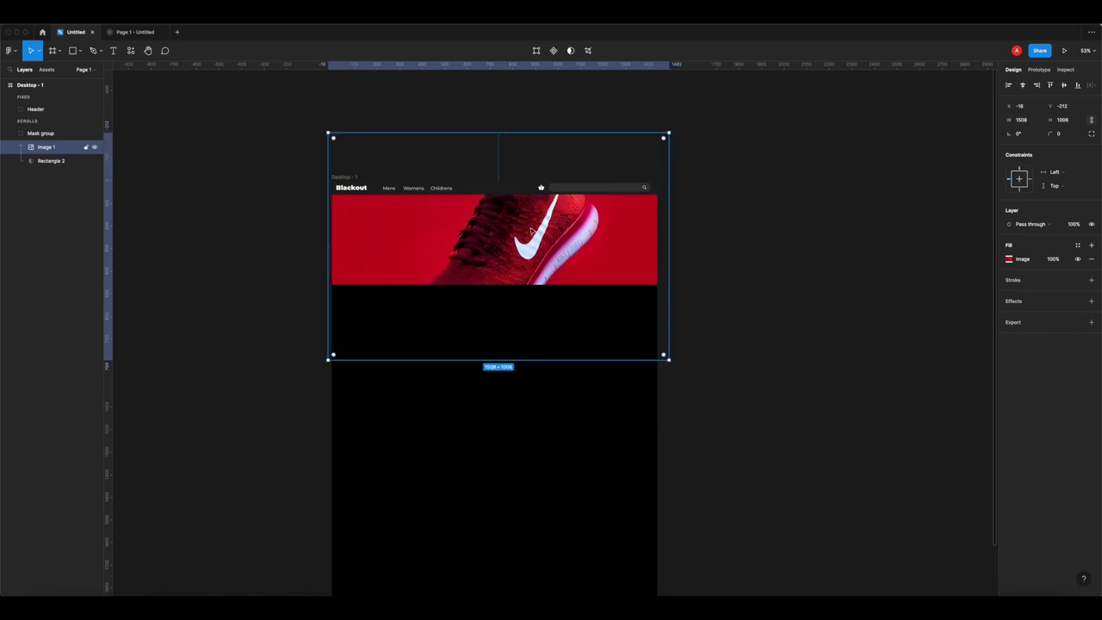
{"action": "left_click_drag", "start_coordinate": [671, 250], "coordinate": [729, 249]}
{"action": "left_click", "coordinate": [770, 250]}
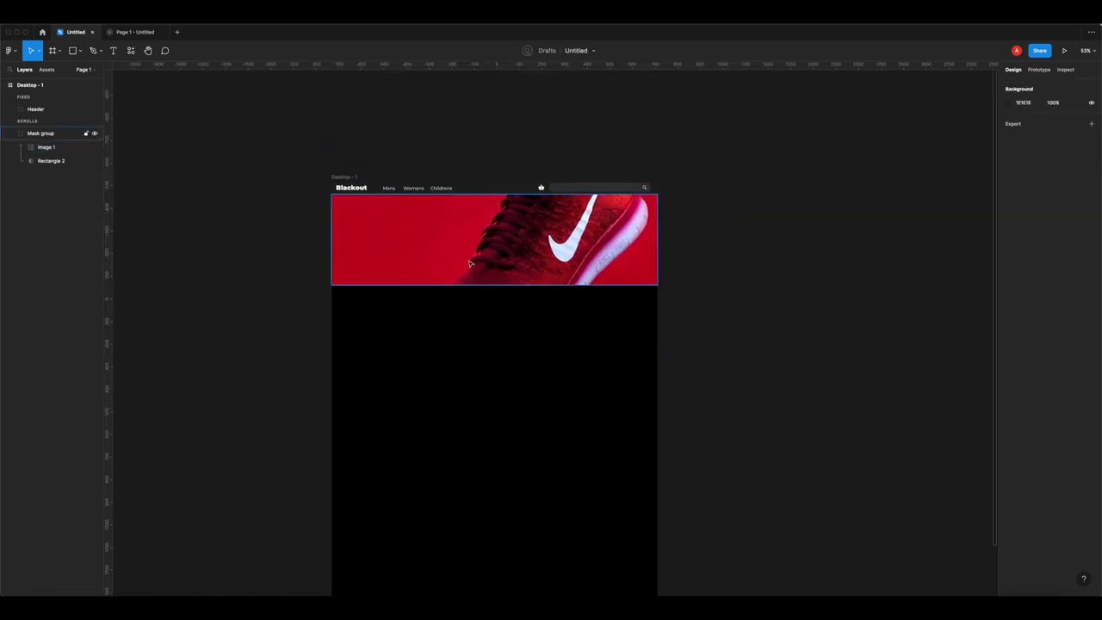
- Add a text box about 452 × 172 px on the banner's empty red area, reading NIKE FREE
{"action": "scroll", "coordinate": [433, 252], "scroll_direction": "up", "scroll_amount": 5}
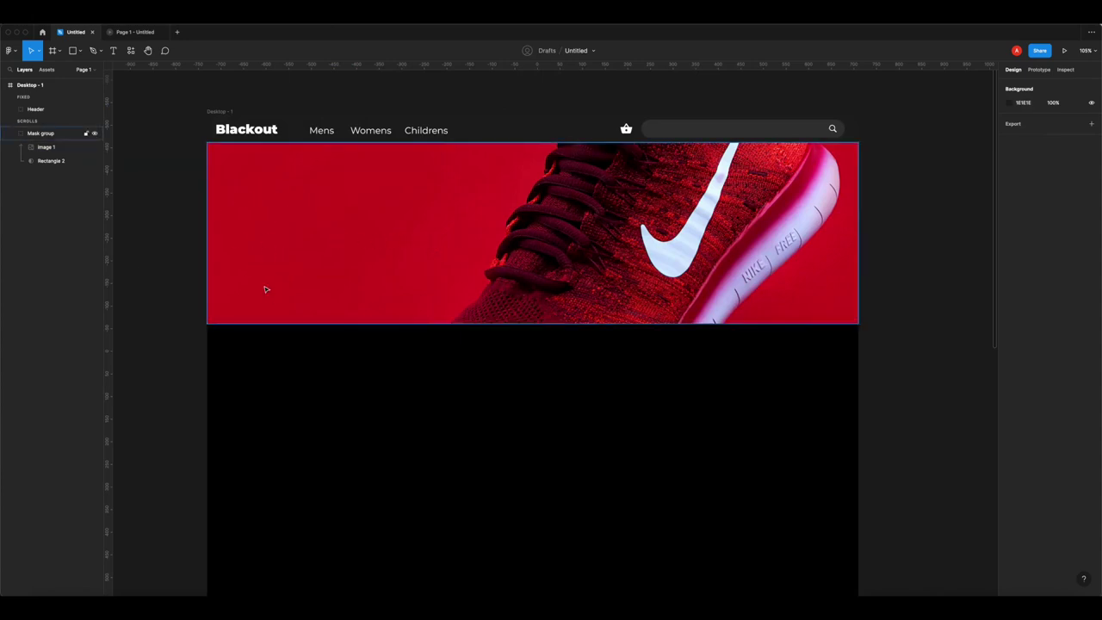
{"action": "scroll", "coordinate": [284, 316], "scroll_direction": "up", "scroll_amount": 2}
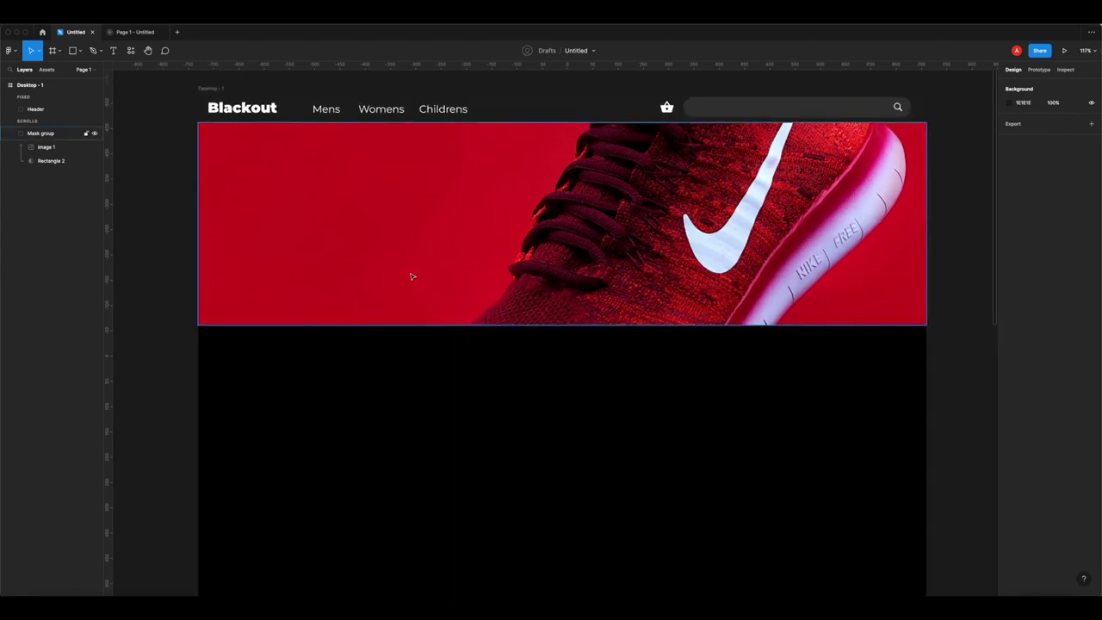
{"action": "left_click", "coordinate": [113, 51]}
{"action": "left_click_drag", "start_coordinate": [225, 156], "coordinate": [453, 241]}
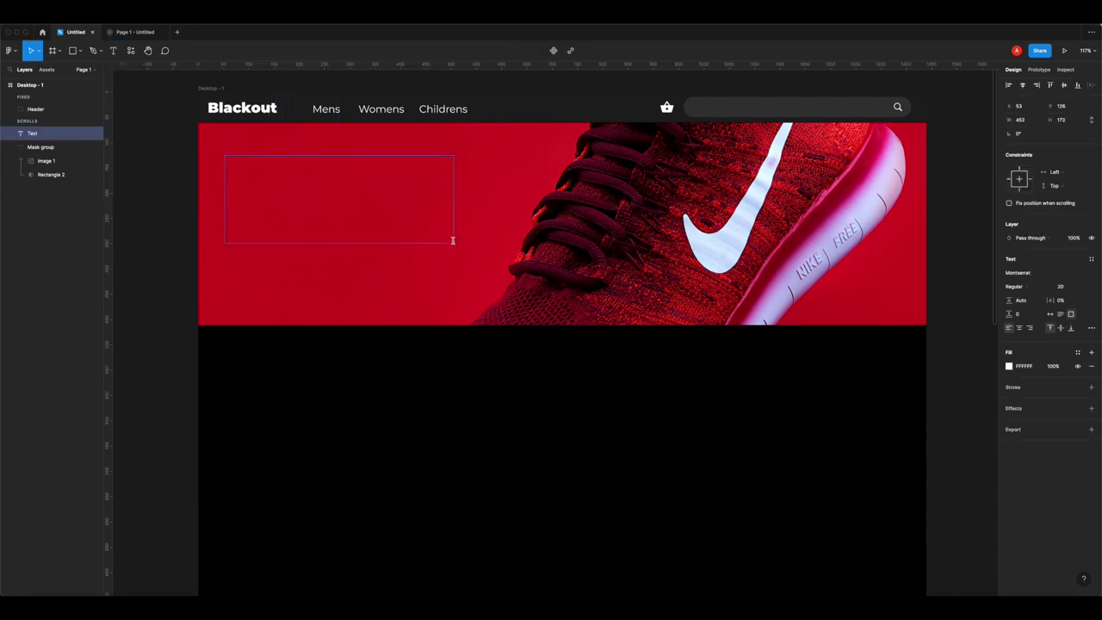
{"action": "type", "text": "NIKE FREE"}
- Try a font size of 100 on the NIKE FREE text
{"action": "key", "text": "ctrl+a"}
{"action": "left_click", "coordinate": [1065, 287]}
{"action": "key", "text": "Return"}
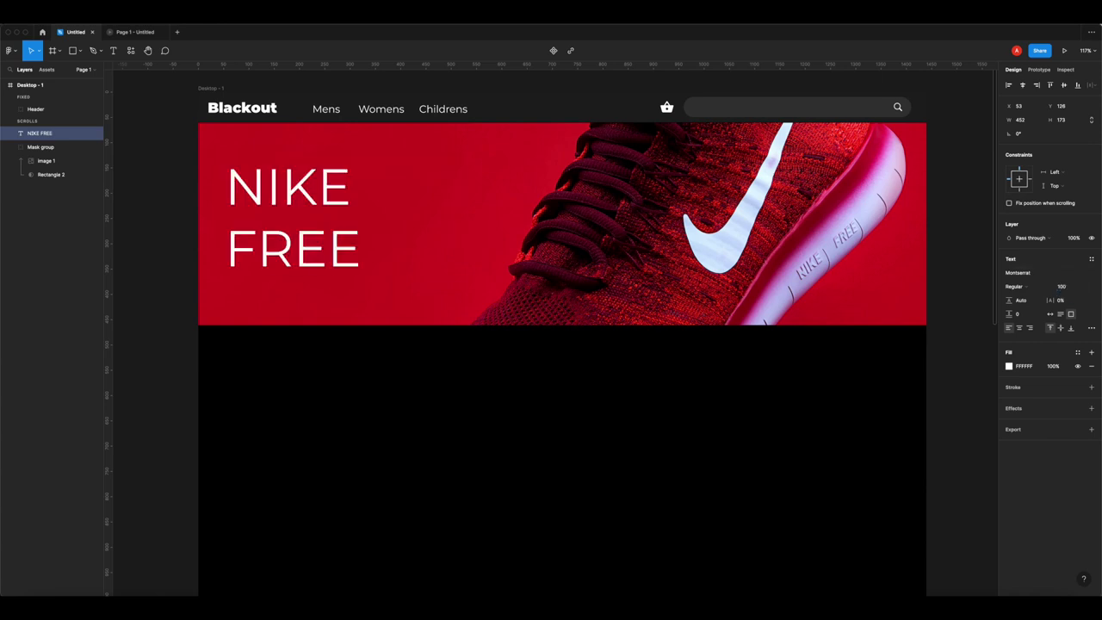
- Set the font size of the NIKE FREE text to 60
{"action": "key", "text": "ctrl+a"}
{"action": "left_click", "coordinate": [1065, 286]}
{"action": "type", "text": "60"}
{"action": "key", "text": "Return"}
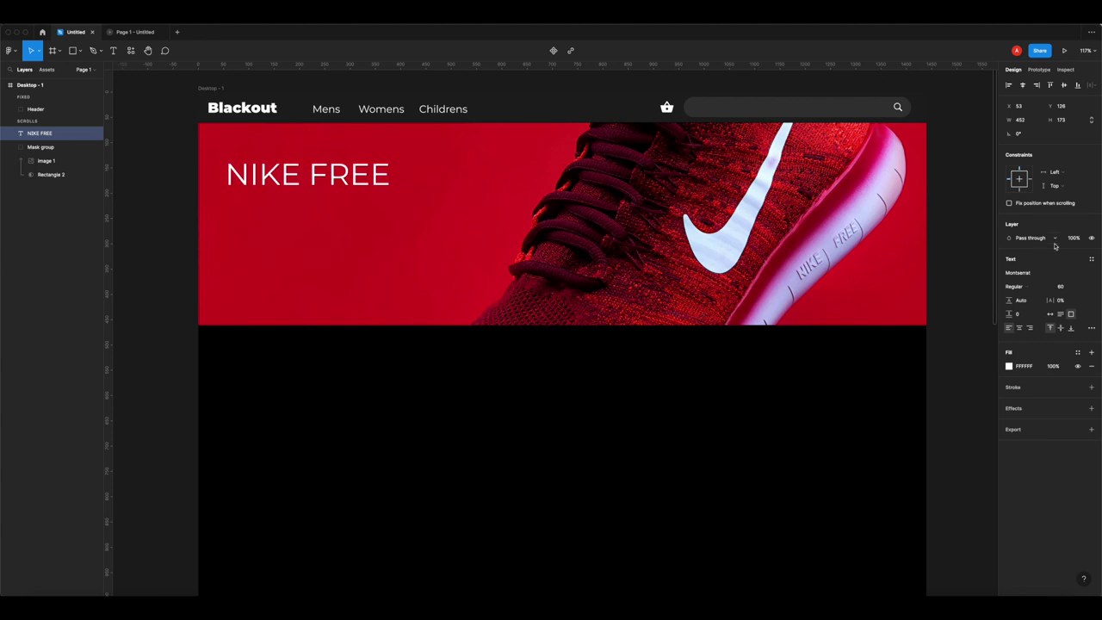
- Try the SemiBold, Bold, Light and ExtraBold font weights on the NIKE FREE text
{"action": "left_click", "coordinate": [1034, 287]}
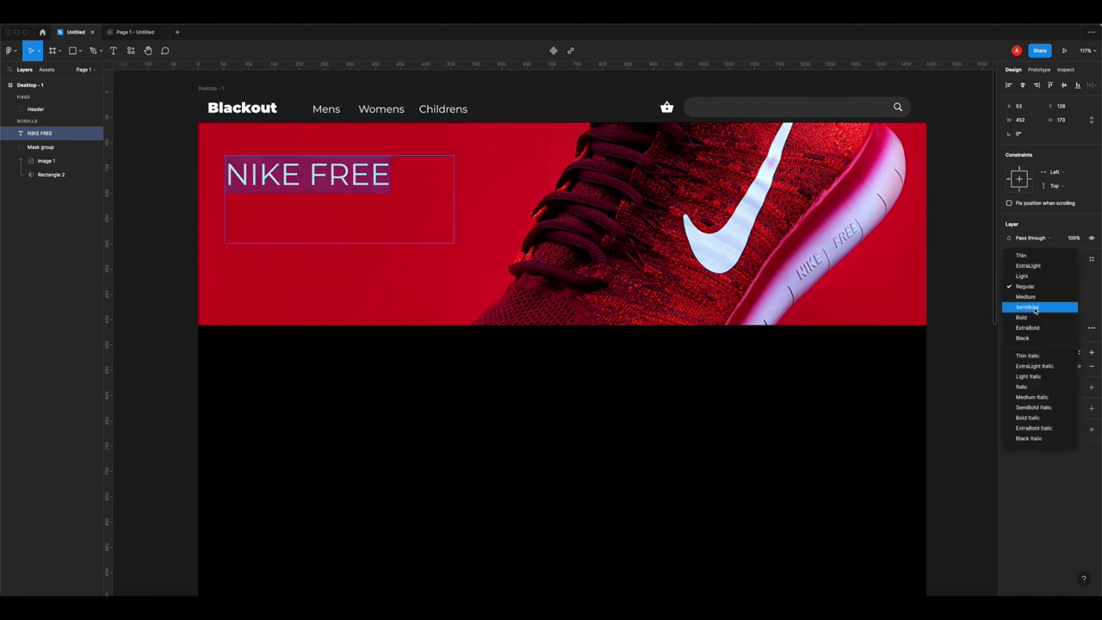
{"action": "left_click", "coordinate": [1036, 307]}
{"action": "left_click", "coordinate": [1019, 288]}
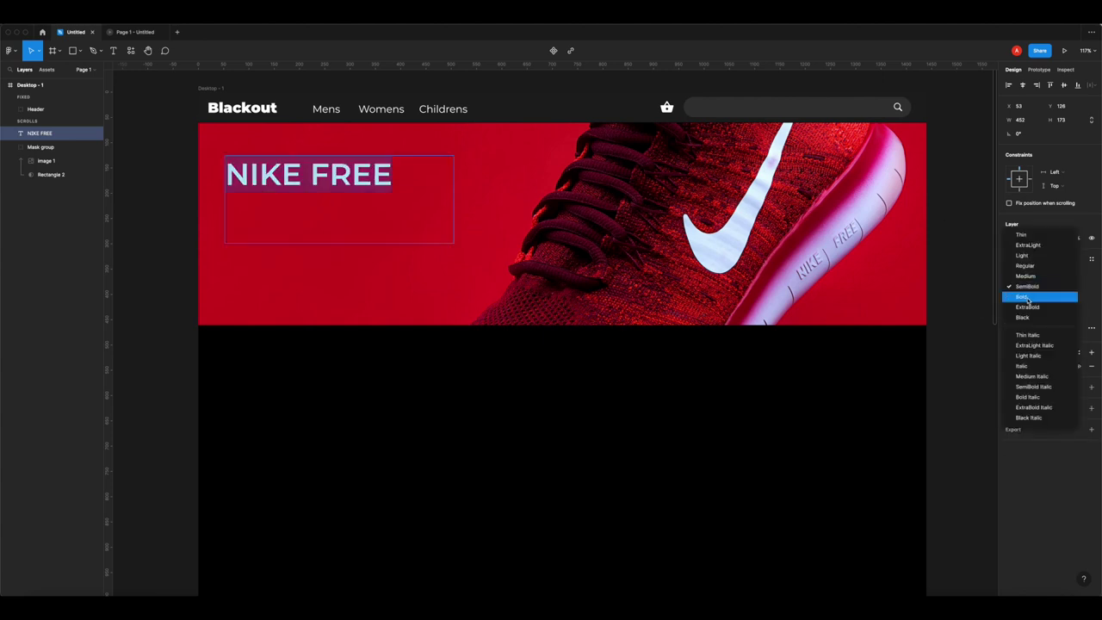
{"action": "left_click", "coordinate": [1035, 297]}
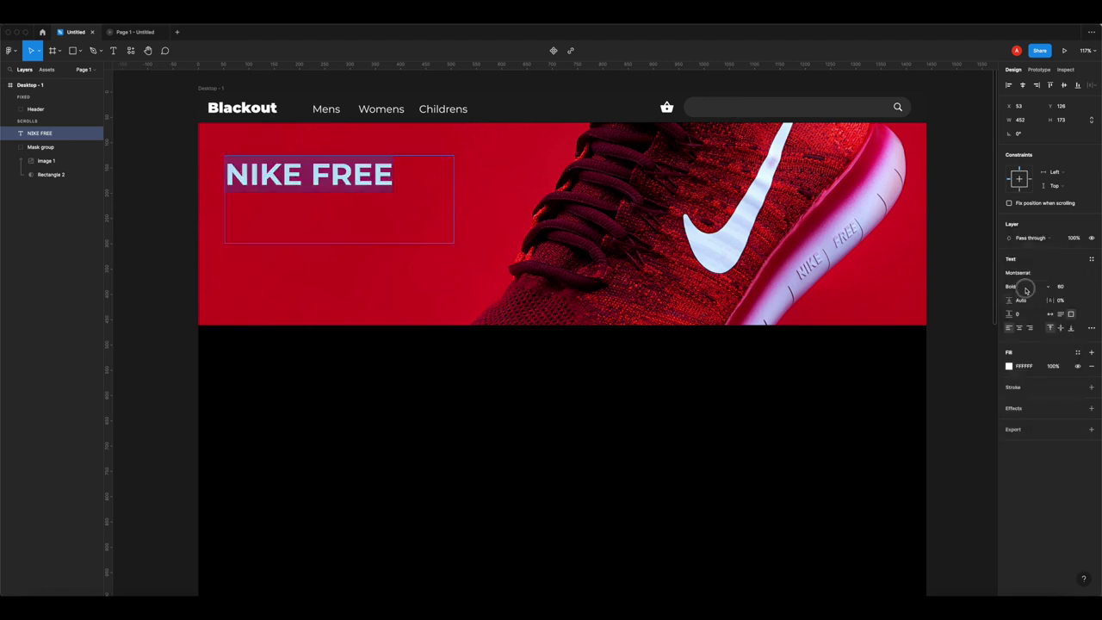
{"action": "left_click", "coordinate": [1023, 287]}
{"action": "left_click", "coordinate": [1038, 246]}
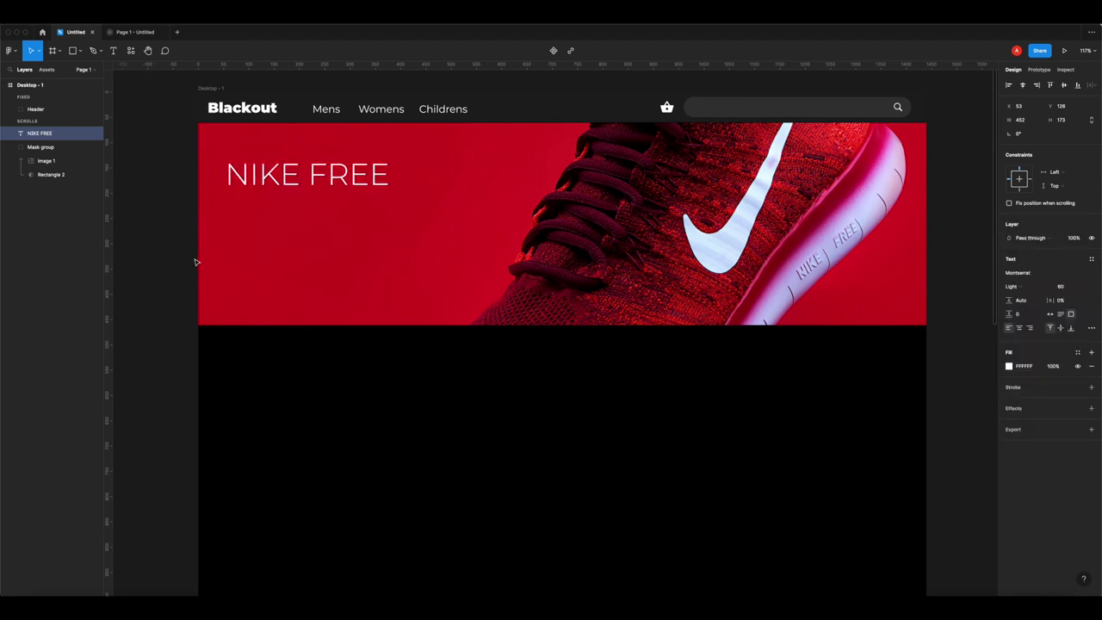
{"action": "left_click", "coordinate": [1020, 287]}
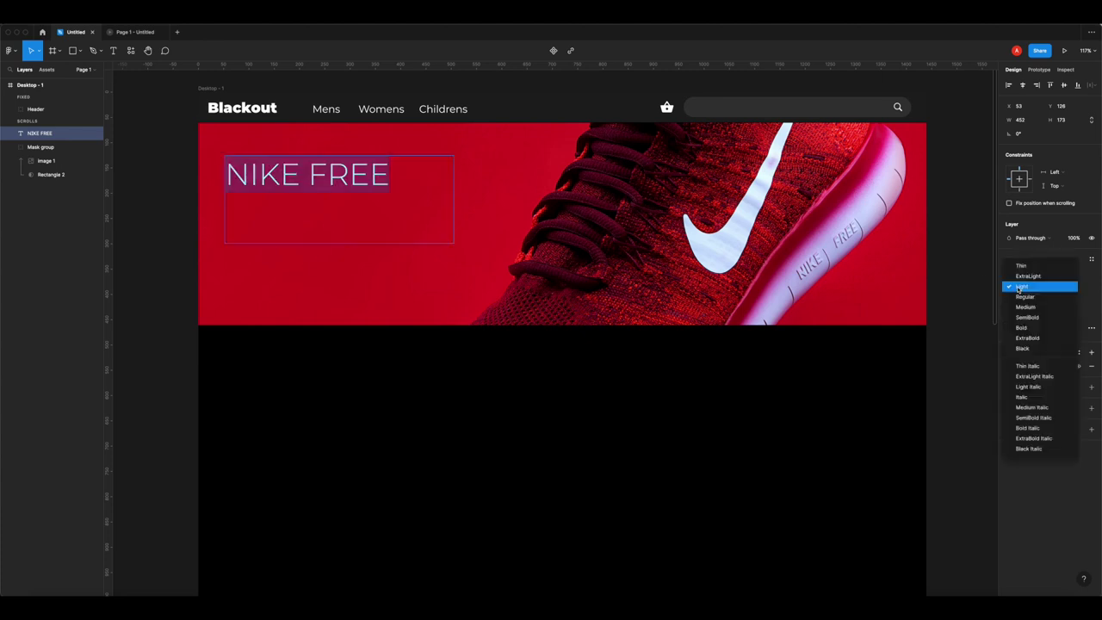
{"action": "left_click", "coordinate": [1033, 338]}
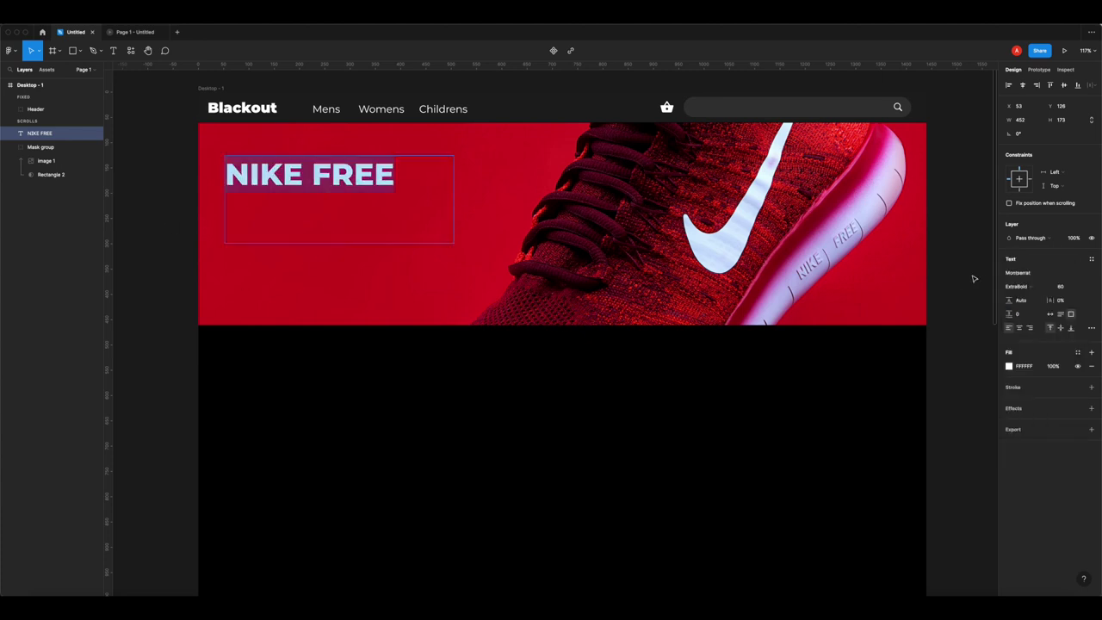
- Set the NIKE FREE text's font weight to Bold and deselect it
{"action": "left_click", "coordinate": [1023, 287]}
{"action": "left_click", "coordinate": [1030, 277]}
{"action": "left_click", "coordinate": [169, 245]}
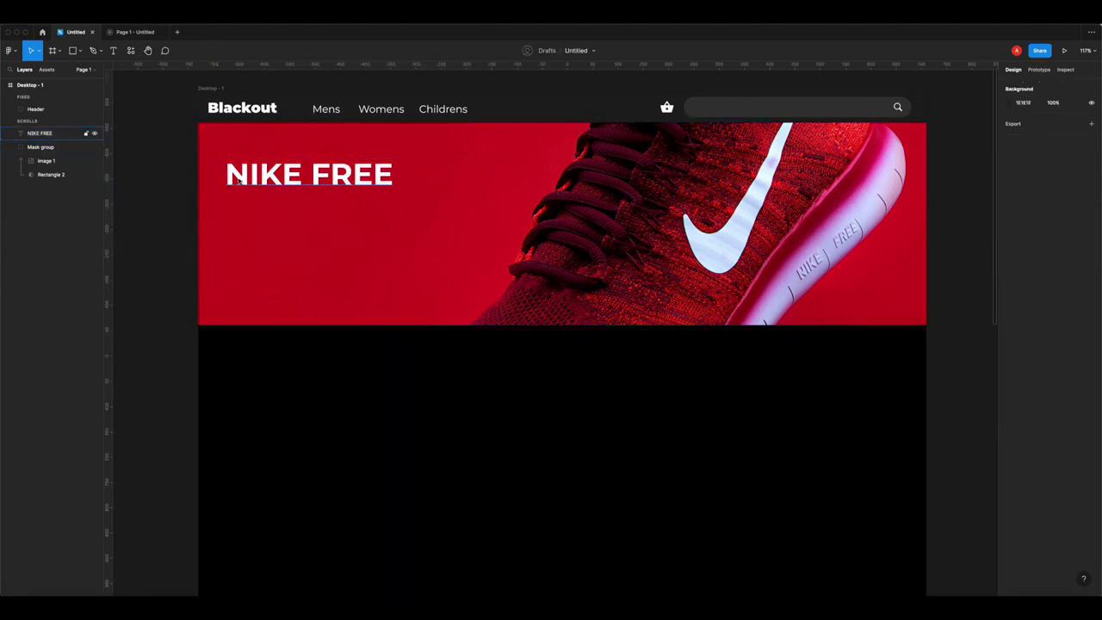
- Shrink the height of the NIKE FREE text box to about 60 so it fits the heading, and deselect it
{"action": "left_click", "coordinate": [113, 50]}
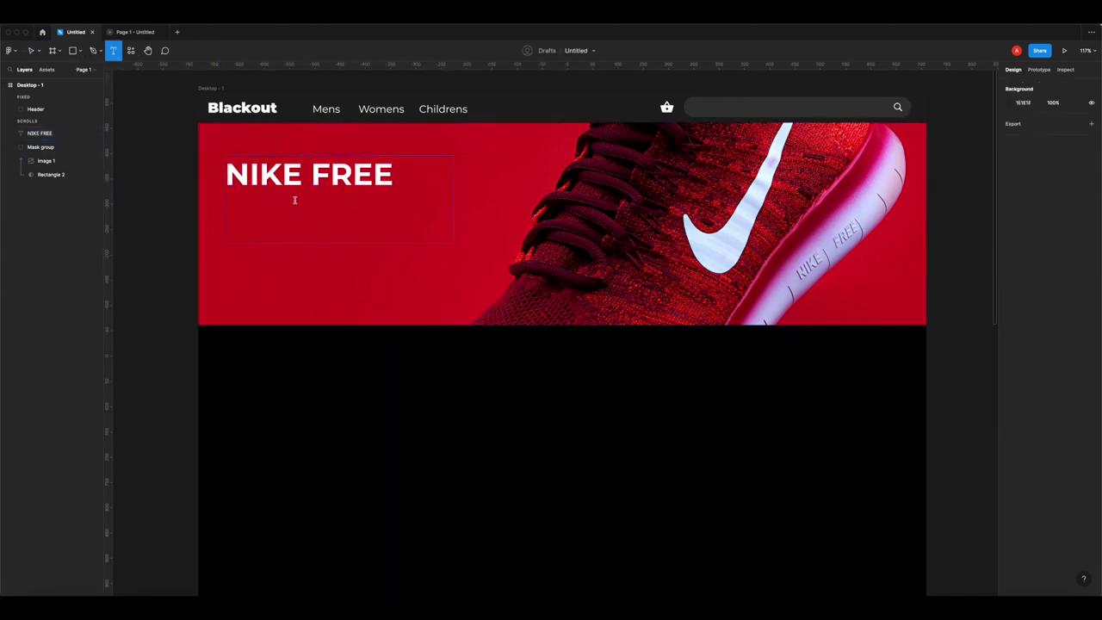
{"action": "left_click", "coordinate": [295, 200]}
{"action": "left_click", "coordinate": [163, 261]}
{"action": "double_click", "coordinate": [328, 240]}
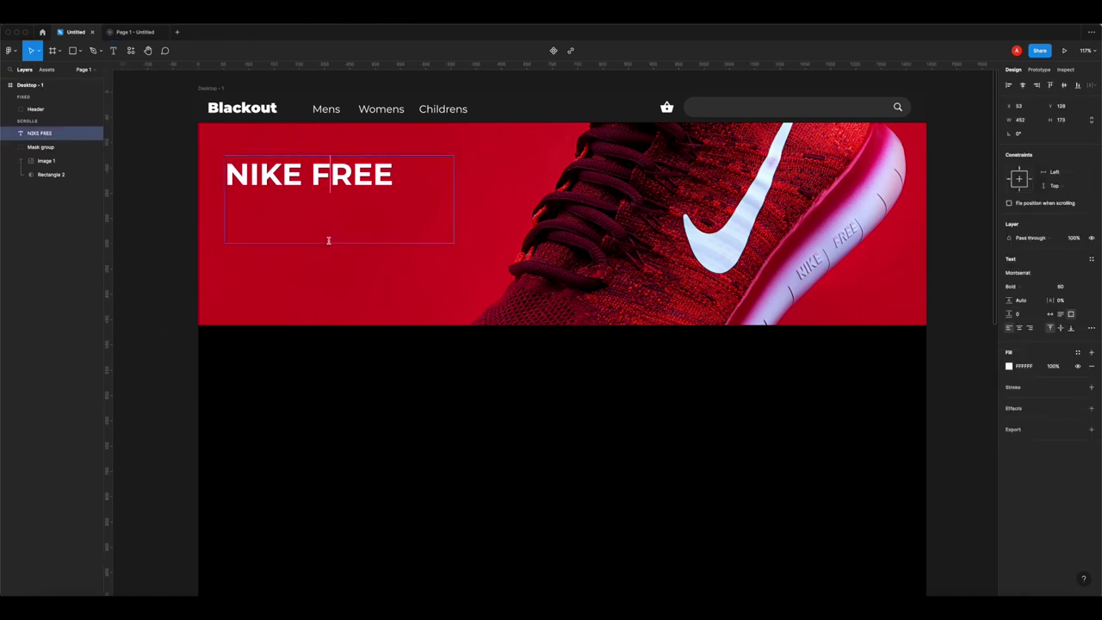
{"action": "key", "text": "Escape"}
{"action": "left_click_drag", "start_coordinate": [374, 243], "coordinate": [369, 186]}
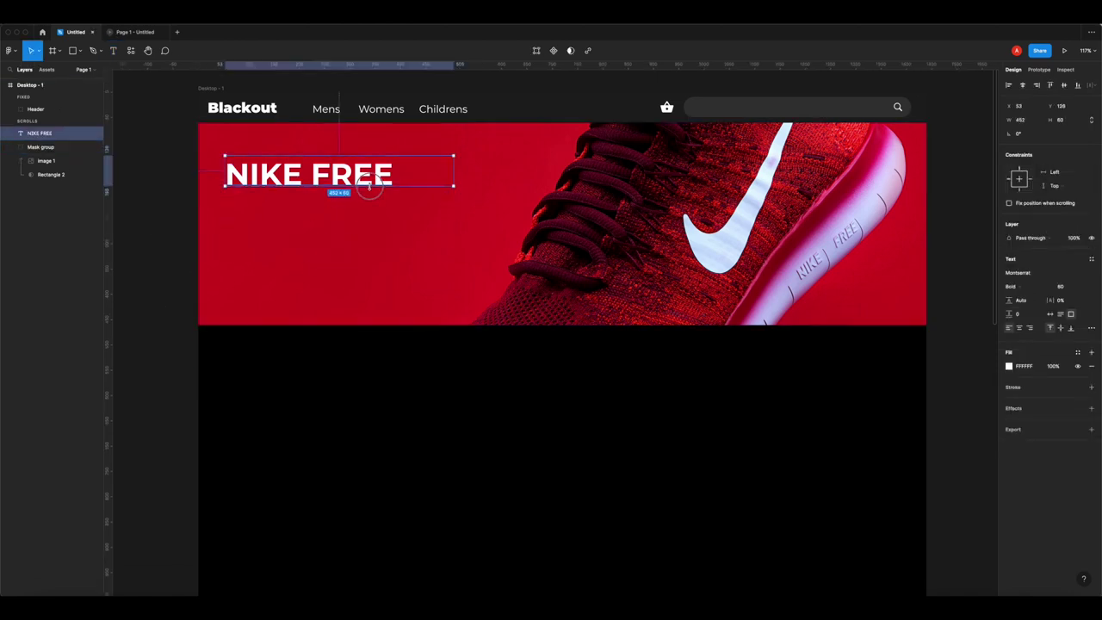
{"action": "left_click", "coordinate": [170, 182]}
- Add a text box about 378 by 61 below the NIKE FREE heading, with font size 20, reading "The Fastest Shoe...Ever"
{"action": "key", "text": "t"}
{"action": "left_click_drag", "start_coordinate": [223, 202], "coordinate": [415, 232]}
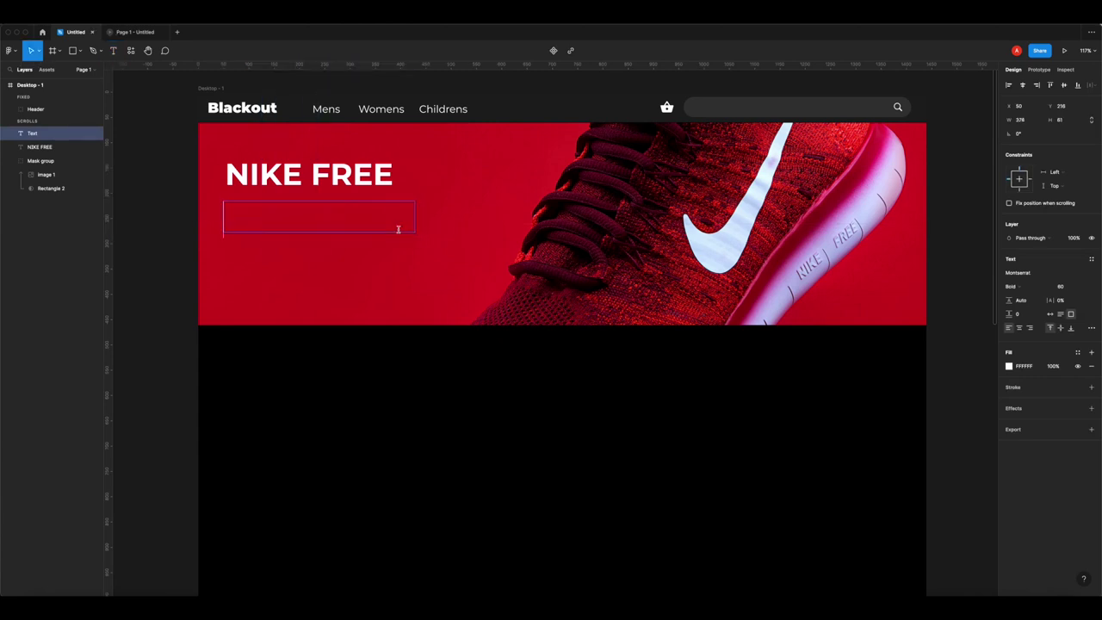
{"action": "left_click", "coordinate": [1064, 286]}
{"action": "type", "text": "20"}
{"action": "key", "text": "Return"}
{"action": "double_click", "coordinate": [264, 208]}
{"action": "type", "text": "The Fastest Shoe"}
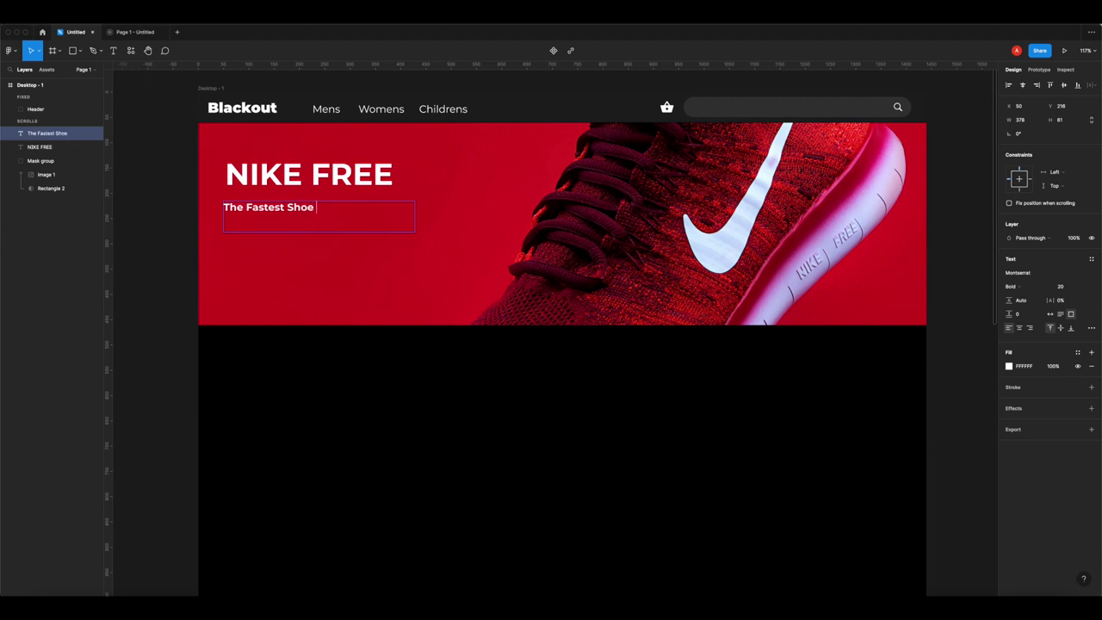
{"action": "type", "text": "...Ever"}
- Set the tagline's font weight to Light and move it directly beneath the NIKE FREE heading
{"action": "key", "text": "super+a"}
{"action": "left_click", "coordinate": [1015, 286]}
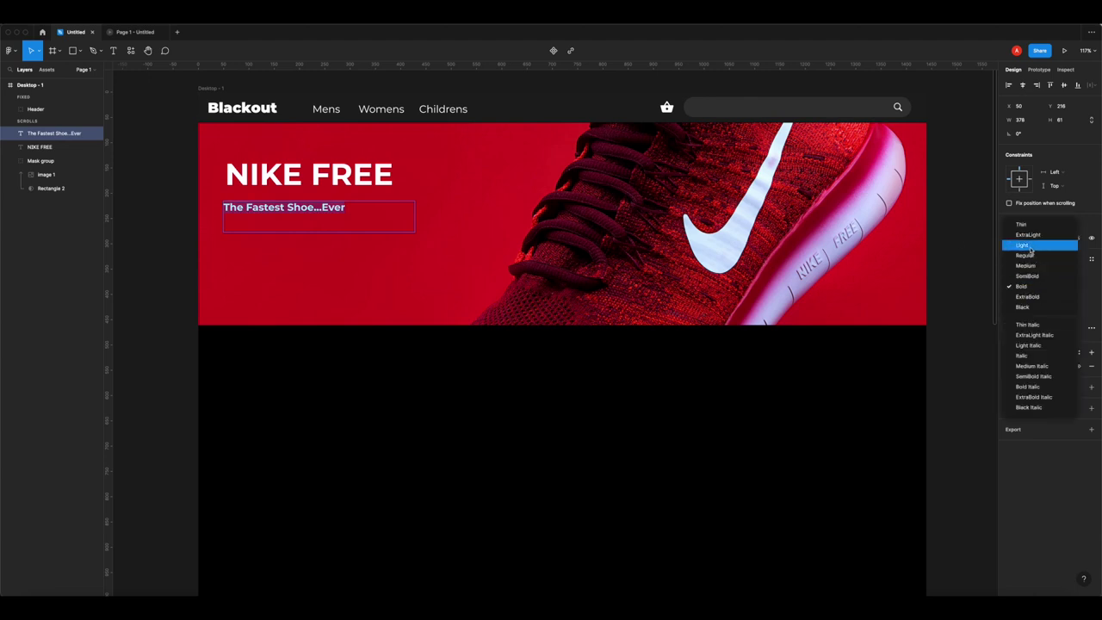
{"action": "left_click", "coordinate": [1021, 243]}
{"action": "key", "text": "Escape"}
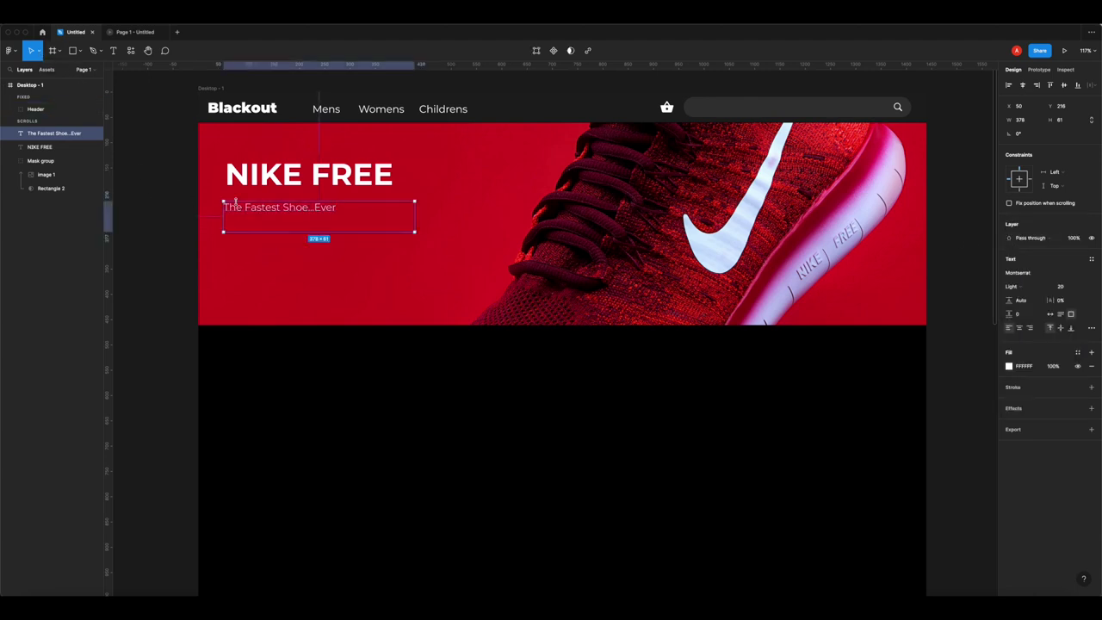
{"action": "left_click_drag", "start_coordinate": [246, 209], "coordinate": [250, 195]}
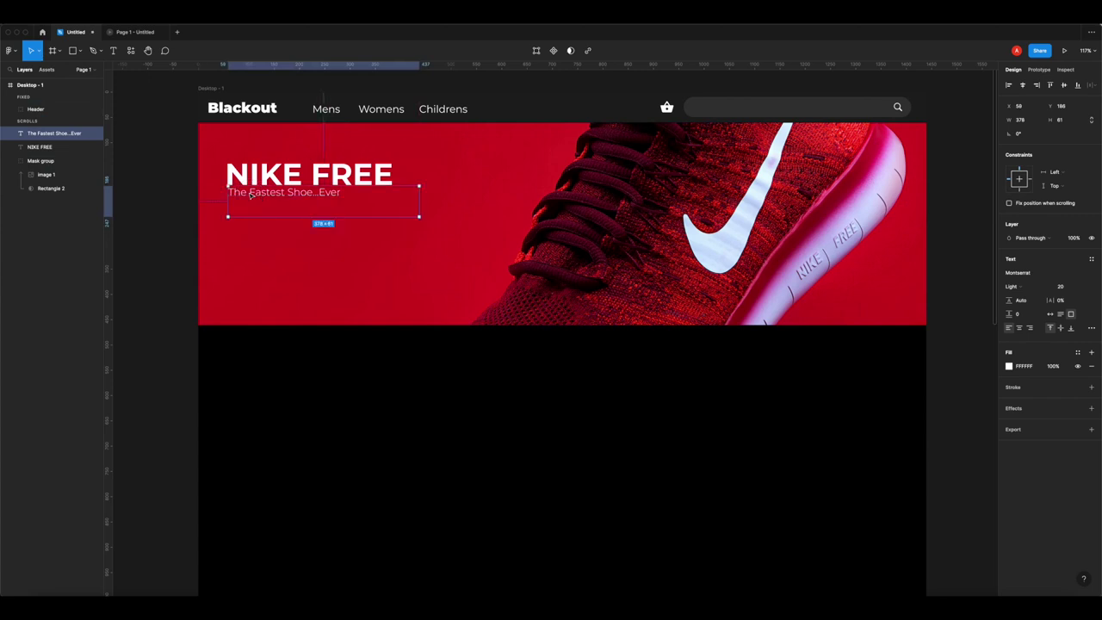
- Try a font size of 30 on the tagline
{"action": "scroll", "coordinate": [250, 195], "scroll_direction": "up", "scroll_amount": 3}
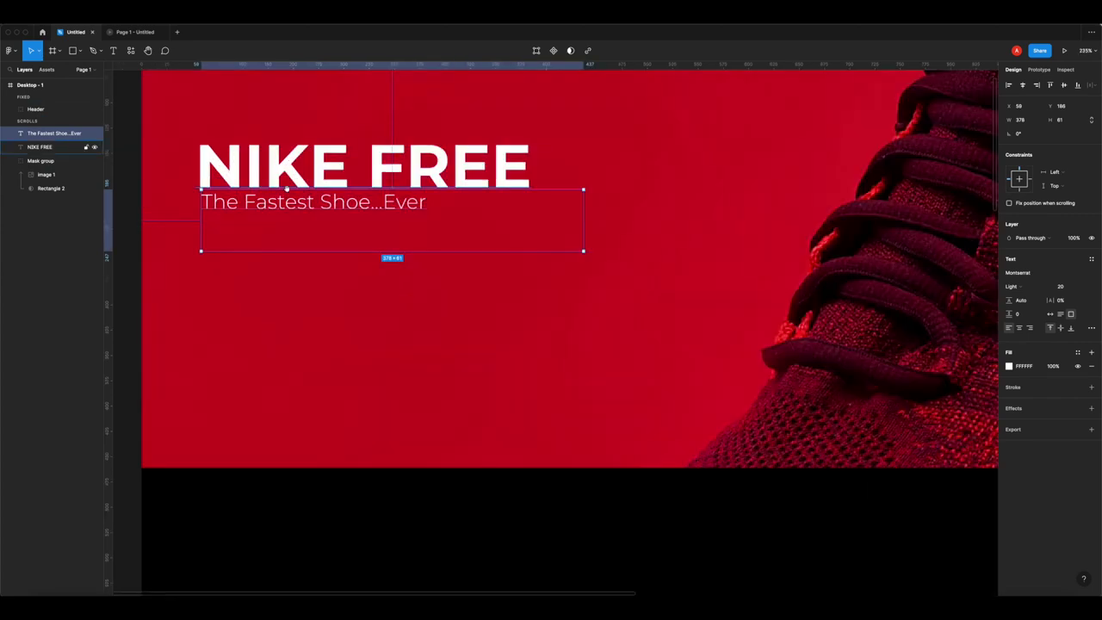
{"action": "left_click", "coordinate": [1076, 286]}
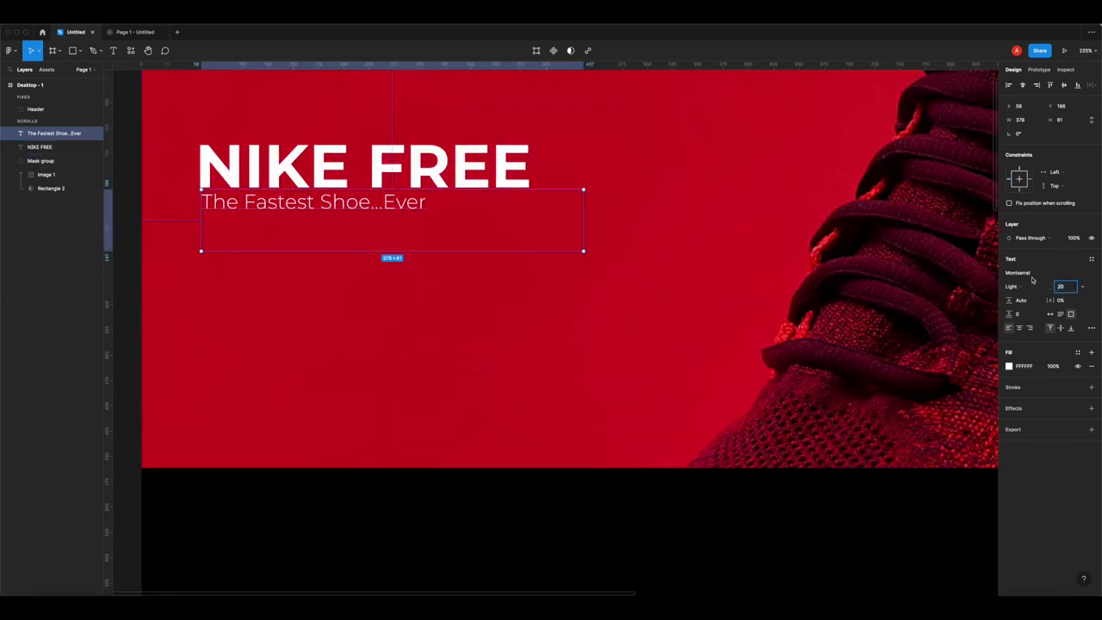
{"action": "type", "text": "30"}
{"action": "key", "text": "Return"}
- Set the tagline's font size to 26
{"action": "left_click", "coordinate": [1070, 288]}
{"action": "type", "text": "26"}
{"action": "key", "text": "Return"}
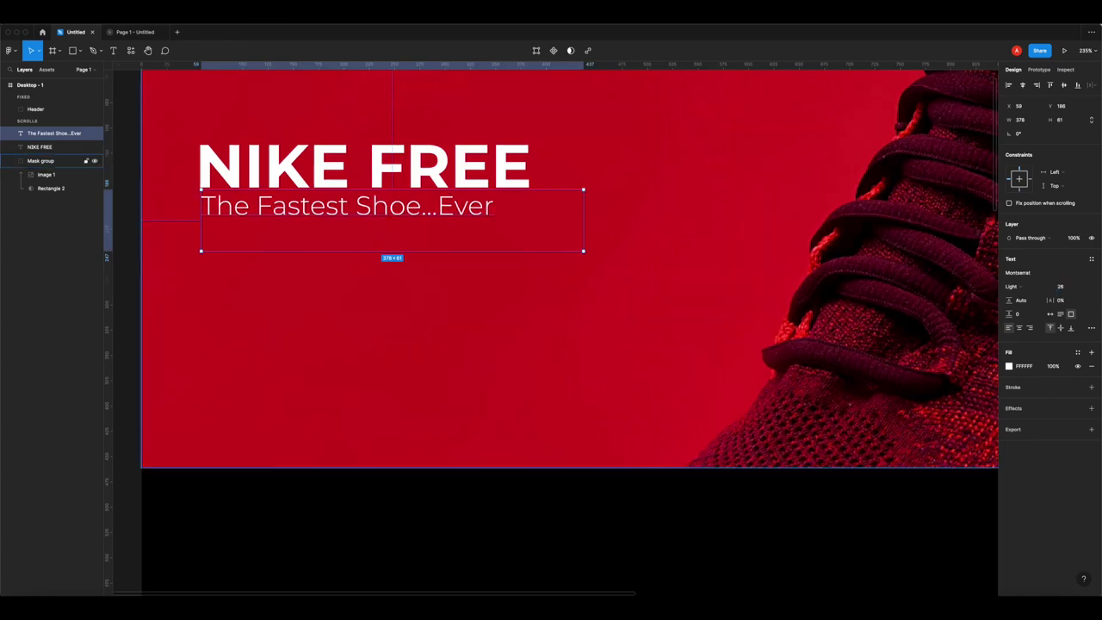
- Align the tagline's T with the left edge of NIKE FREE, position it at X 58, Y 197, and deselect it
{"action": "scroll", "coordinate": [237, 246], "scroll_direction": "up", "scroll_amount": 5}
{"action": "left_click_drag", "start_coordinate": [237, 245], "coordinate": [226, 221]}
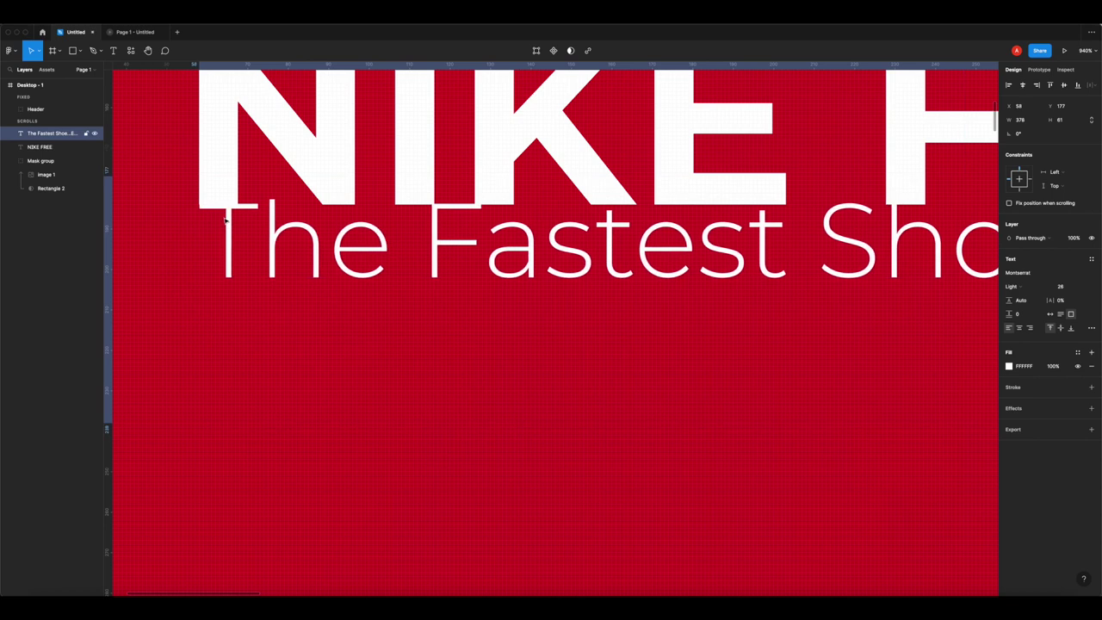
{"action": "key", "text": "shift+Down"}
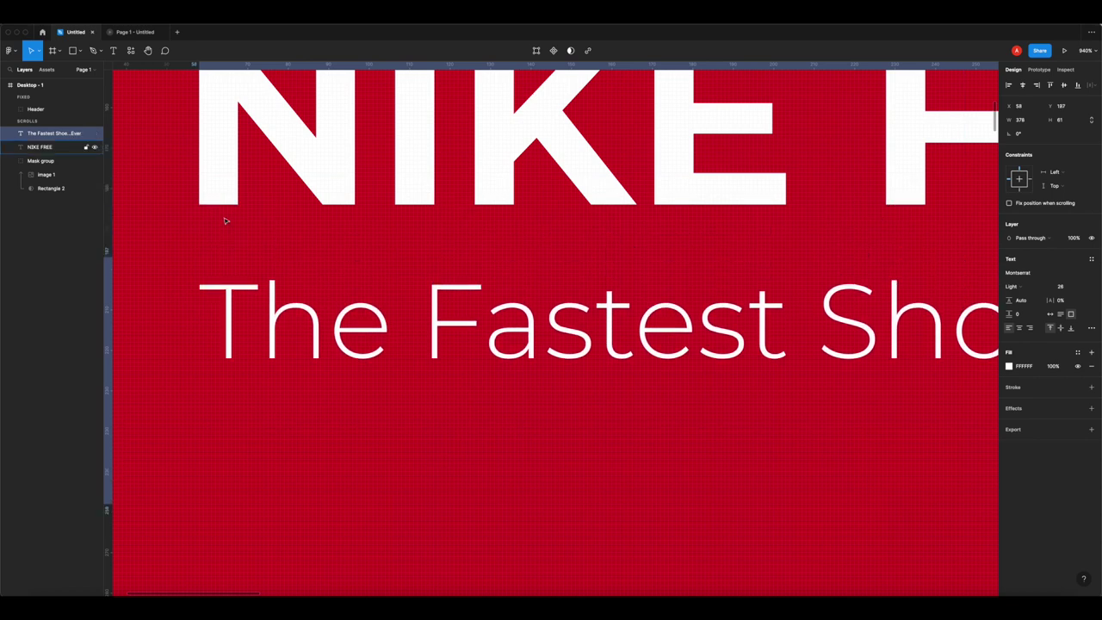
{"action": "key", "text": "minus"}
{"action": "key", "text": "minus"}
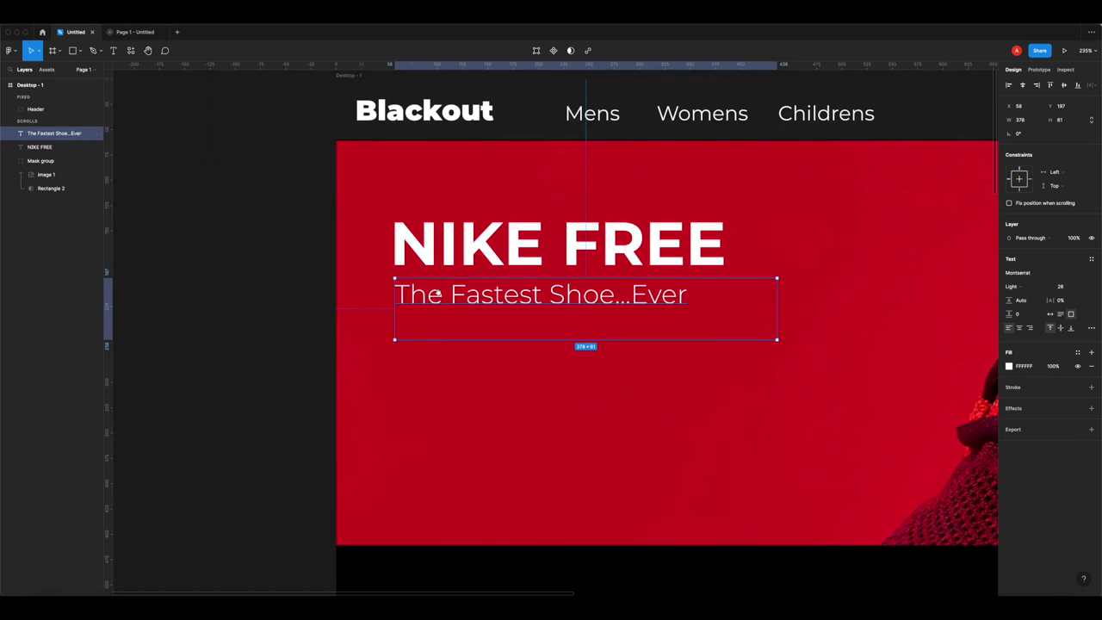
{"action": "scroll", "coordinate": [282, 312], "scroll_direction": "right", "scroll_amount": 3}
{"action": "key", "text": "Escape"}
{"action": "key", "text": "minus"}
{"action": "scroll", "coordinate": [387, 320], "scroll_direction": "right", "scroll_amount": 3}
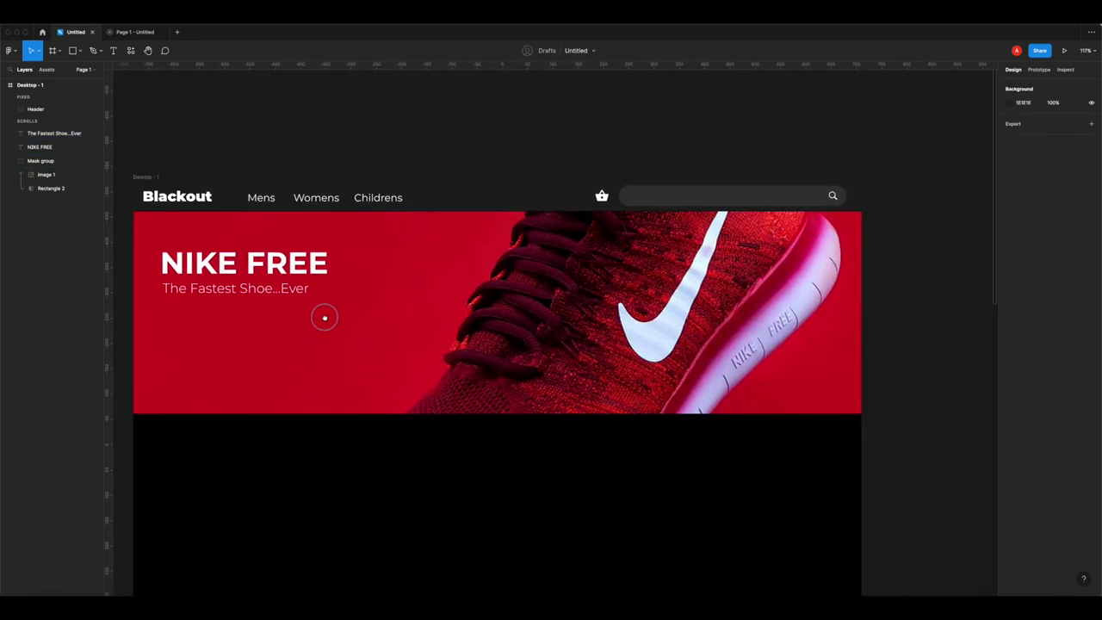
- Group the NIKE FREE heading and the tagline, and rename the group Type
{"action": "scroll", "coordinate": [362, 314], "scroll_direction": "down", "scroll_amount": 3, "text": "ctrl"}
{"action": "scroll", "coordinate": [371, 313], "scroll_direction": "up", "scroll_amount": 3, "text": "ctrl"}
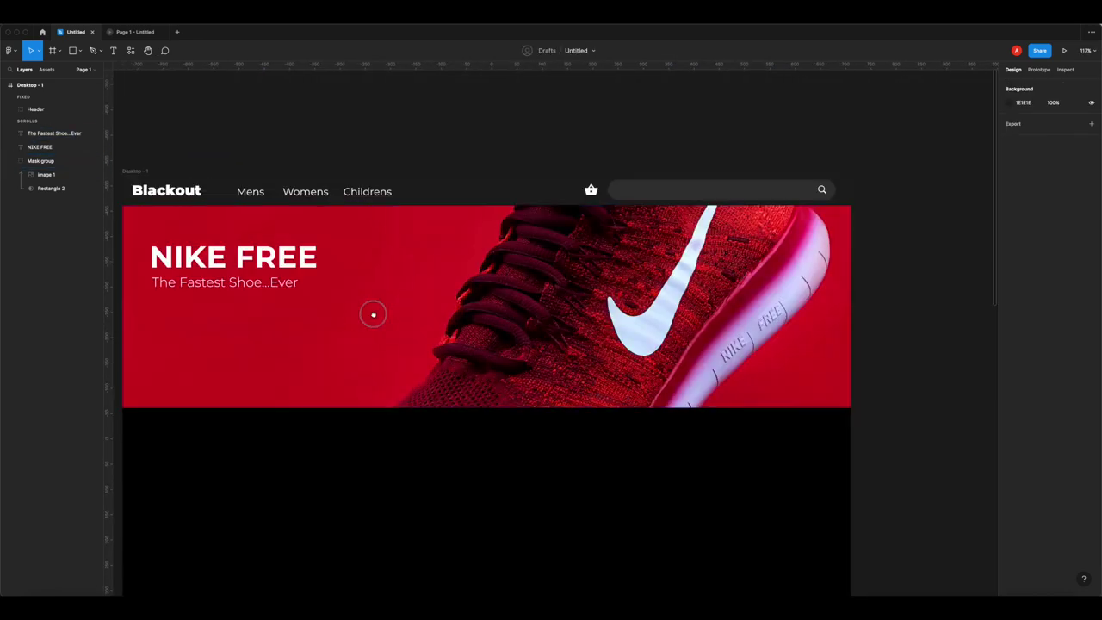
{"action": "scroll", "coordinate": [371, 313], "scroll_direction": "left", "scroll_amount": 2}
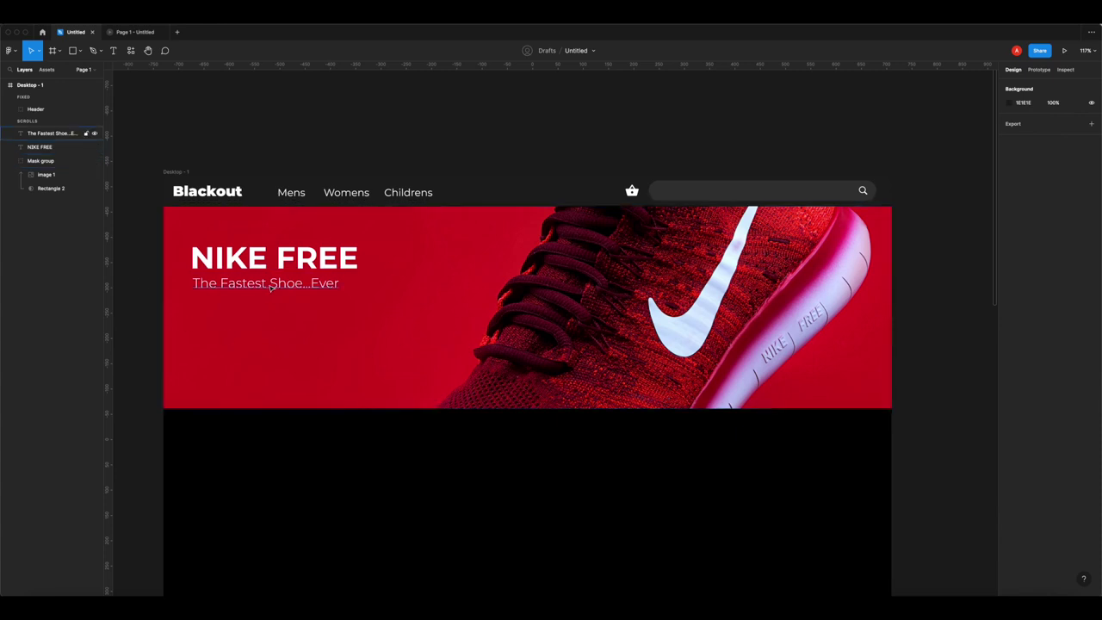
{"action": "left_click", "coordinate": [288, 283]}
{"action": "left_click", "coordinate": [276, 263], "text": "shift"}
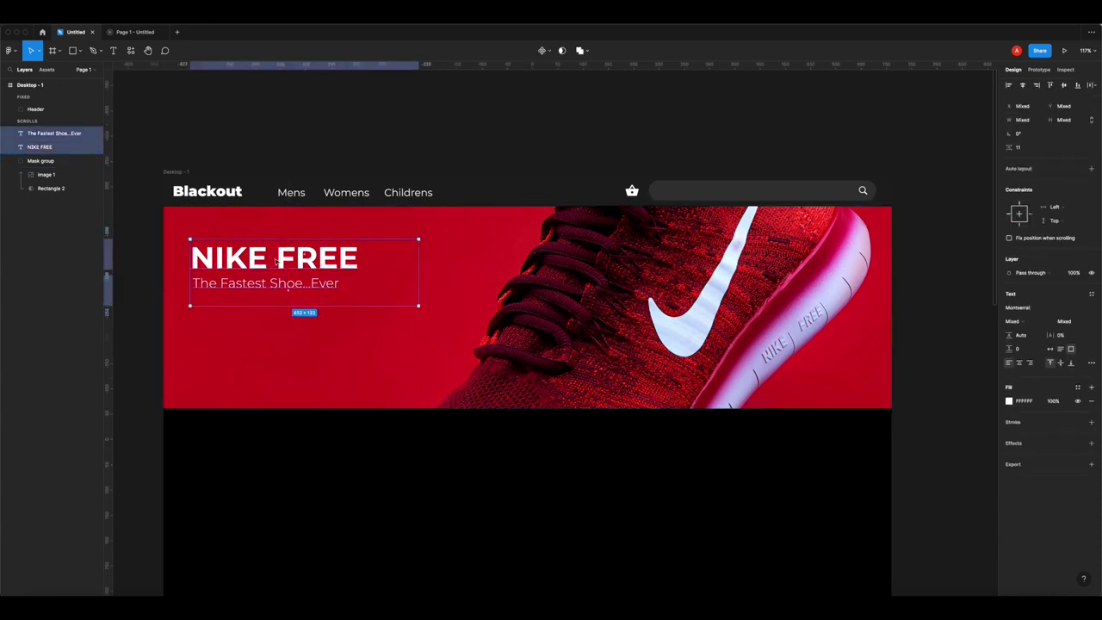
{"action": "left_click", "coordinate": [146, 296]}
{"action": "left_click", "coordinate": [289, 284]}
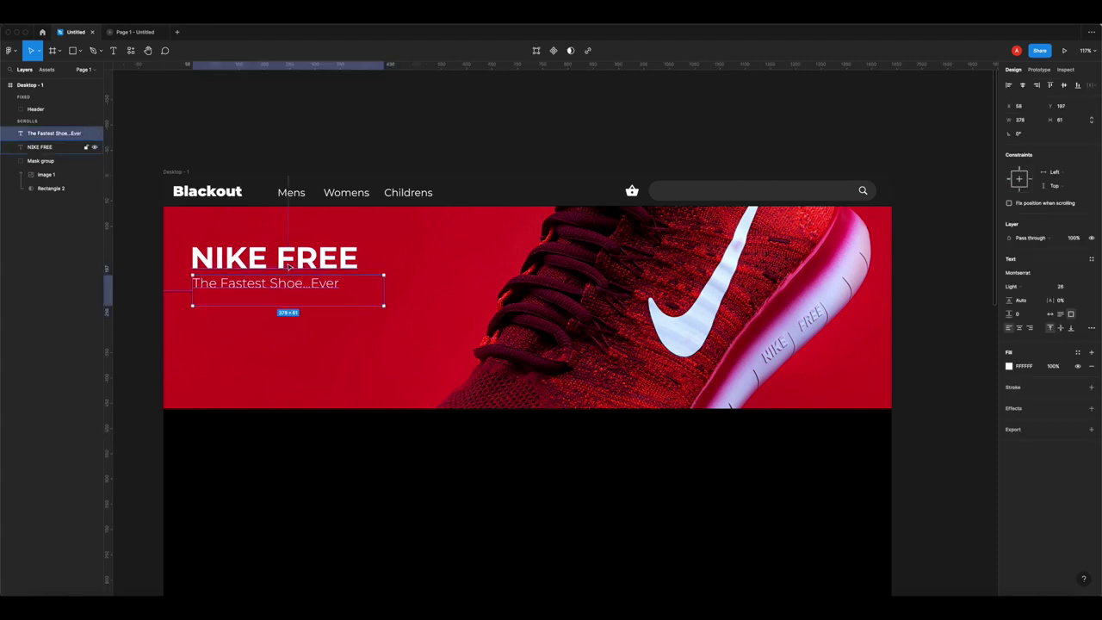
{"action": "left_click", "coordinate": [285, 262], "text": "shift"}
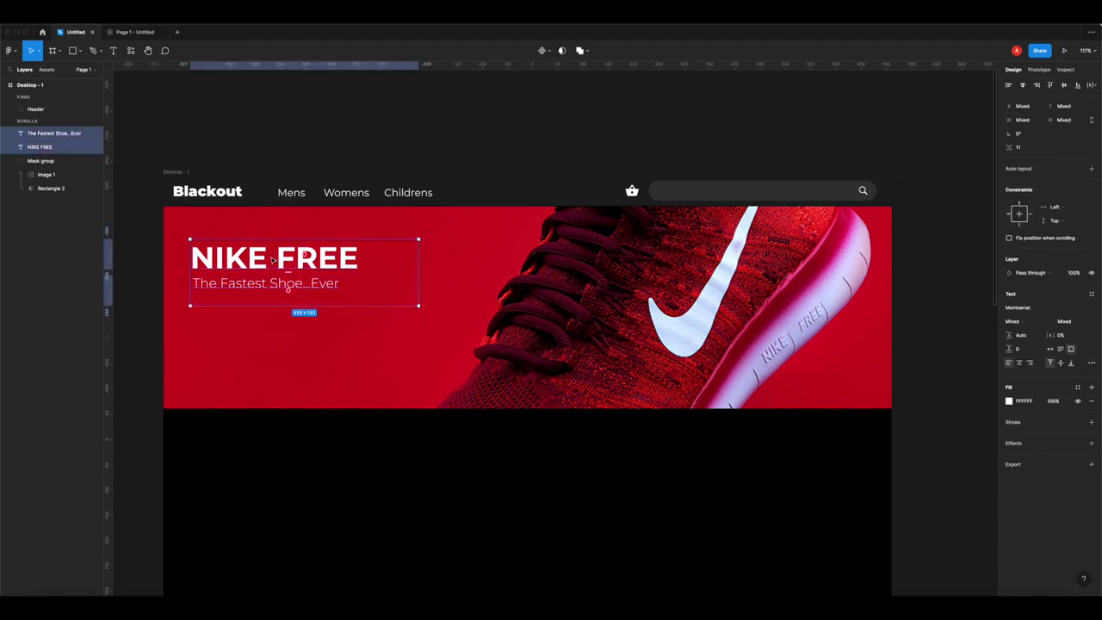
{"action": "key", "text": "super+g"}
{"action": "double_click", "coordinate": [36, 132]}
{"action": "type", "text": "Type"}
{"action": "key", "text": "Return"}
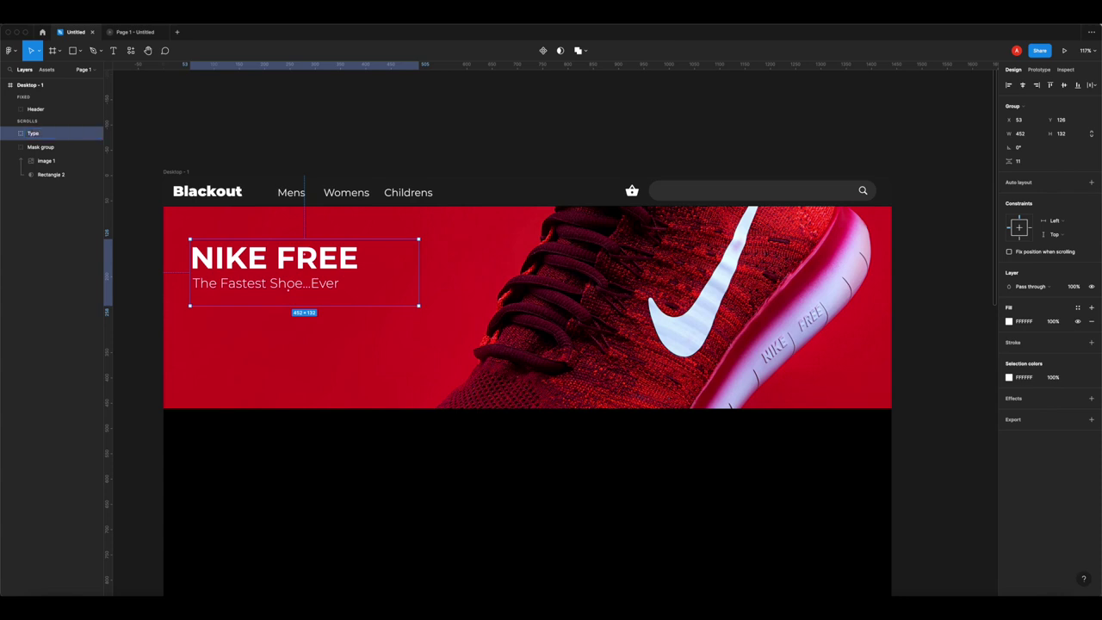
- Rename the hero banner's mask group to Hero Group, collapse its layers, and deselect it
{"action": "double_click", "coordinate": [41, 147]}
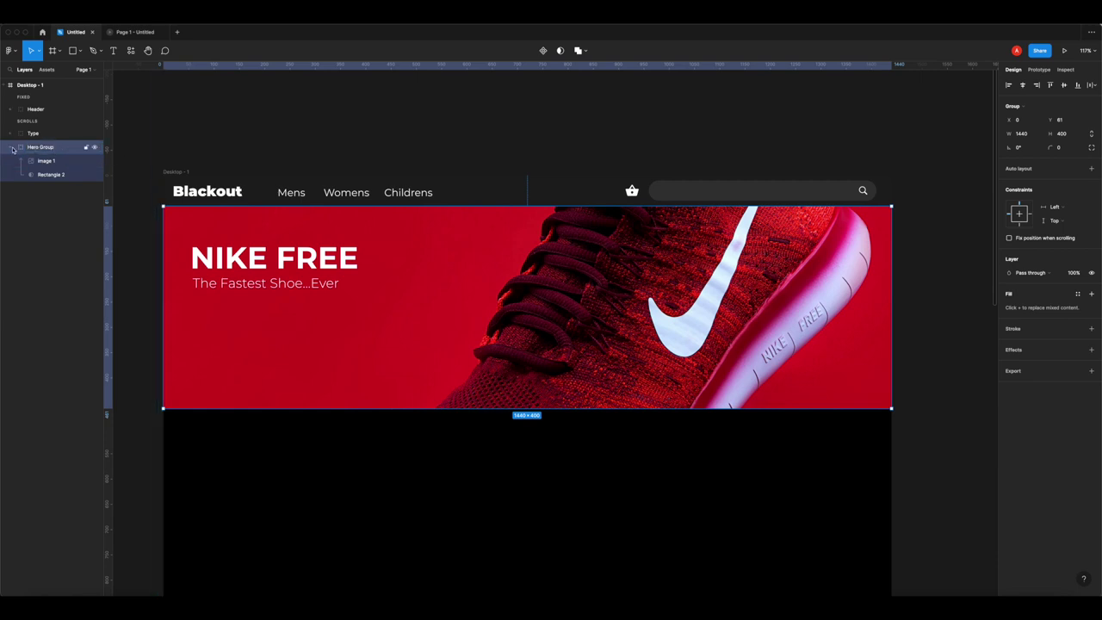
{"action": "key", "text": "Return"}
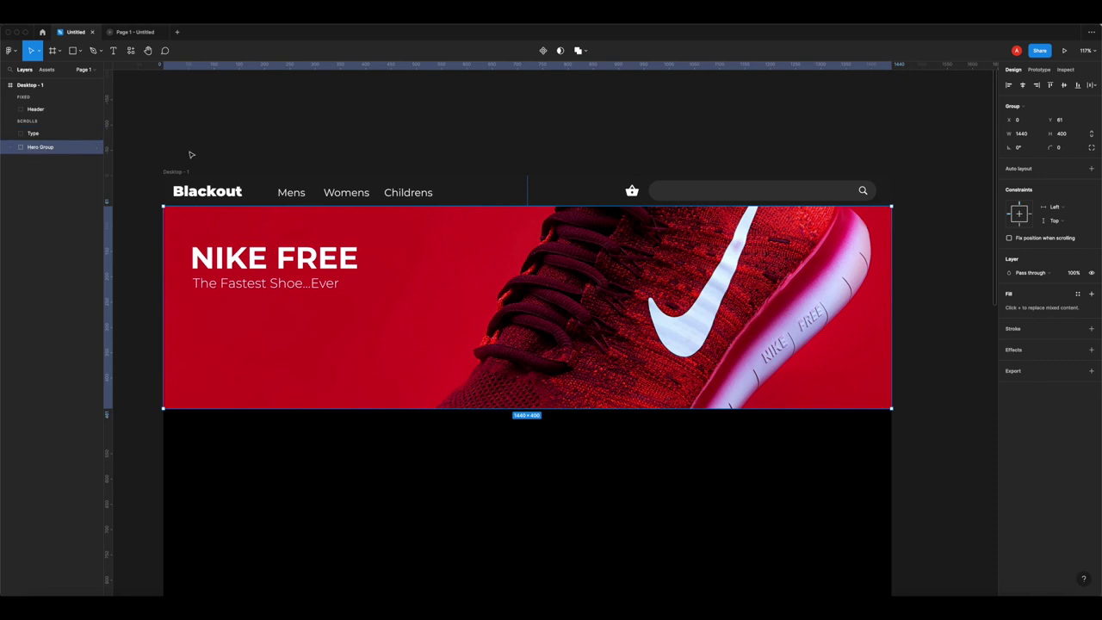
{"action": "left_click", "coordinate": [224, 146]}
- Draw a rectangle about 175 by 49 below the tagline as a button shape
{"action": "scroll", "coordinate": [92, 147], "scroll_direction": "down", "scroll_amount": 4}
{"action": "scroll", "coordinate": [196, 178], "scroll_direction": "up", "scroll_amount": 3}
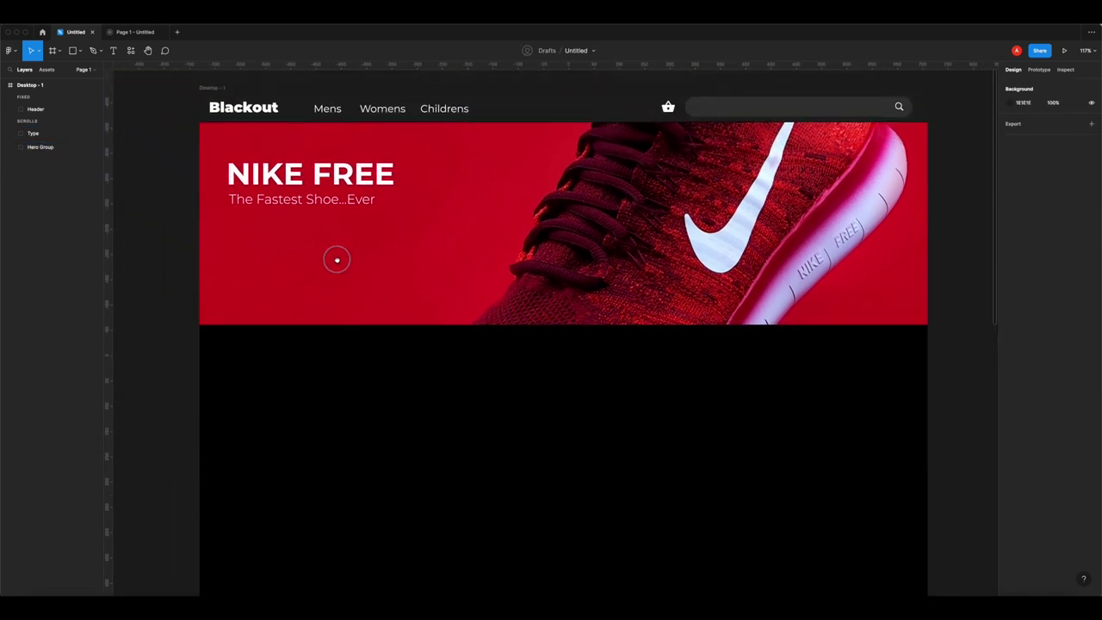
{"action": "scroll", "coordinate": [267, 246], "scroll_direction": "up", "scroll_amount": 1}
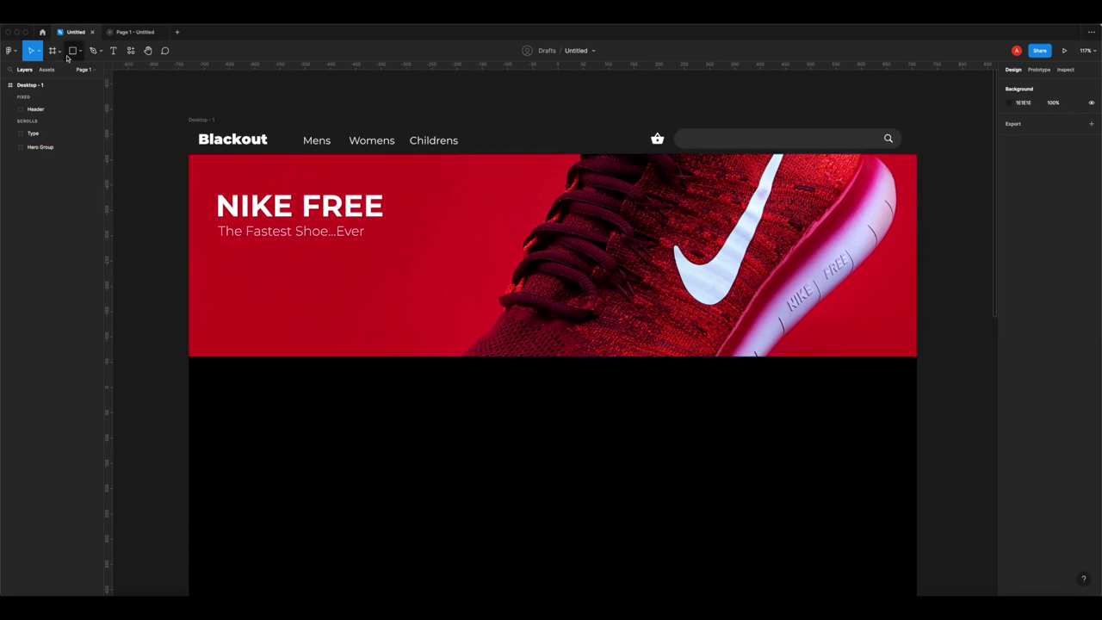
{"action": "left_click", "coordinate": [112, 52]}
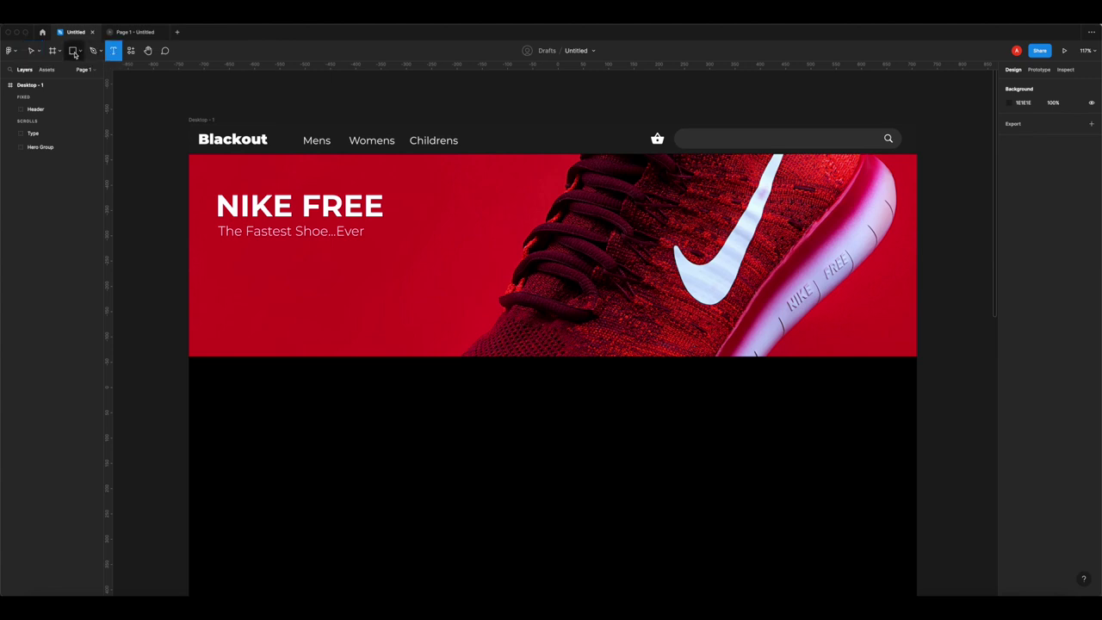
{"action": "left_click", "coordinate": [75, 51]}
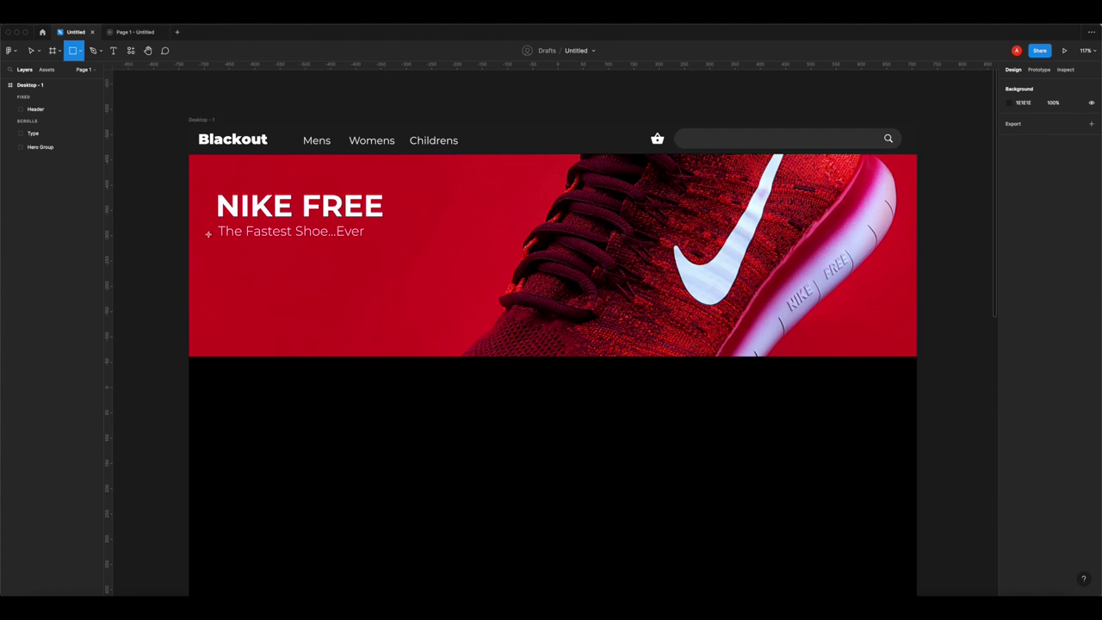
{"action": "left_click_drag", "start_coordinate": [224, 253], "coordinate": [316, 278]}
{"action": "scroll", "coordinate": [261, 267], "scroll_direction": "up", "scroll_amount": 5}
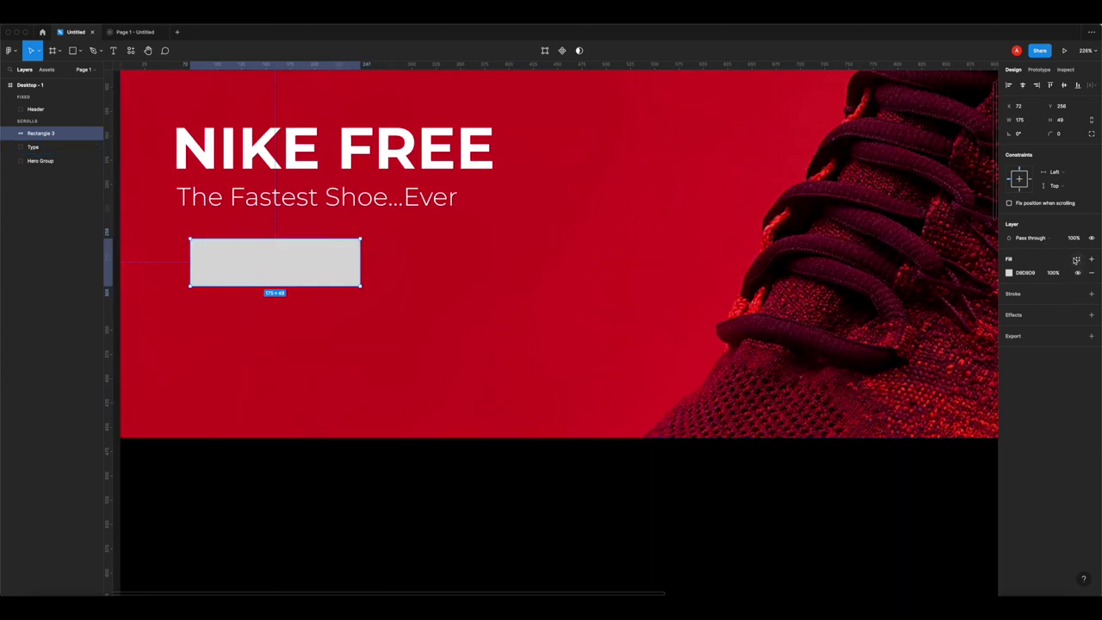
- Try a corner radius of 30 on the button rectangle
{"action": "left_click", "coordinate": [1062, 136]}
{"action": "key", "text": "Return"}
{"action": "left_click", "coordinate": [1065, 134]}
{"action": "type", "text": "30"}
{"action": "key", "text": "Return"}
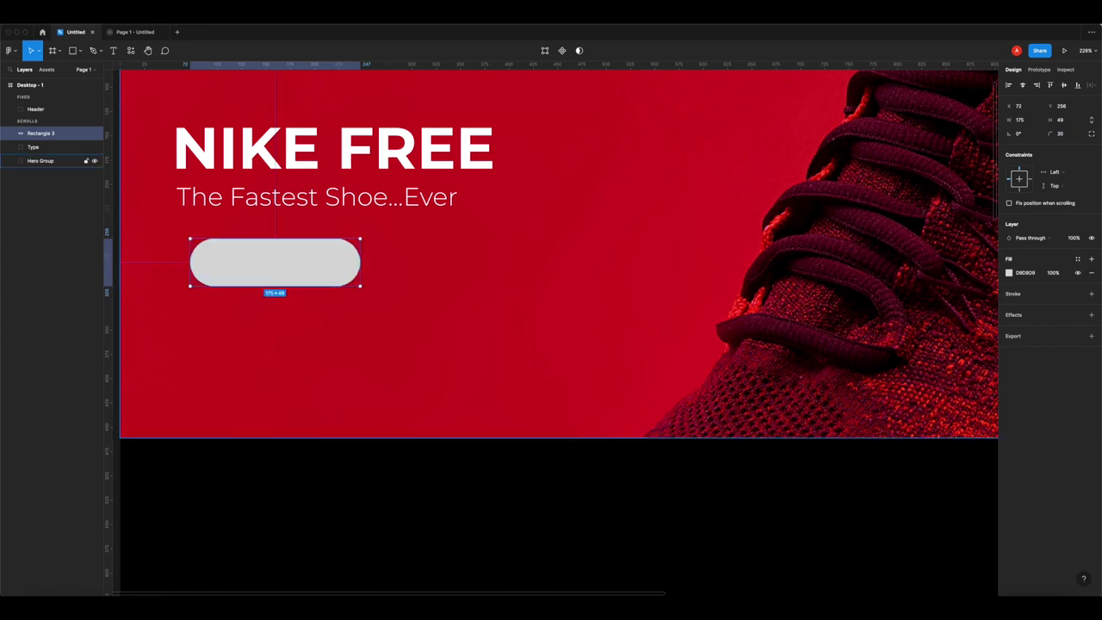
- Set the button rectangle's corner radius to 50 and reduce its height to about 45
{"action": "left_click", "coordinate": [1063, 135]}
{"action": "type", "text": "50"}
{"action": "key", "text": "Return"}
{"action": "left_click_drag", "start_coordinate": [287, 286], "coordinate": [287, 281]}
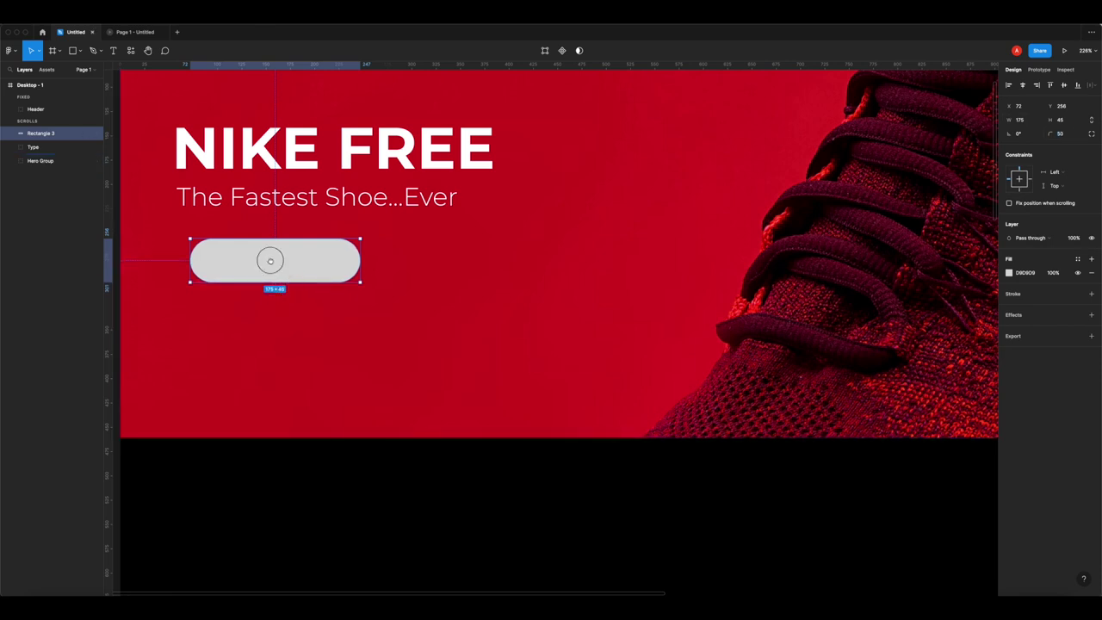
- Align the button shape with the tagline's left edge, place it below at X 58, Y 252, and deselect it
{"action": "scroll", "coordinate": [276, 259], "scroll_direction": "left", "scroll_amount": 3}
{"action": "left_click_drag", "start_coordinate": [364, 285], "coordinate": [353, 256]}
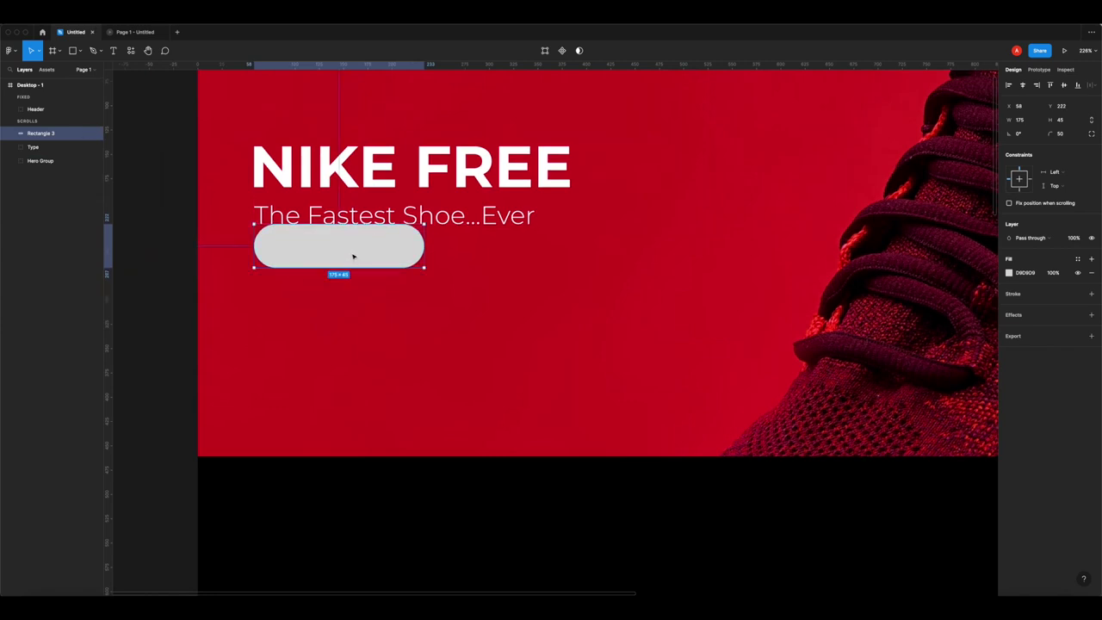
{"action": "key", "text": "Down"}
{"action": "key", "text": "Down"}
{"action": "key", "text": "Down"}
{"action": "key", "text": "Down"}
{"action": "key", "text": "Down"}
{"action": "key", "text": "Down"}
{"action": "key", "text": "Down"}
{"action": "key", "text": "Down"}
{"action": "key", "text": "Down"}
{"action": "key", "text": "Down"}
{"action": "key", "text": "Down"}
{"action": "key", "text": "Down"}
{"action": "key", "text": "Down"}
{"action": "key", "text": "Down"}
{"action": "key", "text": "Down"}
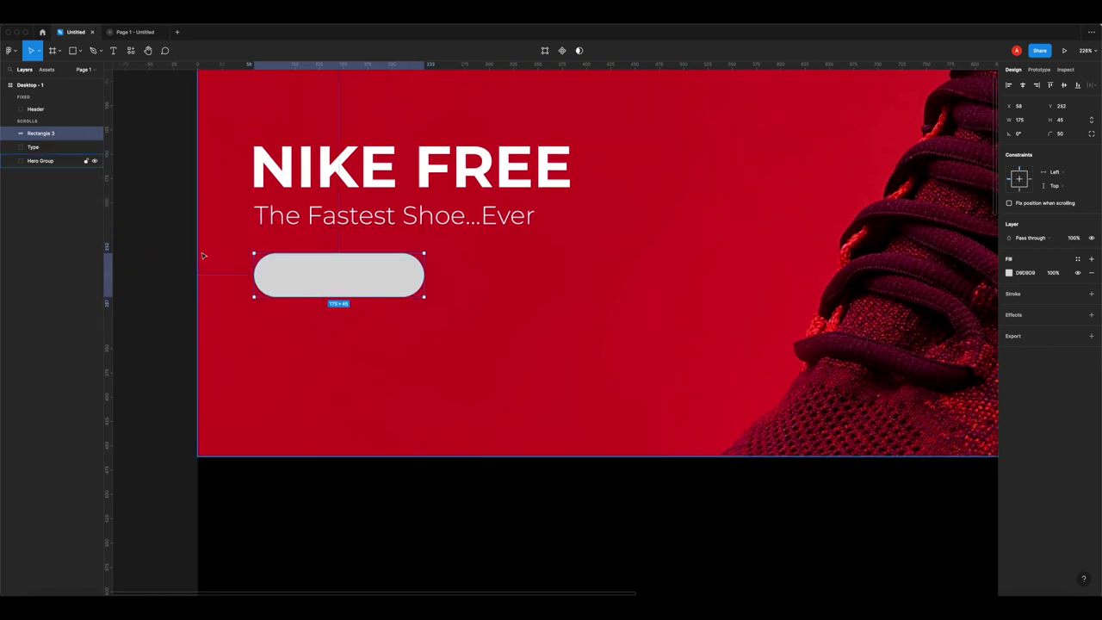
{"action": "left_click", "coordinate": [176, 250]}
- Add a text box about 143 by 31 over the button shape, reading "Learn More"
{"action": "left_click", "coordinate": [113, 51]}
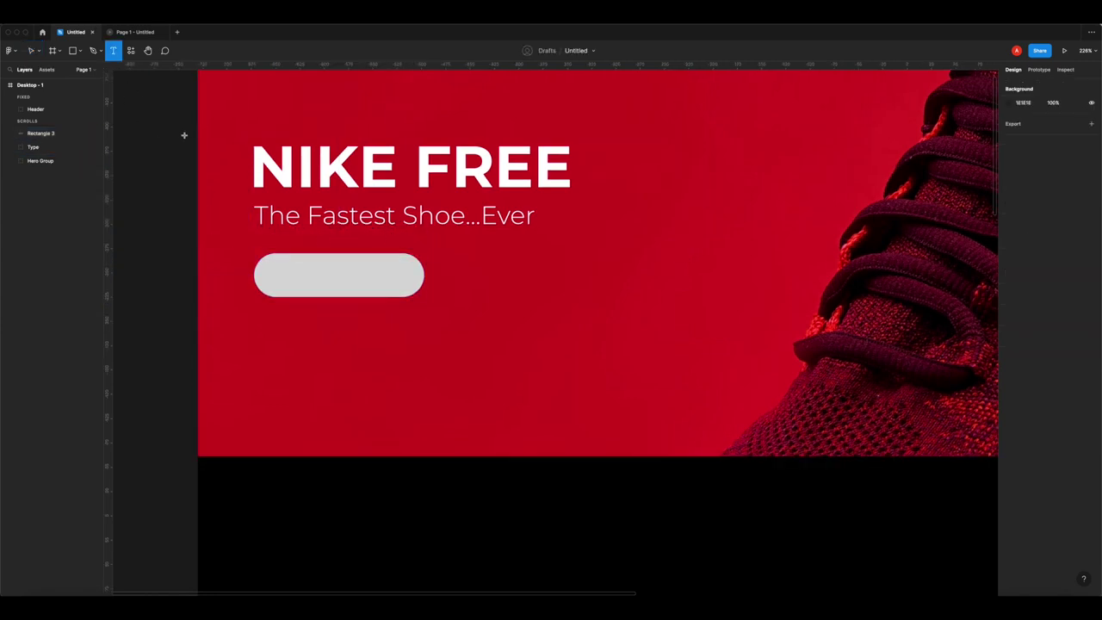
{"action": "left_click_drag", "start_coordinate": [274, 267], "coordinate": [414, 296]}
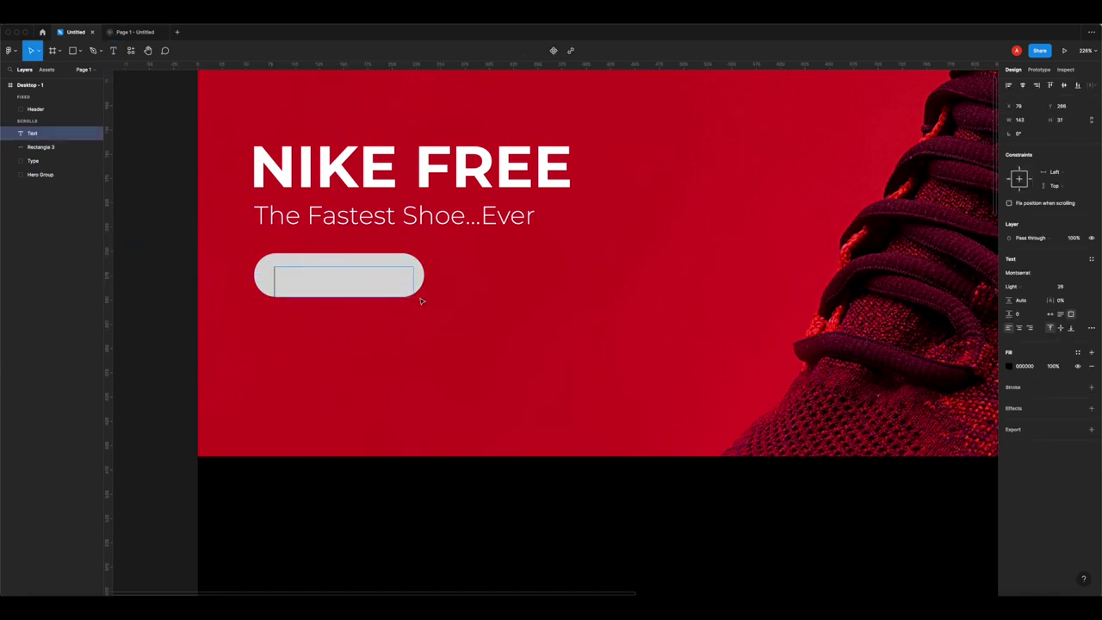
{"action": "type", "text": "Learn More"}
{"action": "key", "text": "Escape"}
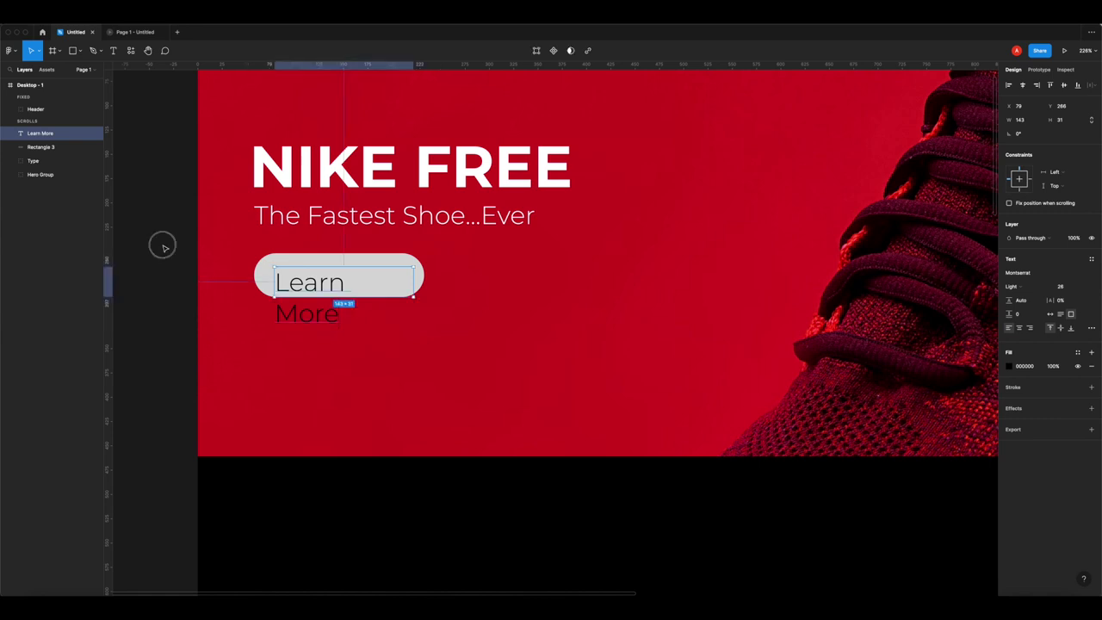
- Resize the "Learn More" text box to about 149 by 29 and centre it over the button shape at X 71, Y 258
{"action": "left_click_drag", "start_coordinate": [413, 284], "coordinate": [427, 285]}
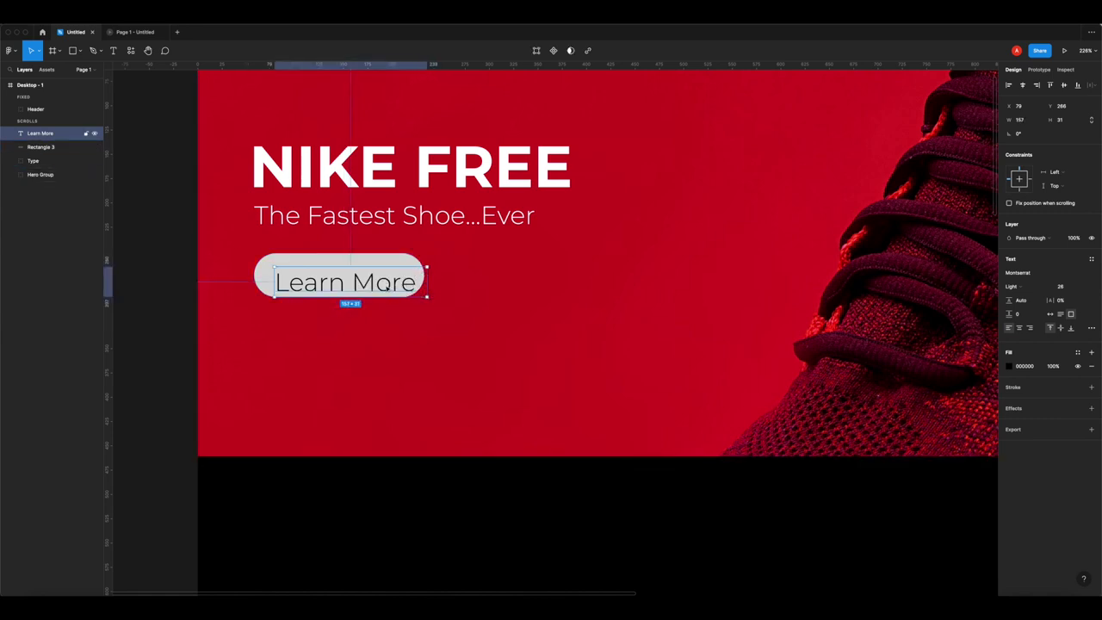
{"action": "left_click_drag", "start_coordinate": [427, 283], "coordinate": [419, 282]}
{"action": "left_click_drag", "start_coordinate": [338, 262], "coordinate": [337, 258]}
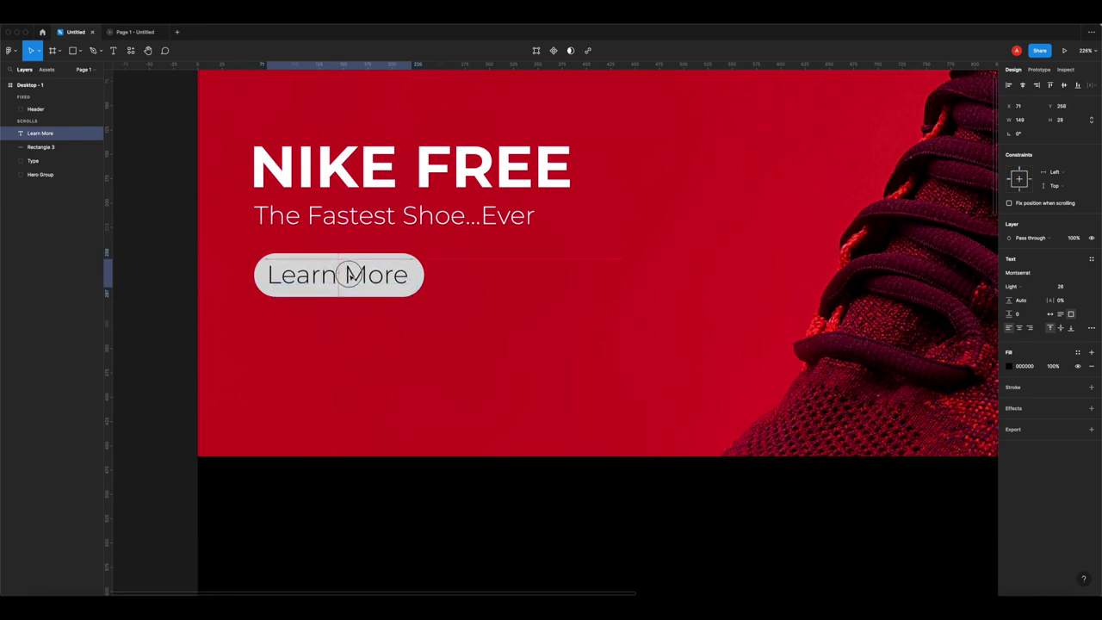
{"action": "left_click", "coordinate": [215, 280]}
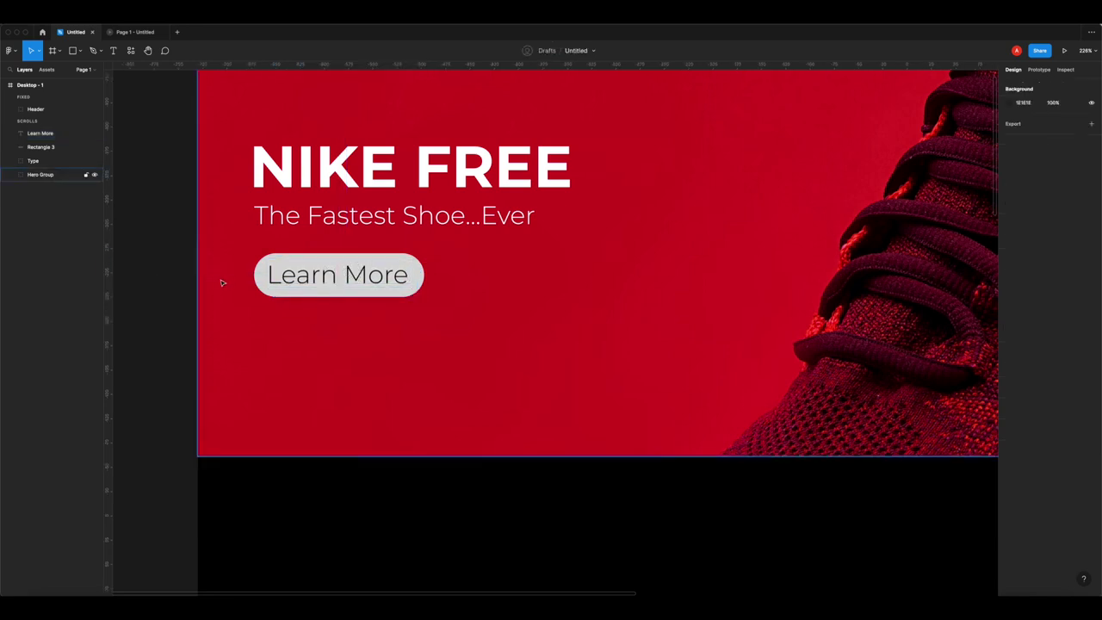
- Set the "Learn More" label's font size to 22 and centre-align its text horizontally
{"action": "left_click", "coordinate": [373, 279]}
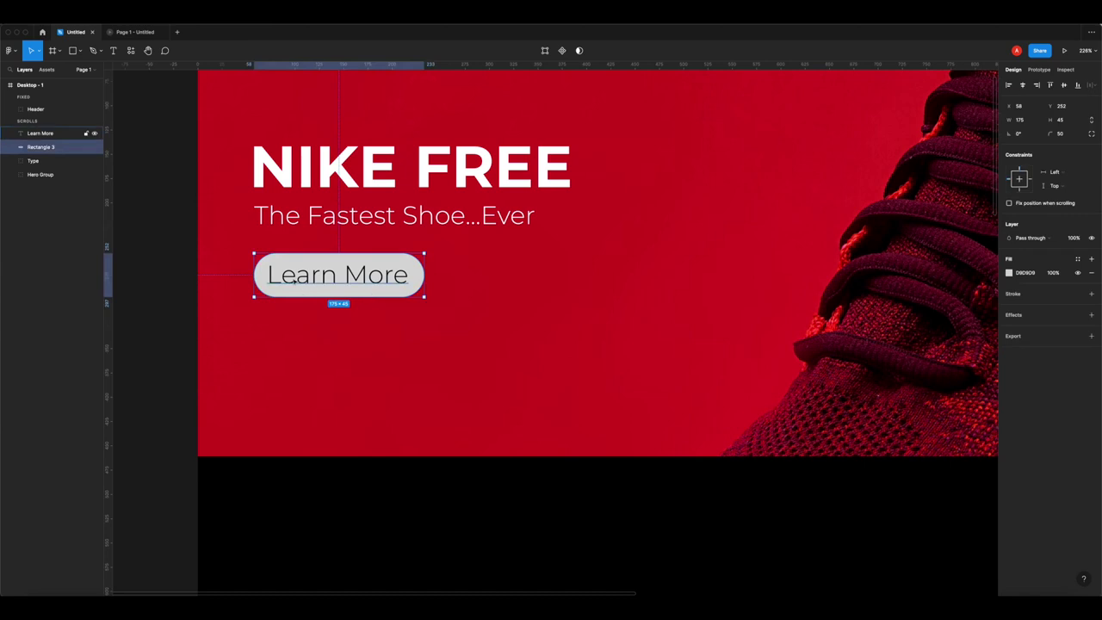
{"action": "scroll", "coordinate": [695, 251], "scroll_direction": "right", "scroll_amount": 3}
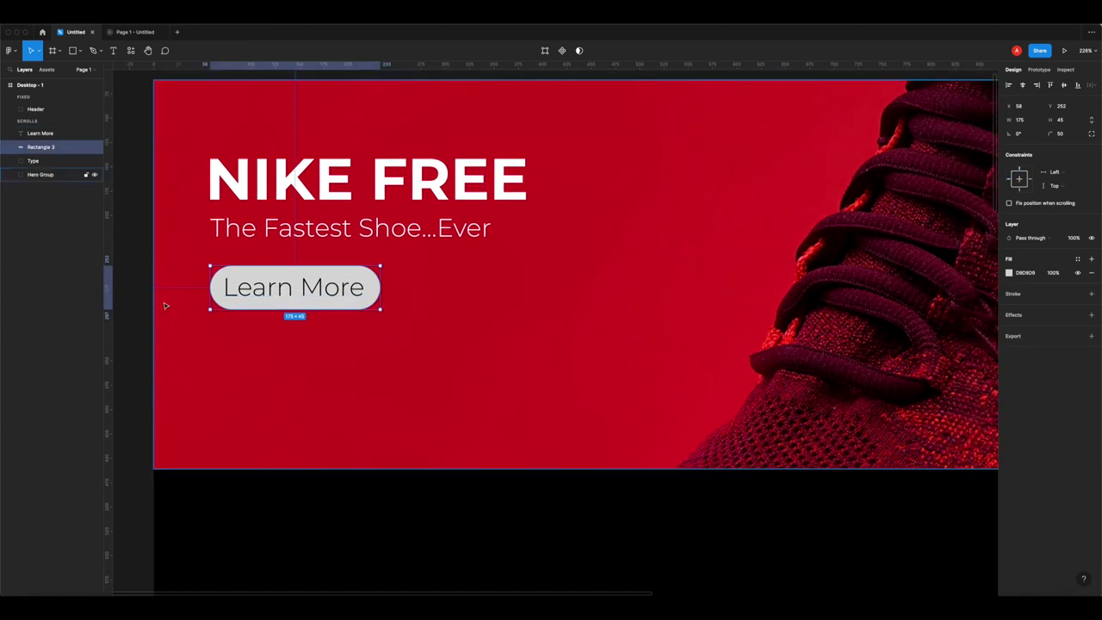
{"action": "left_click", "coordinate": [204, 288]}
{"action": "left_click", "coordinate": [259, 288]}
{"action": "left_click", "coordinate": [1065, 286]}
{"action": "type", "text": "22"}
{"action": "key", "text": "Return"}
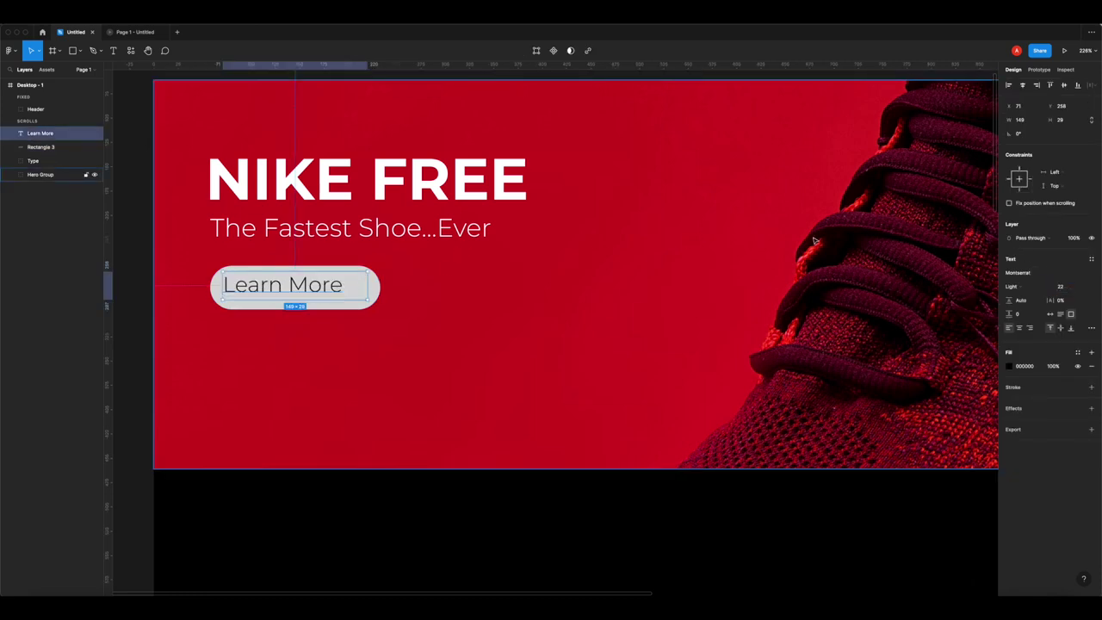
{"action": "left_click", "coordinate": [1020, 328]}
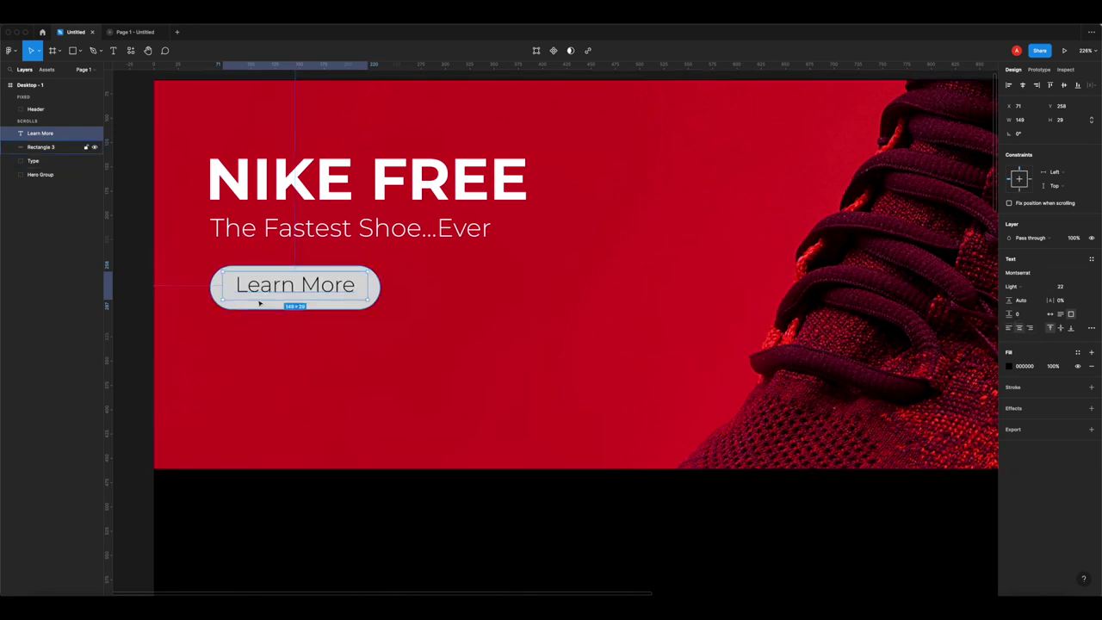
- Align the vertical centres of the "Learn More" label and the button shape, and group them as "Button"
{"action": "left_click", "coordinate": [319, 308], "text": "shift"}
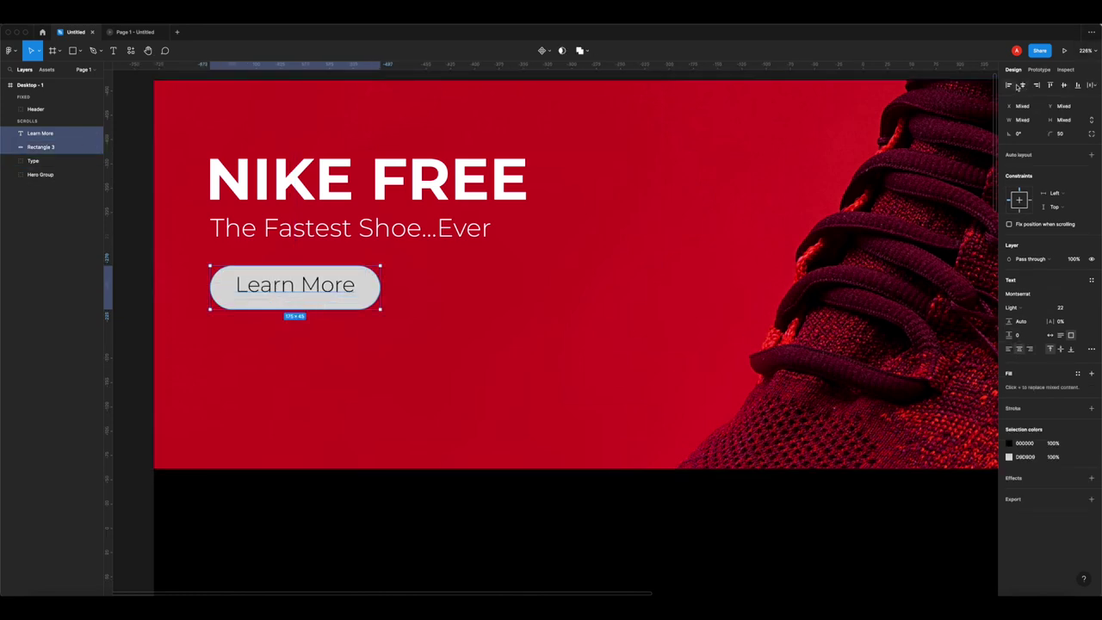
{"action": "left_click", "coordinate": [1066, 86]}
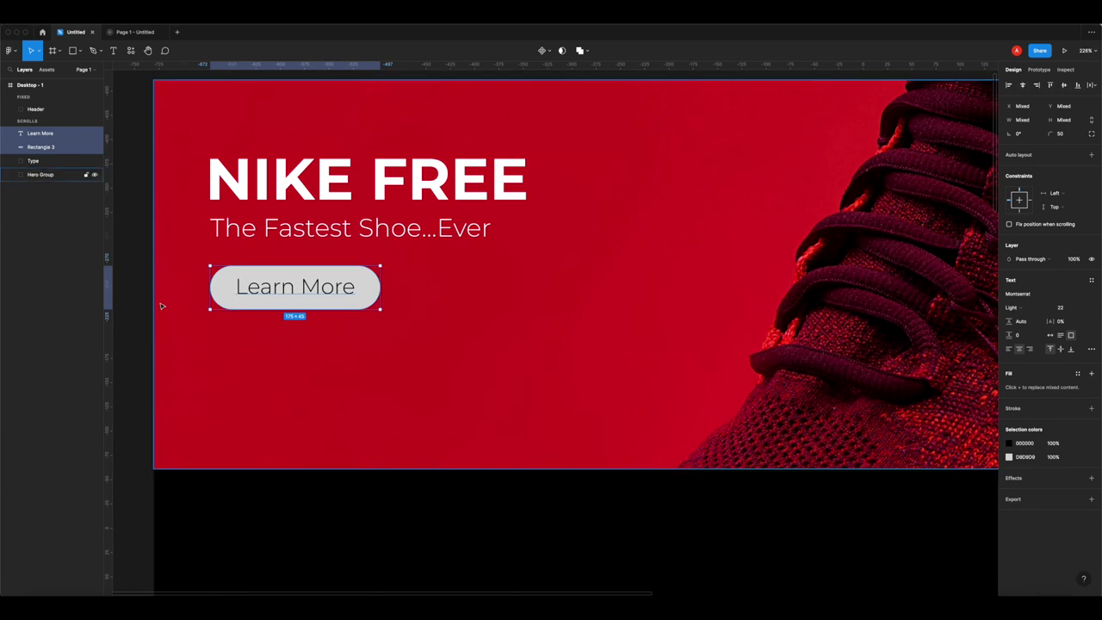
{"action": "key", "text": "ctrl+g"}
{"action": "double_click", "coordinate": [36, 133]}
{"action": "type", "text": "Button"}
{"action": "key", "text": "Return"}
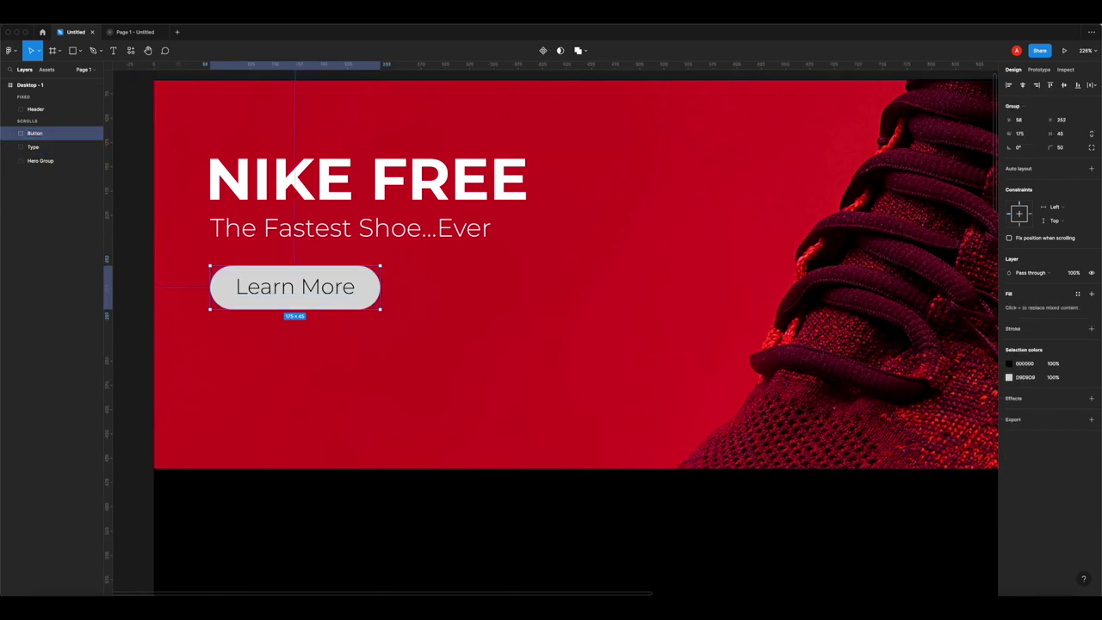
{"action": "left_click", "coordinate": [374, 515]}
- Group the Button group with the Type group holding the heading and tagline, and name the new group "Hero Text"
{"action": "scroll", "coordinate": [379, 293], "scroll_direction": "down", "scroll_amount": 5}
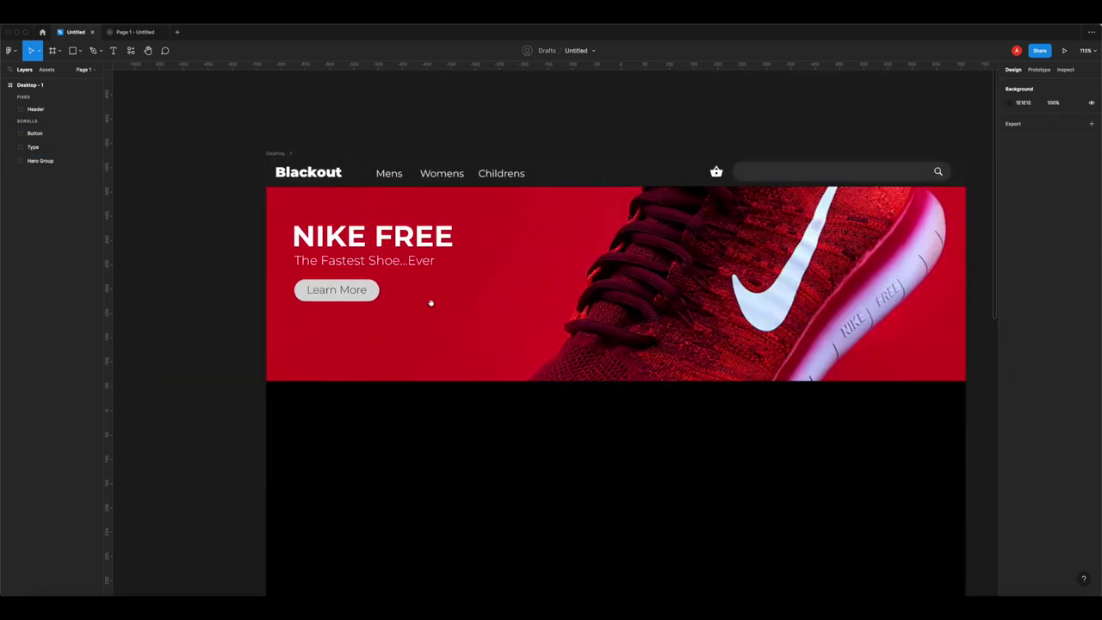
{"action": "left_click_drag", "start_coordinate": [431, 302], "coordinate": [345, 333]}
{"action": "left_click", "coordinate": [259, 322]}
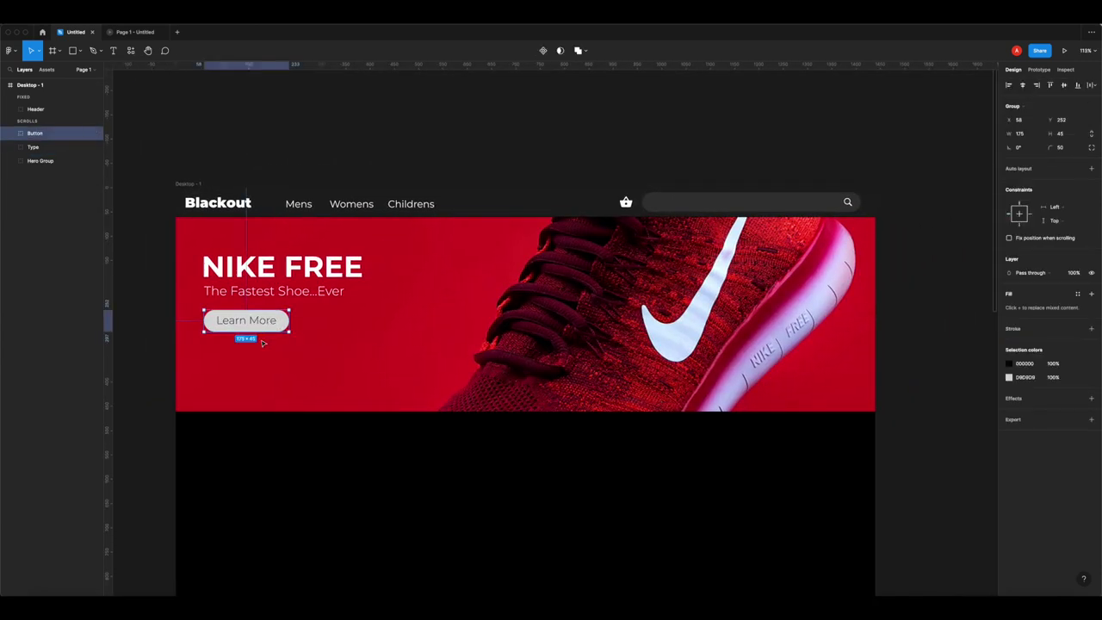
{"action": "left_click", "coordinate": [215, 331]}
{"action": "left_click", "coordinate": [156, 366]}
{"action": "scroll", "coordinate": [206, 357], "scroll_direction": "right", "scroll_amount": 2}
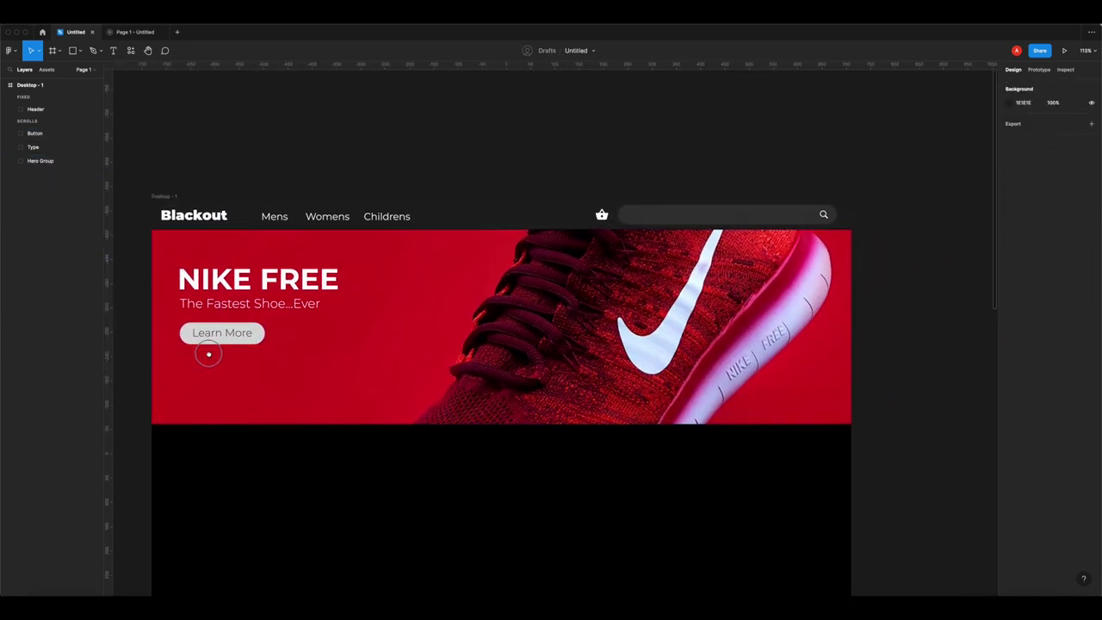
{"action": "left_click", "coordinate": [213, 336]}
{"action": "left_click", "coordinate": [215, 297], "text": "shift"}
{"action": "key", "text": "ctrl+g"}
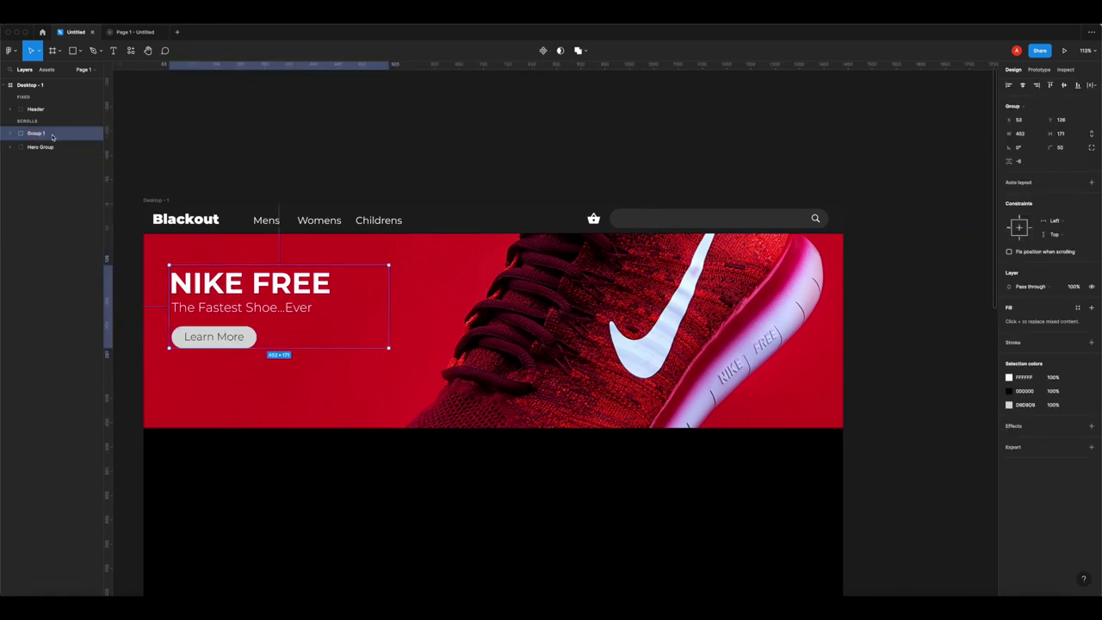
{"action": "double_click", "coordinate": [41, 133]}
{"action": "type", "text": "He"}
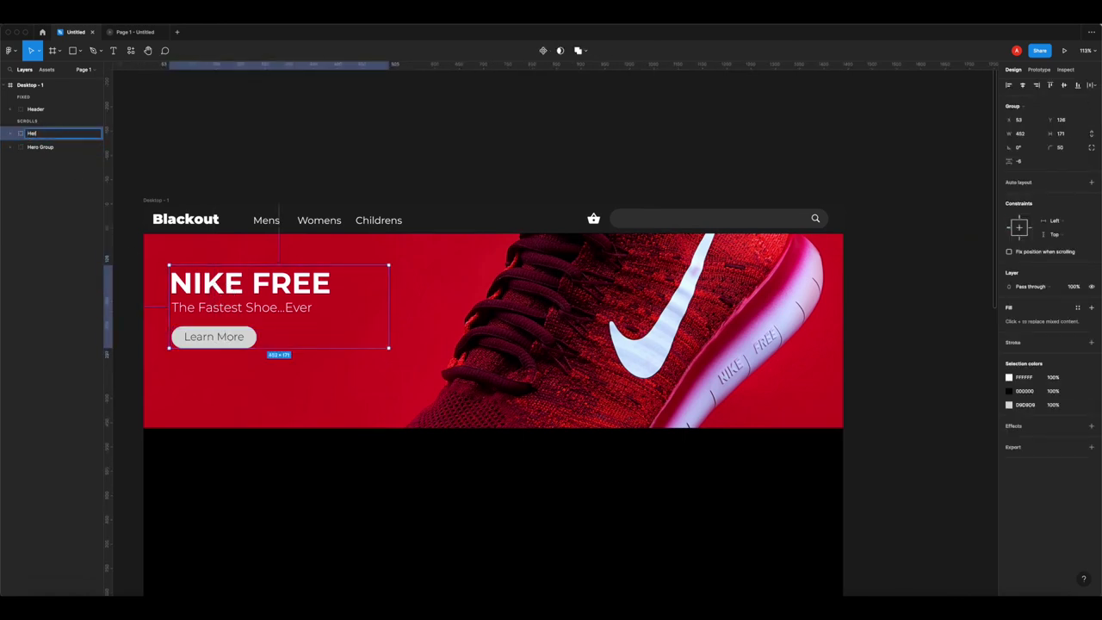
{"action": "type", "text": "ro Text"}
{"action": "key", "text": "Return"}
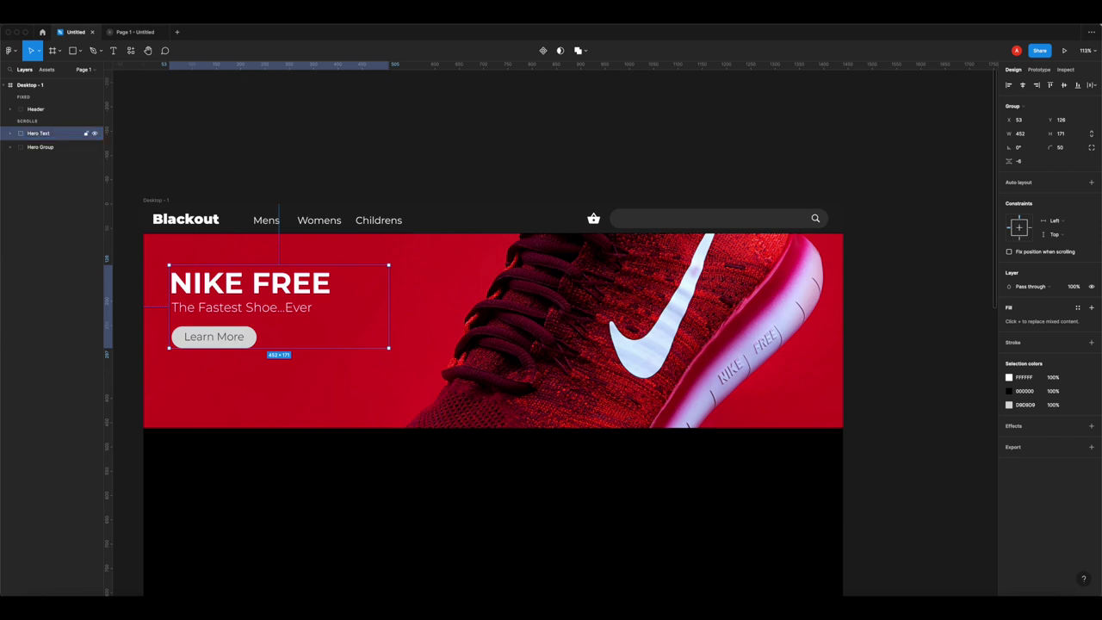
{"action": "left_click", "coordinate": [369, 187]}
{"action": "left_click", "coordinate": [371, 275]}
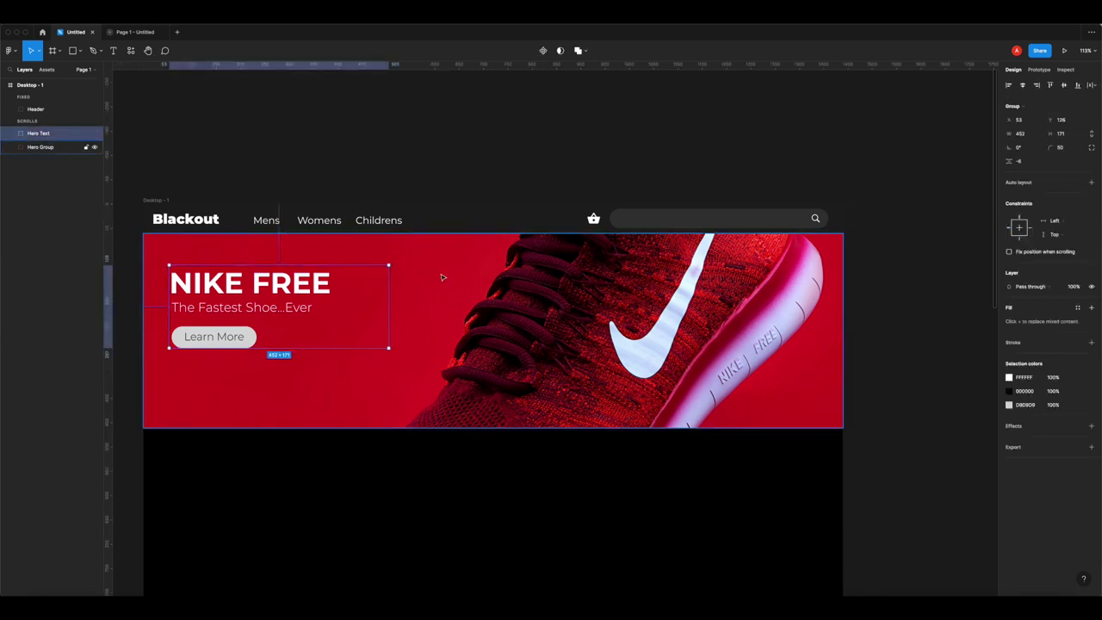
{"action": "left_click", "coordinate": [470, 271], "text": "shift"}
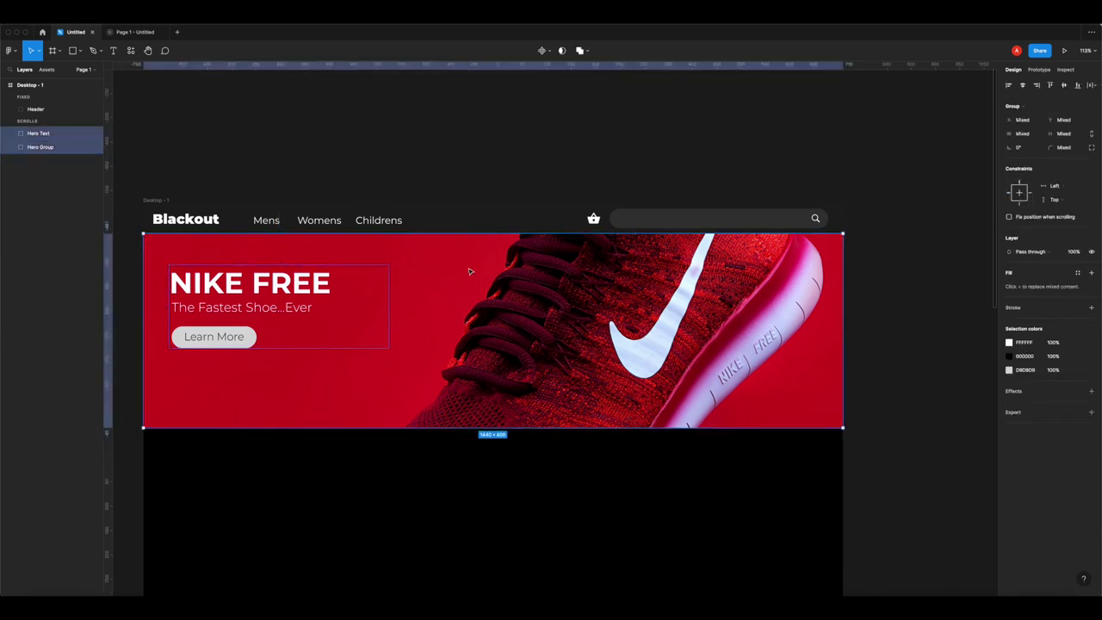
{"action": "left_click", "coordinate": [463, 168]}
{"action": "scroll", "coordinate": [456, 318], "scroll_direction": "down", "scroll_amount": 5}
{"action": "scroll", "coordinate": [461, 327], "scroll_direction": "down", "scroll_amount": 3}
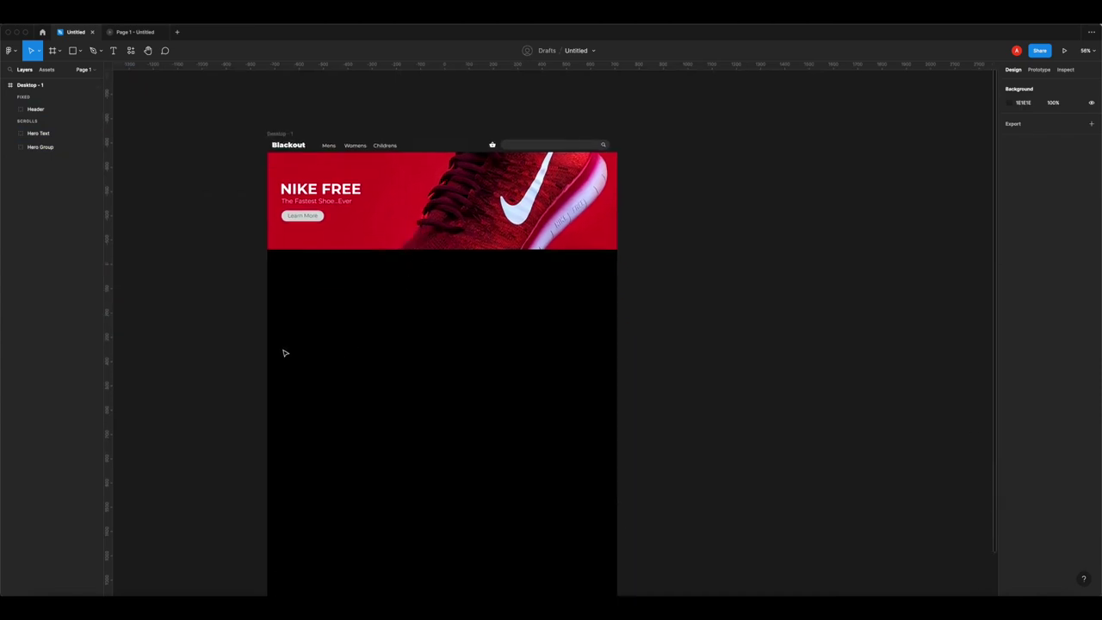
{"action": "scroll", "coordinate": [413, 288], "scroll_direction": "down", "scroll_amount": 2}
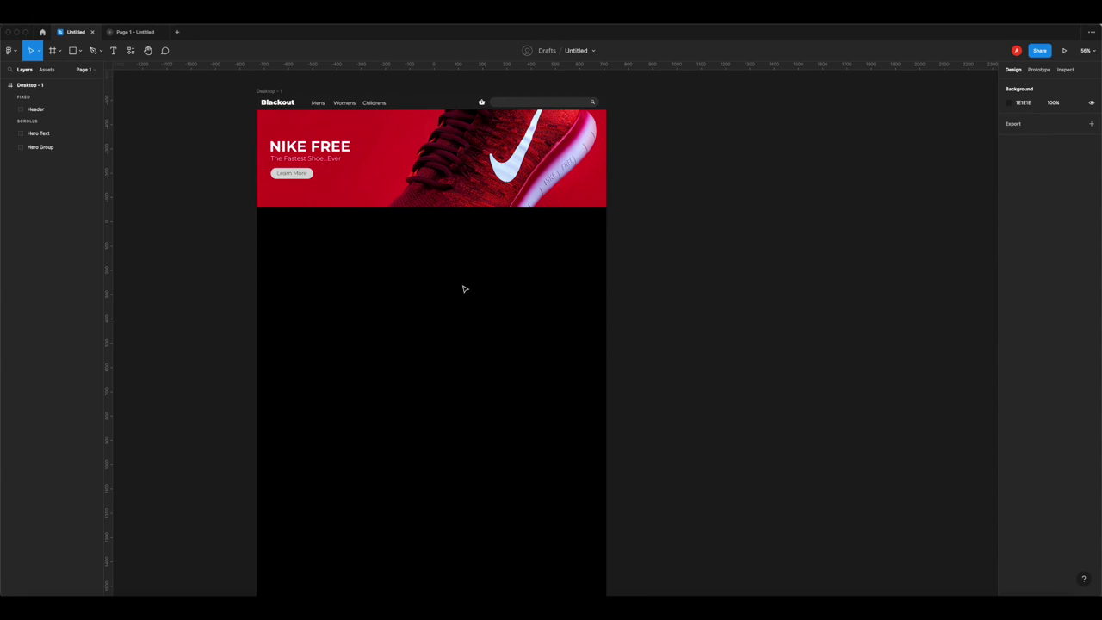
- Add a left-aligned text box about 294 by 68 just below the hero banner's left side, reading "Most Popular"
{"action": "scroll", "coordinate": [428, 229], "scroll_direction": "up", "scroll_amount": 5, "text": "ctrl"}
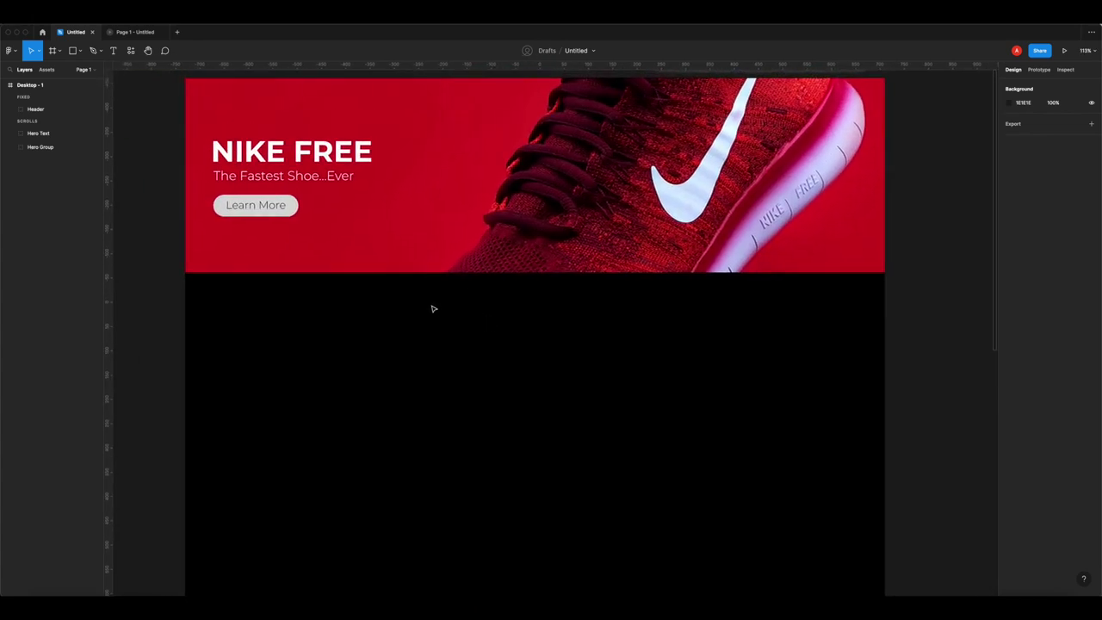
{"action": "left_click", "coordinate": [113, 51]}
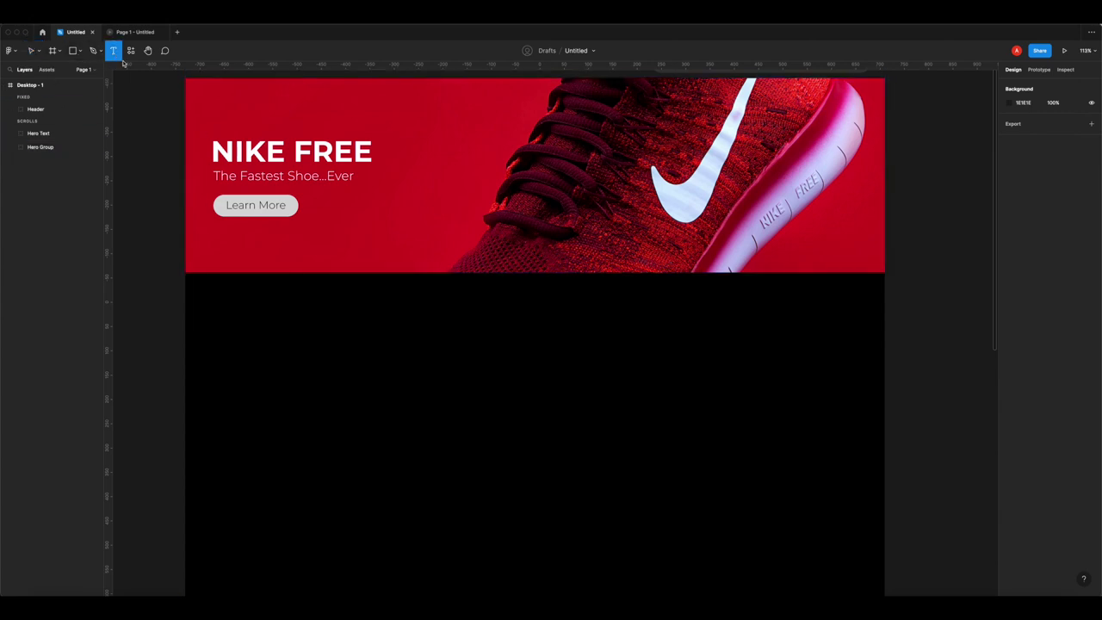
{"action": "left_click_drag", "start_coordinate": [211, 295], "coordinate": [338, 316]}
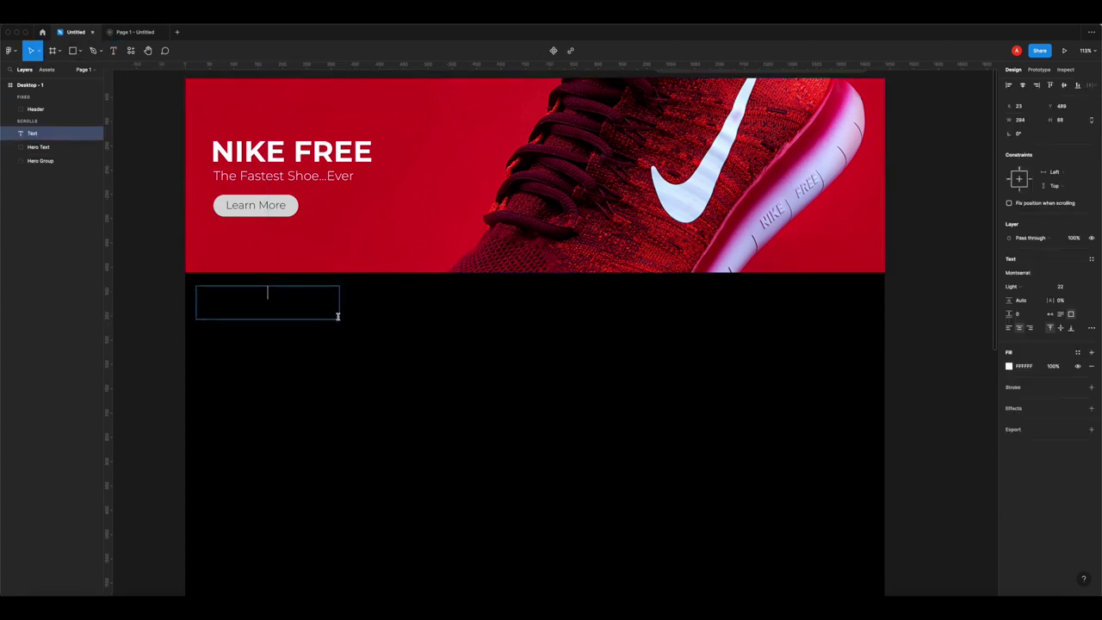
{"action": "type", "text": "Most Popular"}
{"action": "key", "text": "super+a"}
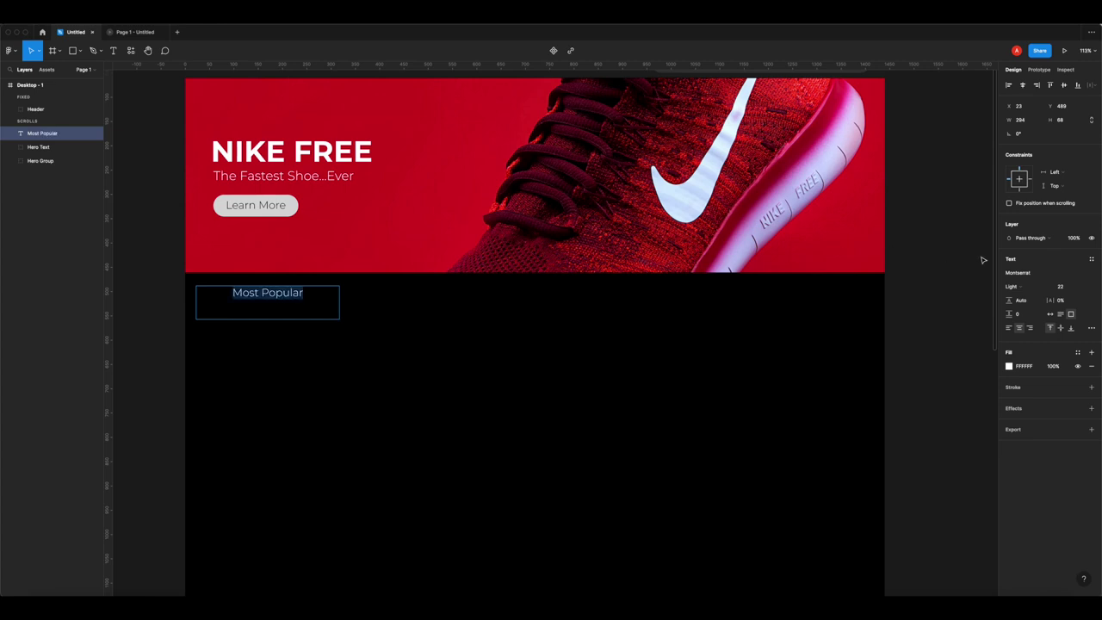
{"action": "left_click", "coordinate": [1011, 329]}
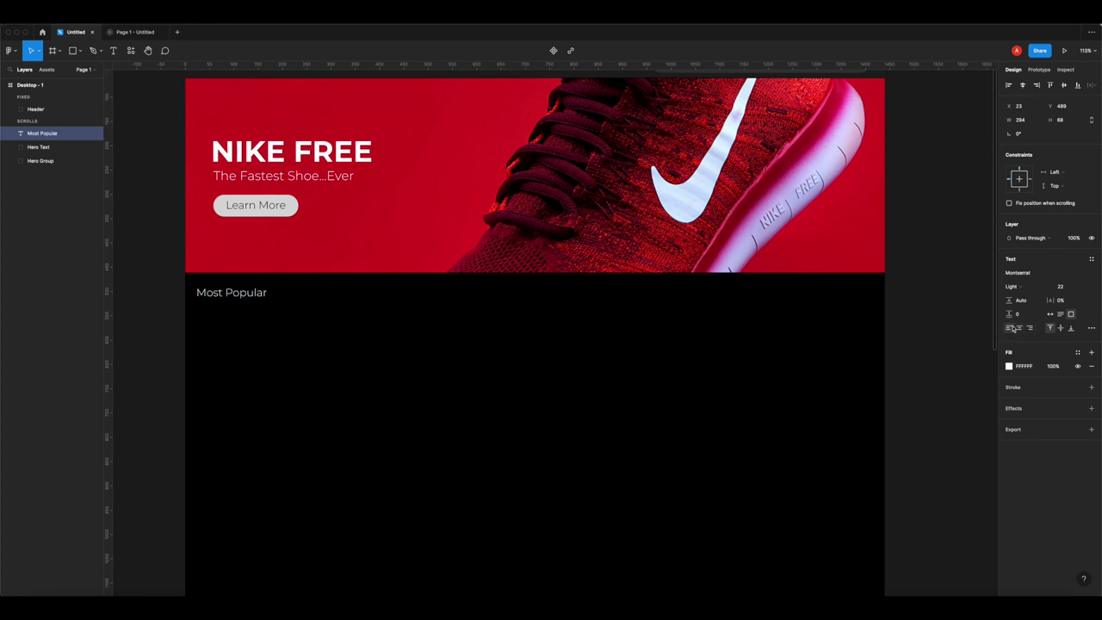
- Set the "Most Popular" heading to font size 30 and Regular weight
{"action": "left_click", "coordinate": [1075, 288]}
{"action": "type", "text": "3"}
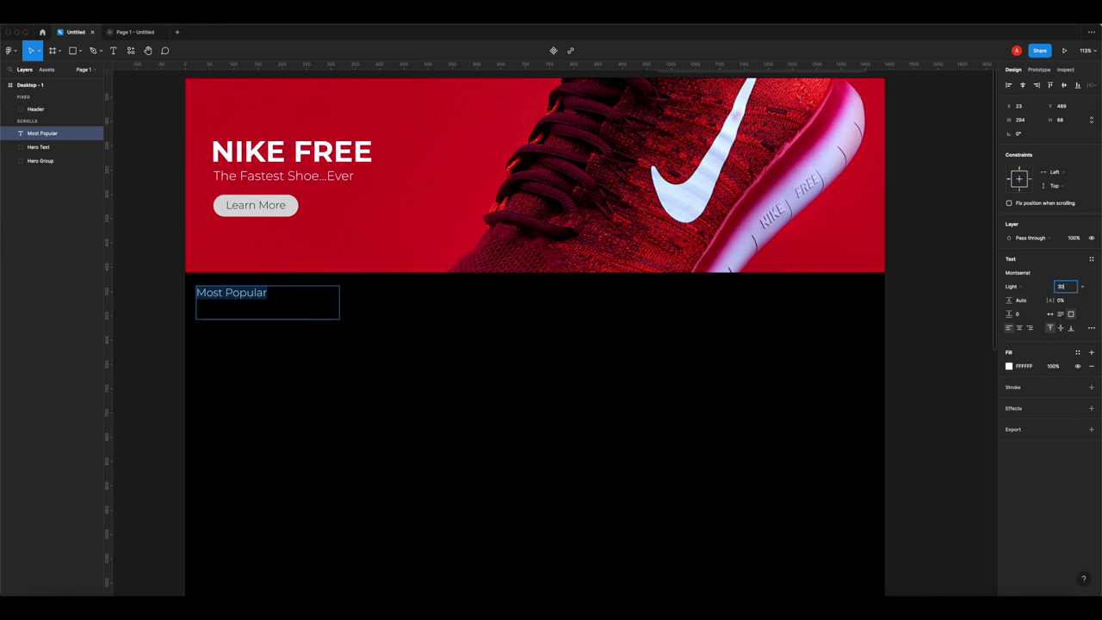
{"action": "type", "text": "0"}
{"action": "key", "text": "Return"}
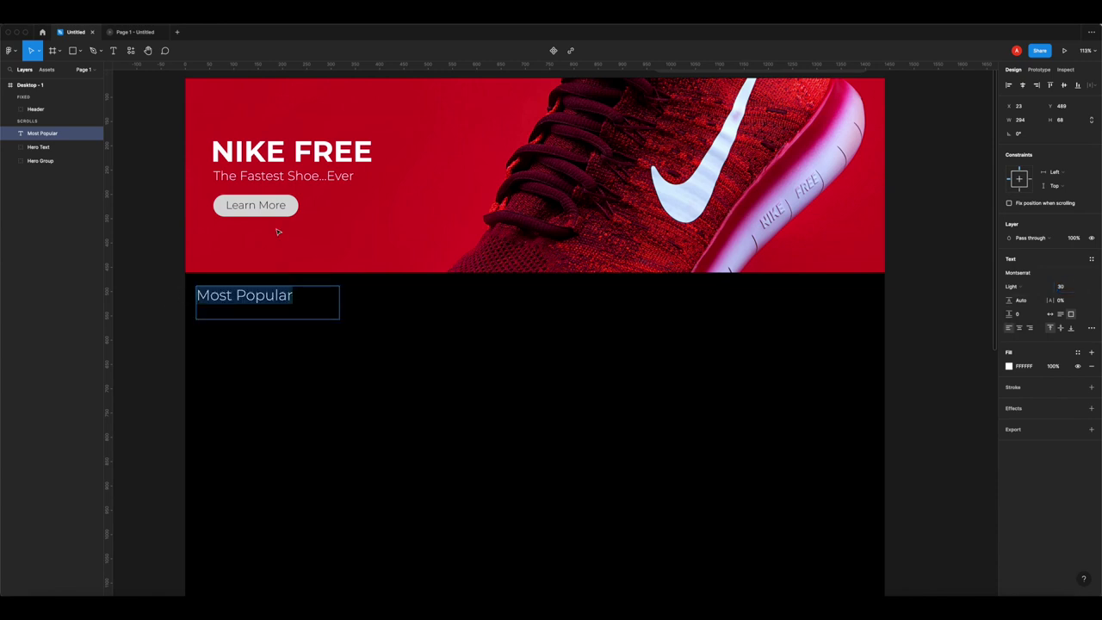
{"action": "left_click", "coordinate": [1038, 287]}
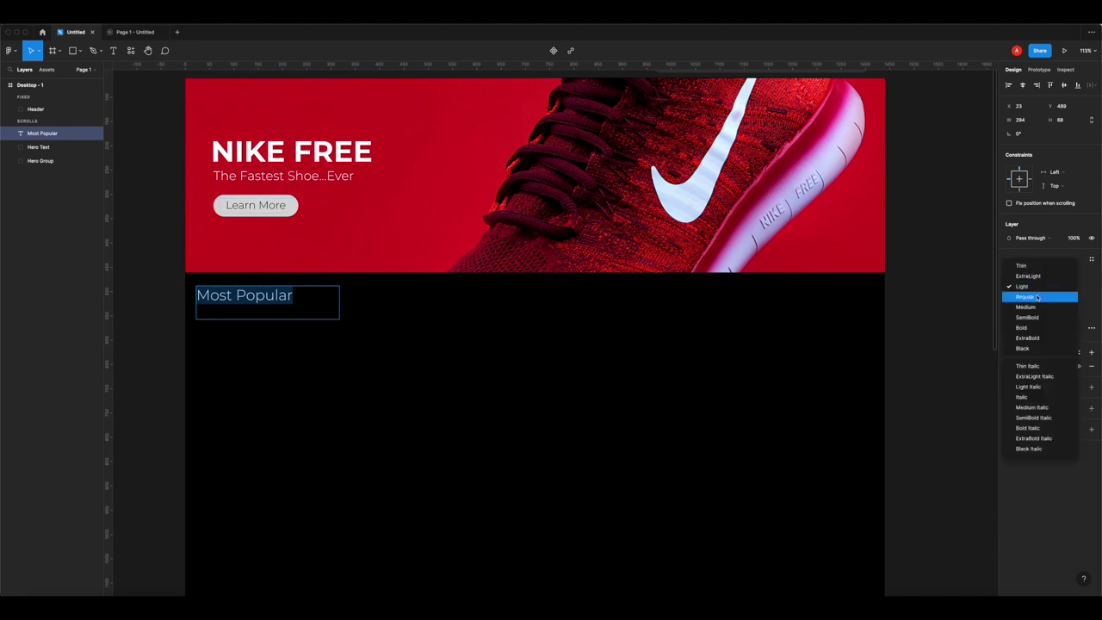
{"action": "left_click", "coordinate": [1034, 296]}
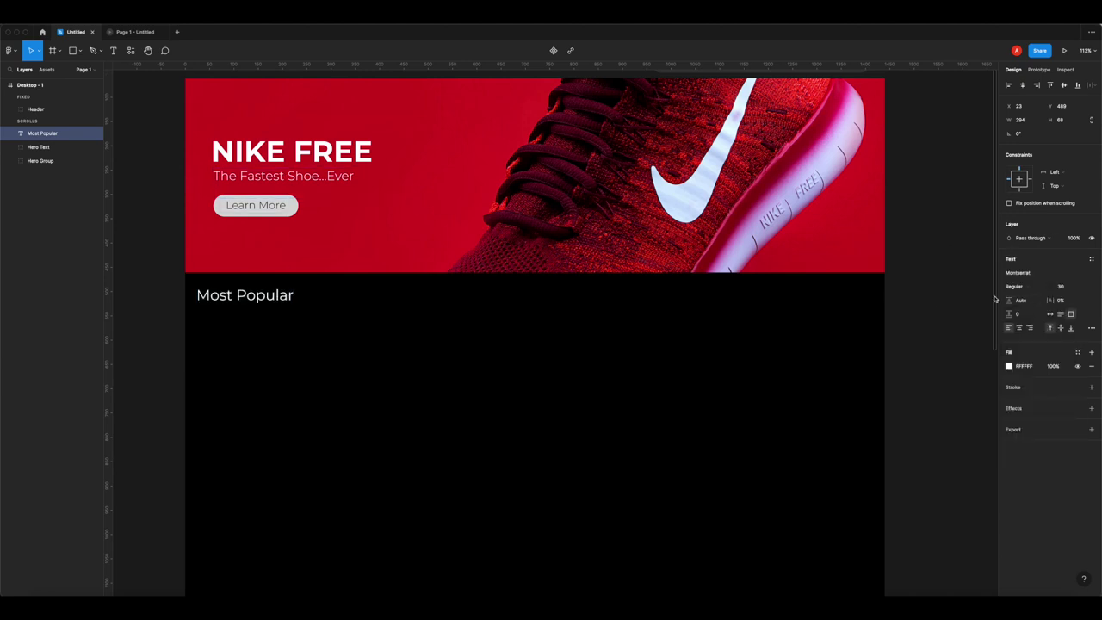
- Move the "Most Popular" heading just below the hero banner, left-aligned with the hero text at about X 58, Y 504
{"action": "left_click", "coordinate": [158, 312]}
{"action": "left_click_drag", "start_coordinate": [222, 301], "coordinate": [244, 315]}
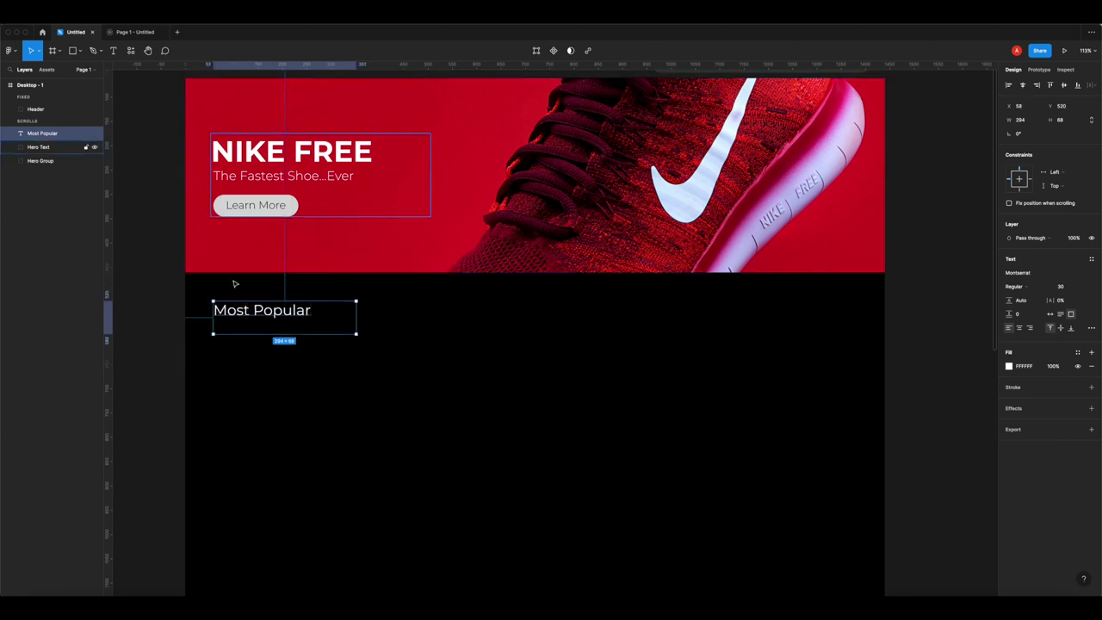
{"action": "key", "text": "shift+Up"}
{"action": "key", "text": "shift+Up"}
{"action": "key", "text": "shift+Up"}
{"action": "key", "text": "shift+Up"}
{"action": "key", "text": "shift+Up"}
{"action": "key", "text": "shift+Up"}
{"action": "key", "text": "Up"}
{"action": "key", "text": "Up"}
{"action": "key", "text": "Up"}
{"action": "key", "text": "Up"}
{"action": "key", "text": "Up"}
{"action": "key", "text": "Up"}
{"action": "key", "text": "Up"}
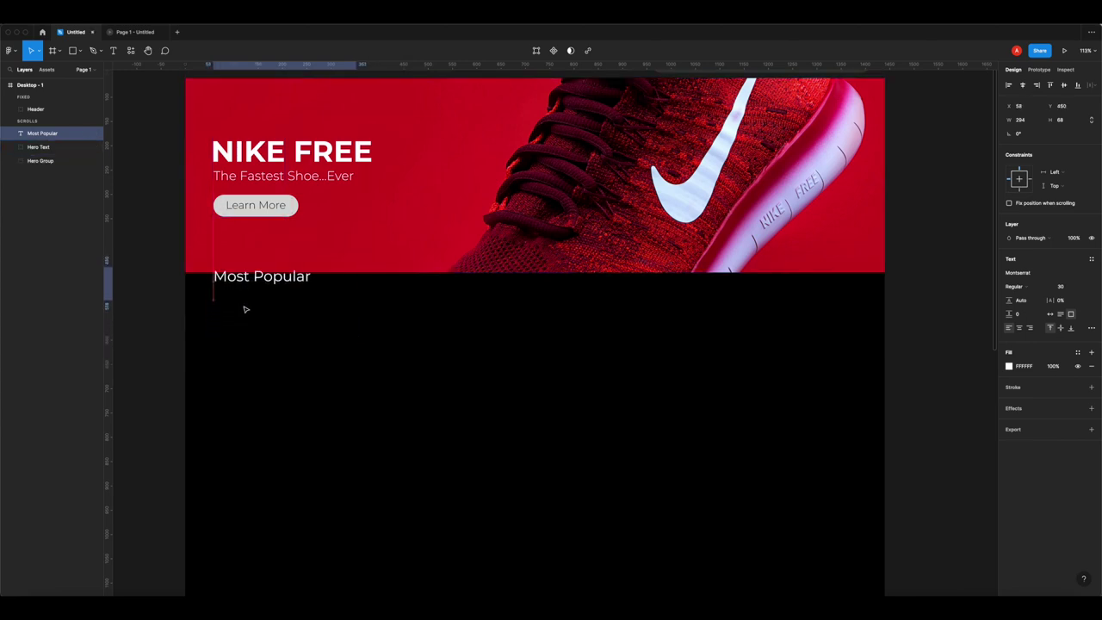
{"action": "key", "text": "shift+Down"}
{"action": "key", "text": "shift+Down"}
{"action": "key", "text": "shift+Down"}
{"action": "key", "text": "shift+Down"}
{"action": "key", "text": "shift+Down"}
{"action": "key", "text": "Down"}
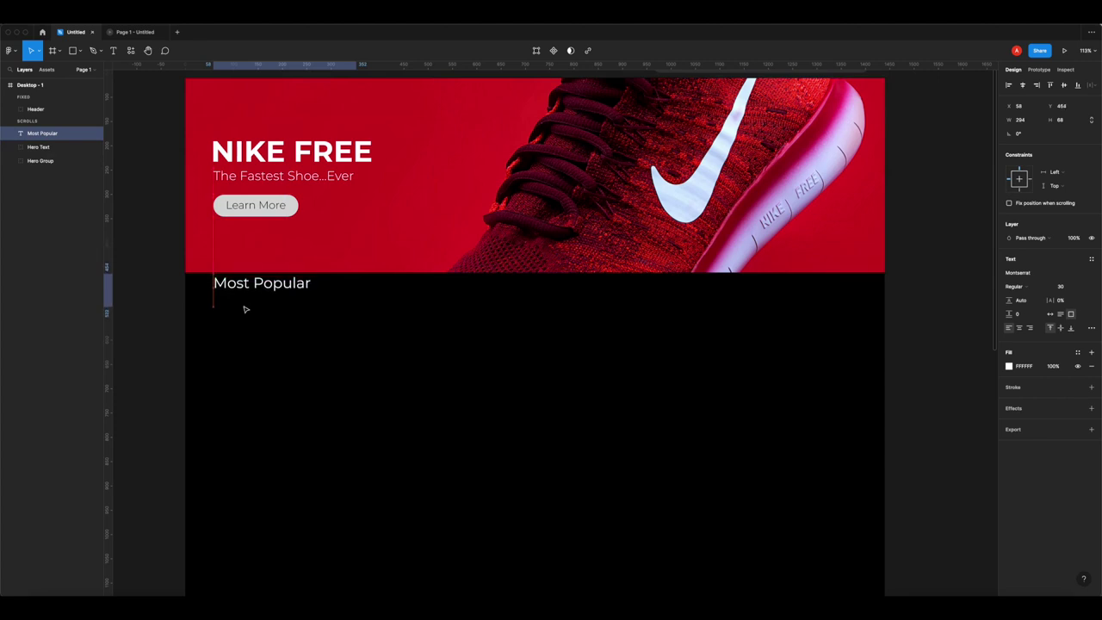
{"action": "key", "text": "Escape"}
- Extend the heading to read "Most Popular For Men" and widen its text box to about 349 so it fits on one line
{"action": "scroll", "coordinate": [362, 368], "scroll_direction": "down", "scroll_amount": 5}
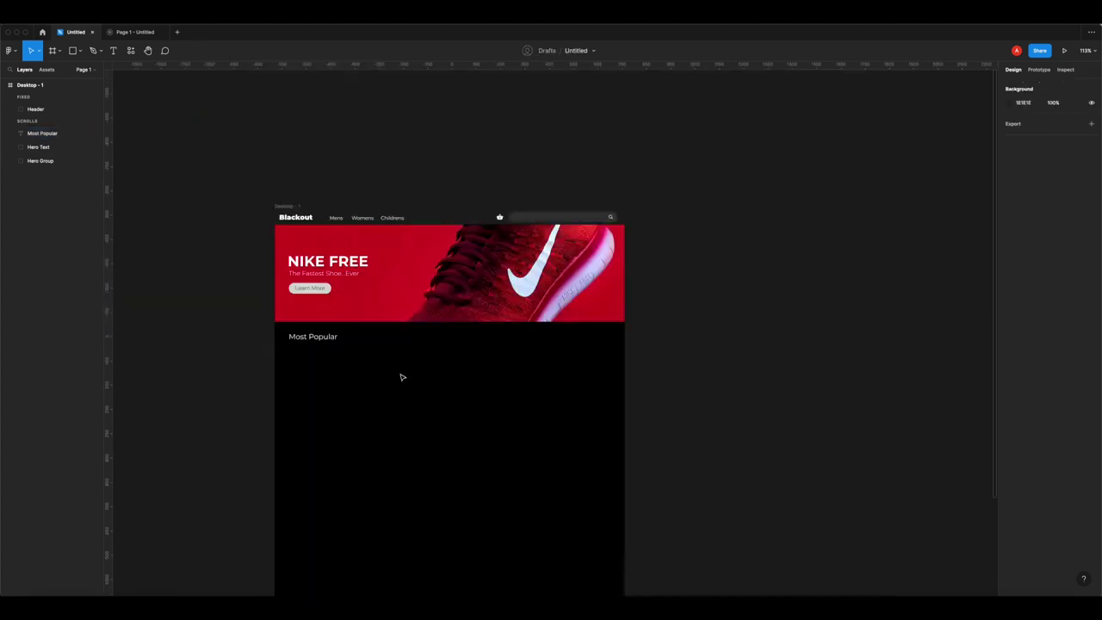
{"action": "scroll", "coordinate": [401, 377], "scroll_direction": "right", "scroll_amount": 2}
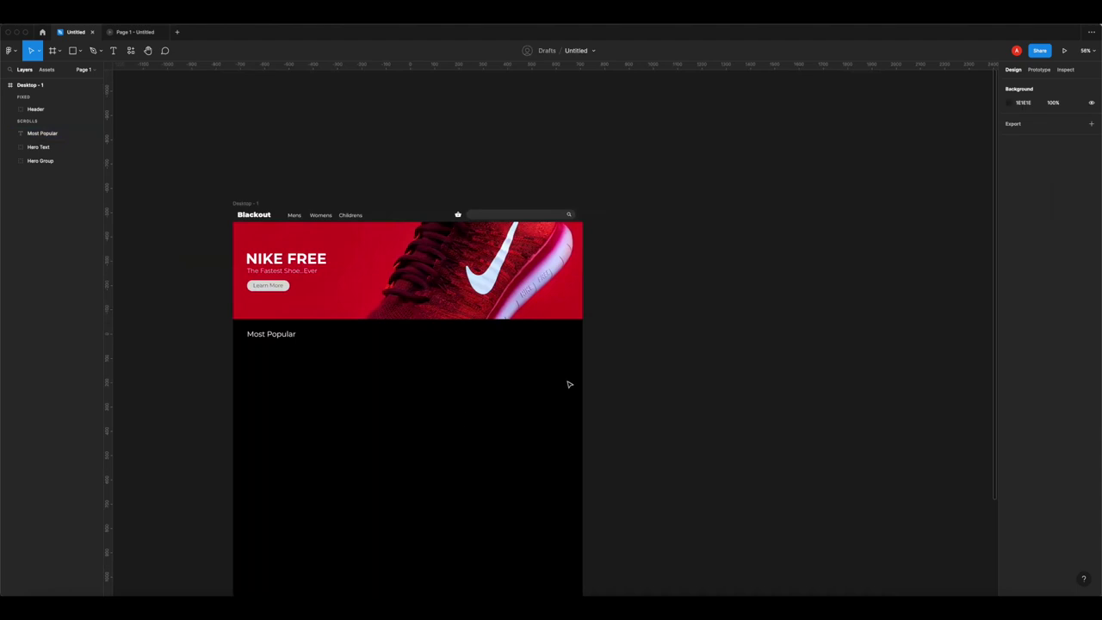
{"action": "scroll", "coordinate": [284, 345], "scroll_direction": "up", "scroll_amount": 5}
{"action": "double_click", "coordinate": [274, 325]}
{"action": "left_click", "coordinate": [319, 324]}
{"action": "type", "text": "For Men"}
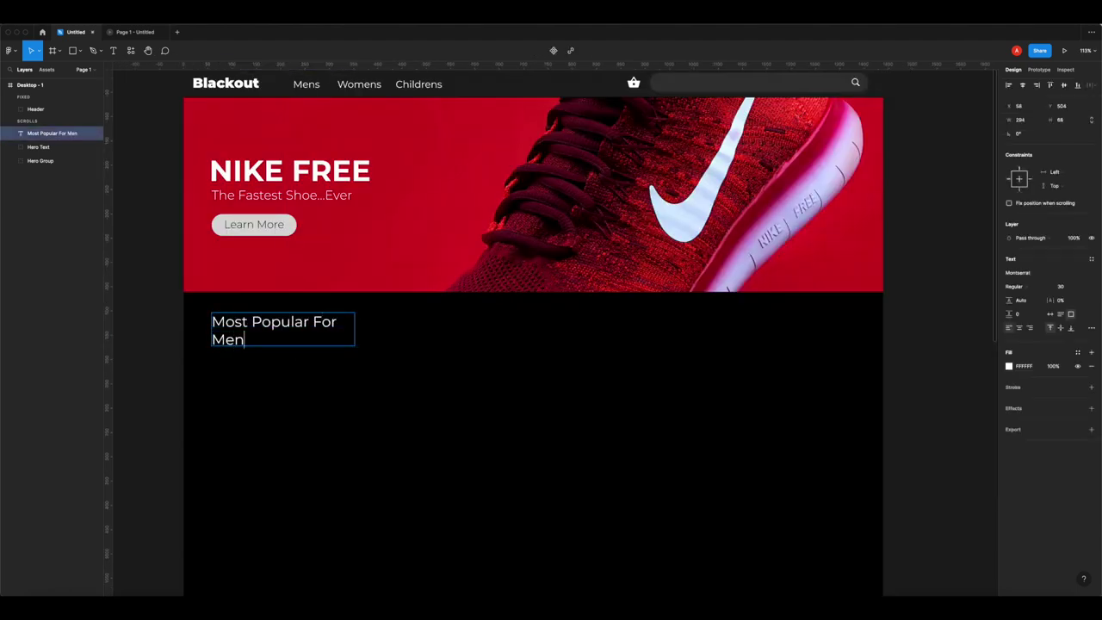
{"action": "key", "text": "Escape"}
{"action": "left_click_drag", "start_coordinate": [363, 327], "coordinate": [381, 326]}
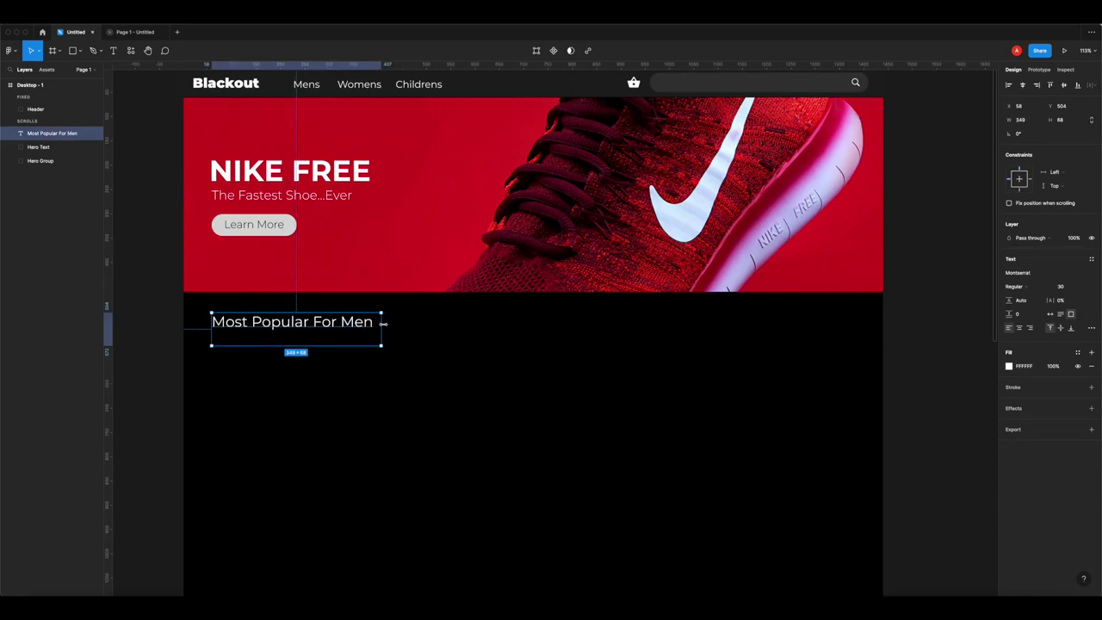
{"action": "key", "text": "Escape"}
{"action": "scroll", "coordinate": [408, 352], "scroll_direction": "down", "scroll_amount": 5}
{"action": "scroll", "coordinate": [394, 336], "scroll_direction": "down", "scroll_amount": 3}
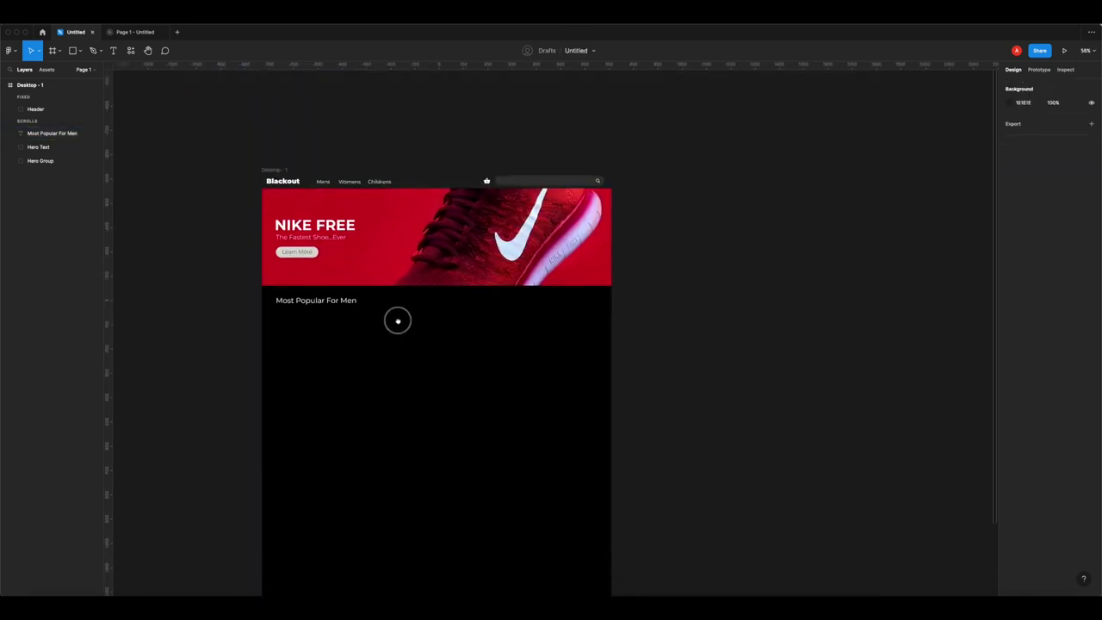
{"action": "scroll", "coordinate": [531, 346], "scroll_direction": "up", "scroll_amount": 5}
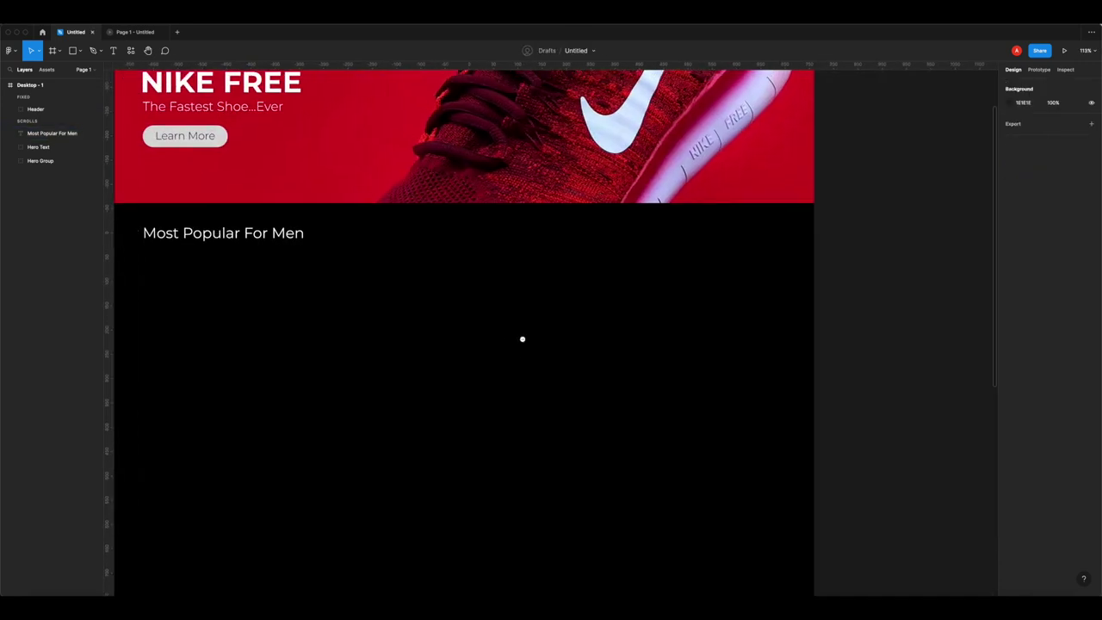
{"action": "scroll", "coordinate": [519, 336], "scroll_direction": "down", "scroll_amount": 5}
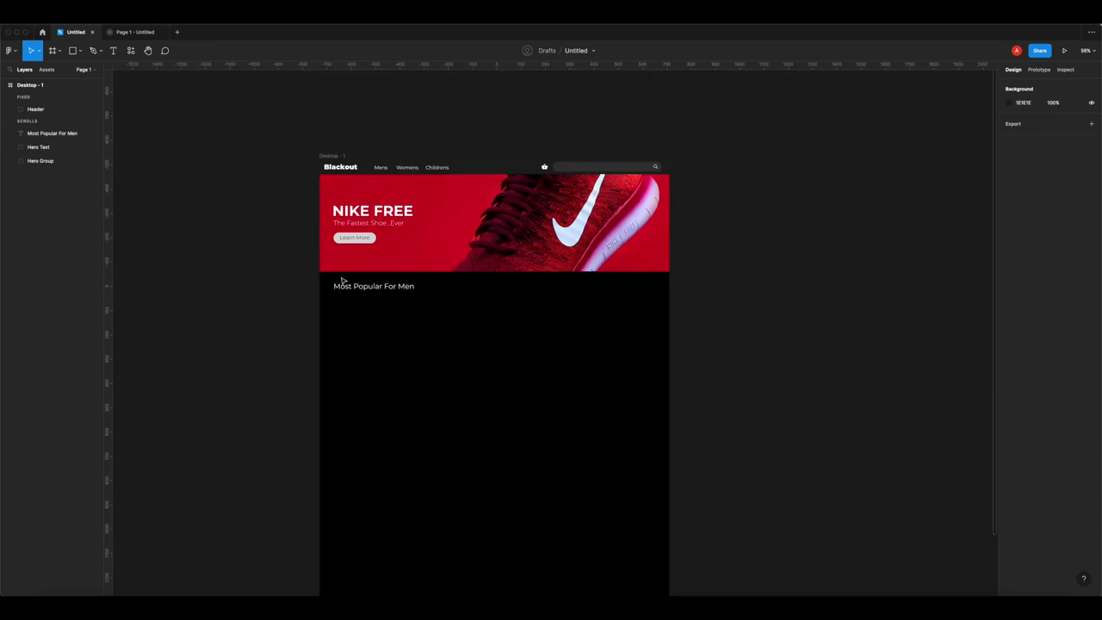
{"action": "left_click", "coordinate": [72, 50]}
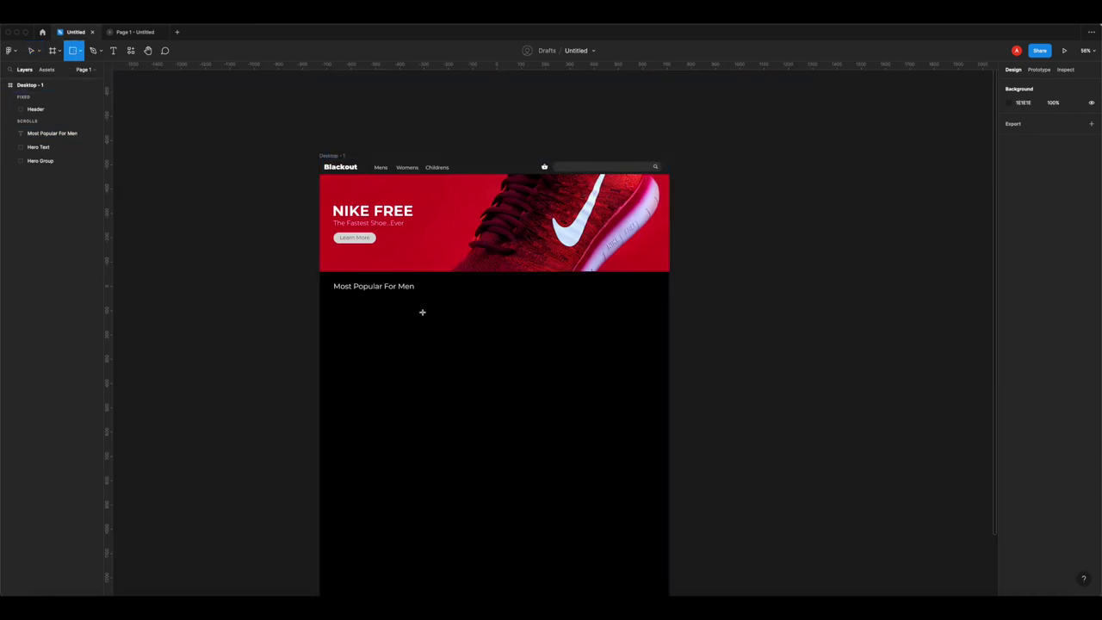
{"action": "scroll", "coordinate": [422, 328], "scroll_direction": "up", "scroll_amount": 5}
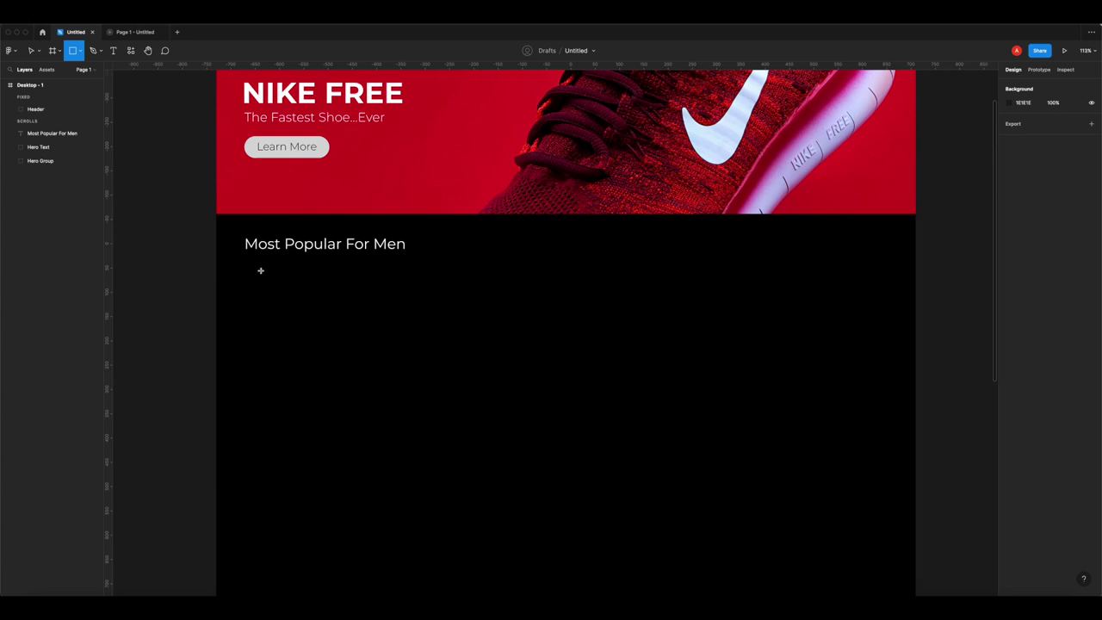
{"action": "scroll", "coordinate": [305, 275], "scroll_direction": "down", "scroll_amount": 5}
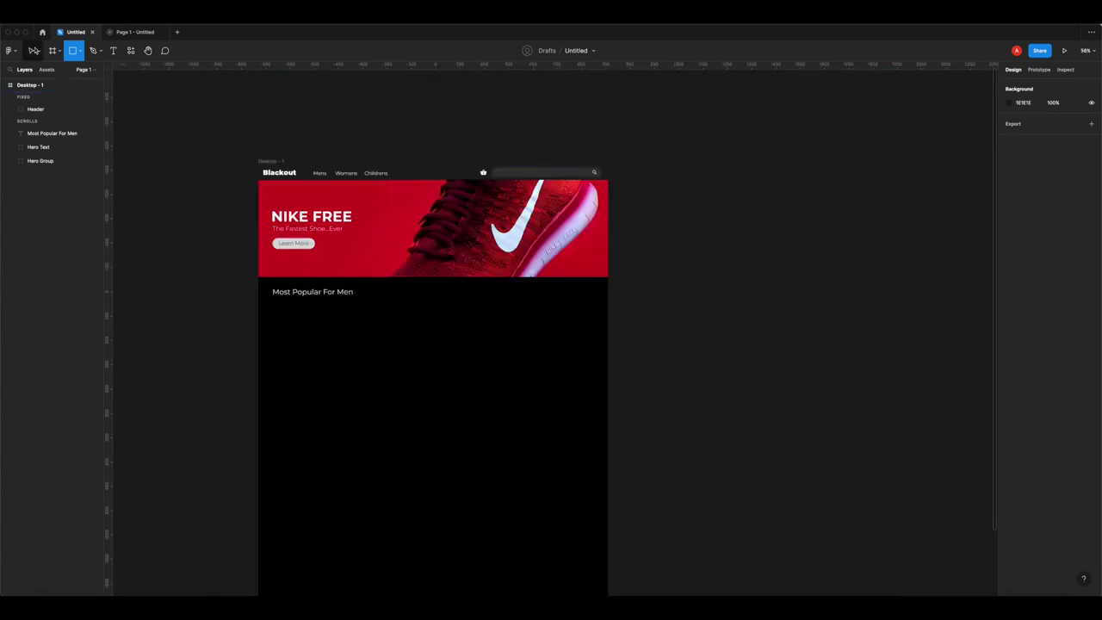
{"action": "left_click", "coordinate": [274, 161]}
{"action": "key", "text": "Delete"}
- Add a layout grid to the Desktop - 1 frame and set the grid colour to white (FFFFFF)
{"action": "left_click", "coordinate": [272, 162]}
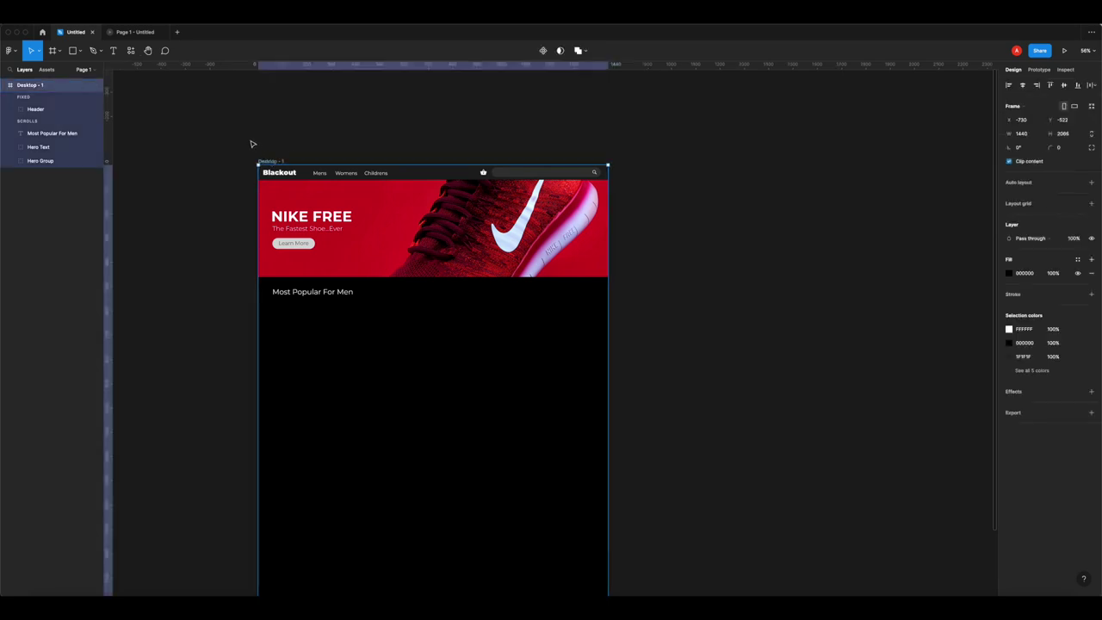
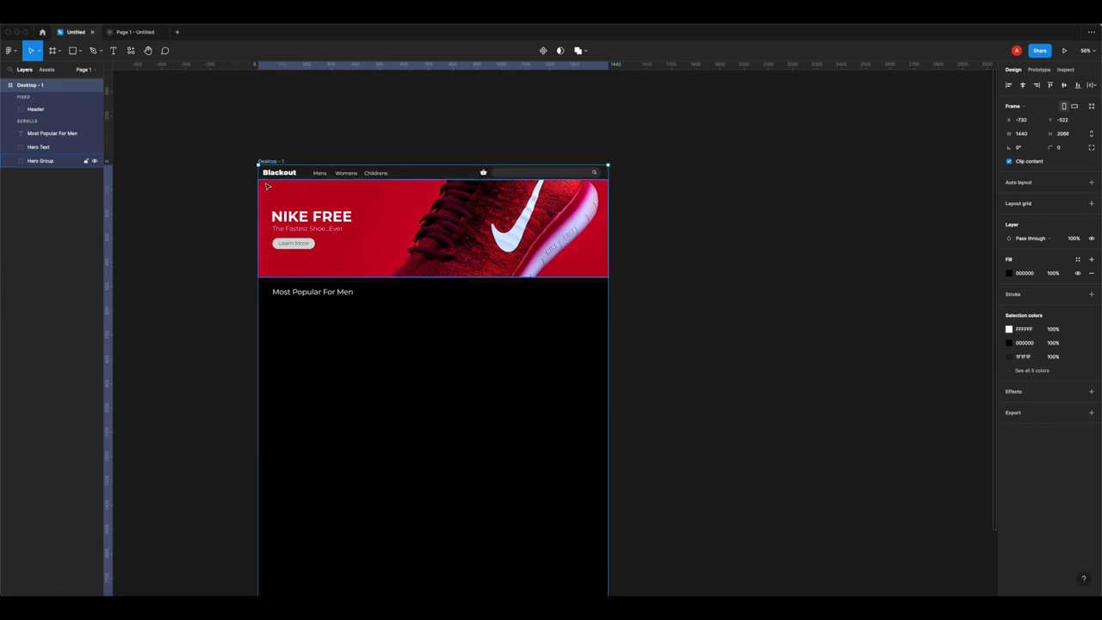
{"action": "left_click", "coordinate": [1092, 204]}
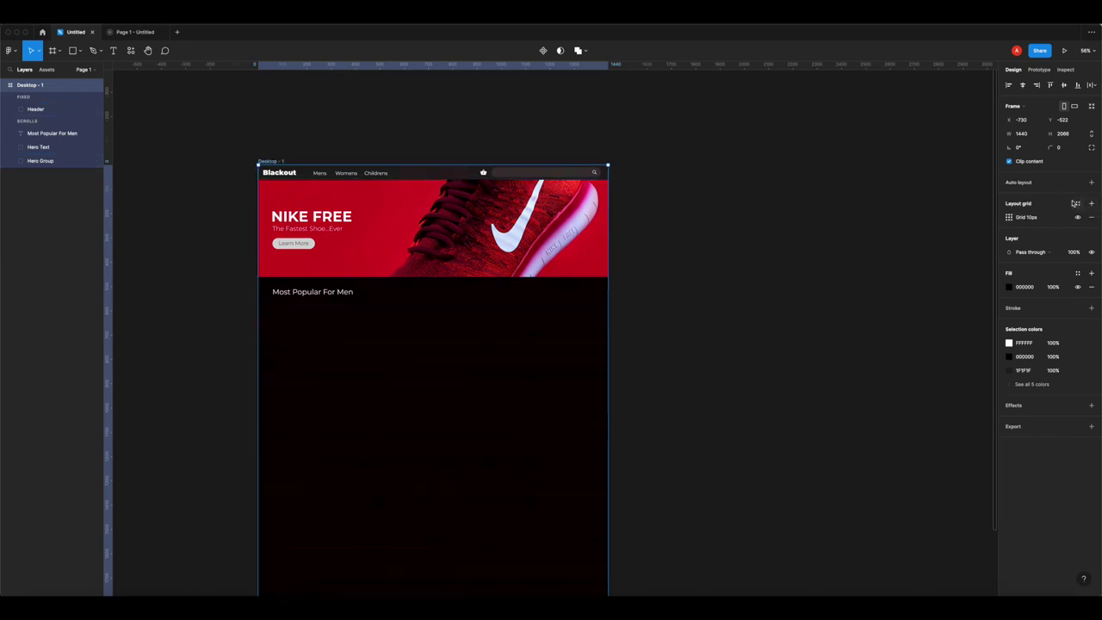
{"action": "left_click", "coordinate": [1010, 217]}
{"action": "left_click", "coordinate": [942, 253]}
{"action": "left_click", "coordinate": [804, 382]}
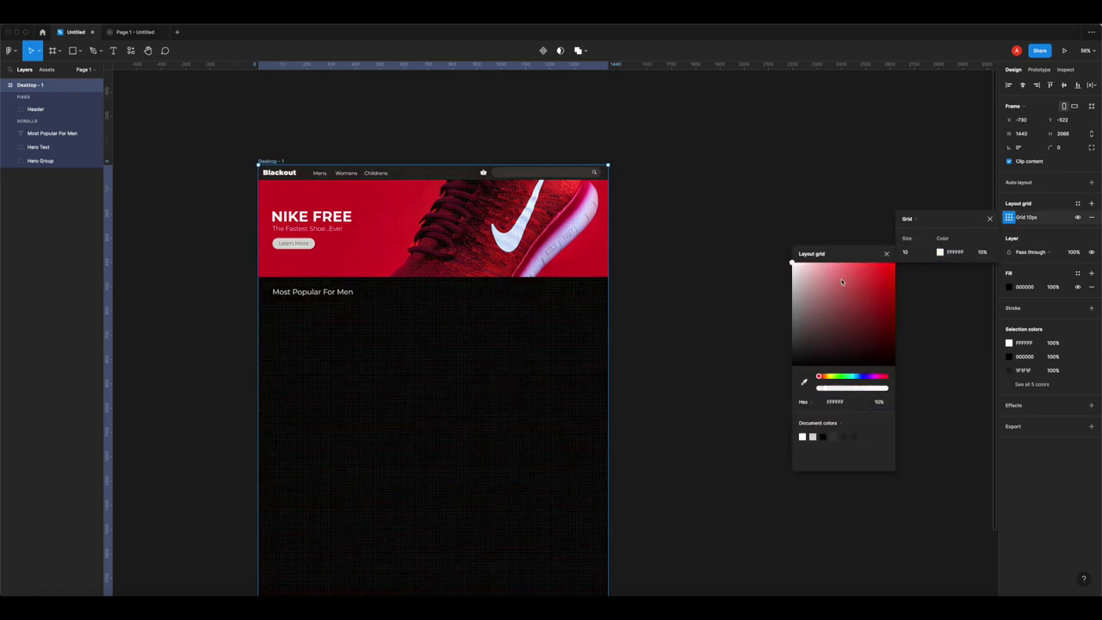
- Change the frame's layout grid to columns with a count of 4
{"action": "left_click", "coordinate": [910, 219]}
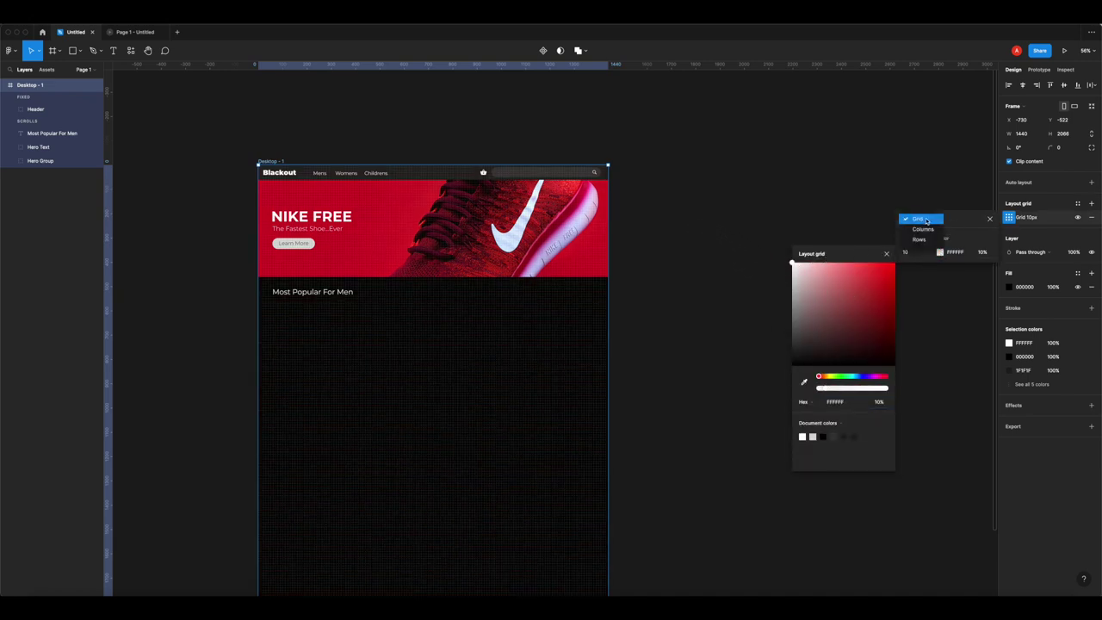
{"action": "left_click", "coordinate": [924, 230]}
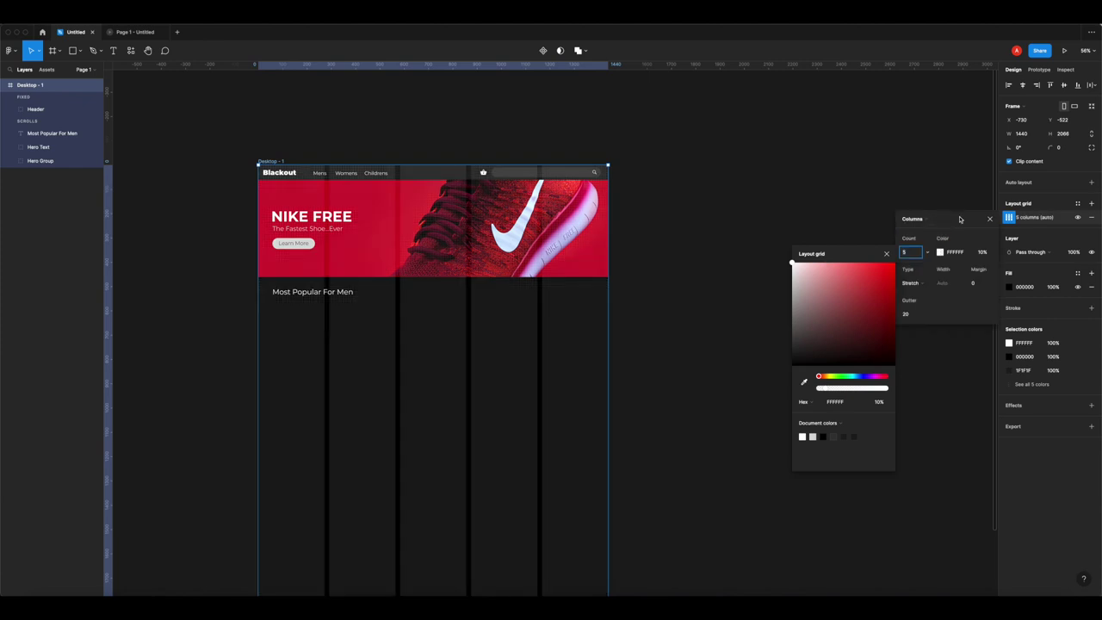
{"action": "left_click", "coordinate": [918, 254]}
{"action": "type", "text": "4"}
{"action": "key", "text": "Return"}
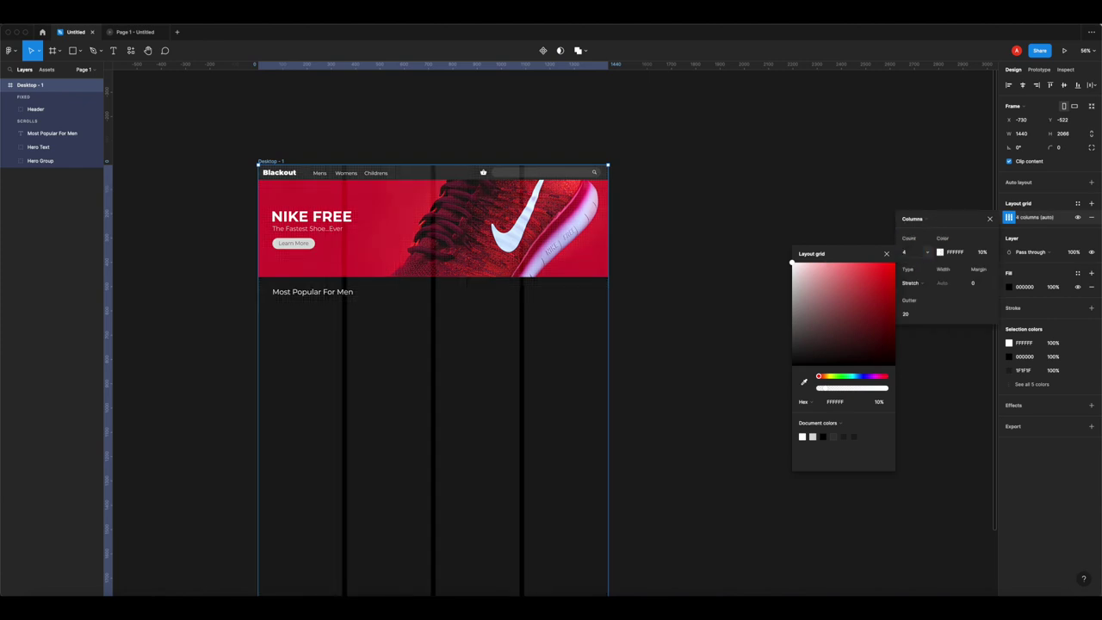
- Try column grid margins of 20 and 100
{"action": "left_click", "coordinate": [973, 284]}
{"action": "type", "text": "20"}
{"action": "key", "text": "Return"}
{"action": "left_click", "coordinate": [978, 284]}
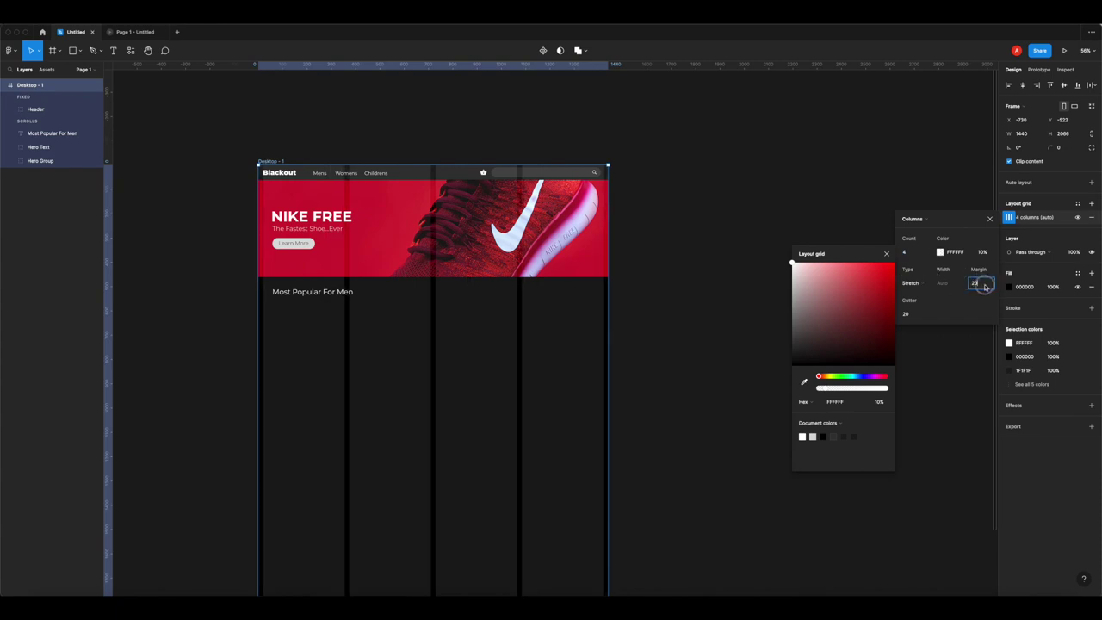
{"action": "type", "text": "100"}
{"action": "key", "text": "Return"}
- Set the column grid's margin to 60 and close the grid settings
{"action": "left_click", "coordinate": [986, 284]}
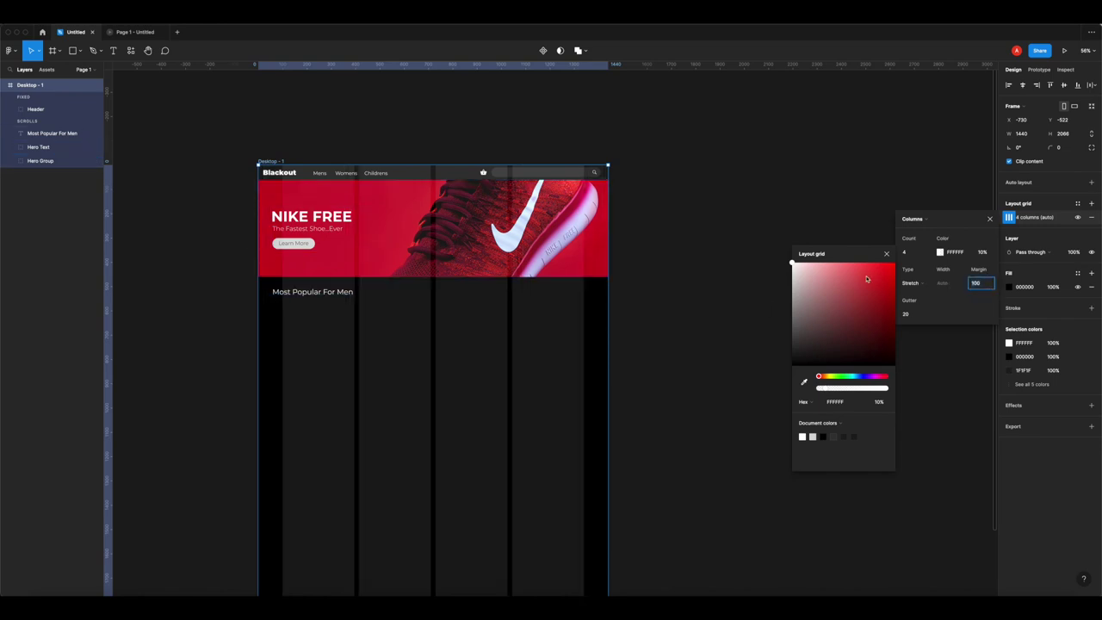
{"action": "type", "text": "60"}
{"action": "key", "text": "Return"}
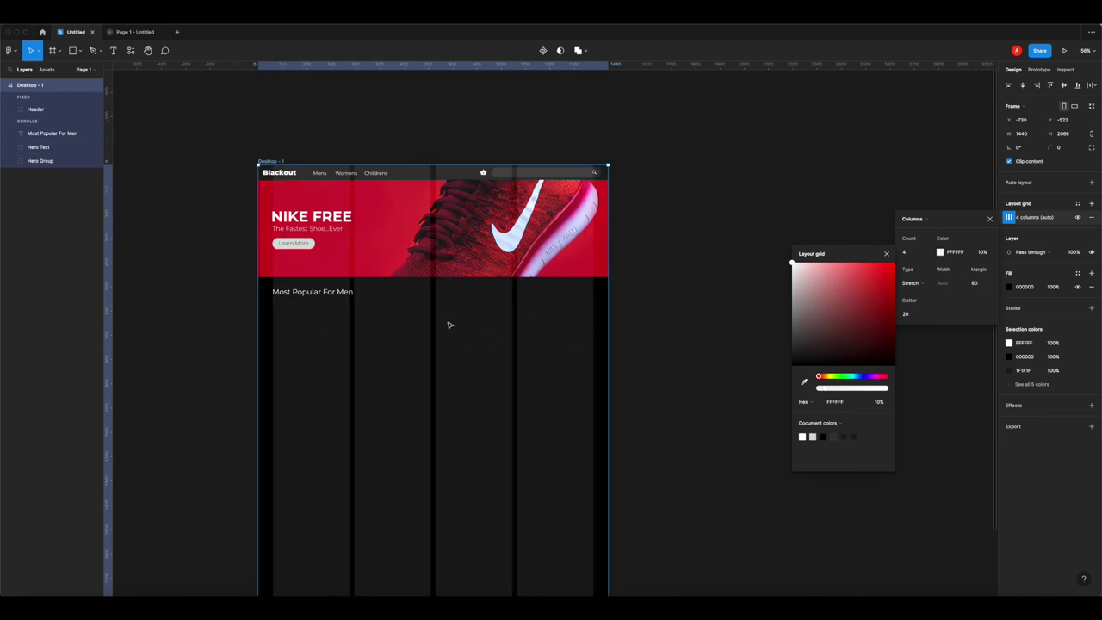
{"action": "left_click", "coordinate": [657, 313]}
- Preview the page as a prototype and return to the design file
{"action": "key", "text": "super+alt+Return"}
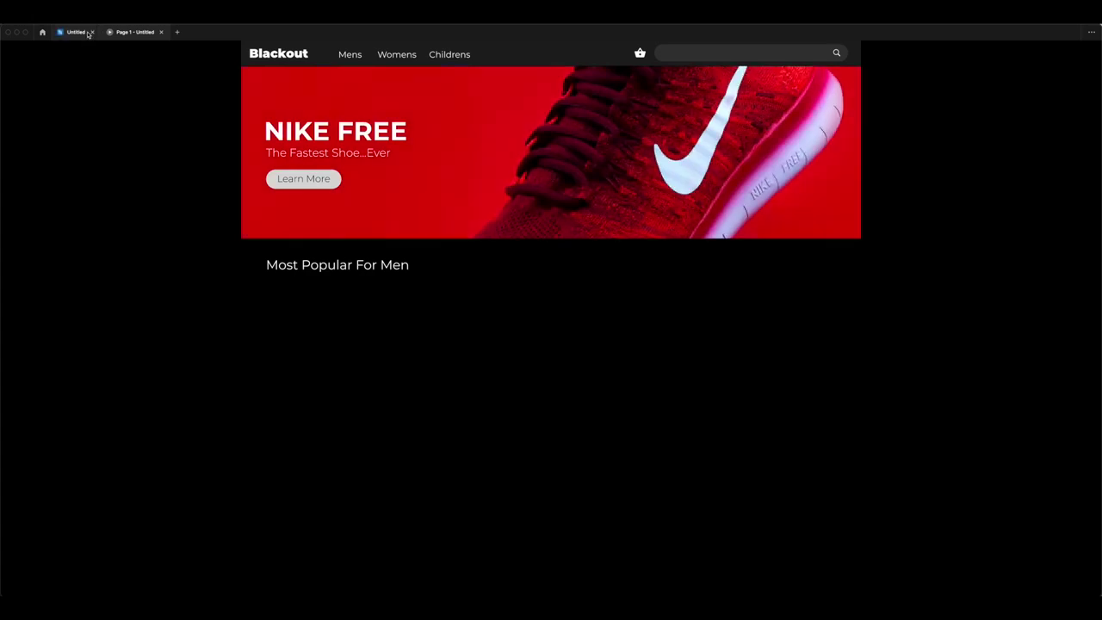
{"action": "left_click", "coordinate": [80, 32]}
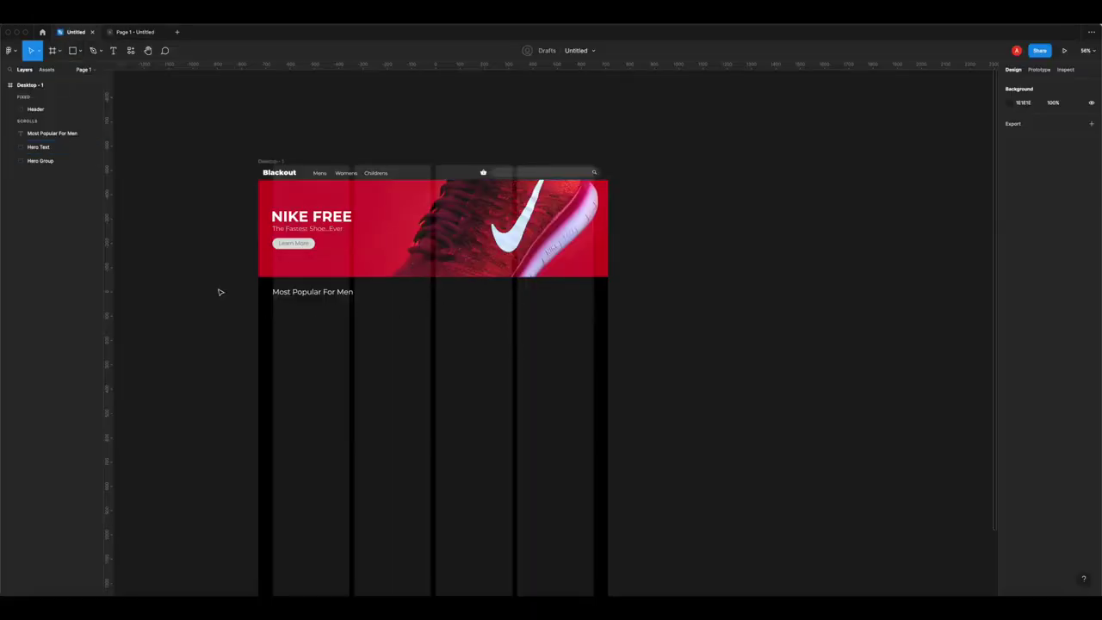
- Draw a rectangle about 315 × 359 in the first column below the "Most Popular For Men" heading and set its corner radius to 20
{"action": "left_click", "coordinate": [310, 339]}
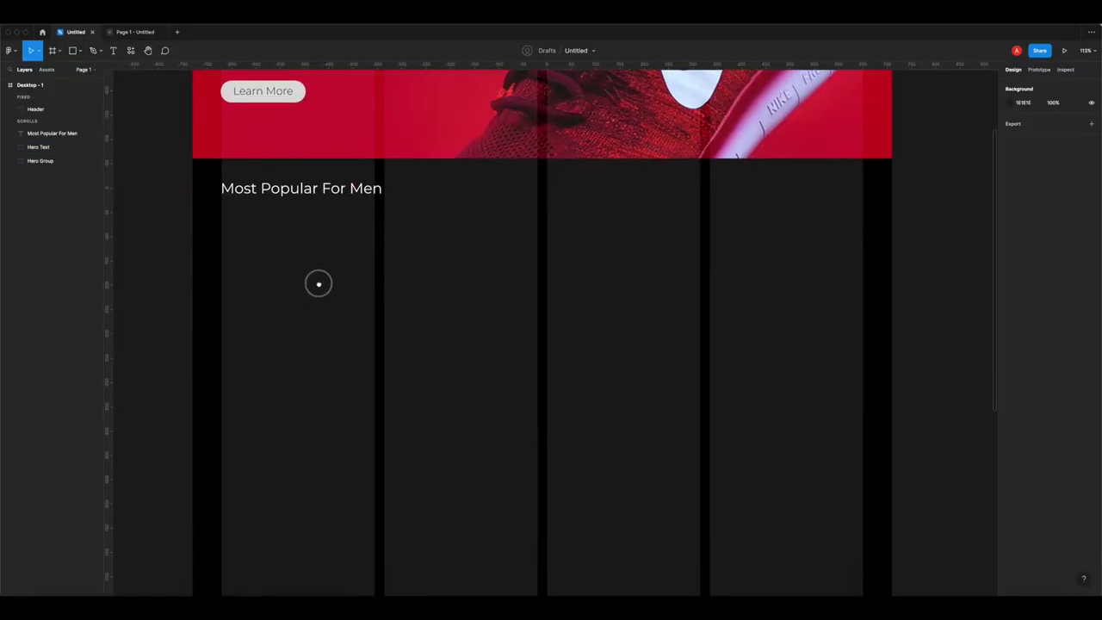
{"action": "left_click", "coordinate": [72, 51]}
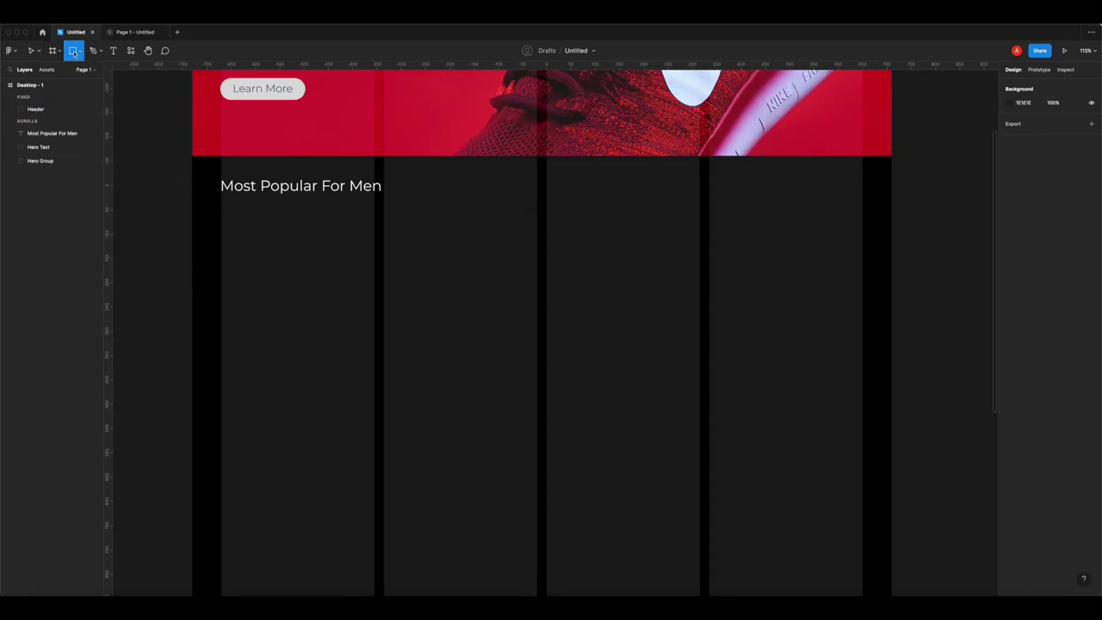
{"action": "left_click_drag", "start_coordinate": [220, 213], "coordinate": [376, 393]}
{"action": "left_click", "coordinate": [325, 448]}
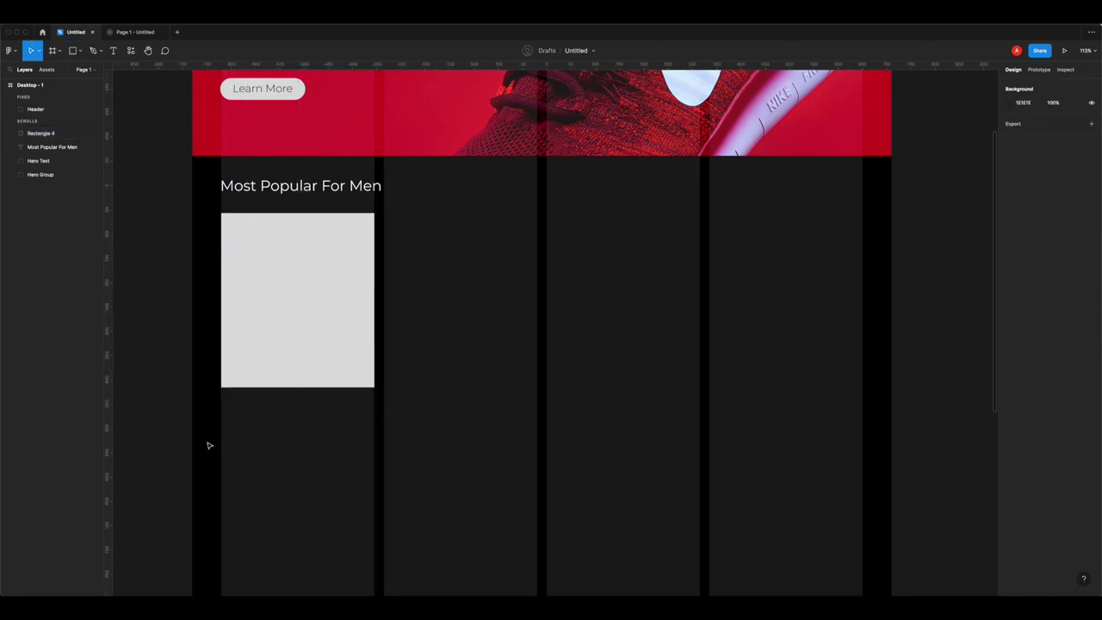
{"action": "left_click", "coordinate": [322, 325]}
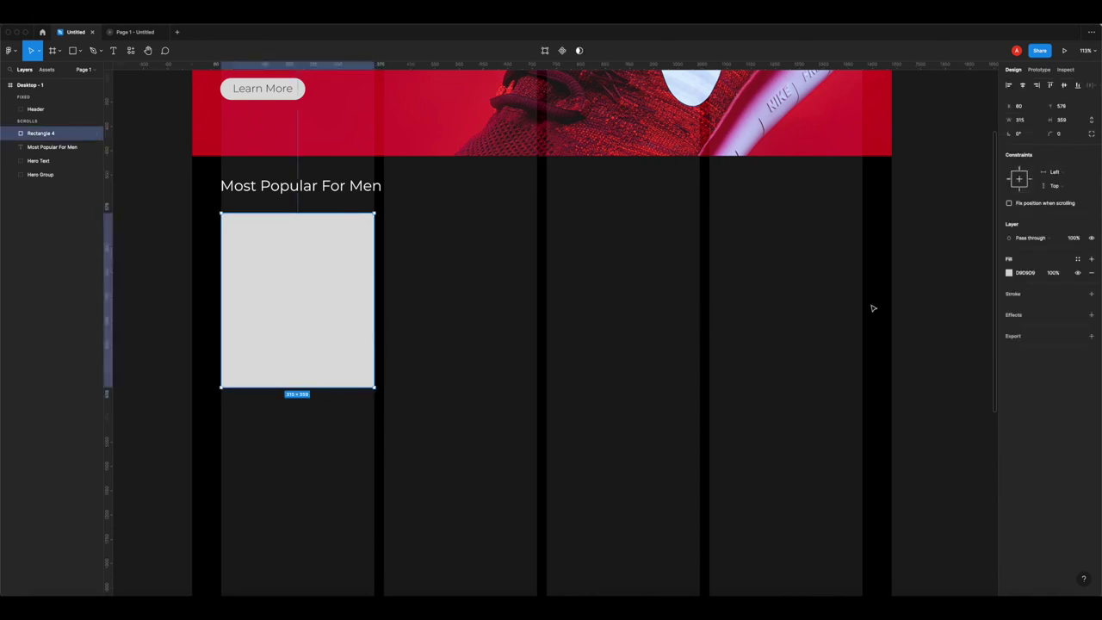
{"action": "left_click", "coordinate": [1067, 135]}
{"action": "key", "text": "Return"}
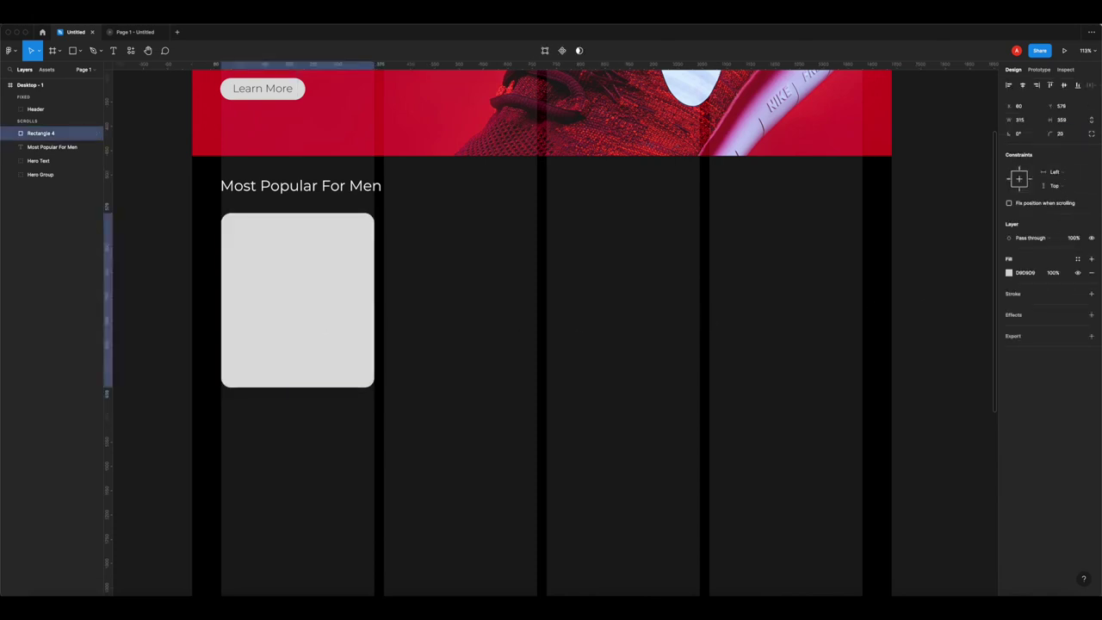
- Change the fill of the product card rectangle below the "Most Popular For Men" heading to a very dark grey
{"action": "left_click", "coordinate": [1010, 272]}
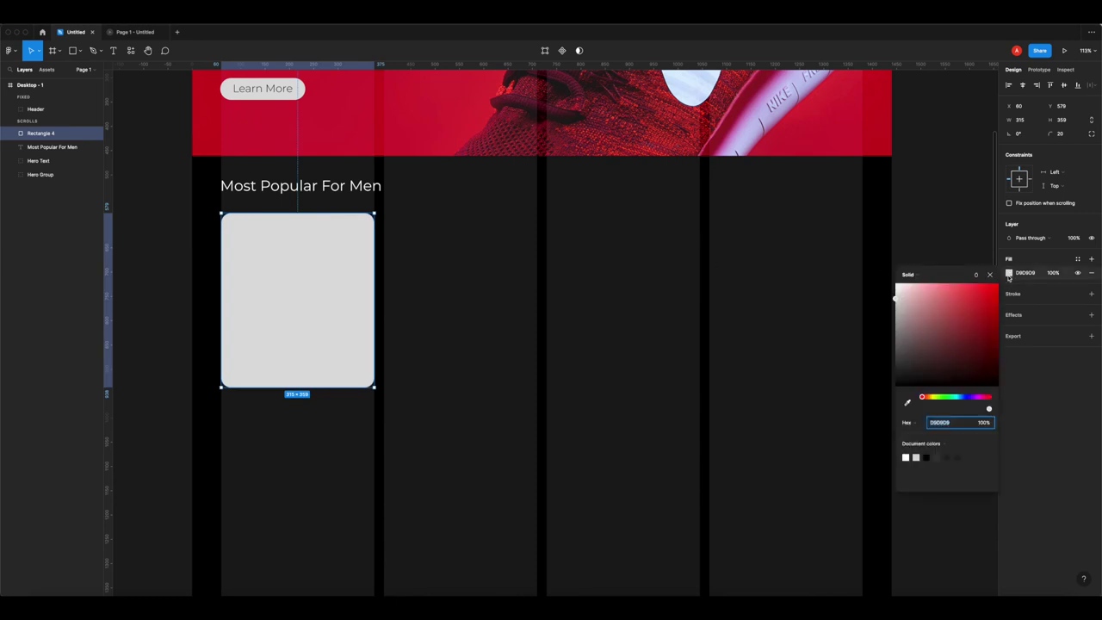
{"action": "left_click_drag", "start_coordinate": [918, 372], "coordinate": [859, 385]}
{"action": "left_click", "coordinate": [689, 406]}
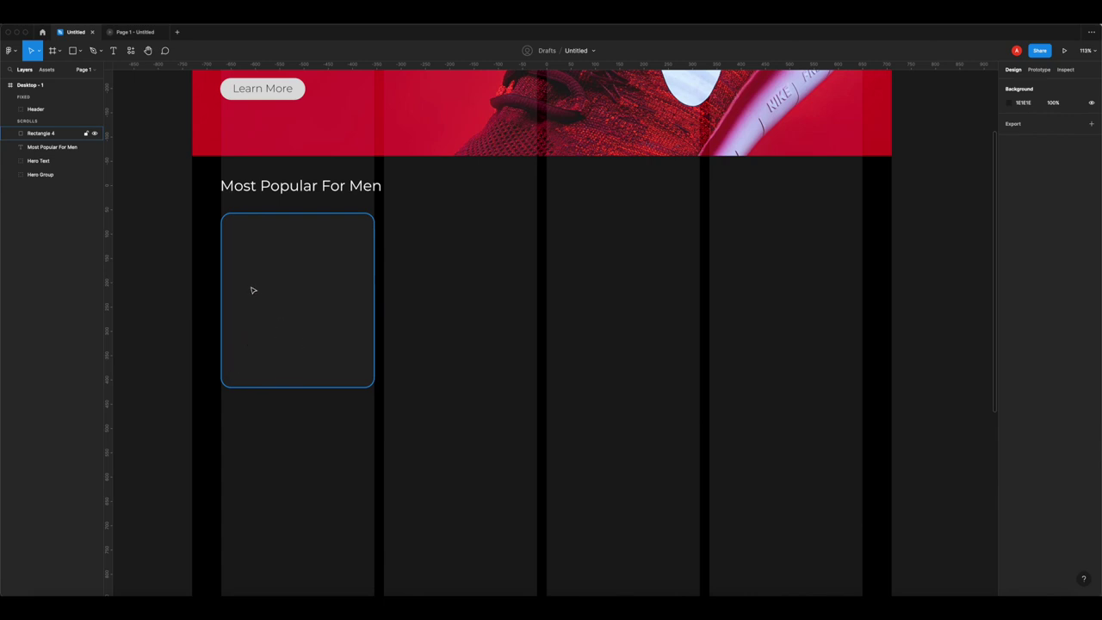
{"action": "left_click_drag", "start_coordinate": [243, 307], "coordinate": [297, 341]}
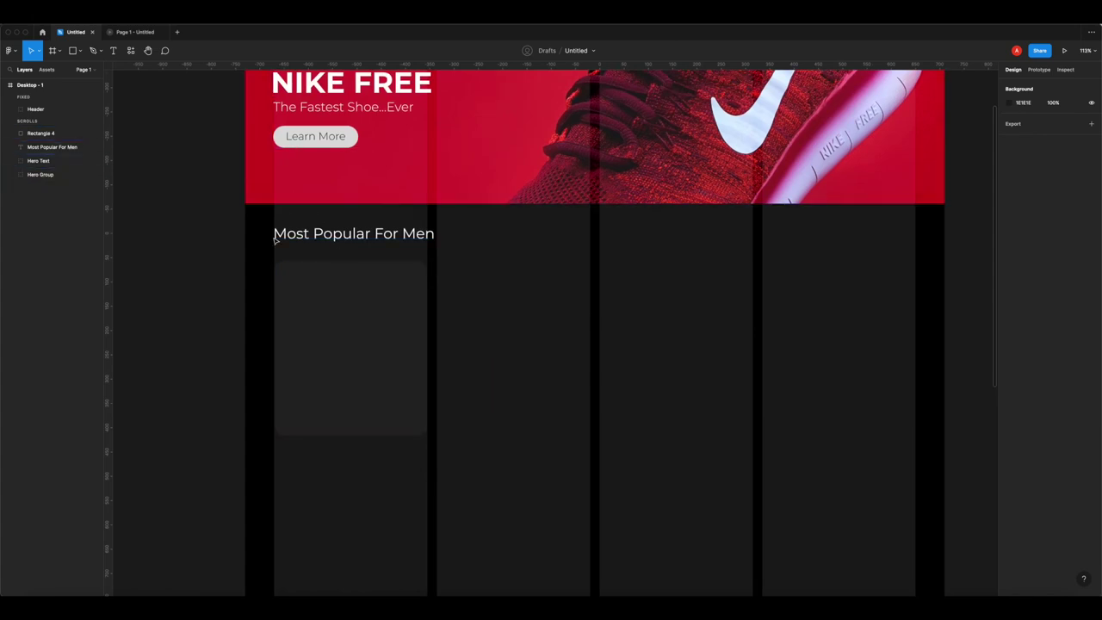
- Switch to the browser's Unsplash "nike" results, open the photo of the green Nike shoe and copy the image
{"action": "left_click", "coordinate": [153, 603]}
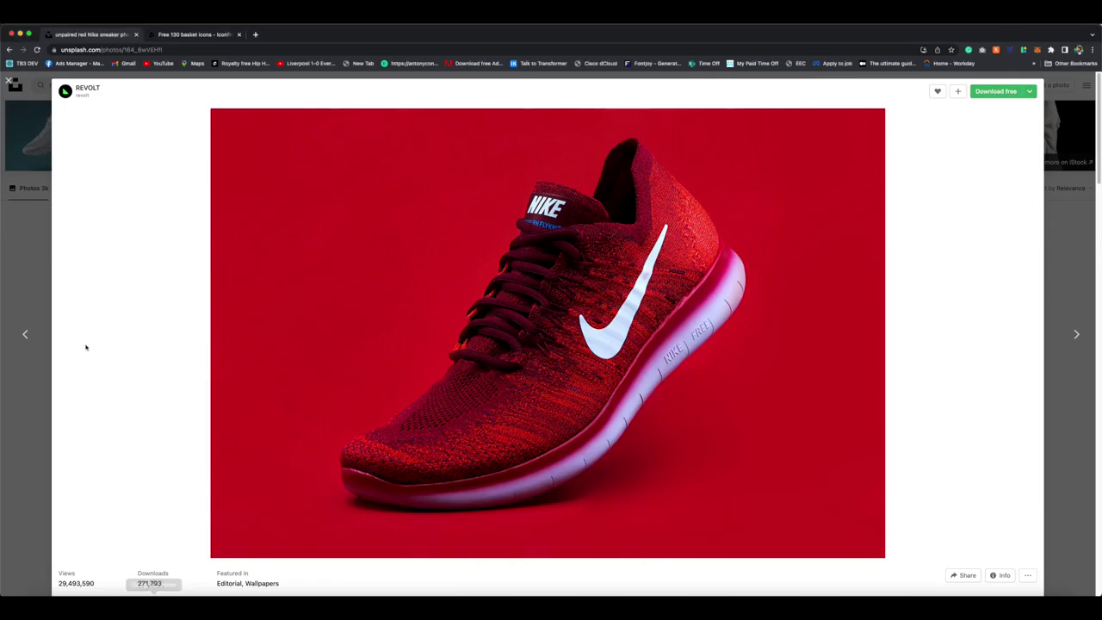
{"action": "left_click", "coordinate": [9, 81]}
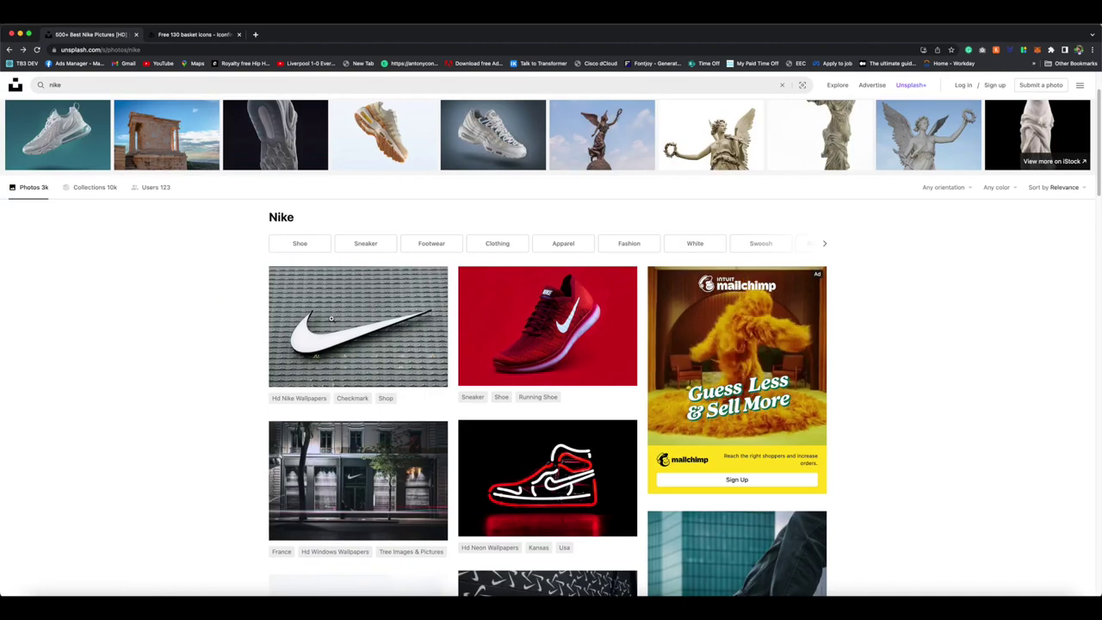
{"action": "scroll", "coordinate": [331, 318], "scroll_direction": "down", "scroll_amount": 5}
{"action": "scroll", "coordinate": [332, 319], "scroll_direction": "down", "scroll_amount": 5}
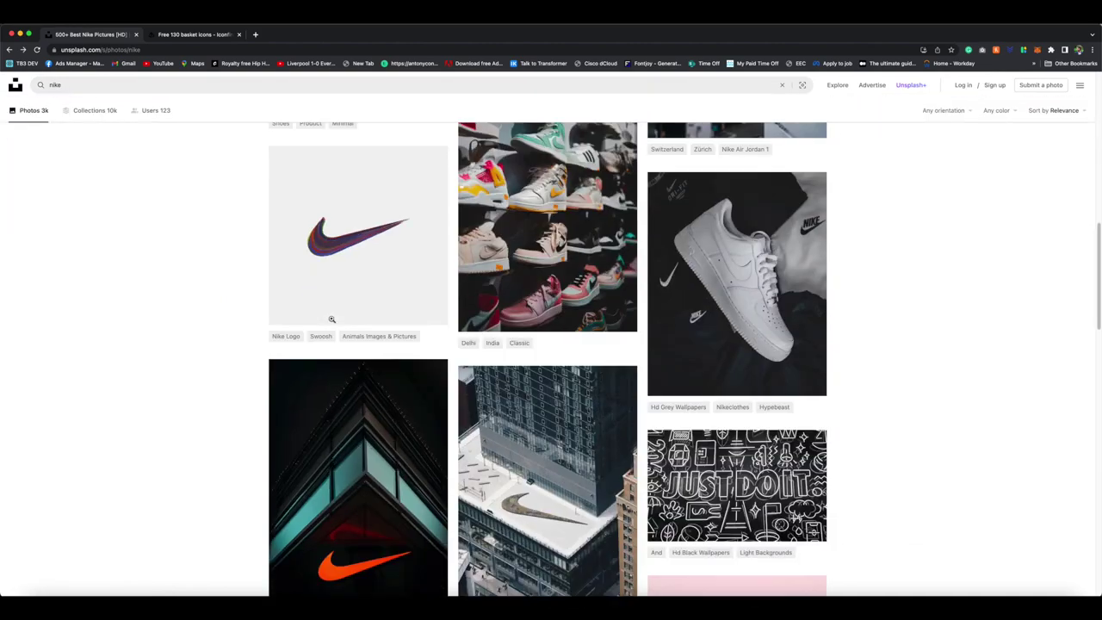
{"action": "scroll", "coordinate": [331, 319], "scroll_direction": "down", "scroll_amount": 8}
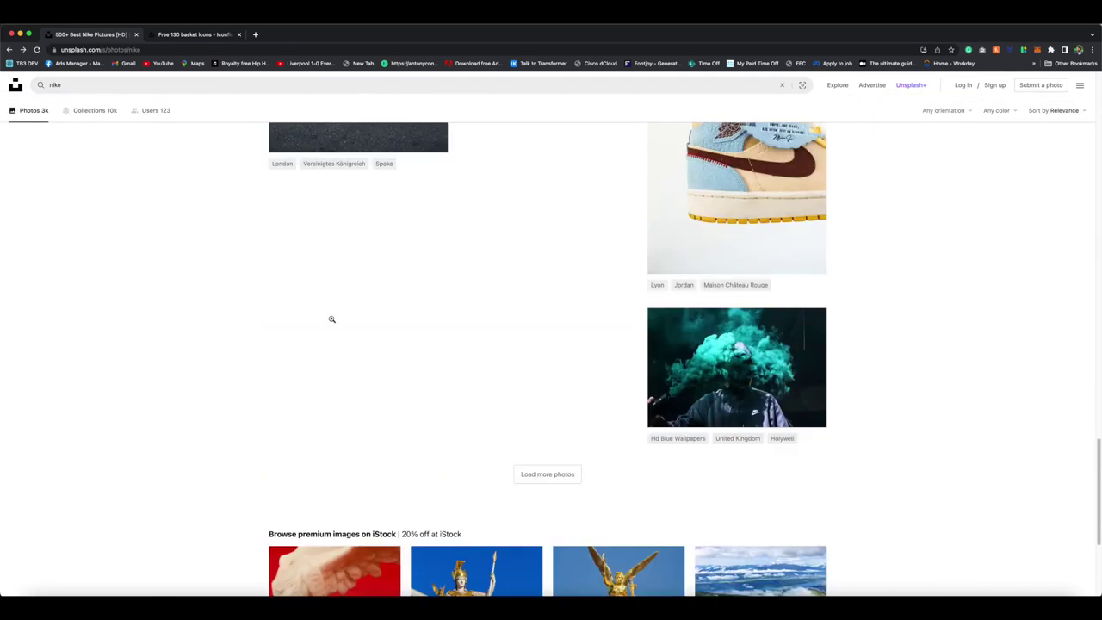
{"action": "scroll", "coordinate": [331, 318], "scroll_direction": "up", "scroll_amount": 7}
{"action": "scroll", "coordinate": [331, 318], "scroll_direction": "up", "scroll_amount": 3}
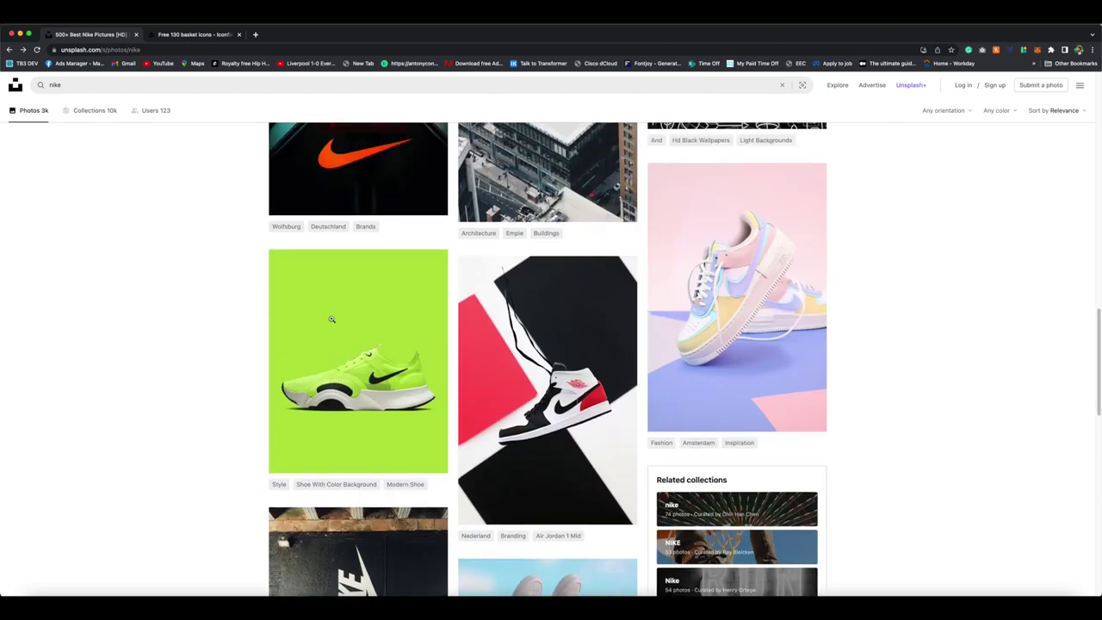
{"action": "left_click", "coordinate": [419, 337]}
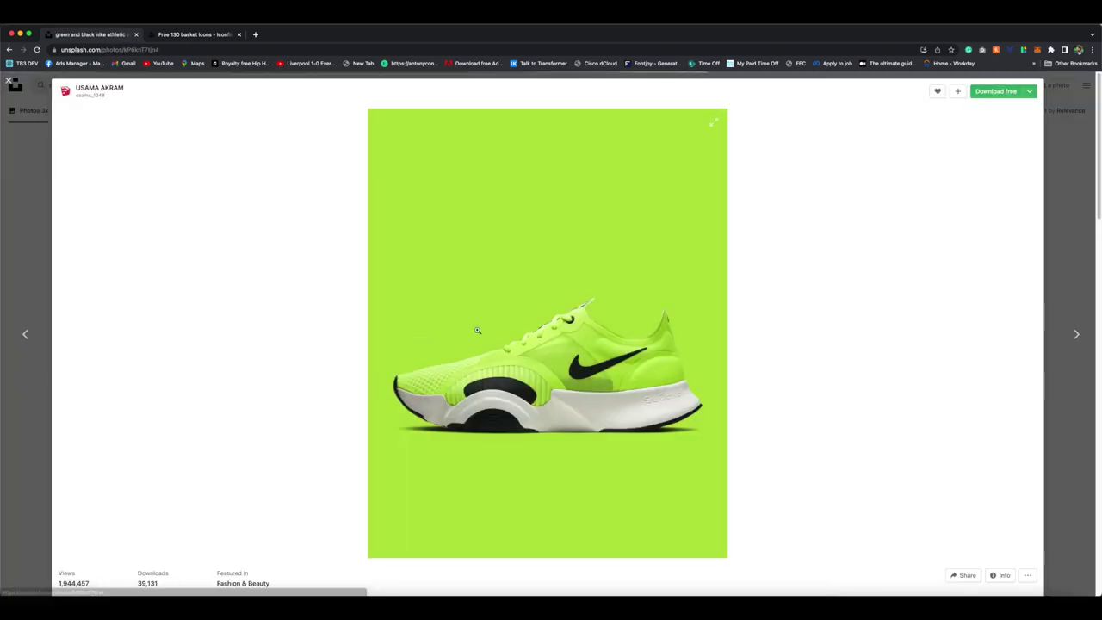
{"action": "right_click", "coordinate": [517, 338]}
{"action": "left_click", "coordinate": [551, 361]}
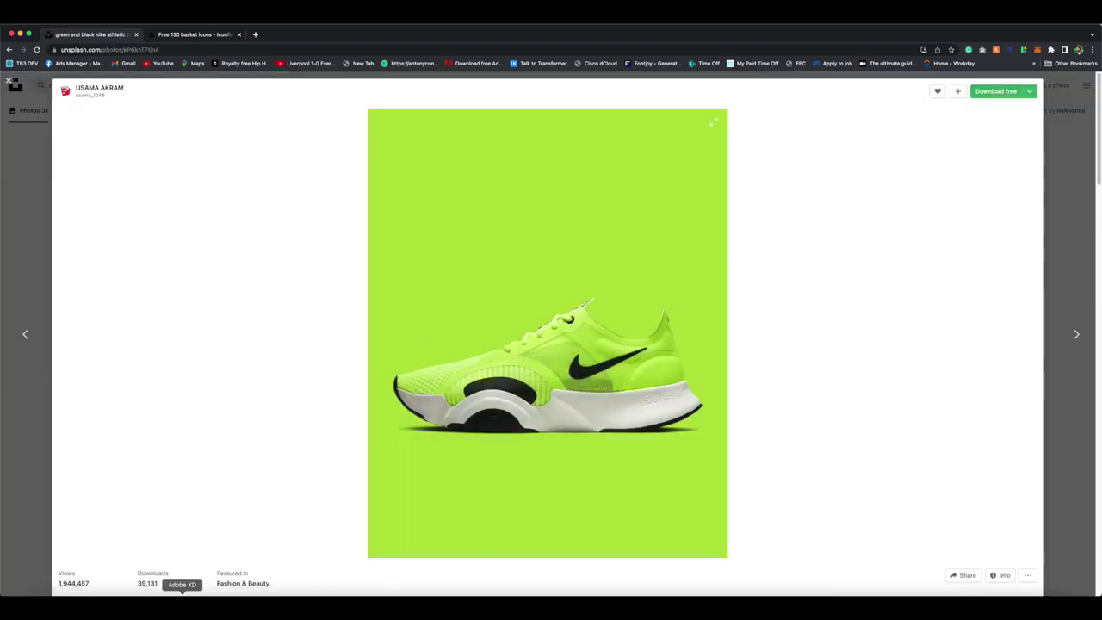
- Return to the Figma design and draw a rectangle about 315 × 186 over the upper half of the product card
{"action": "left_click", "coordinate": [125, 603]}
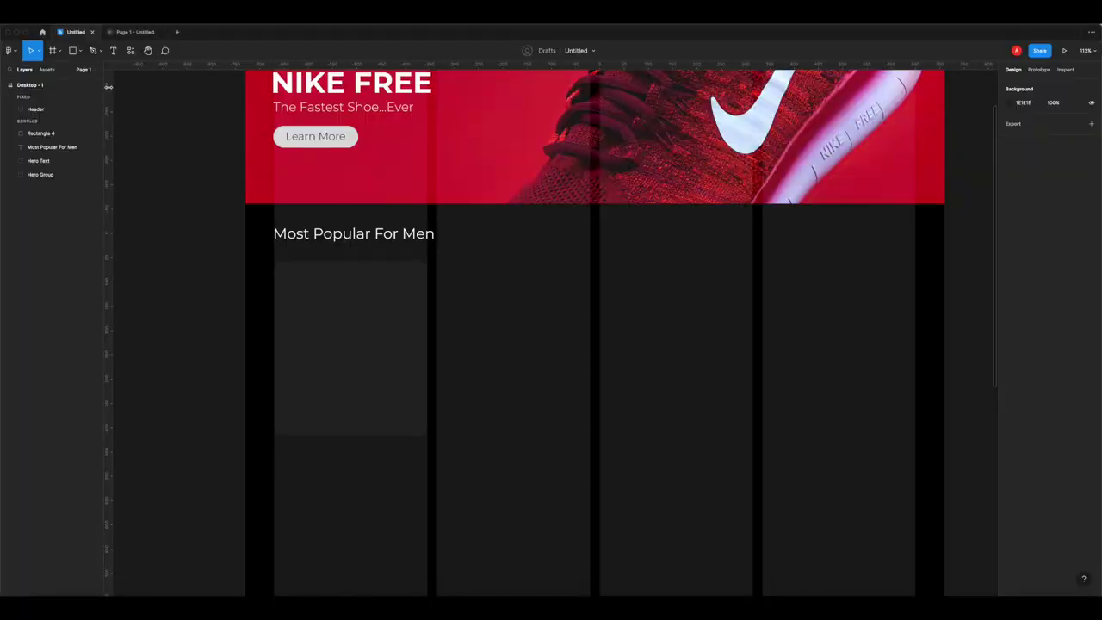
{"action": "left_click", "coordinate": [307, 281]}
{"action": "left_click", "coordinate": [204, 281]}
{"action": "left_click", "coordinate": [73, 50]}
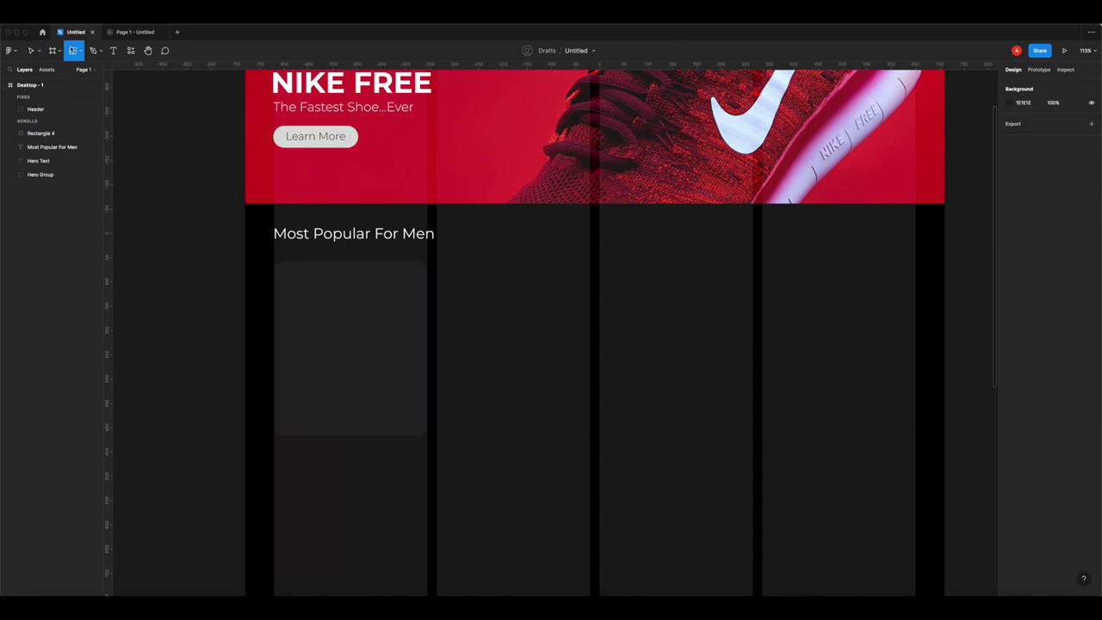
{"action": "left_click_drag", "start_coordinate": [276, 261], "coordinate": [425, 353]}
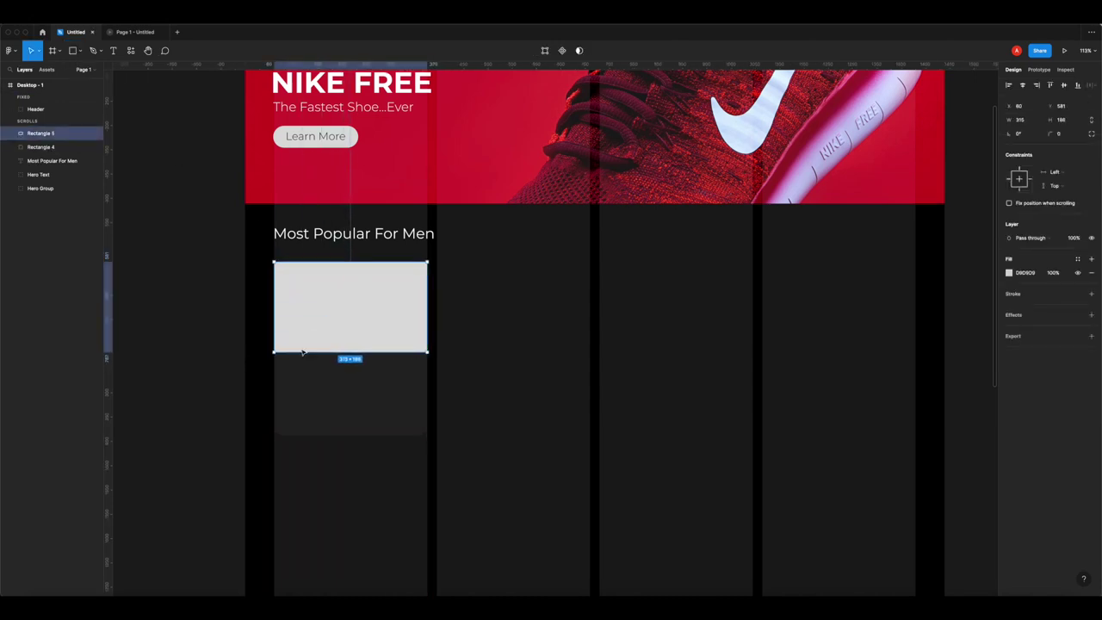
- Set individual corner radii of 20 on the two upper corners of the light grey rectangle, keeping its lower corners square
{"action": "mouse_move", "coordinate": [281, 271]}
{"action": "key", "text": "shift+equal"}
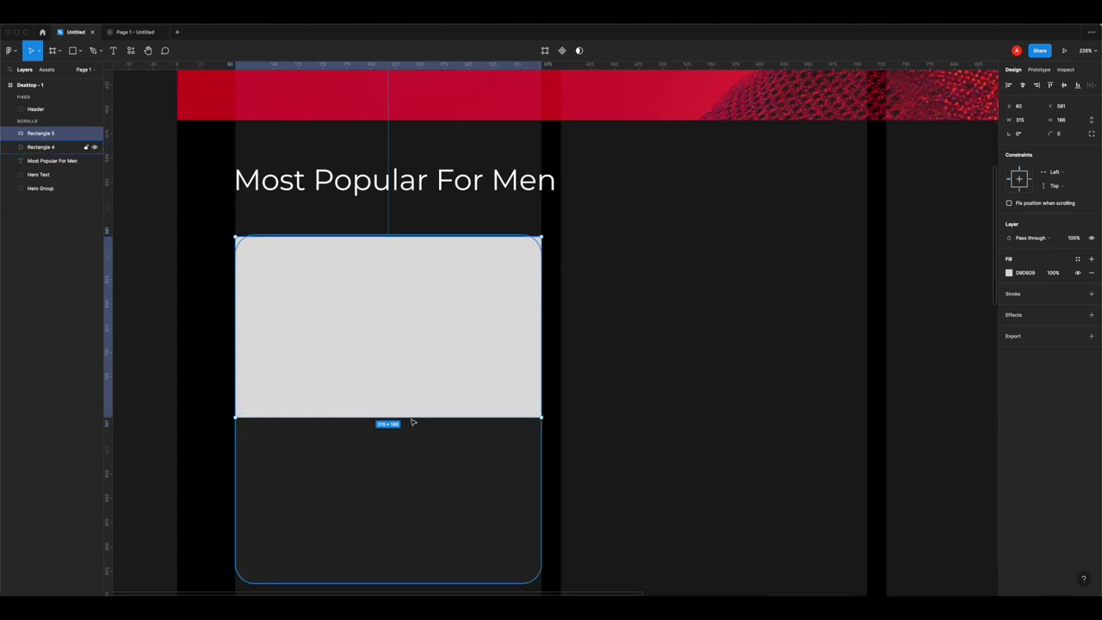
{"action": "left_click", "coordinate": [1093, 135]}
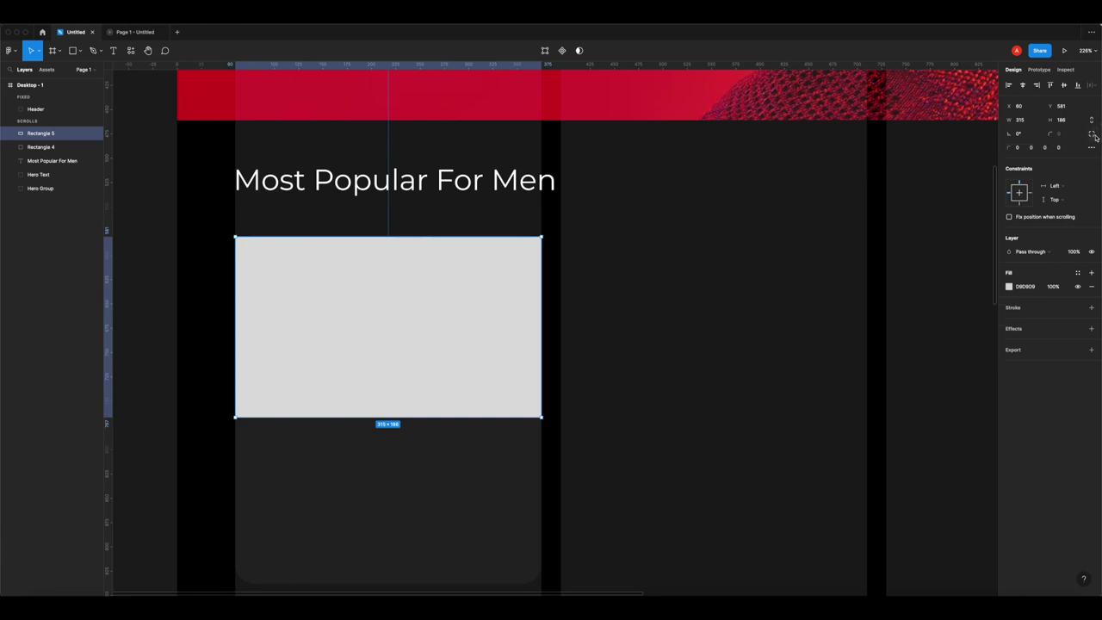
{"action": "left_click", "coordinate": [1022, 150]}
{"action": "type", "text": "20"}
{"action": "key", "text": "Tab"}
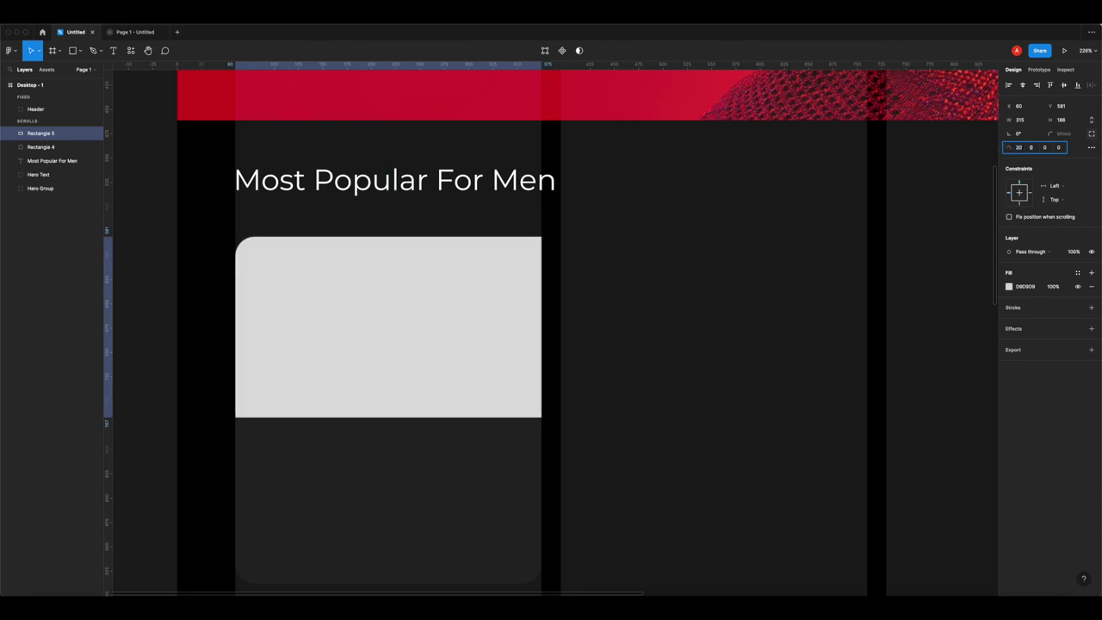
{"action": "type", "text": "20"}
{"action": "key", "text": "Tab"}
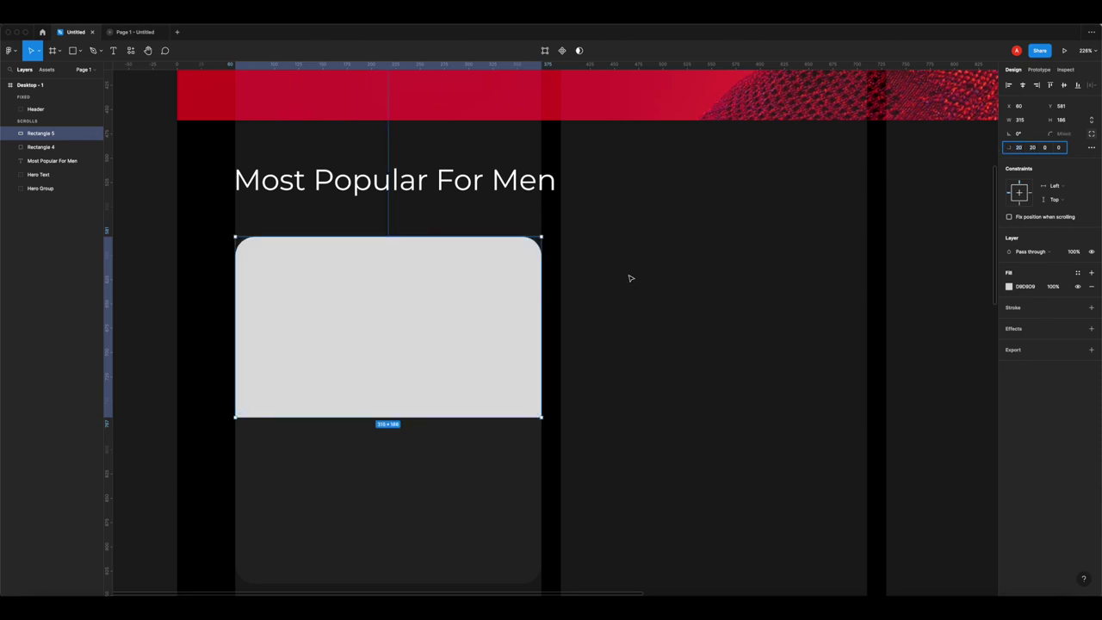
{"action": "left_click", "coordinate": [628, 275]}
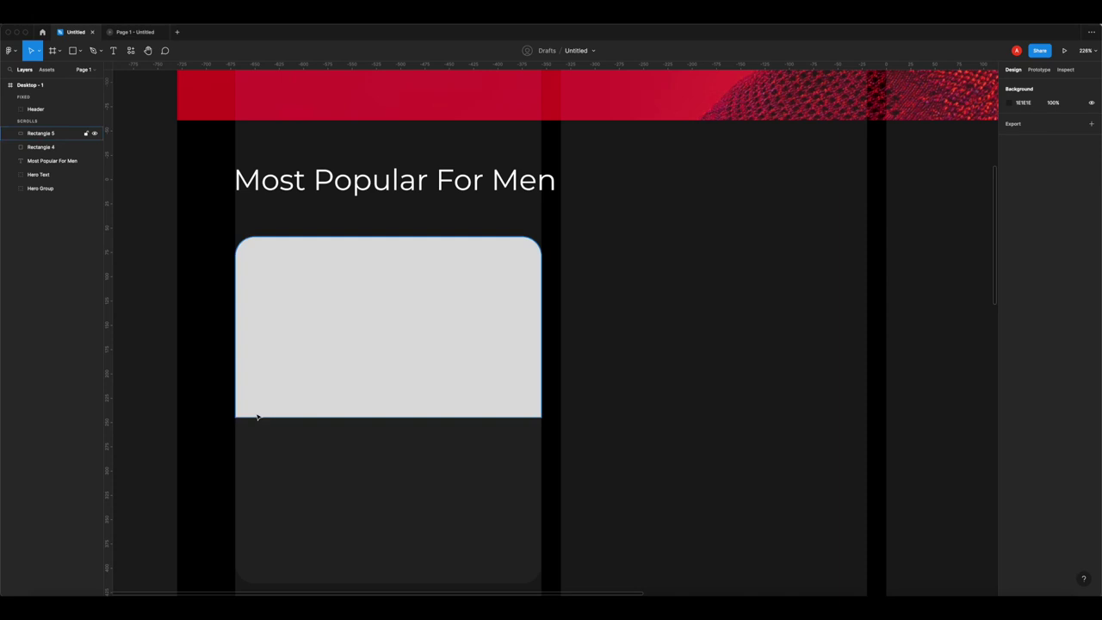
{"action": "left_click", "coordinate": [437, 348]}
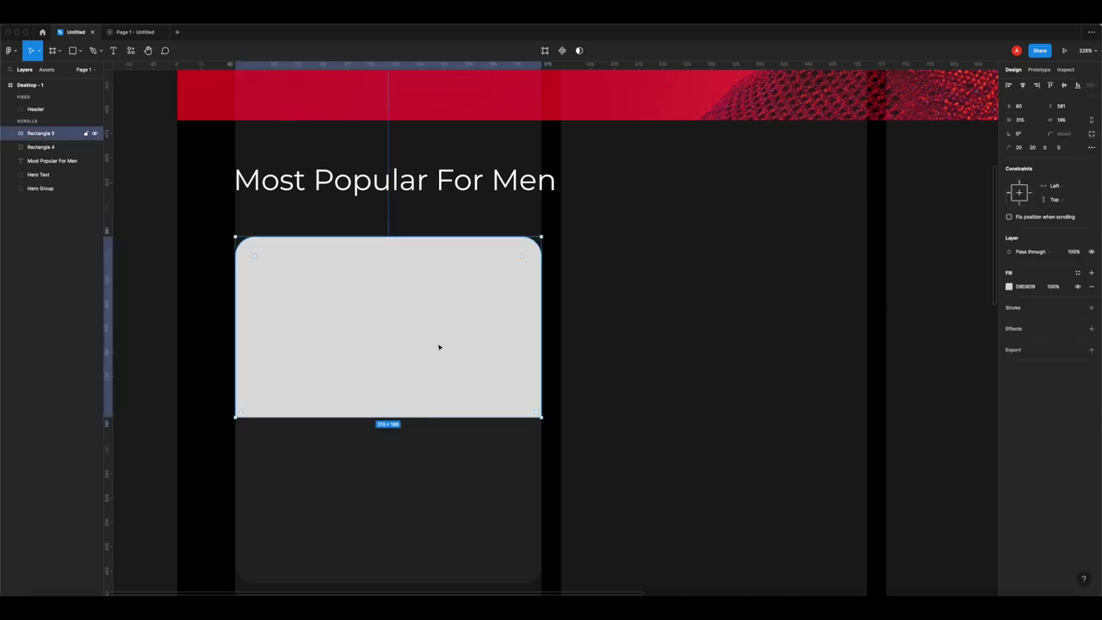
{"action": "left_click", "coordinate": [593, 321]}
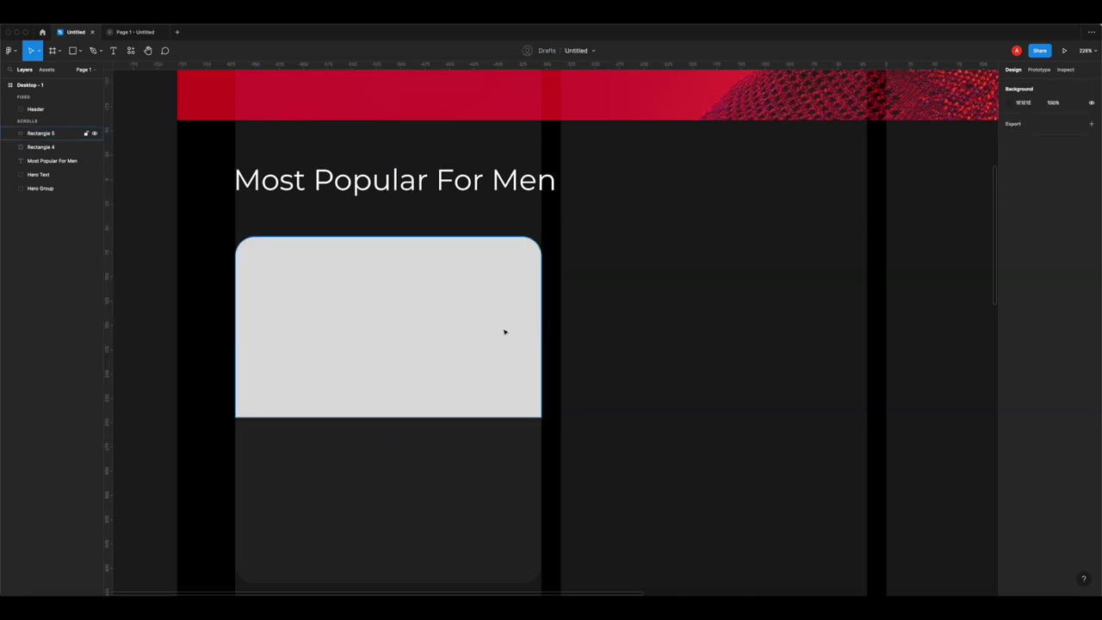
- Paste the copied shoe photo, scale it down to about 291 × 364 and place it over the light grey rectangle
{"action": "left_click", "coordinate": [487, 335]}
{"action": "left_click", "coordinate": [588, 320]}
{"action": "key", "text": "super+v"}
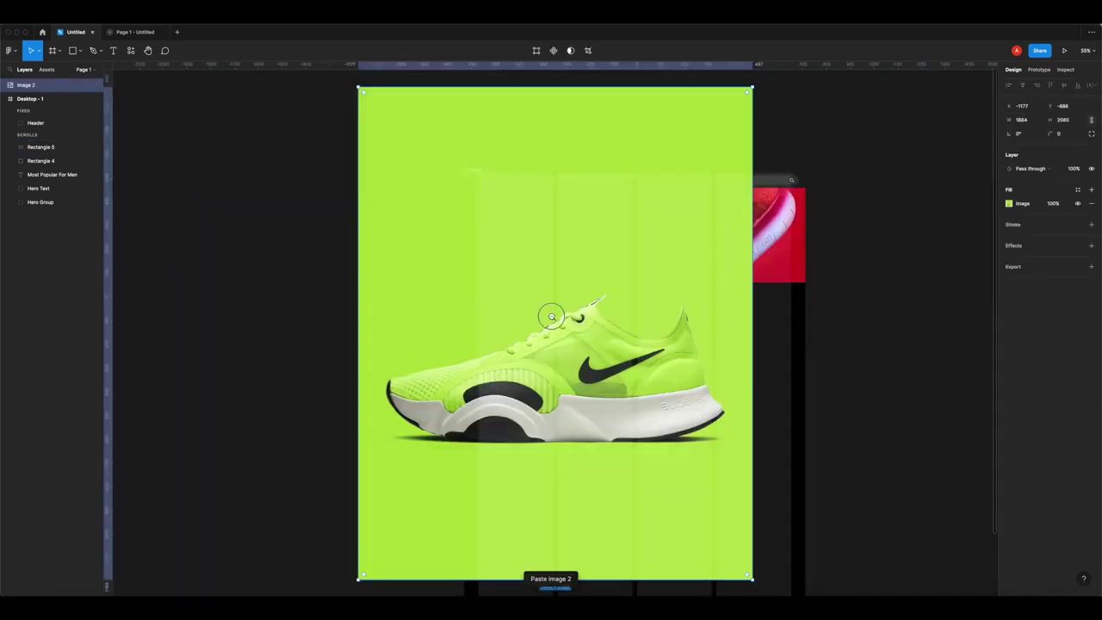
{"action": "left_click_drag", "start_coordinate": [647, 339], "coordinate": [492, 328]}
{"action": "scroll", "coordinate": [524, 333], "scroll_direction": "up", "scroll_amount": 5}
{"action": "left_click_drag", "start_coordinate": [426, 331], "coordinate": [547, 332]}
{"action": "scroll", "coordinate": [547, 327], "scroll_direction": "up", "scroll_amount": 10}
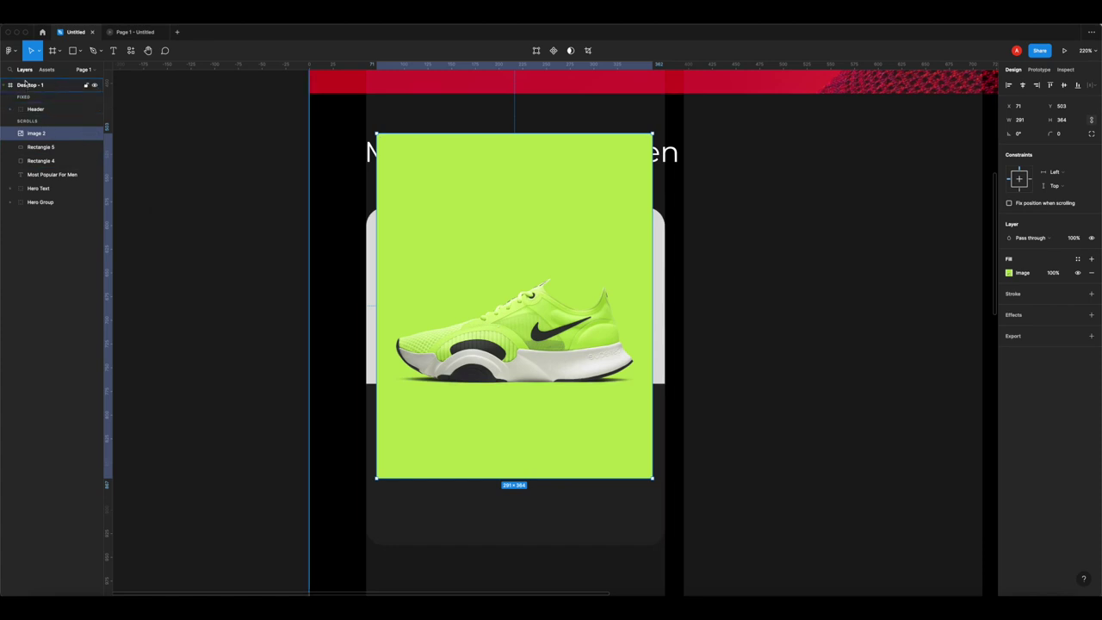
- Mask the shoe photo with the light grey rectangle
{"action": "scroll", "coordinate": [685, 287], "scroll_direction": "right", "scroll_amount": 3}
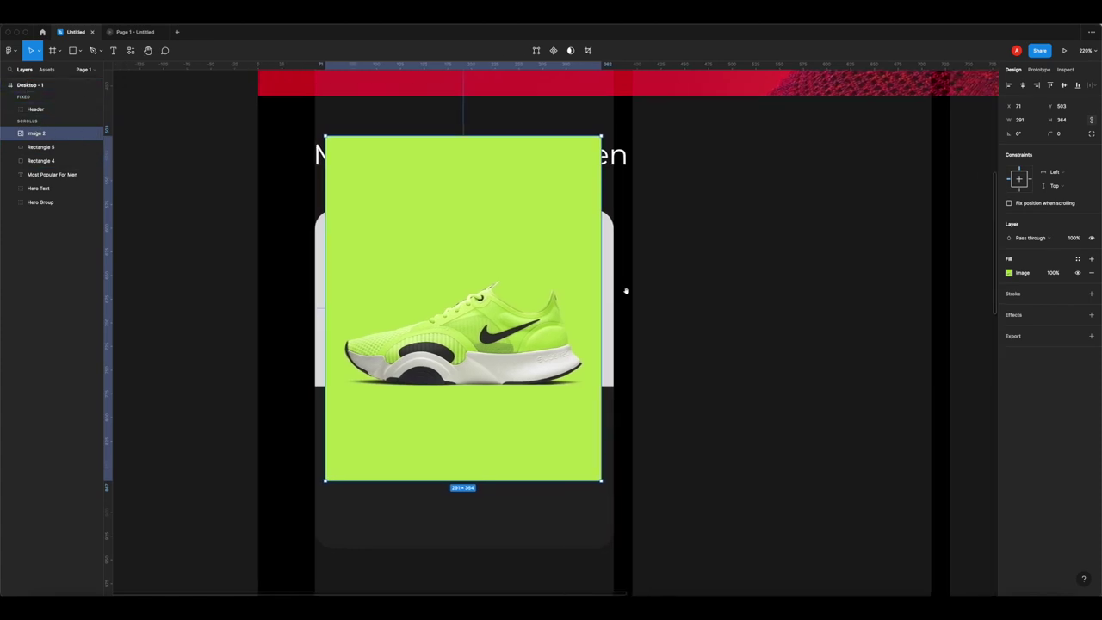
{"action": "left_click", "coordinate": [605, 293], "text": "shift"}
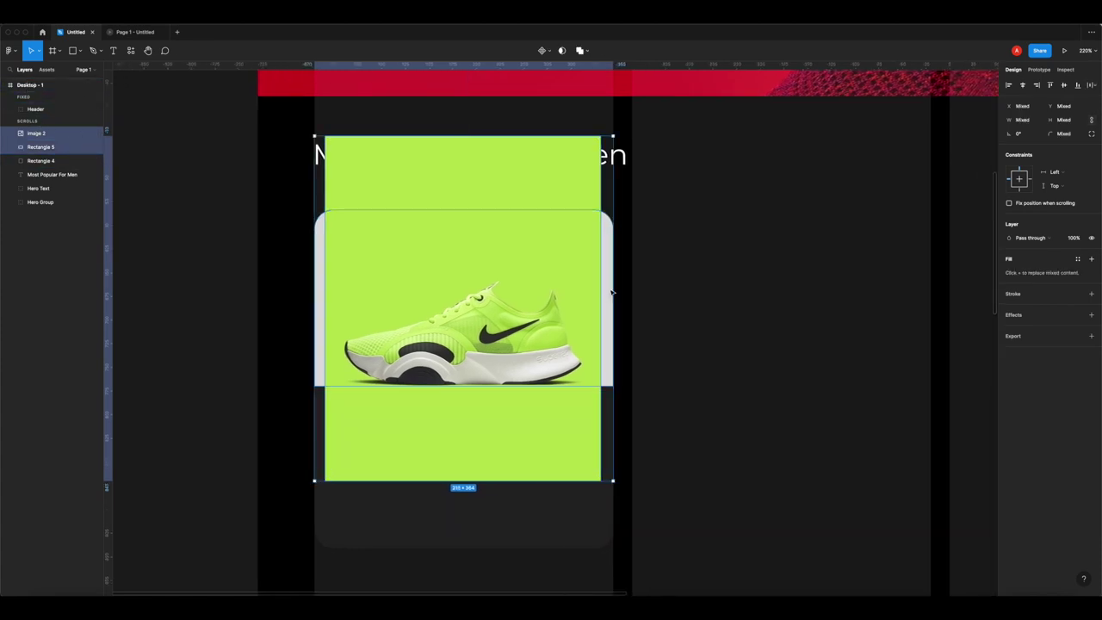
{"action": "right_click", "coordinate": [607, 292]}
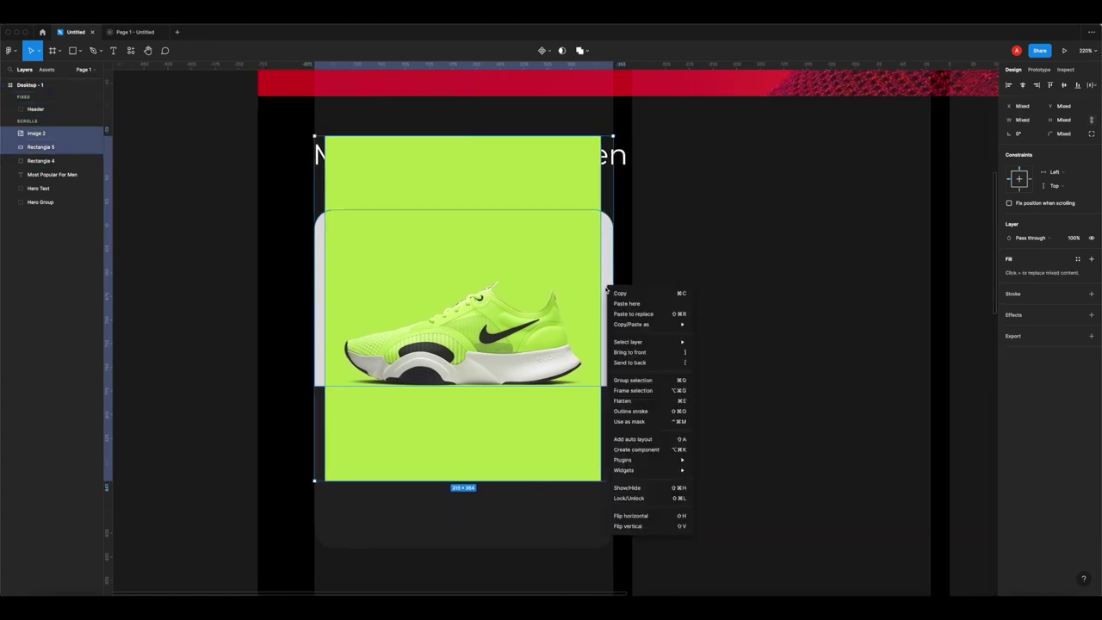
{"action": "left_click", "coordinate": [653, 421]}
- Widen the masked shoe photo to fill the card's width and move it up so the whole shoe shows
{"action": "left_click_drag", "start_coordinate": [598, 290], "coordinate": [615, 288]}
{"action": "left_click", "coordinate": [560, 334]}
{"action": "left_click_drag", "start_coordinate": [560, 334], "coordinate": [565, 303]}
{"action": "left_click", "coordinate": [682, 290]}
{"action": "scroll", "coordinate": [642, 359], "scroll_direction": "down", "scroll_amount": 2}
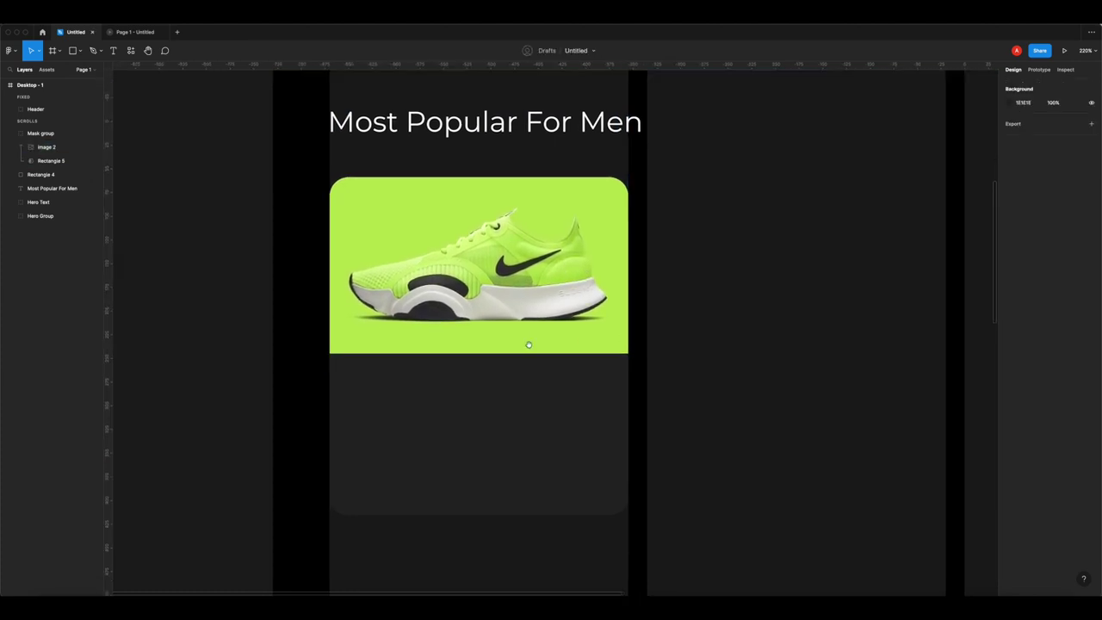
- Add a text box about 220 × 54 on the card below the shoe image, reading "Nike Super"
{"action": "left_click", "coordinate": [112, 52]}
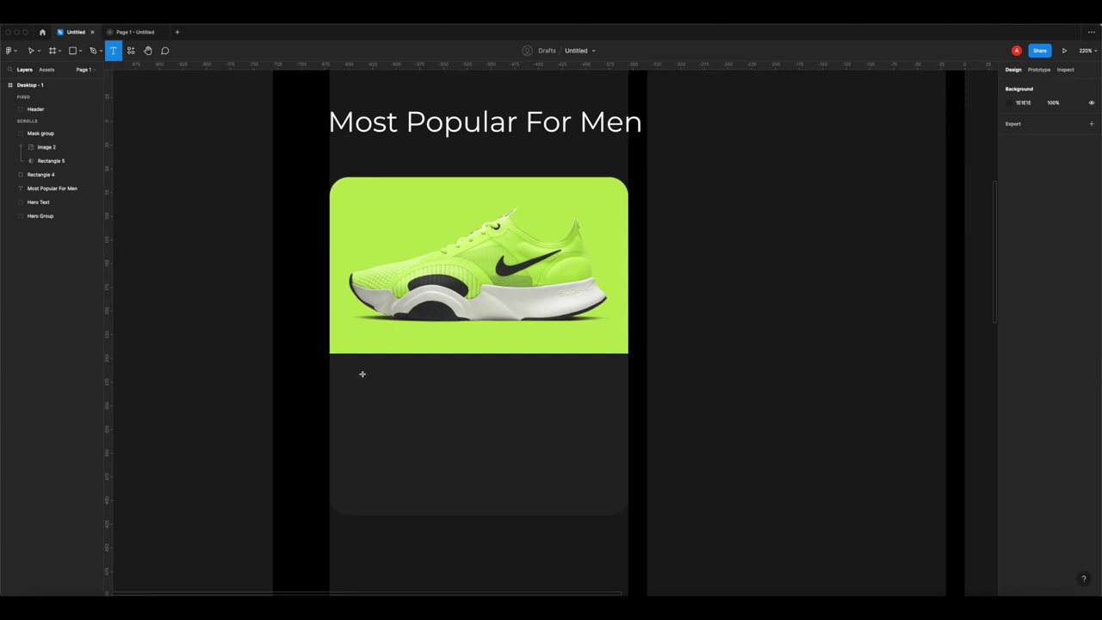
{"action": "left_click_drag", "start_coordinate": [346, 368], "coordinate": [549, 419]}
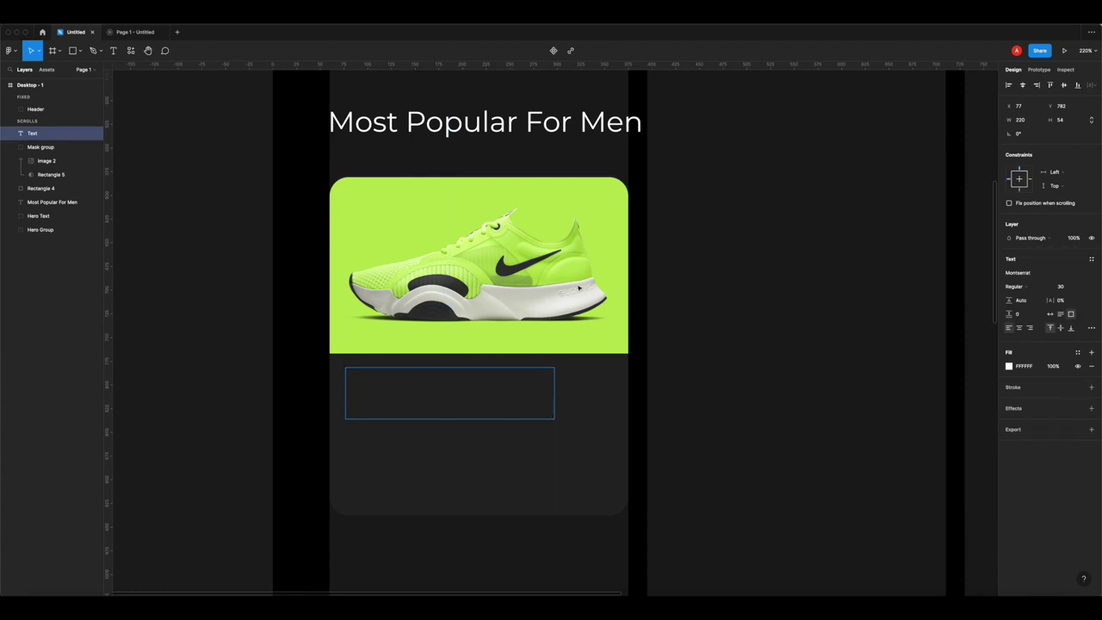
{"action": "scroll", "coordinate": [575, 291], "scroll_direction": "up", "scroll_amount": 5}
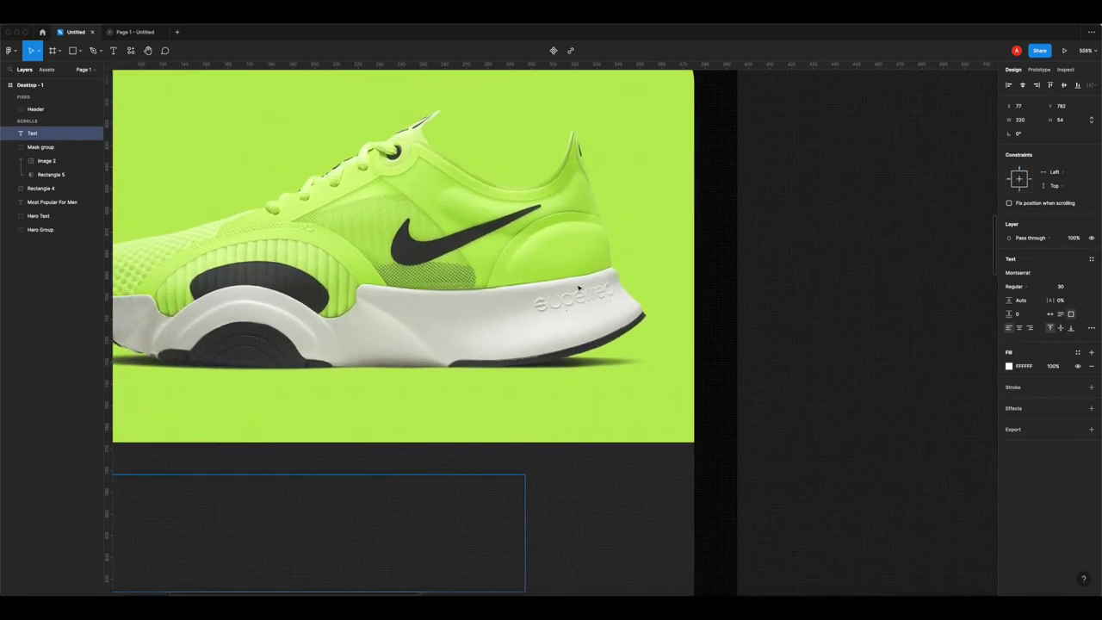
{"action": "scroll", "coordinate": [578, 288], "scroll_direction": "up", "scroll_amount": 5}
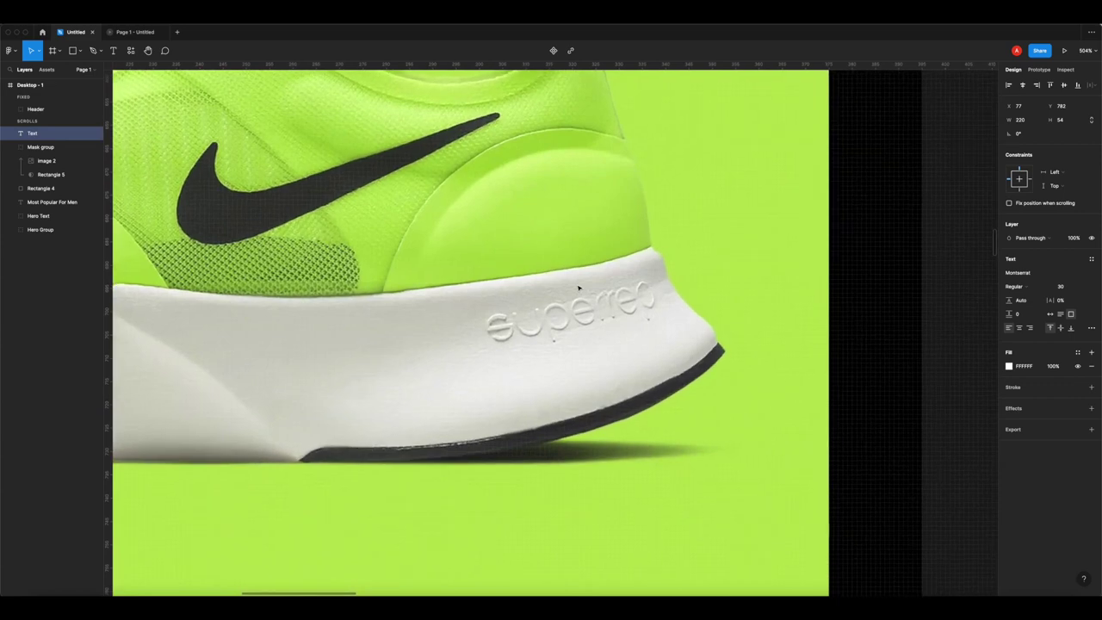
{"action": "scroll", "coordinate": [578, 289], "scroll_direction": "up", "scroll_amount": 5}
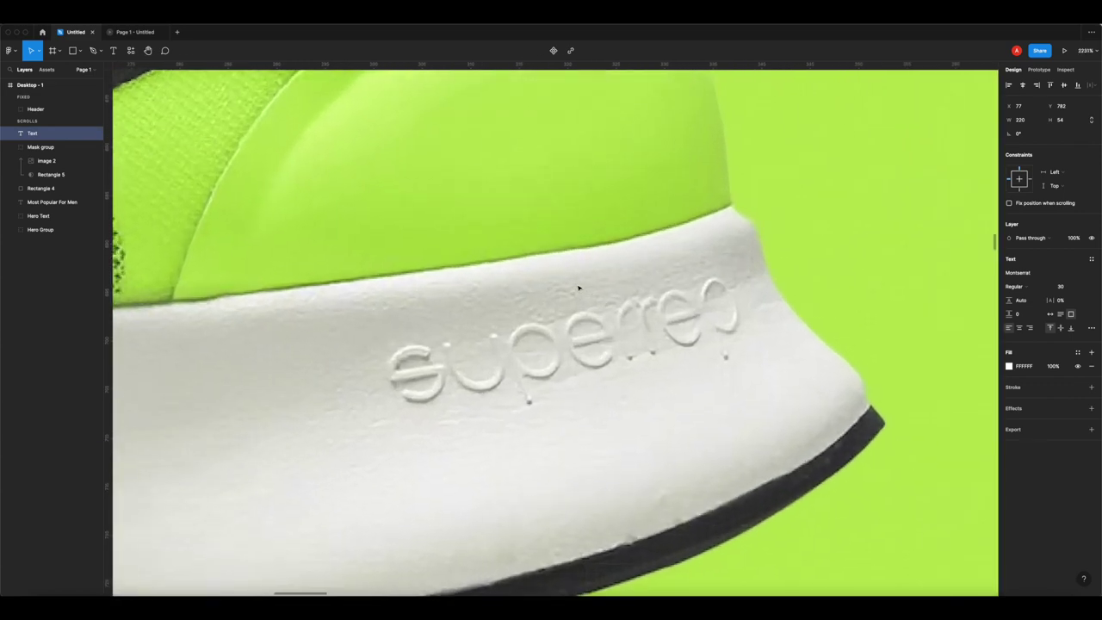
{"action": "scroll", "coordinate": [579, 288], "scroll_direction": "down", "scroll_amount": 15}
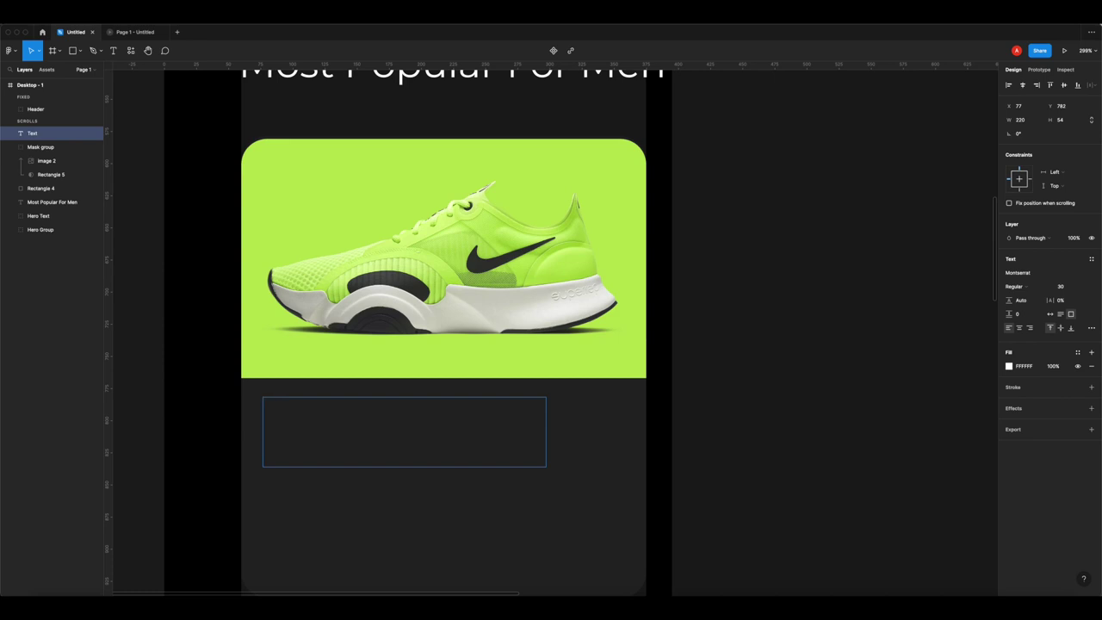
{"action": "type", "text": "Nike Super"}
- Set the font size of the "Nike Super" text to 20
{"action": "key", "text": "ctrl+a"}
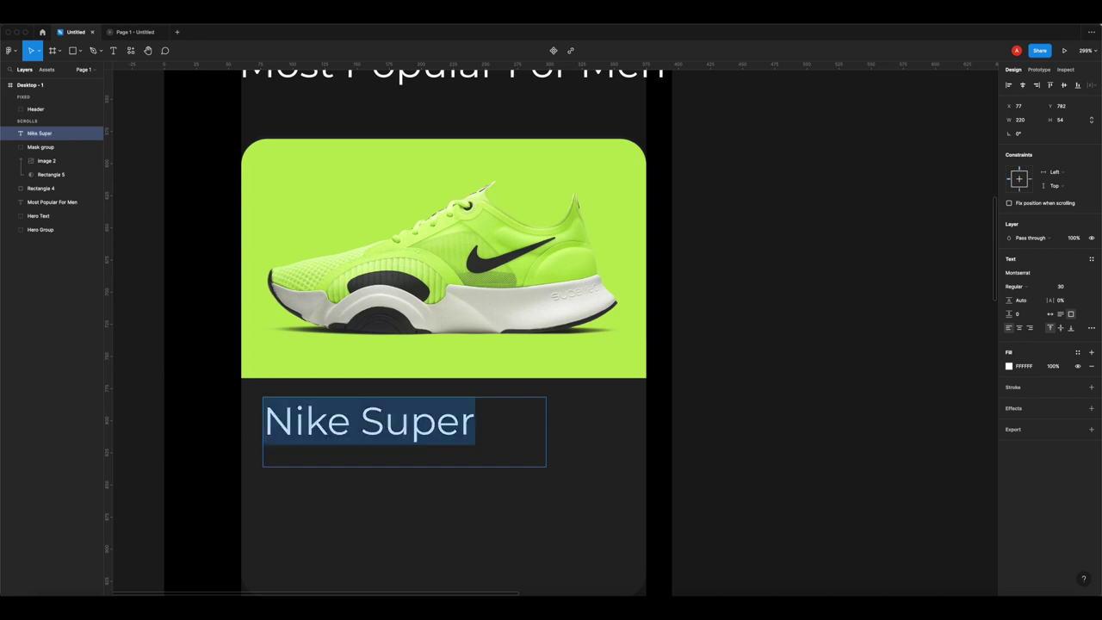
{"action": "left_click", "coordinate": [1070, 291]}
{"action": "type", "text": "20"}
{"action": "key", "text": "Return"}
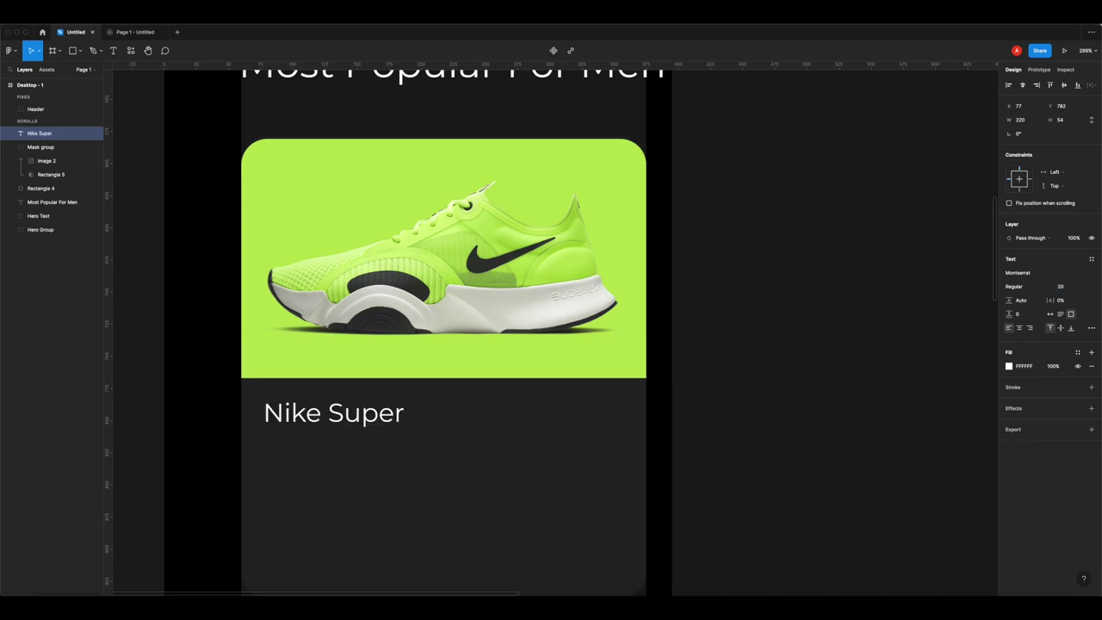
{"action": "left_click", "coordinate": [759, 354]}
{"action": "scroll", "coordinate": [586, 379], "scroll_direction": "down", "scroll_amount": 5}
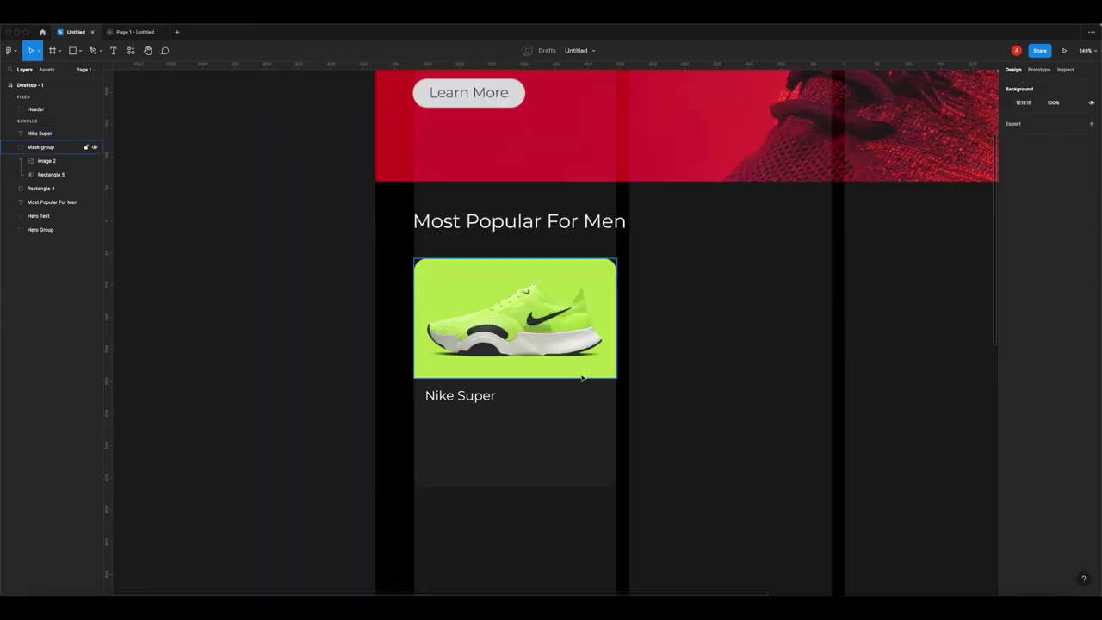
- Extend the shoe name on the card to read "Nike Super v2022" and nudge the text slightly to X 78, Y 781
{"action": "scroll", "coordinate": [532, 374], "scroll_direction": "right", "scroll_amount": 3}
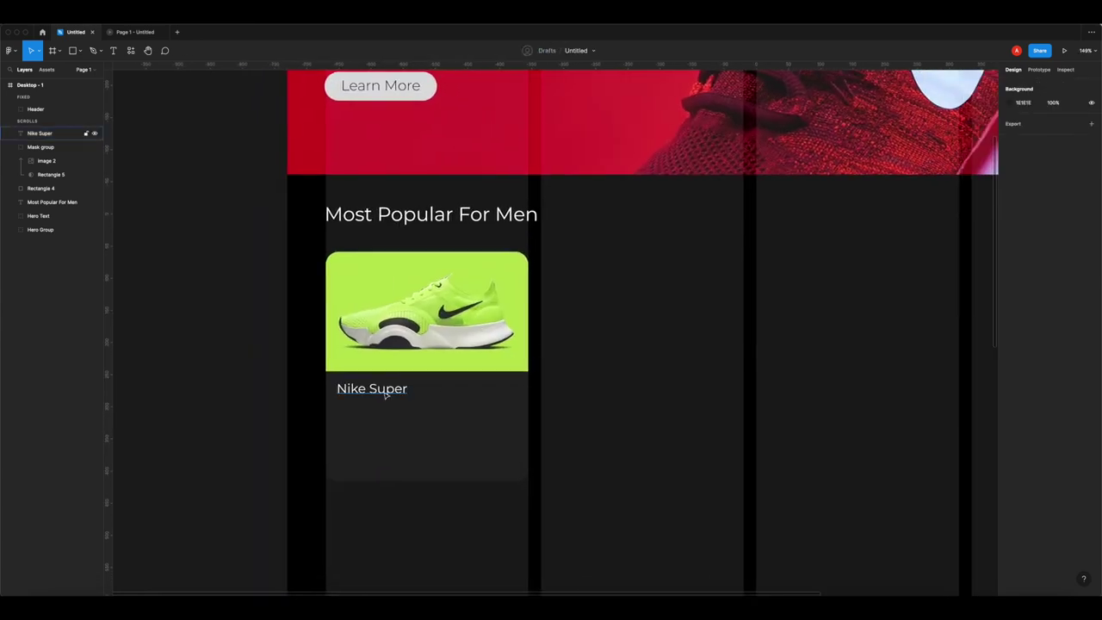
{"action": "left_click", "coordinate": [386, 392]}
{"action": "left_click", "coordinate": [412, 389]}
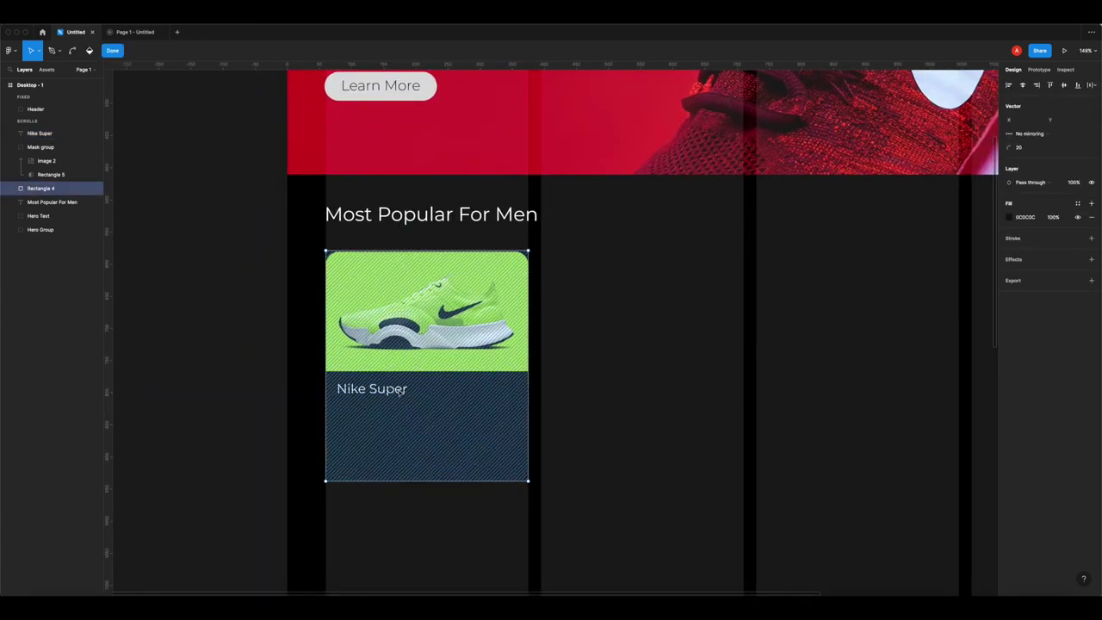
{"action": "left_click", "coordinate": [399, 392]}
{"action": "double_click", "coordinate": [421, 388]}
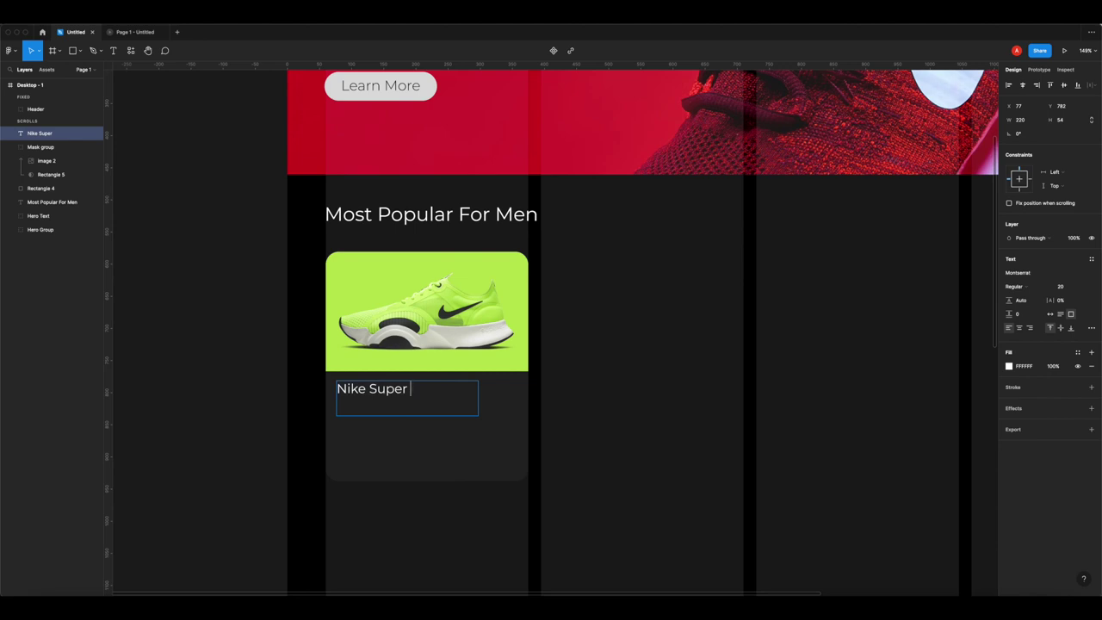
{"action": "type", "text": "v2022"}
{"action": "key", "text": "Escape"}
{"action": "left_click", "coordinate": [644, 379]}
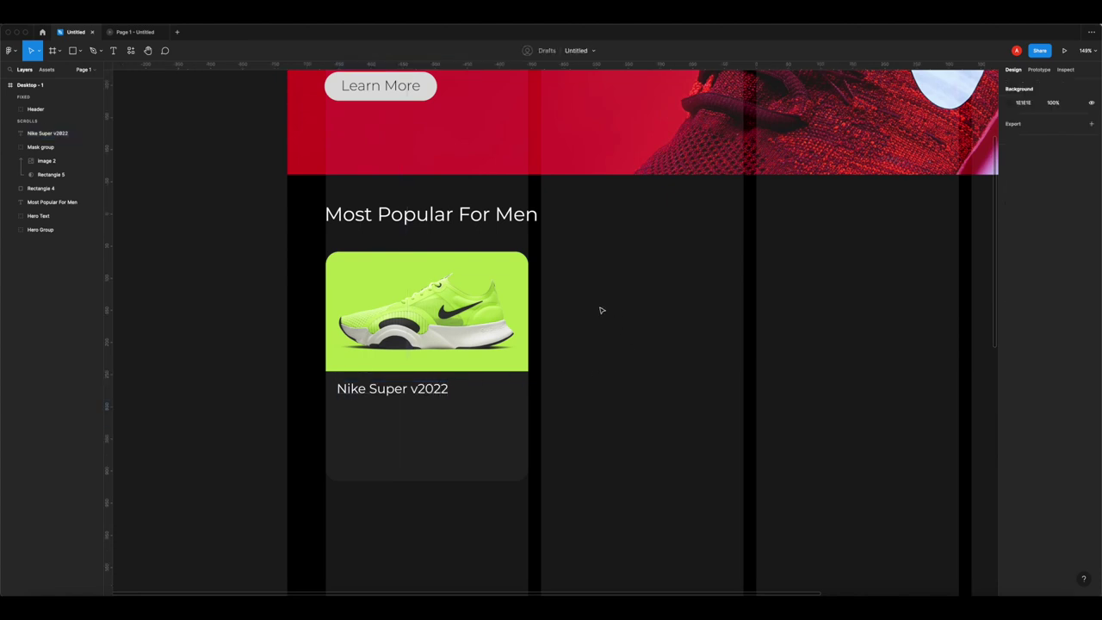
{"action": "left_click", "coordinate": [392, 393]}
{"action": "left_click_drag", "start_coordinate": [392, 394], "coordinate": [391, 395]}
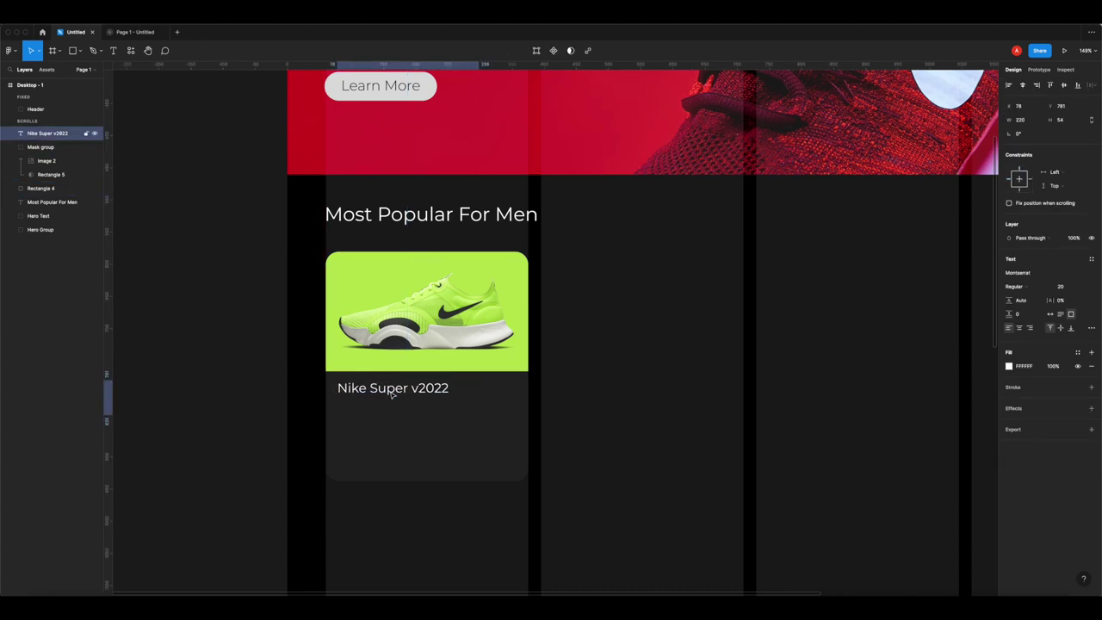
{"action": "left_click", "coordinate": [722, 385]}
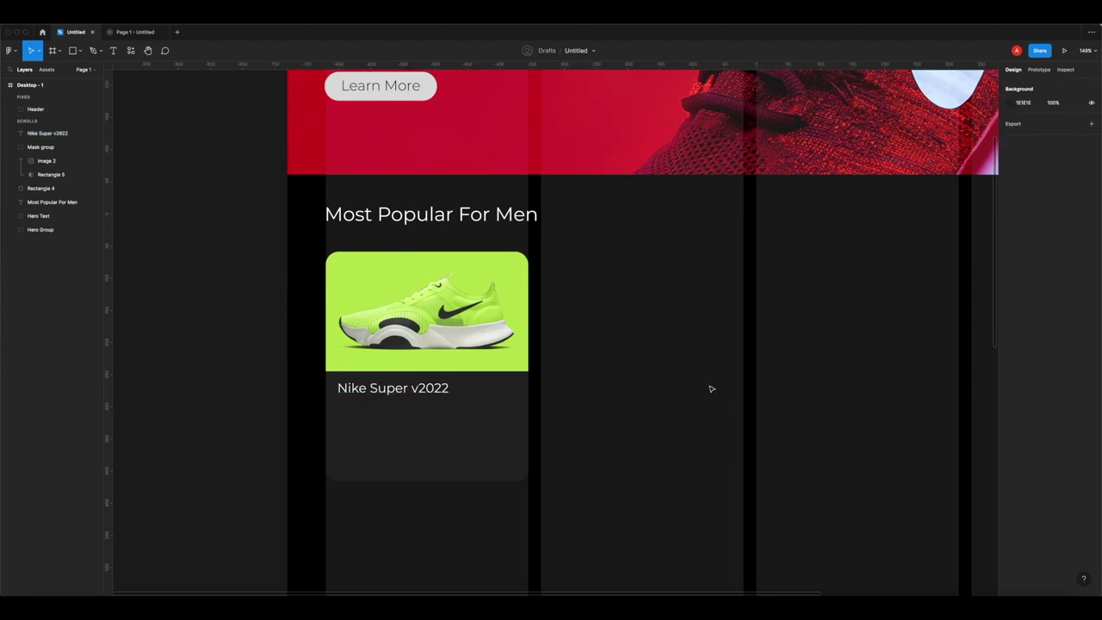
- Set the shoe name's font size to 28 and widen its text box to about 270 so it fits on one line
{"action": "left_click", "coordinate": [372, 402]}
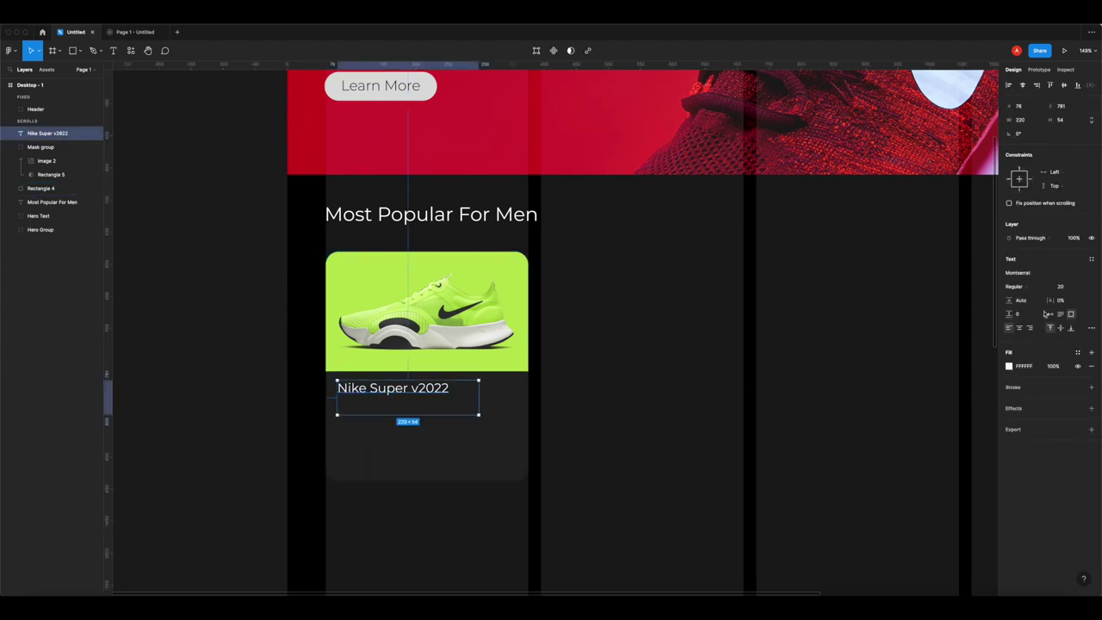
{"action": "left_click", "coordinate": [1066, 289]}
{"action": "key", "text": "Return"}
{"action": "left_click", "coordinate": [1060, 288]}
{"action": "type", "text": "28"}
{"action": "key", "text": "Return"}
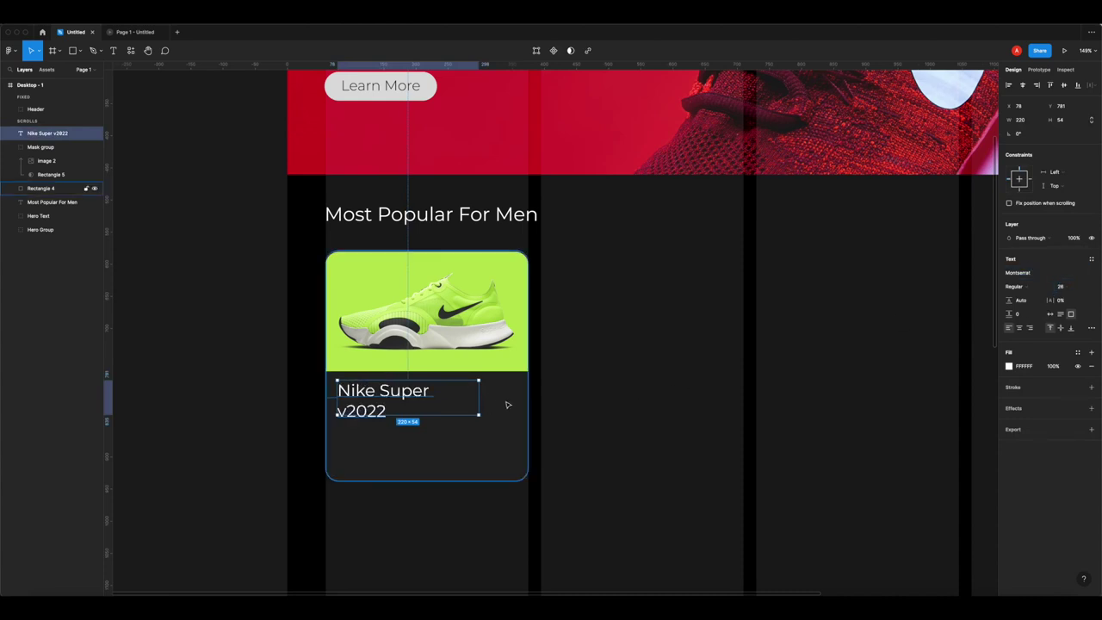
{"action": "left_click_drag", "start_coordinate": [479, 397], "coordinate": [509, 394]}
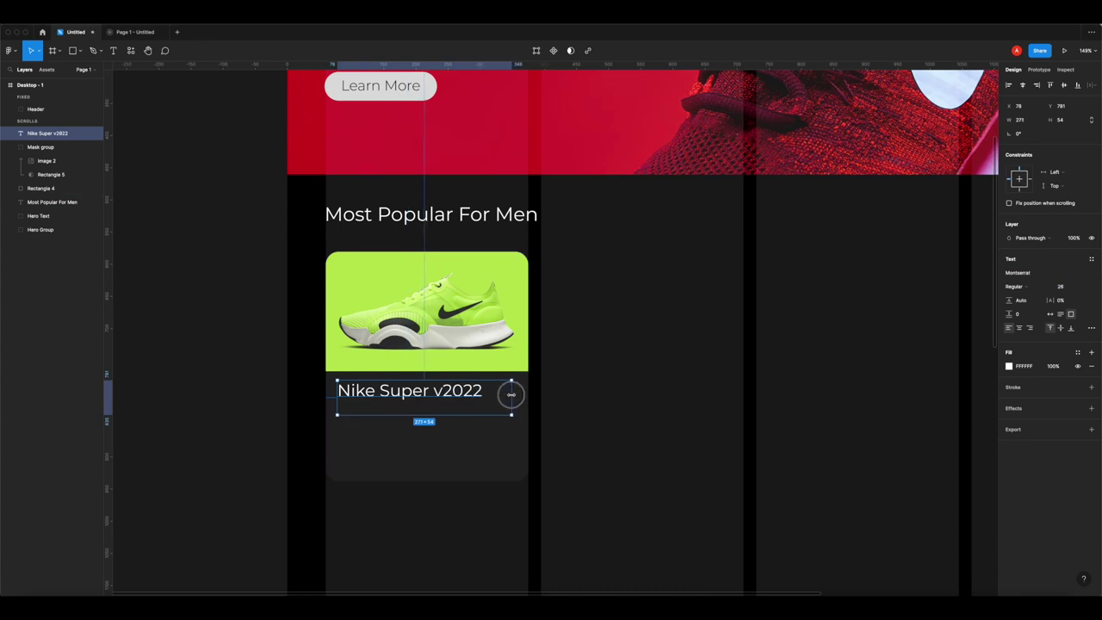
{"action": "left_click", "coordinate": [586, 392]}
- Duplicate the "Nike Super v2022" text box directly below the original on the card
{"action": "left_click_drag", "start_coordinate": [433, 401], "coordinate": [431, 437]}
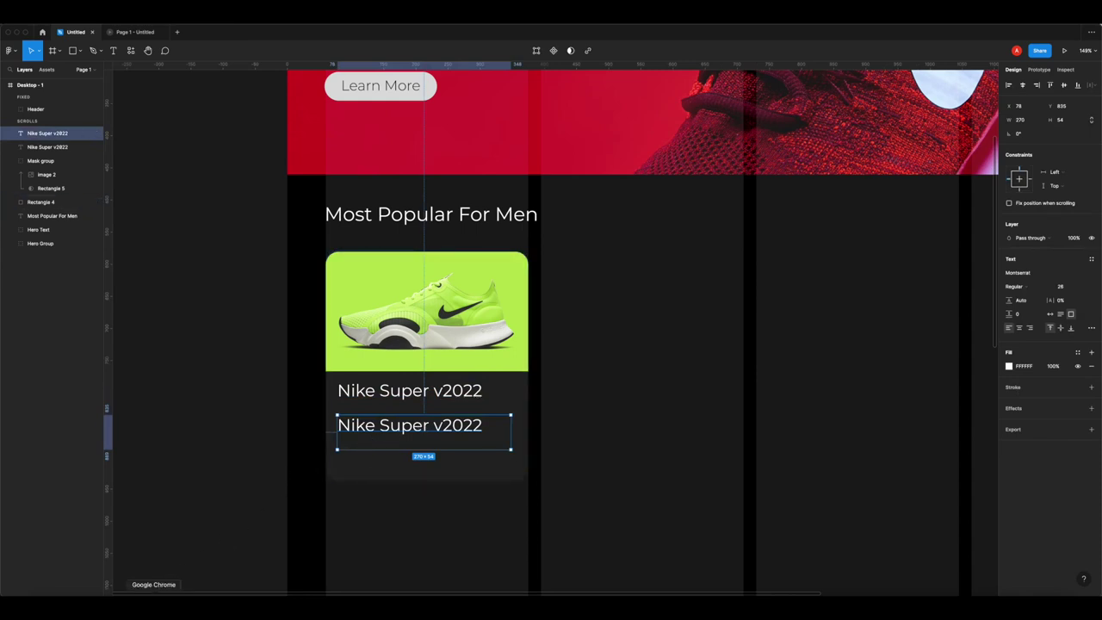
- Switch to Chrome, search the web for "loreum ipsum" in the new tab, and open the lipsum.com generator, accepting its privacy notice
{"action": "left_click", "coordinate": [153, 603]}
{"action": "left_click", "coordinate": [252, 34]}
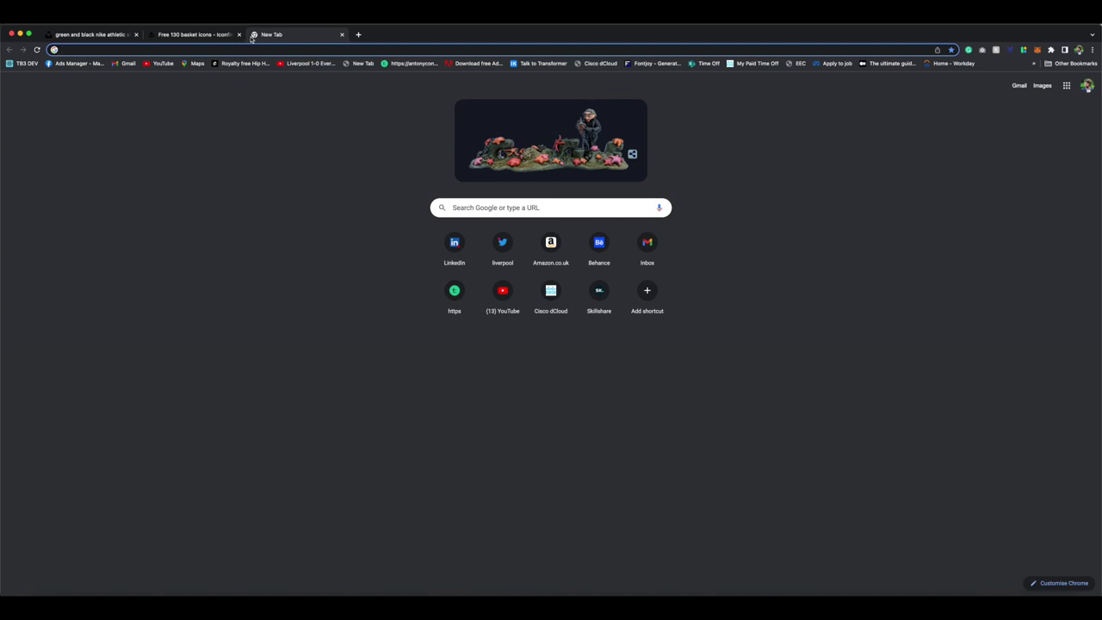
{"action": "type", "text": "lor"}
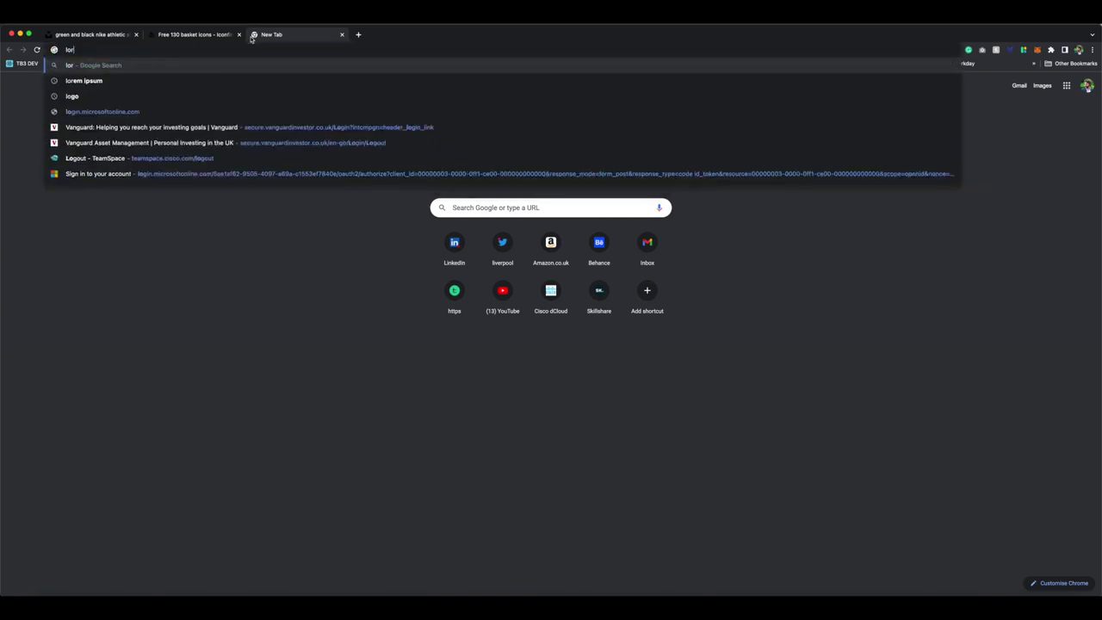
{"action": "type", "text": "eum ipsum"}
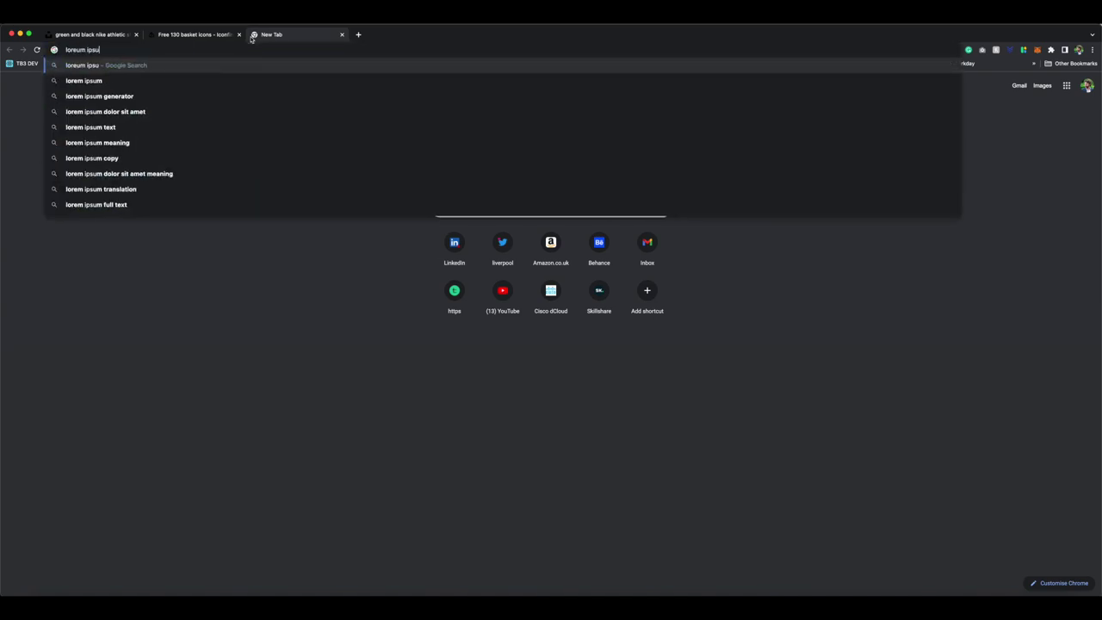
{"action": "key", "text": "Return"}
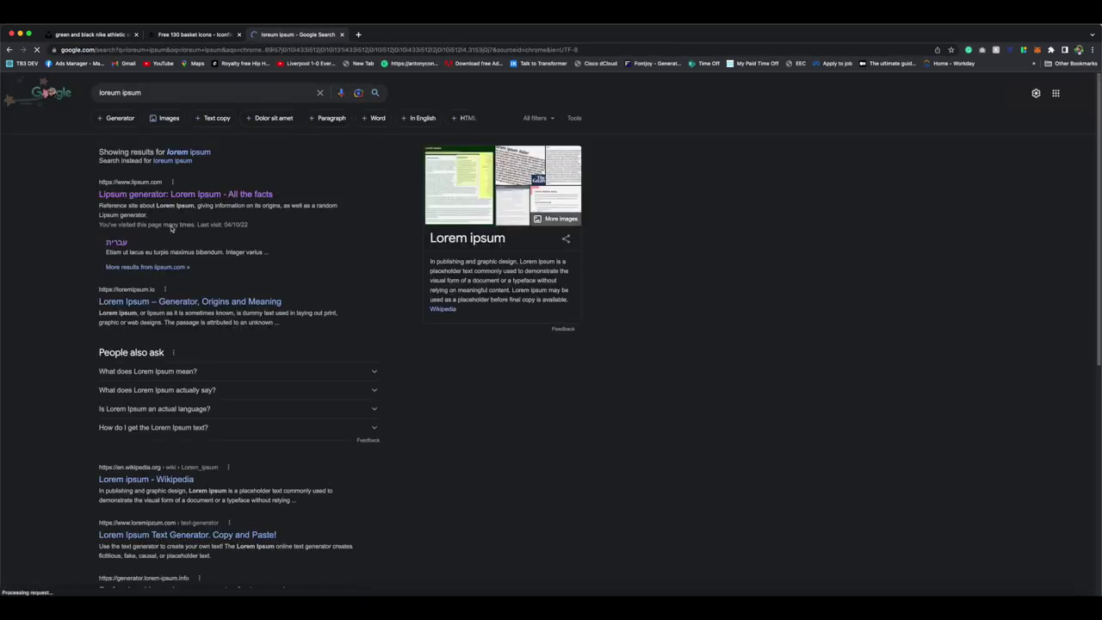
{"action": "left_click", "coordinate": [158, 195]}
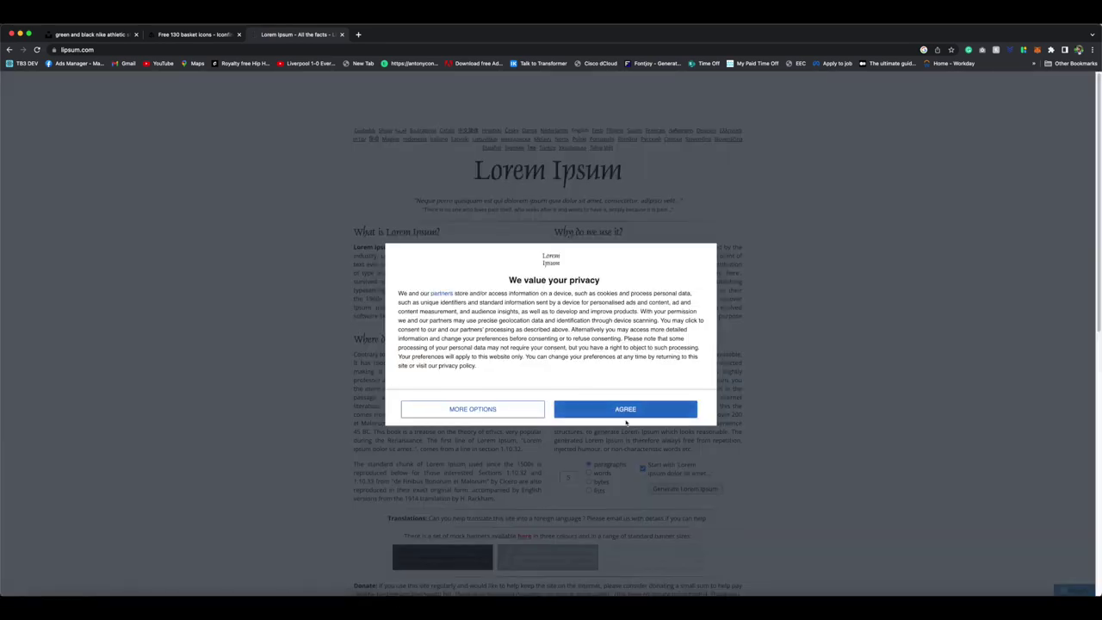
{"action": "left_click", "coordinate": [630, 411]}
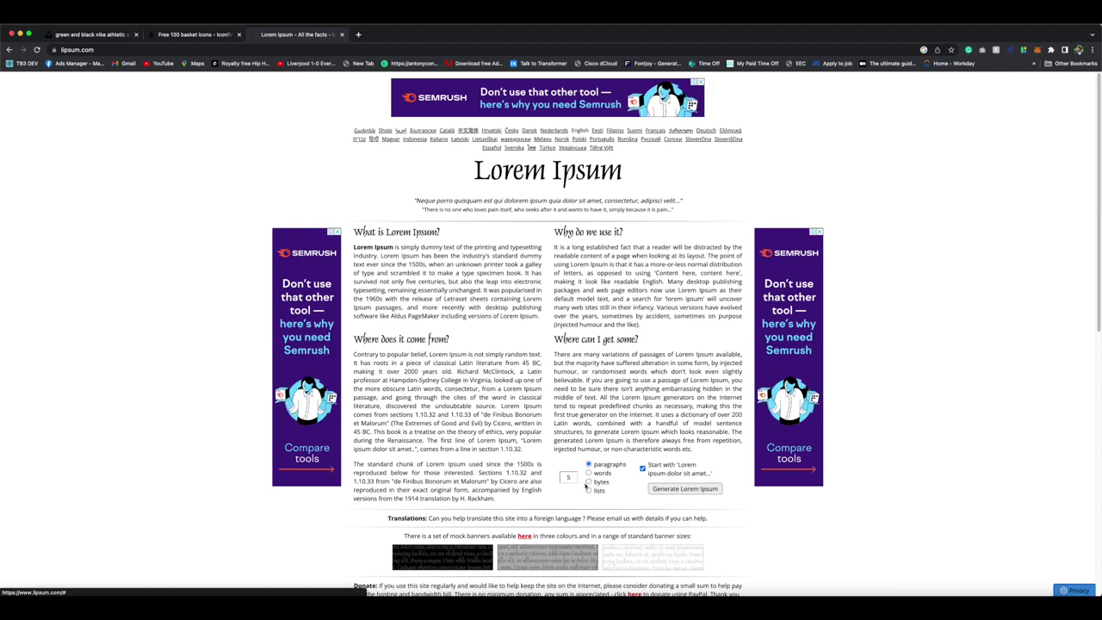
- Generate five paragraphs of Lorem Ipsum and copy the first three sentences, ending in "Maecenas congue interdum gravida."
{"action": "left_click", "coordinate": [687, 491]}
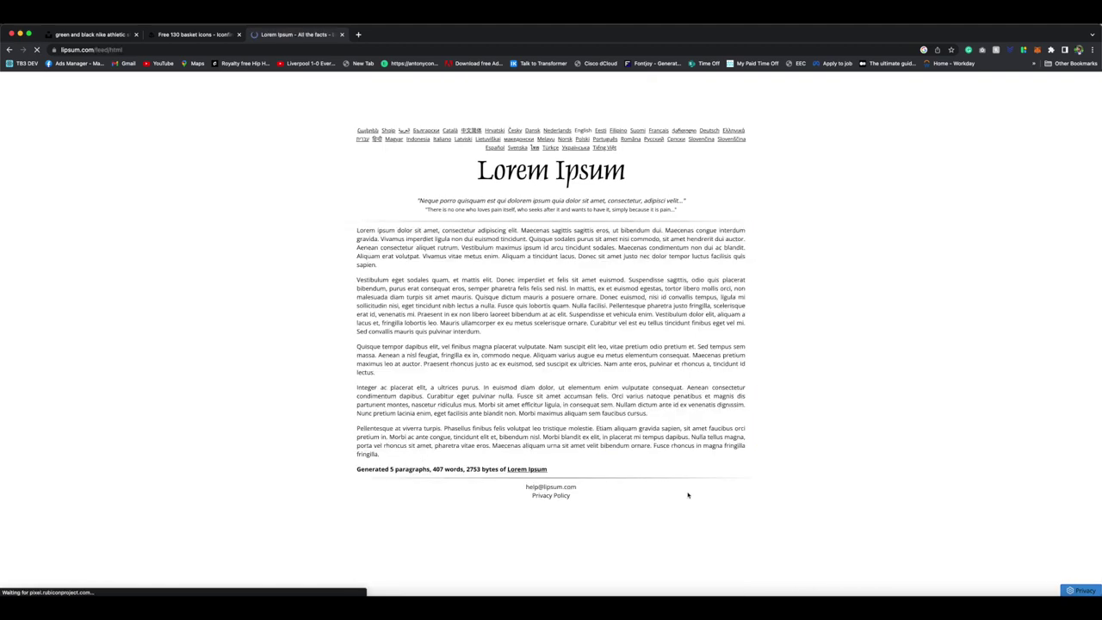
{"action": "left_click_drag", "start_coordinate": [379, 240], "coordinate": [354, 233]}
{"action": "key", "text": "ctrl+c"}
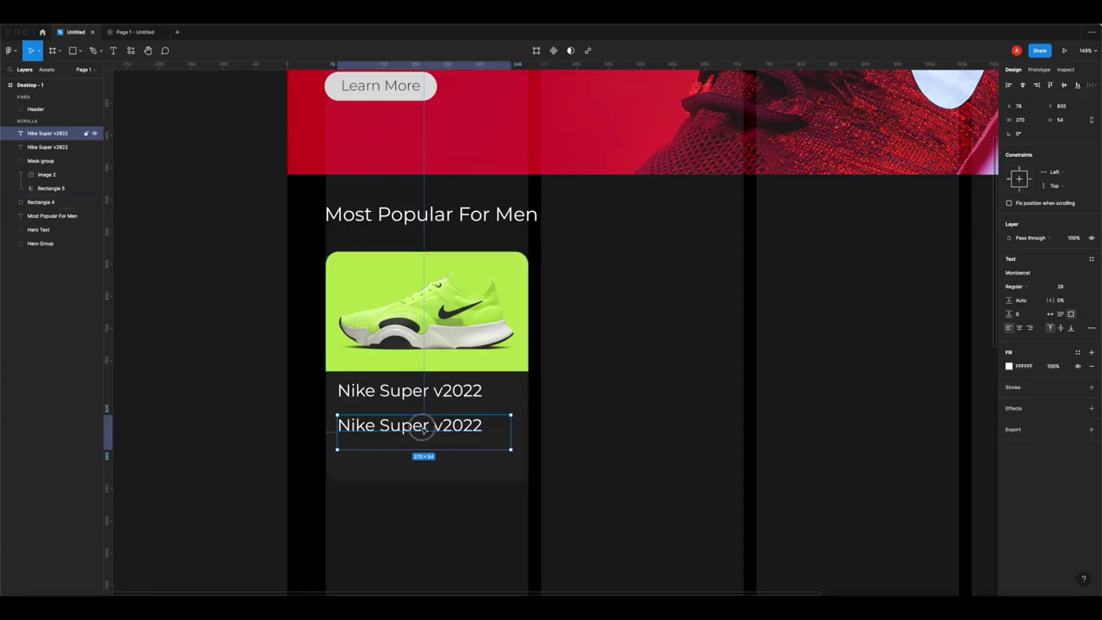
- Back in Figma, replace the duplicated shoe name with the copied Lorem Ipsum text and set its font size to 12
{"action": "double_click", "coordinate": [427, 422]}
{"action": "key", "text": "ctrl+v"}
{"action": "key", "text": "ctrl+a"}
{"action": "left_click", "coordinate": [1062, 287]}
{"action": "type", "text": "12"}
{"action": "key", "text": "Return"}
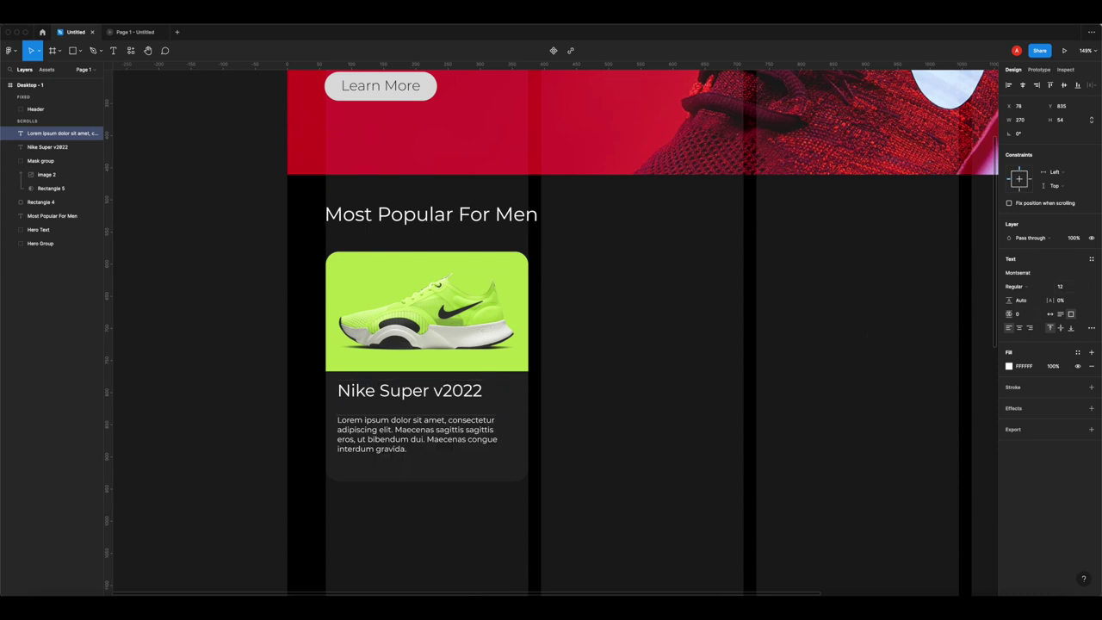
- Try font size 15 on the Lorem Ipsum description, then settle on 14
{"action": "key", "text": "ctrl+a"}
{"action": "left_click", "coordinate": [1067, 286]}
{"action": "type", "text": "15"}
{"action": "key", "text": "Return"}
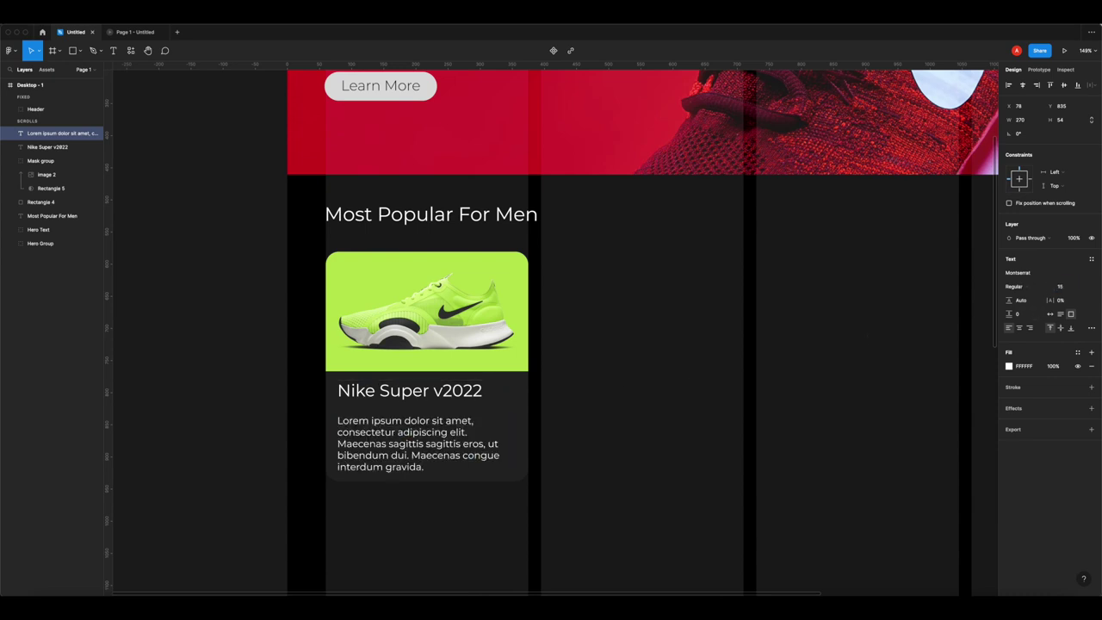
{"action": "left_click", "coordinate": [1063, 286]}
{"action": "type", "text": "14"}
{"action": "key", "text": "Return"}
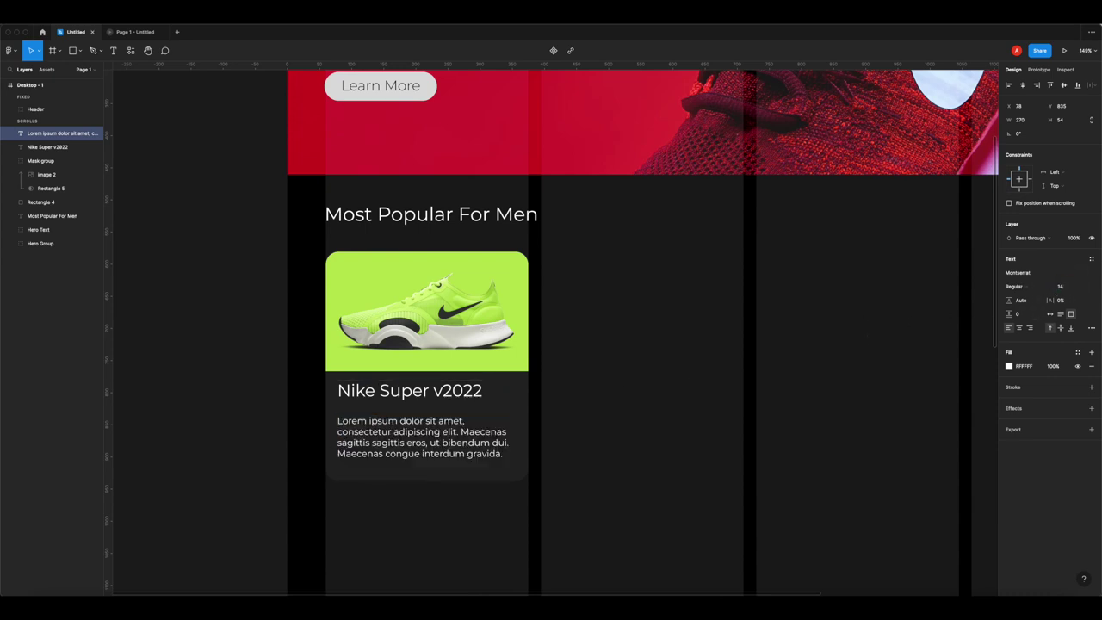
{"action": "left_click", "coordinate": [456, 494]}
- Increase the description text box's height to about 69 so it encloses all four lines
{"action": "left_click", "coordinate": [363, 447]}
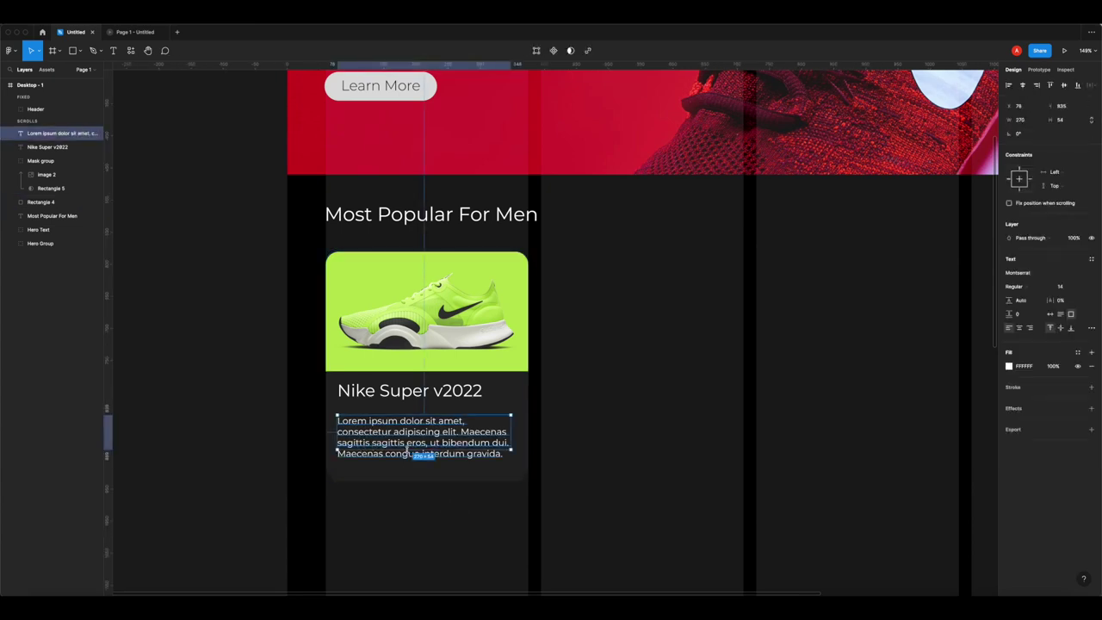
{"action": "left_click_drag", "start_coordinate": [405, 459], "coordinate": [302, 465]}
{"action": "left_click", "coordinate": [347, 488]}
- Move the description text up to Y 821 so it sits closer beneath the shoe name
{"action": "left_click", "coordinate": [413, 449]}
{"action": "key", "text": "Up"}
{"action": "key", "text": "Up"}
{"action": "key", "text": "Up"}
{"action": "key", "text": "Up"}
{"action": "key", "text": "Up"}
{"action": "key", "text": "Up"}
{"action": "key", "text": "Up"}
{"action": "key", "text": "Up"}
{"action": "key", "text": "Up"}
{"action": "key", "text": "Up"}
{"action": "key", "text": "Up"}
{"action": "key", "text": "Up"}
{"action": "key", "text": "Up"}
{"action": "key", "text": "Up"}
{"action": "key", "text": "Up"}
{"action": "key", "text": "Up"}
{"action": "key", "text": "Up"}
{"action": "key", "text": "Up"}
{"action": "key", "text": "Up"}
{"action": "key", "text": "Up"}
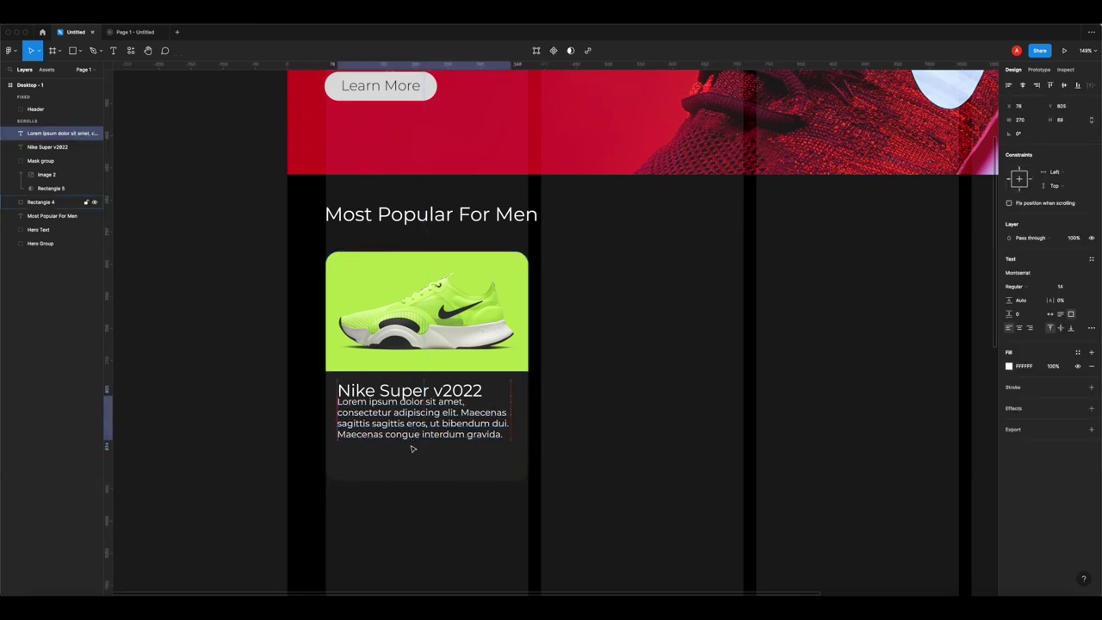
{"action": "key", "text": "Down"}
{"action": "key", "text": "Down"}
{"action": "key", "text": "Down"}
{"action": "key", "text": "Down"}
{"action": "key", "text": "Down"}
{"action": "key", "text": "Down"}
{"action": "key", "text": "Down"}
{"action": "key", "text": "Down"}
{"action": "key", "text": "Down"}
{"action": "key", "text": "Down"}
{"action": "key", "text": "Down"}
{"action": "key", "text": "Down"}
{"action": "key", "text": "Down"}
{"action": "key", "text": "Down"}
{"action": "key", "text": "Down"}
{"action": "key", "text": "Down"}
{"action": "key", "text": "Down"}
{"action": "key", "text": "Down"}
{"action": "key", "text": "Down"}
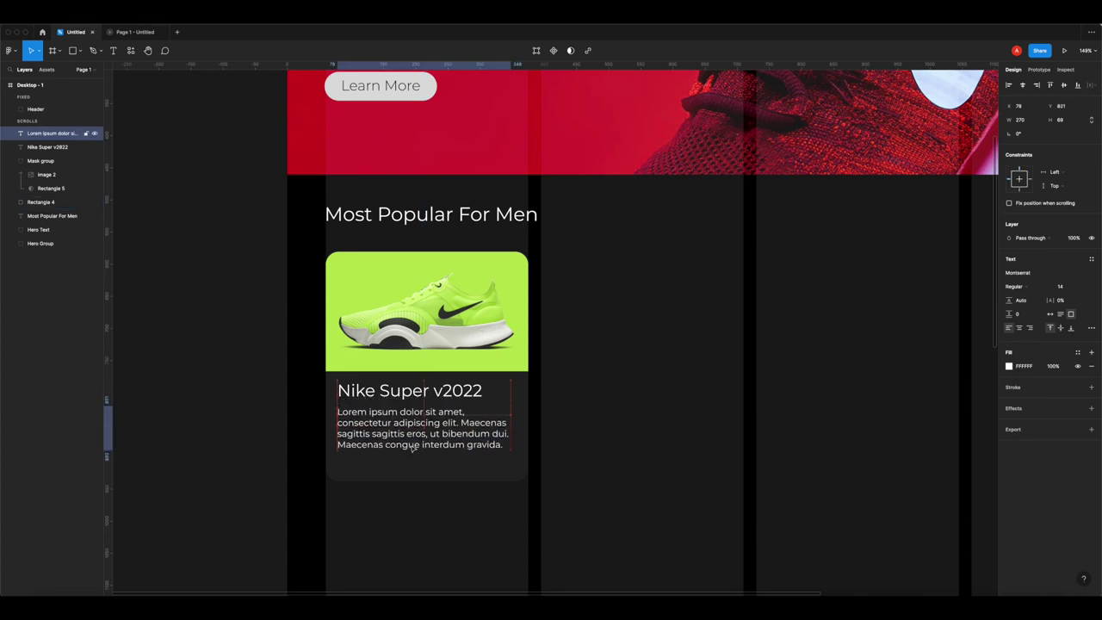
{"action": "left_click", "coordinate": [353, 539]}
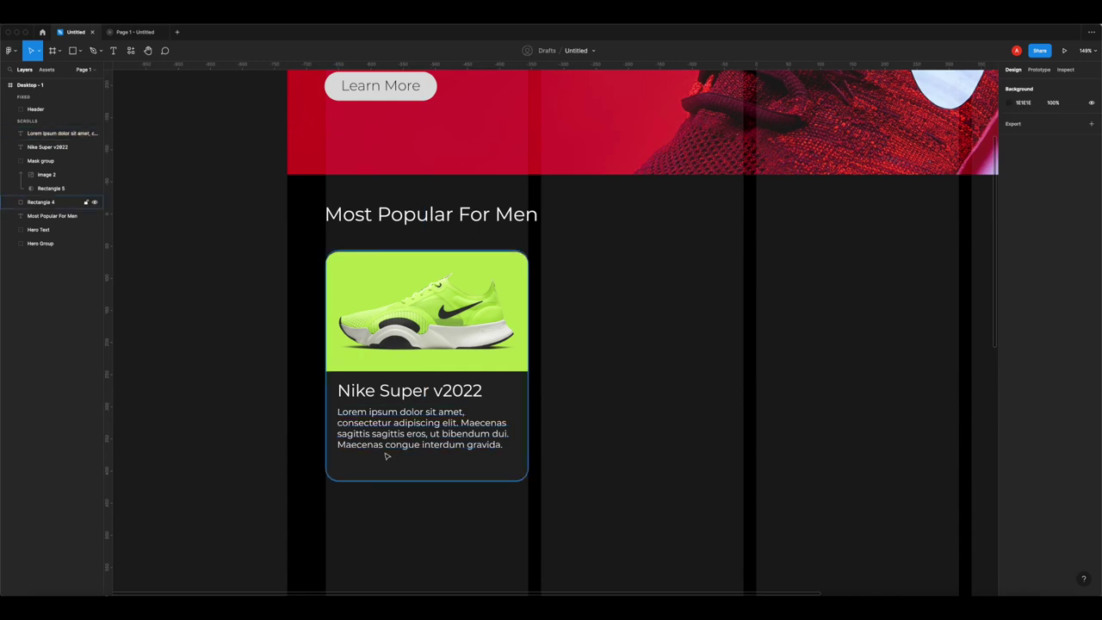
- Duplicate the description text box just below the original and replace the copy's text with "Learn More"
{"action": "scroll", "coordinate": [431, 487], "scroll_direction": "down", "scroll_amount": 5, "text": "ctrl"}
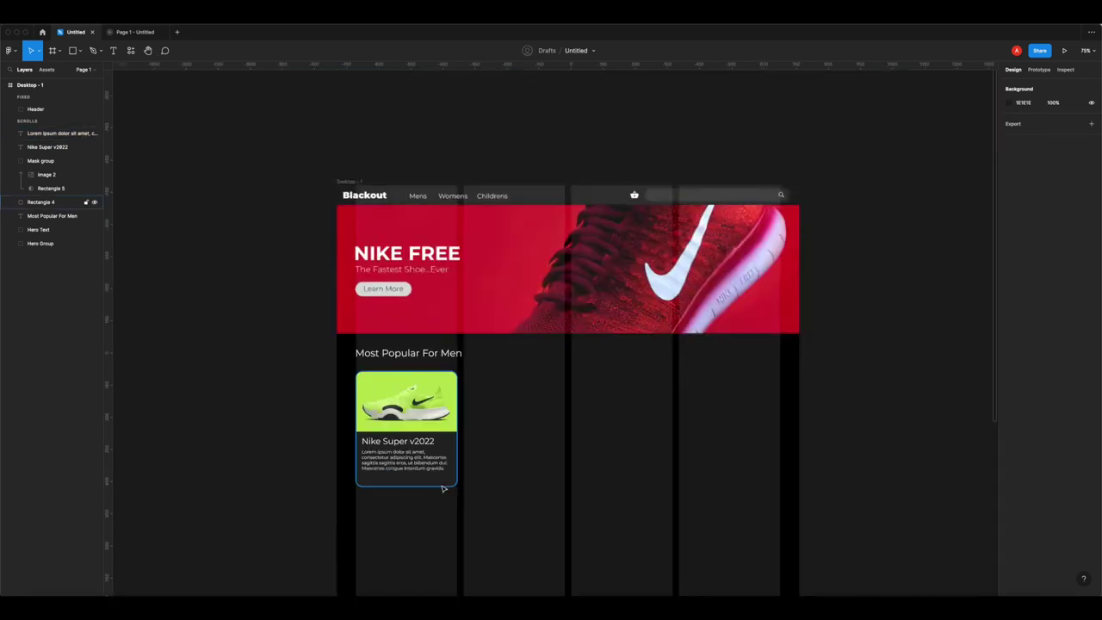
{"action": "scroll", "coordinate": [439, 439], "scroll_direction": "down", "scroll_amount": 2}
{"action": "scroll", "coordinate": [462, 403], "scroll_direction": "up", "scroll_amount": 1}
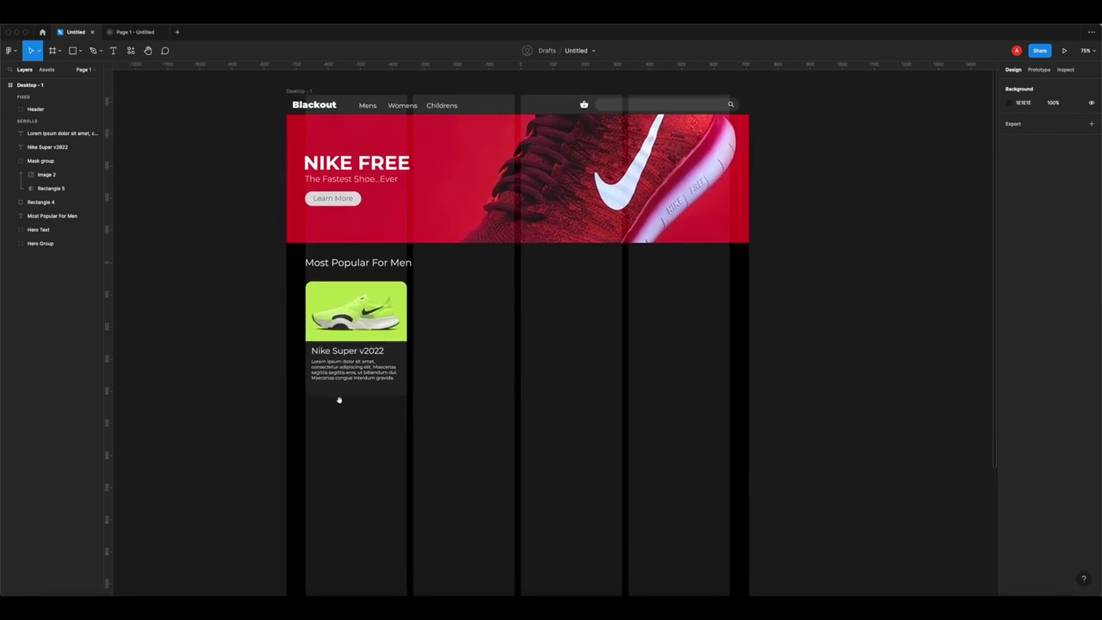
{"action": "scroll", "coordinate": [320, 385], "scroll_direction": "up", "scroll_amount": 8, "text": "ctrl"}
{"action": "left_click_drag", "start_coordinate": [352, 361], "coordinate": [361, 437], "text": "alt"}
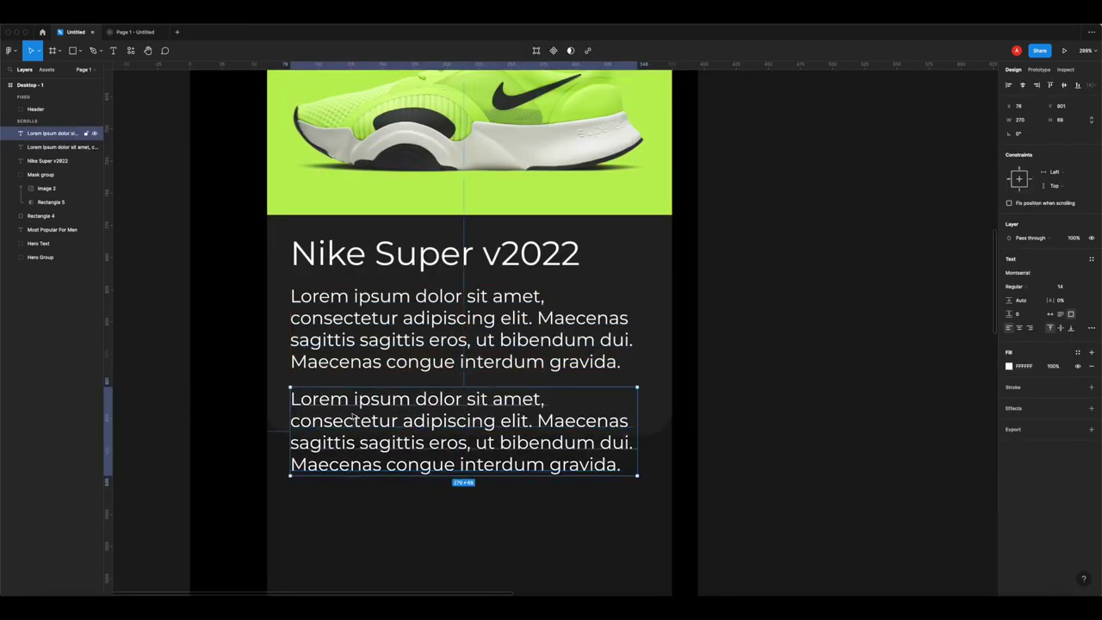
{"action": "key", "text": "Return"}
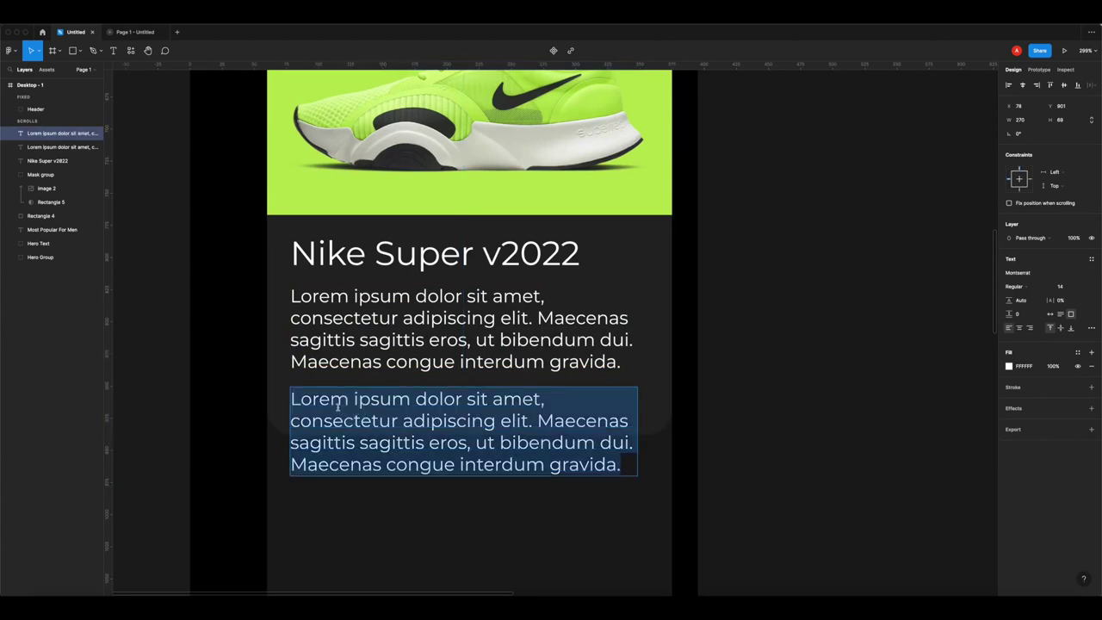
{"action": "type", "text": "Re"}
{"action": "key", "text": "BackSpace"}
{"action": "type", "text": "Learn More"}
- Set the font weight of the card's "Learn More" text to Bold
{"action": "key", "text": "super+a"}
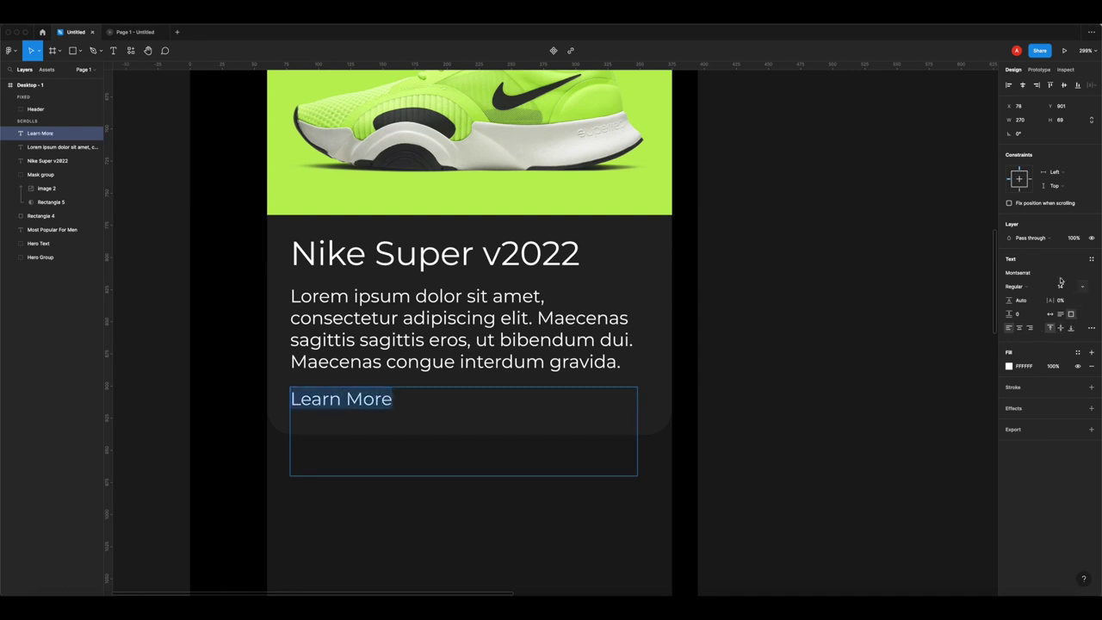
{"action": "left_click", "coordinate": [1025, 286]}
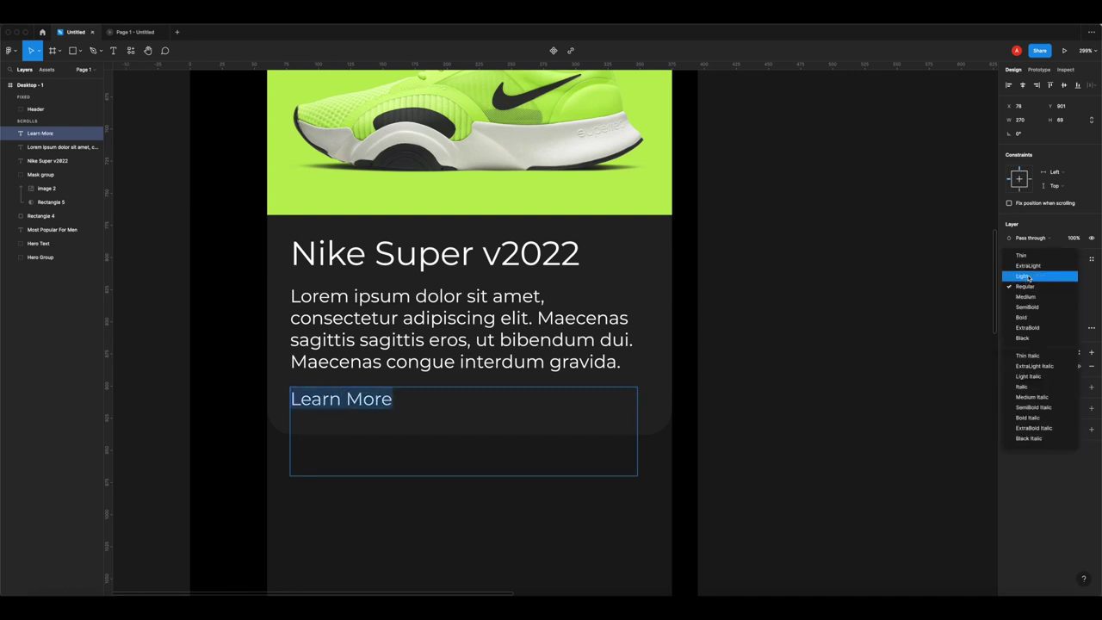
{"action": "left_click", "coordinate": [1025, 315]}
{"action": "key", "text": "Escape"}
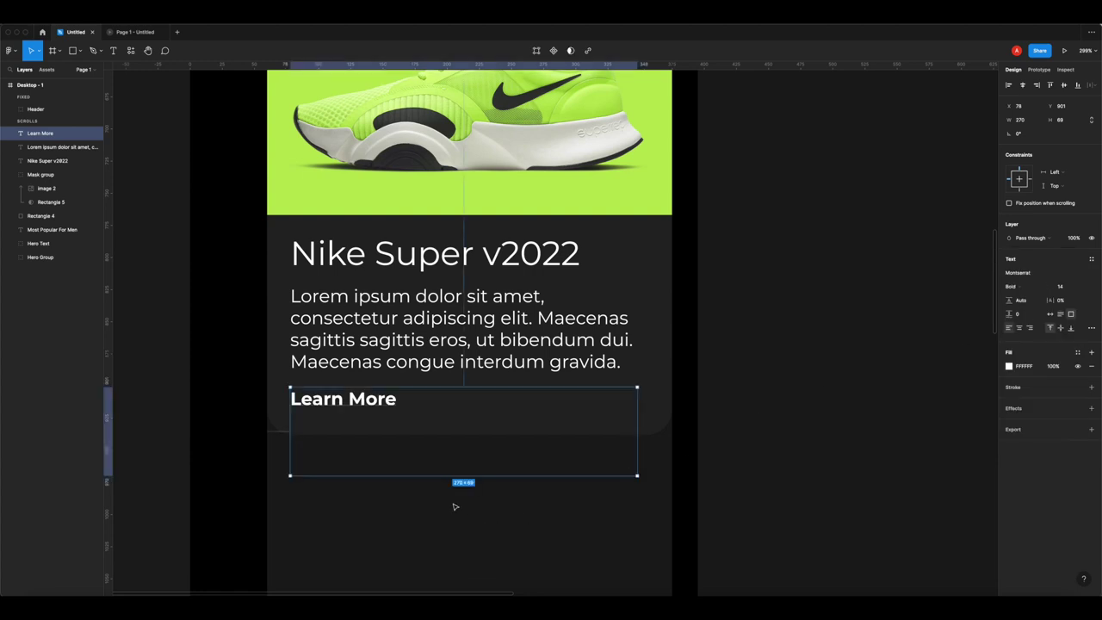
{"action": "left_click", "coordinate": [408, 485]}
- Shrink the card's "Learn More" text box to about 88 × 16 so it fits closely around the words
{"action": "left_click", "coordinate": [379, 467]}
{"action": "left_click_drag", "start_coordinate": [639, 476], "coordinate": [404, 407]}
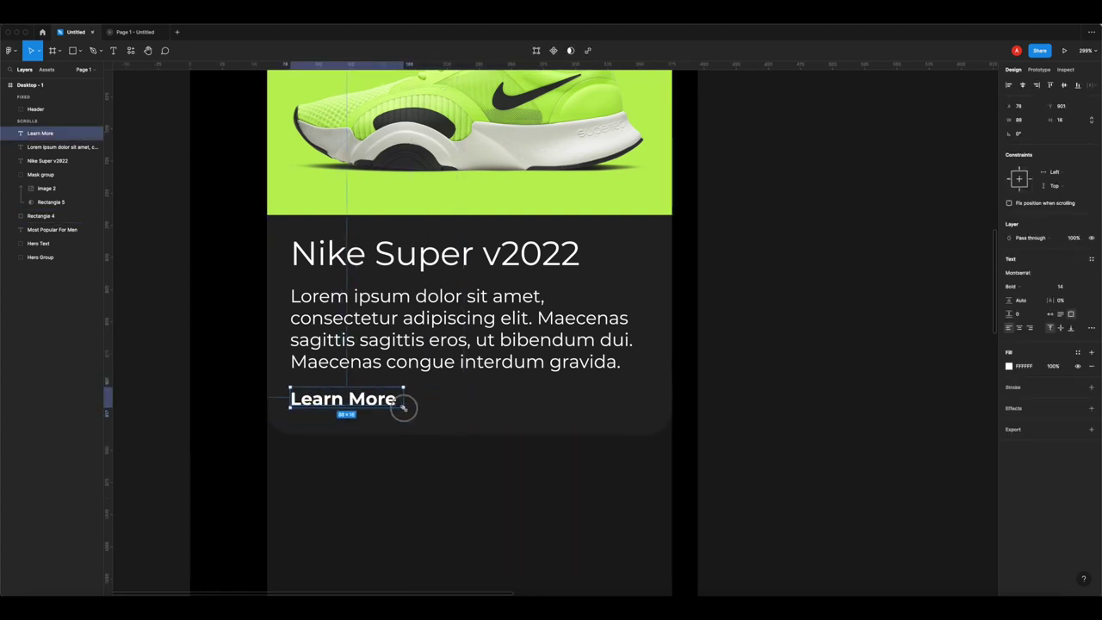
{"action": "left_click", "coordinate": [354, 467]}
- Check the finished product card in the page's prototype preview
{"action": "scroll", "coordinate": [413, 439], "scroll_direction": "down", "scroll_amount": 10}
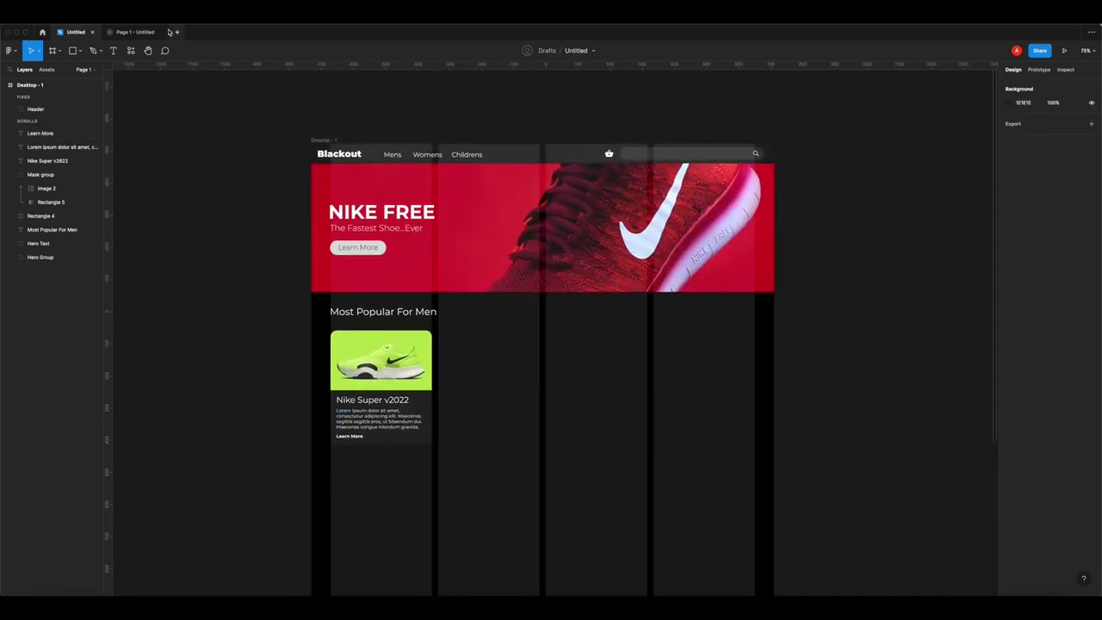
{"action": "key", "text": "ctrl+Tab"}
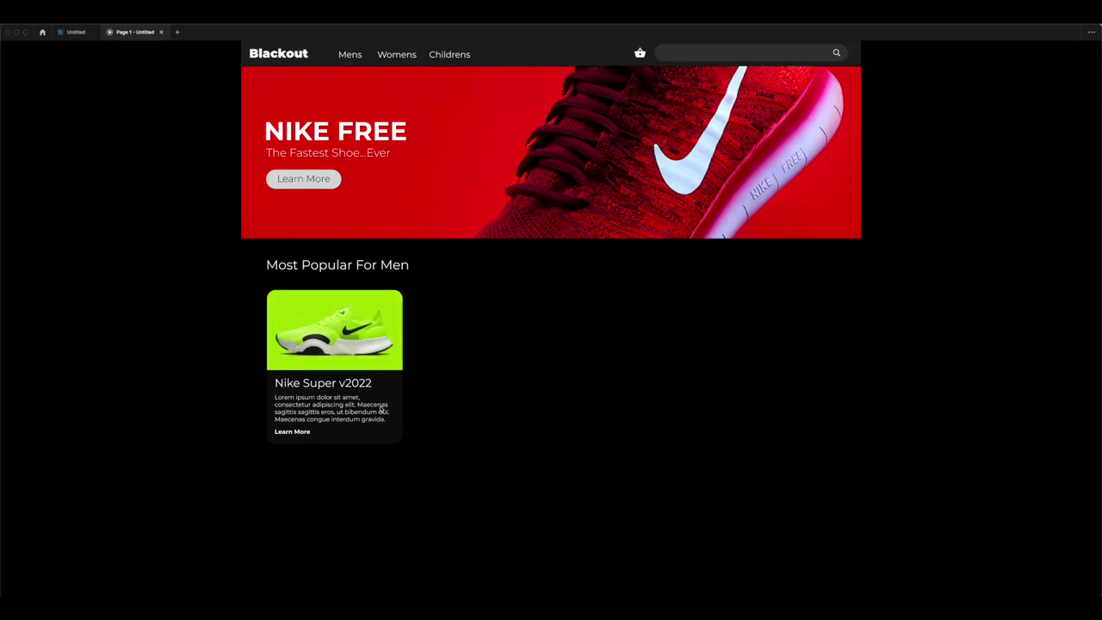
- Return to the design file and group the product card's background, masked shoe image, name, description and "Learn More" text
{"action": "left_click", "coordinate": [74, 34]}
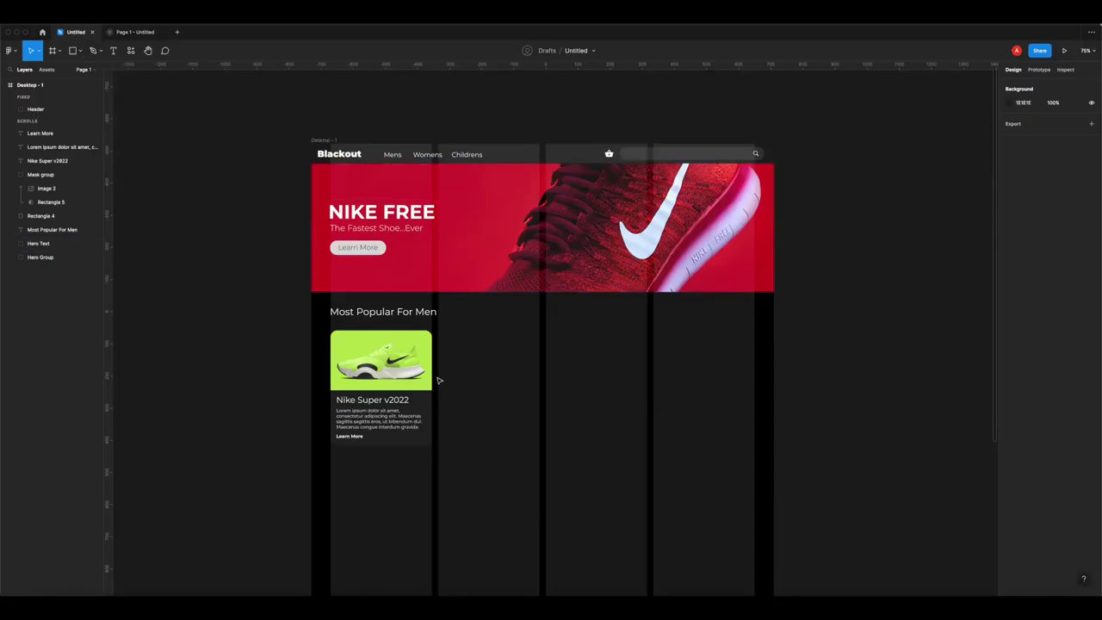
{"action": "left_click_drag", "start_coordinate": [458, 334], "coordinate": [324, 453]}
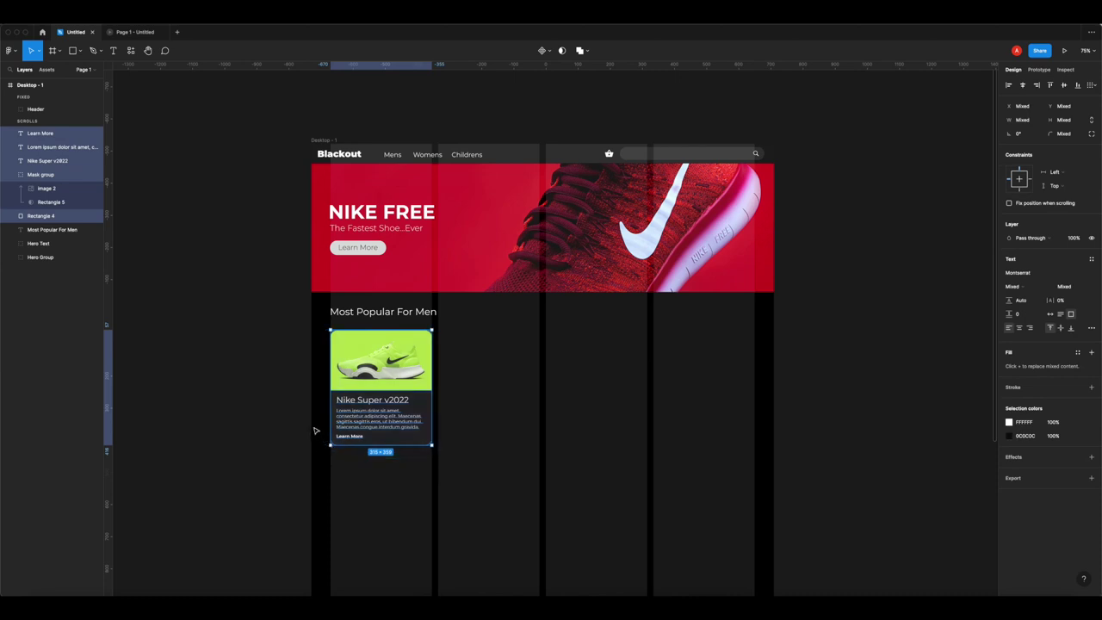
{"action": "key", "text": "ctrl+g"}
{"action": "key", "text": "ctrl+g"}
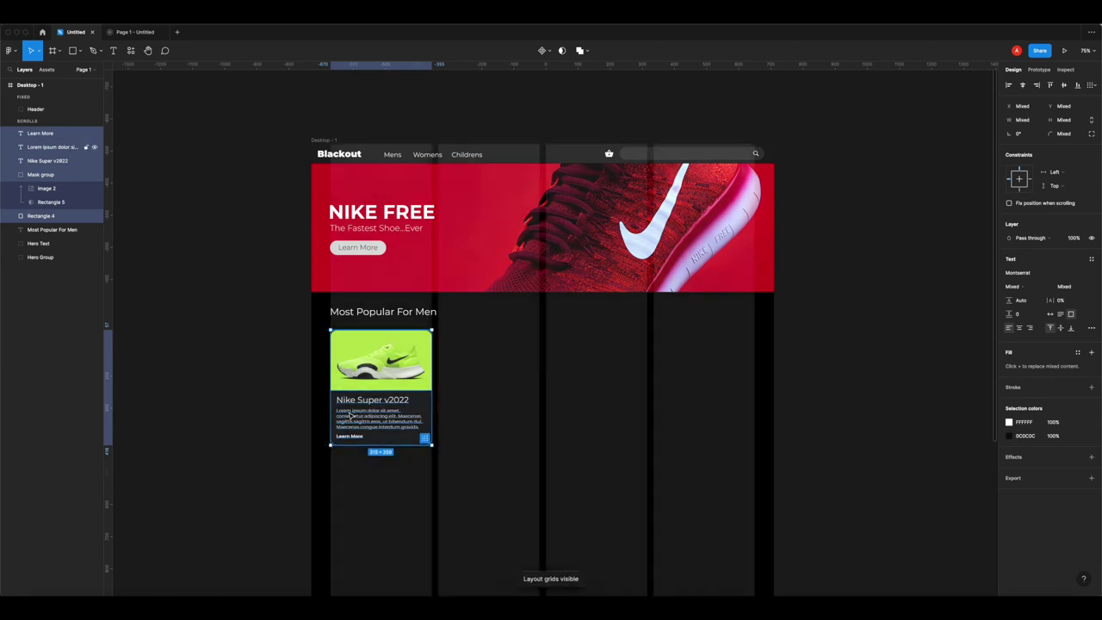
{"action": "right_click", "coordinate": [410, 336]}
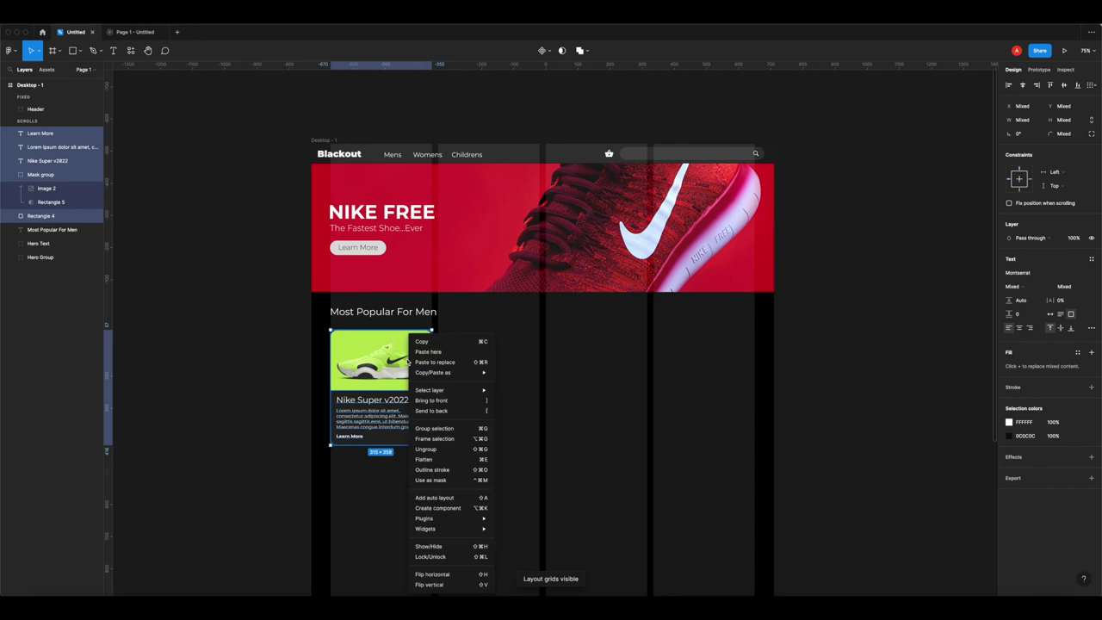
{"action": "left_click", "coordinate": [435, 428]}
{"action": "left_click", "coordinate": [503, 409]}
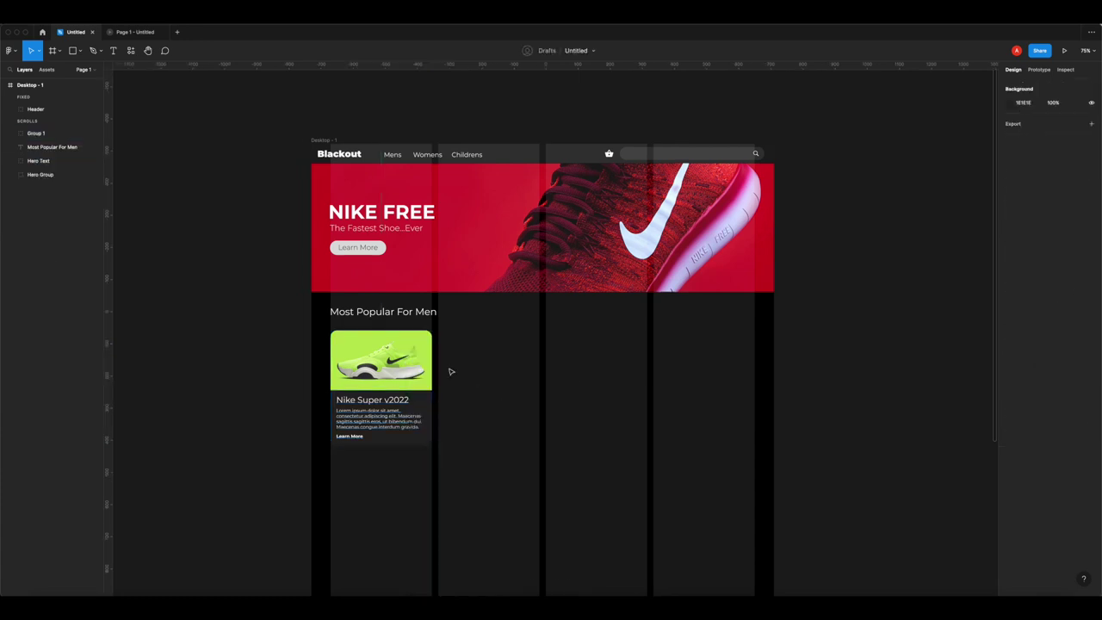
- Duplicate the grouped product card three times, placing one copy in each remaining layout column of the row
{"action": "scroll", "coordinate": [450, 362], "scroll_direction": "up", "scroll_amount": 5}
{"action": "scroll", "coordinate": [433, 319], "scroll_direction": "down", "scroll_amount": 2}
{"action": "left_click", "coordinate": [347, 310]}
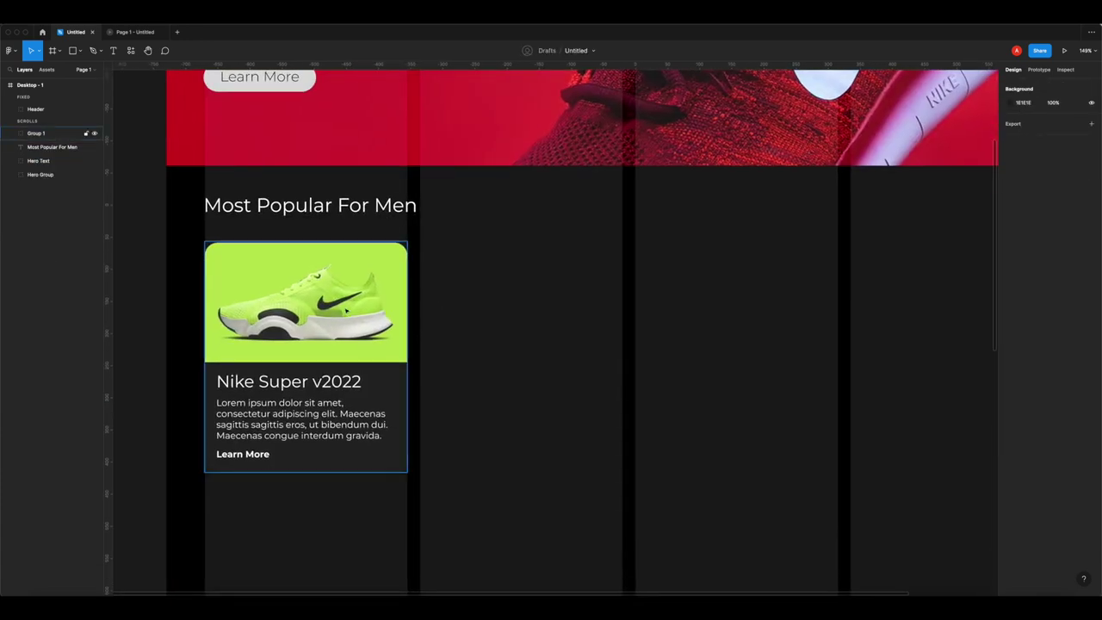
{"action": "left_click_drag", "start_coordinate": [289, 314], "coordinate": [766, 323]}
{"action": "left_click", "coordinate": [644, 307]}
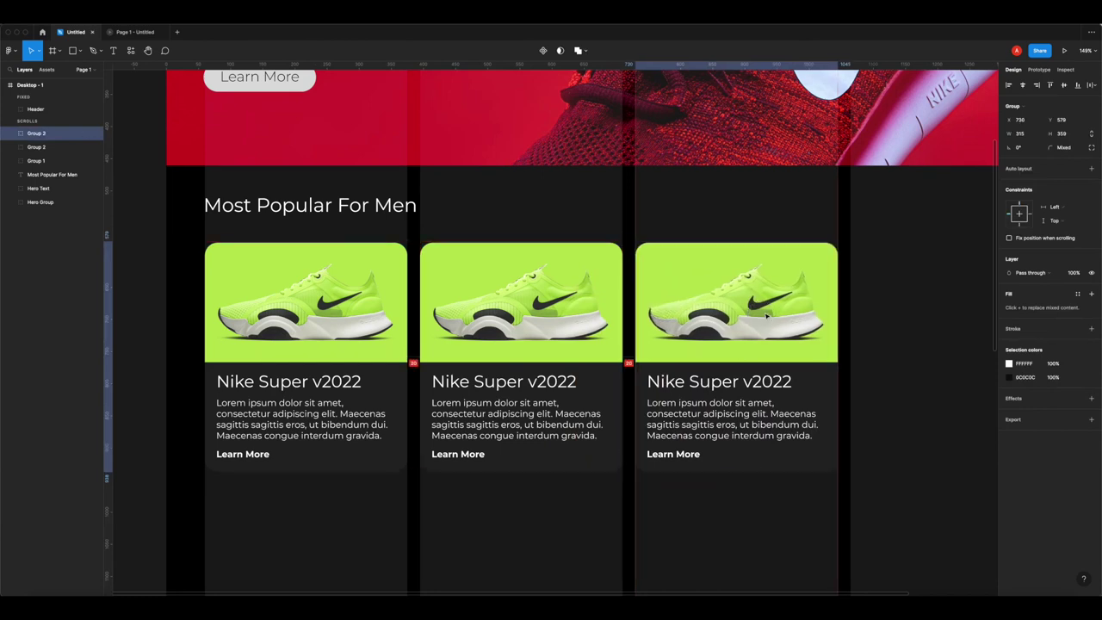
{"action": "left_click", "coordinate": [918, 319]}
{"action": "scroll", "coordinate": [553, 321], "scroll_direction": "right", "scroll_amount": 3}
{"action": "left_click_drag", "start_coordinate": [554, 321], "coordinate": [774, 306]}
{"action": "left_click", "coordinate": [775, 222]}
{"action": "scroll", "coordinate": [775, 221], "scroll_direction": "down", "scroll_amount": 5}
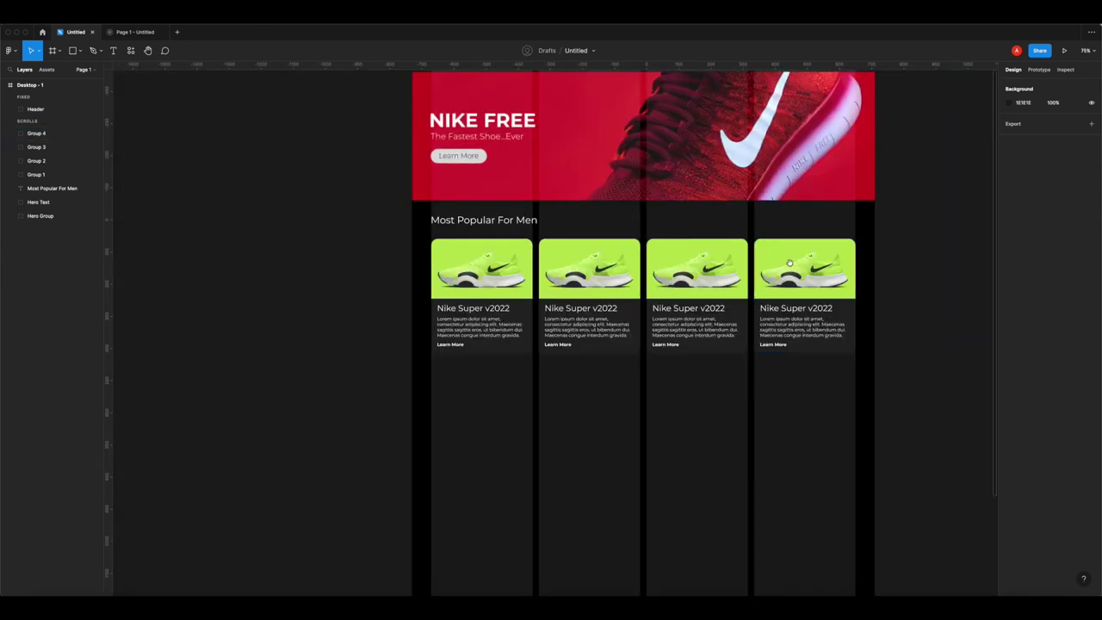
{"action": "scroll", "coordinate": [827, 297], "scroll_direction": "right", "scroll_amount": 2}
{"action": "scroll", "coordinate": [827, 298], "scroll_direction": "up", "scroll_amount": 1}
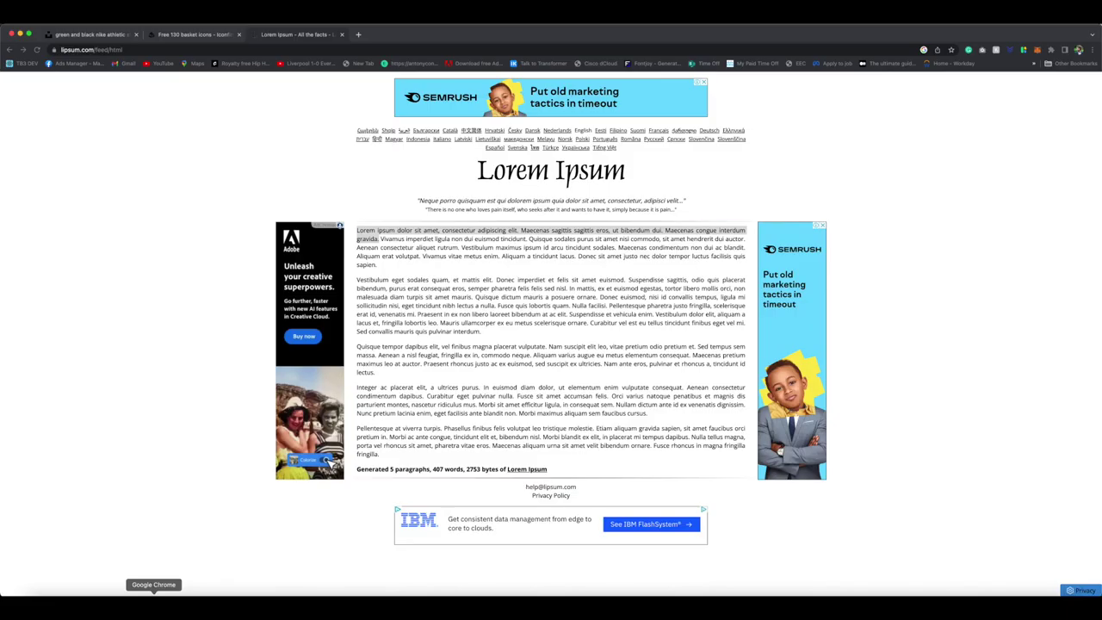
- Switch to Chrome and copy the pastel Nike sneaker photo from the Unsplash search results
{"action": "left_click", "coordinate": [154, 607]}
{"action": "left_click", "coordinate": [195, 34]}
{"action": "key", "text": "super+1"}
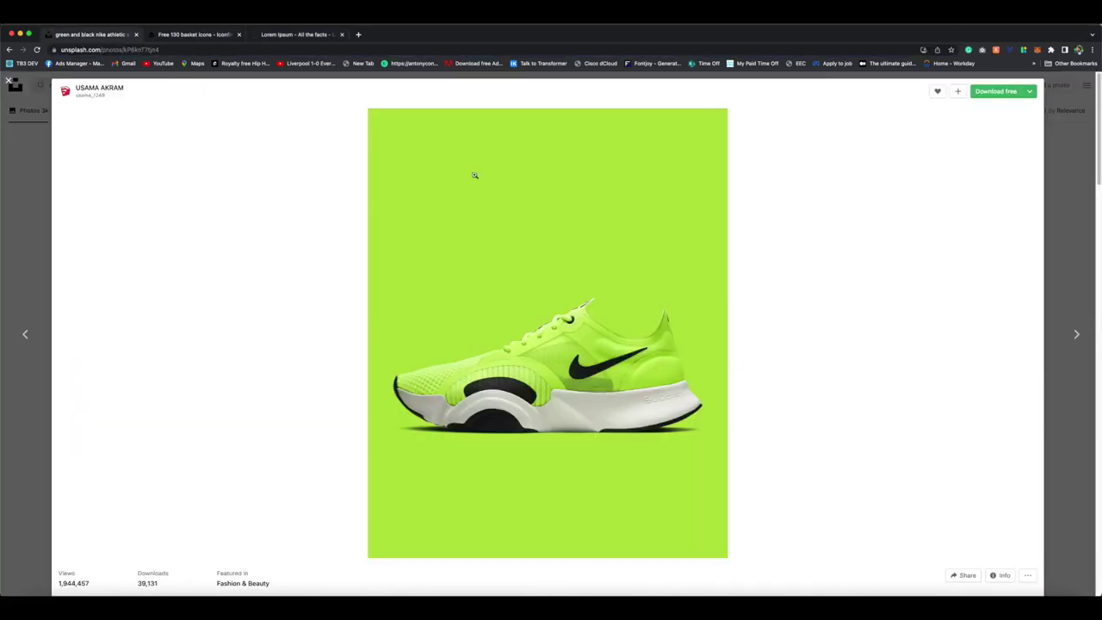
{"action": "key", "text": "Escape"}
{"action": "left_click", "coordinate": [758, 267]}
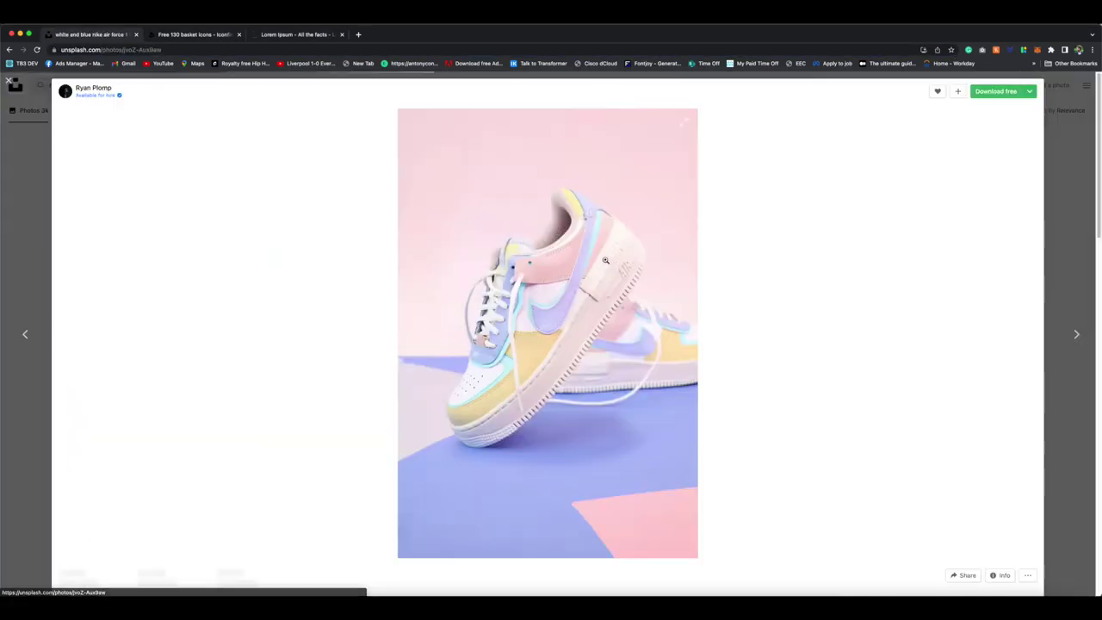
{"action": "right_click", "coordinate": [535, 263]}
{"action": "left_click", "coordinate": [558, 291]}
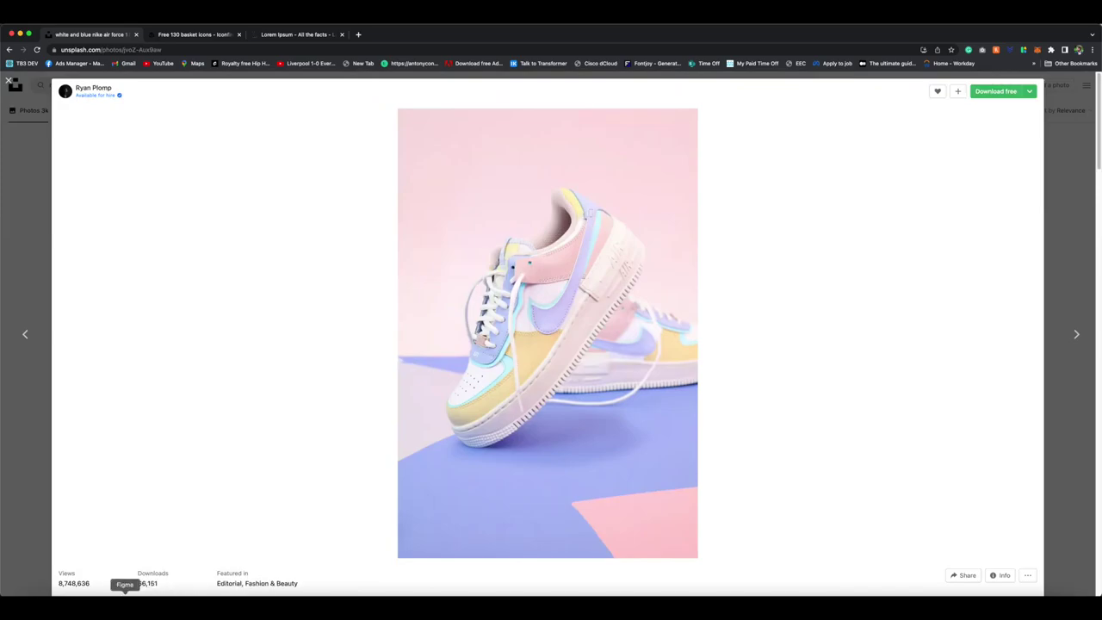
- Switch to Figma and replace the second card's shoe image with the copied pastel sneaker photo
{"action": "left_click", "coordinate": [126, 608]}
{"action": "left_click", "coordinate": [479, 309], "text": "super"}
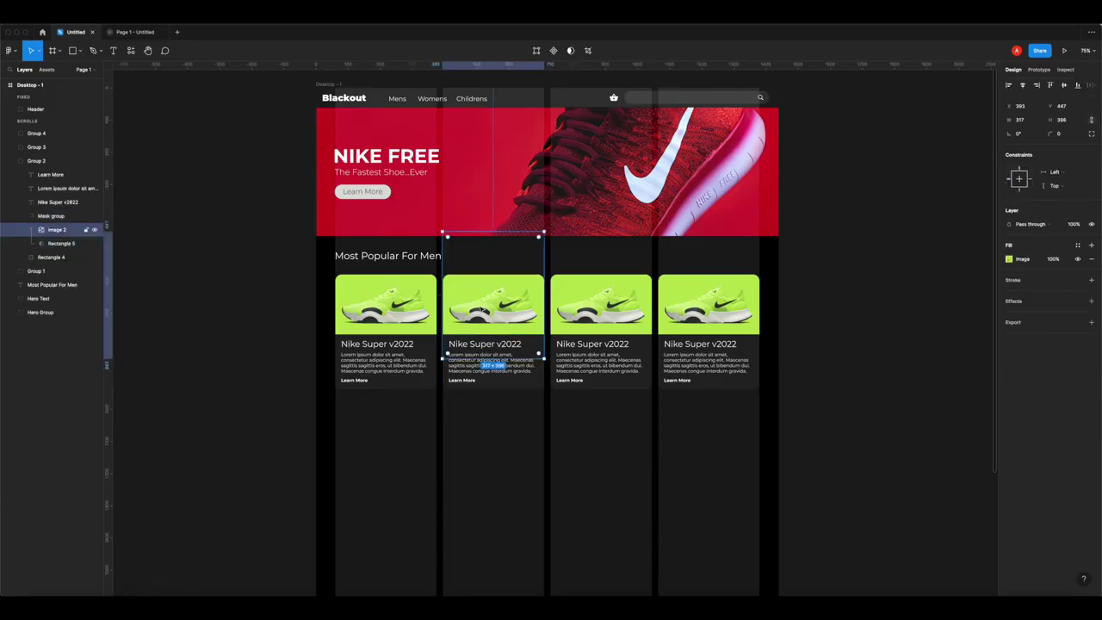
{"action": "key", "text": "super+v"}
{"action": "left_click_drag", "start_coordinate": [495, 306], "coordinate": [495, 320]}
- Switch back to Chrome and copy the black, white and red Nike high-top photo from the Unsplash results
{"action": "left_click", "coordinate": [153, 605]}
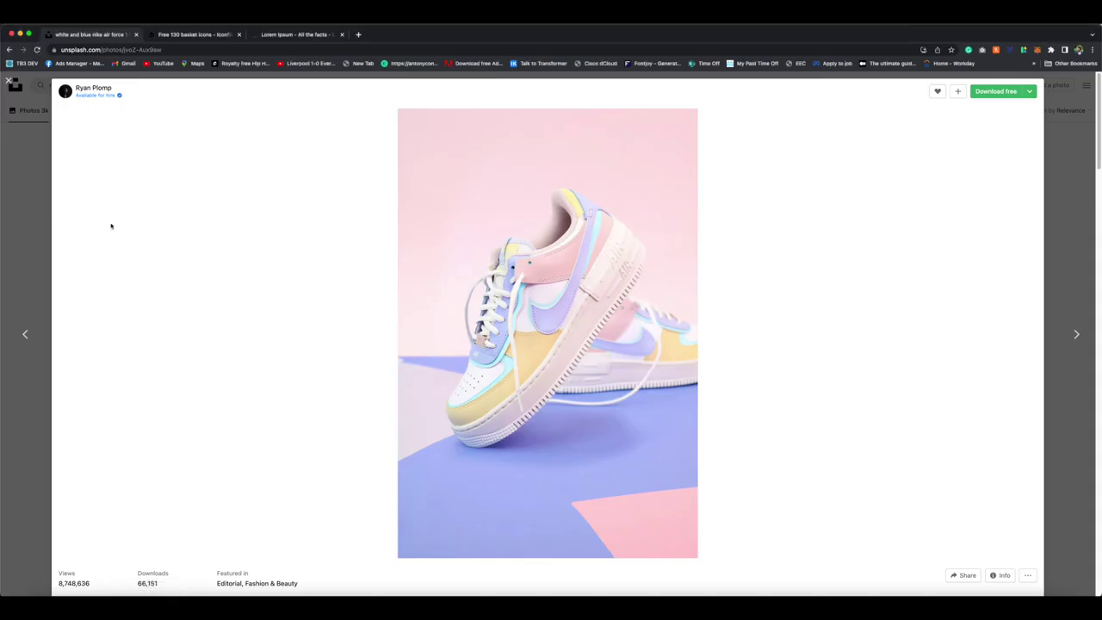
{"action": "left_click", "coordinate": [29, 194]}
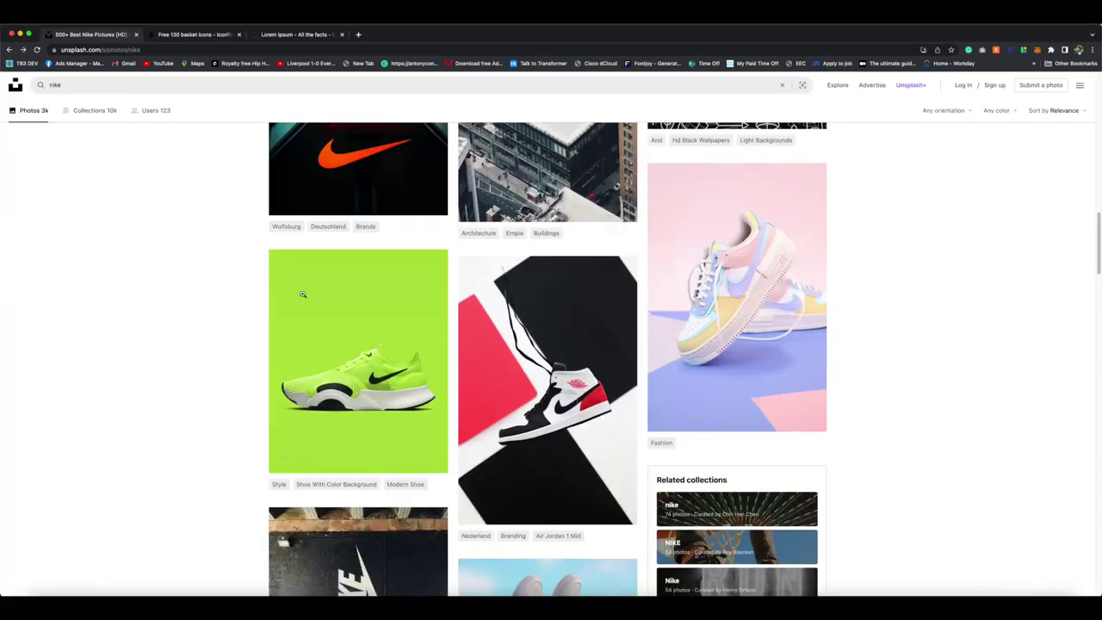
{"action": "left_click", "coordinate": [500, 365]}
{"action": "right_click", "coordinate": [472, 260]}
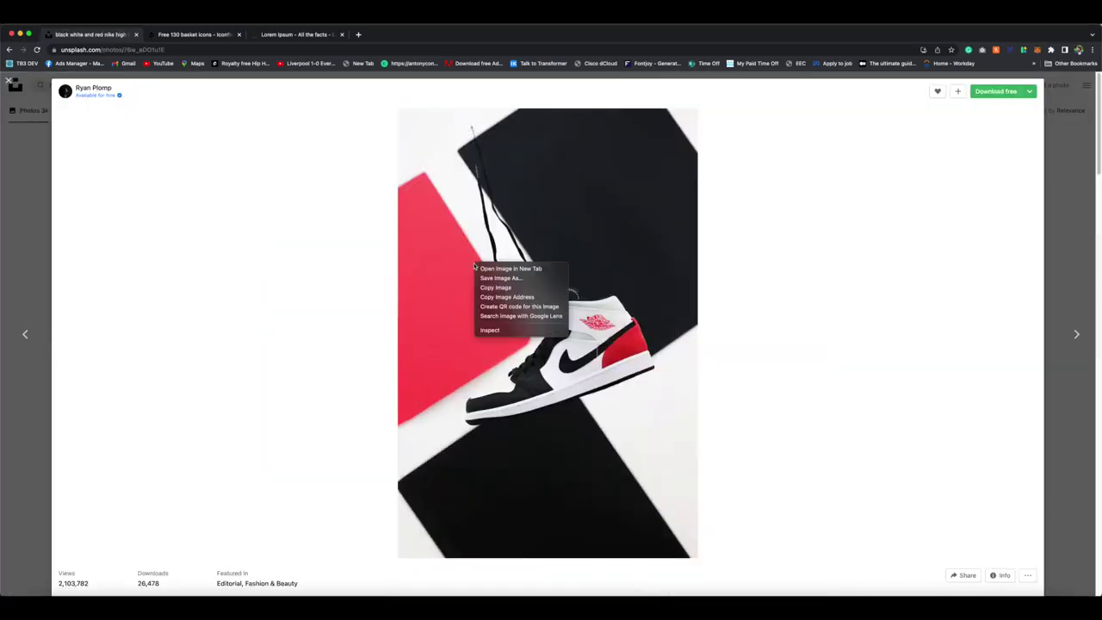
{"action": "left_click", "coordinate": [497, 287]}
- Switch to Figma and replace the third card's shoe image with the copied high-top photo
{"action": "left_click", "coordinate": [124, 606]}
{"action": "left_click", "coordinate": [590, 318]}
{"action": "left_click", "coordinate": [596, 316]}
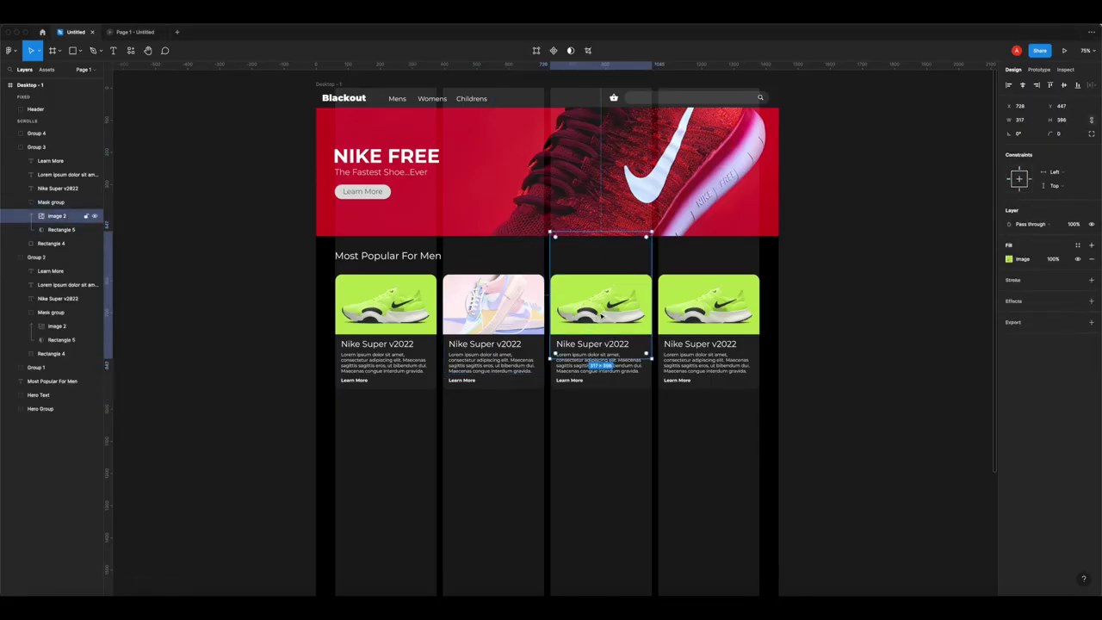
{"action": "key", "text": "super+v"}
- Switch to Chrome and copy the photo of the green Nike shoe on an orange background from Unsplash
{"action": "left_click", "coordinate": [157, 605]}
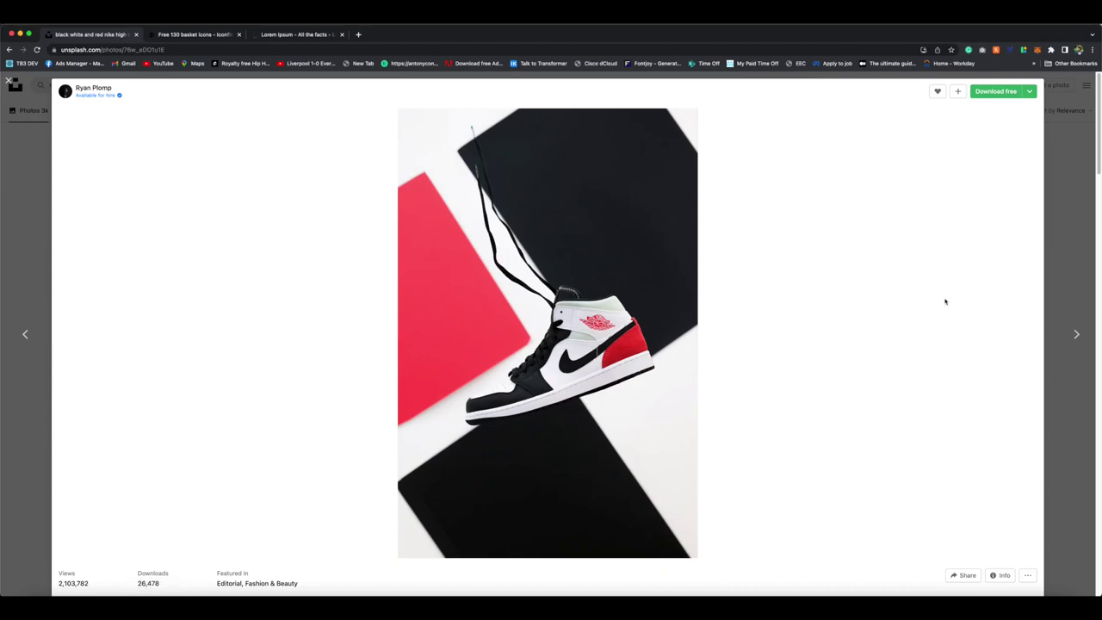
{"action": "left_click", "coordinate": [1063, 280]}
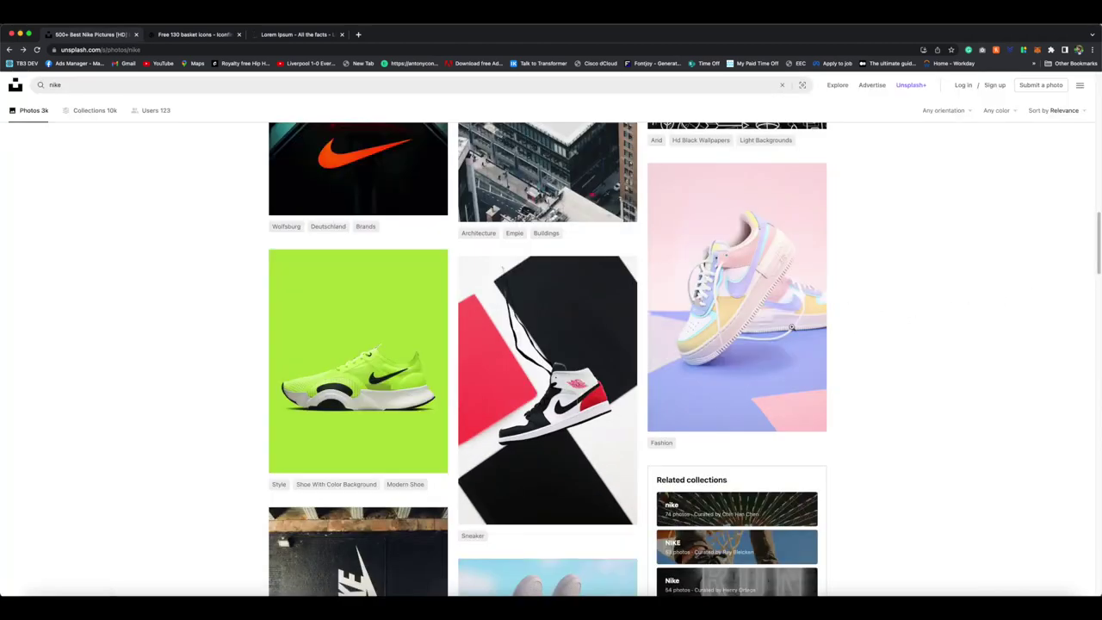
{"action": "scroll", "coordinate": [792, 328], "scroll_direction": "down", "scroll_amount": 4}
{"action": "scroll", "coordinate": [792, 328], "scroll_direction": "down", "scroll_amount": 3}
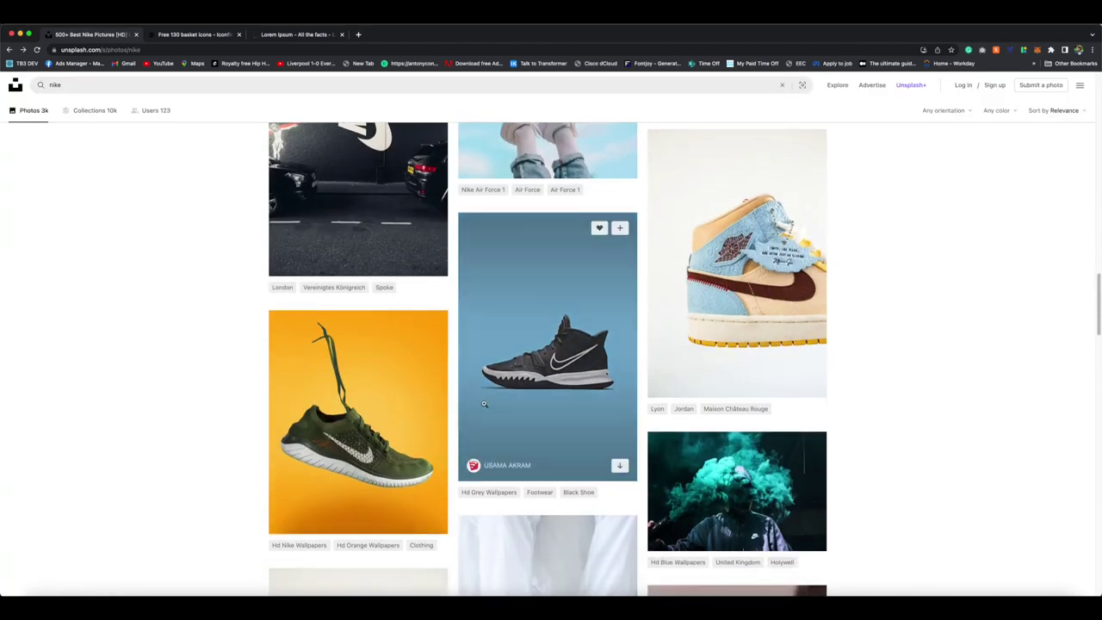
{"action": "left_click", "coordinate": [362, 414]}
{"action": "right_click", "coordinate": [593, 292]}
{"action": "left_click", "coordinate": [623, 316]}
- Switch to Figma, replace the fourth card's shoe image with the copied green shoe photo, and check the row in the prototype preview
{"action": "left_click", "coordinate": [123, 606]}
{"action": "left_click", "coordinate": [709, 310]}
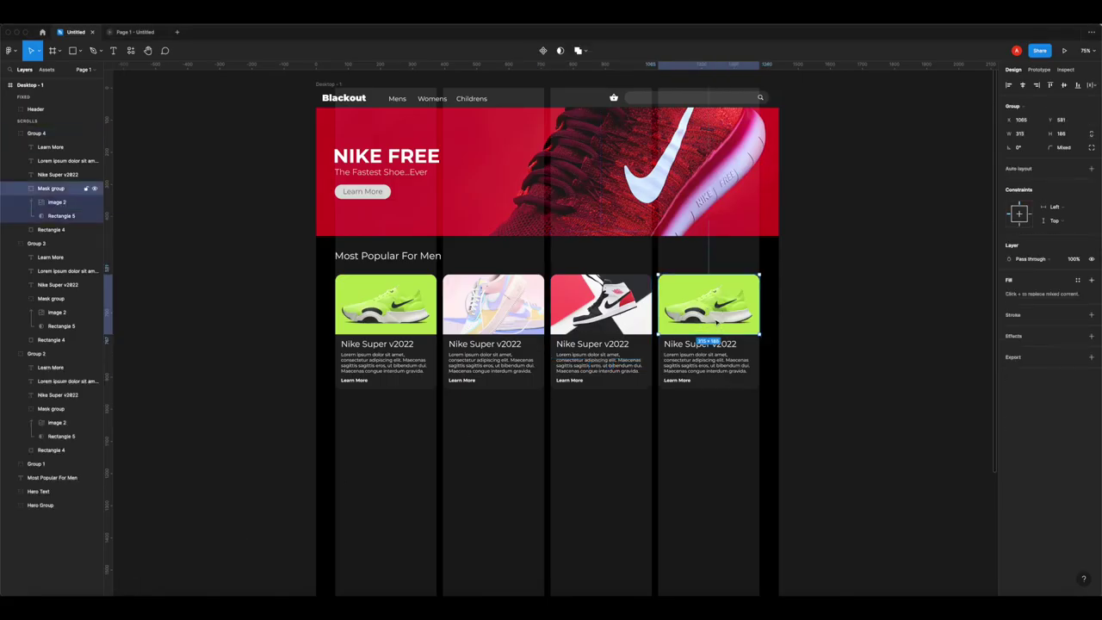
{"action": "key", "text": "super+v"}
{"action": "left_click", "coordinate": [849, 310]}
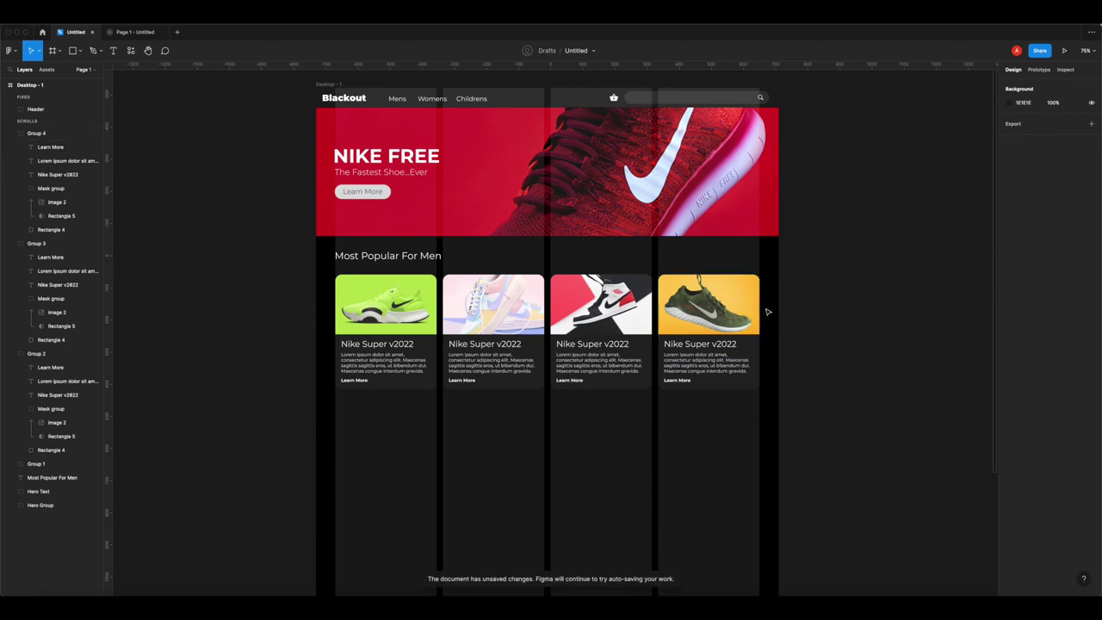
{"action": "left_click", "coordinate": [128, 32]}
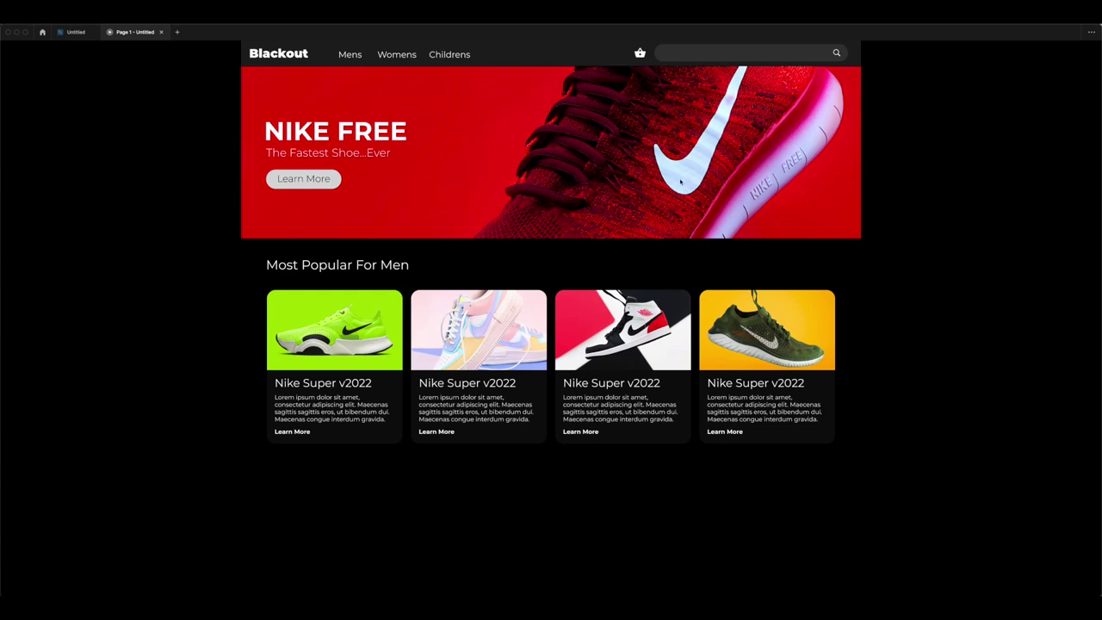
- Group the "Most Popular For Men" heading with the four product cards and rename the group "For Men"
{"action": "left_click", "coordinate": [82, 32]}
{"action": "scroll", "coordinate": [775, 224], "scroll_direction": "down", "scroll_amount": 5}
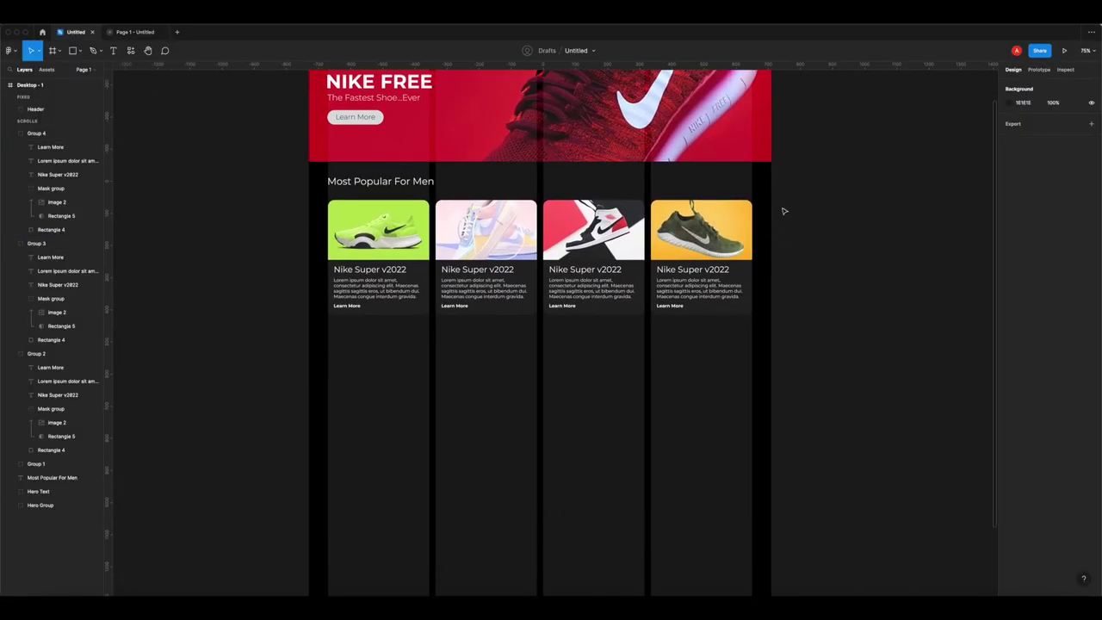
{"action": "left_click_drag", "start_coordinate": [786, 177], "coordinate": [337, 338]}
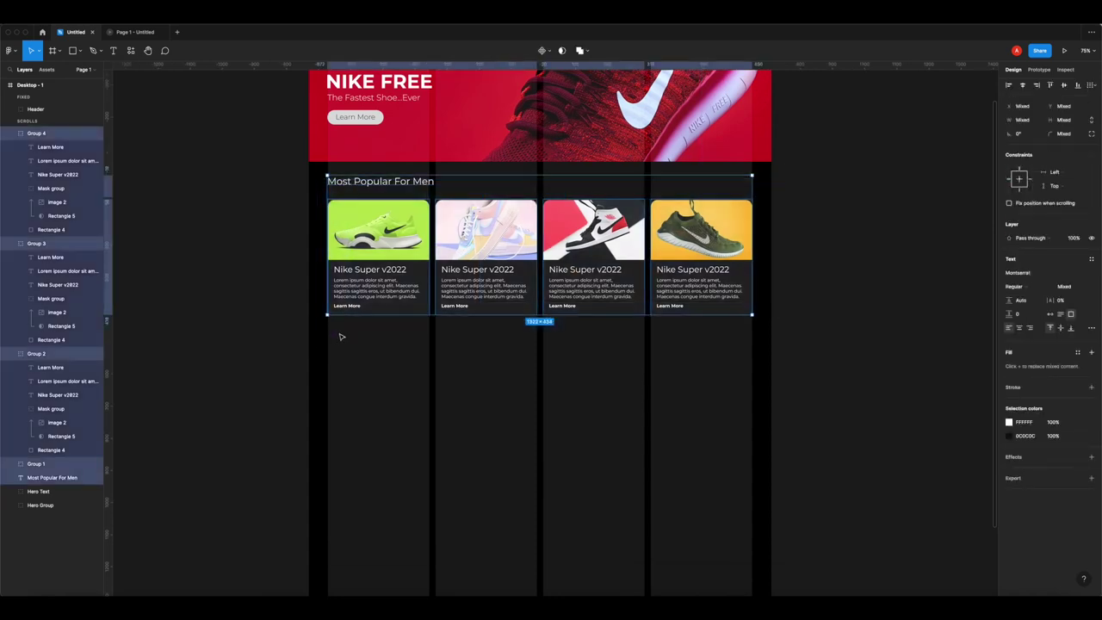
{"action": "right_click", "coordinate": [490, 229]}
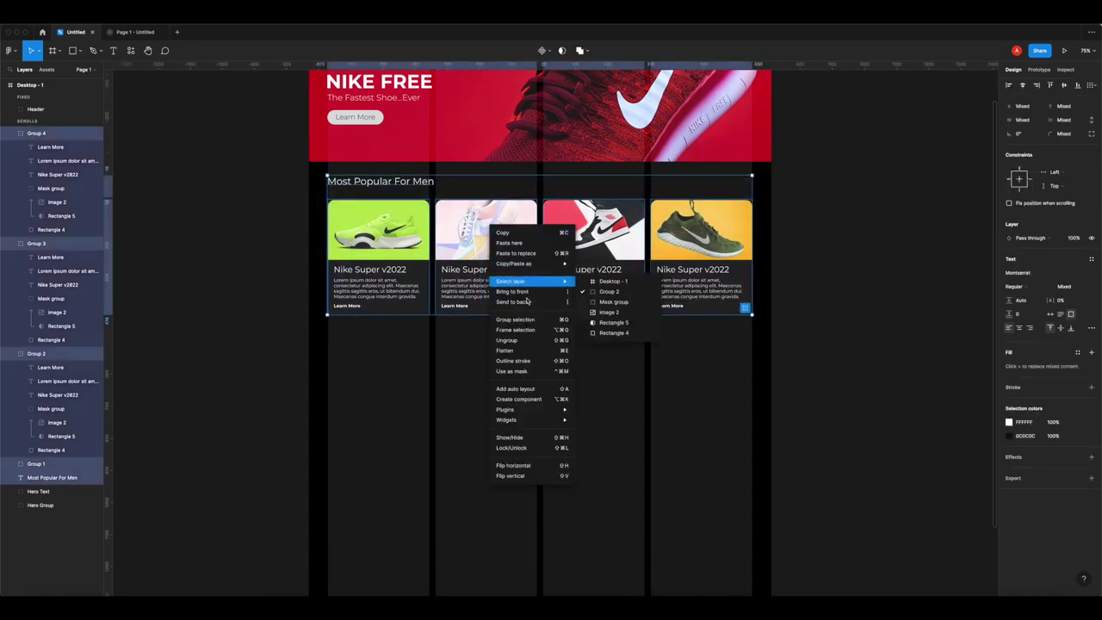
{"action": "left_click", "coordinate": [515, 320]}
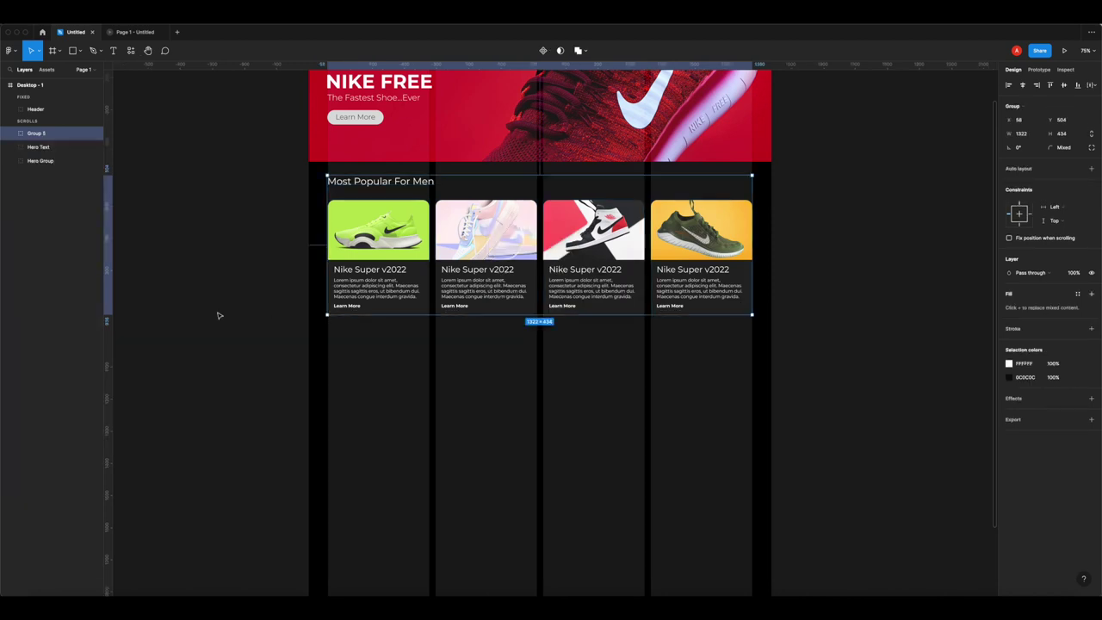
{"action": "double_click", "coordinate": [38, 134]}
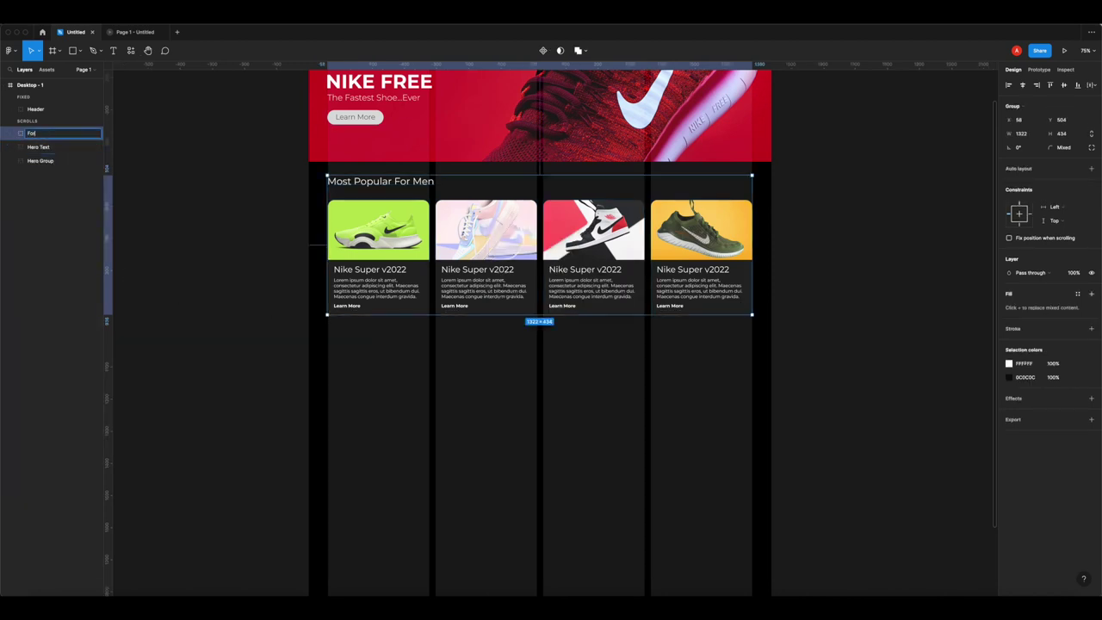
{"action": "key", "text": "Return"}
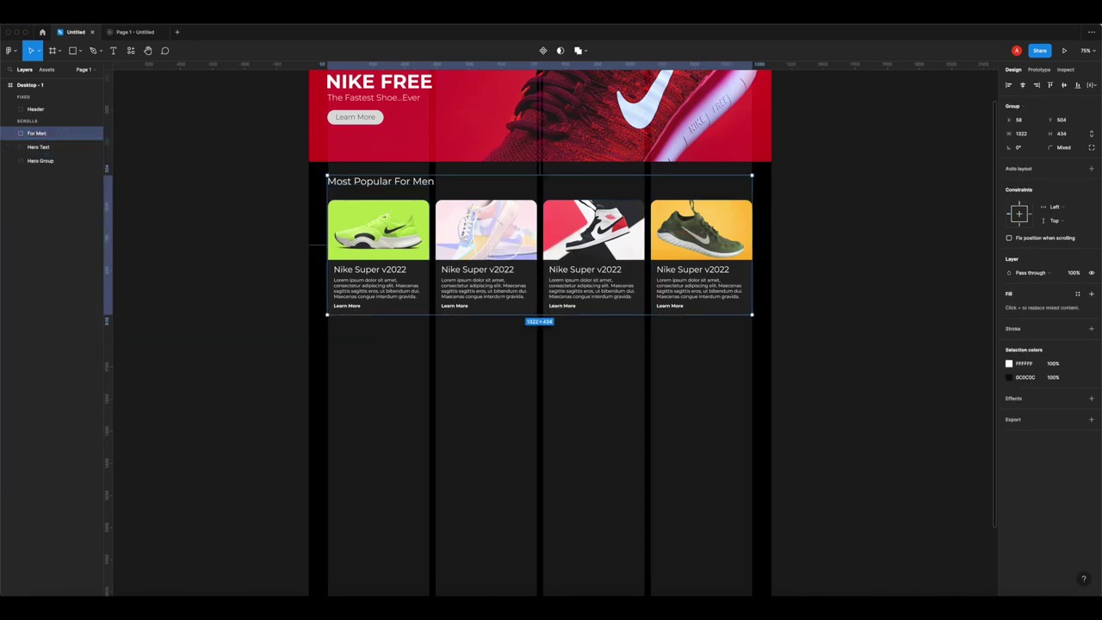
{"action": "left_click", "coordinate": [284, 327]}
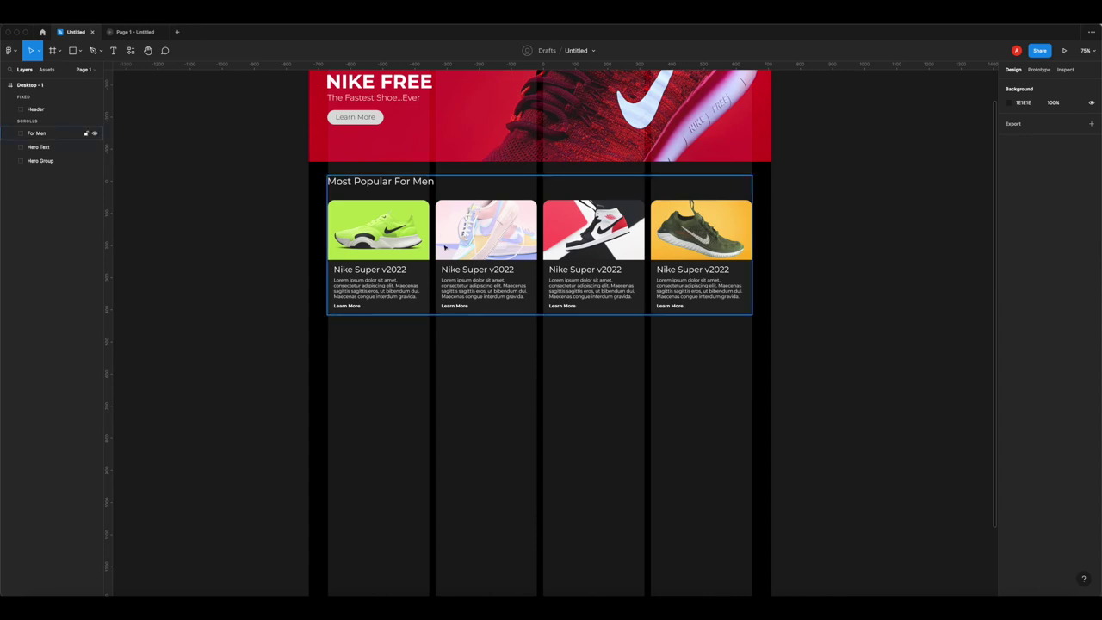
- Draw a full-width rectangle about 1440 × 557 below the men's section and fill it with the near-black 060606
{"action": "left_click", "coordinate": [73, 50]}
{"action": "left_click_drag", "start_coordinate": [308, 341], "coordinate": [771, 522]}
{"action": "left_click", "coordinate": [1010, 273]}
{"action": "left_click_drag", "start_coordinate": [972, 316], "coordinate": [858, 390]}
{"action": "left_click", "coordinate": [818, 380]}
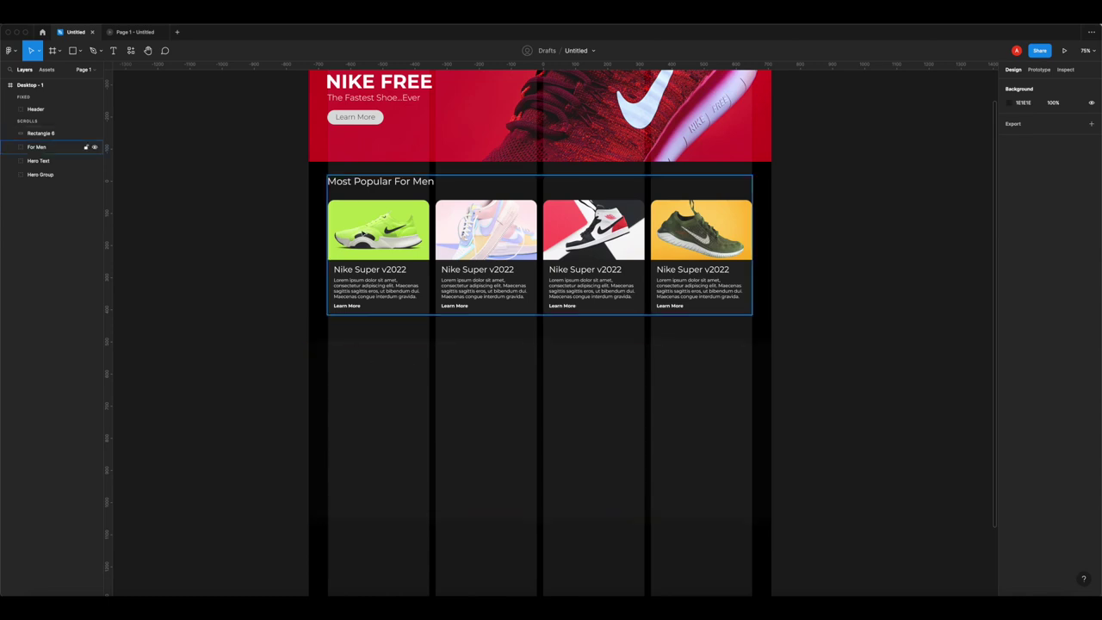
- Duplicate the "For Men" group, place the copy over the new rectangle at Y 1096, and move it above the rectangle in the layer order
{"action": "left_click", "coordinate": [380, 222]}
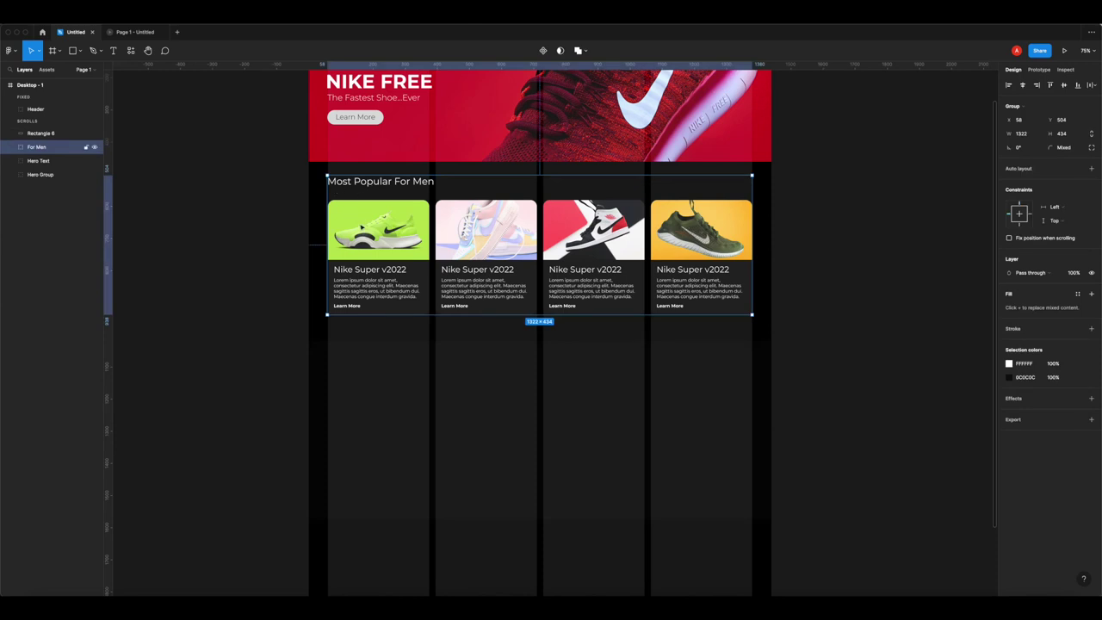
{"action": "key", "text": "ctrl+v"}
{"action": "left_click_drag", "start_coordinate": [385, 230], "coordinate": [376, 420]}
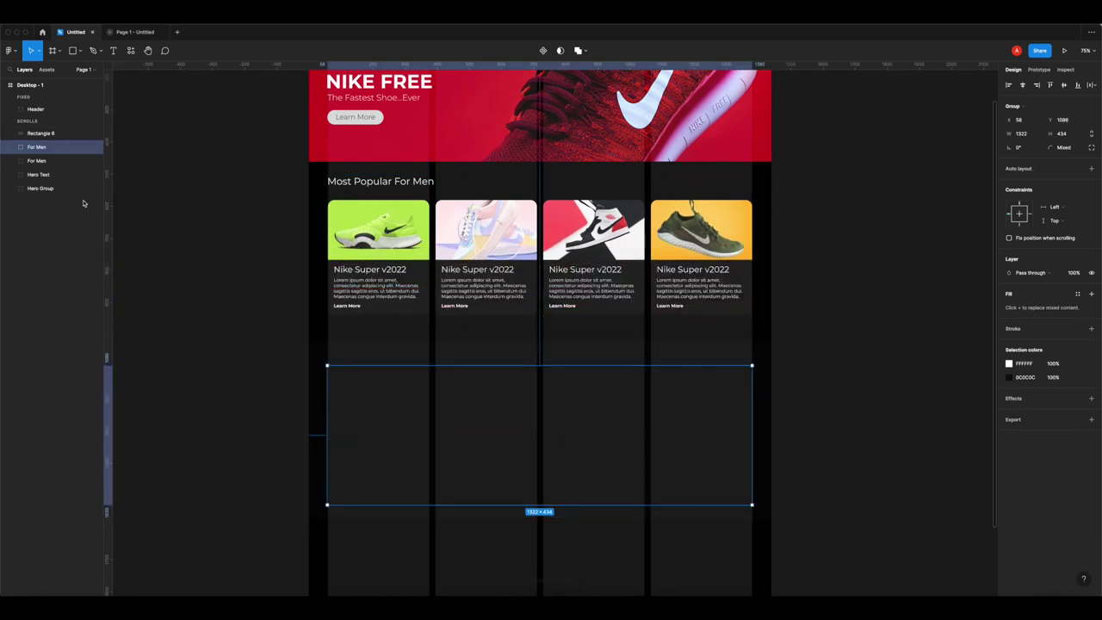
{"action": "left_click_drag", "start_coordinate": [52, 147], "coordinate": [55, 136]}
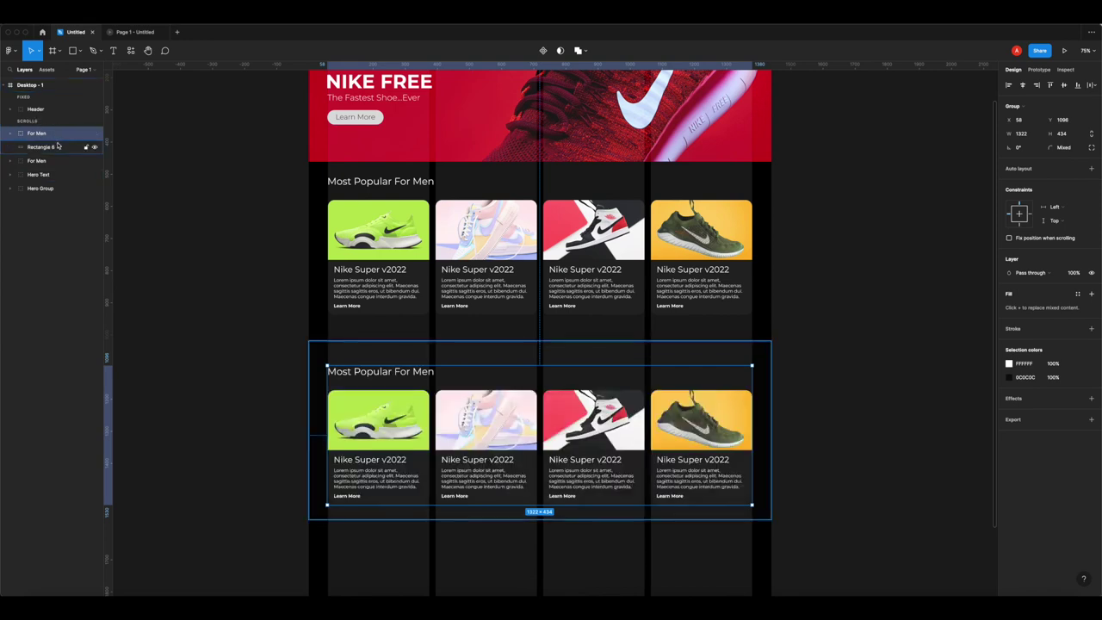
- Group the copied "For Men" group with the near-black rectangle behind it and rename the new group "For Women"
{"action": "left_click", "coordinate": [50, 148], "text": "shift"}
{"action": "key", "text": "ctrl+g"}
{"action": "double_click", "coordinate": [34, 133]}
{"action": "type", "text": "For Wo"}
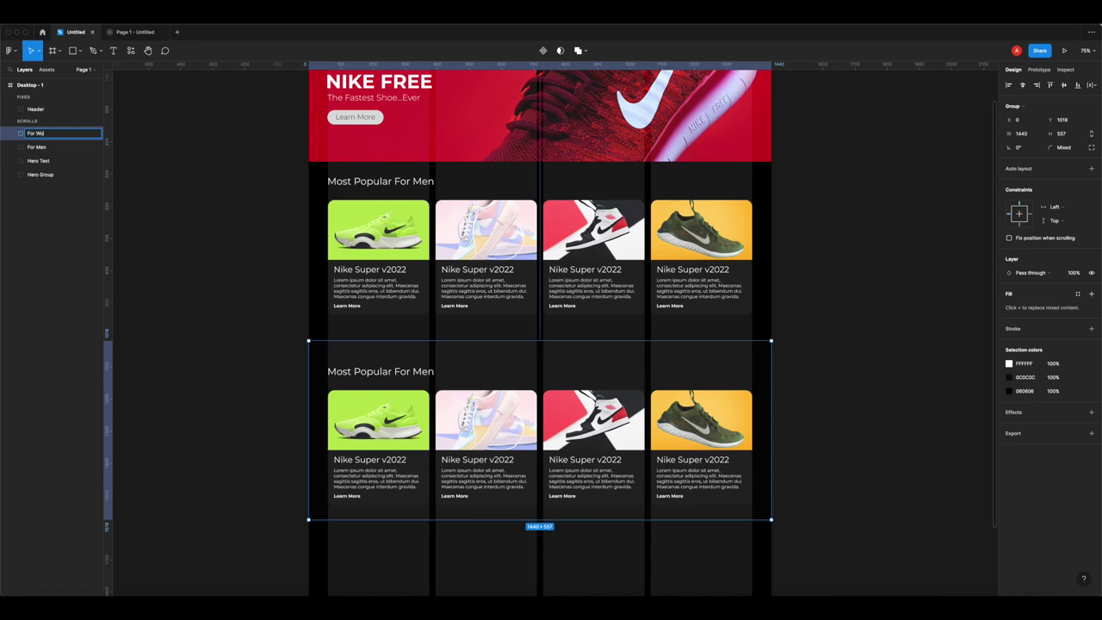
{"action": "type", "text": "men"}
{"action": "key", "text": "Return"}
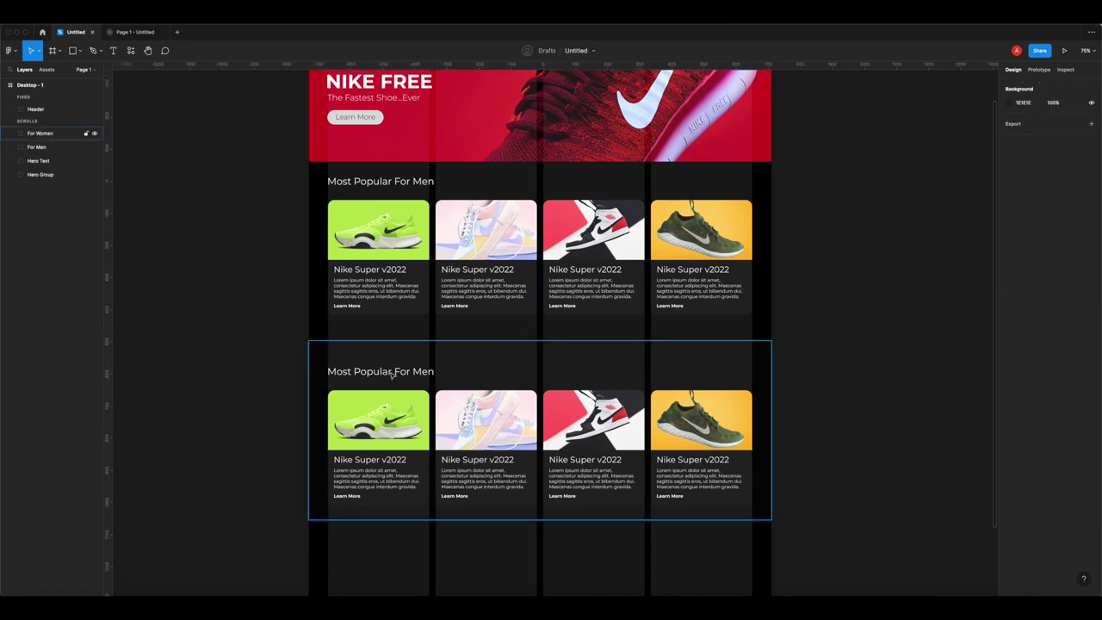
- Change the lower section's heading to "Most Popular For Women" and widen its text box so it fits on one line
{"action": "double_click", "coordinate": [422, 371]}
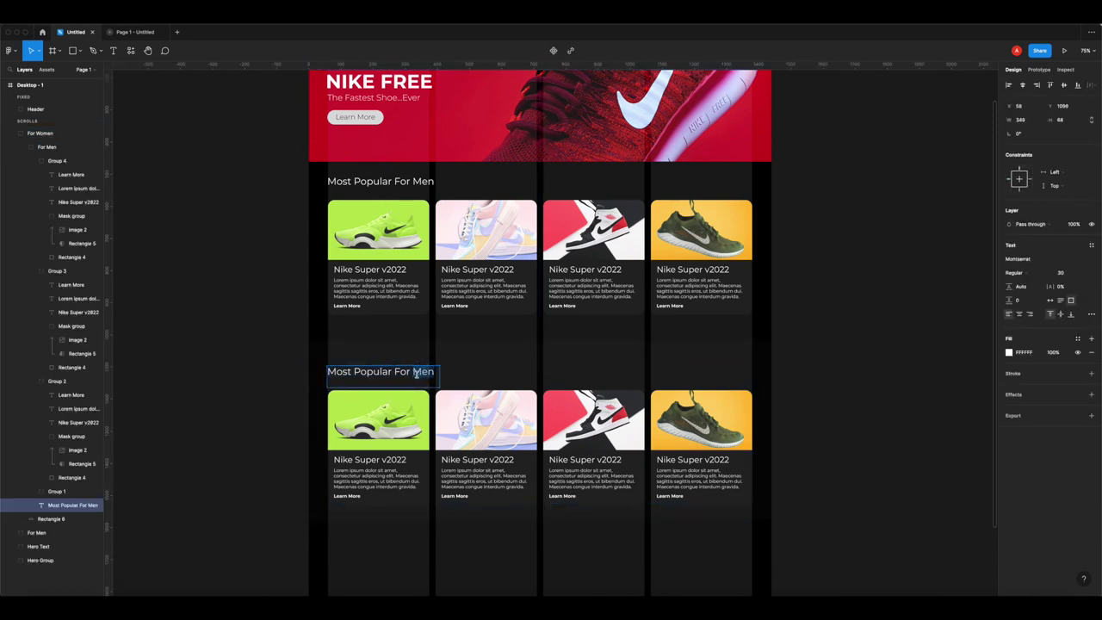
{"action": "type", "text": "Women"}
{"action": "key", "text": "Escape"}
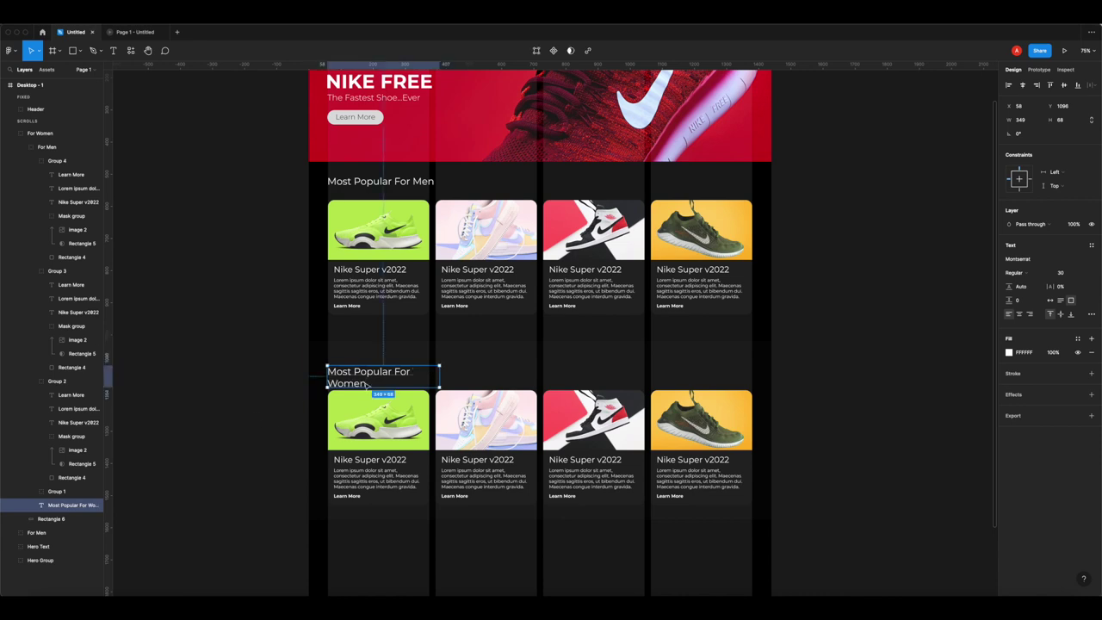
{"action": "left_click_drag", "start_coordinate": [440, 375], "coordinate": [457, 374]}
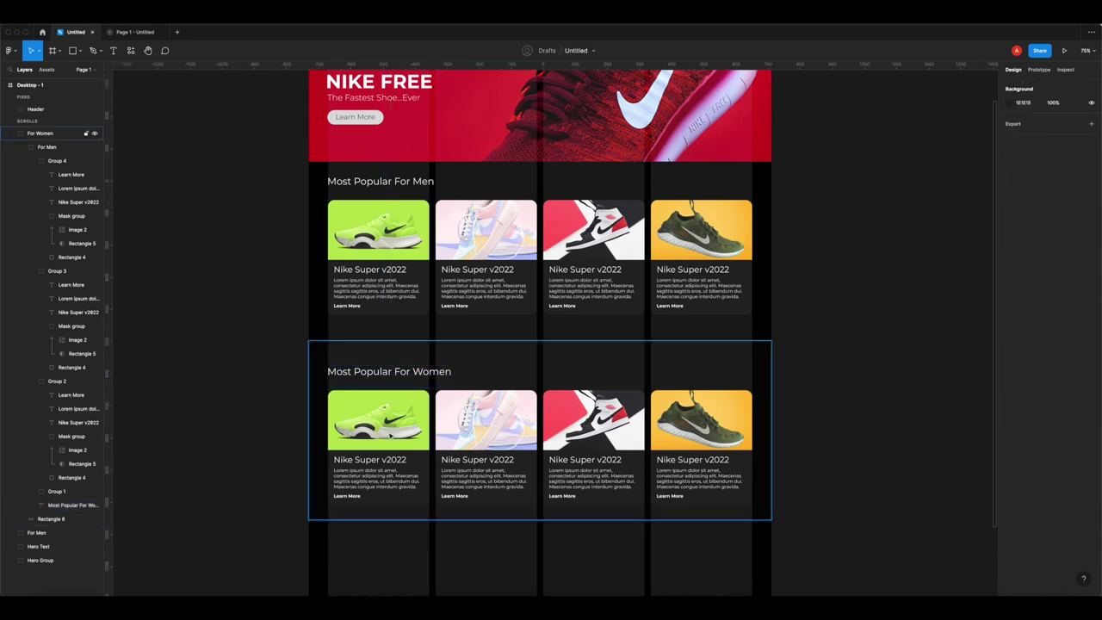
- Move the "For Women" section up to Y 1003 and check the page's section spacing in the prototype preview
{"action": "left_click", "coordinate": [397, 433]}
{"action": "left_click_drag", "start_coordinate": [397, 433], "coordinate": [401, 405]}
{"action": "key", "text": "Escape"}
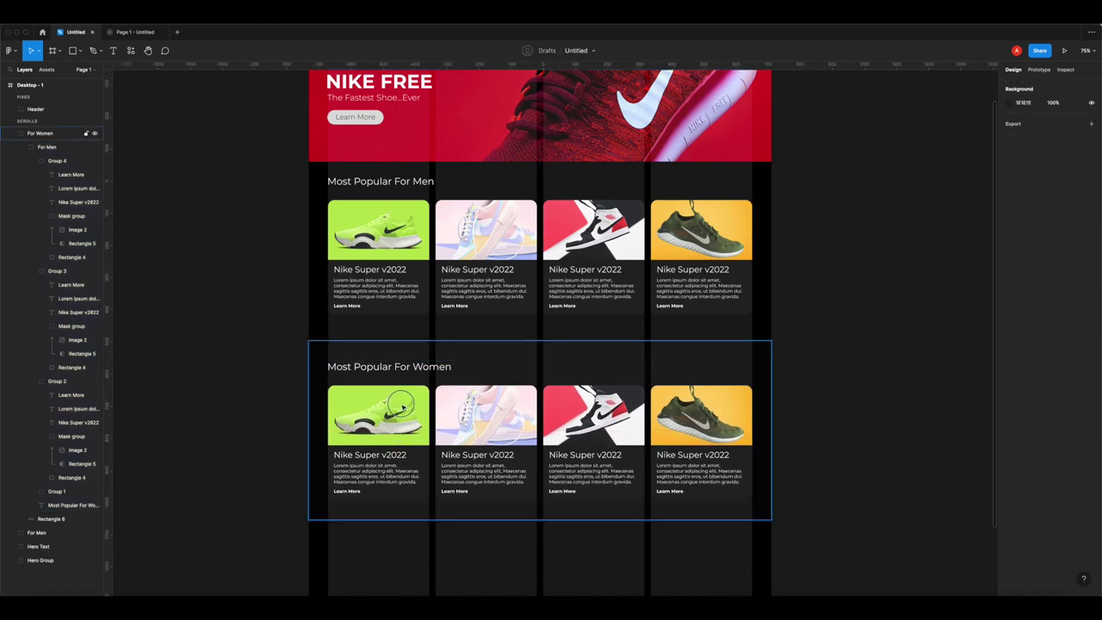
{"action": "left_click", "coordinate": [244, 337]}
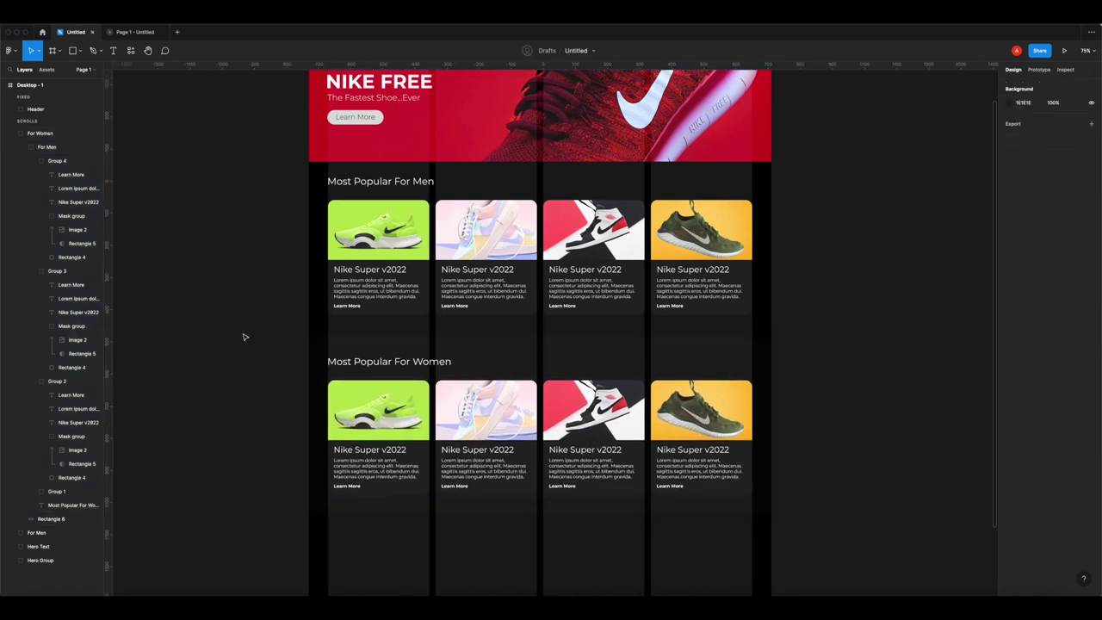
{"action": "left_click", "coordinate": [136, 32]}
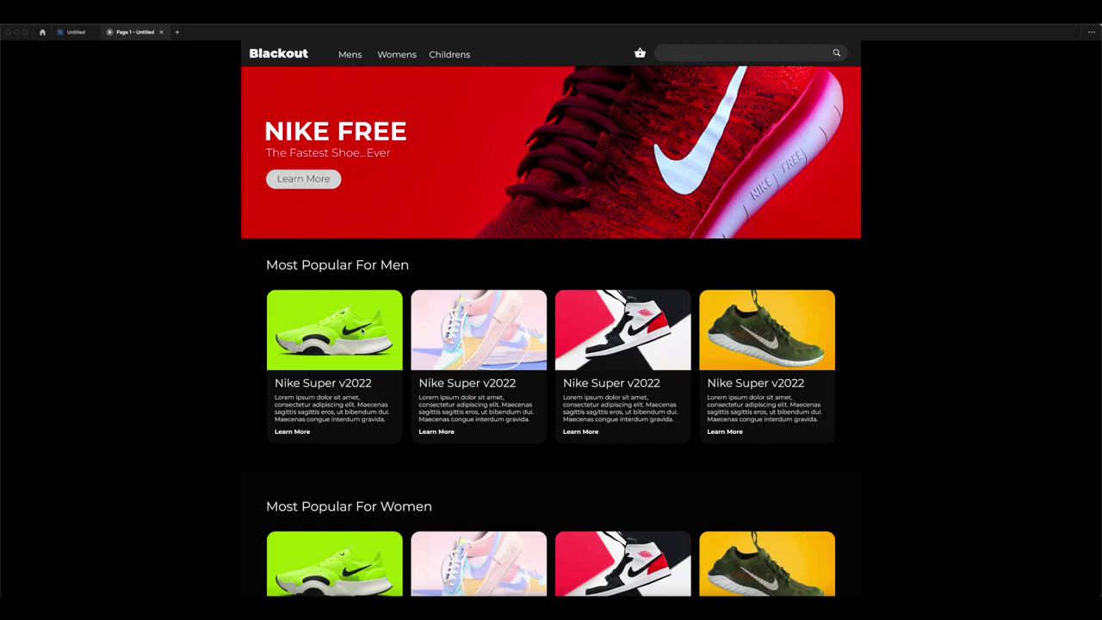
{"action": "scroll", "coordinate": [425, 335], "scroll_direction": "down", "scroll_amount": 5}
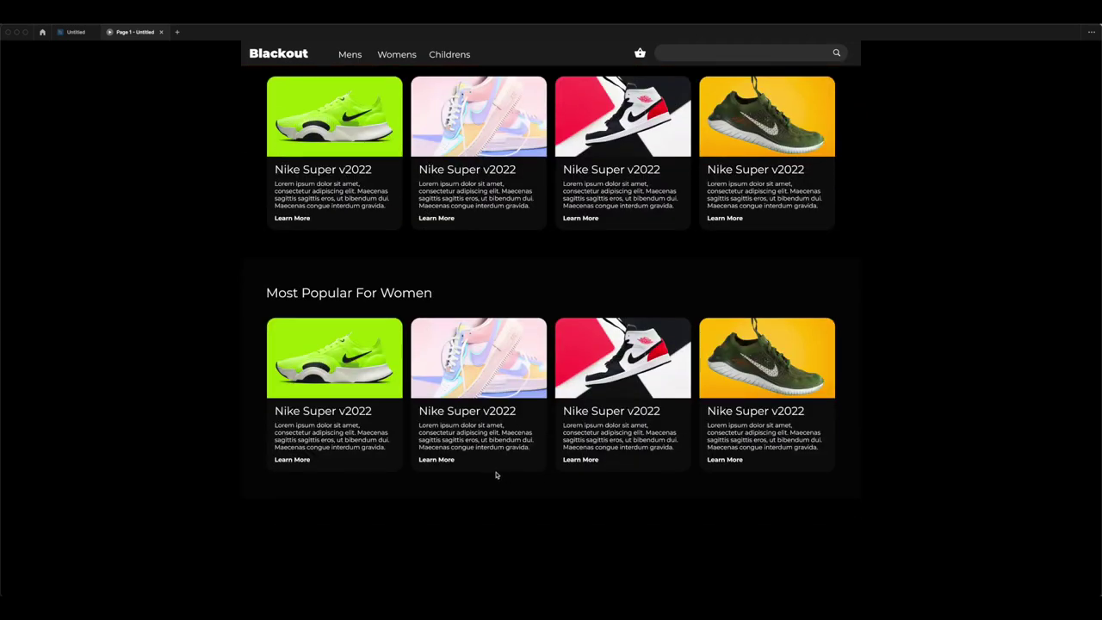
{"action": "left_click", "coordinate": [76, 32]}
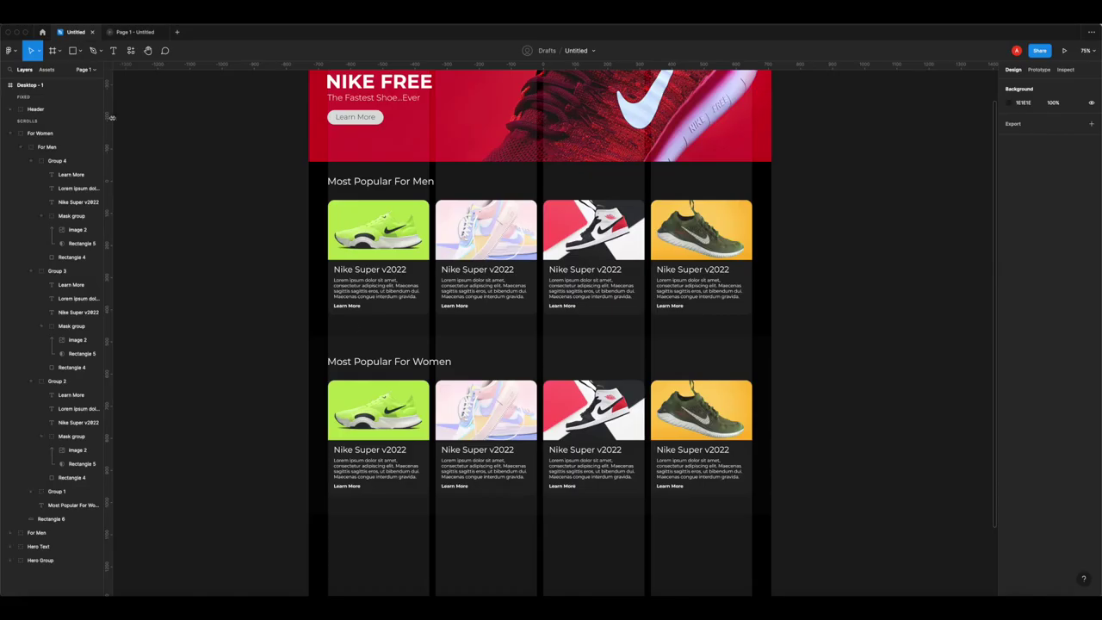
- Lighten the women's section background rectangle to a dark grey and check the contrast in the prototype preview
{"action": "left_click", "coordinate": [426, 345]}
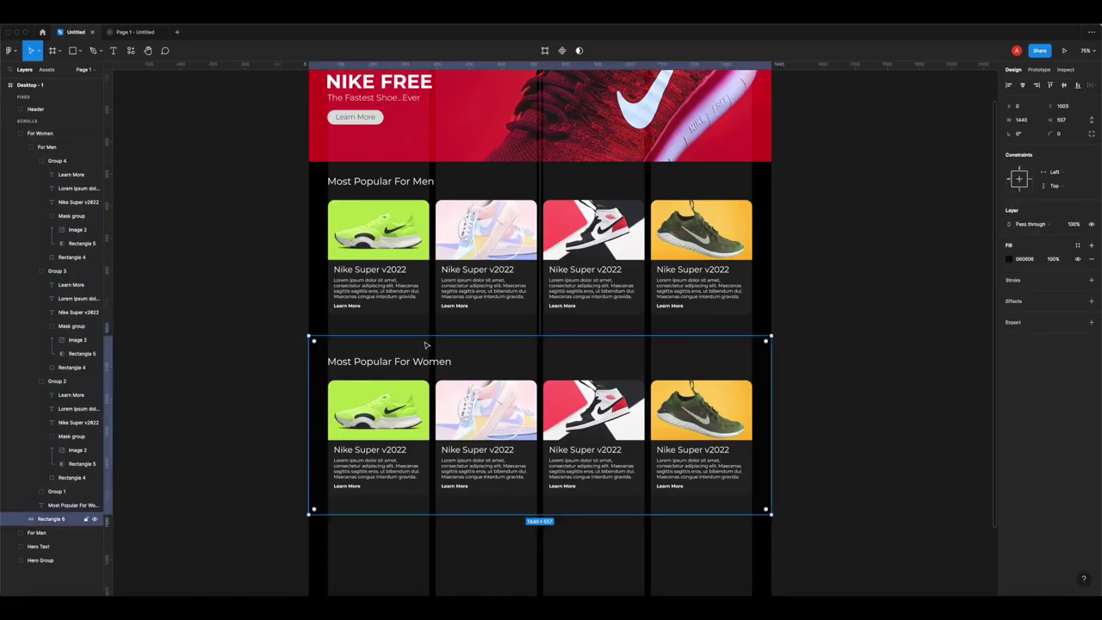
{"action": "left_click", "coordinate": [1010, 258]}
{"action": "left_click", "coordinate": [896, 354]}
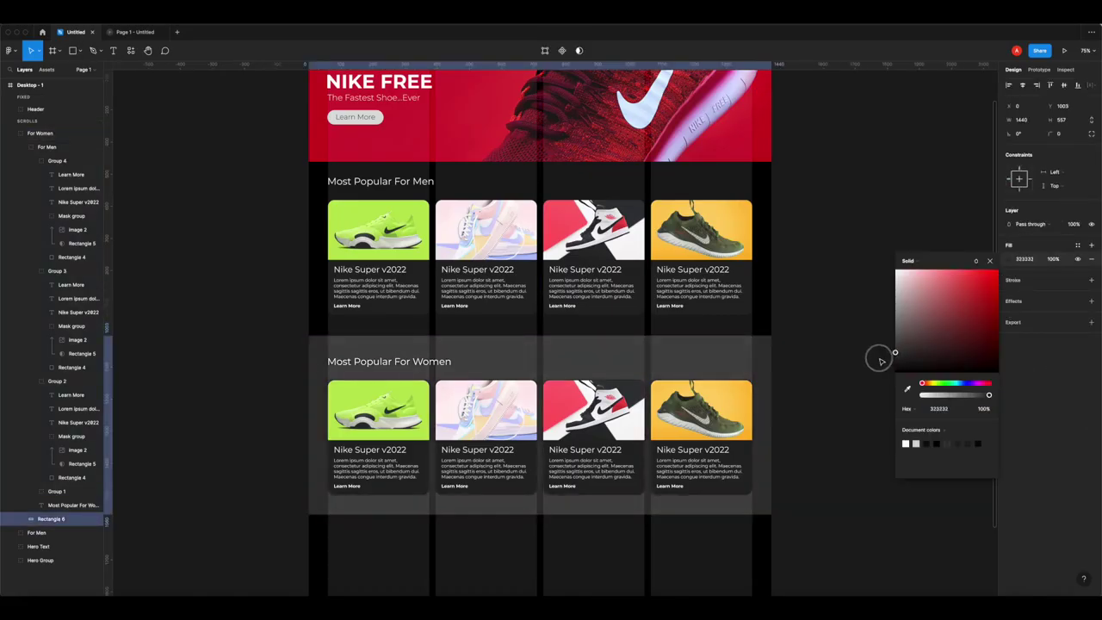
{"action": "left_click", "coordinate": [138, 33]}
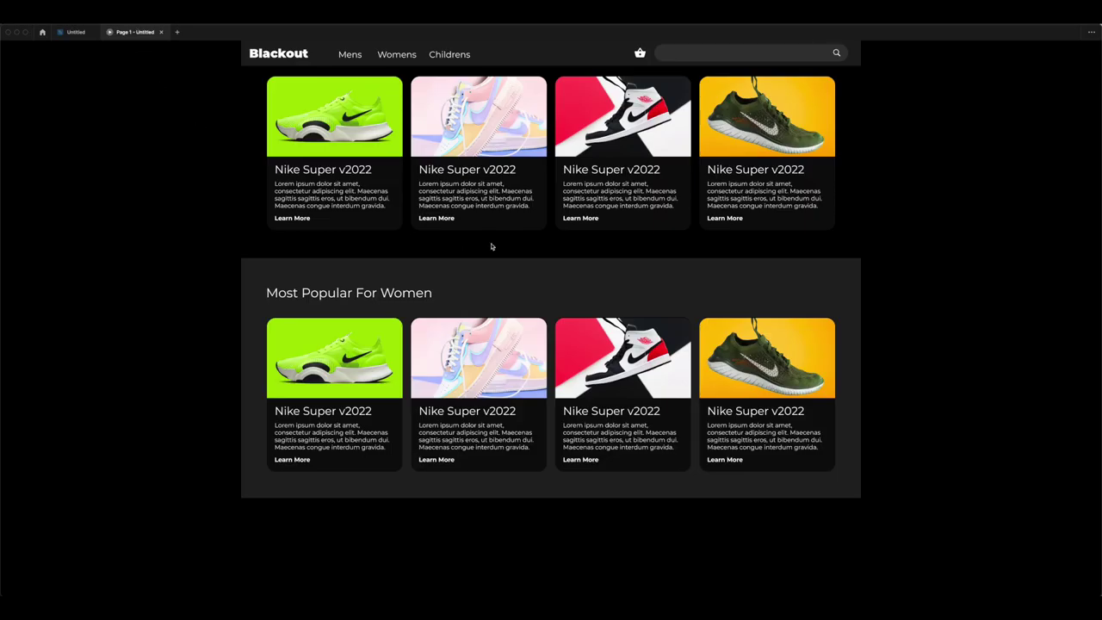
{"action": "scroll", "coordinate": [492, 246], "scroll_direction": "up", "scroll_amount": 3}
{"action": "scroll", "coordinate": [492, 246], "scroll_direction": "down", "scroll_amount": 1}
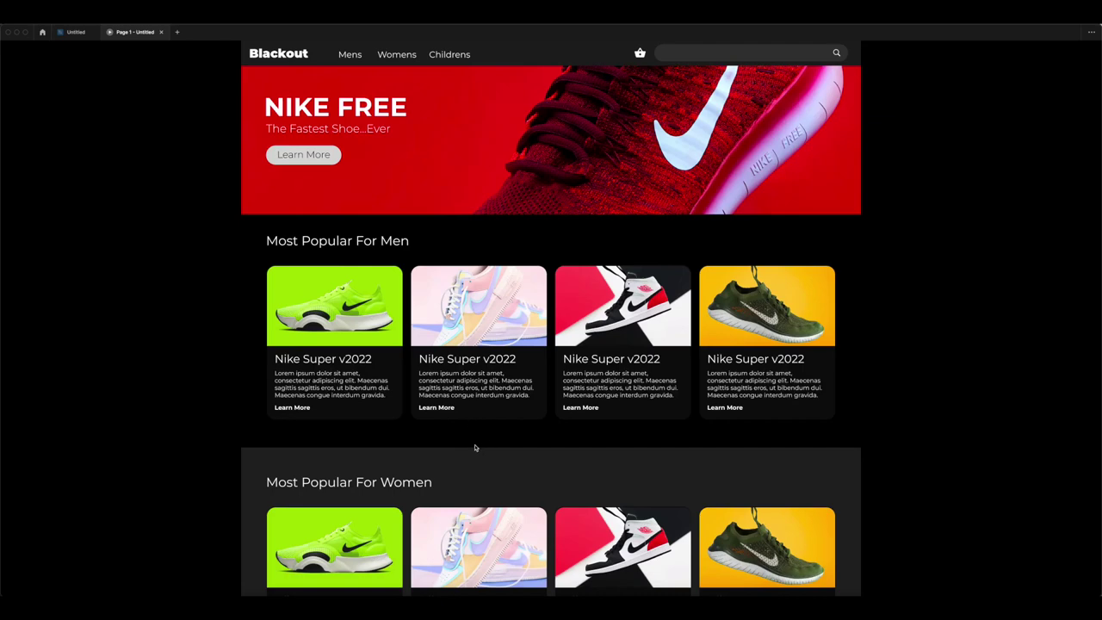
{"action": "scroll", "coordinate": [475, 448], "scroll_direction": "down", "scroll_amount": 4}
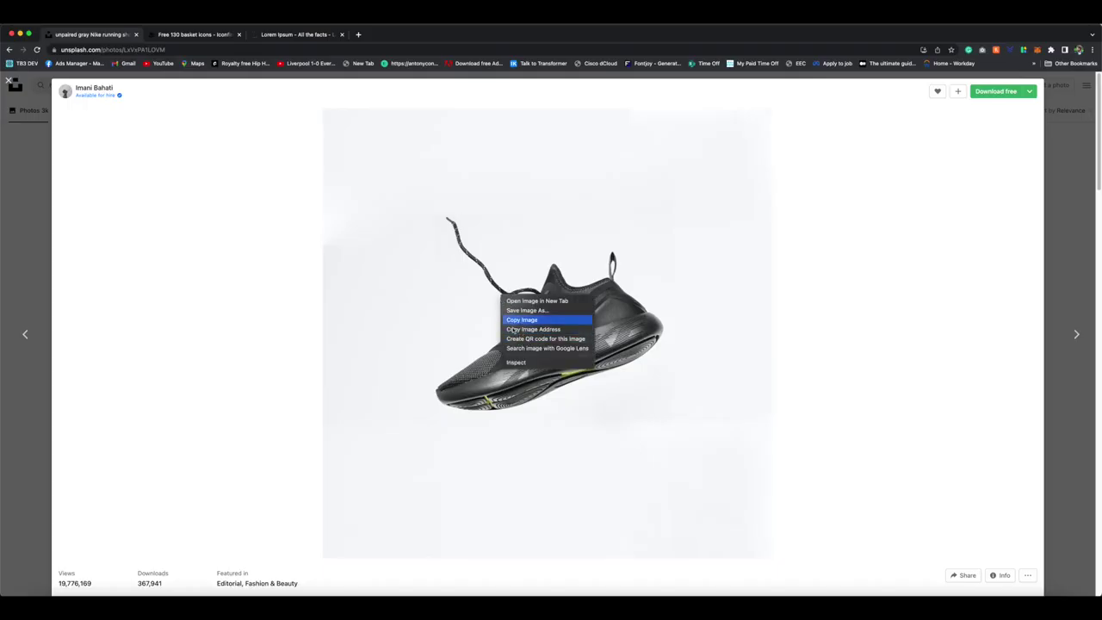
- Copy the black Nike shoe photo from Unsplash, switch to Figma and replace the first women's card image with it
{"action": "left_click", "coordinate": [517, 317]}
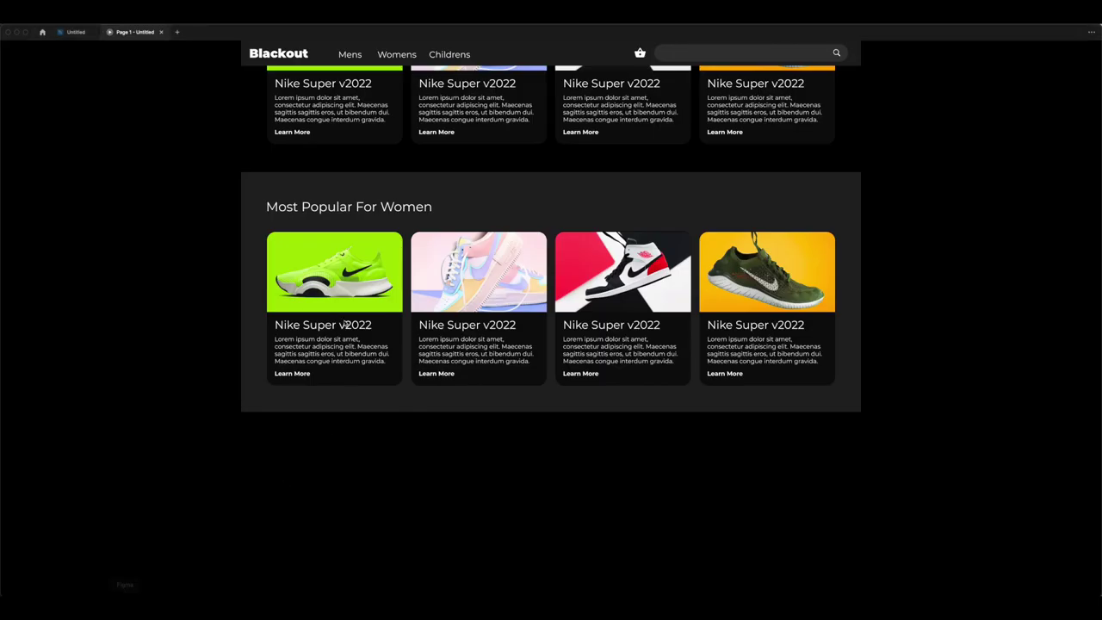
{"action": "left_click", "coordinate": [73, 33]}
{"action": "left_click", "coordinate": [391, 419]}
{"action": "double_click", "coordinate": [390, 417]}
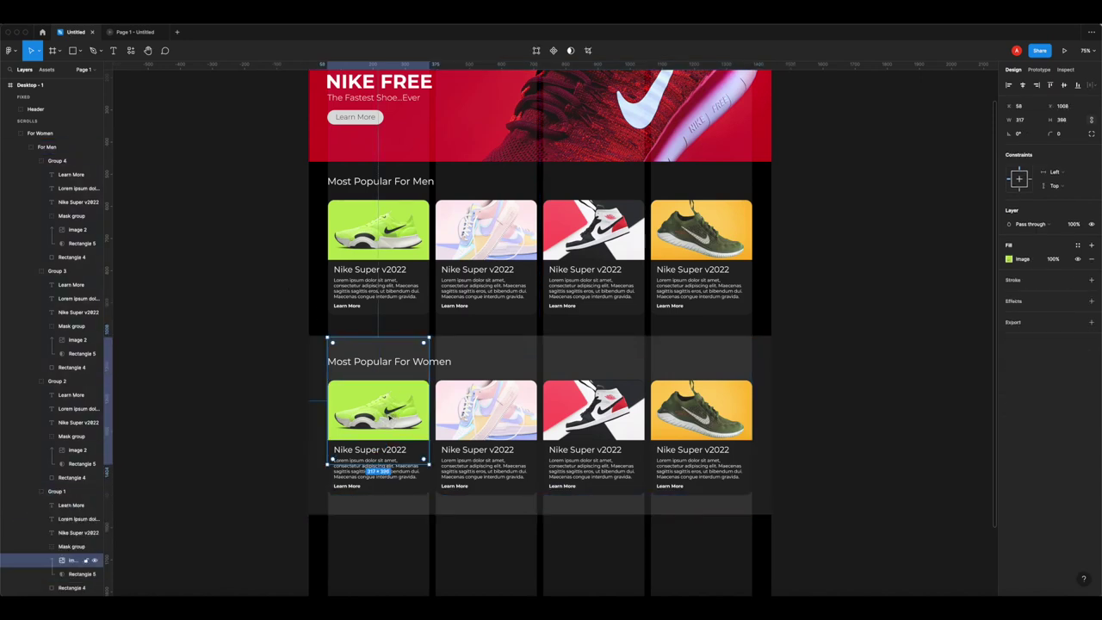
{"action": "key", "text": "super+v"}
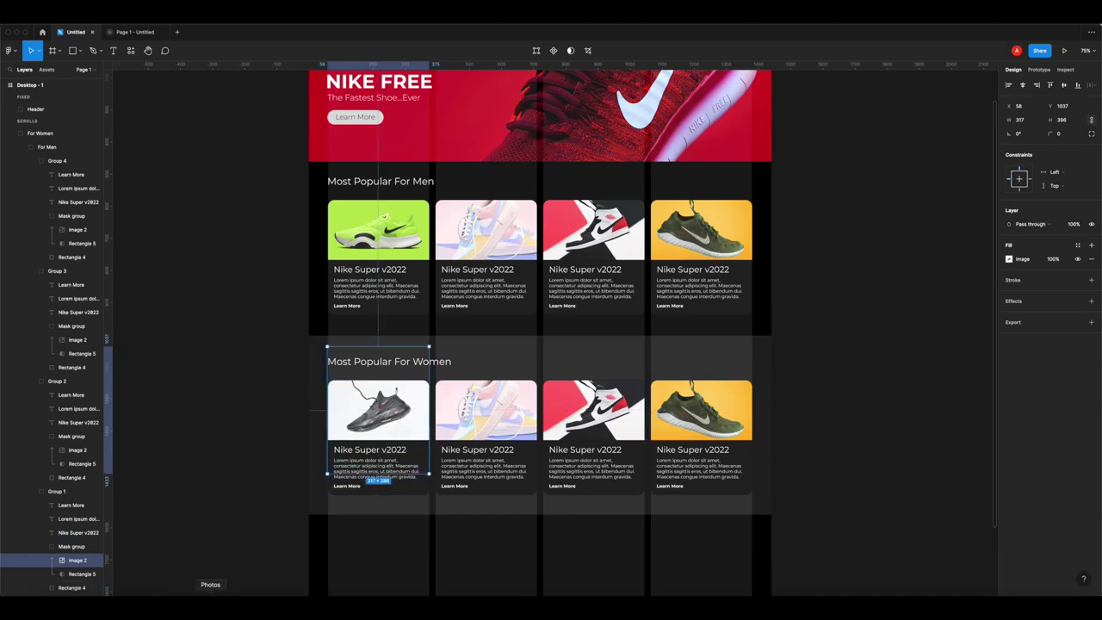
- Switch to Unsplash in Chrome, open the white Nike sneaker photo on black fabric from the results and copy it
{"action": "key", "text": "super+Tab"}
{"action": "left_click", "coordinate": [19, 249]}
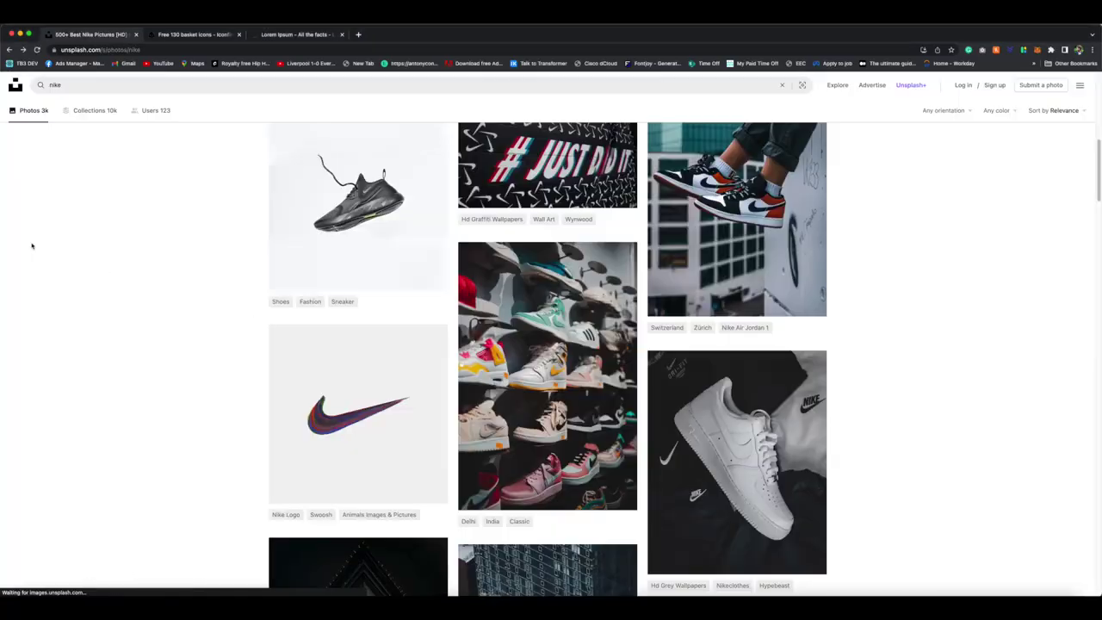
{"action": "scroll", "coordinate": [715, 363], "scroll_direction": "down", "scroll_amount": 2}
{"action": "left_click", "coordinate": [715, 363]}
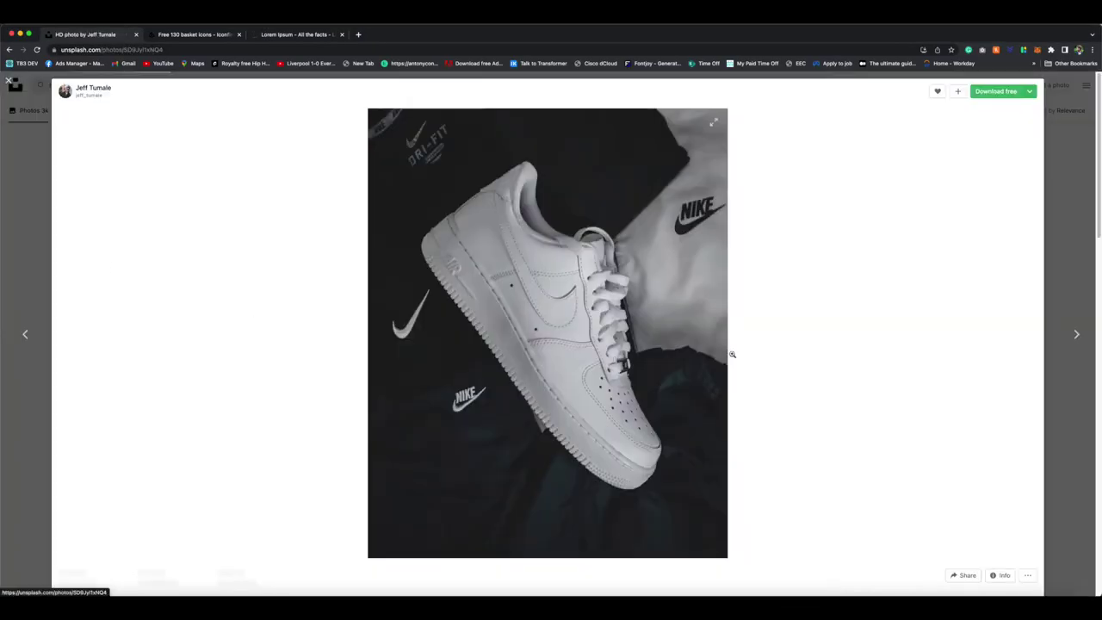
{"action": "right_click", "coordinate": [616, 318]}
{"action": "left_click", "coordinate": [642, 348]}
- Switch to Figma and replace the second men's card image with the copied white sneaker photo
{"action": "left_click", "coordinate": [127, 607]}
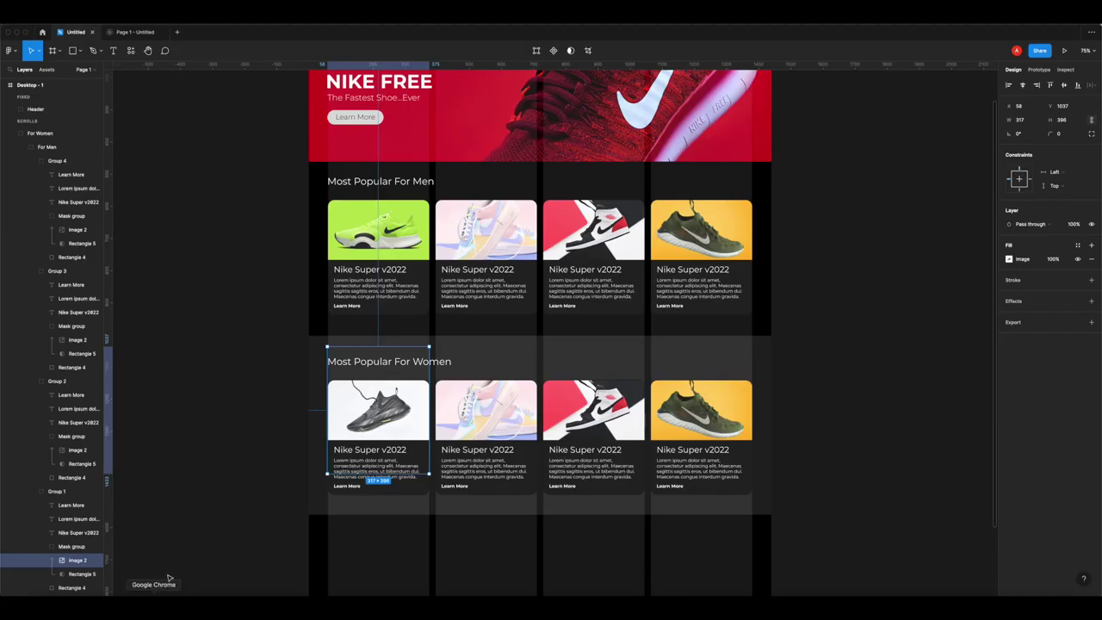
{"action": "left_click", "coordinate": [476, 245]}
{"action": "double_click", "coordinate": [480, 244]}
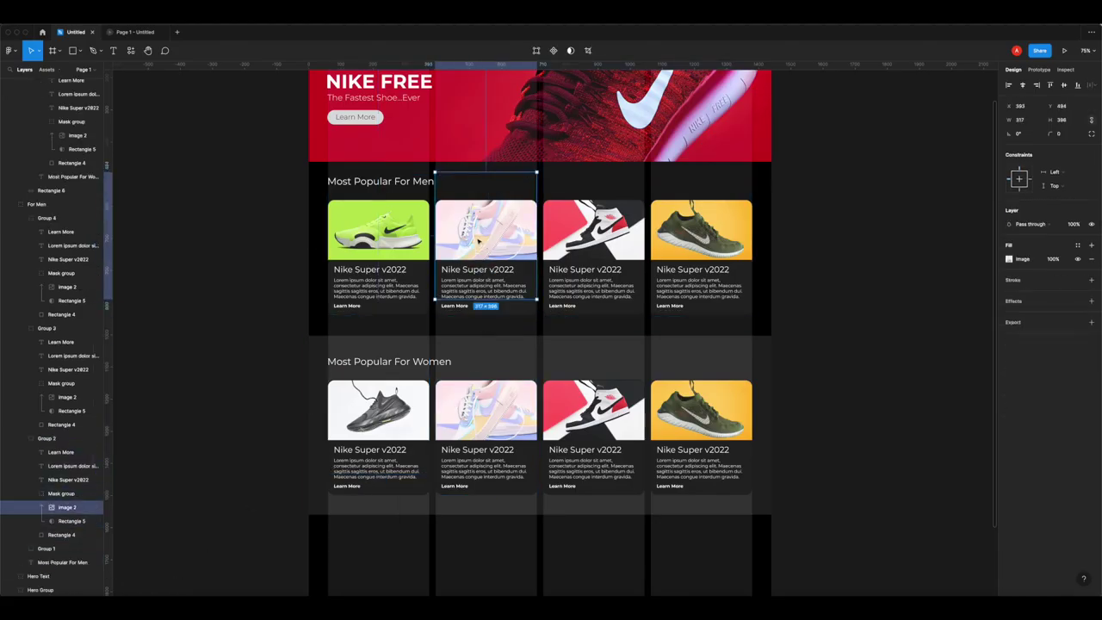
{"action": "key", "text": "ctrl+v"}
{"action": "left_click", "coordinate": [226, 394]}
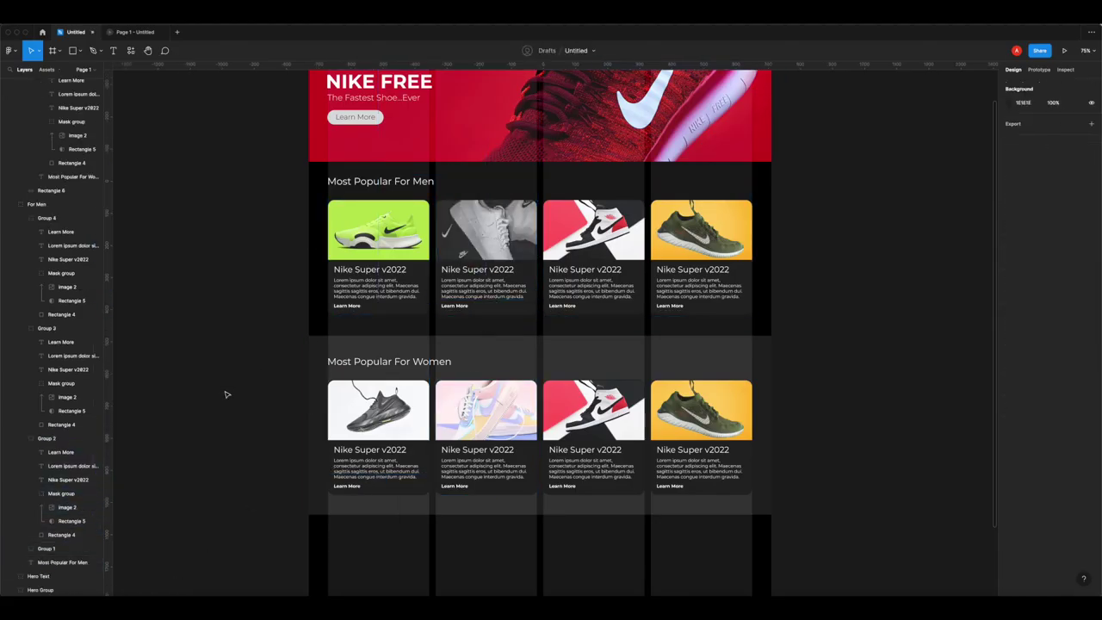
- Switch to Unsplash in Chrome, find the blue and beige Air Jordan photo in the nike results and copy it
{"action": "left_click", "coordinate": [185, 588]}
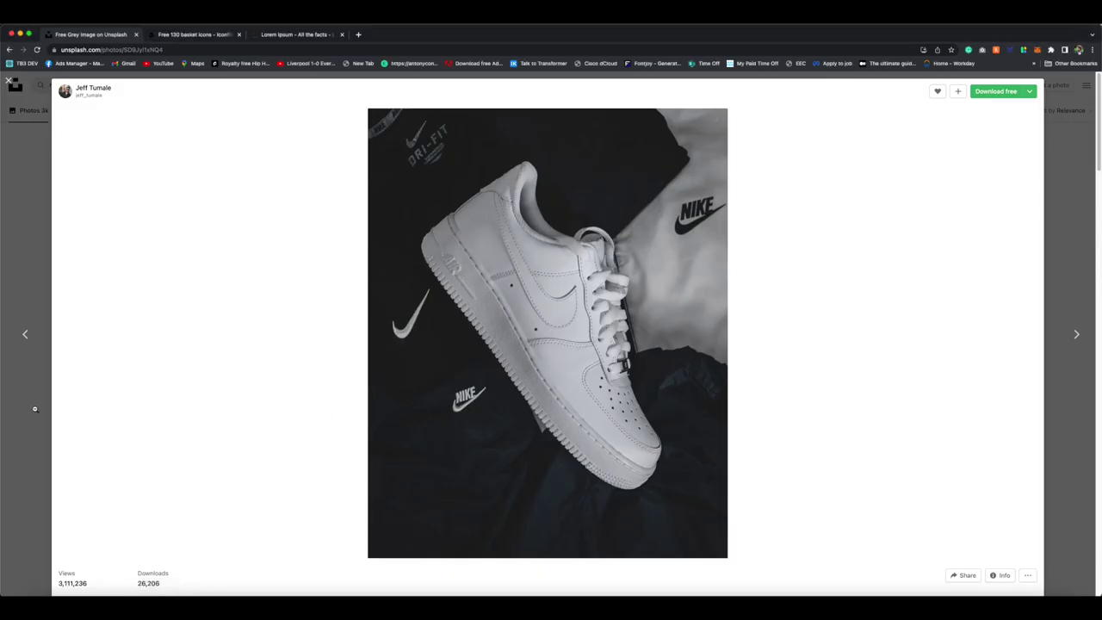
{"action": "left_click", "coordinate": [34, 409]}
{"action": "scroll", "coordinate": [115, 401], "scroll_direction": "down", "scroll_amount": 7}
{"action": "scroll", "coordinate": [116, 404], "scroll_direction": "down", "scroll_amount": 1}
{"action": "scroll", "coordinate": [115, 404], "scroll_direction": "down", "scroll_amount": 2}
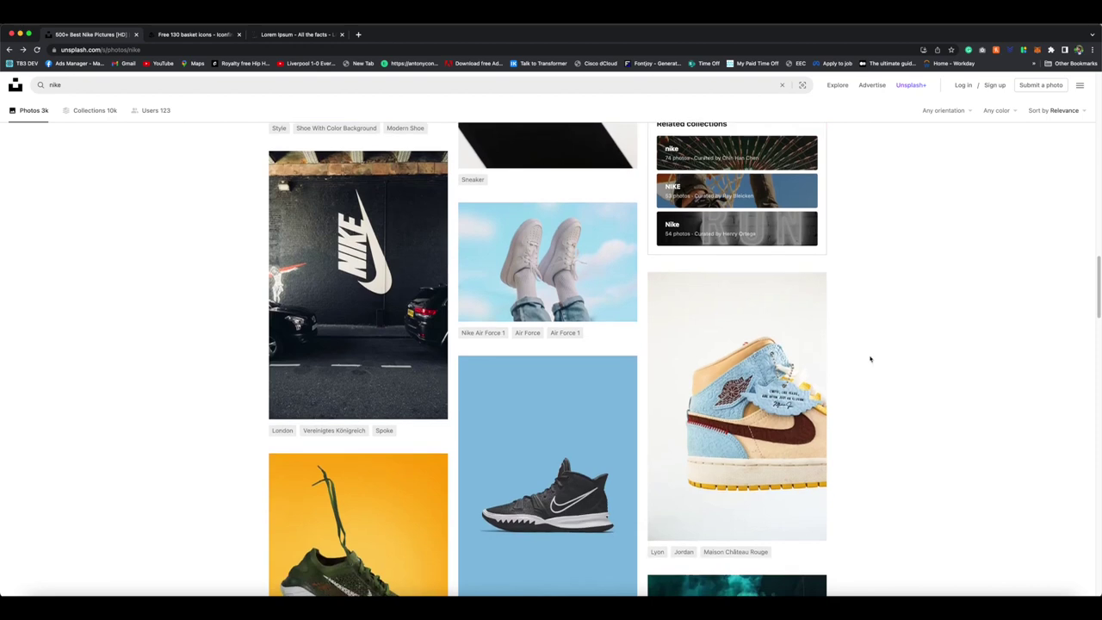
{"action": "left_click", "coordinate": [724, 404]}
{"action": "right_click", "coordinate": [596, 351]}
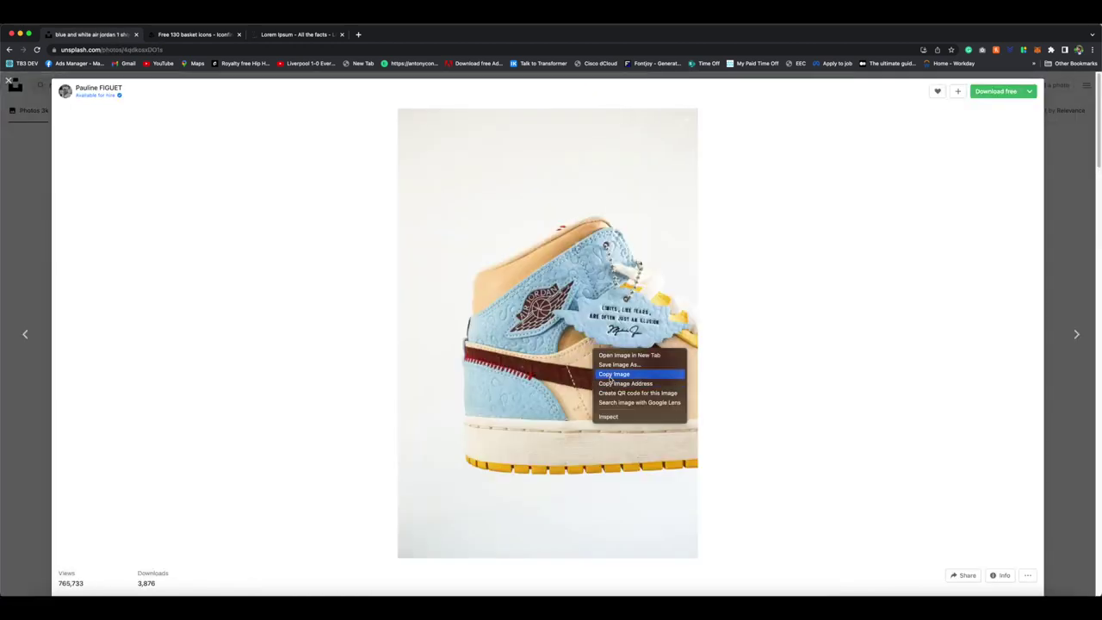
{"action": "left_click", "coordinate": [612, 375]}
- Switch to Figma and replace the third women's card image with the copied Air Jordan photo
{"action": "key", "text": "super+Tab"}
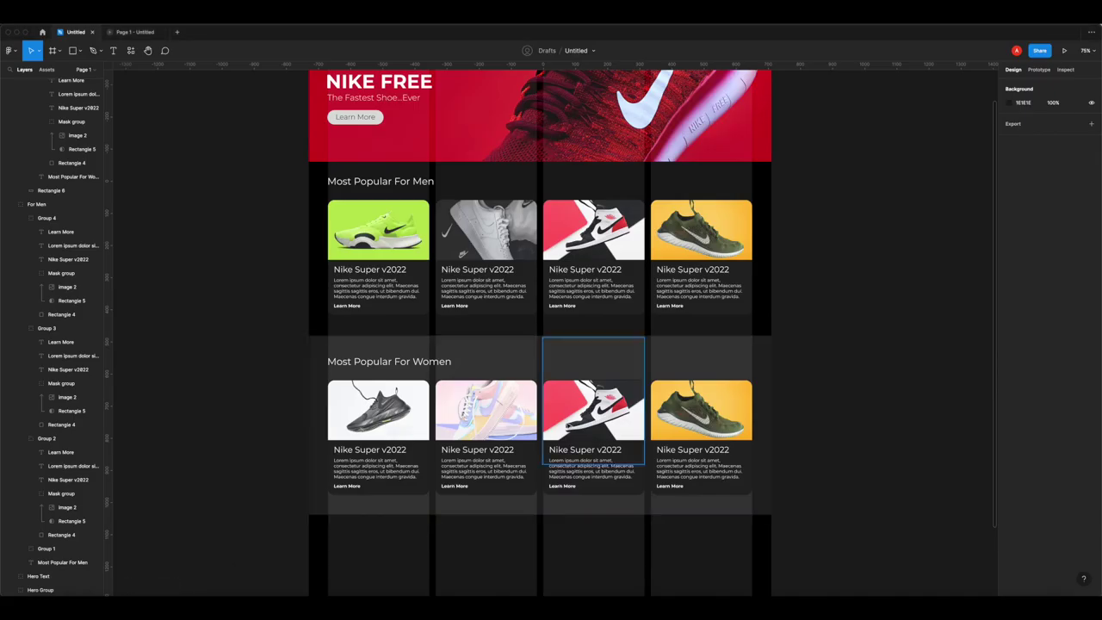
{"action": "left_click", "coordinate": [572, 424]}
{"action": "double_click", "coordinate": [572, 422]}
{"action": "double_click", "coordinate": [572, 422]}
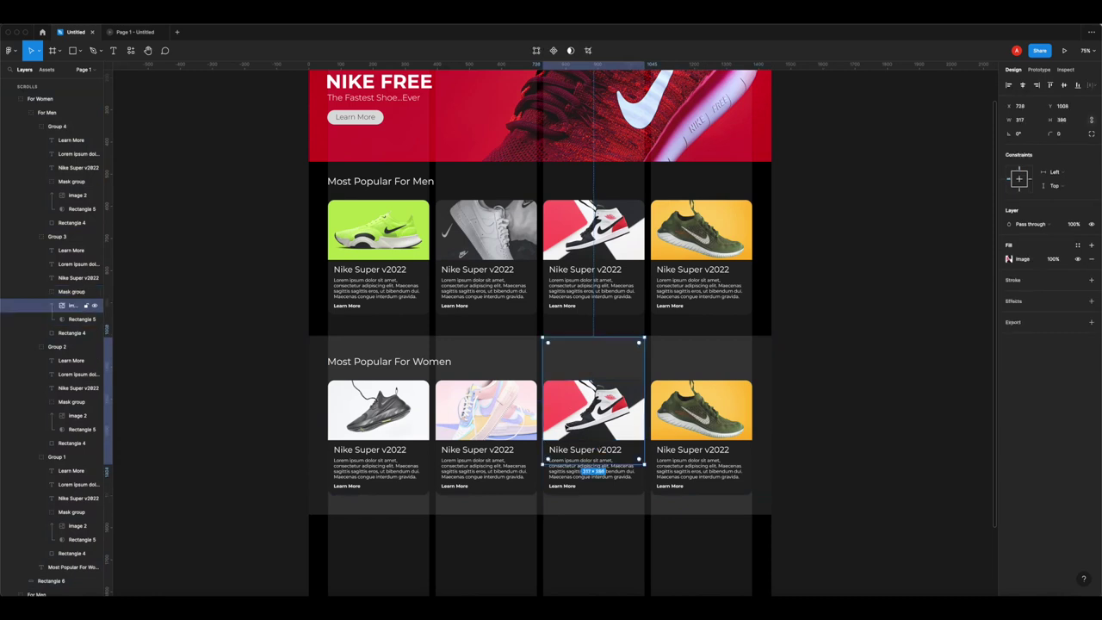
{"action": "key", "text": "super+v"}
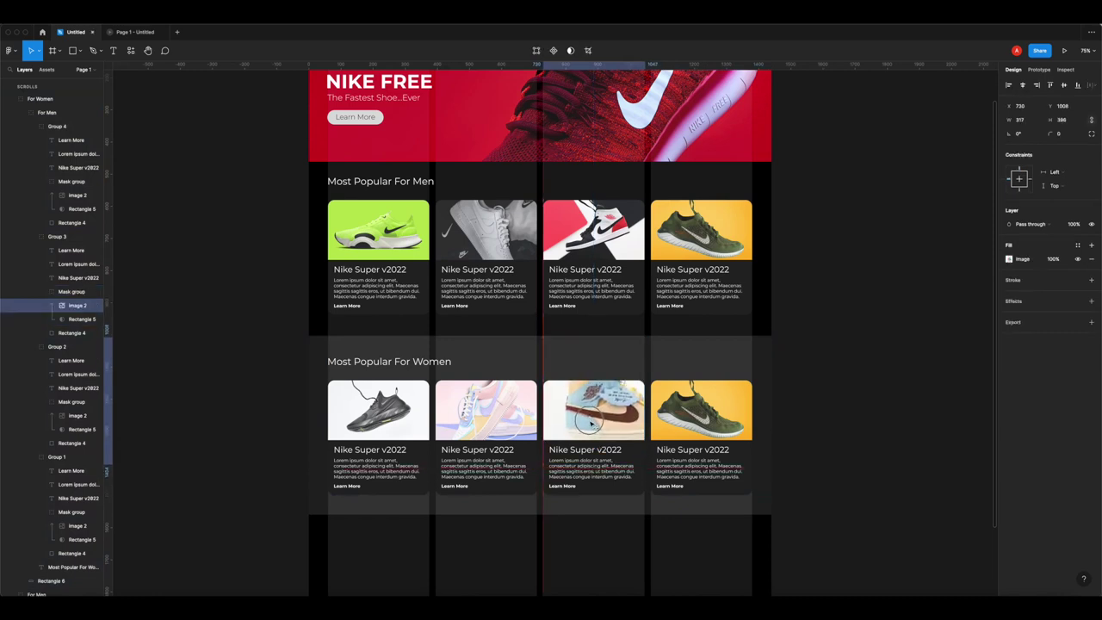
- Switch to Unsplash in Chrome, find the white and orange Nike running shoe photo on grey and copy it
{"action": "key", "text": "super+Tab"}
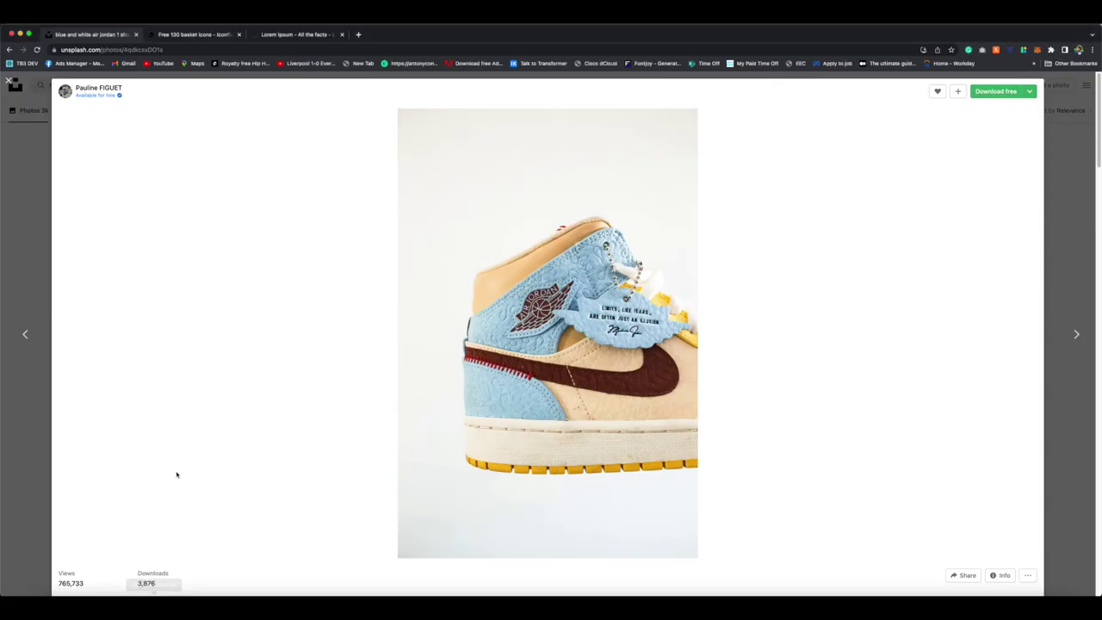
{"action": "left_click", "coordinate": [26, 453]}
{"action": "scroll", "coordinate": [406, 399], "scroll_direction": "down", "scroll_amount": 10}
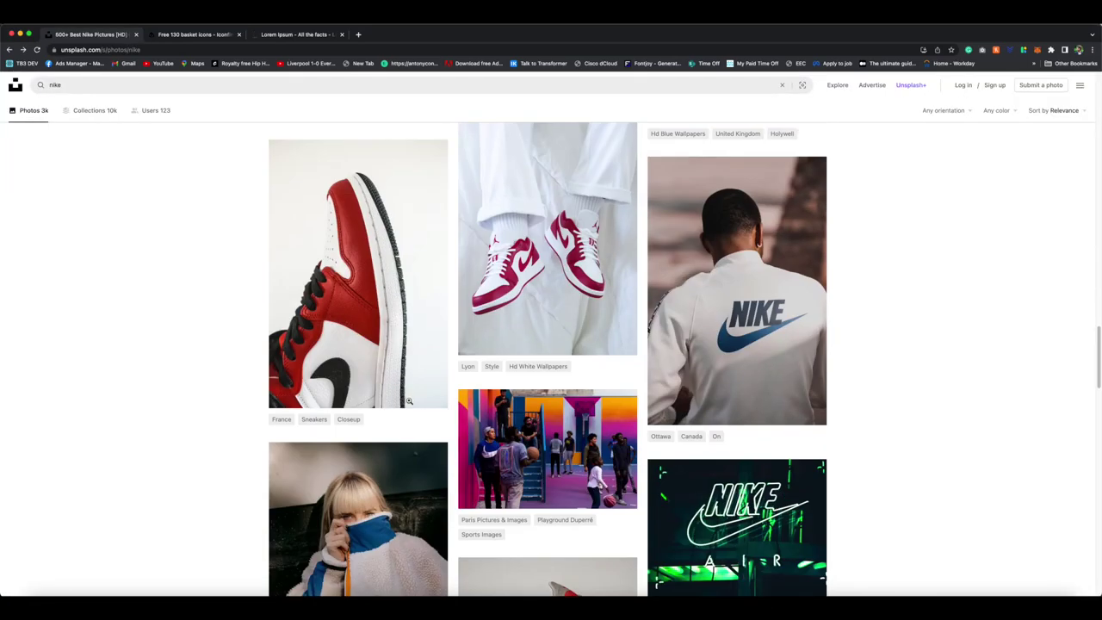
{"action": "scroll", "coordinate": [409, 401], "scroll_direction": "down", "scroll_amount": 7}
{"action": "scroll", "coordinate": [501, 274], "scroll_direction": "up", "scroll_amount": 3}
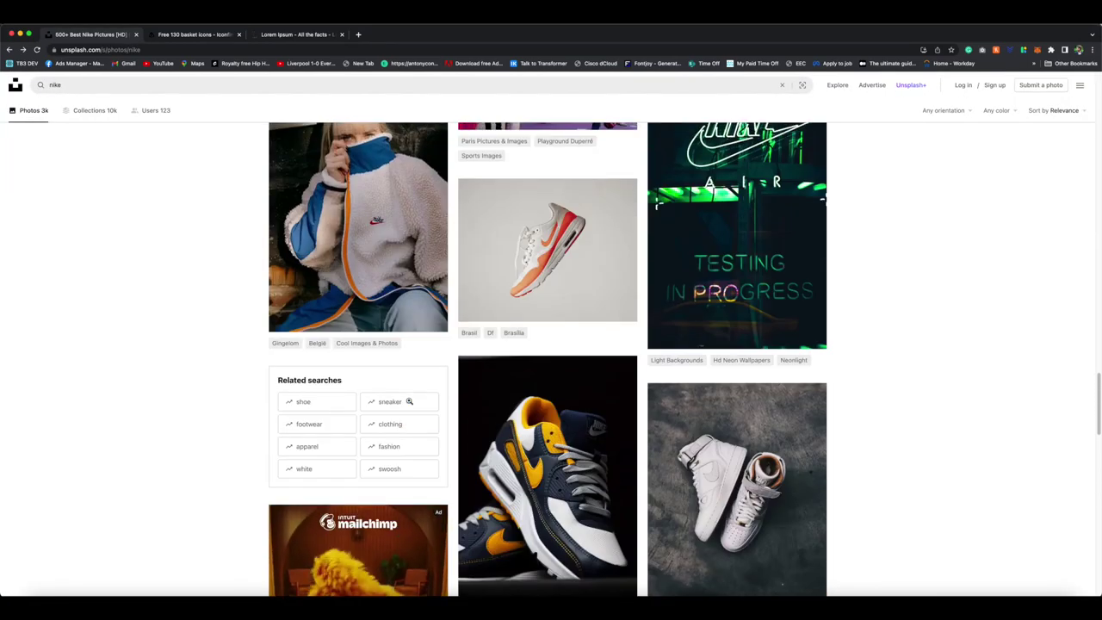
{"action": "left_click", "coordinate": [500, 273]}
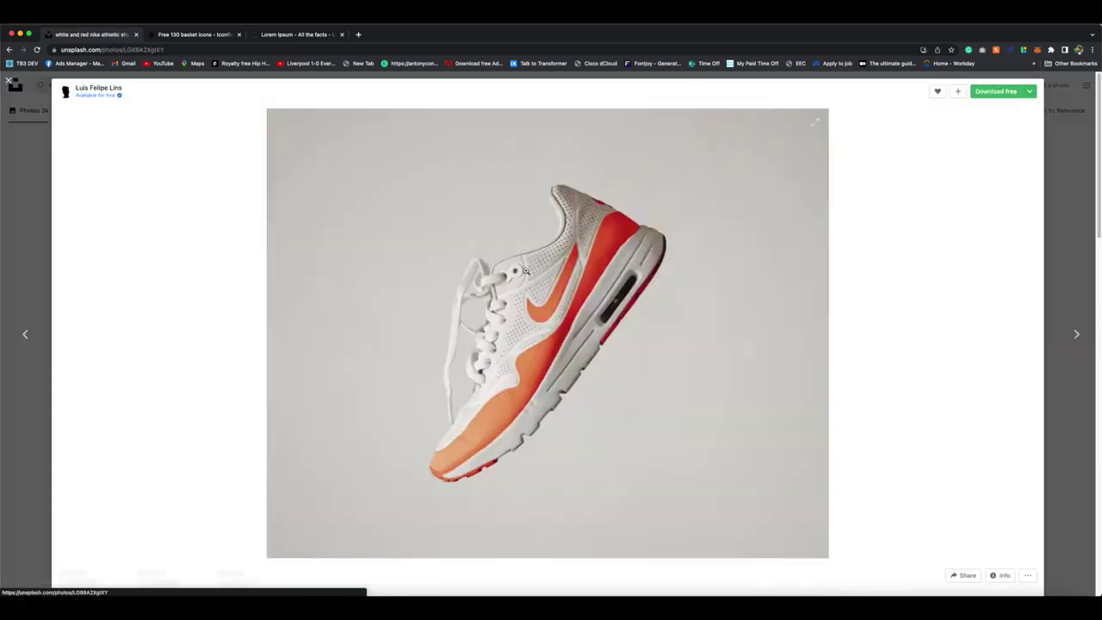
{"action": "right_click", "coordinate": [529, 277]}
{"action": "left_click", "coordinate": [549, 301]}
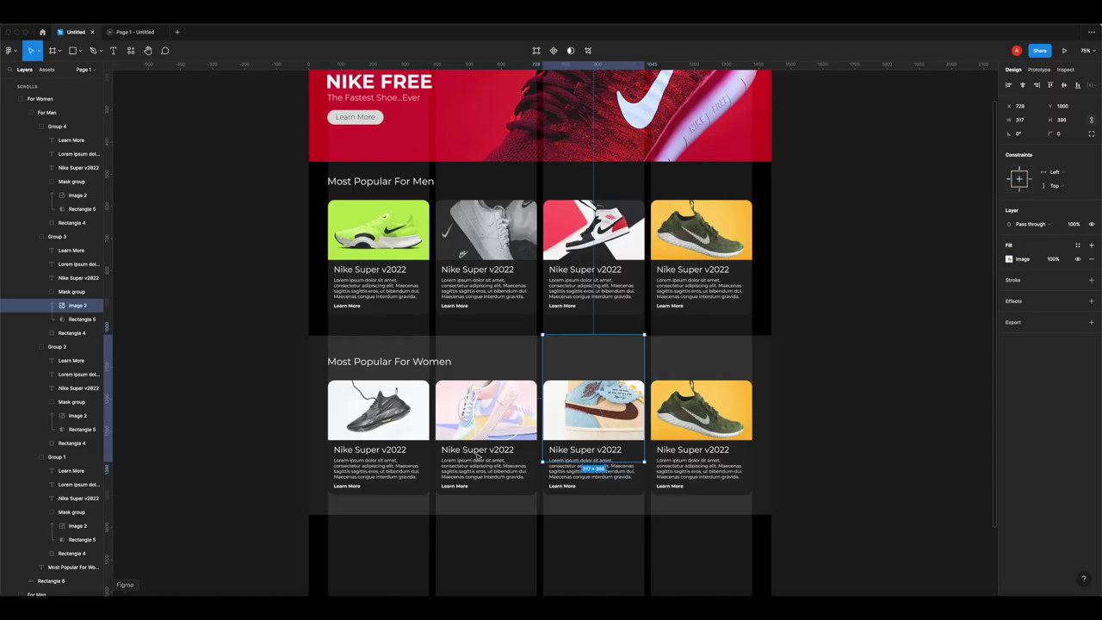
- Replace the fourth women's card image with the copied white and orange running shoe photo and review both card sections in the prototype preview
{"action": "double_click", "coordinate": [710, 417]}
{"action": "double_click", "coordinate": [710, 418]}
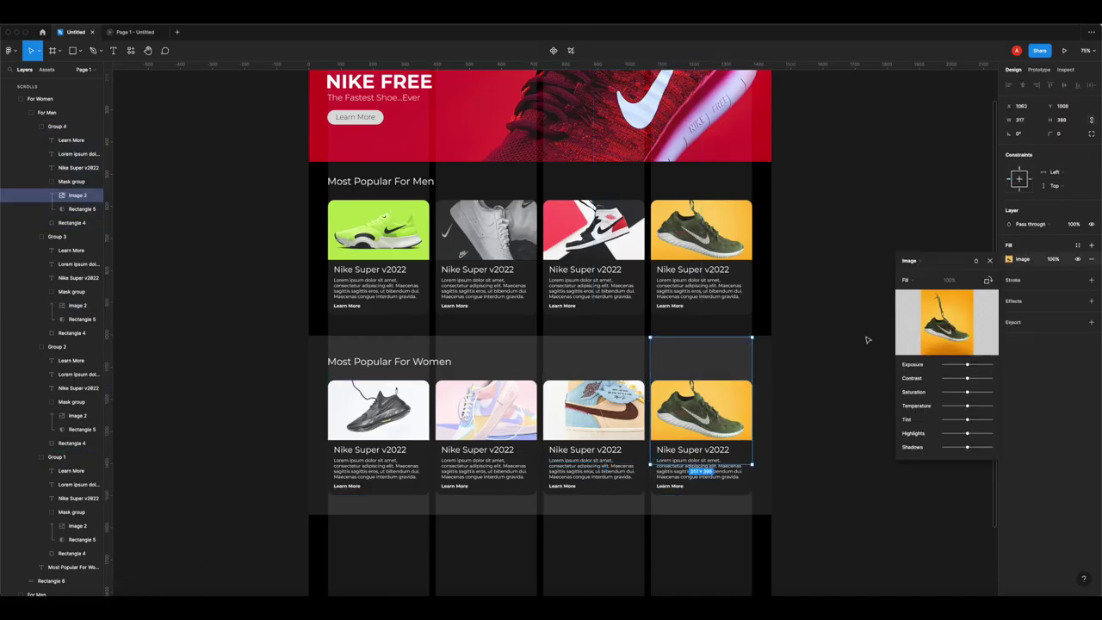
{"action": "left_click", "coordinate": [990, 260]}
{"action": "key", "text": "ctrl+v"}
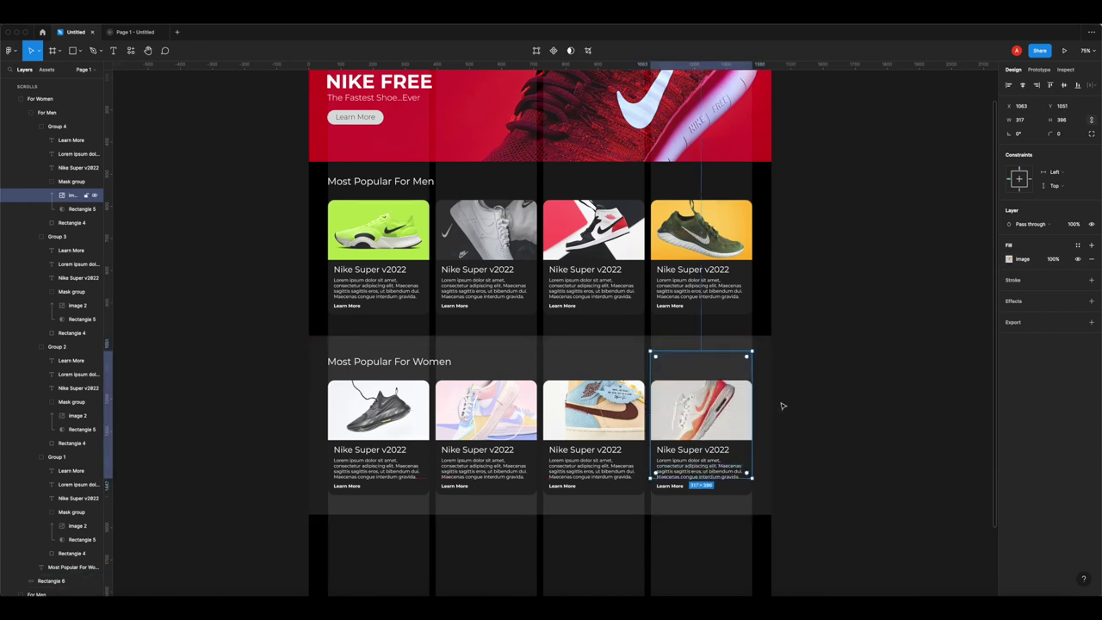
{"action": "left_click", "coordinate": [284, 345]}
{"action": "key", "text": "super+alt+Return"}
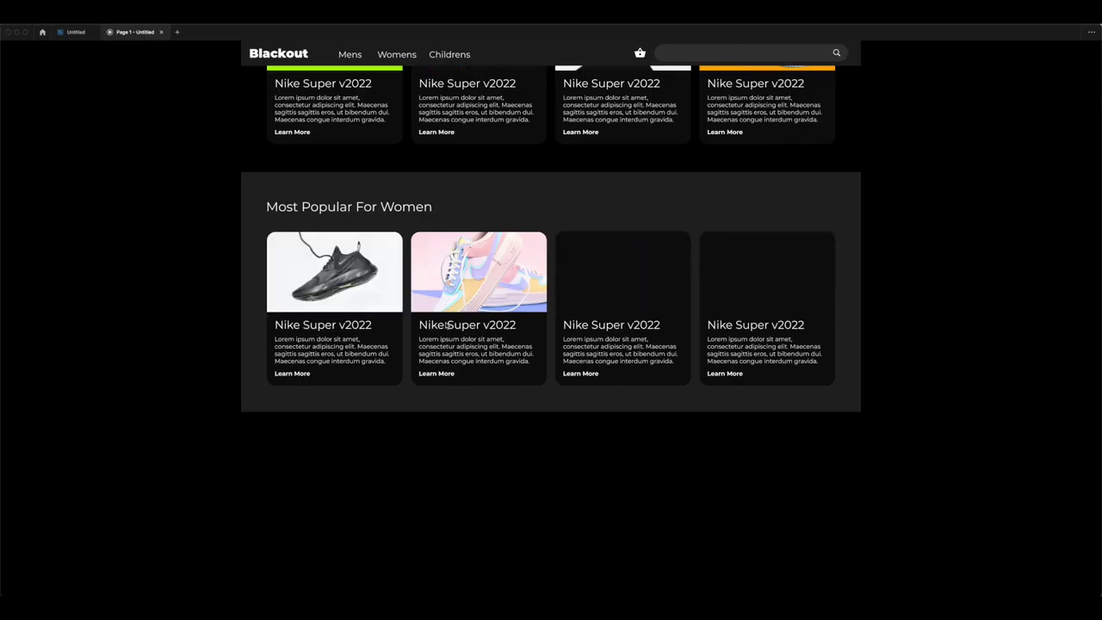
{"action": "scroll", "coordinate": [446, 326], "scroll_direction": "up", "scroll_amount": 3}
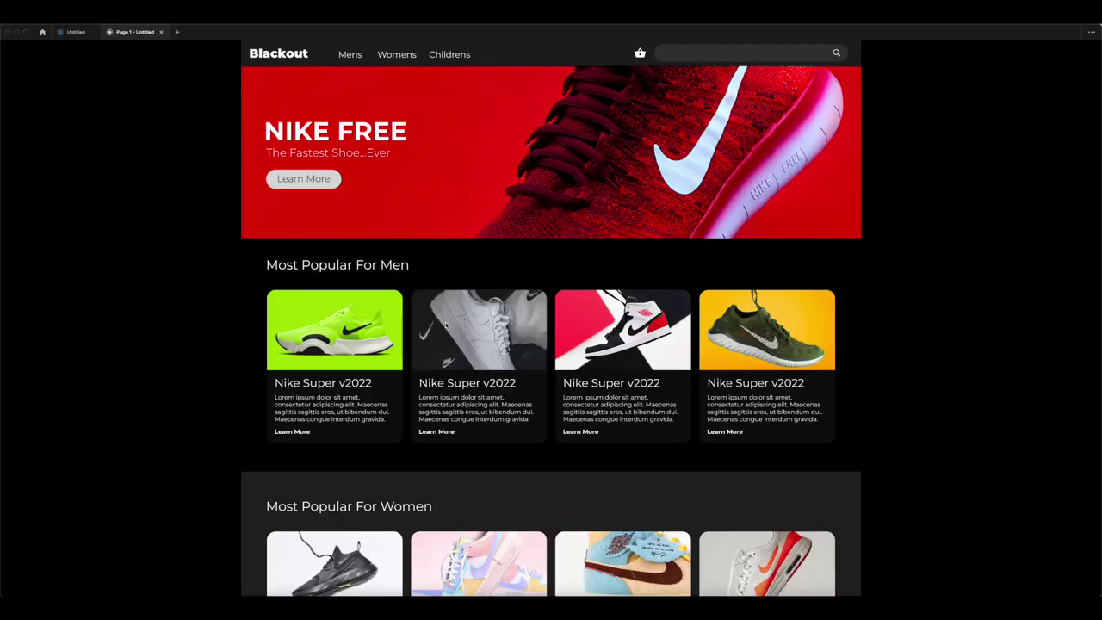
{"action": "scroll", "coordinate": [447, 325], "scroll_direction": "down", "scroll_amount": 3}
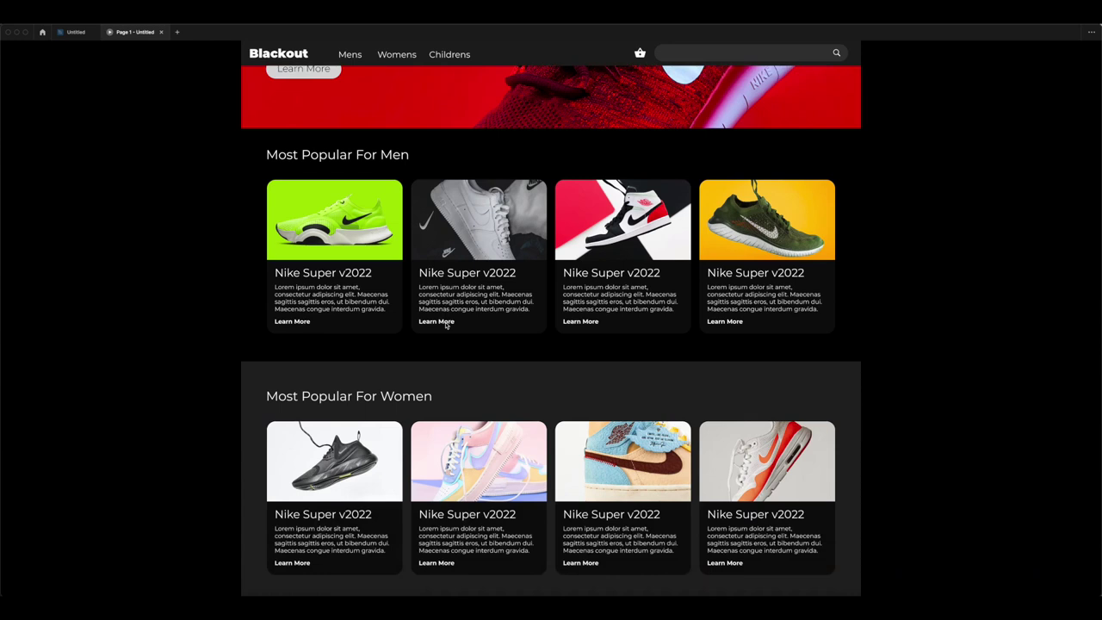
{"action": "scroll", "coordinate": [446, 326], "scroll_direction": "down", "scroll_amount": 5}
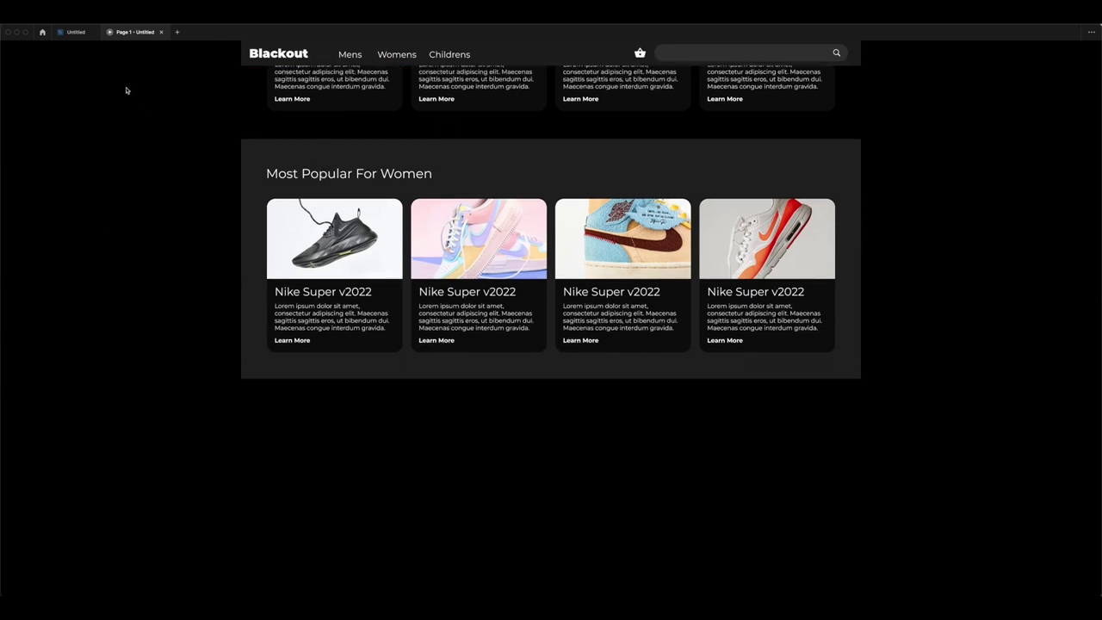
- Return to the design file and draw a rectangle about 1440 × 366 spanning the full page width directly below the women's section
{"action": "left_click", "coordinate": [77, 32]}
{"action": "scroll", "coordinate": [504, 362], "scroll_direction": "down", "scroll_amount": 5}
{"action": "scroll", "coordinate": [576, 237], "scroll_direction": "up", "scroll_amount": 1}
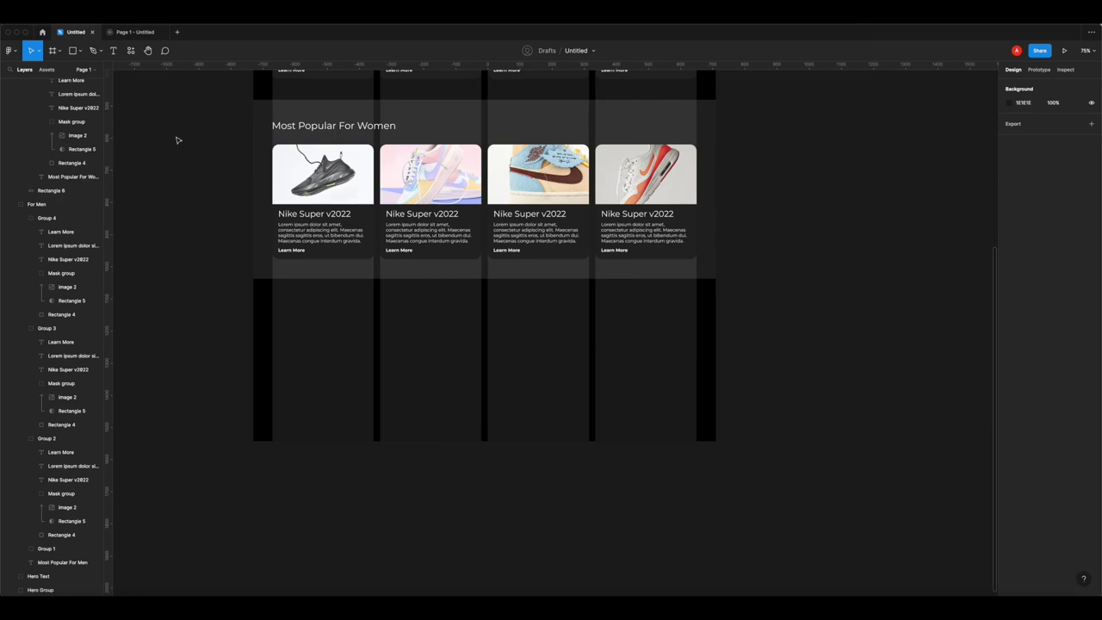
{"action": "left_click", "coordinate": [74, 50]}
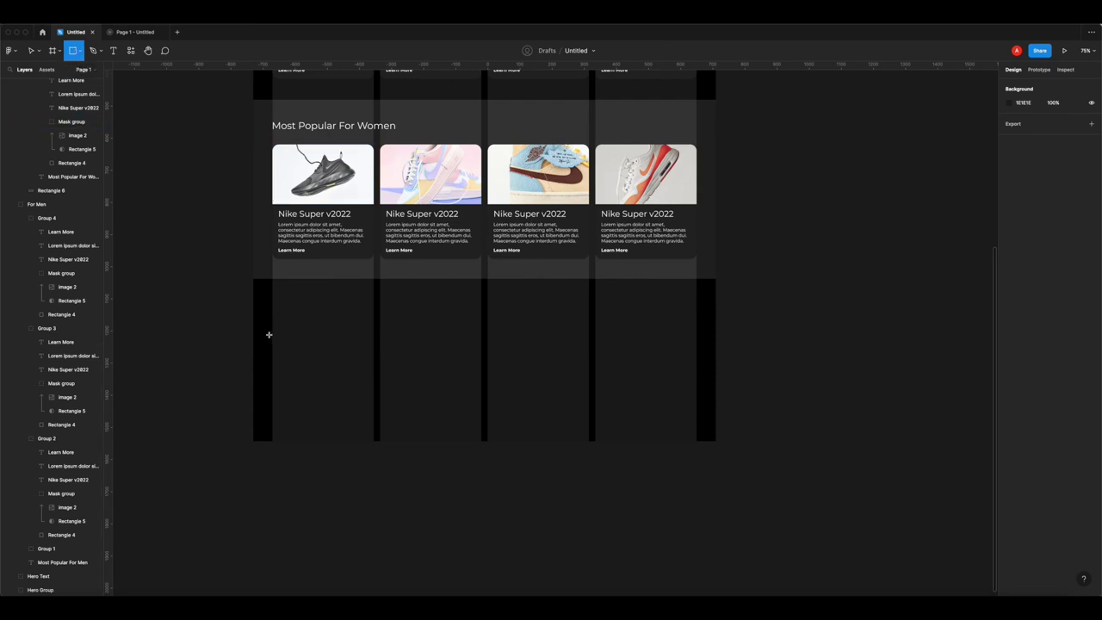
{"action": "left_click_drag", "start_coordinate": [277, 286], "coordinate": [715, 388]}
{"action": "left_click_drag", "start_coordinate": [277, 335], "coordinate": [251, 336]}
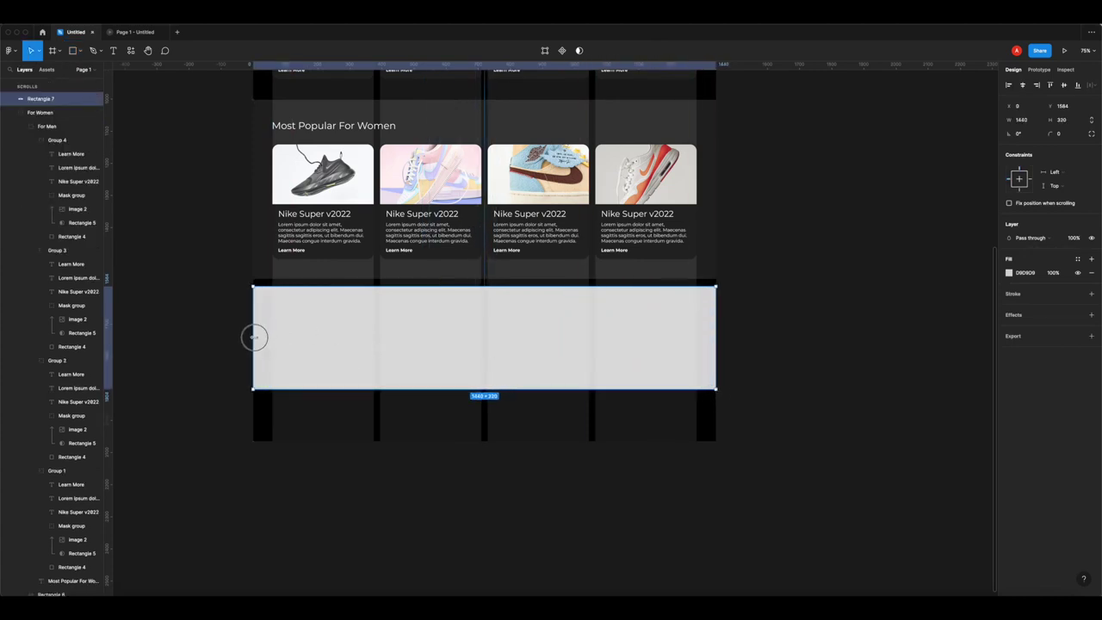
{"action": "left_click_drag", "start_coordinate": [309, 286], "coordinate": [308, 279]}
{"action": "left_click_drag", "start_coordinate": [380, 391], "coordinate": [381, 396]}
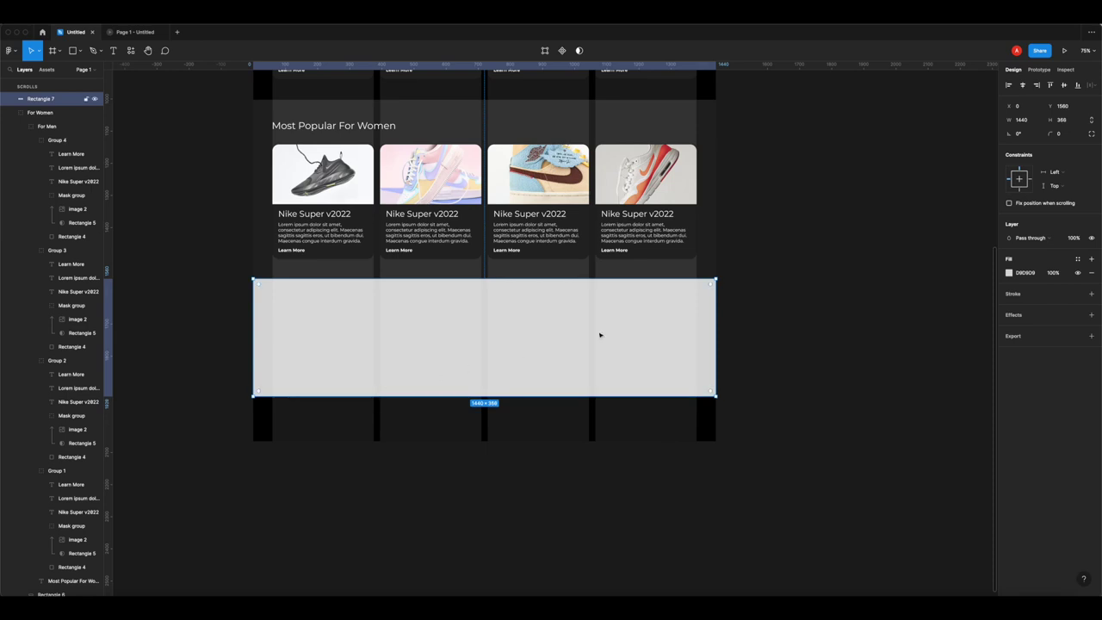
{"action": "left_click", "coordinate": [744, 324]}
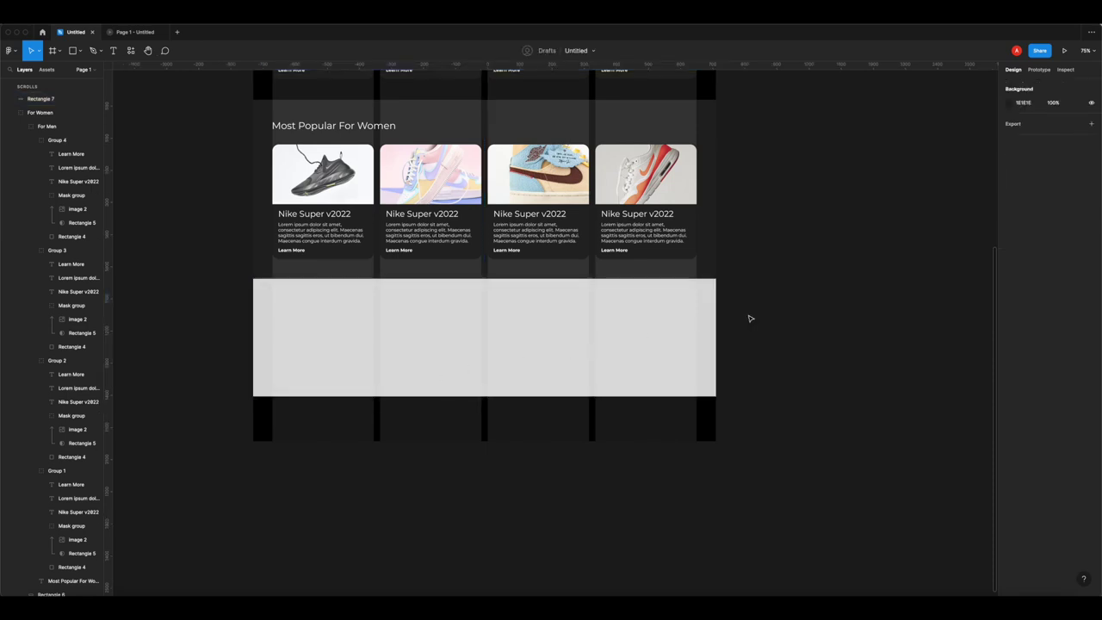
- Check the new rectangle in the prototype preview, then extend its lower edge to a height of about 441
{"action": "key", "text": "super+alt+Return"}
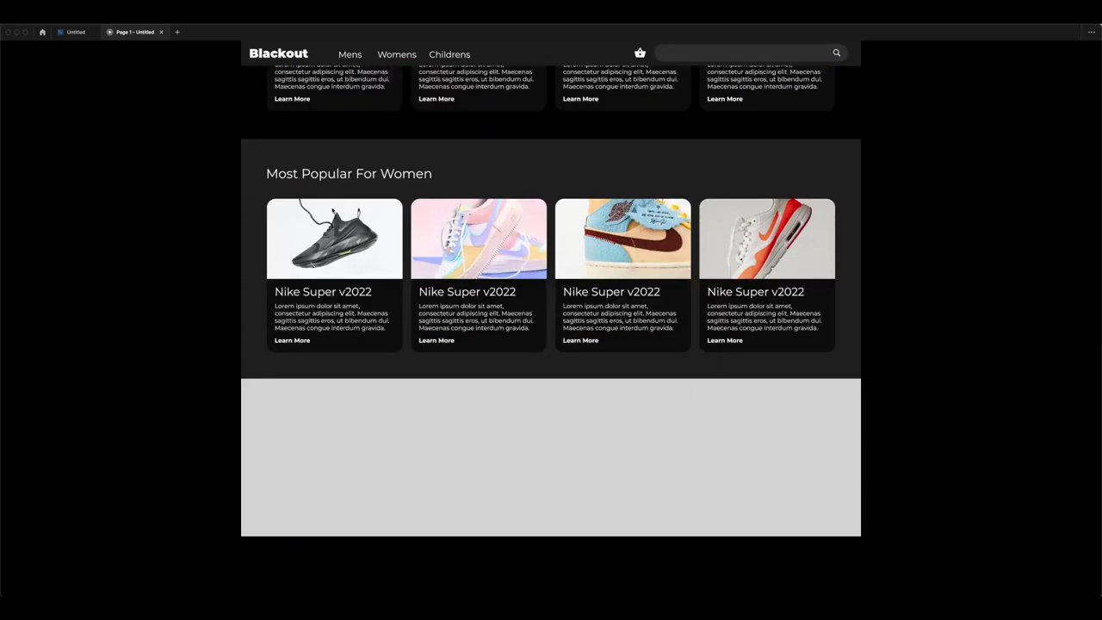
{"action": "left_click", "coordinate": [75, 32]}
{"action": "left_click", "coordinate": [393, 392]}
{"action": "left_click_drag", "start_coordinate": [391, 395], "coordinate": [388, 422]}
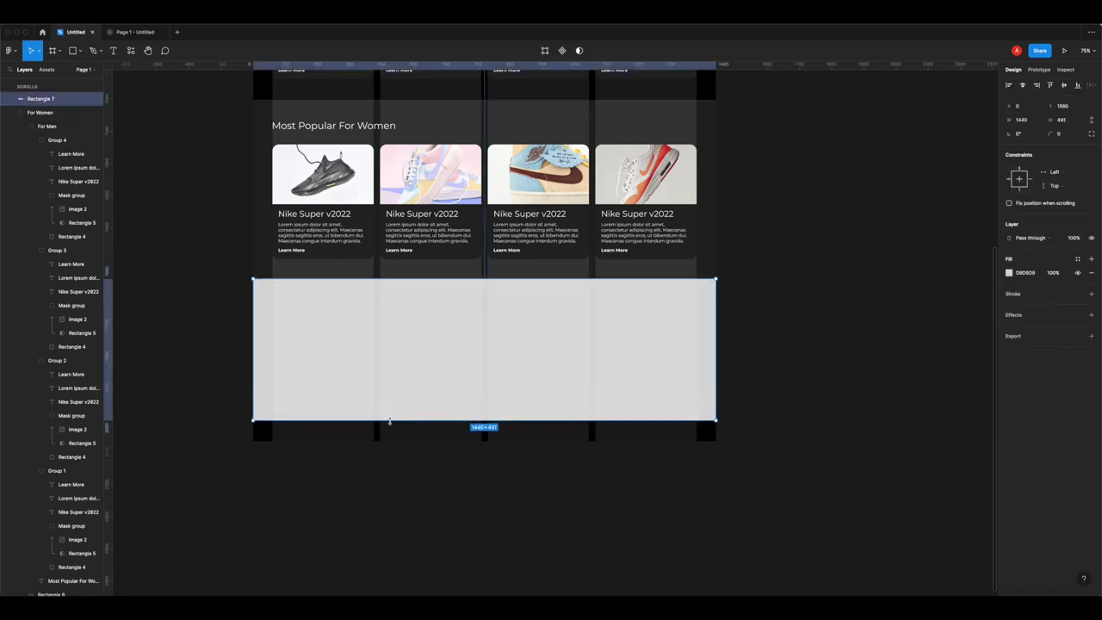
{"action": "left_click", "coordinate": [355, 440]}
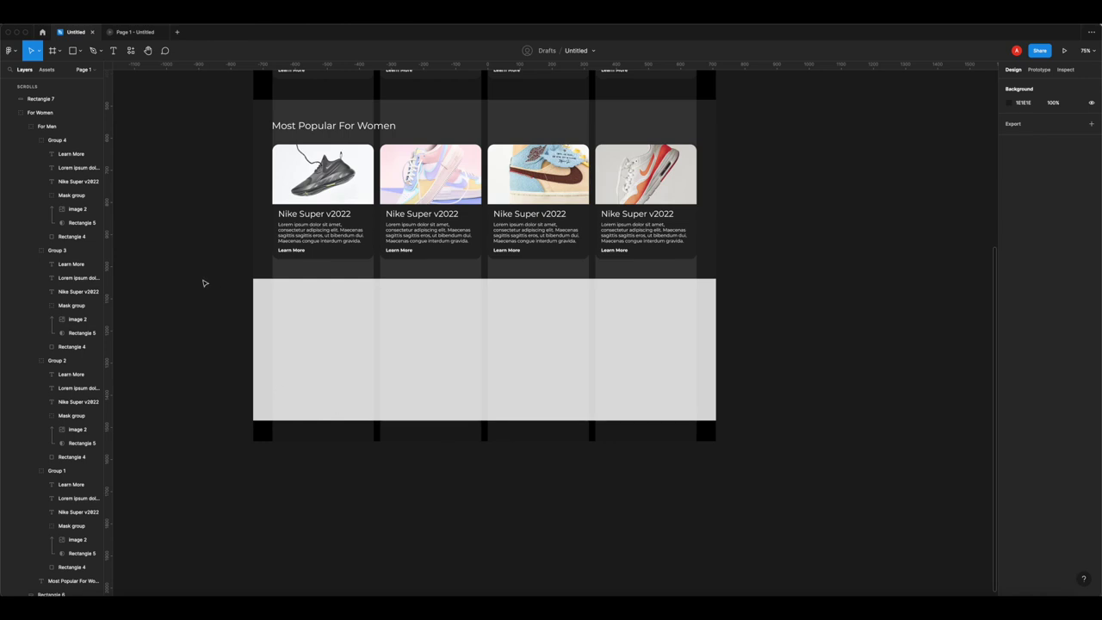
- Add a centre-aligned text box near the top of the light rectangle reading "Want to Get 10% Off Your Next Order?"
{"action": "left_click", "coordinate": [113, 49]}
{"action": "left_click_drag", "start_coordinate": [364, 297], "coordinate": [620, 337]}
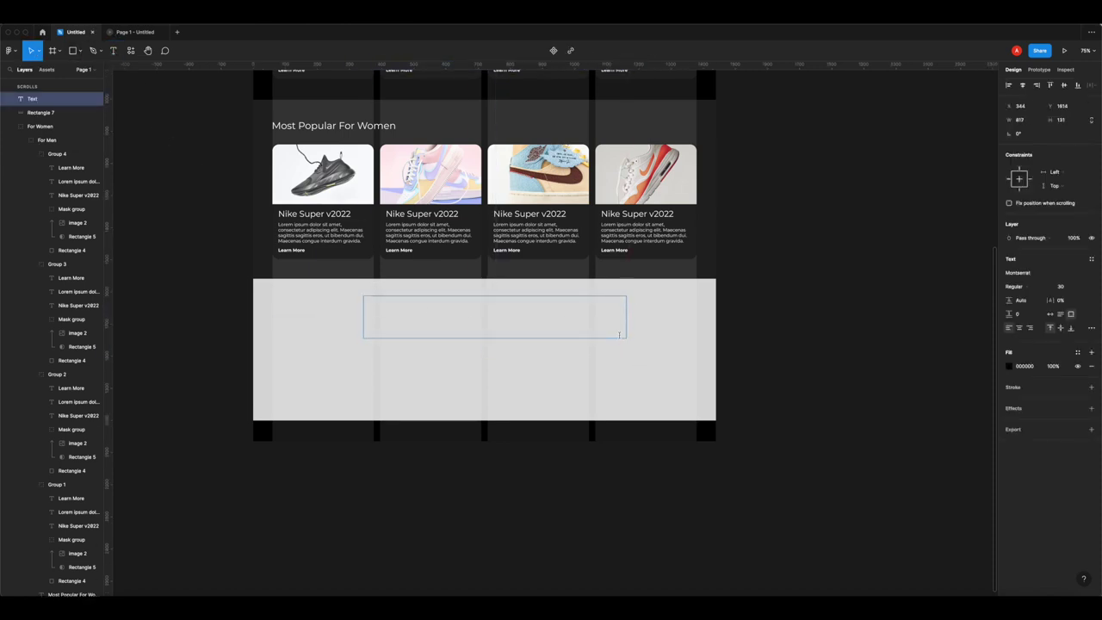
{"action": "type", "text": "Want to Get 10"}
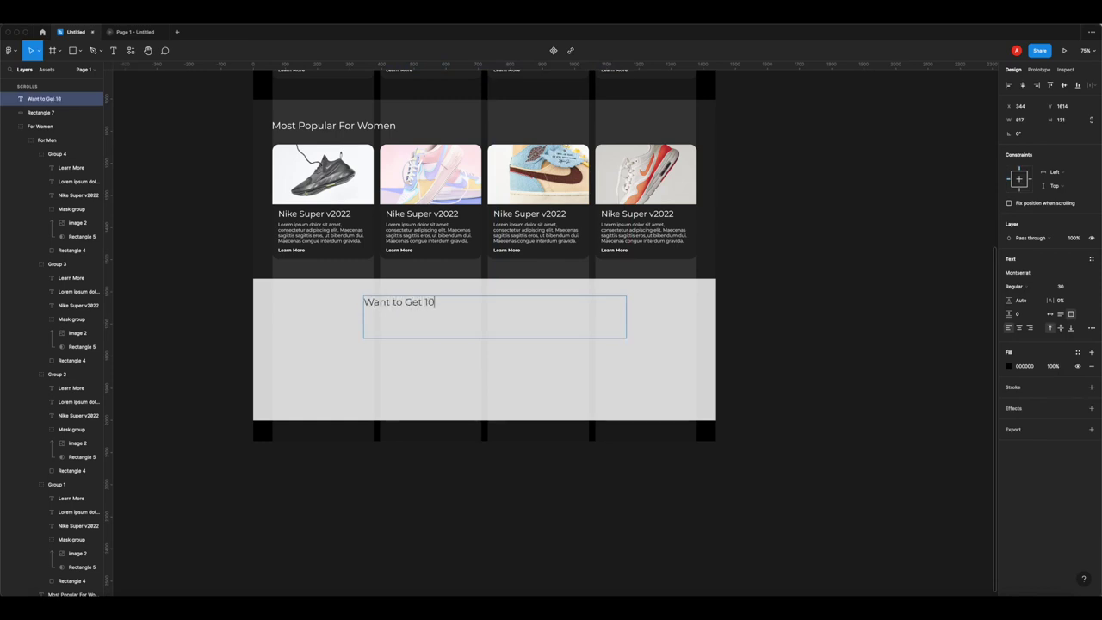
{"action": "type", "text": "% Off Your Next Order?"}
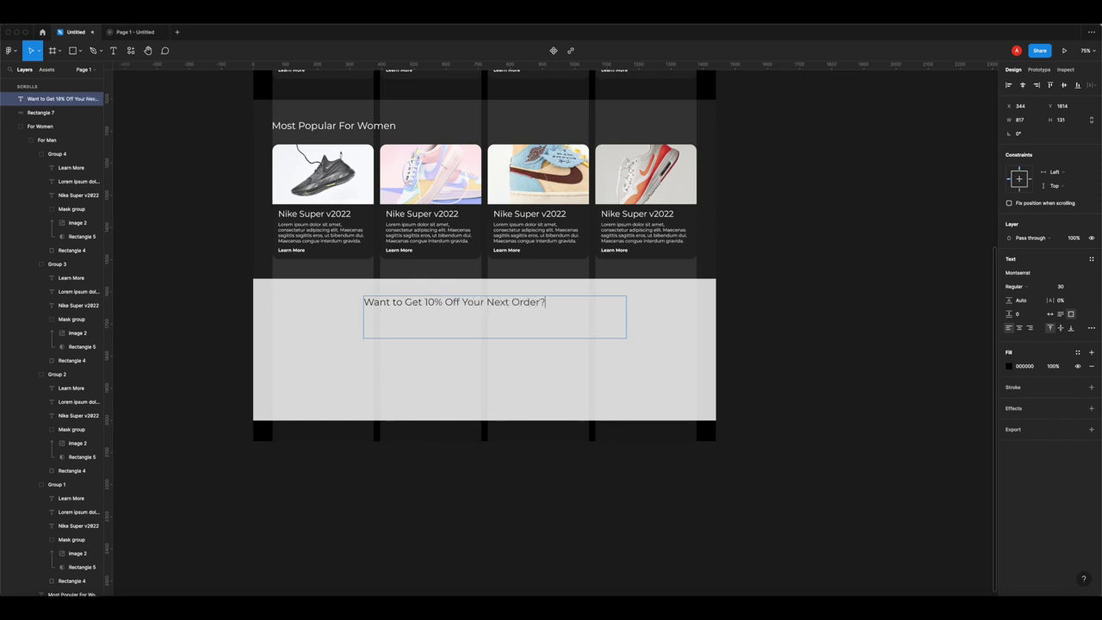
{"action": "key", "text": "ctrl+a"}
{"action": "left_click", "coordinate": [1019, 328]}
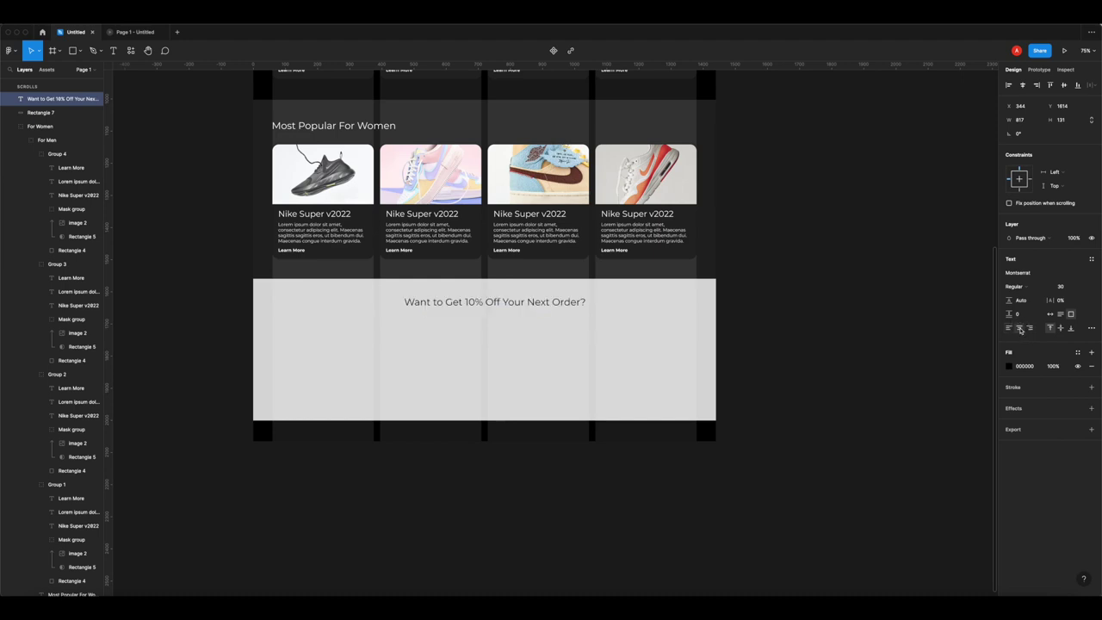
- Compare the Bold and Black font weights on the discount heading and keep Bold
{"action": "left_click", "coordinate": [1034, 286]}
{"action": "left_click", "coordinate": [1029, 318]}
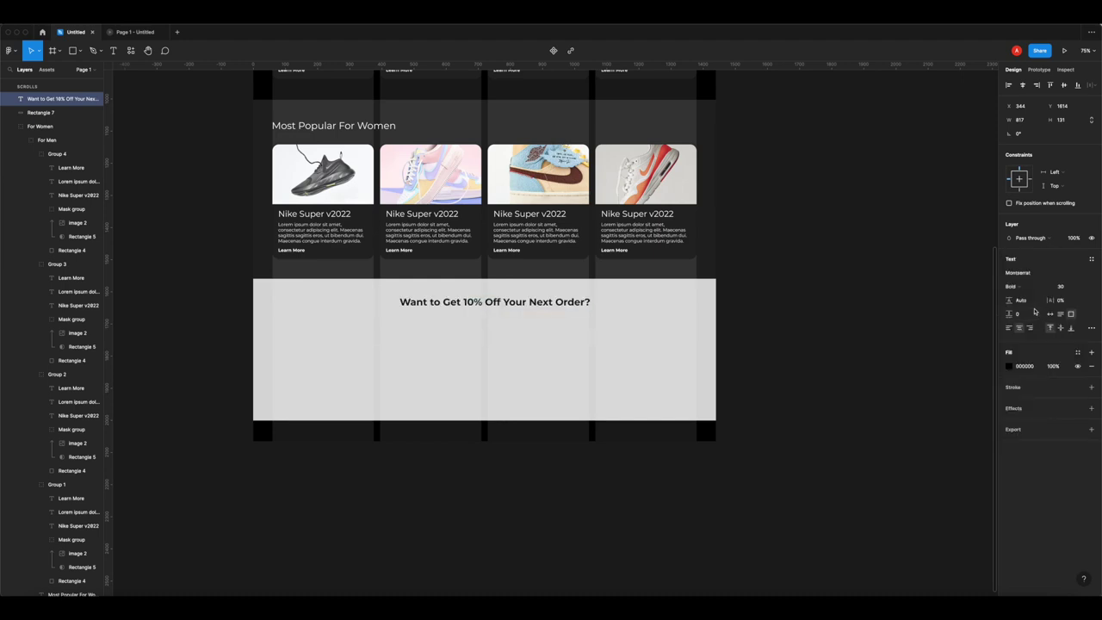
{"action": "left_click", "coordinate": [1020, 291]}
{"action": "left_click", "coordinate": [1023, 307]}
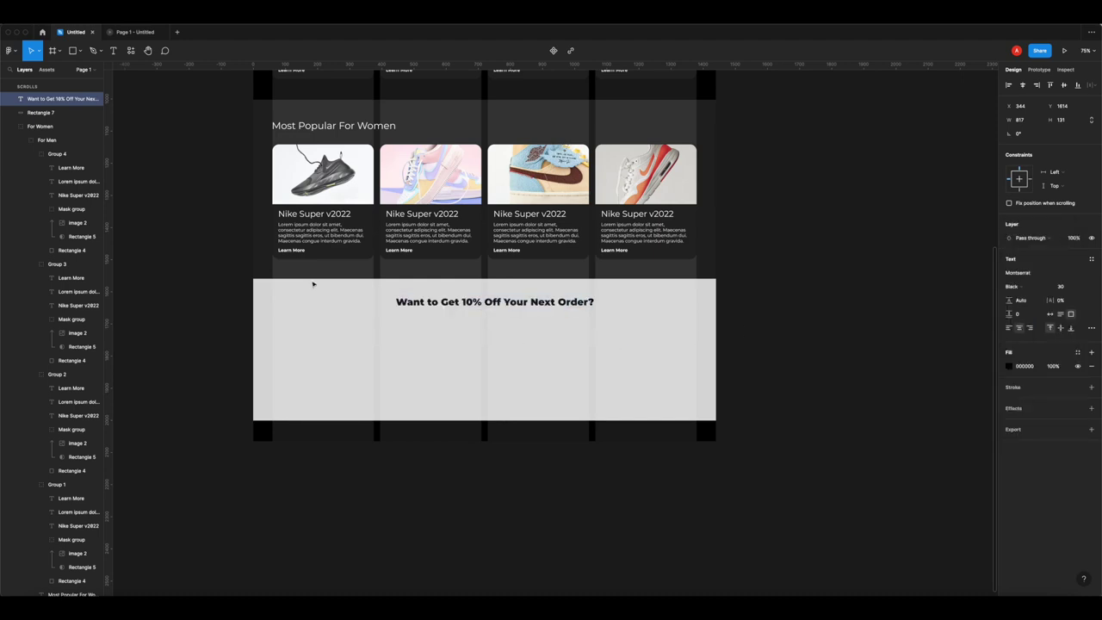
{"action": "left_click", "coordinate": [1034, 286]}
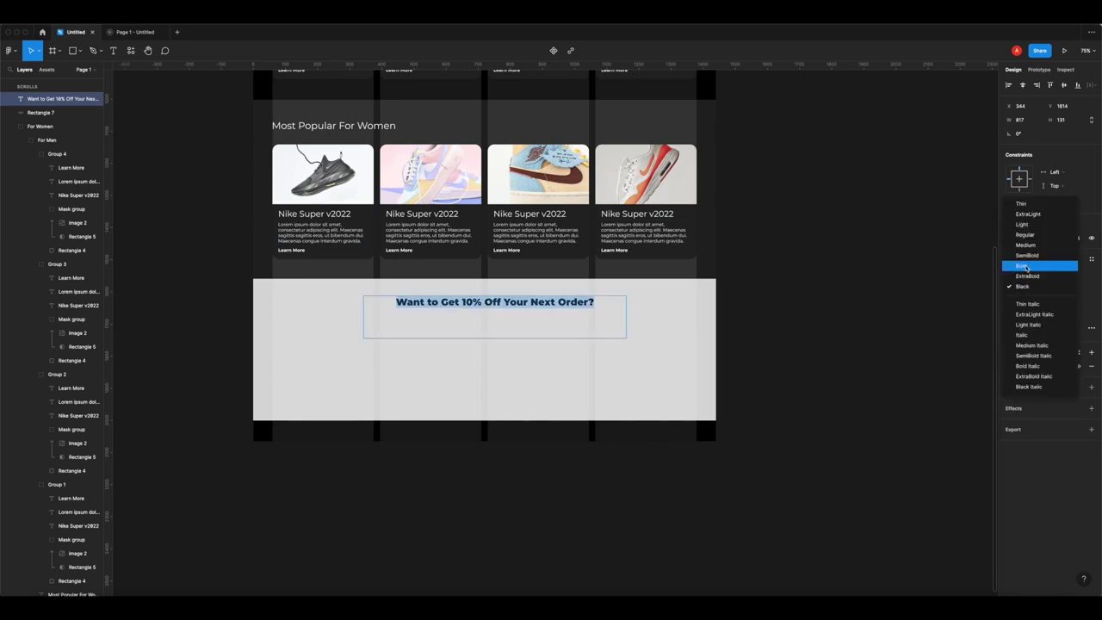
{"action": "left_click", "coordinate": [1029, 264]}
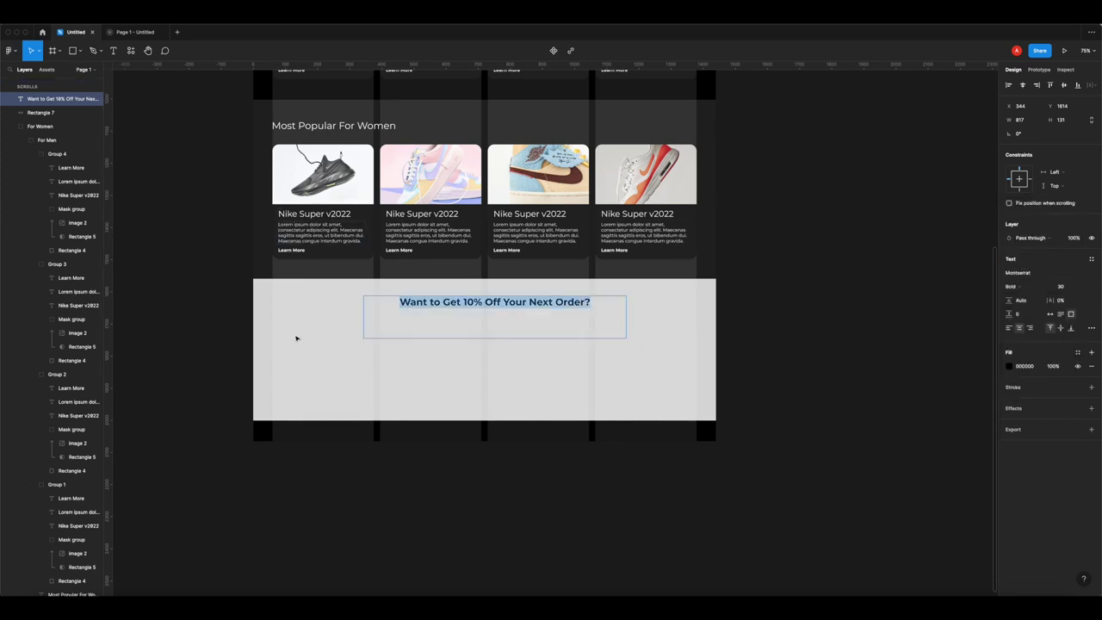
- Centre the discount heading horizontally on the light rectangle and shorten its text box to about 74 high
{"action": "left_click", "coordinate": [319, 323], "text": "shift"}
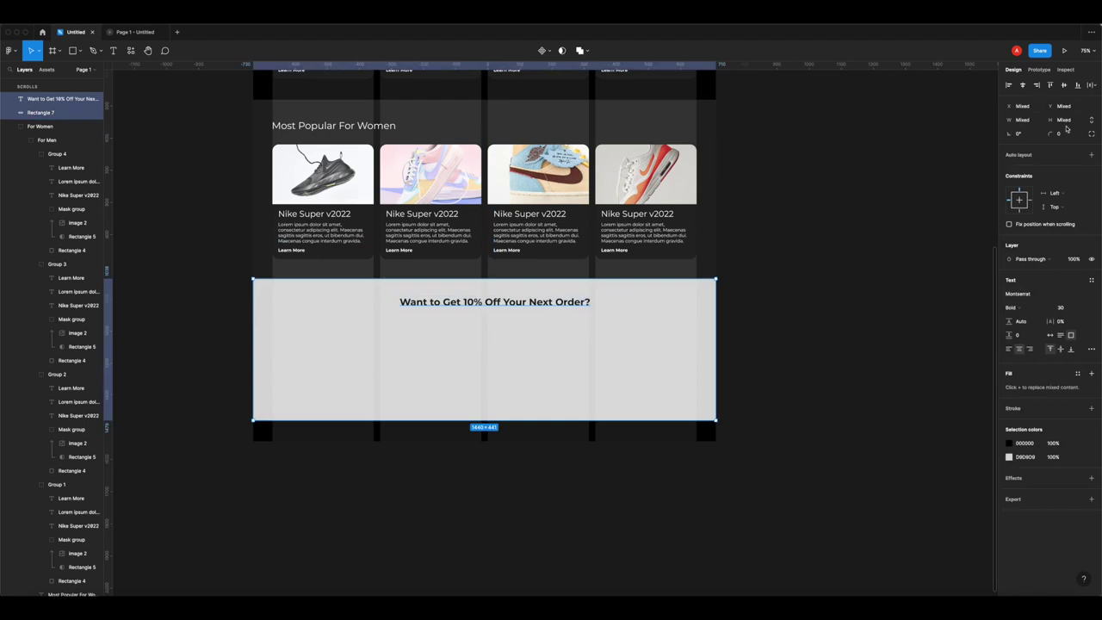
{"action": "left_click", "coordinate": [1022, 84]}
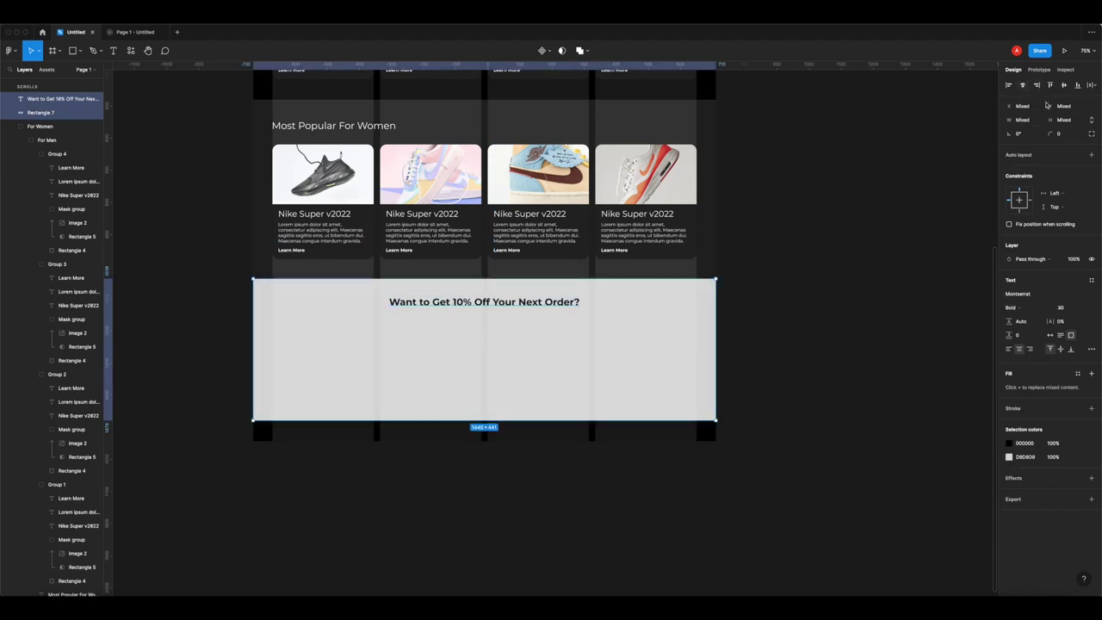
{"action": "left_click", "coordinate": [908, 172]}
{"action": "left_click", "coordinate": [512, 313]}
{"action": "left_click_drag", "start_coordinate": [494, 335], "coordinate": [502, 312]}
{"action": "left_click", "coordinate": [889, 272]}
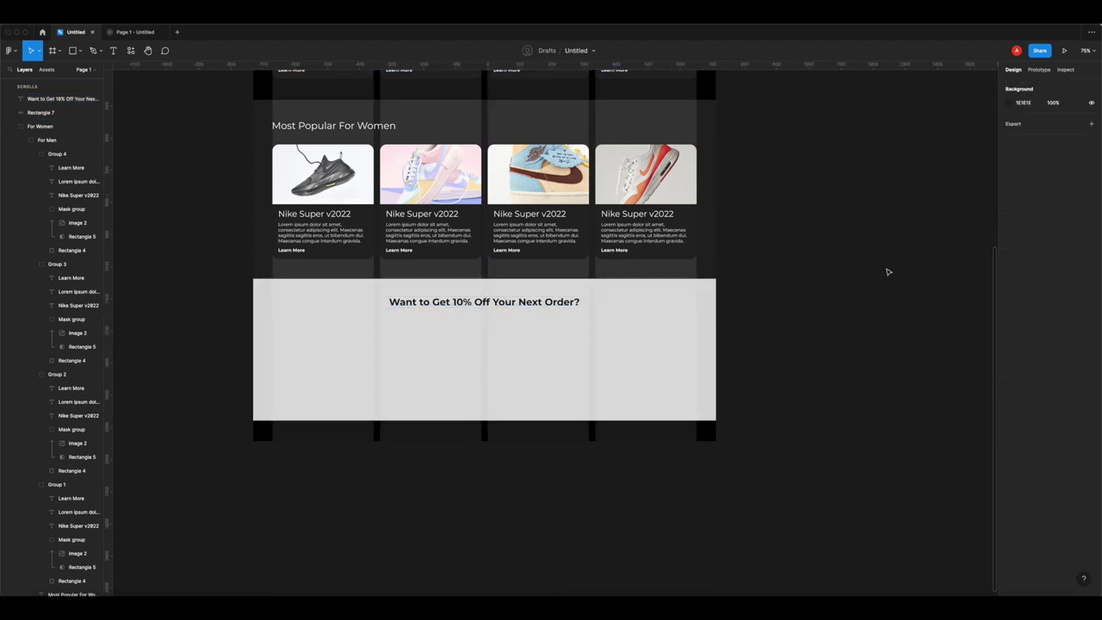
- Set the discount heading's font size to 40
{"action": "left_click", "coordinate": [485, 303]}
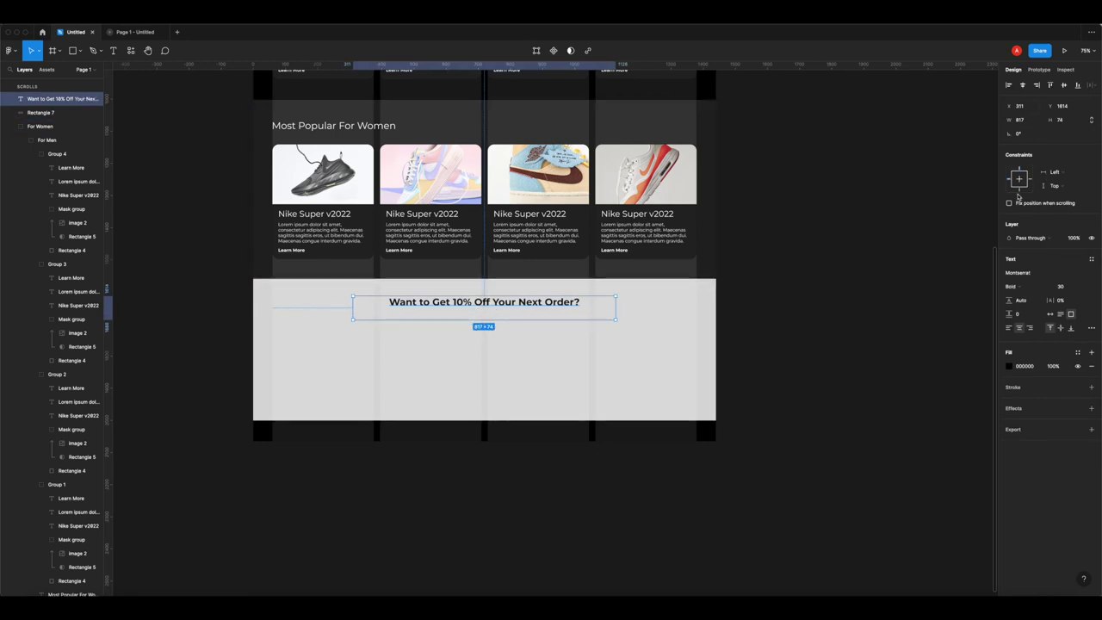
{"action": "left_click", "coordinate": [1060, 288]}
{"action": "key", "text": "Return"}
{"action": "left_click", "coordinate": [876, 306]}
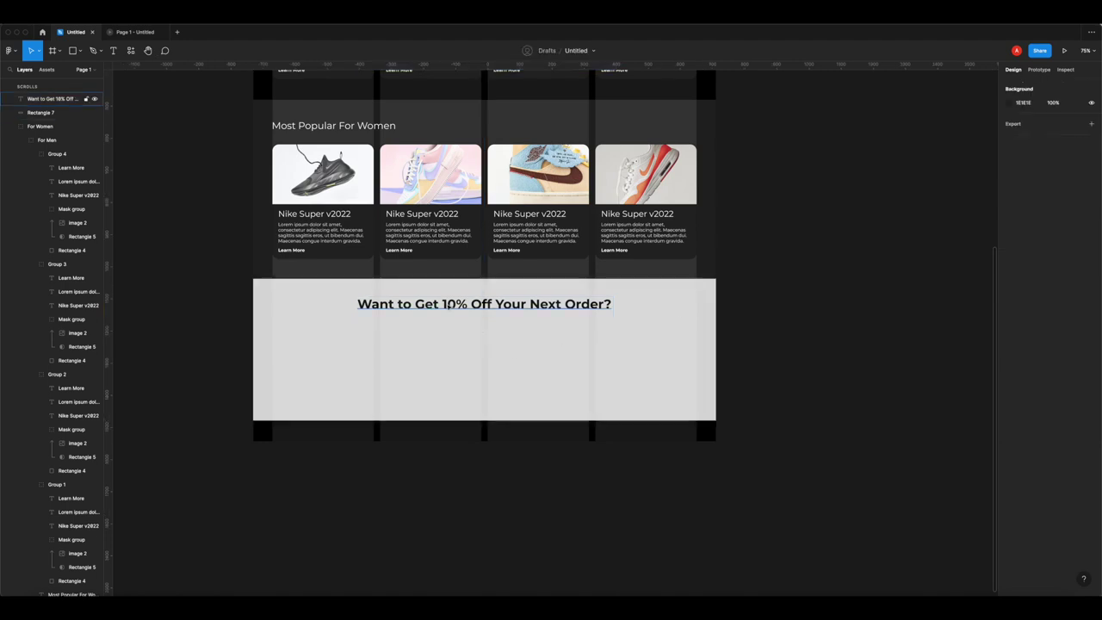
- Duplicate the discount heading directly beneath itself and set the copy to Light weight at size 26
{"action": "left_click_drag", "start_coordinate": [454, 317], "coordinate": [458, 331]}
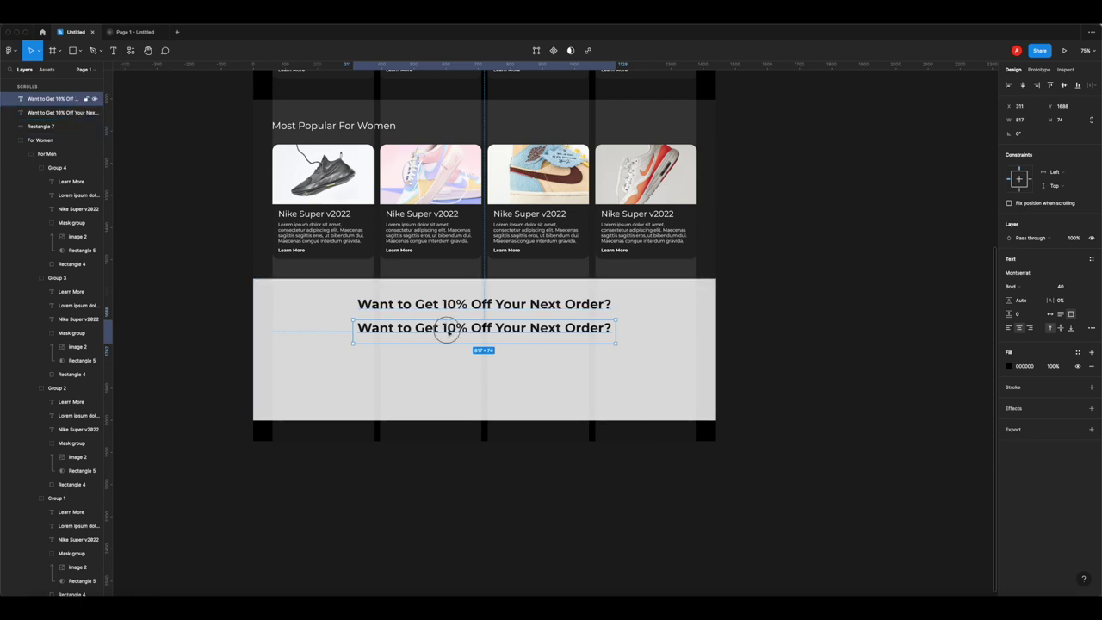
{"action": "double_click", "coordinate": [447, 330]}
{"action": "left_click", "coordinate": [1015, 286]}
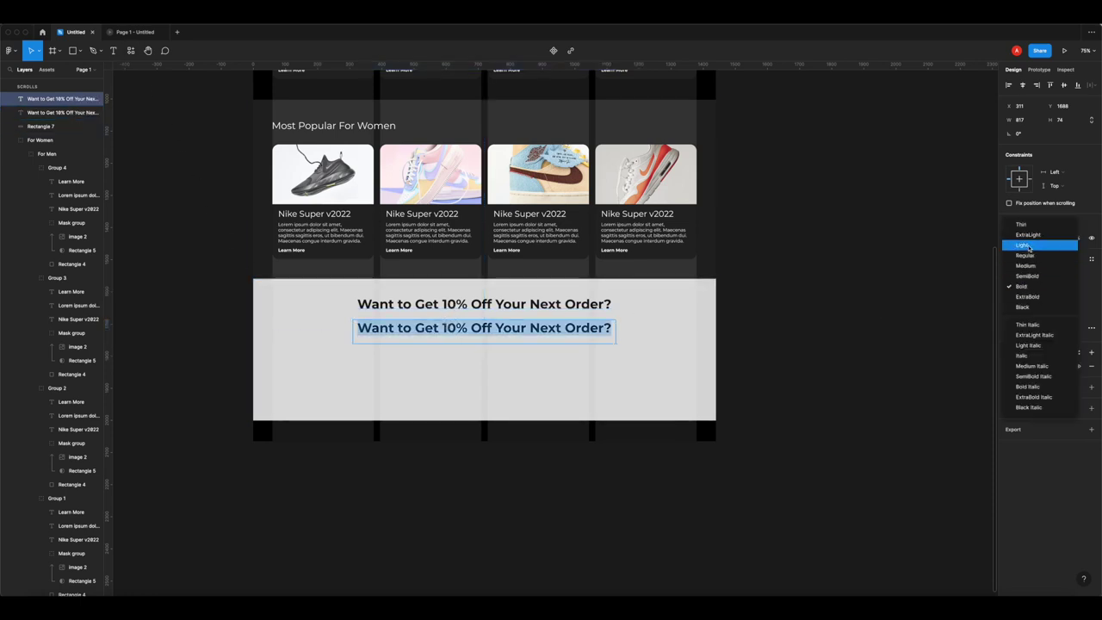
{"action": "left_click", "coordinate": [1033, 248]}
{"action": "left_click", "coordinate": [1064, 286]}
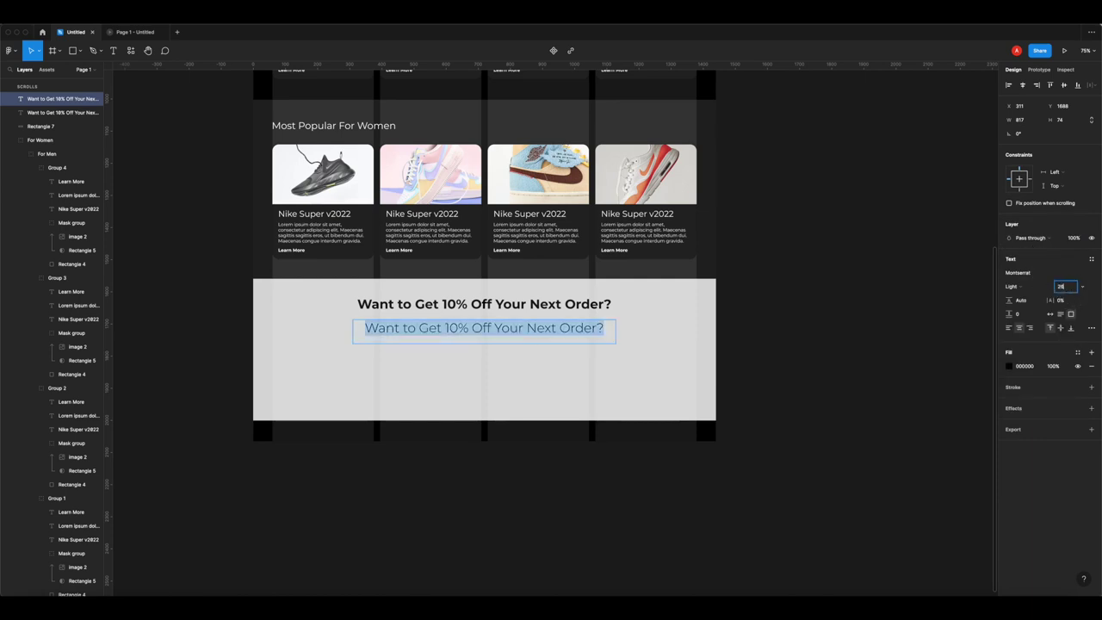
{"action": "type", "text": "26"}
{"action": "key", "text": "Return"}
- Replace the duplicated heading's text with "Sign up for our newsleter to get exclusive offers"
{"action": "double_click", "coordinate": [518, 331]}
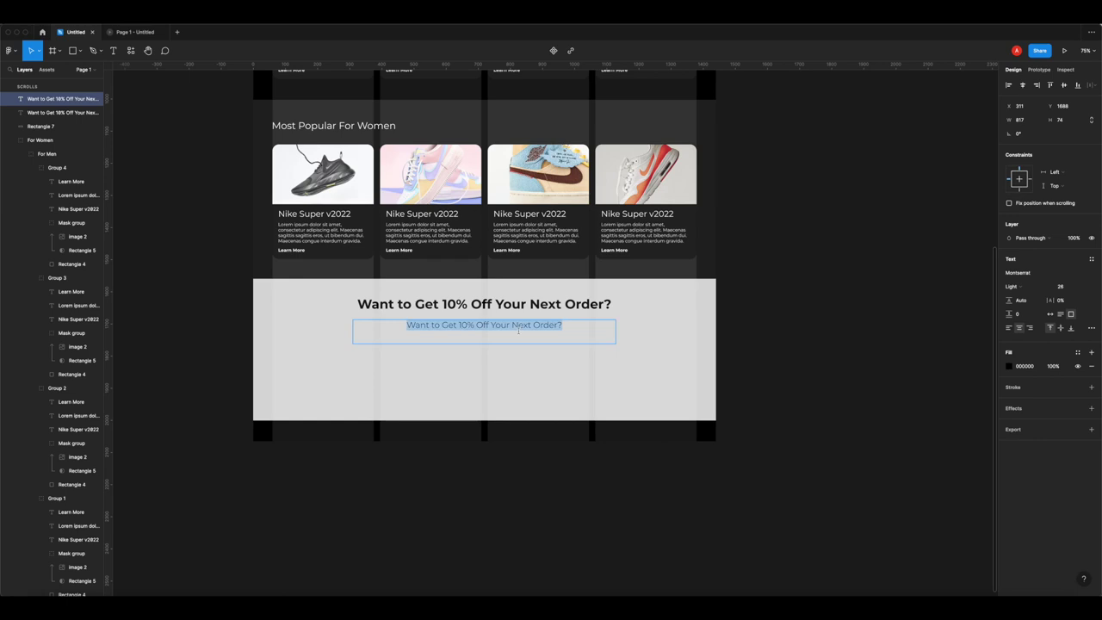
{"action": "type", "text": "Sign up for"}
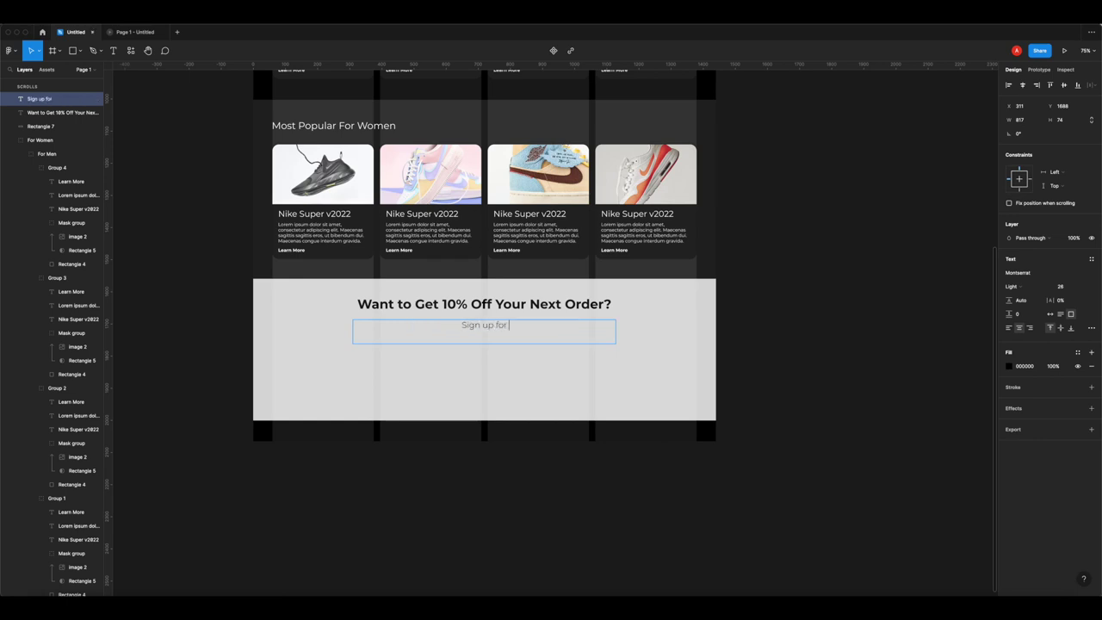
{"action": "type", "text": " our newslete"}
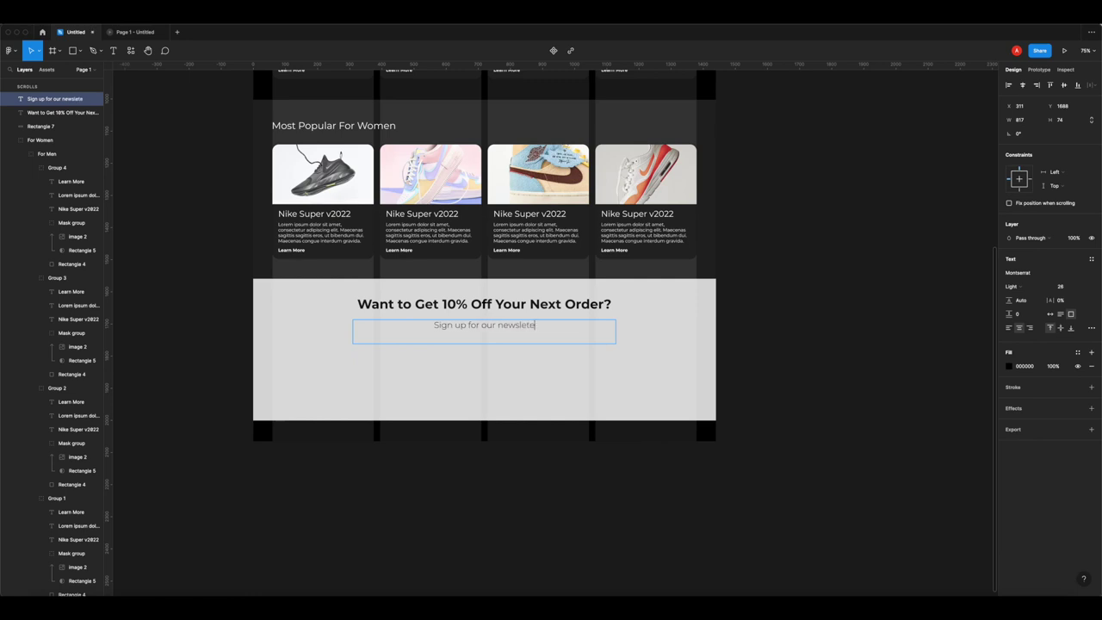
{"action": "type", "text": "r to get"}
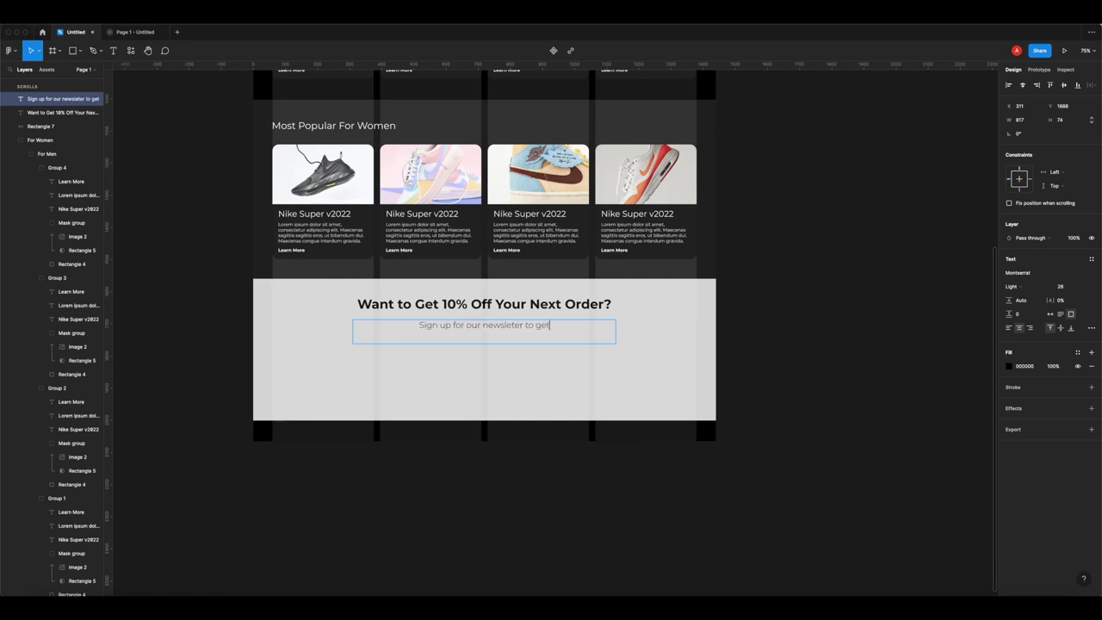
{"action": "type", "text": " excl"}
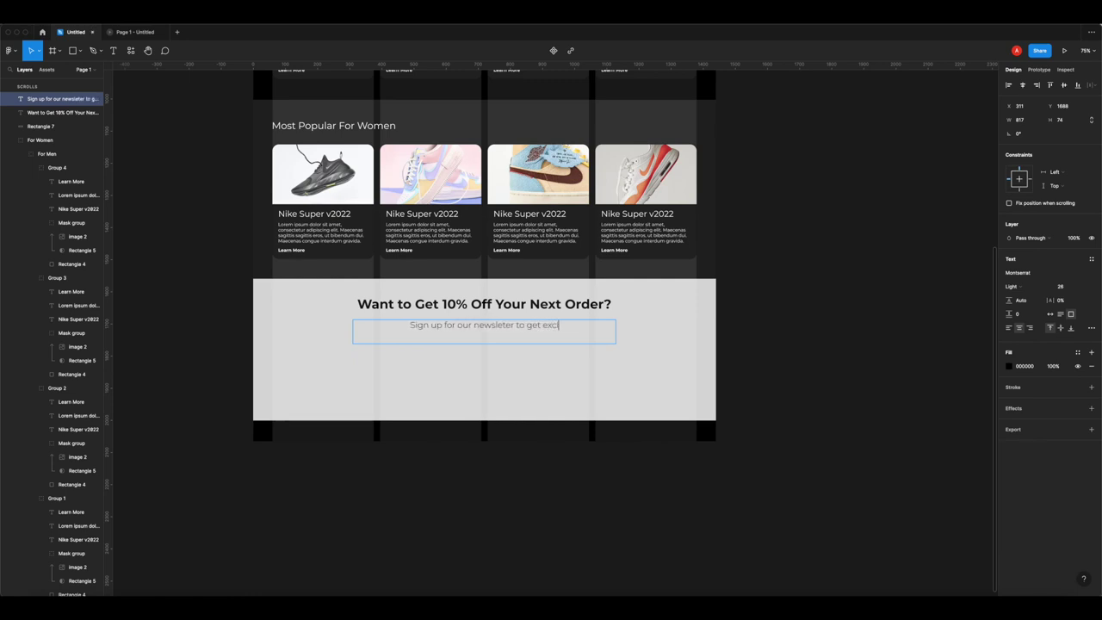
{"action": "type", "text": "usive offers"}
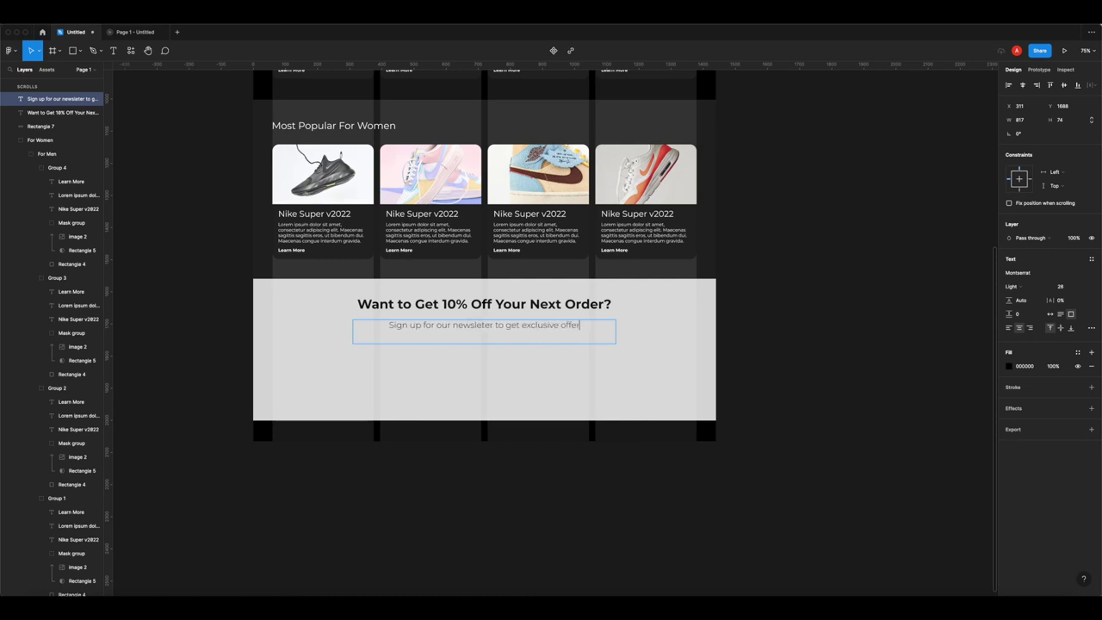
- Set the newsletter subheading's font weight to Regular and move it slightly closer to the discount heading
{"action": "key", "text": "ctrl+a"}
{"action": "left_click", "coordinate": [1017, 286]}
{"action": "left_click", "coordinate": [1020, 298]}
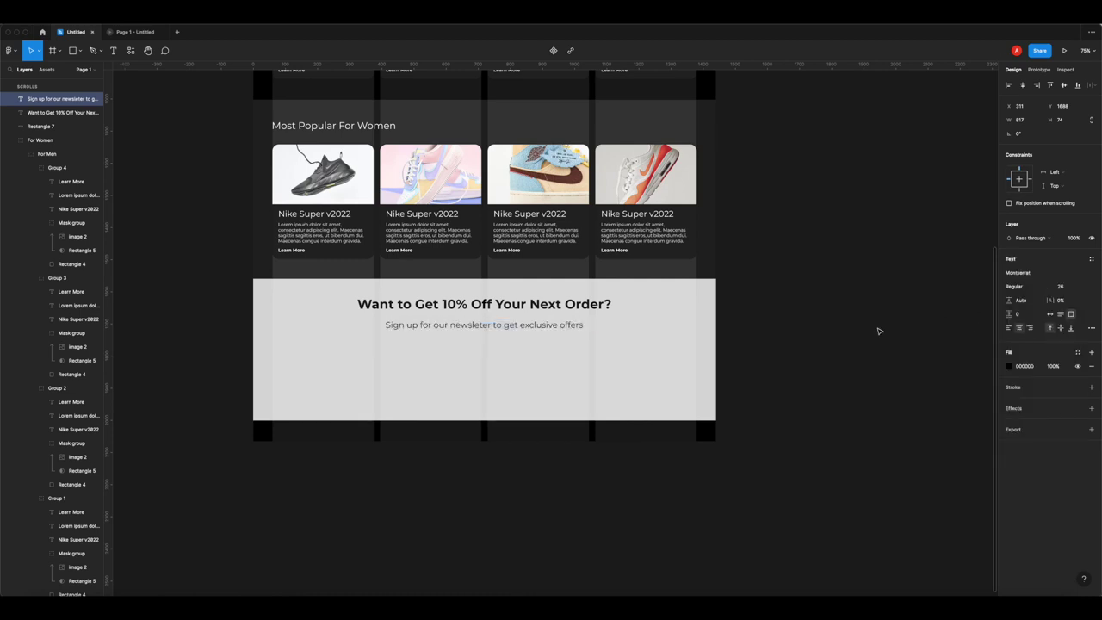
{"action": "key", "text": "Escape"}
{"action": "left_click_drag", "start_coordinate": [485, 328], "coordinate": [484, 318]}
{"action": "left_click", "coordinate": [847, 314]}
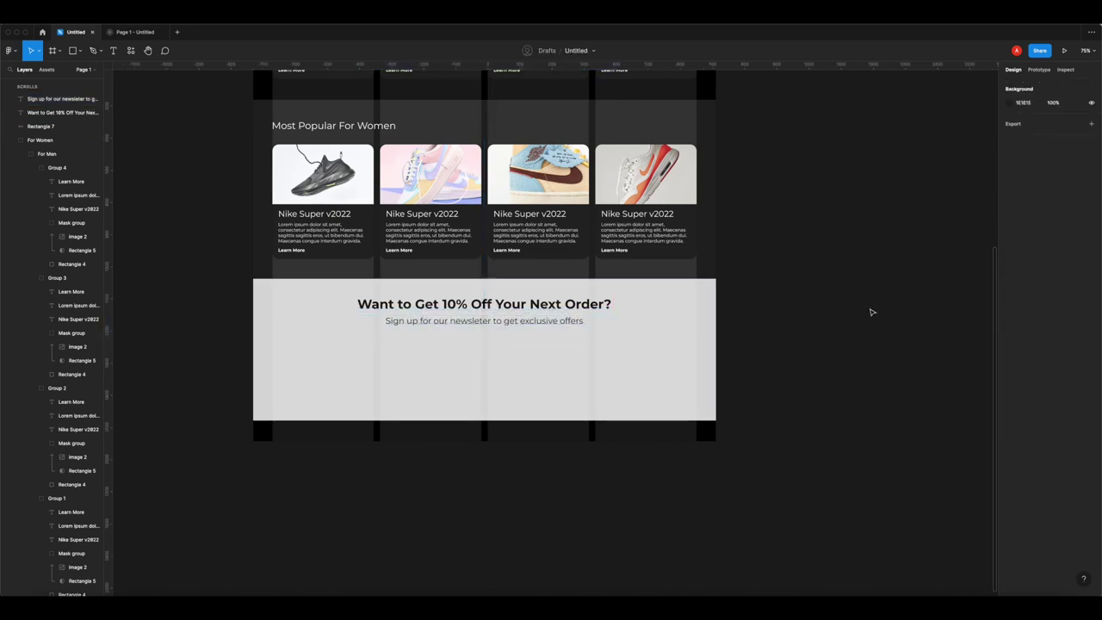
- Draw a rectangle beneath the subheading, fit it to the middle two layout columns at 650 wide, and set its height to 40
{"action": "left_click", "coordinate": [72, 50]}
{"action": "left_click_drag", "start_coordinate": [377, 341], "coordinate": [590, 368]}
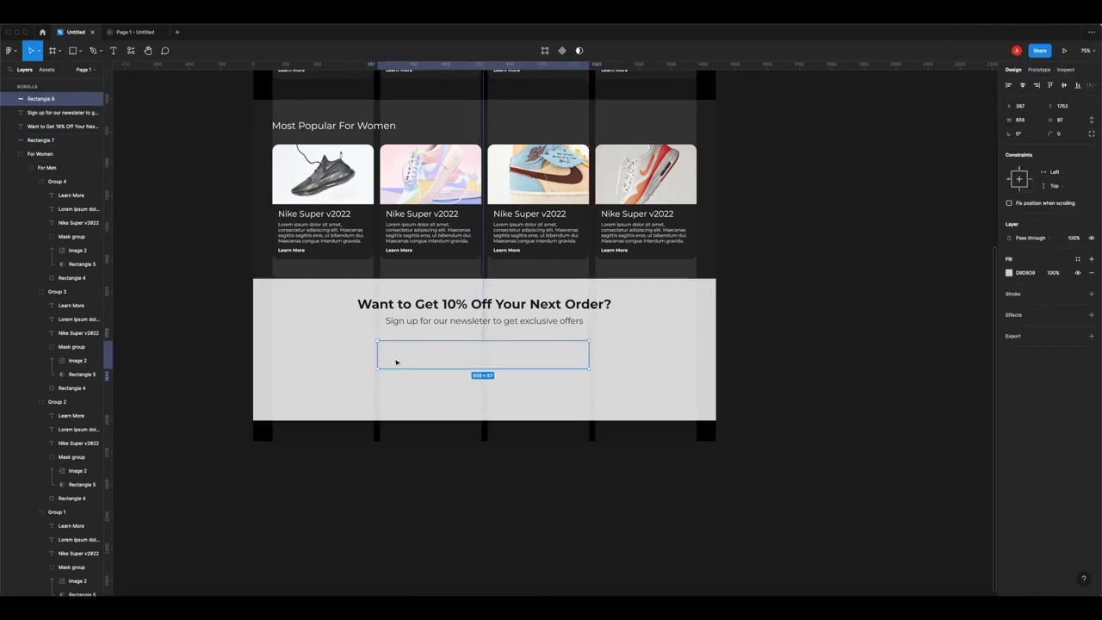
{"action": "scroll", "coordinate": [396, 361], "scroll_direction": "up", "scroll_amount": 5}
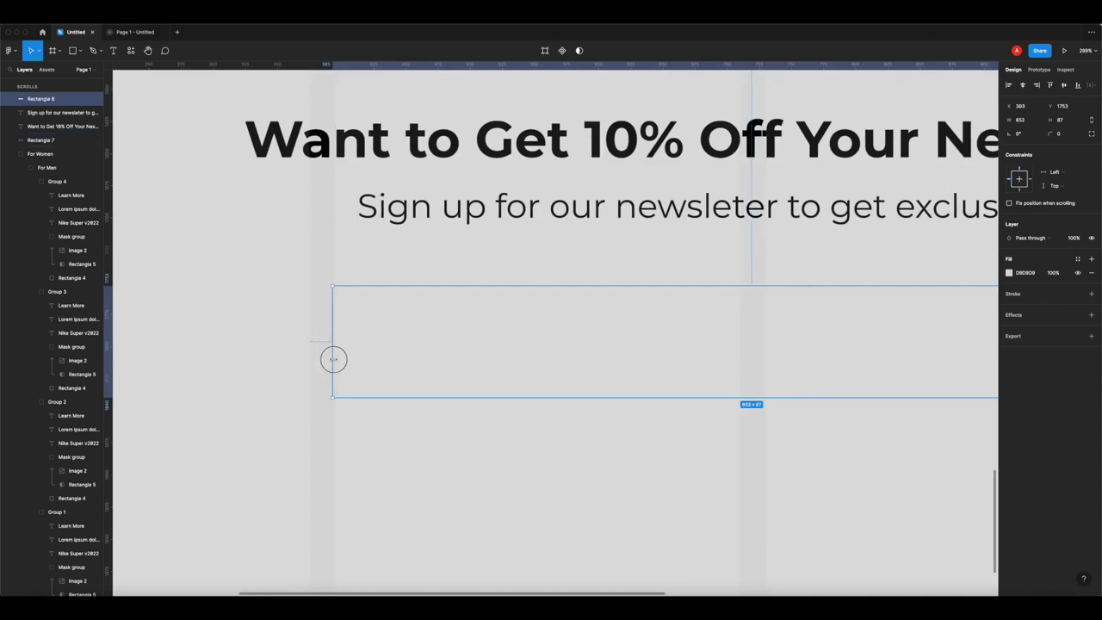
{"action": "scroll", "coordinate": [500, 366], "scroll_direction": "down", "scroll_amount": 5}
{"action": "left_click_drag", "start_coordinate": [492, 374], "coordinate": [490, 346]}
{"action": "left_click", "coordinate": [1062, 124]}
{"action": "type", "text": "40"}
{"action": "key", "text": "Return"}
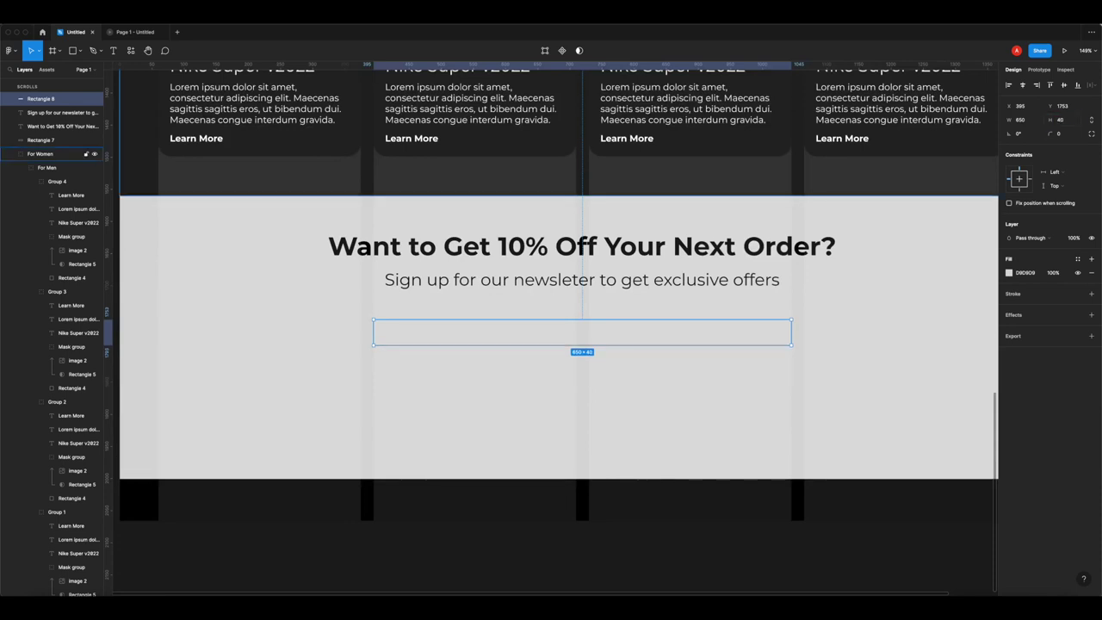
- Fill the new rectangle beneath the subheading with white (FFFFFF) and set its height to 50
{"action": "left_click", "coordinate": [1009, 272]}
{"action": "left_click_drag", "start_coordinate": [973, 310], "coordinate": [810, 259]}
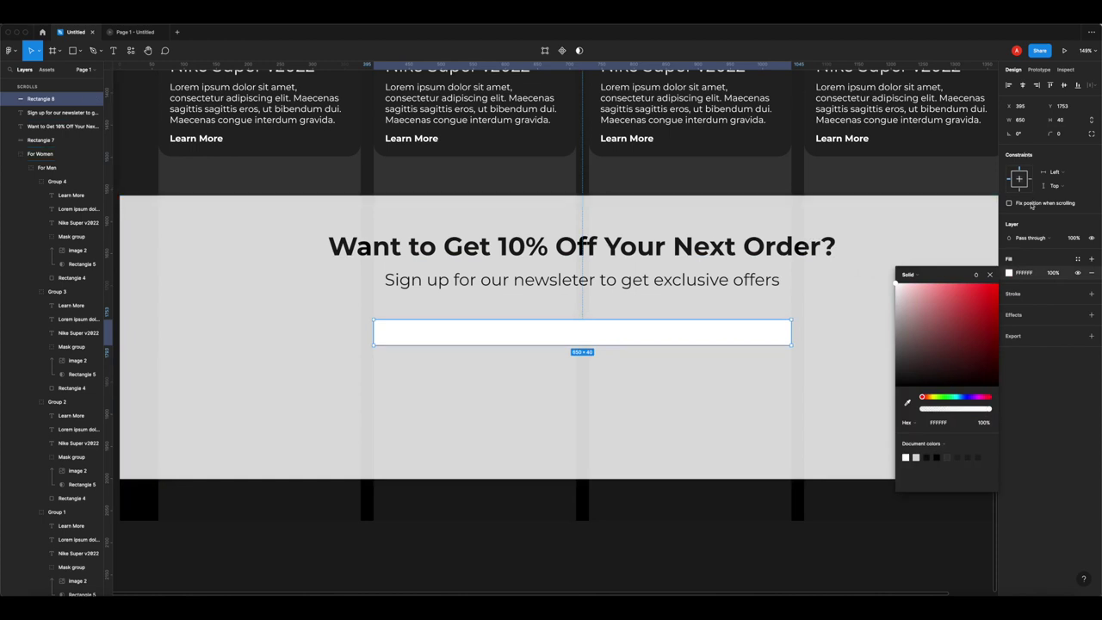
{"action": "left_click", "coordinate": [1069, 121]}
{"action": "type", "text": "50"}
{"action": "key", "text": "Return"}
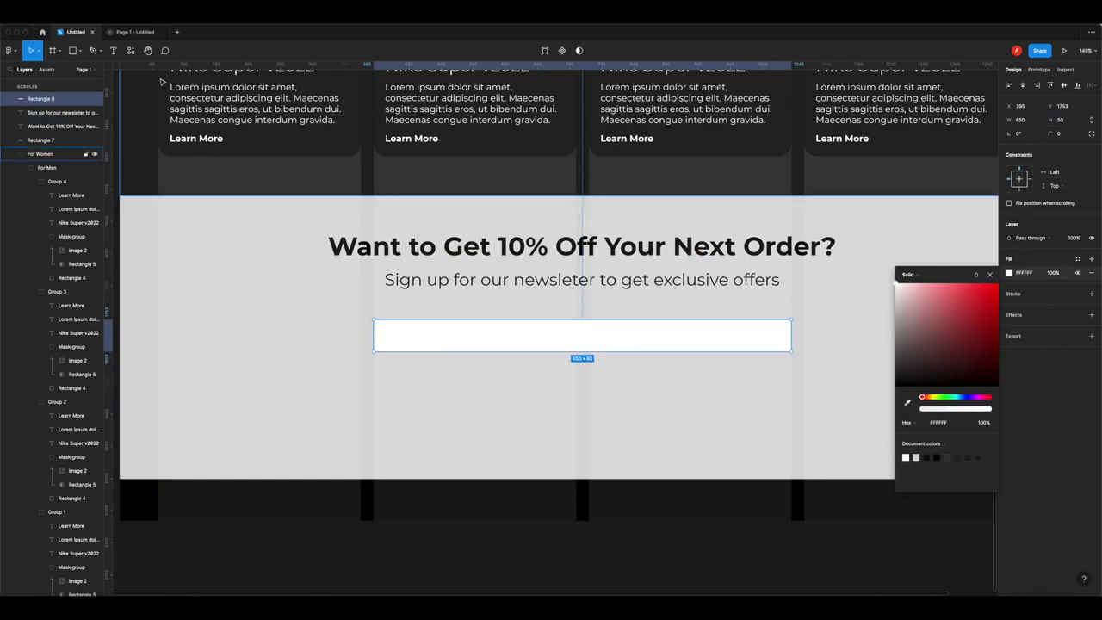
- Check the sign-up section in the prototype preview and reposition the white rectangle beneath the subheading at Y 1750
{"action": "key", "text": "super+alt+Return"}
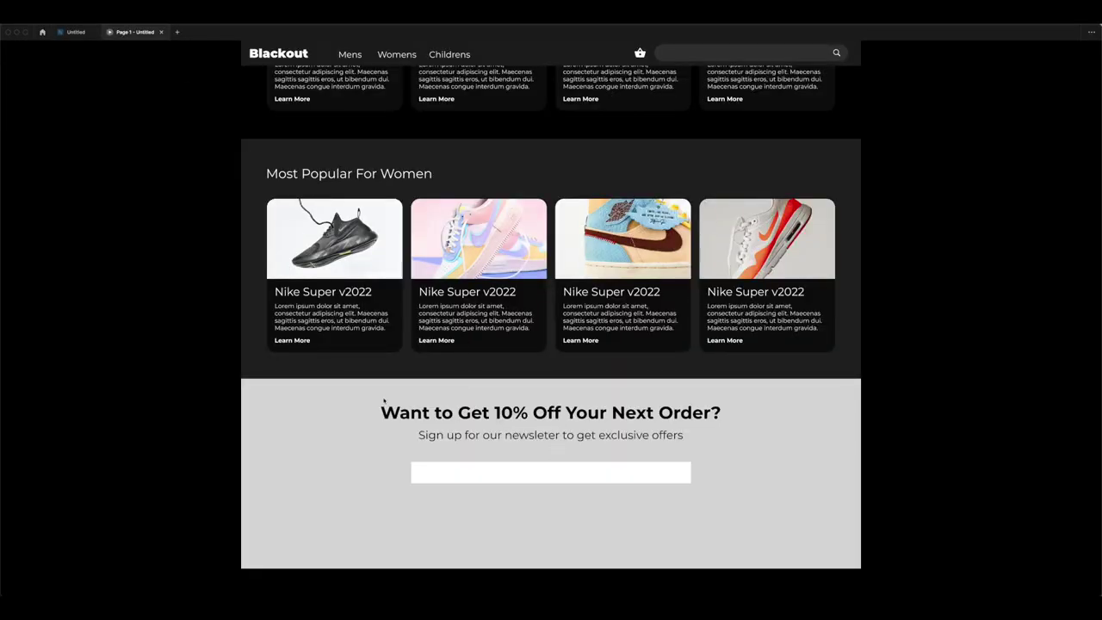
{"action": "left_click", "coordinate": [76, 32]}
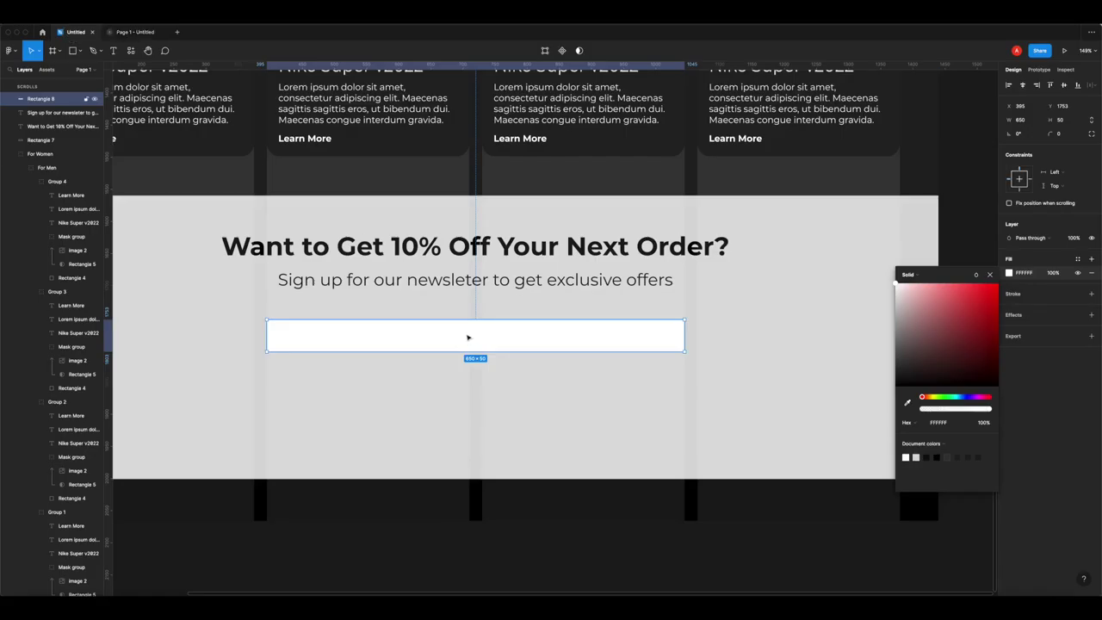
{"action": "left_click_drag", "start_coordinate": [464, 320], "coordinate": [461, 305]}
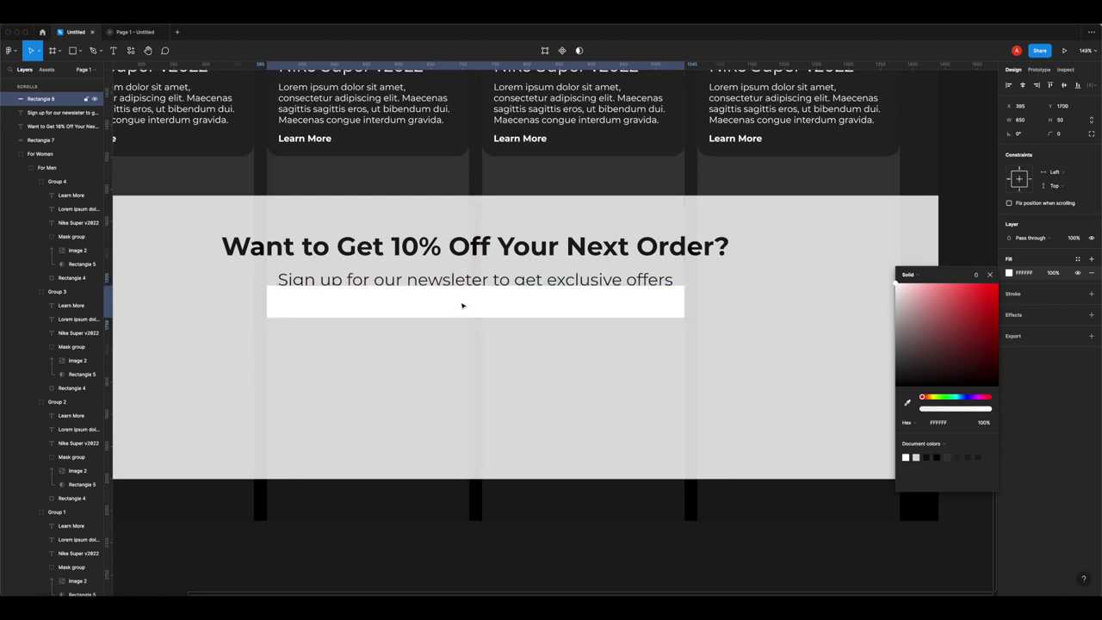
{"action": "key", "text": "shift+Down"}
{"action": "key", "text": "shift+Down"}
{"action": "key", "text": "shift+Down"}
{"action": "key", "text": "shift+Down"}
{"action": "key", "text": "shift+Down"}
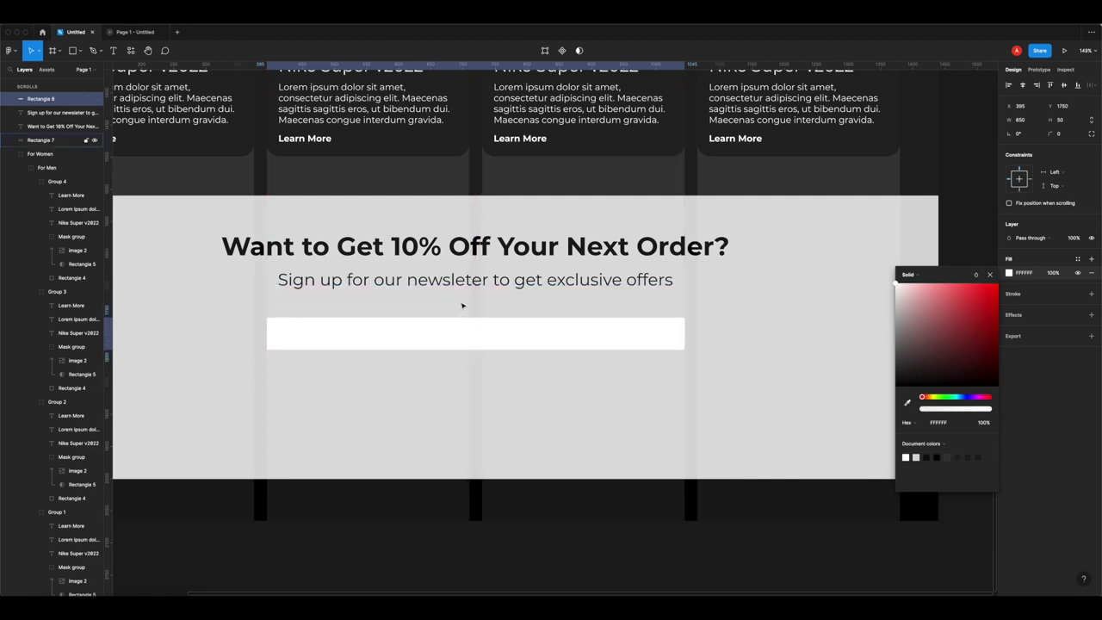
- Add a text box about 302 × 34 inside the white rectangle reading "Enter Email Address"
{"action": "key", "text": "t"}
{"action": "left_click_drag", "start_coordinate": [281, 323], "coordinate": [472, 342]}
{"action": "type", "text": "Enter Email Address"}
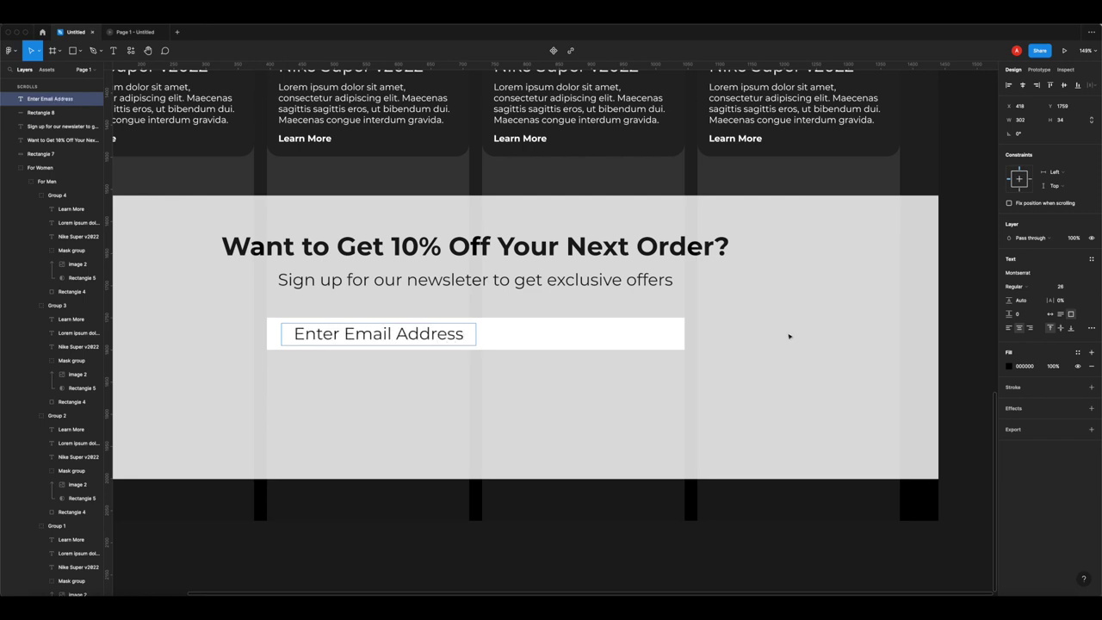
- Left-align the "Enter Email Address" text and set its font size to 16
{"action": "key", "text": "super+a"}
{"action": "left_click", "coordinate": [1008, 327]}
{"action": "left_click", "coordinate": [1066, 286]}
{"action": "type", "text": "12"}
{"action": "key", "text": "Return"}
{"action": "left_click", "coordinate": [1060, 286]}
{"action": "type", "text": "16"}
{"action": "key", "text": "Return"}
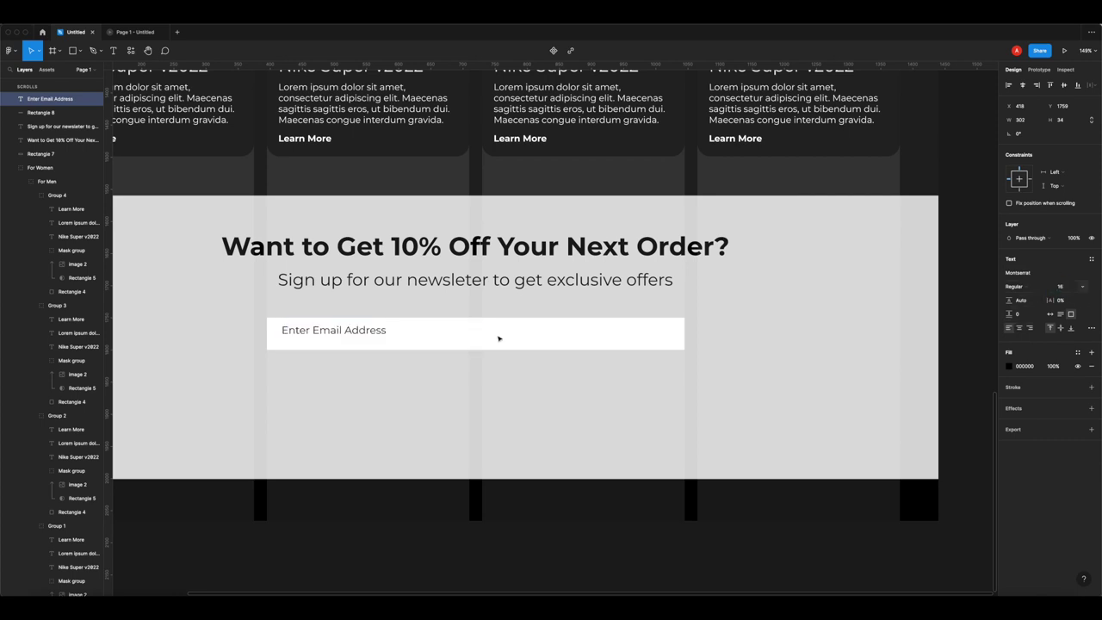
- Shorten the "Enter Email Address" text box to about 17 high and centre it vertically on the white rectangle
{"action": "left_click_drag", "start_coordinate": [365, 345], "coordinate": [370, 334]}
{"action": "left_click", "coordinate": [502, 336], "text": "shift"}
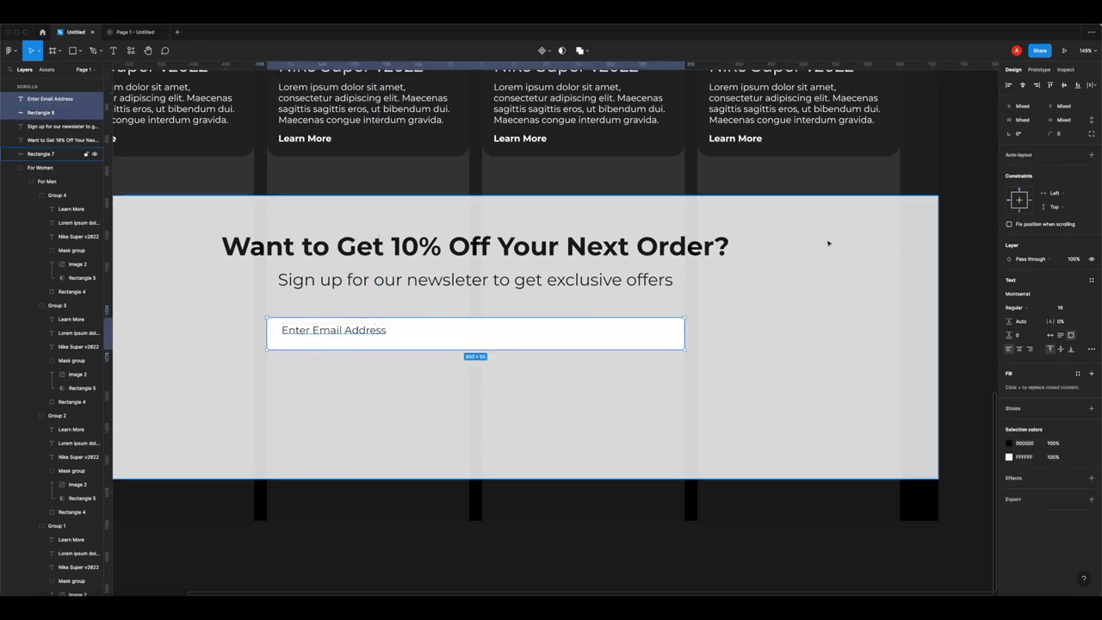
{"action": "left_click", "coordinate": [1065, 86]}
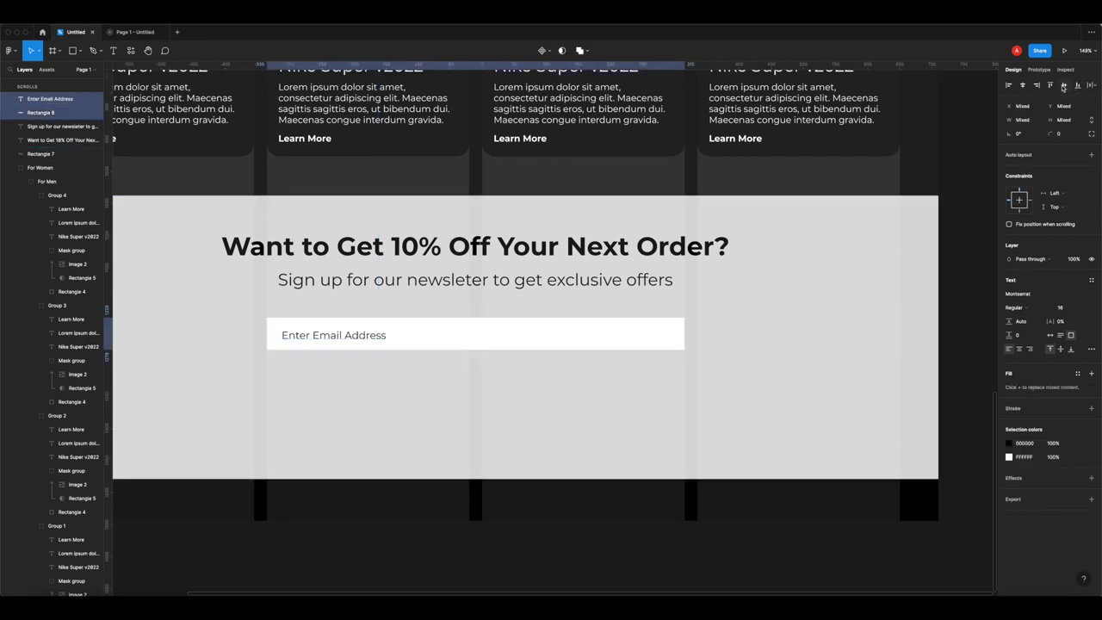
{"action": "left_click", "coordinate": [359, 533]}
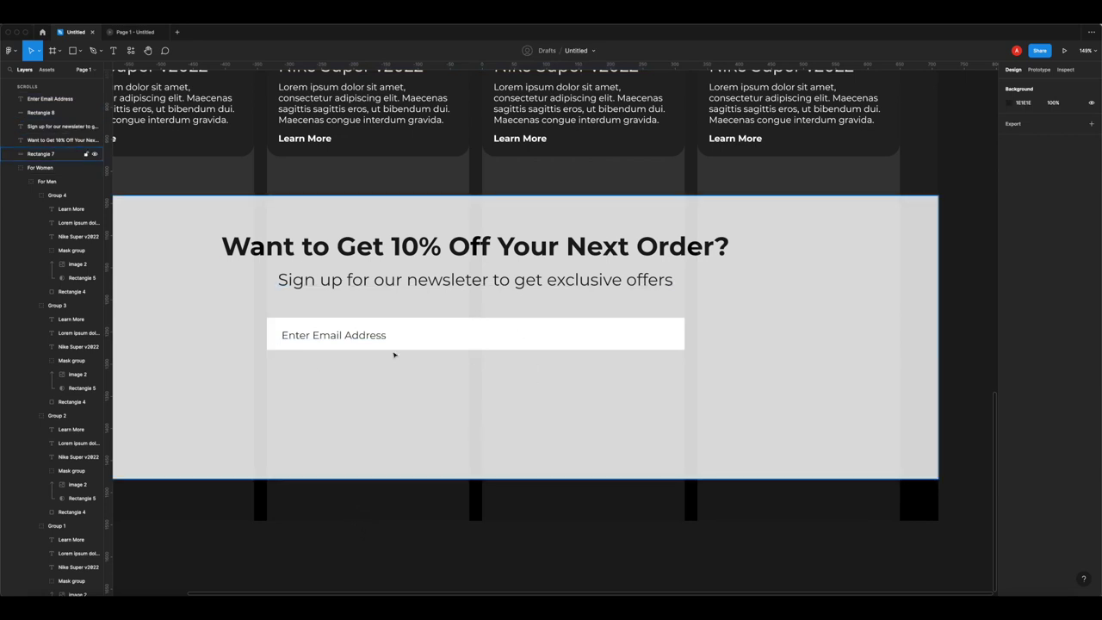
- Duplicate the subheading below the email field and change the copy to "*Terms and conditions apply see our Privacy Policy"
{"action": "left_click_drag", "start_coordinate": [394, 281], "coordinate": [427, 389]}
{"action": "key", "text": "Return"}
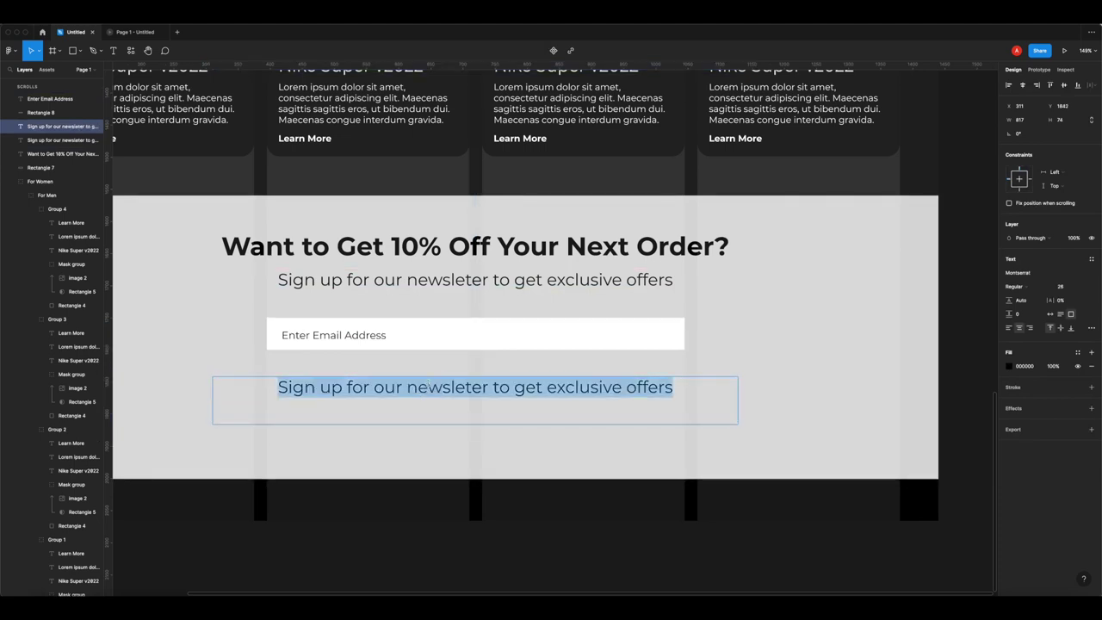
{"action": "type", "text": "*Terms and conditions apply see our Privacy Policy"}
- Set the words "Privacy Policy" in the terms line to Bold
{"action": "double_click", "coordinate": [604, 387]}
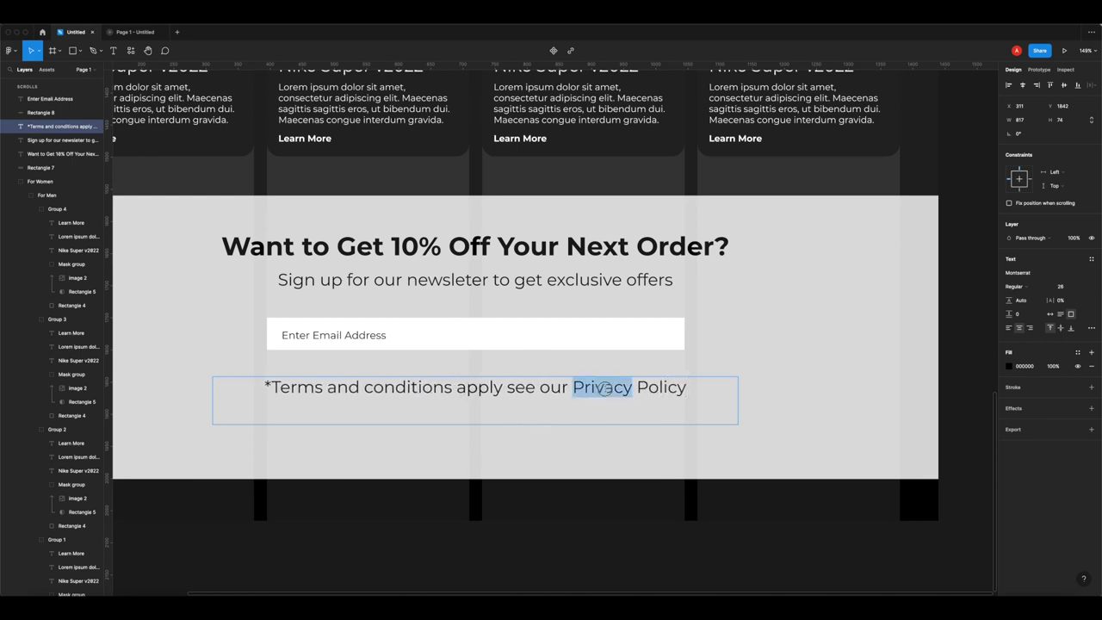
{"action": "key", "text": "shift+alt+Right"}
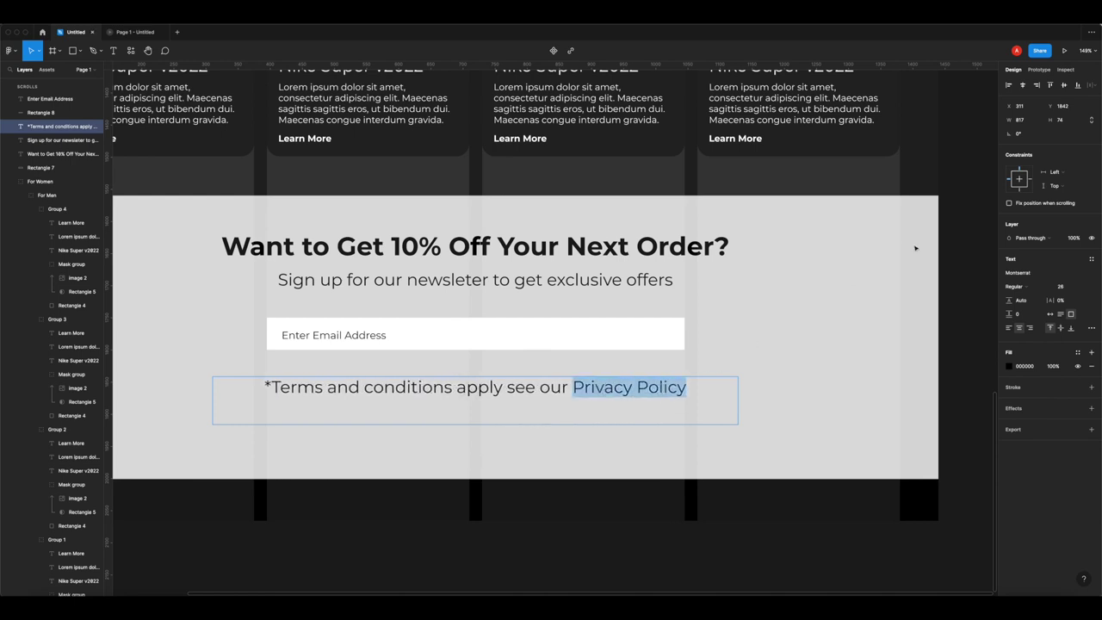
{"action": "left_click", "coordinate": [1023, 288]}
{"action": "left_click", "coordinate": [1032, 316]}
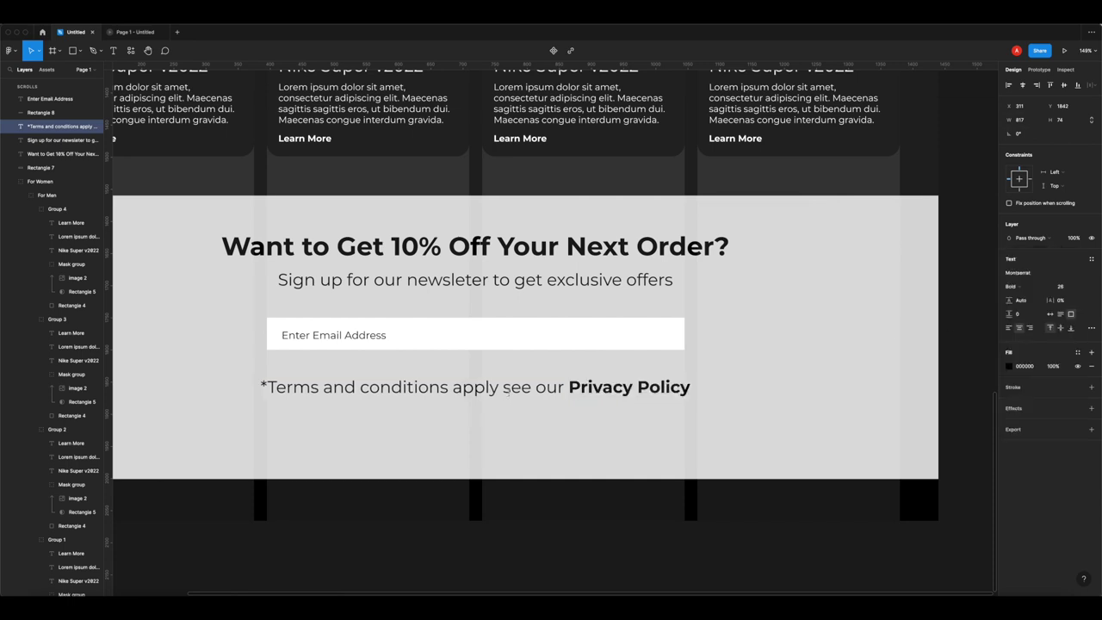
- Set the font size of the whole terms and conditions line to 20
{"action": "key", "text": "super+a"}
{"action": "left_click", "coordinate": [1068, 287]}
{"action": "type", "text": "20"}
{"action": "key", "text": "Return"}
{"action": "key", "text": "Escape"}
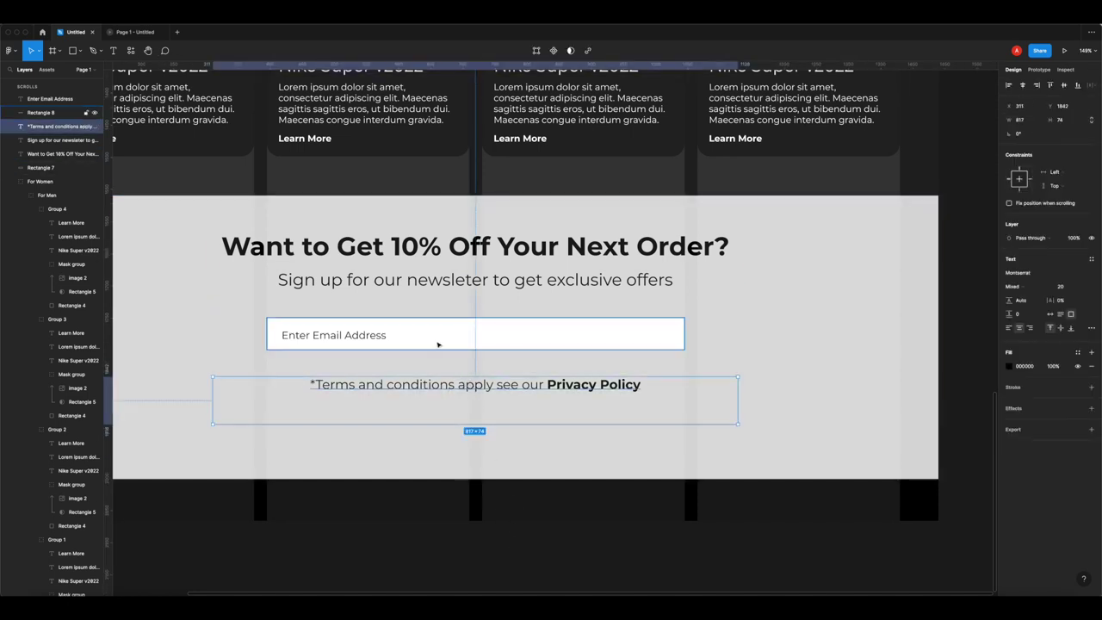
- Nudge the terms and conditions line vertically to settle its spacing below the email field at Y 1845
{"action": "key", "text": "shift+Up"}
{"action": "key", "text": "shift+Up"}
{"action": "key", "text": "shift+Up"}
{"action": "key", "text": "shift+Up"}
{"action": "key", "text": "Up"}
{"action": "key", "text": "Up"}
{"action": "key", "text": "Up"}
{"action": "key", "text": "Up"}
{"action": "key", "text": "Down"}
{"action": "key", "text": "Down"}
{"action": "key", "text": "Down"}
{"action": "key", "text": "Down"}
{"action": "key", "text": "Down"}
{"action": "key", "text": "Down"}
{"action": "key", "text": "Down"}
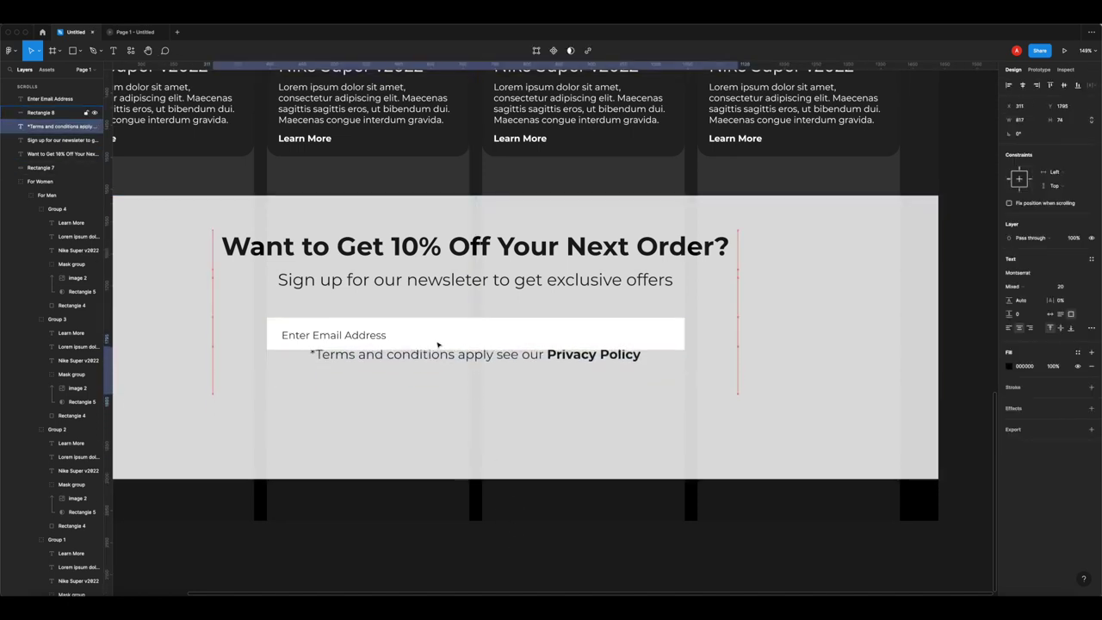
{"action": "key", "text": "shift+Down"}
{"action": "key", "text": "shift+Down"}
{"action": "key", "text": "shift+Down"}
{"action": "key", "text": "shift+Down"}
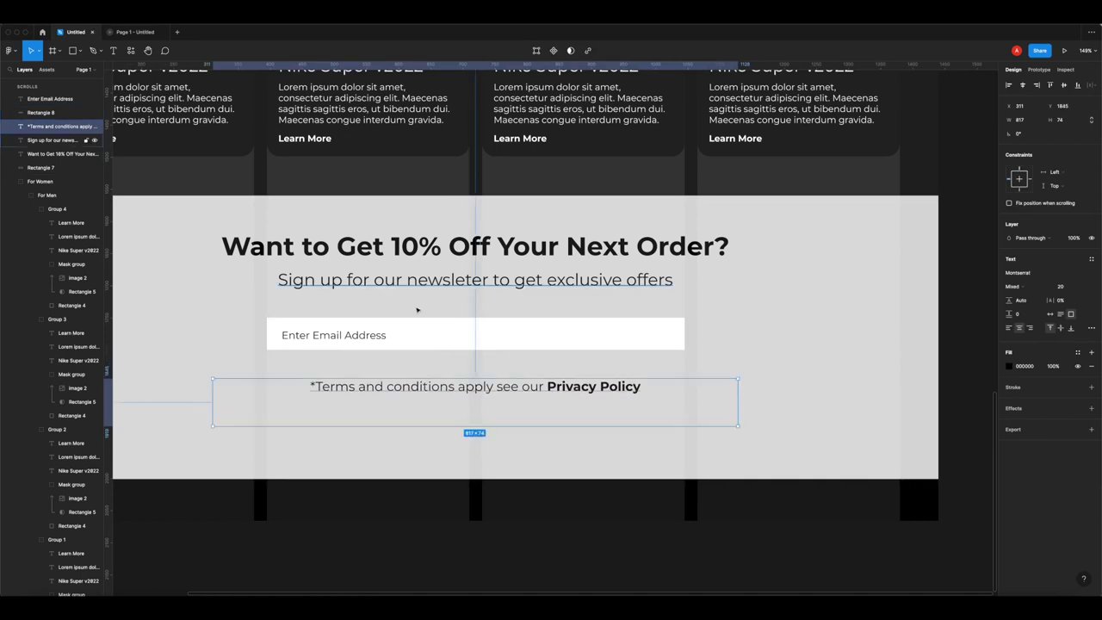
- Group the "Enter Email Address" text with its white rectangle and name the group "Enter Email"
{"action": "left_click", "coordinate": [377, 335]}
{"action": "left_click", "coordinate": [377, 334], "text": "shift"}
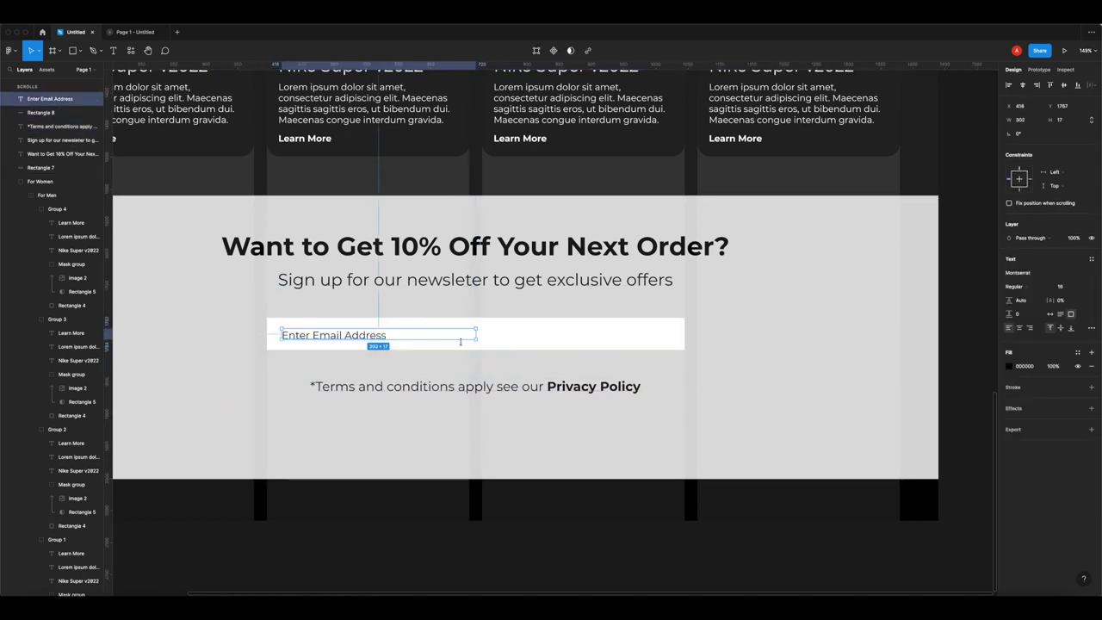
{"action": "right_click", "coordinate": [542, 329]}
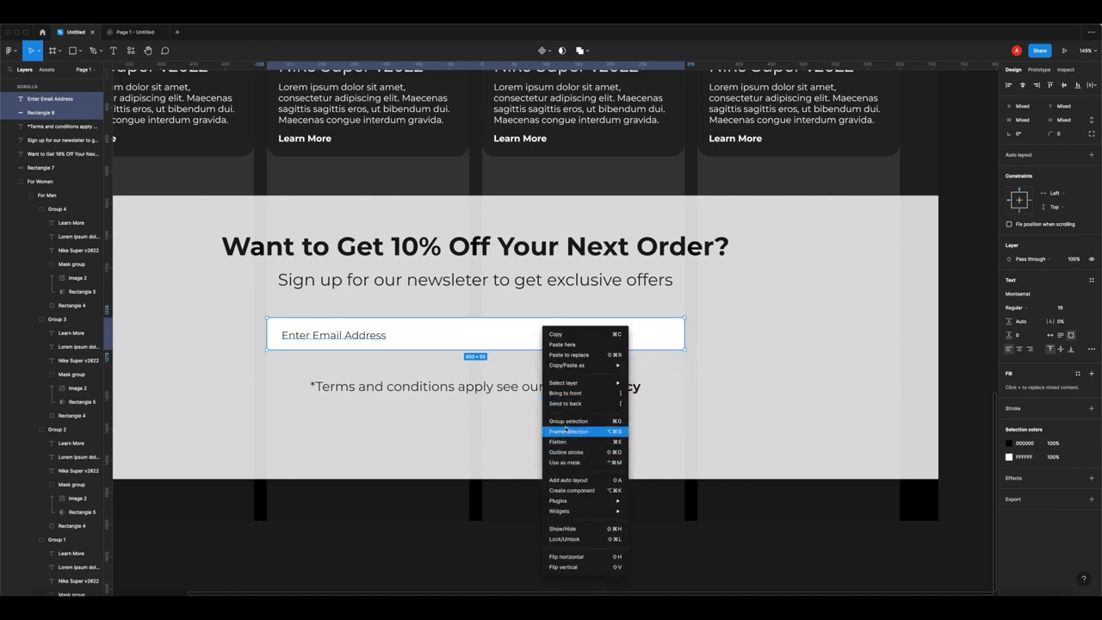
{"action": "left_click", "coordinate": [564, 421]}
{"action": "double_click", "coordinate": [36, 99]}
{"action": "type", "text": "Enter Email"}
{"action": "key", "text": "Return"}
- Group the discount heading, subheading, email field and terms line together
{"action": "left_click", "coordinate": [60, 113], "text": "shift"}
{"action": "left_click", "coordinate": [427, 273], "text": "shift"}
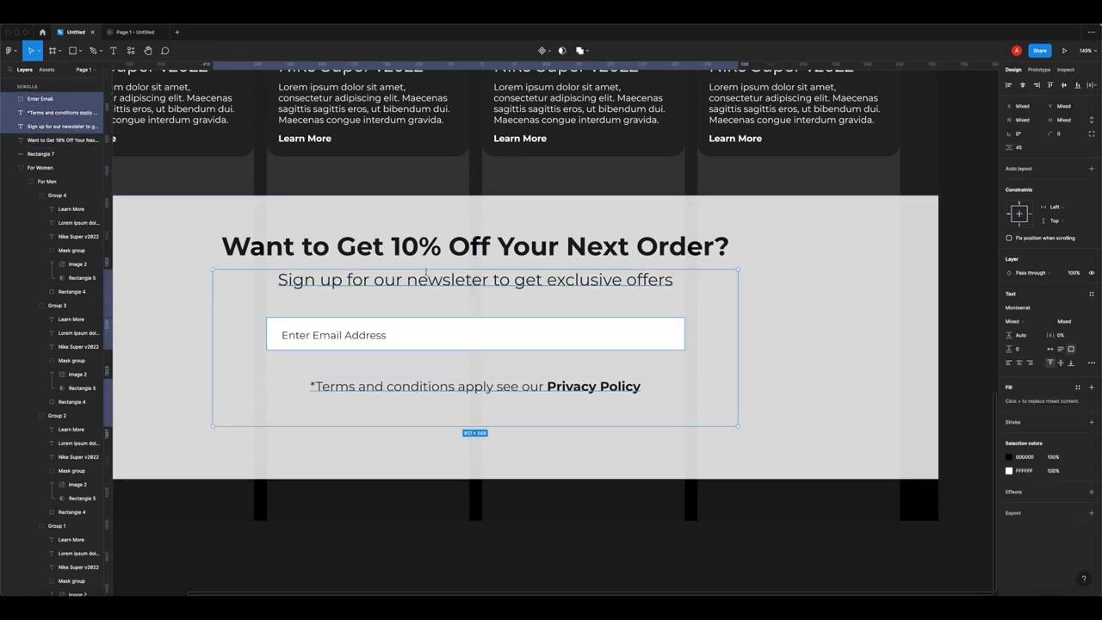
{"action": "left_click", "coordinate": [457, 255], "text": "shift"}
{"action": "right_click", "coordinate": [479, 246]}
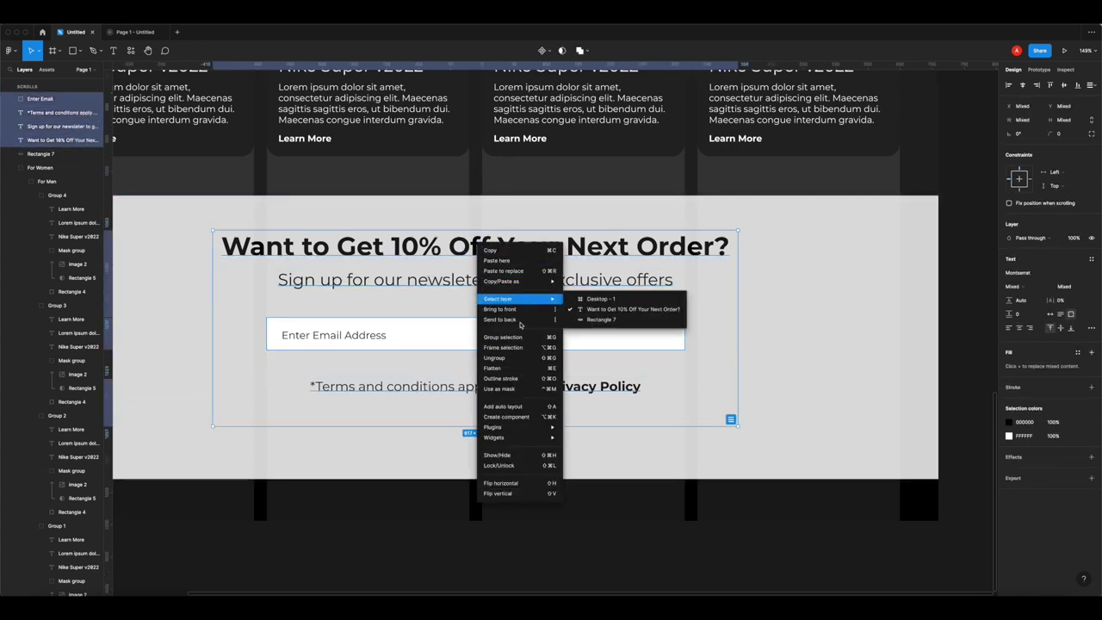
{"action": "left_click", "coordinate": [520, 338]}
- Centre the sign-up content group vertically on the light rectangle and check the section in the prototype preview
{"action": "left_click", "coordinate": [850, 261], "text": "shift"}
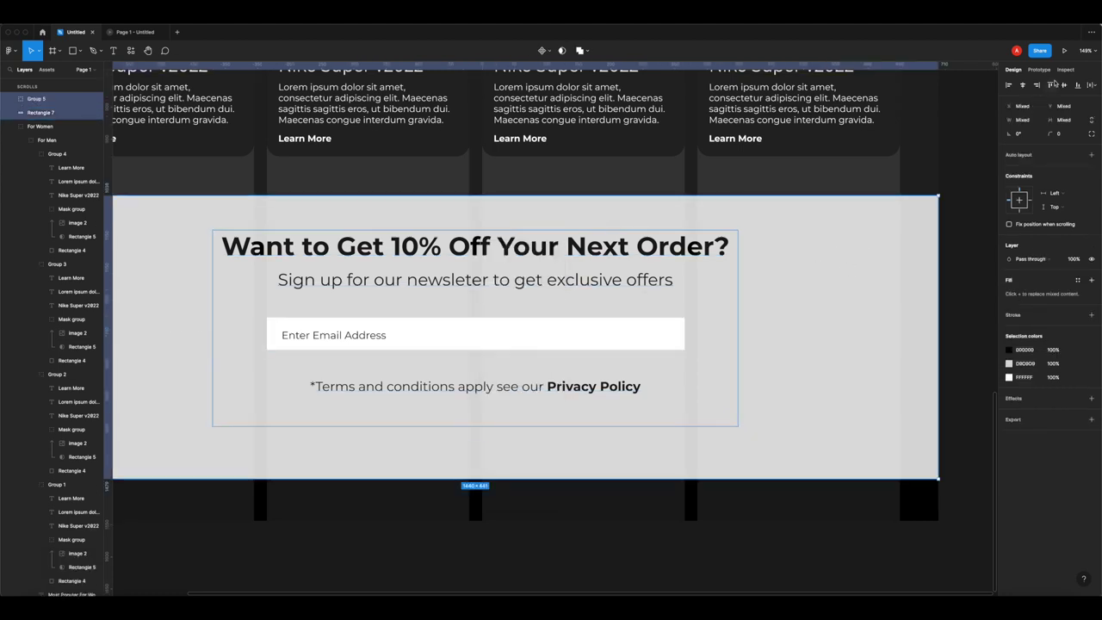
{"action": "left_click", "coordinate": [1065, 85]}
{"action": "left_click", "coordinate": [579, 527]}
{"action": "scroll", "coordinate": [530, 520], "scroll_direction": "down", "scroll_amount": 5}
{"action": "key", "text": "super+alt+Return"}
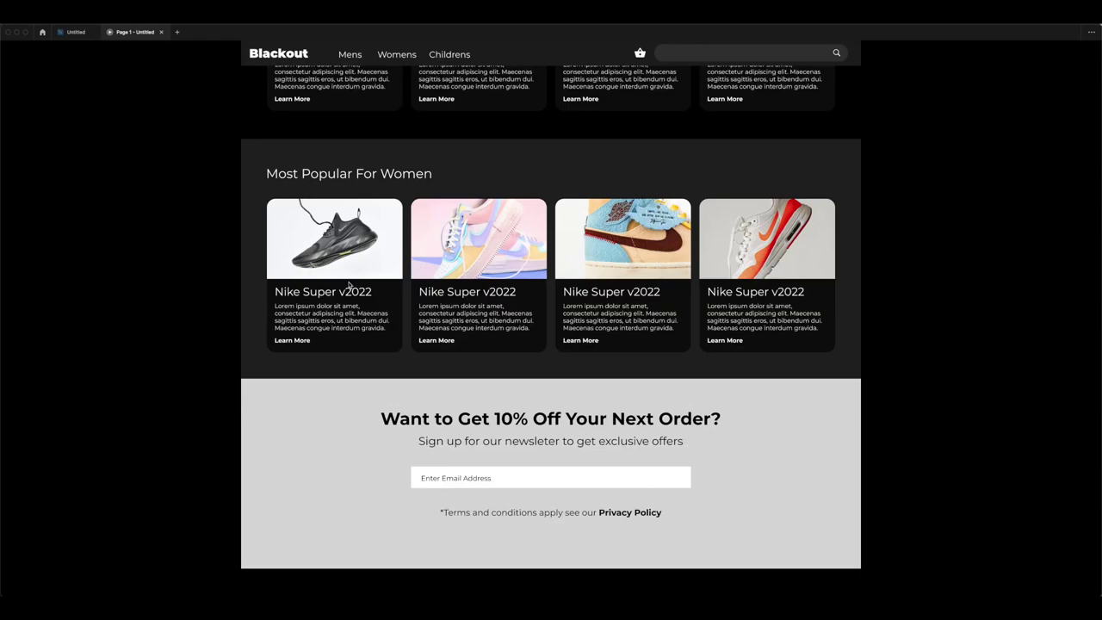
- Draw a text box about 273 × 27 in the dark footer strip below the sign-up section, starting at the first column's edge
{"action": "scroll", "coordinate": [349, 284], "scroll_direction": "up", "scroll_amount": 5}
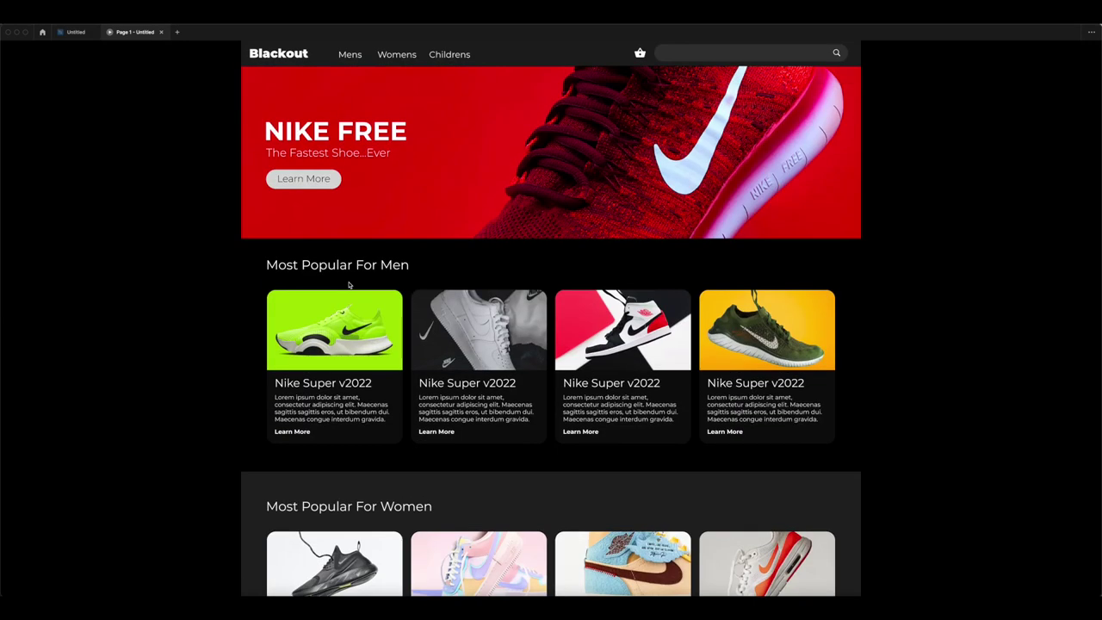
{"action": "scroll", "coordinate": [349, 284], "scroll_direction": "down", "scroll_amount": 5}
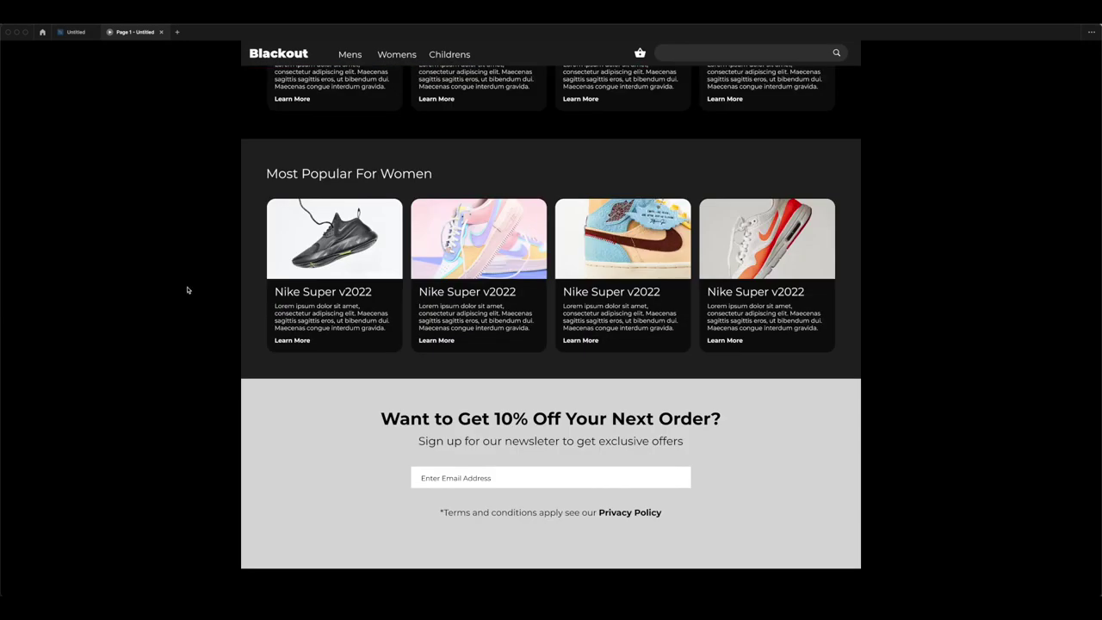
{"action": "left_click", "coordinate": [76, 32]}
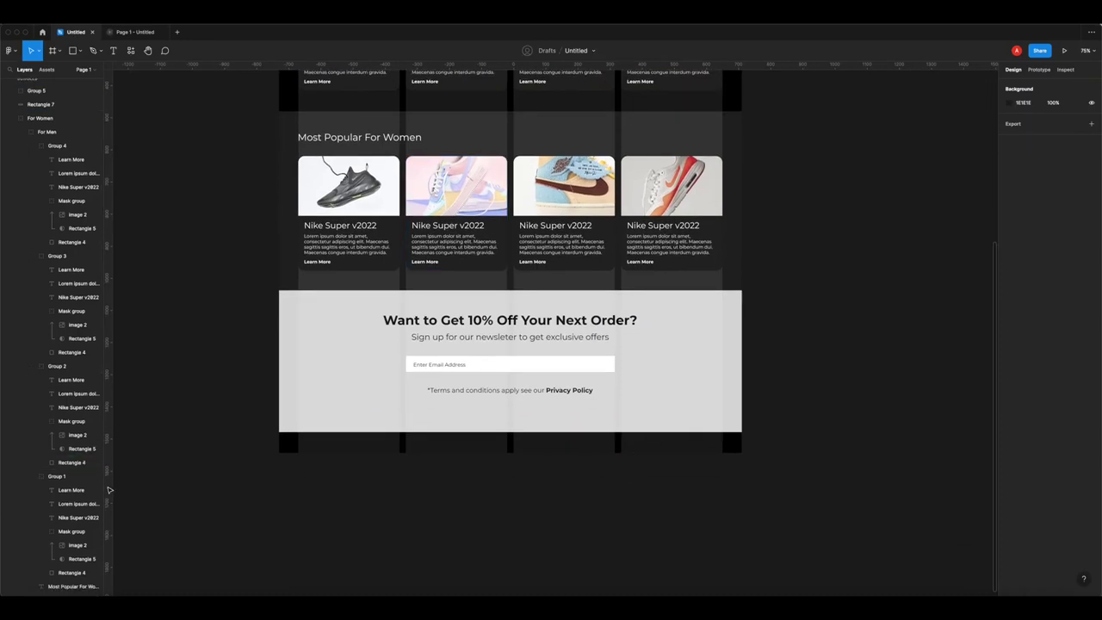
{"action": "scroll", "coordinate": [640, 457], "scroll_direction": "down", "scroll_amount": 1}
{"action": "left_click", "coordinate": [615, 436]}
{"action": "scroll", "coordinate": [599, 440], "scroll_direction": "left", "scroll_amount": 5}
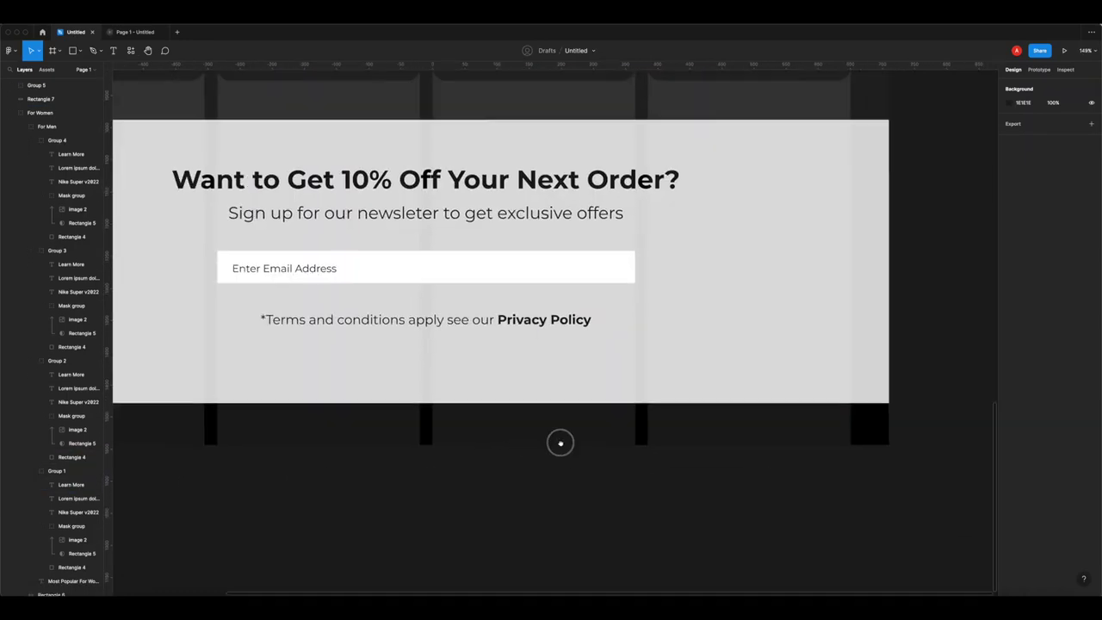
{"action": "left_click", "coordinate": [114, 52]}
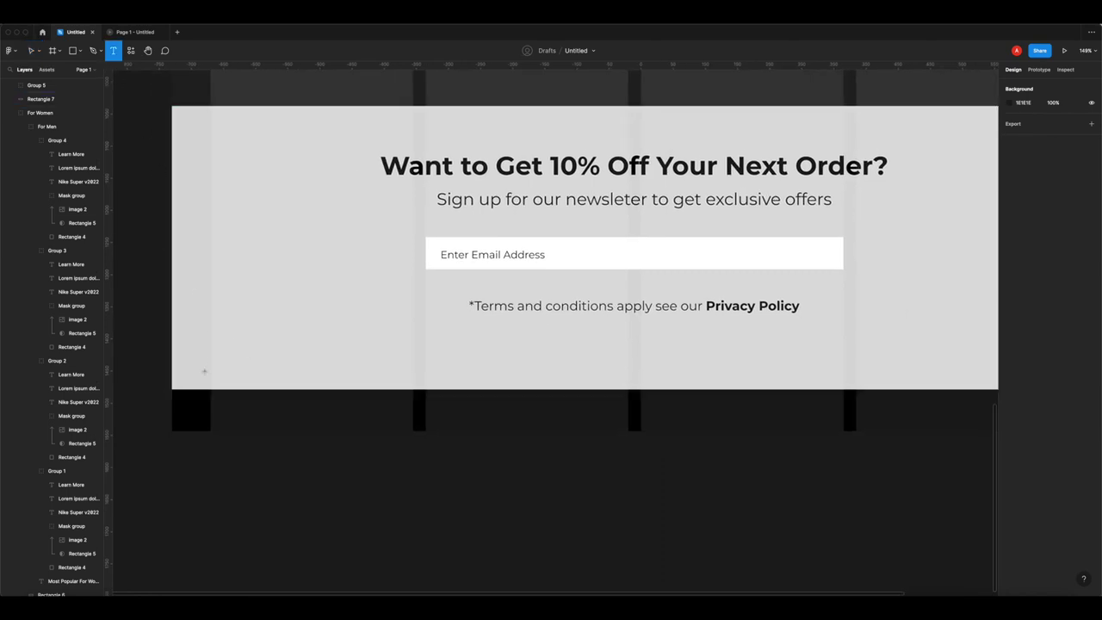
{"action": "left_click_drag", "start_coordinate": [214, 404], "coordinate": [385, 419]}
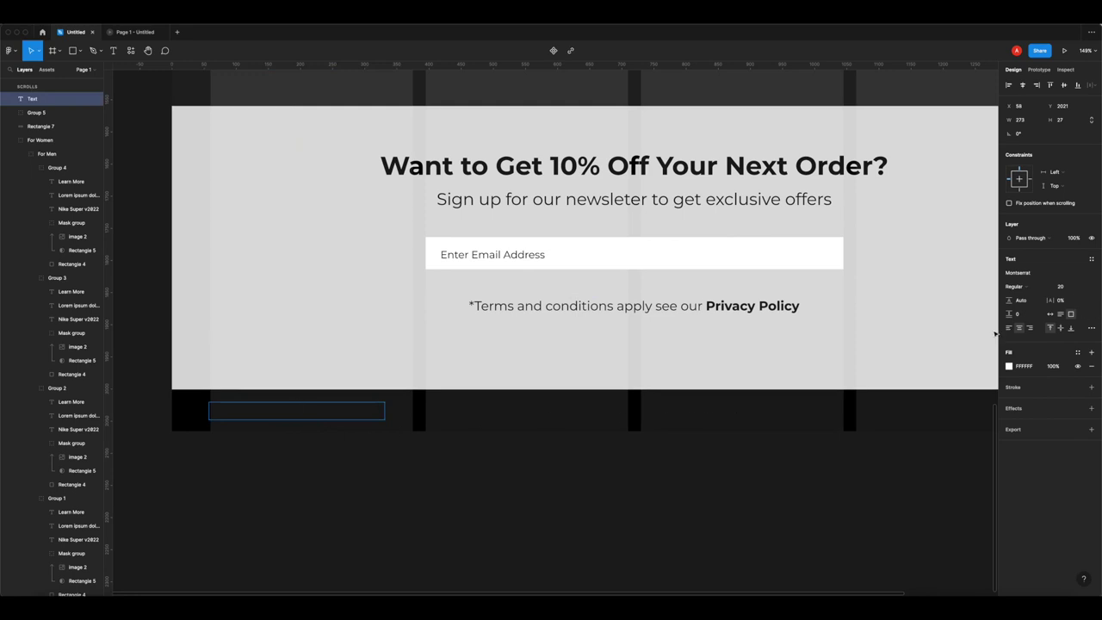
- Set the footer text to size 16, left-aligned, and enter "Copywright 2022 Blackout ltd"
{"action": "left_click", "coordinate": [1066, 287]}
{"action": "type", "text": "16"}
{"action": "key", "text": "Return"}
{"action": "type", "text": "Copywright 20"}
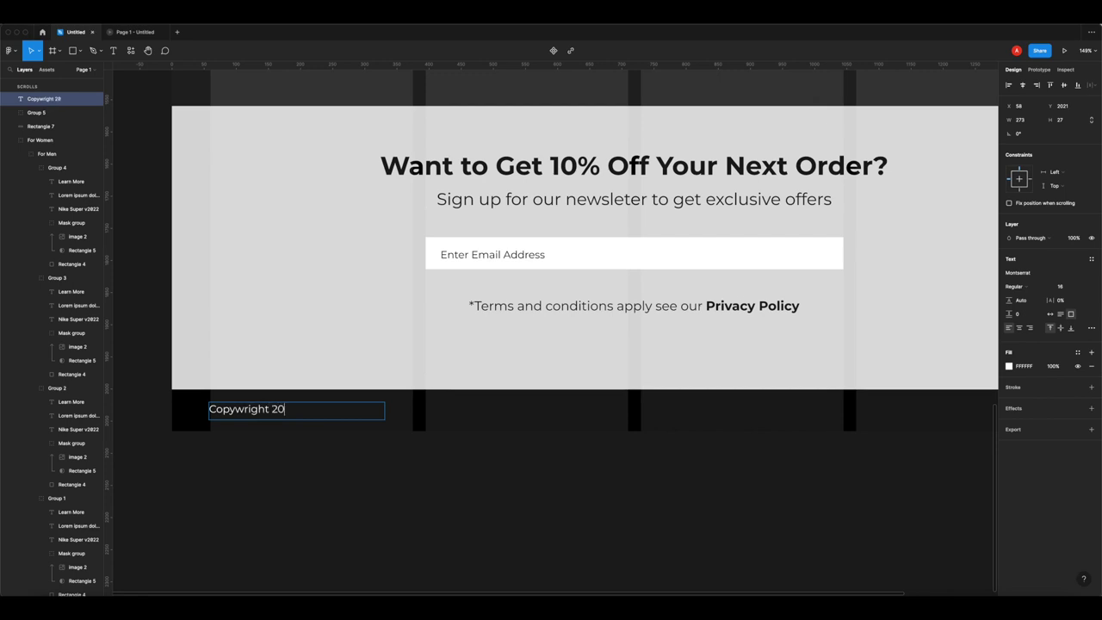
{"action": "type", "text": "22 Black"}
{"action": "left_click", "coordinate": [412, 475]}
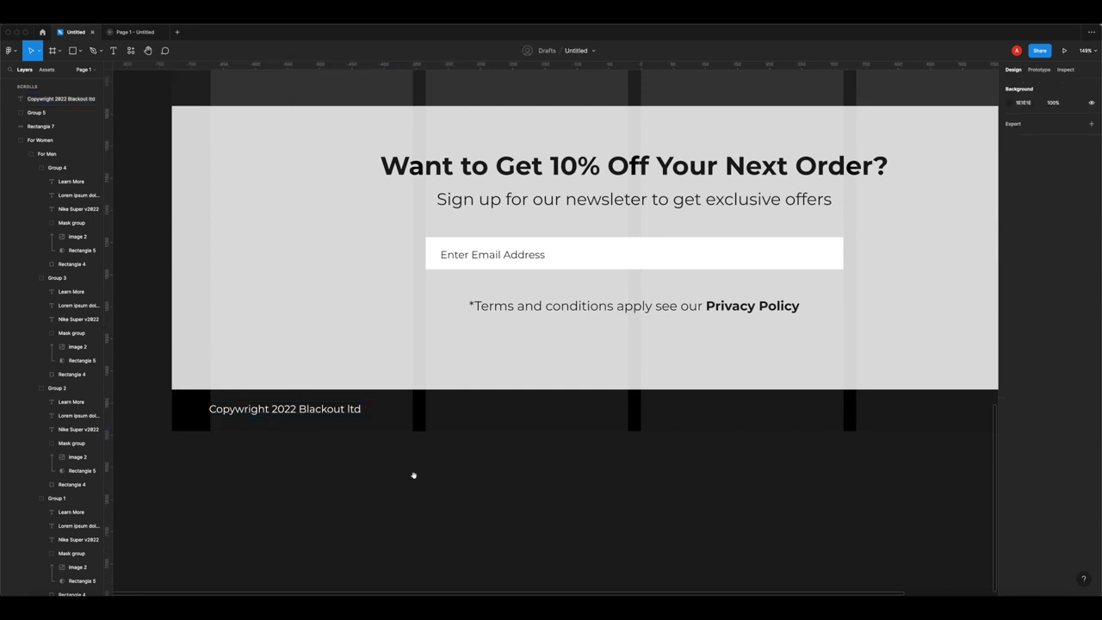
- Correct the spelling in the footer line so it reads "Copyright 2022 Blackout ltd"
{"action": "scroll", "coordinate": [413, 476], "scroll_direction": "down", "scroll_amount": 5}
{"action": "scroll", "coordinate": [337, 448], "scroll_direction": "up", "scroll_amount": 5}
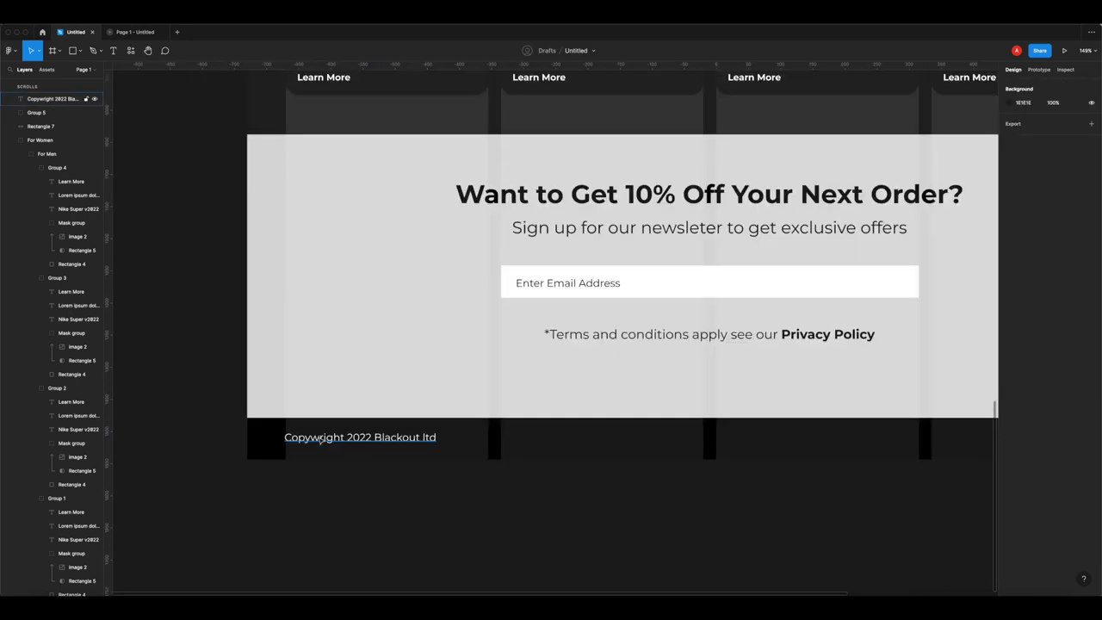
{"action": "left_click", "coordinate": [336, 443]}
{"action": "key", "text": "Escape"}
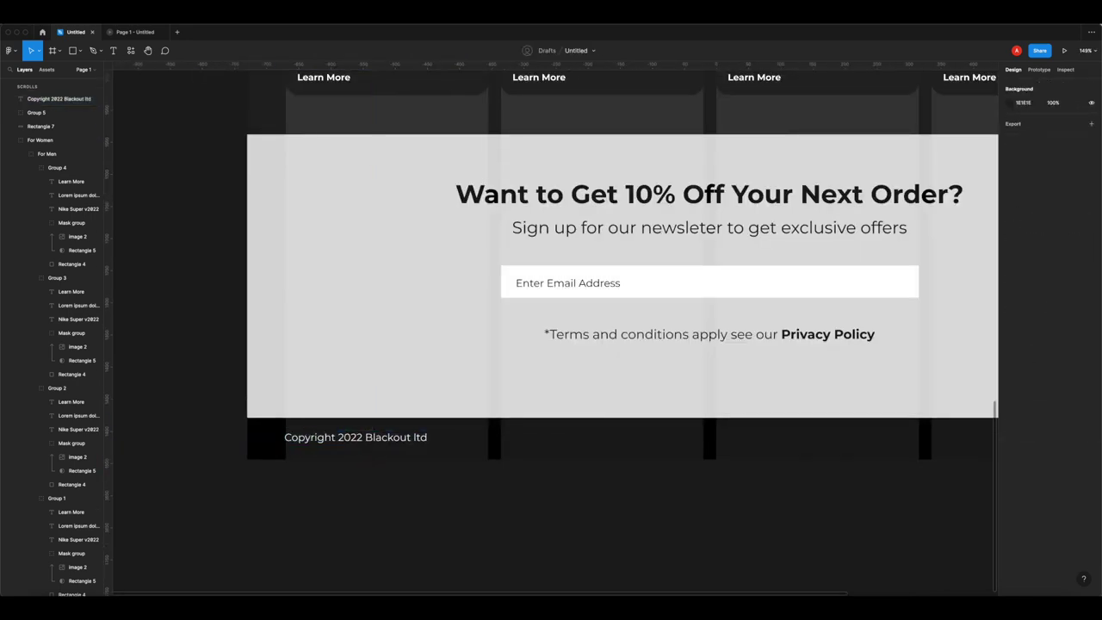
- Duplicate the copyright line along the footer to the last column's outer edge and right-align its text
{"action": "scroll", "coordinate": [551, 327], "scroll_direction": "right", "scroll_amount": 5}
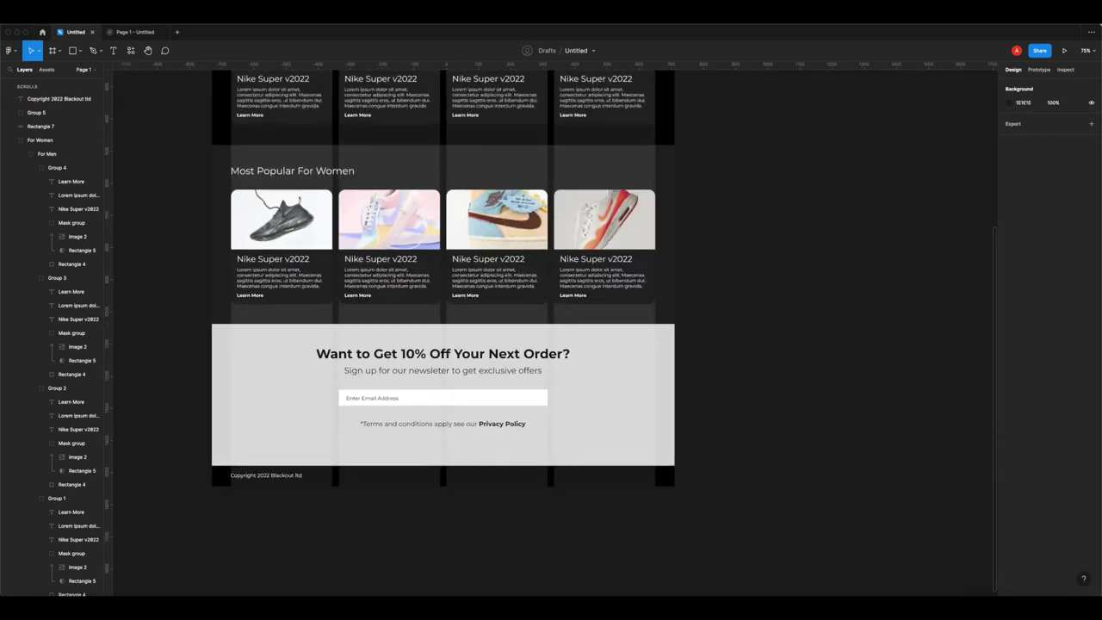
{"action": "left_click", "coordinate": [59, 98]}
{"action": "left_click_drag", "start_coordinate": [274, 475], "coordinate": [605, 475]}
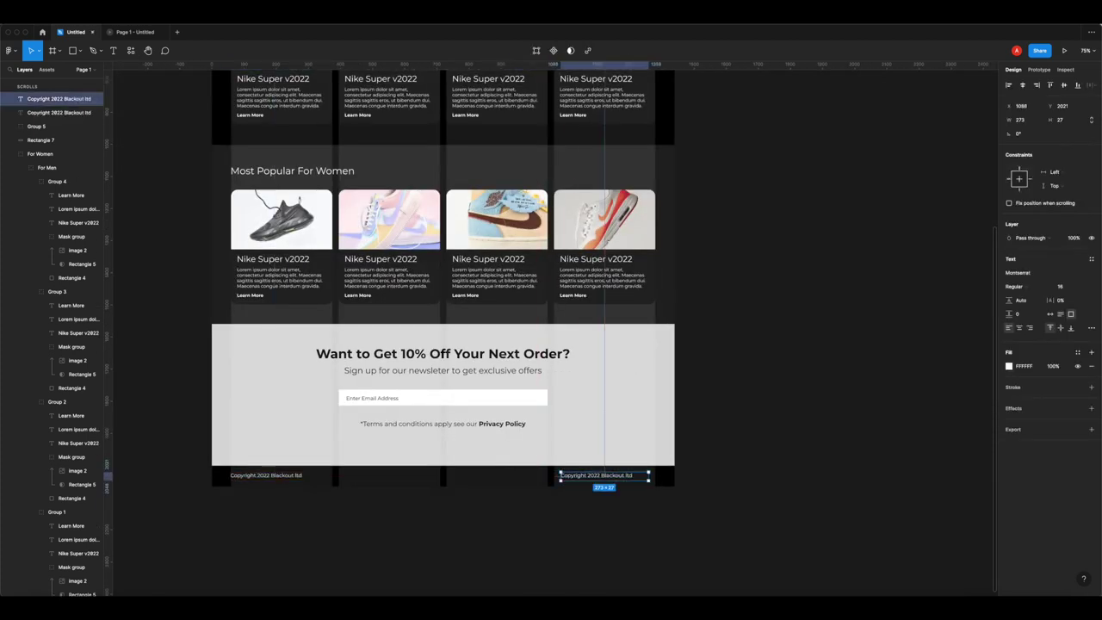
{"action": "scroll", "coordinate": [628, 475], "scroll_direction": "up", "scroll_amount": 5}
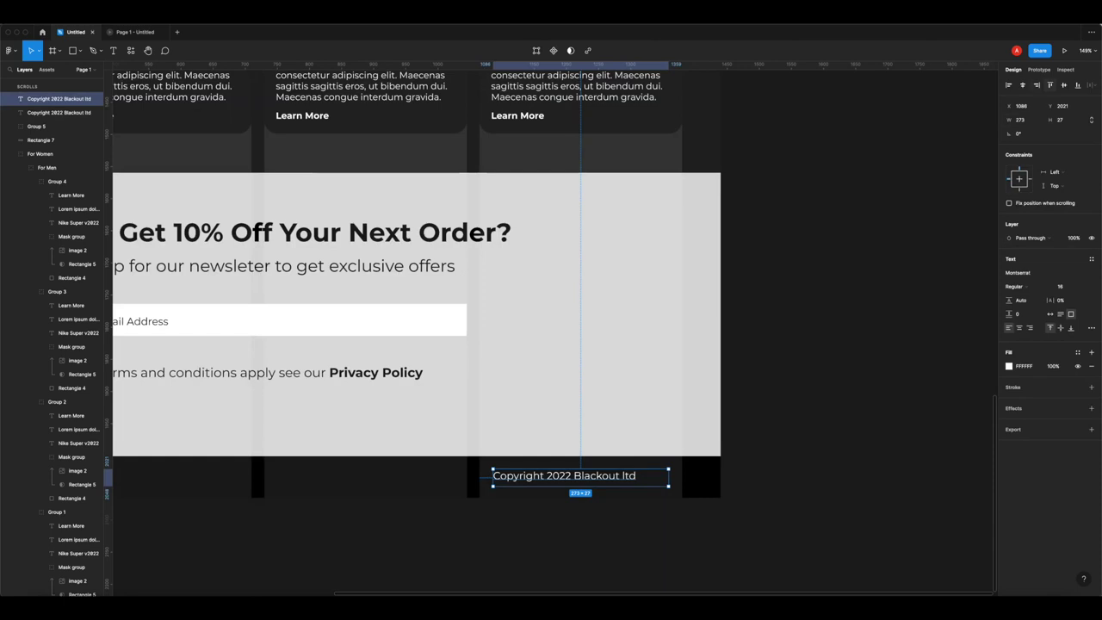
{"action": "scroll", "coordinate": [540, 484], "scroll_direction": "up", "scroll_amount": 5}
{"action": "key", "text": "shift+Right"}
{"action": "key", "text": "Right"}
{"action": "key", "text": "Right"}
{"action": "key", "text": "Right"}
{"action": "key", "text": "Right"}
- Replace the duplicated footer line's text with "Privacy Policy"
{"action": "key", "text": "Return"}
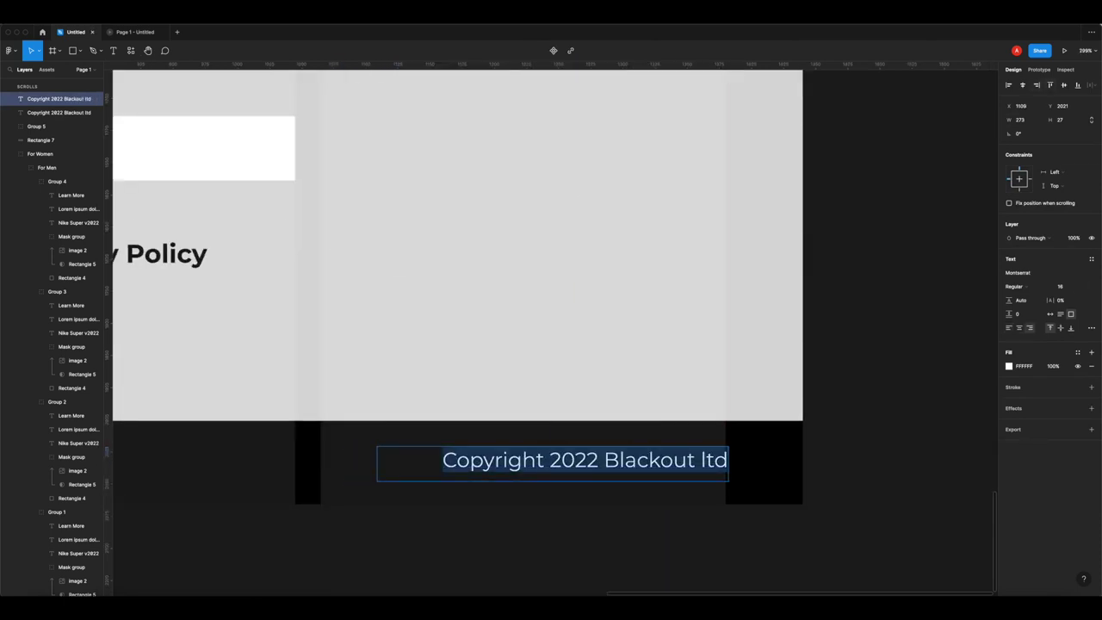
{"action": "type", "text": "Privaby Co"}
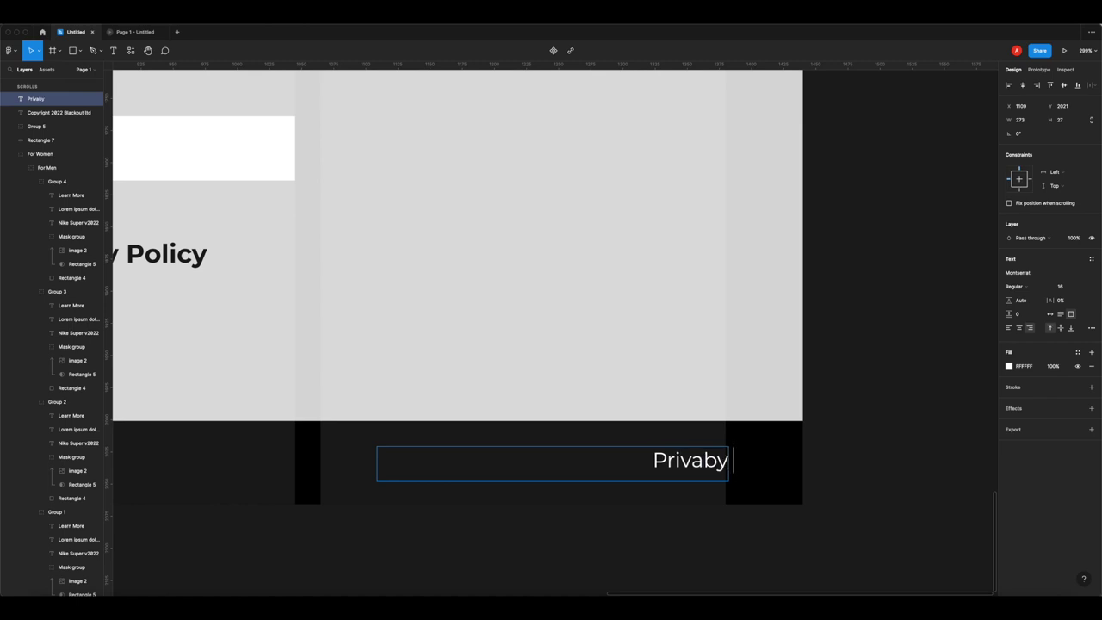
{"action": "key", "text": "BackSpace"}
{"action": "key", "text": "BackSpace"}
{"action": "key", "text": "BackSpace"}
{"action": "key", "text": "BackSpace"}
{"action": "key", "text": "BackSpace"}
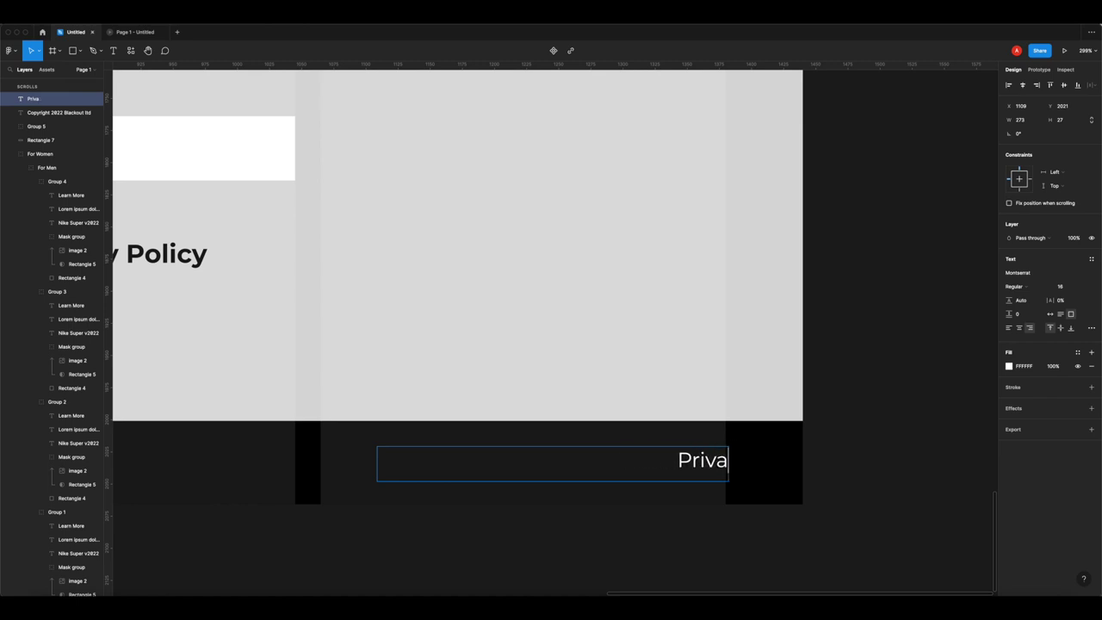
{"action": "type", "text": "cy Policy"}
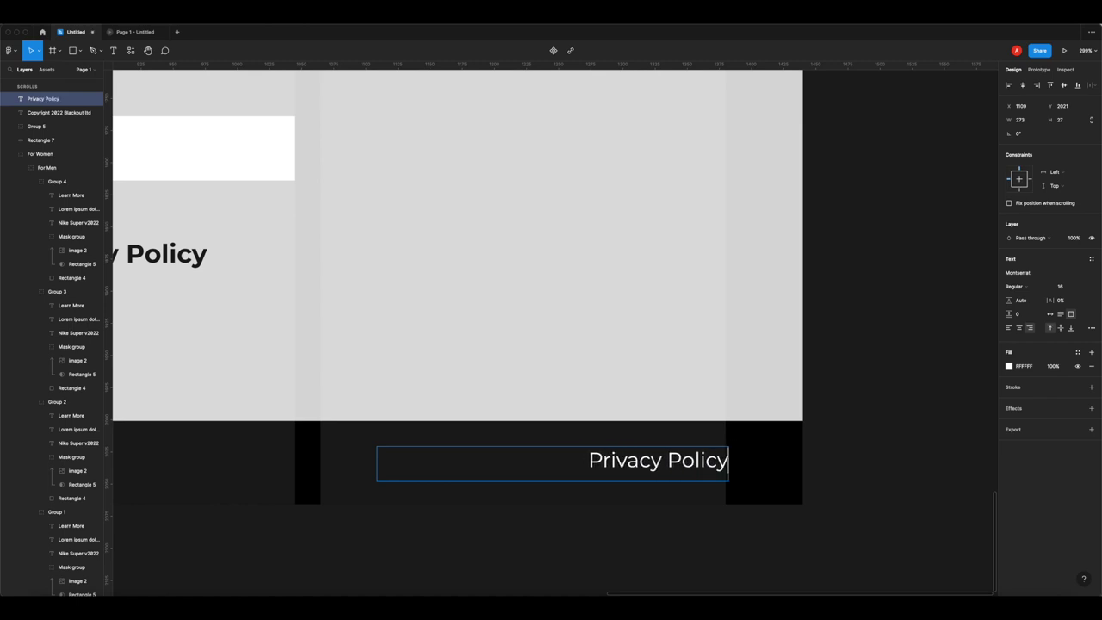
{"action": "key", "text": "Escape"}
- Move the footer's Privacy Policy text to X 1107, Y 2022 at the last column's edge and check it in the prototype preview
{"action": "left_click", "coordinate": [668, 511]}
{"action": "left_click_drag", "start_coordinate": [695, 455], "coordinate": [706, 465]}
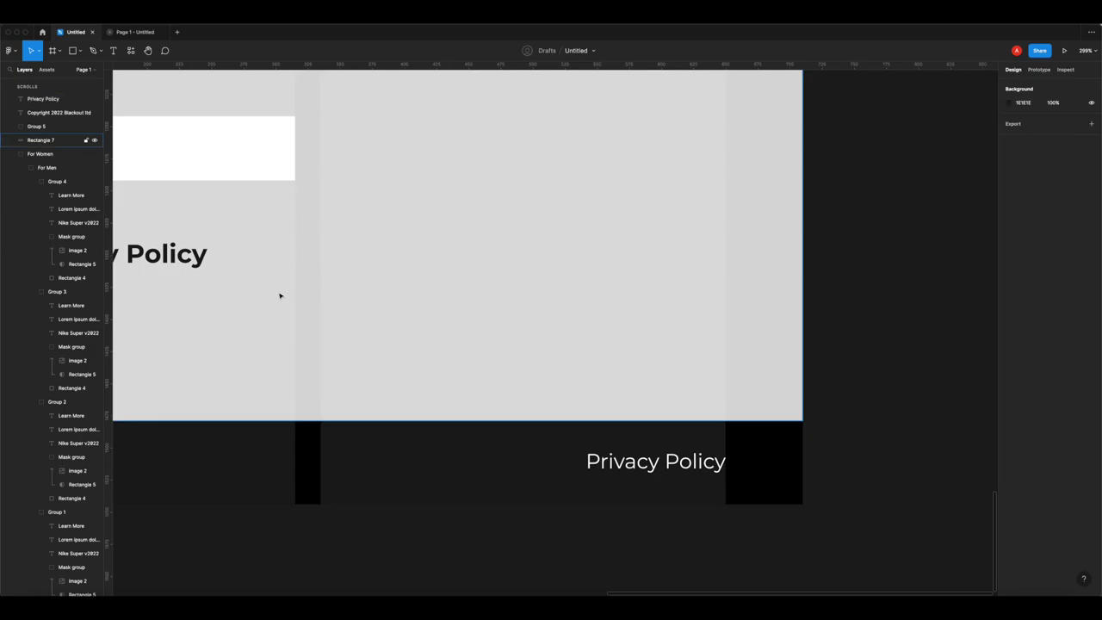
{"action": "left_click", "coordinate": [135, 31]}
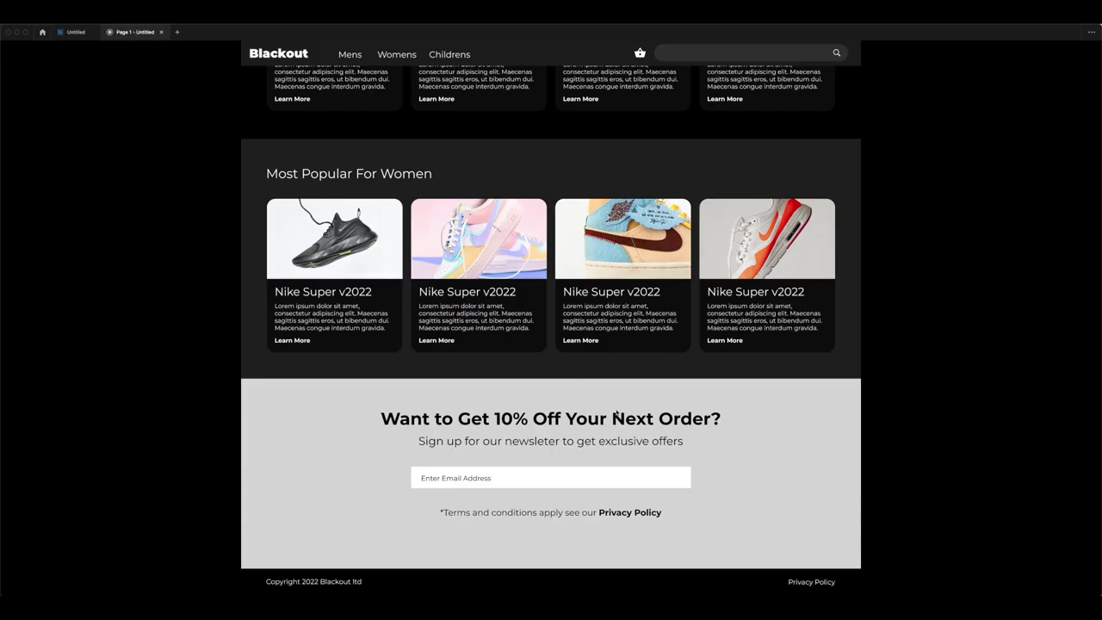
{"action": "left_click", "coordinate": [81, 34]}
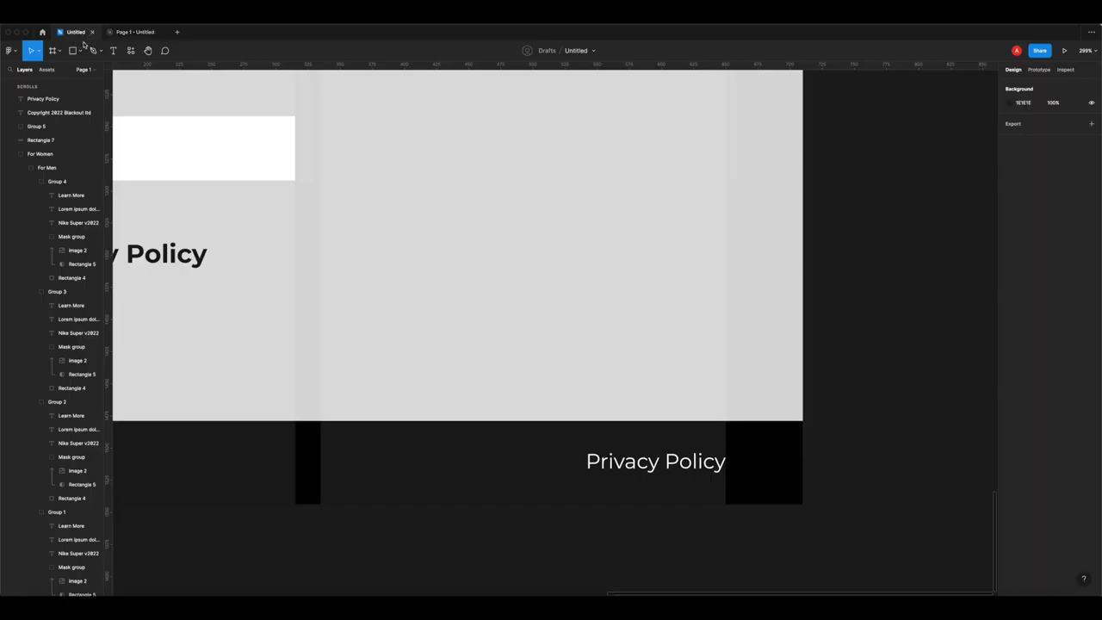
- Make the footer's Privacy Policy text bold and review the page in the prototype preview
{"action": "left_click", "coordinate": [682, 458]}
{"action": "left_click", "coordinate": [1025, 287]}
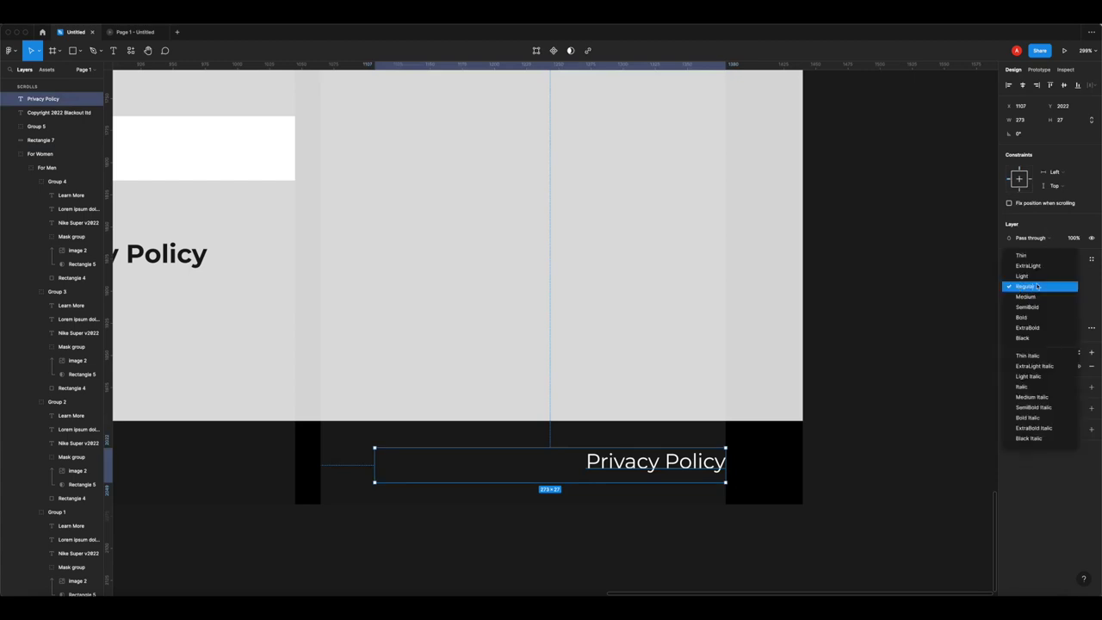
{"action": "left_click", "coordinate": [1032, 317]}
{"action": "left_click", "coordinate": [905, 335]}
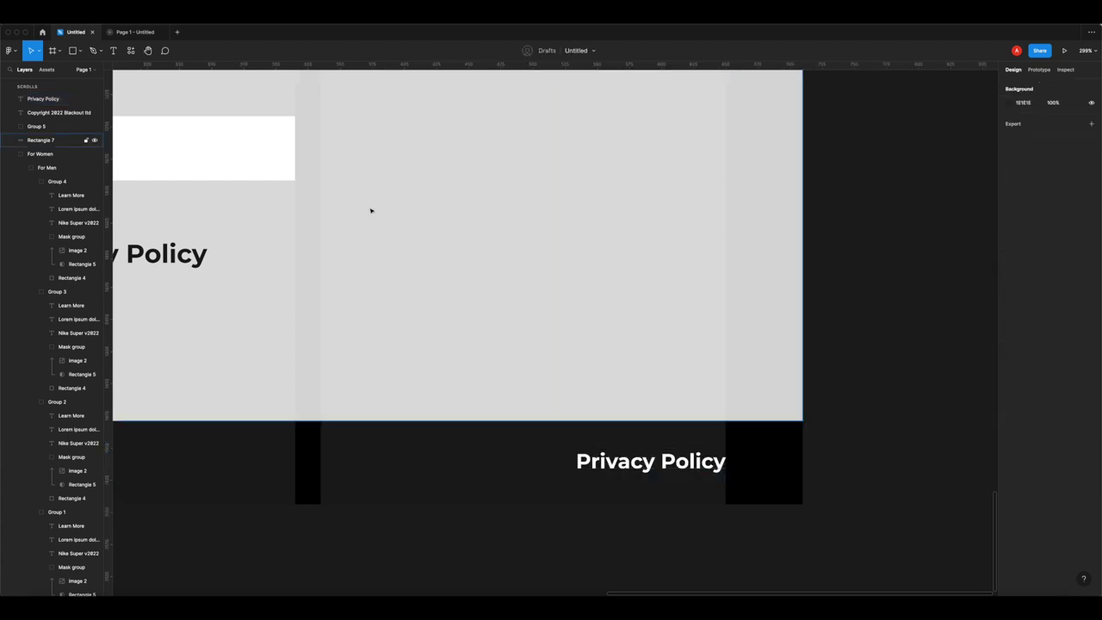
{"action": "left_click", "coordinate": [135, 32]}
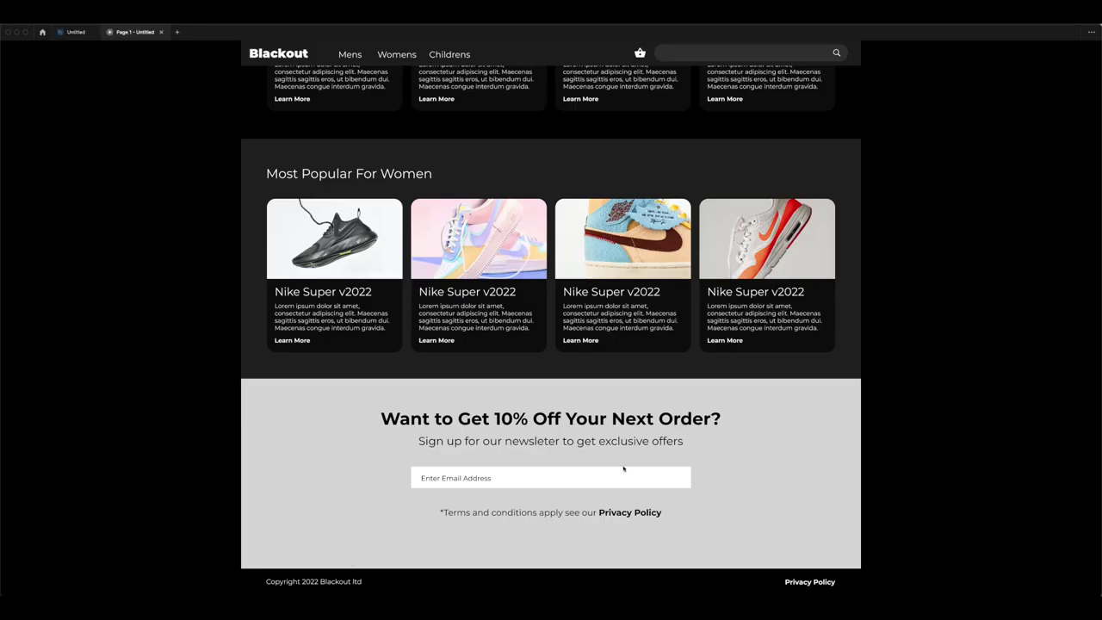
{"action": "scroll", "coordinate": [623, 469], "scroll_direction": "up", "scroll_amount": 4}
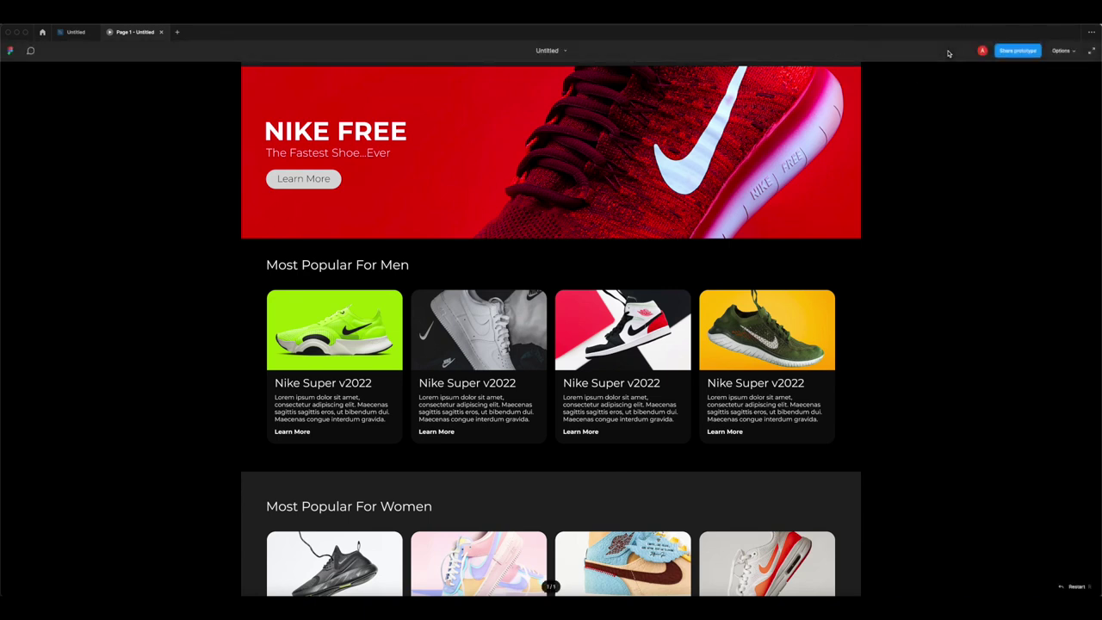
{"action": "left_click", "coordinate": [1018, 50]}
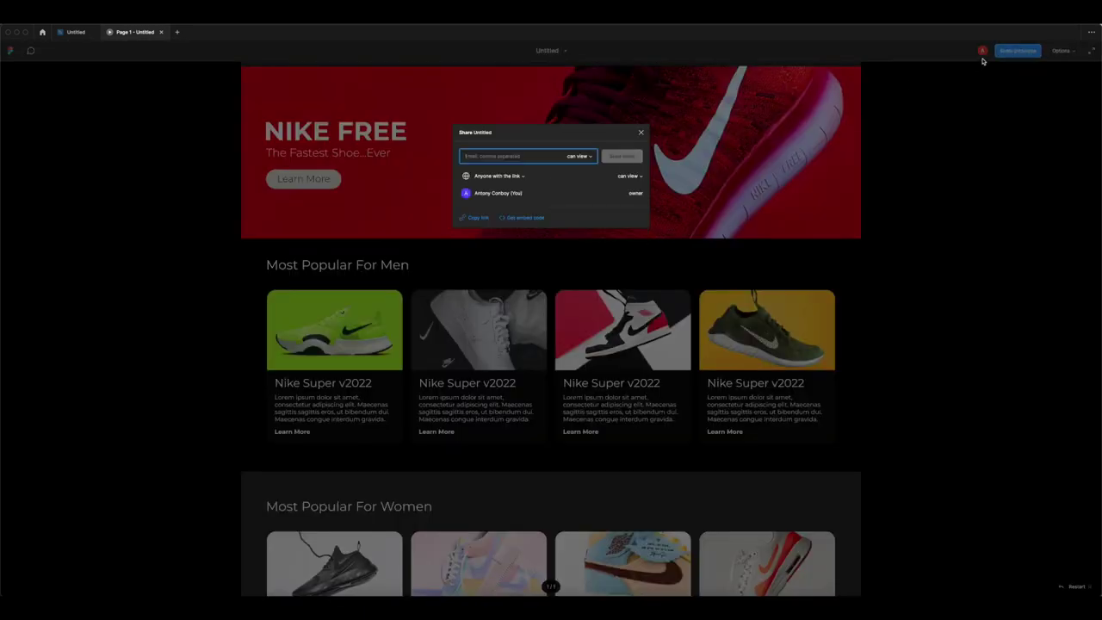
{"action": "left_click", "coordinate": [642, 132]}
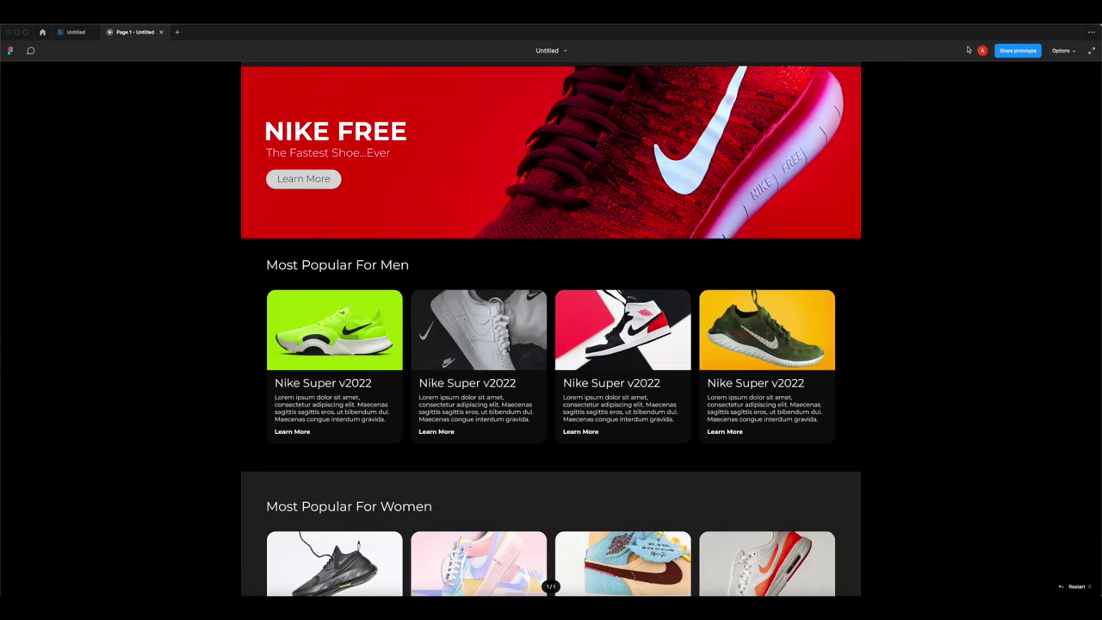
{"action": "key", "text": "super+backslash"}
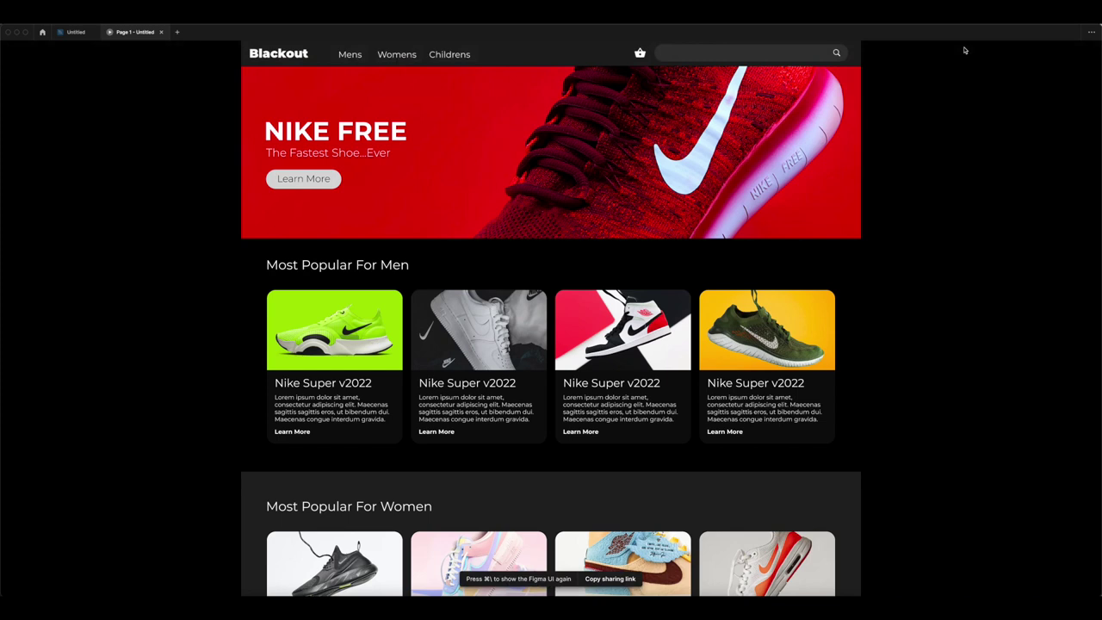
{"action": "key", "text": "super+backslash"}
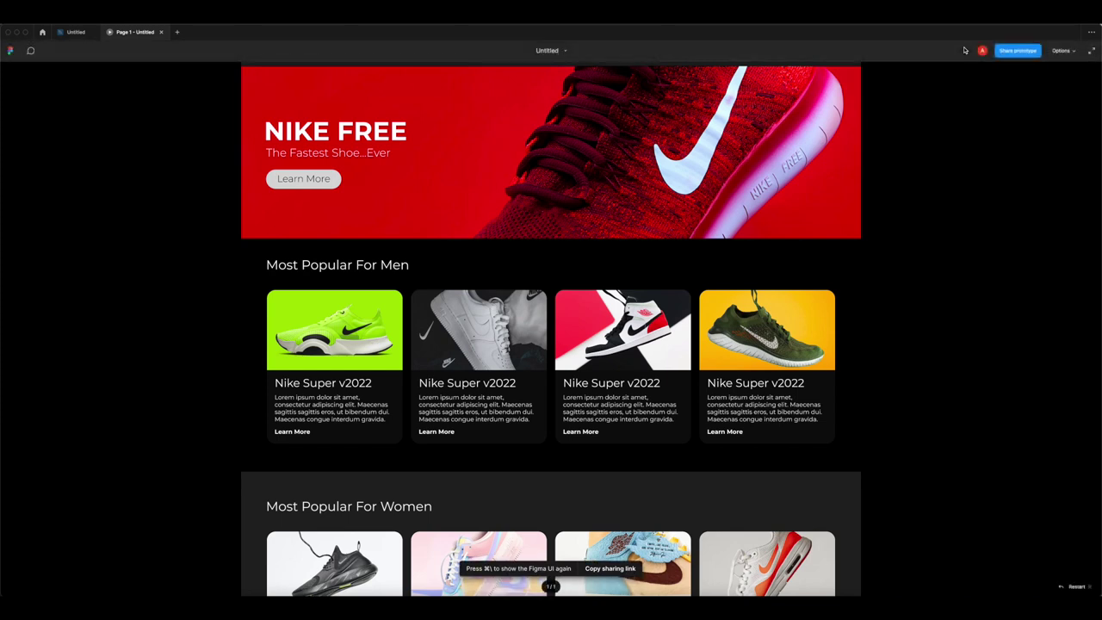
- Copy the prototype's sharing link, close the share dialog and hide the preview's interface
{"action": "left_click", "coordinate": [1017, 52]}
{"action": "left_click", "coordinate": [478, 219]}
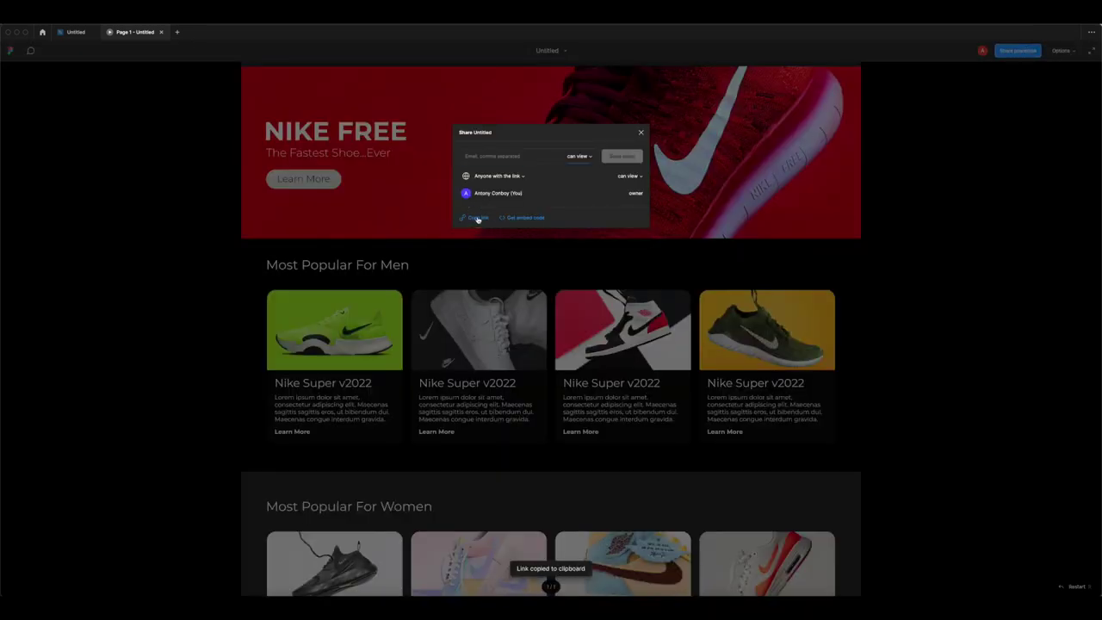
{"action": "left_click", "coordinate": [322, 223]}
{"action": "key", "text": "super+backslash"}
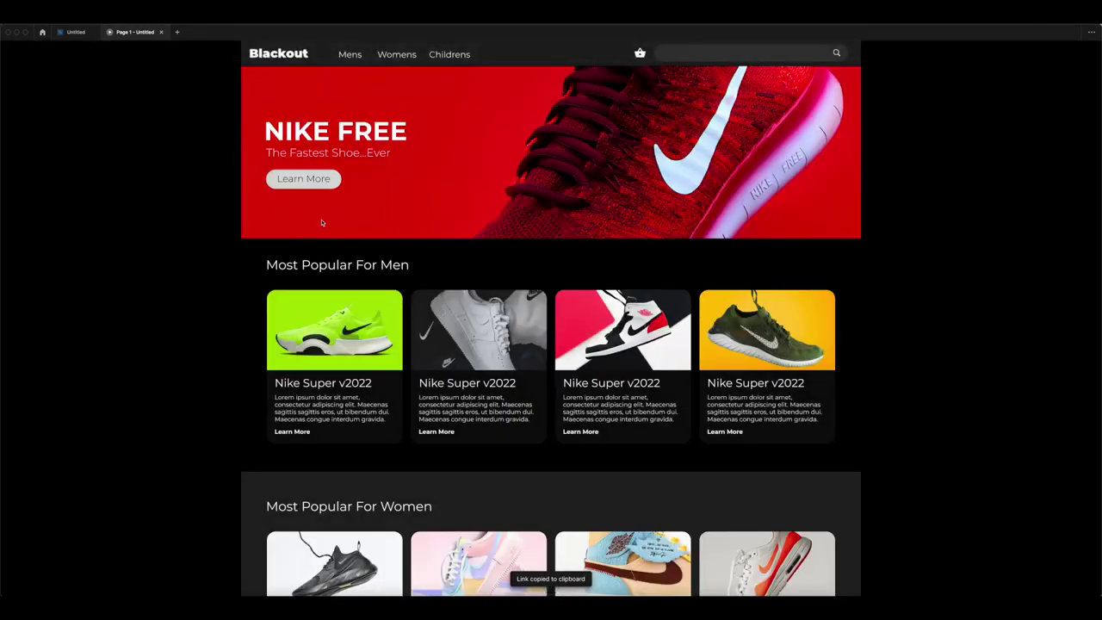